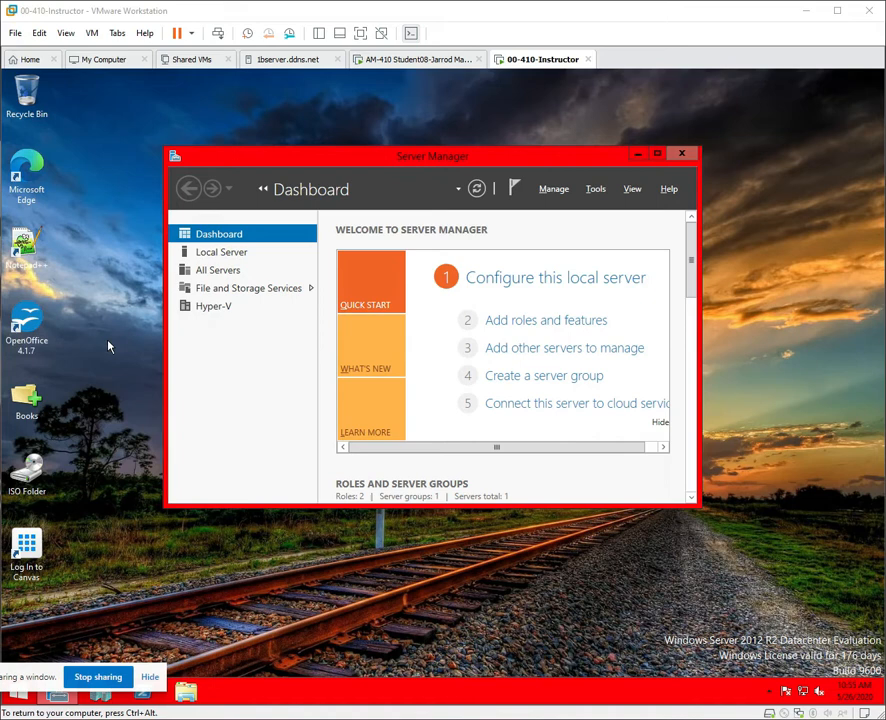
Open the Training Guide 70-410 PDF from the Books folder, scroll to Contents at a glance, and close it.
double_click(43, 411)
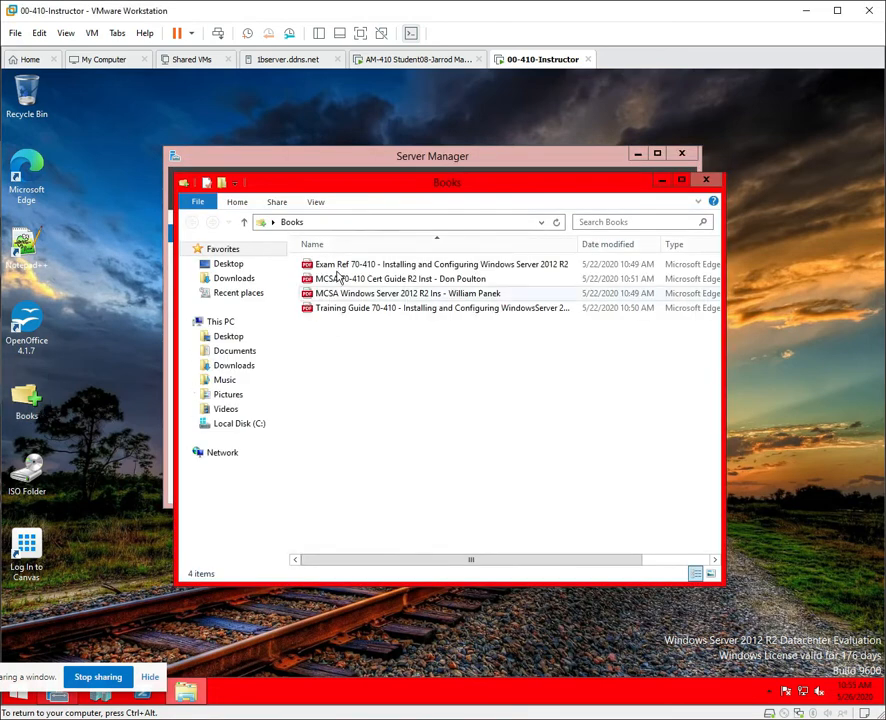
double_click(366, 310)
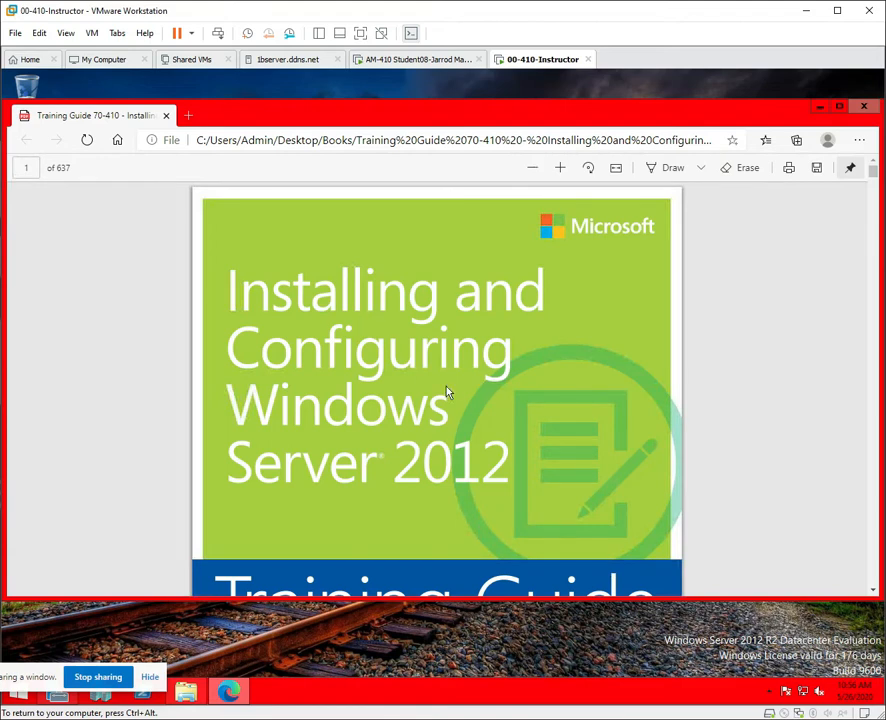
scroll(447, 392, "down", 5)
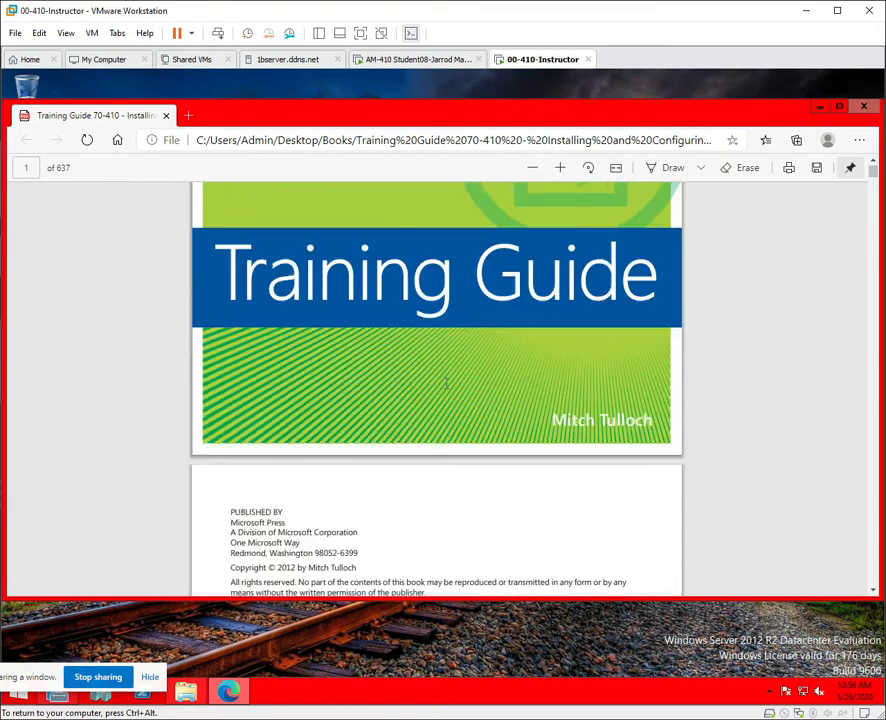
scroll(446, 383, "up", 1)
scroll(446, 383, "down", 4)
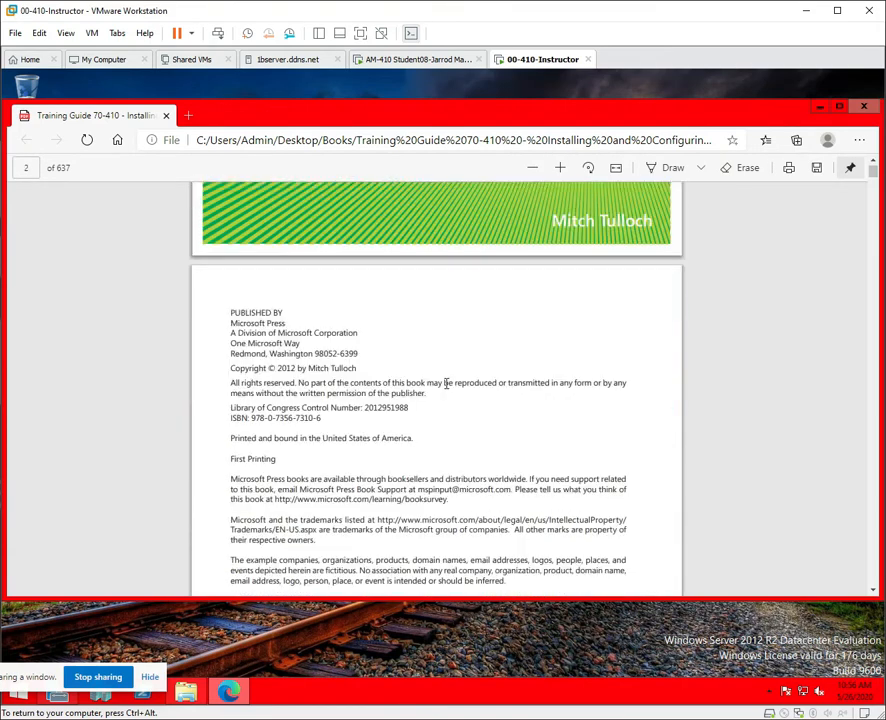
scroll(446, 383, "down", 6)
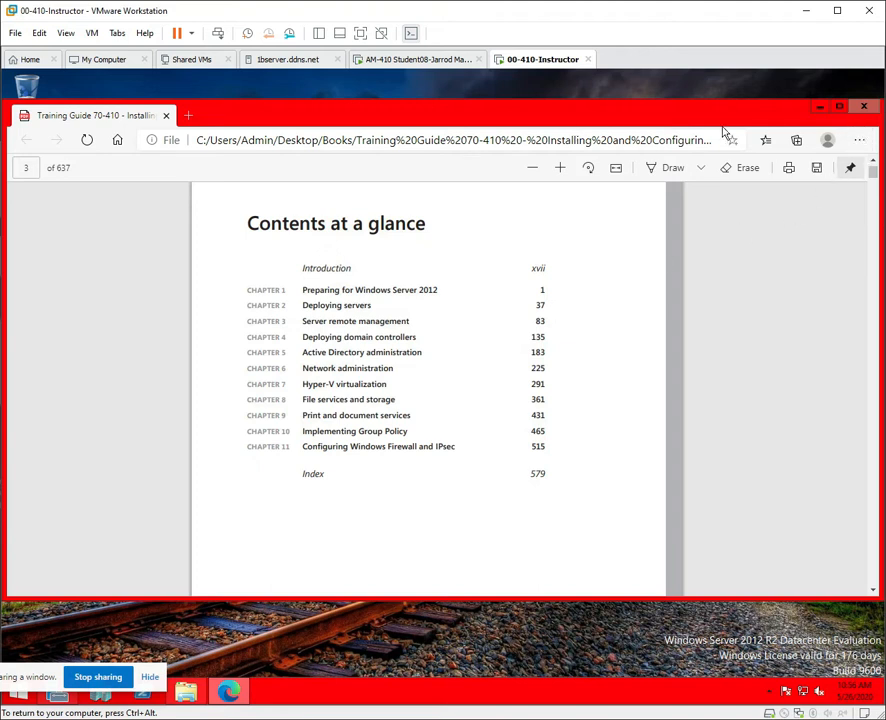
left_click(863, 106)
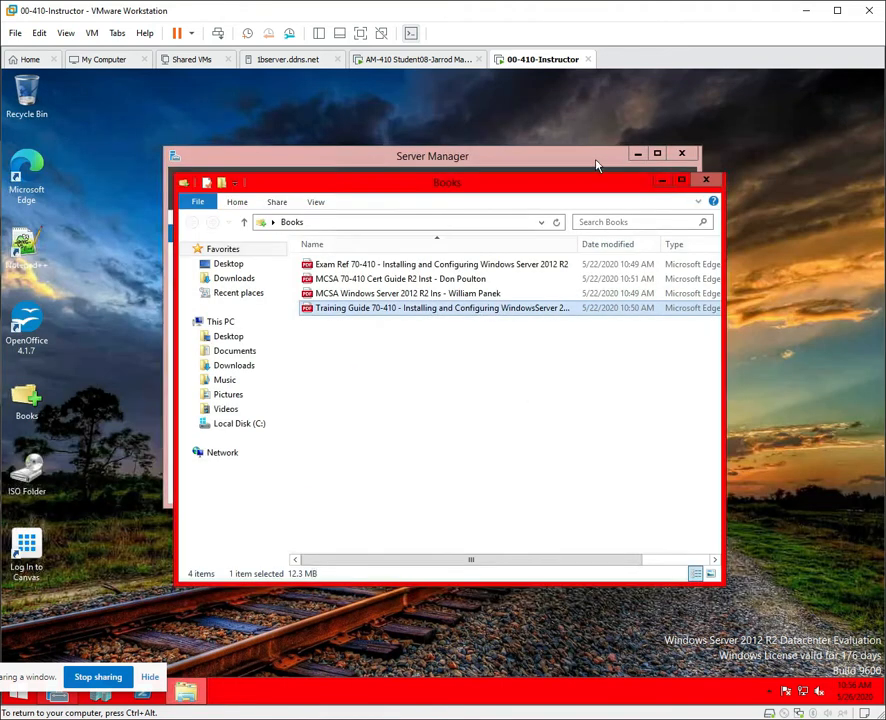
double_click(390, 295)
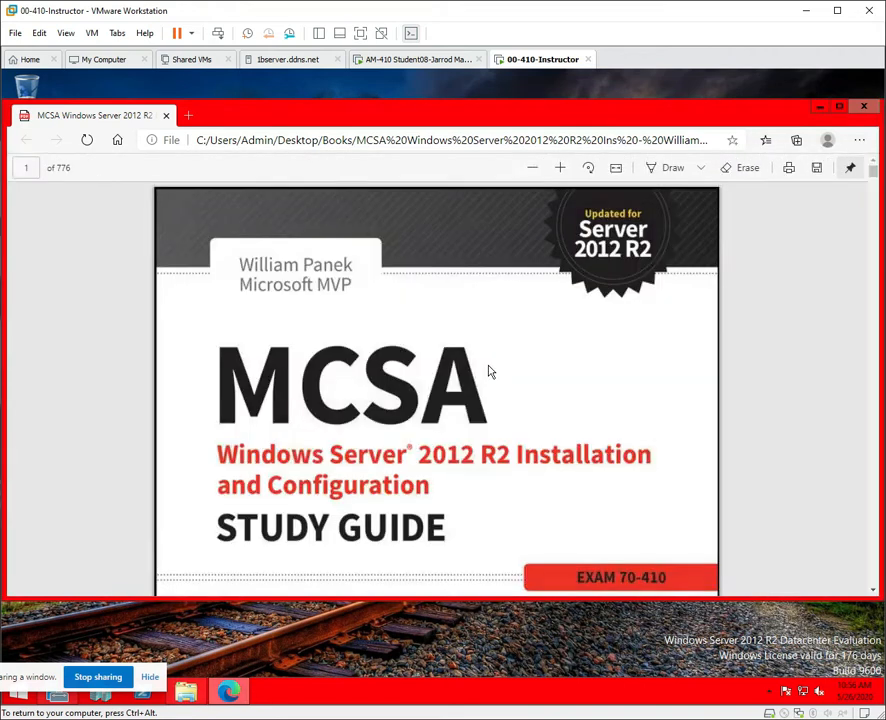
scroll(590, 355, "down", 8)
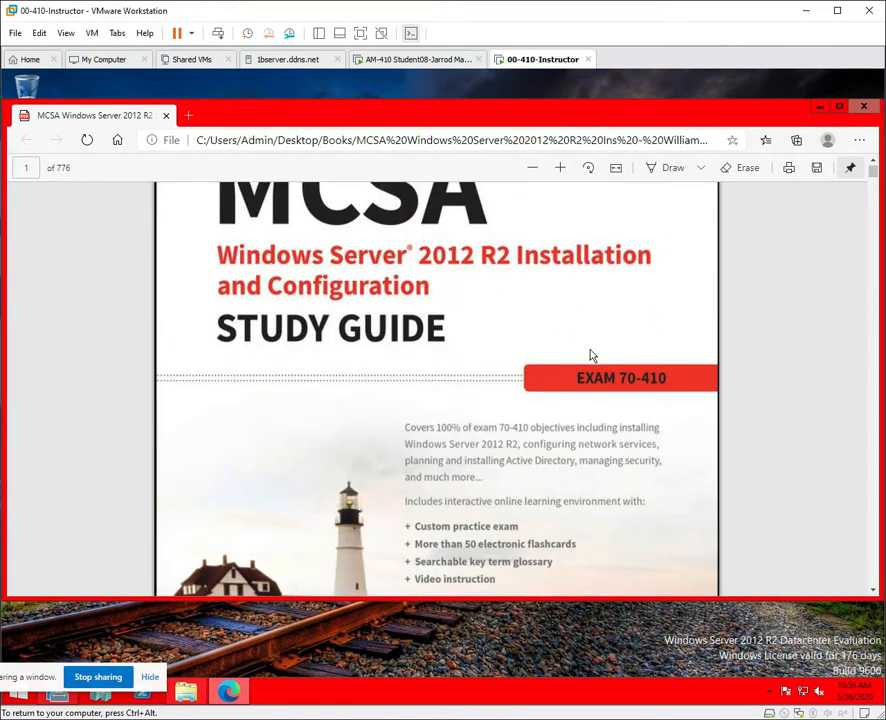
scroll(590, 355, "down", 4)
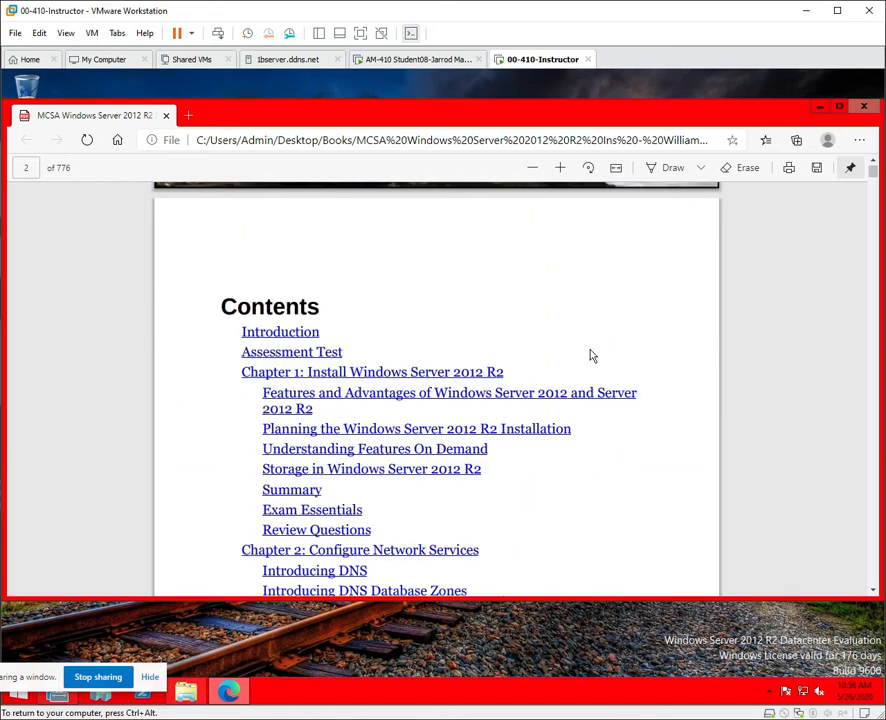
scroll(590, 355, "down", 4)
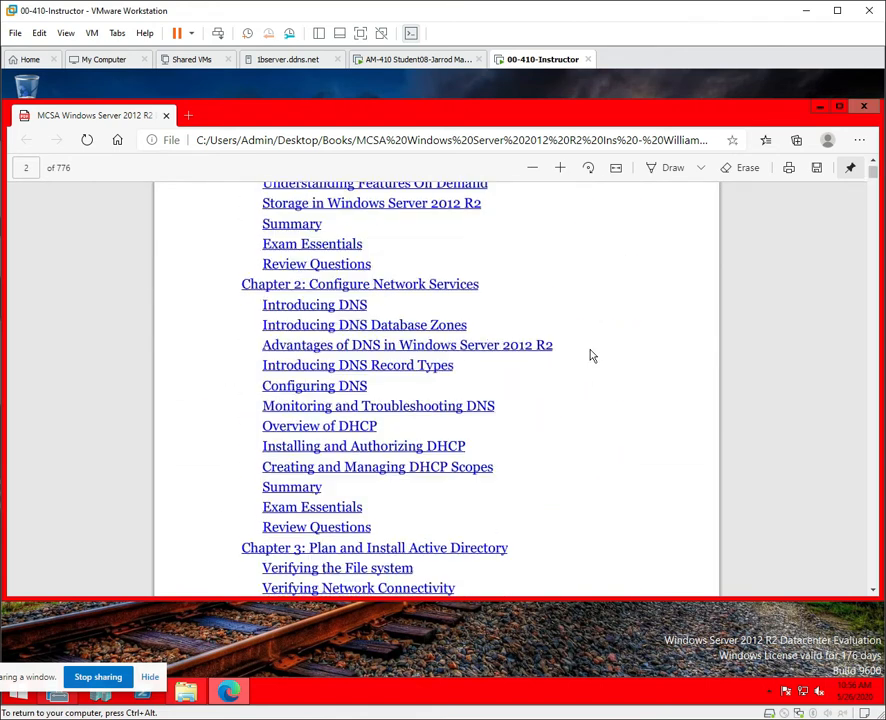
scroll(590, 355, "down", 8)
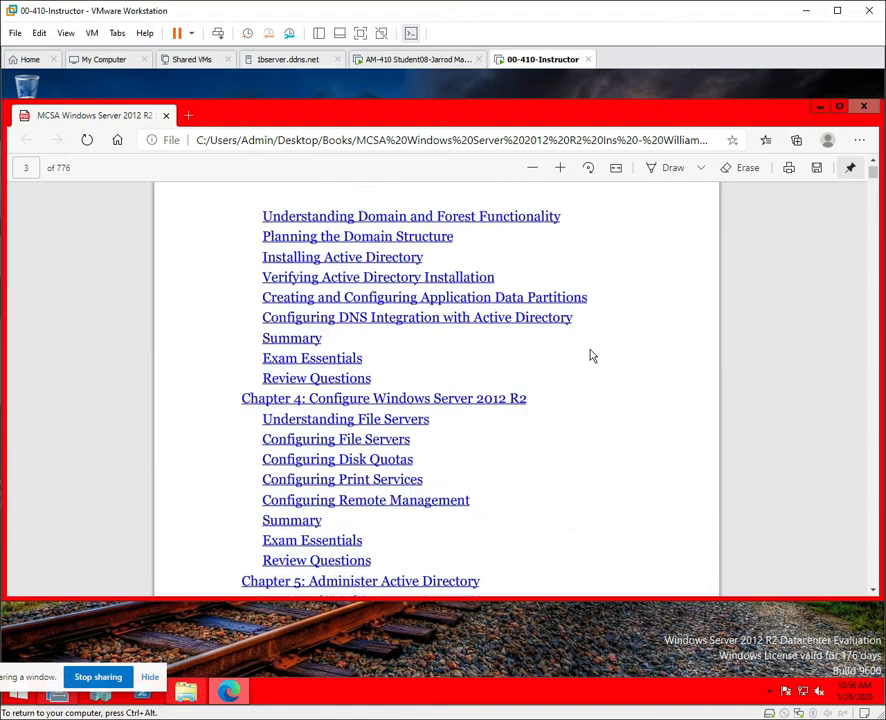
scroll(590, 355, "down", 5)
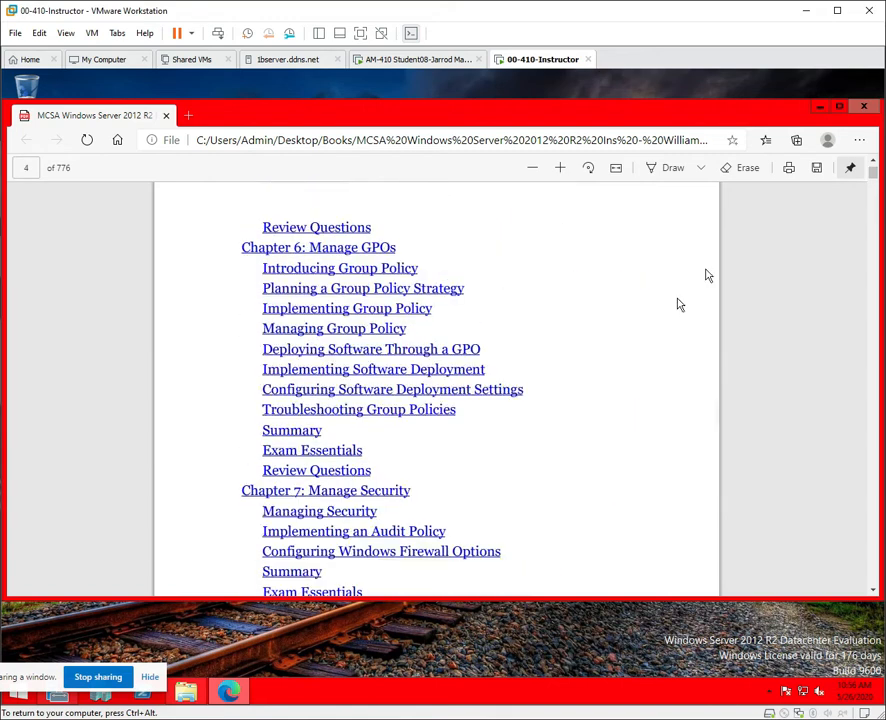
left_click(864, 106)
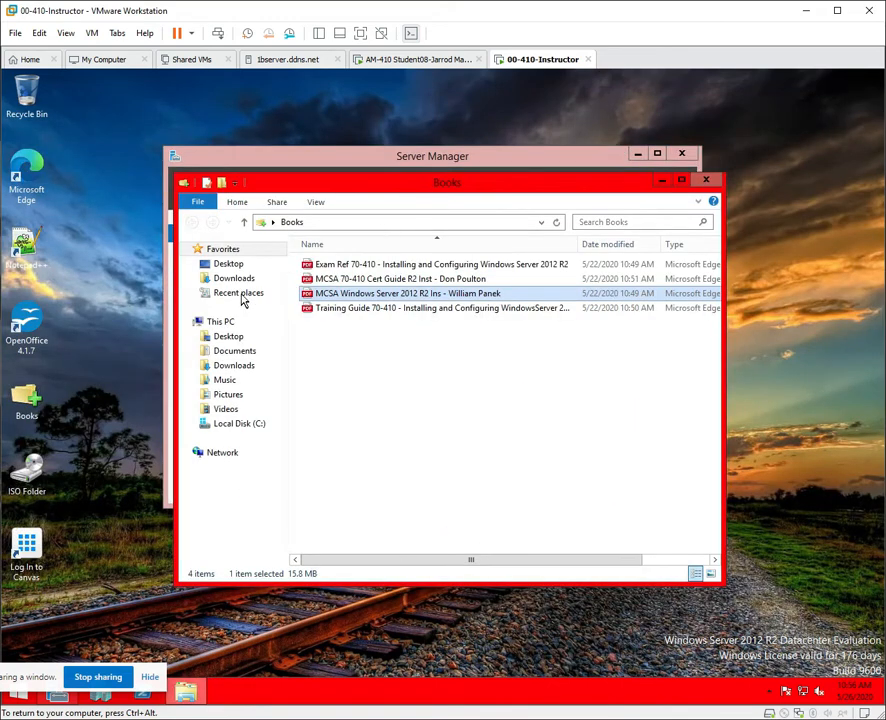
double_click(382, 280)
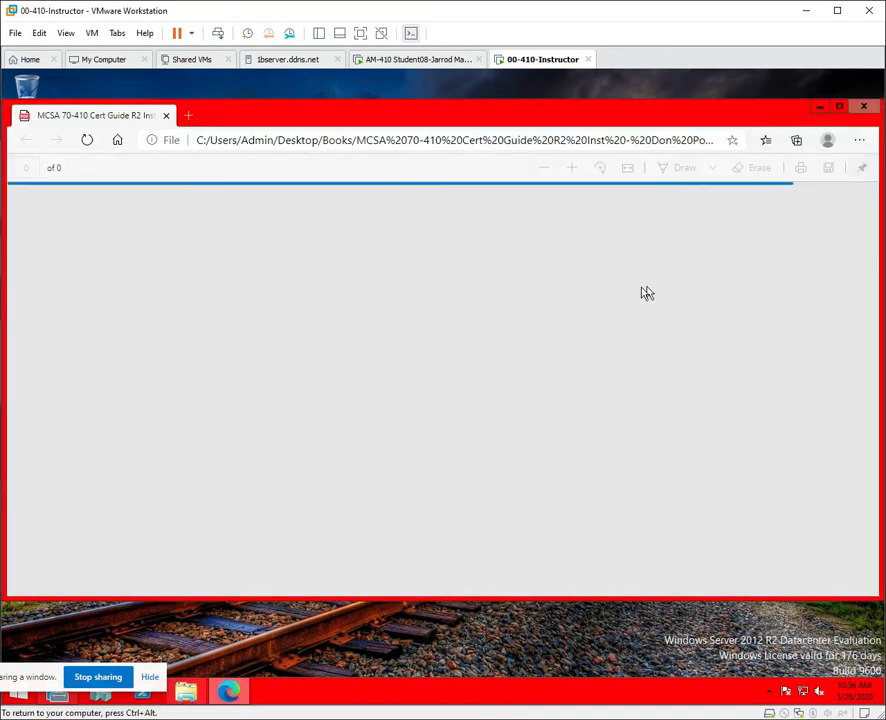
scroll(645, 291, "down", 5)
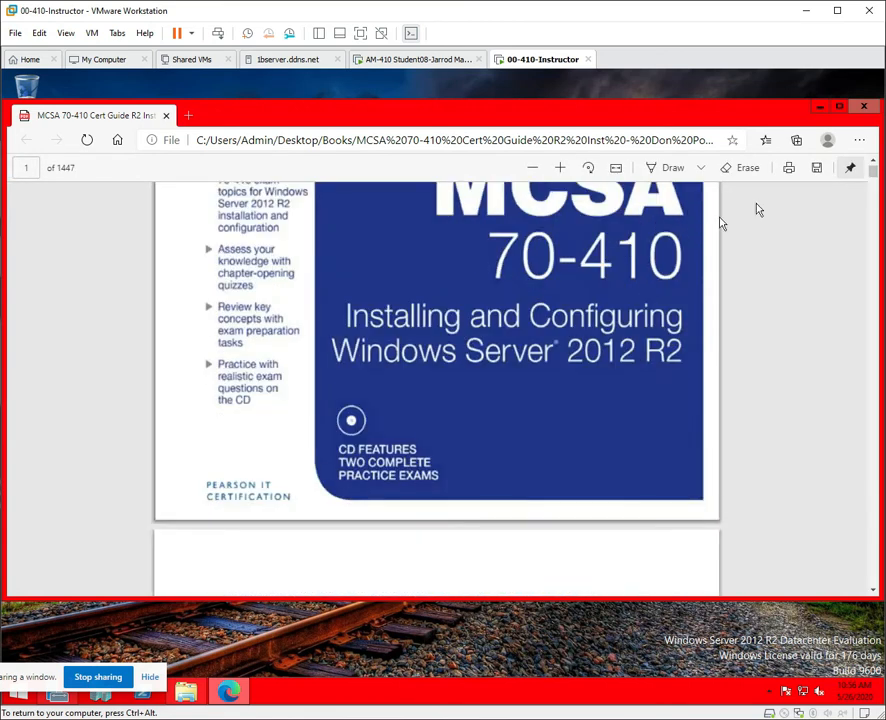
left_click_drag(881, 117, 864, 121)
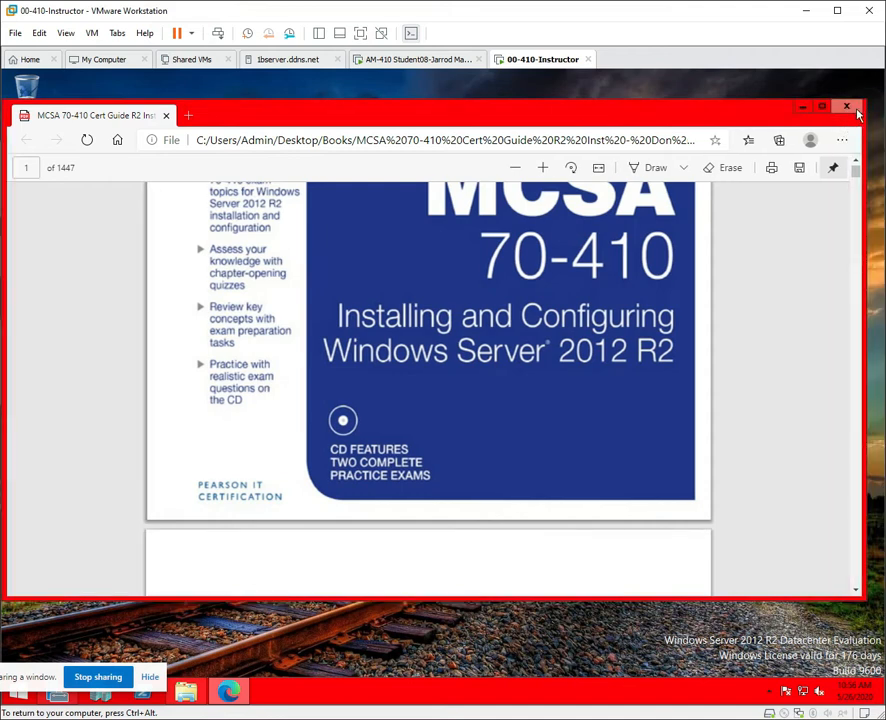
left_click(847, 107)
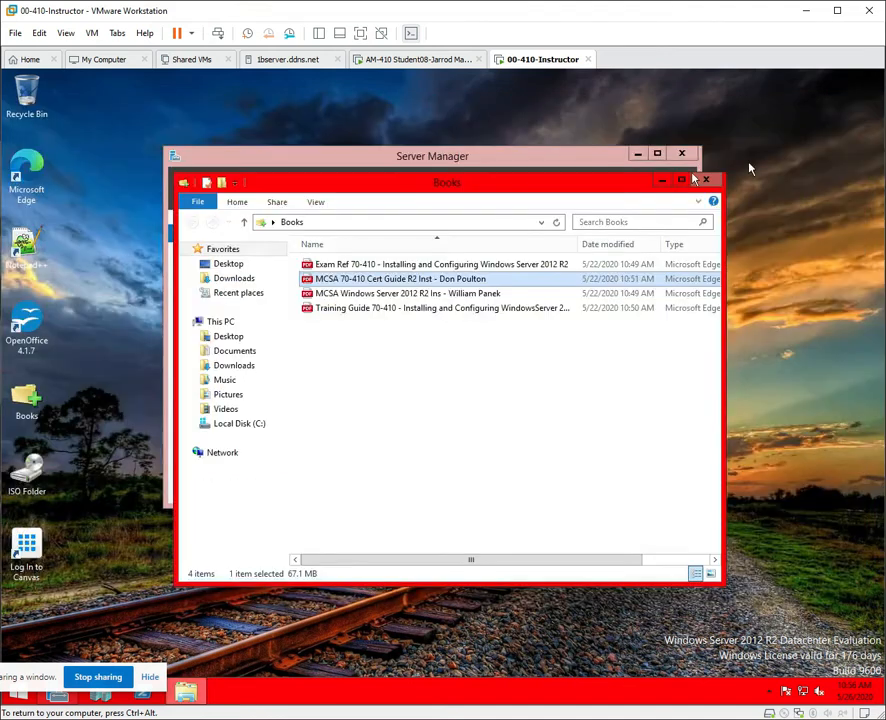
double_click(378, 264)
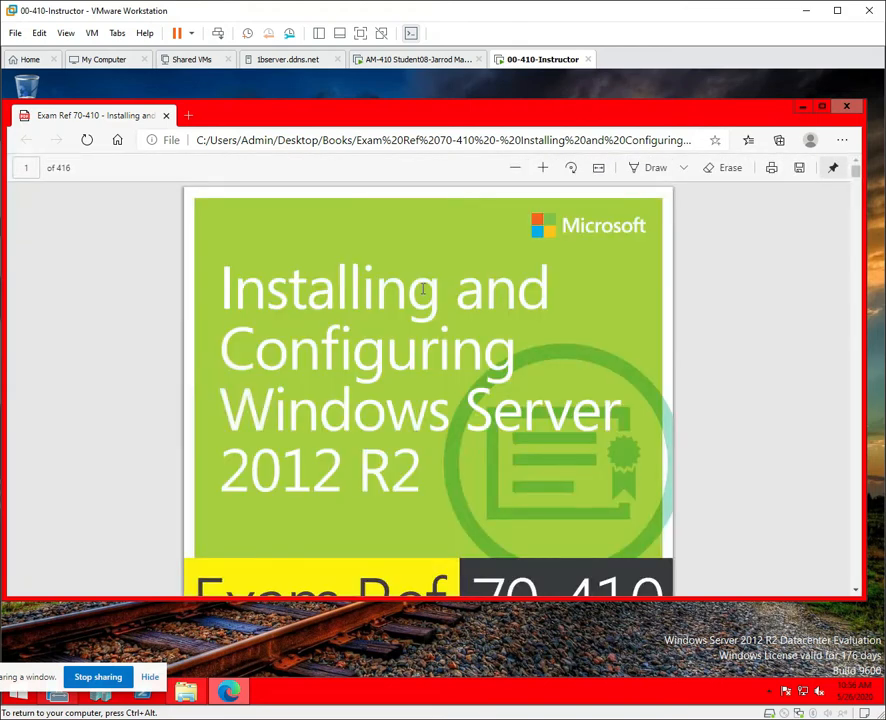
scroll(423, 289, "down", 7)
scroll(423, 289, "down", 5)
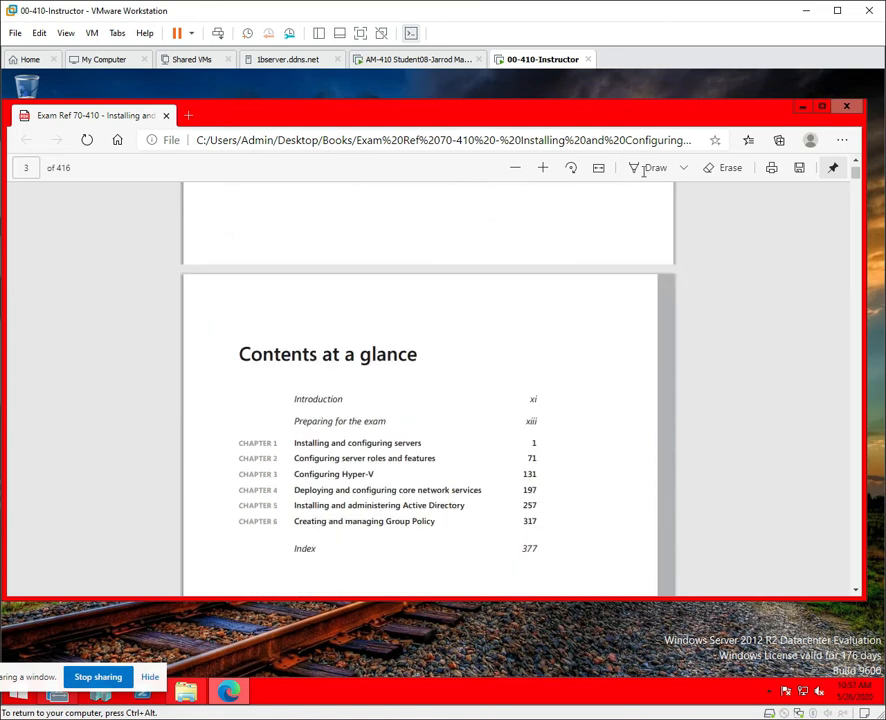
left_click(851, 108)
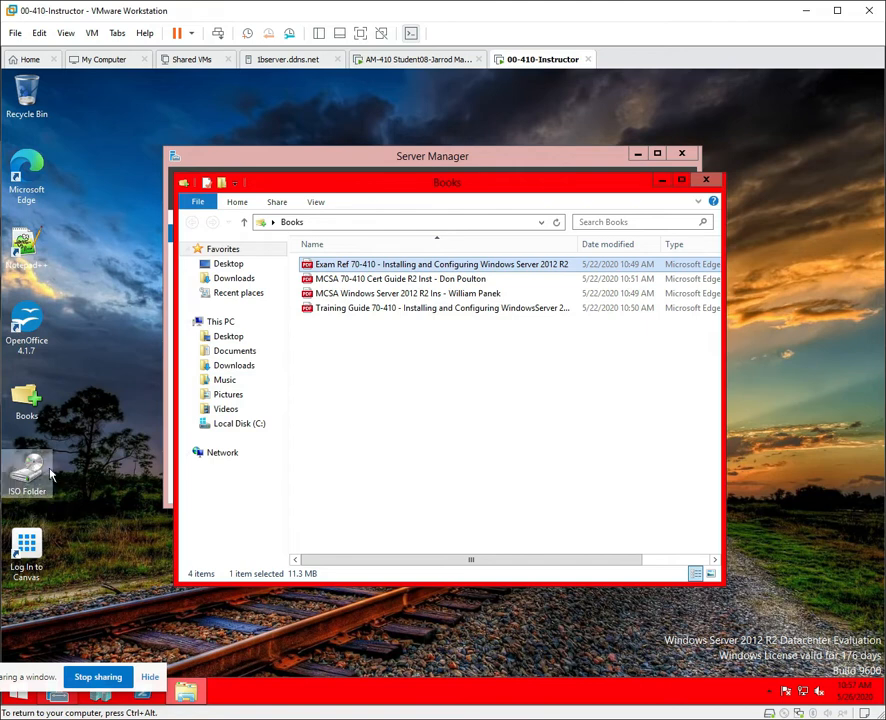
Open and close the ISO Folder, then close the Books window and Server Manager.
double_click(48, 474)
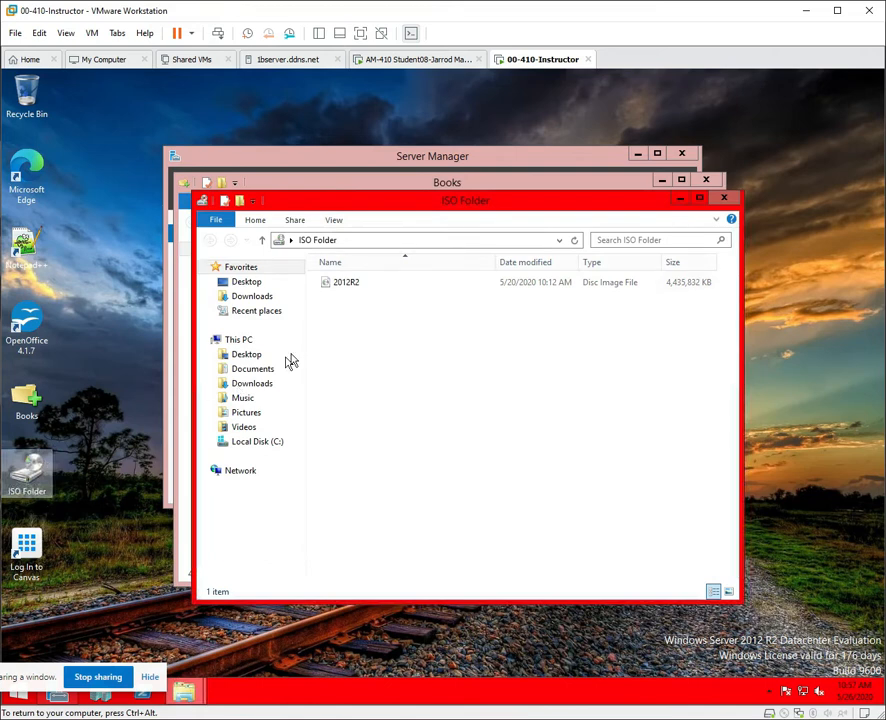
left_click(731, 199)
left_click(706, 180)
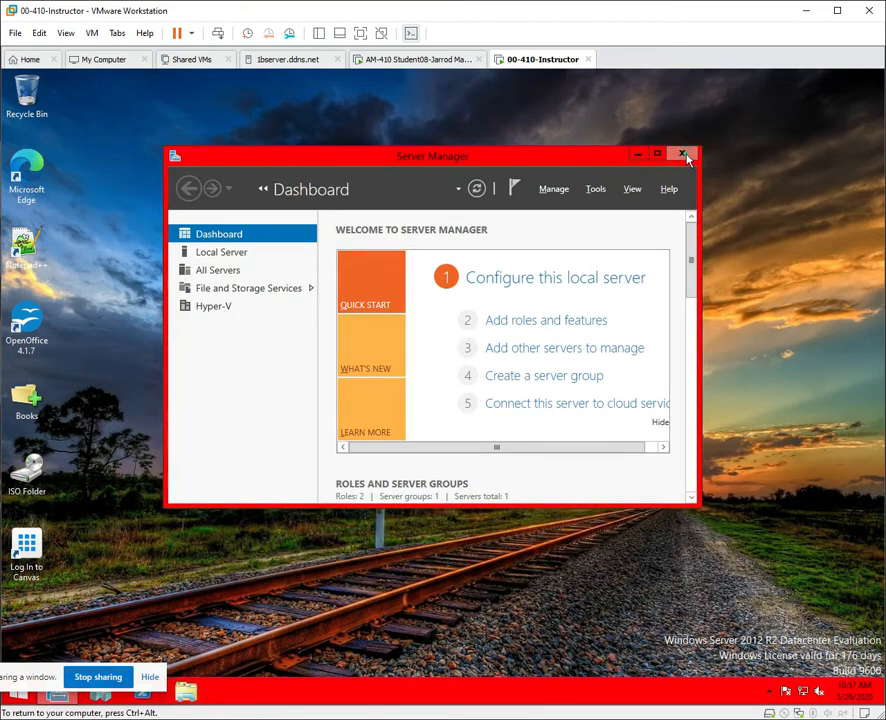
left_click(686, 156)
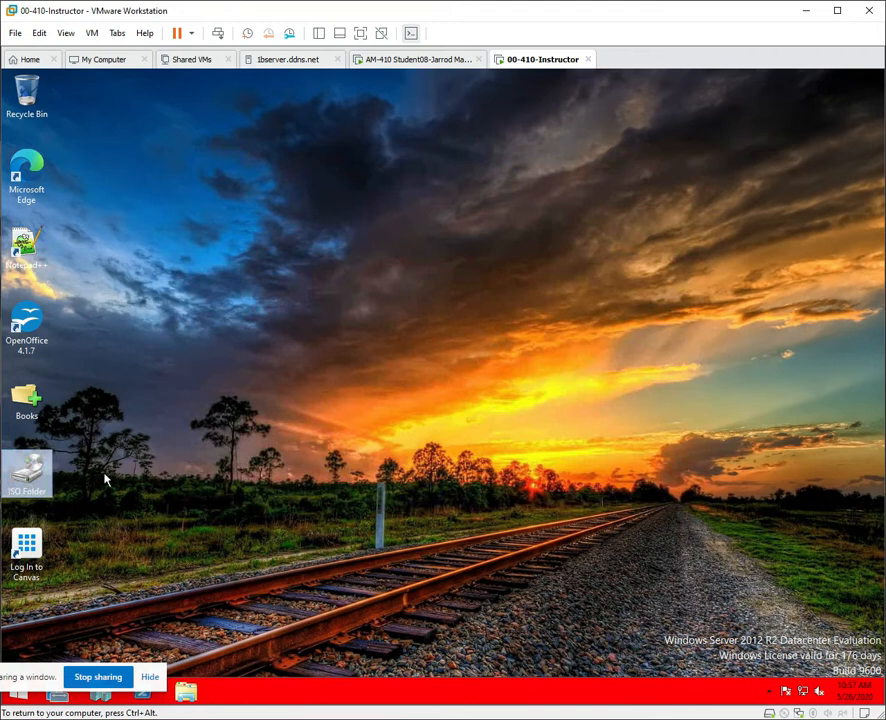
Open the Log In to Canvas desktop shortcut and close the Canvas login page.
left_click(27, 553)
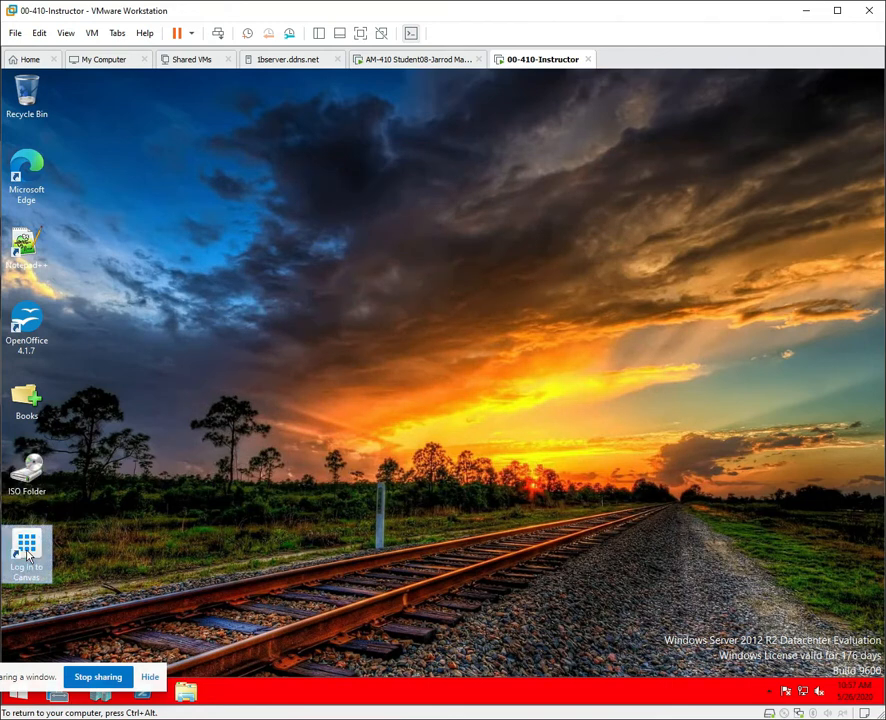
double_click(27, 553)
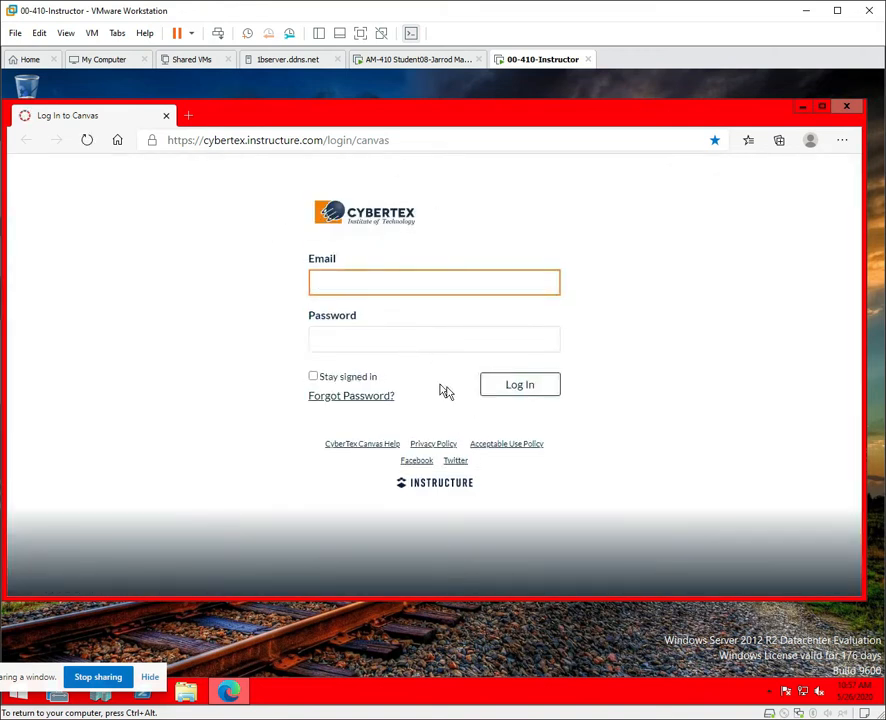
left_click(849, 109)
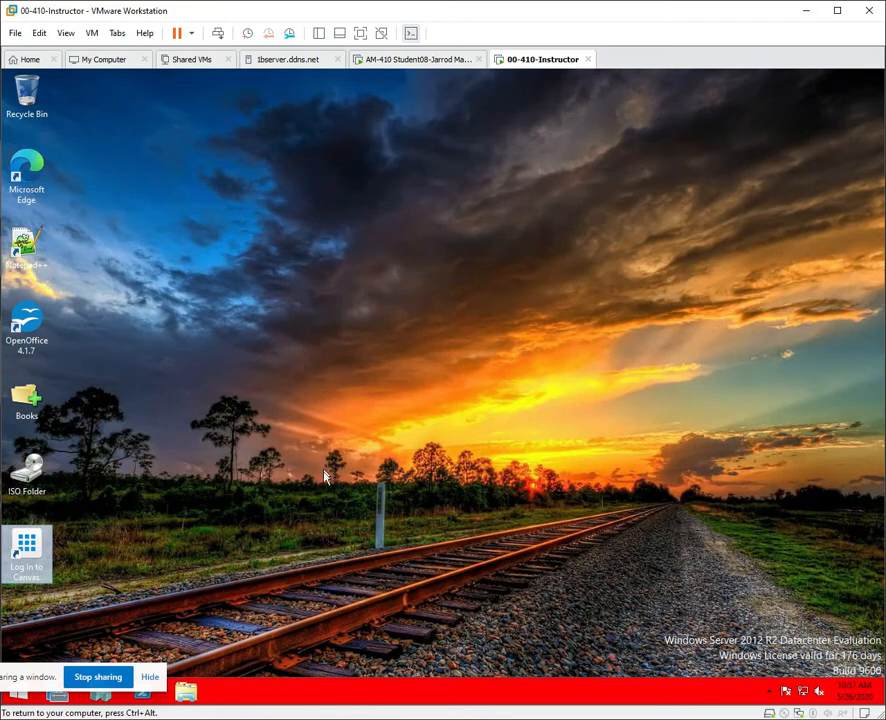
left_click(150, 678)
left_click(219, 620)
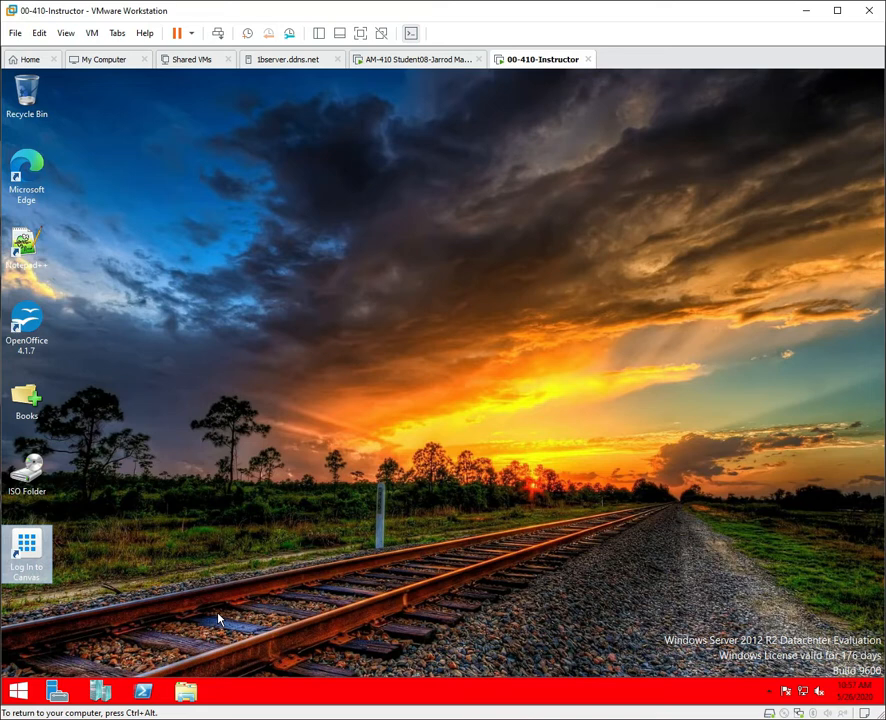
left_click(107, 695)
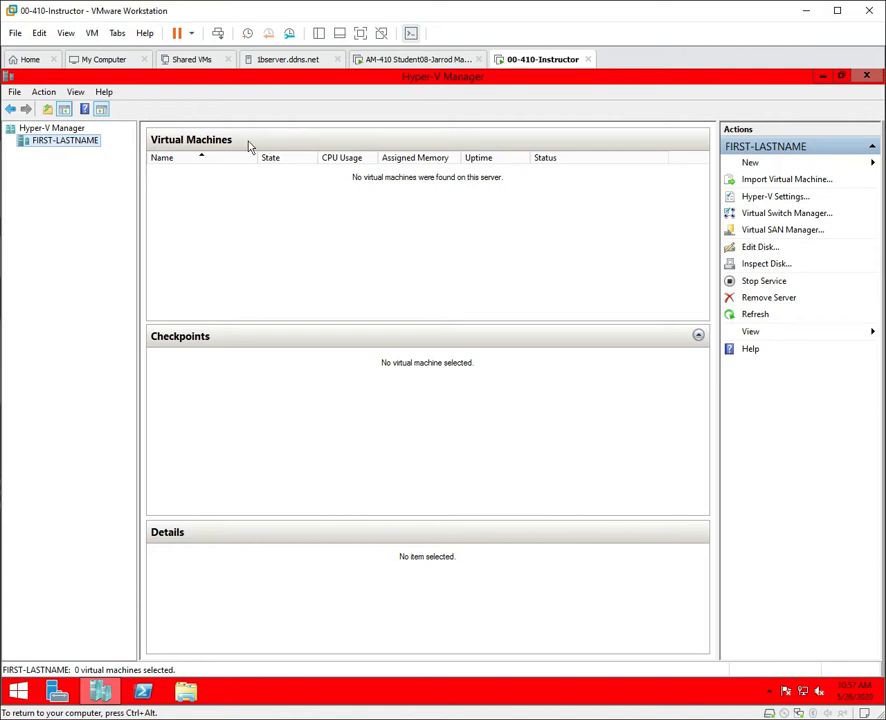
left_click(868, 77)
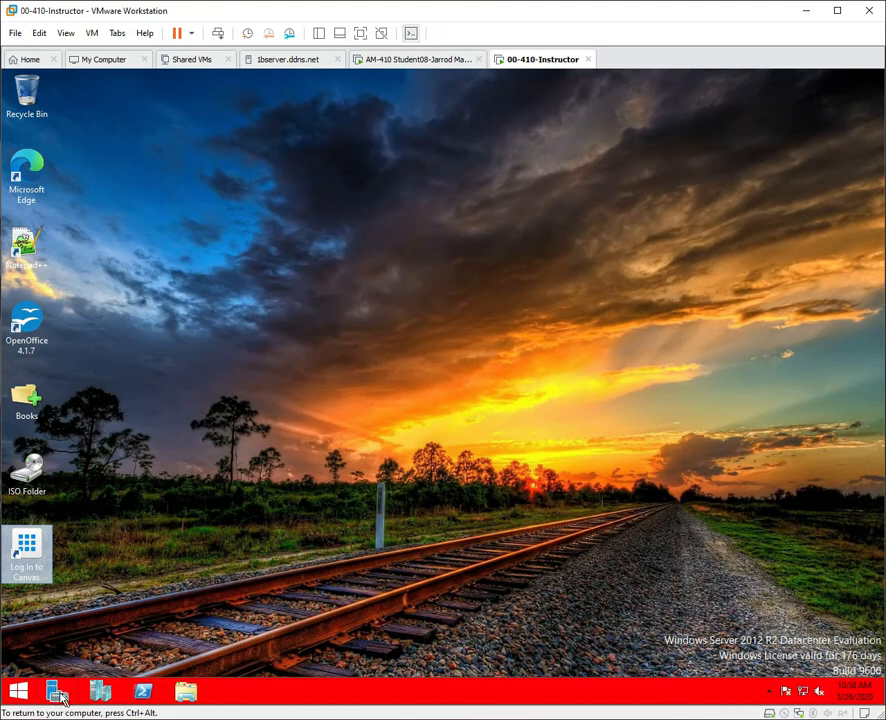
Launch and maximize Server Manager, then open Local Server's System Properties on the Computer Name tab.
left_click(59, 692)
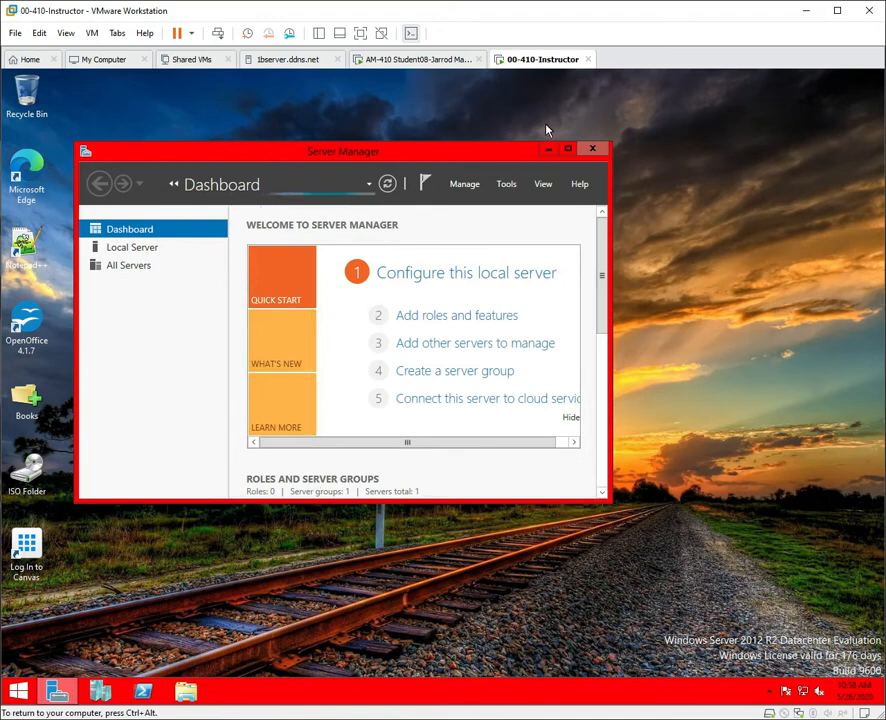
left_click(567, 148)
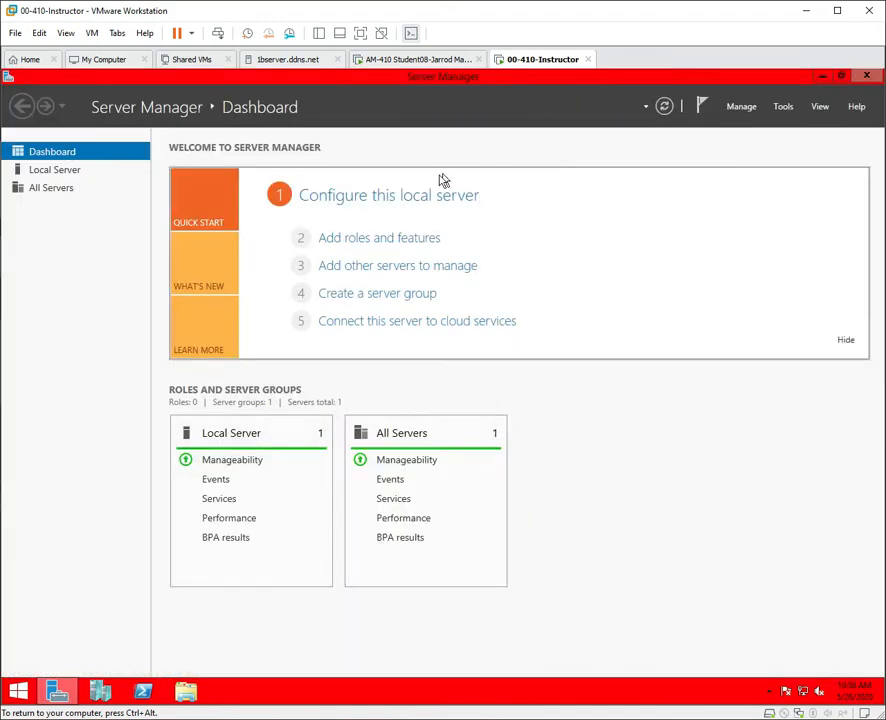
left_click(343, 198)
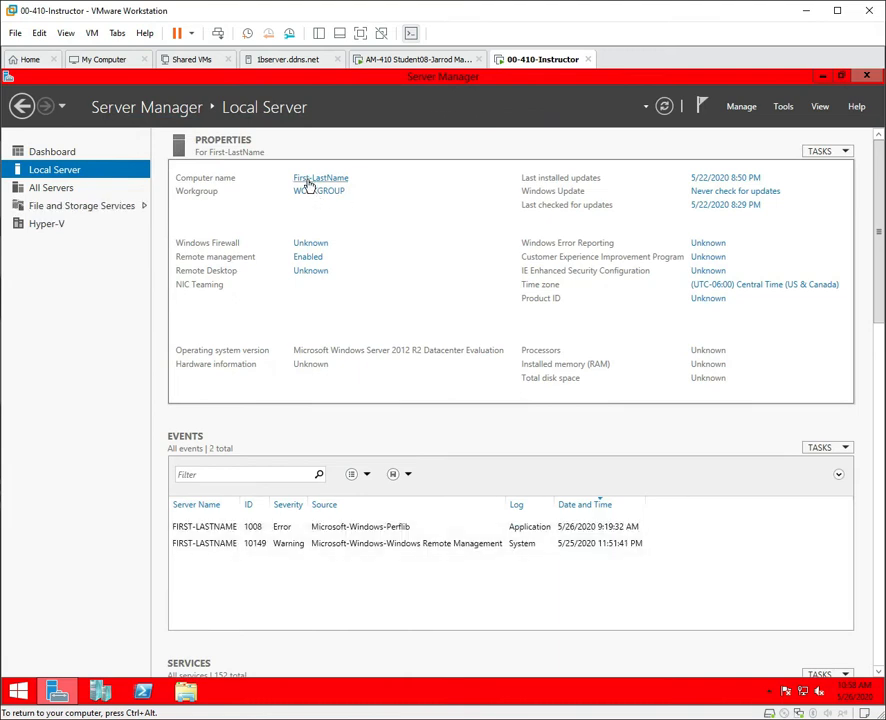
left_click(310, 180)
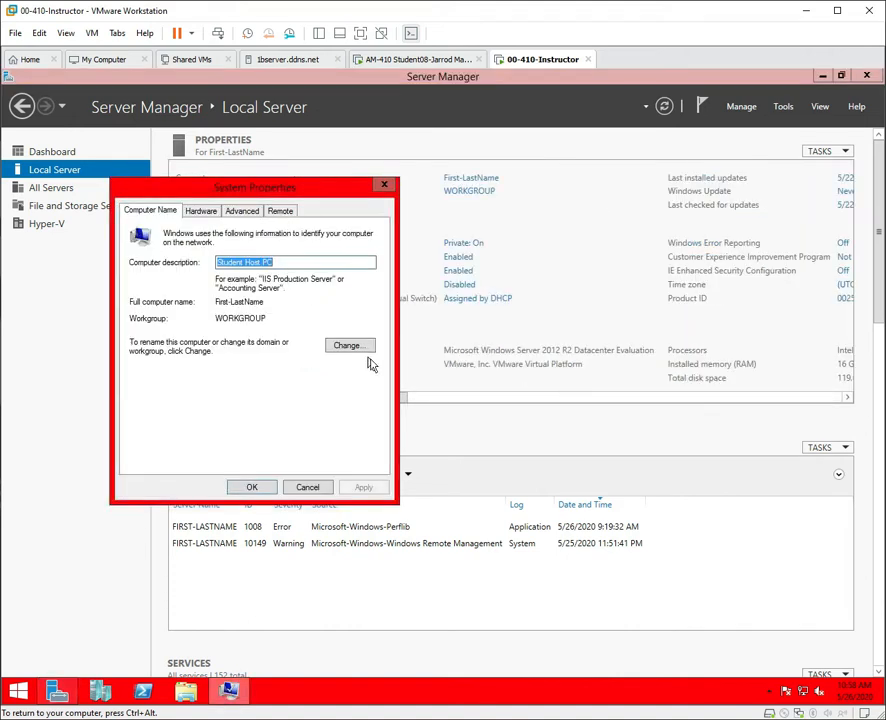
Replace the computer name First-LastName with the student's name, confirm, and acknowledge the restart notice.
left_click(362, 346)
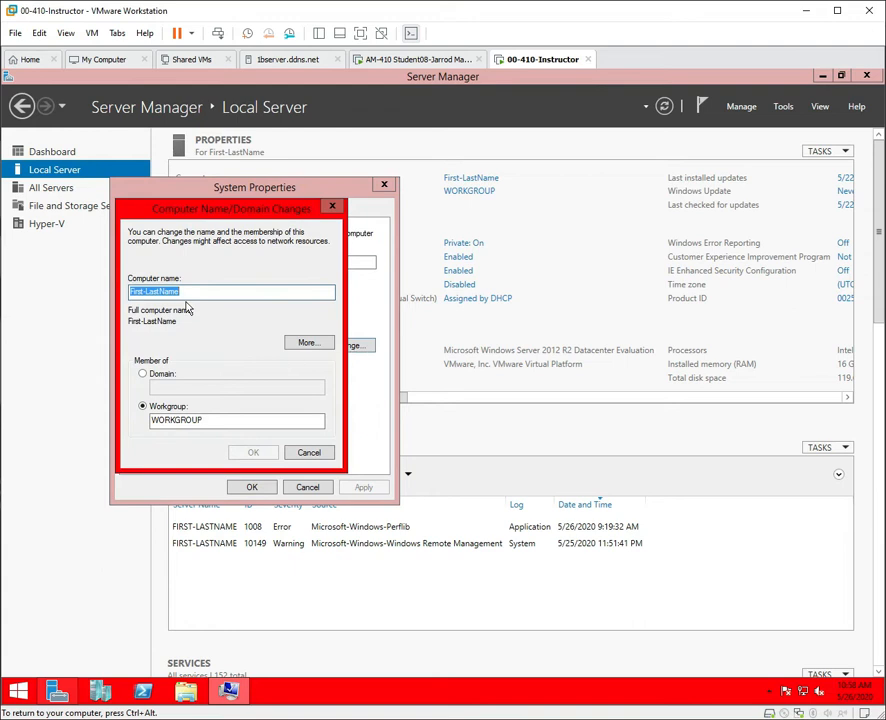
left_click(310, 343)
left_click_drag(432, 240, 540, 230)
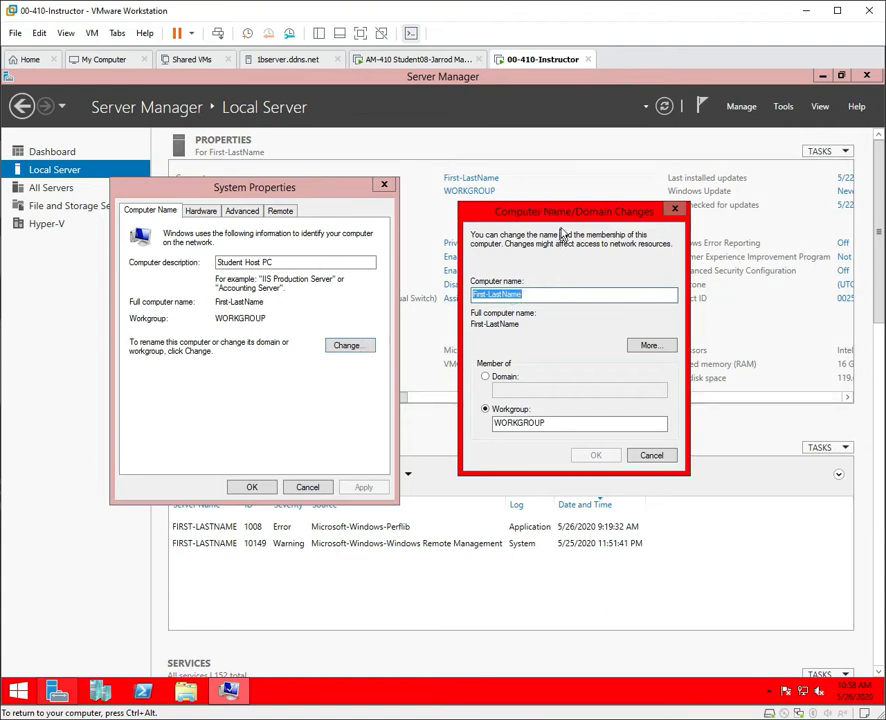
left_click_drag(548, 217, 266, 233)
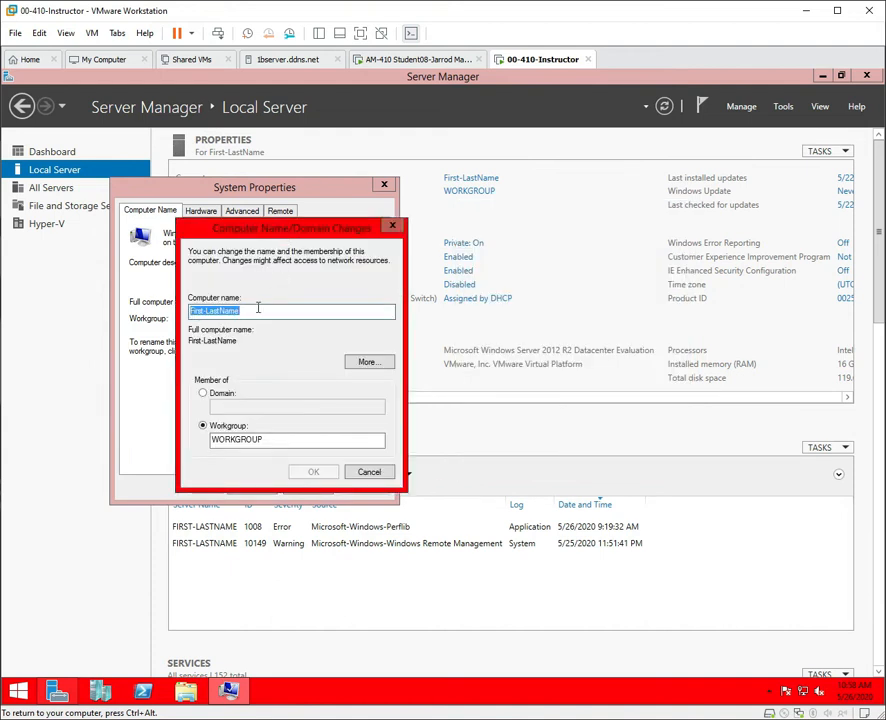
double_click(257, 306)
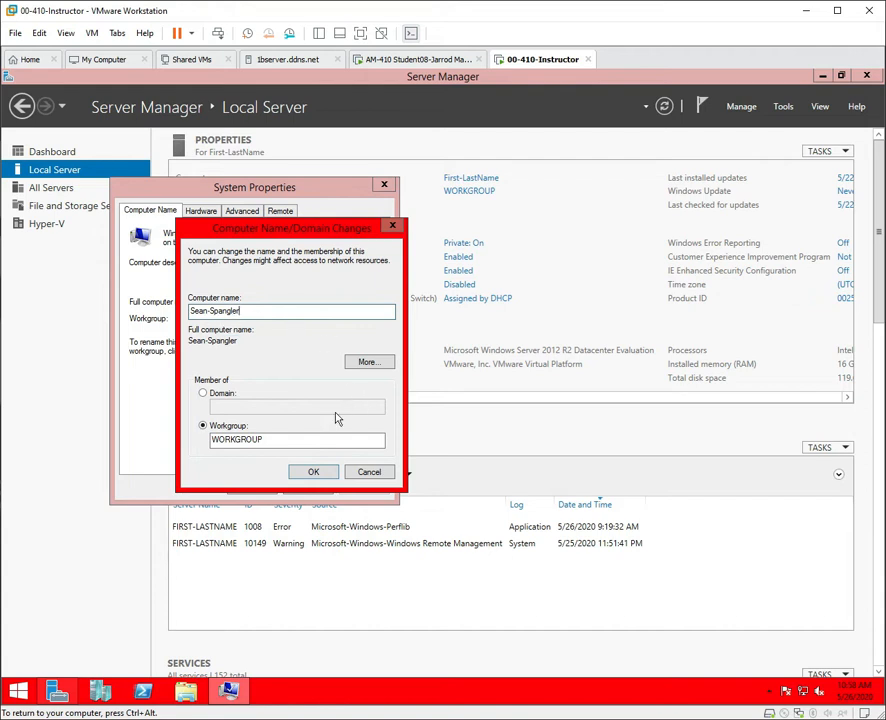
left_click(330, 476)
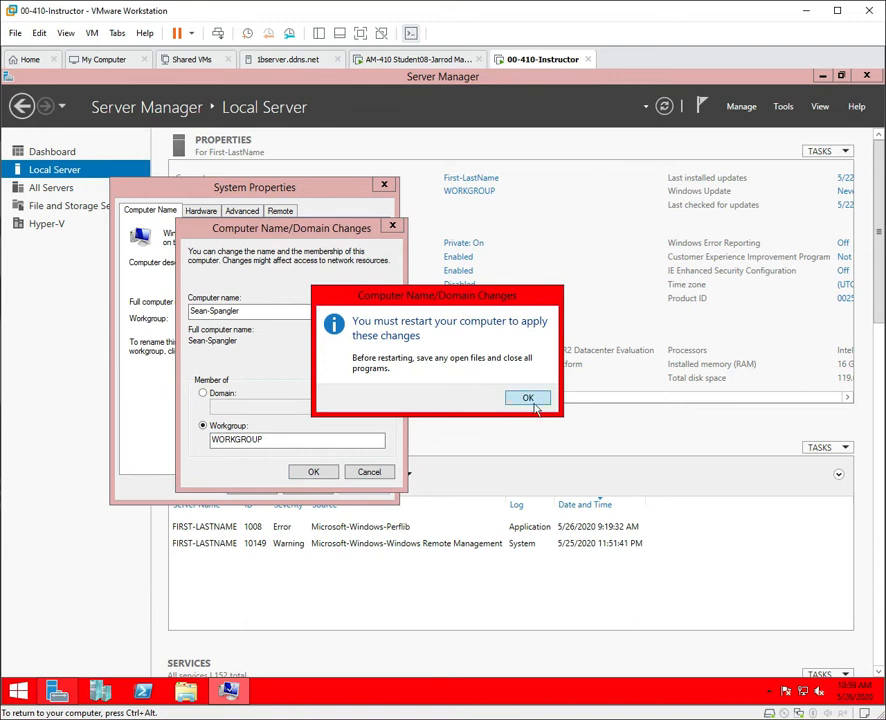
left_click(530, 399)
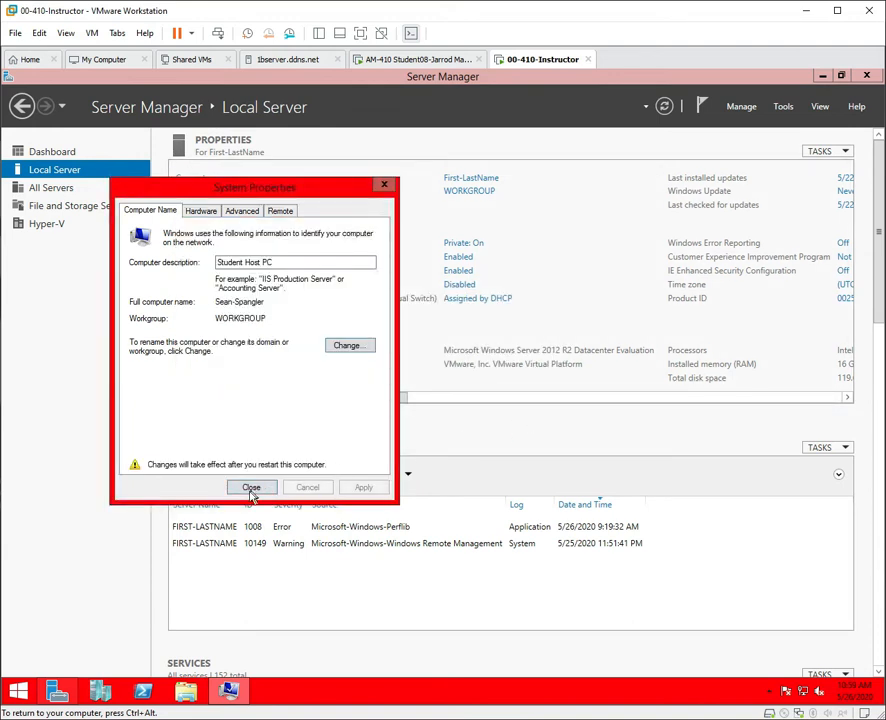
Close System Properties, choose Restart Later, and refresh the Local Server properties.
left_click(249, 487)
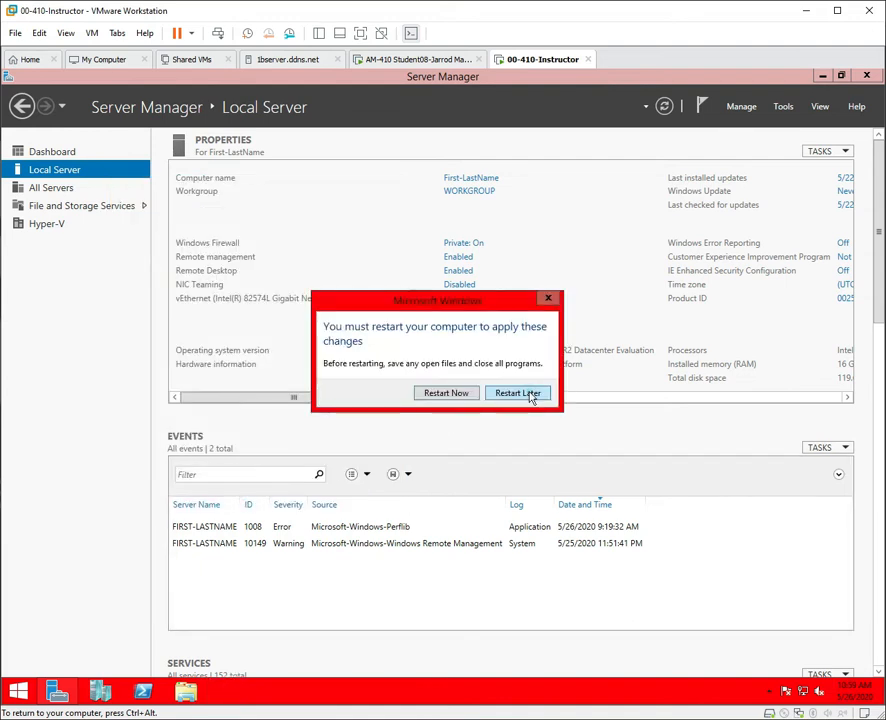
left_click(517, 393)
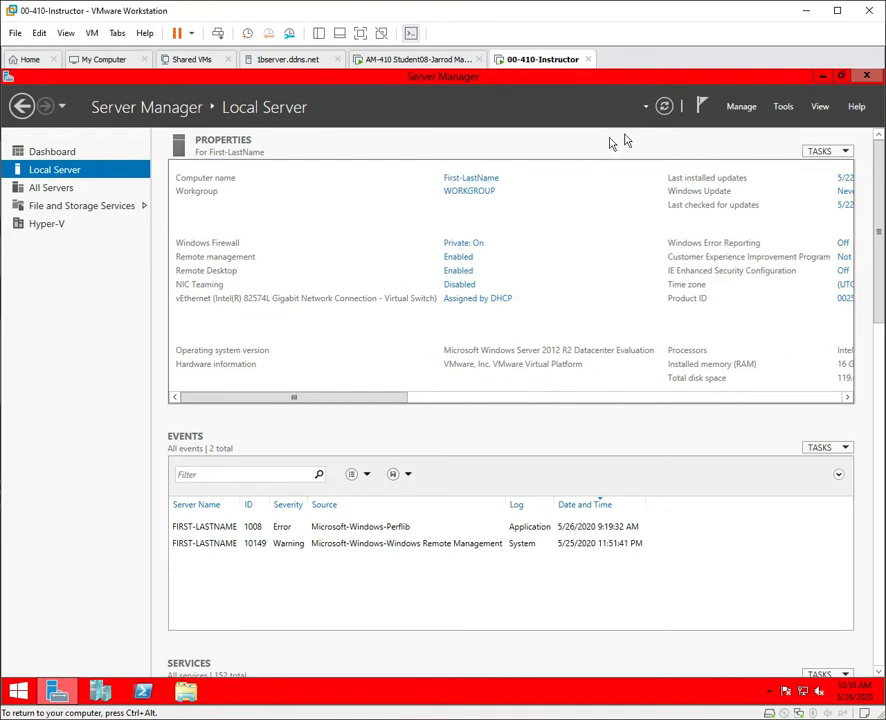
left_click(664, 106)
left_click_drag(350, 409, 497, 411)
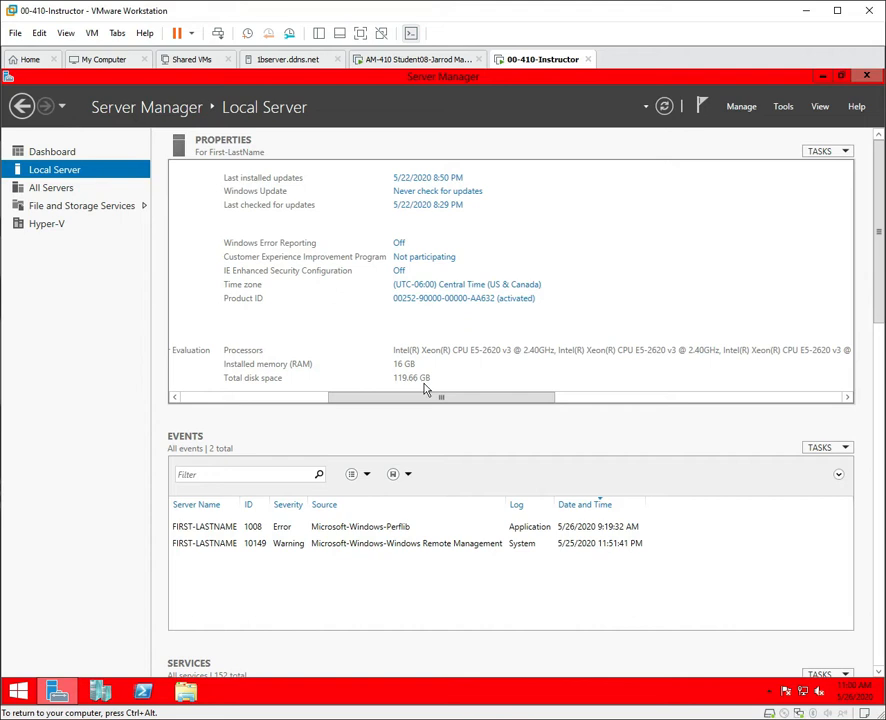
Review the hardware details in the Properties panel, then close Server Manager.
left_click_drag(423, 397, 207, 405)
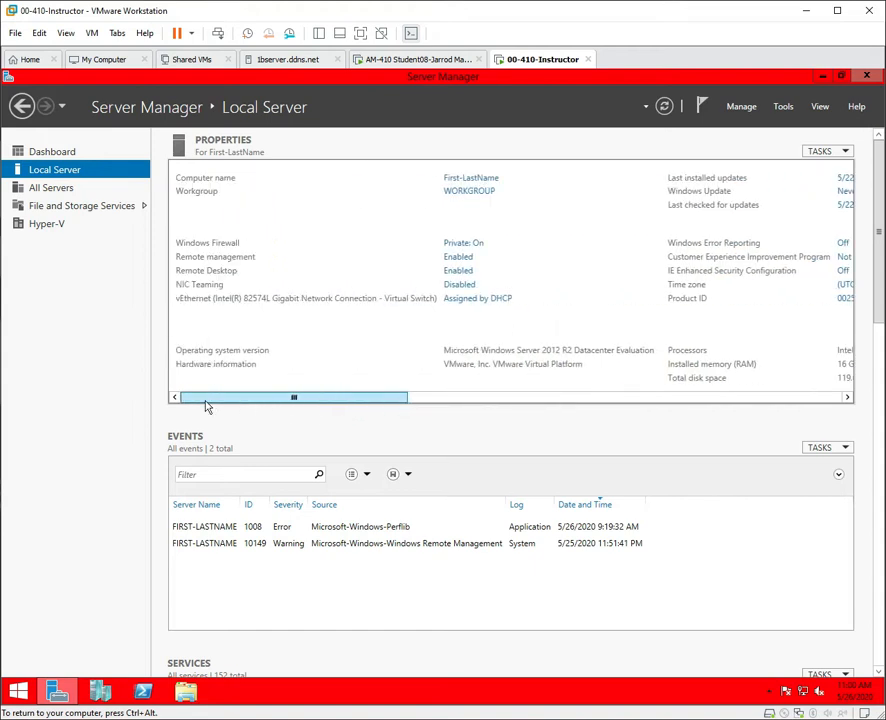
left_click(867, 78)
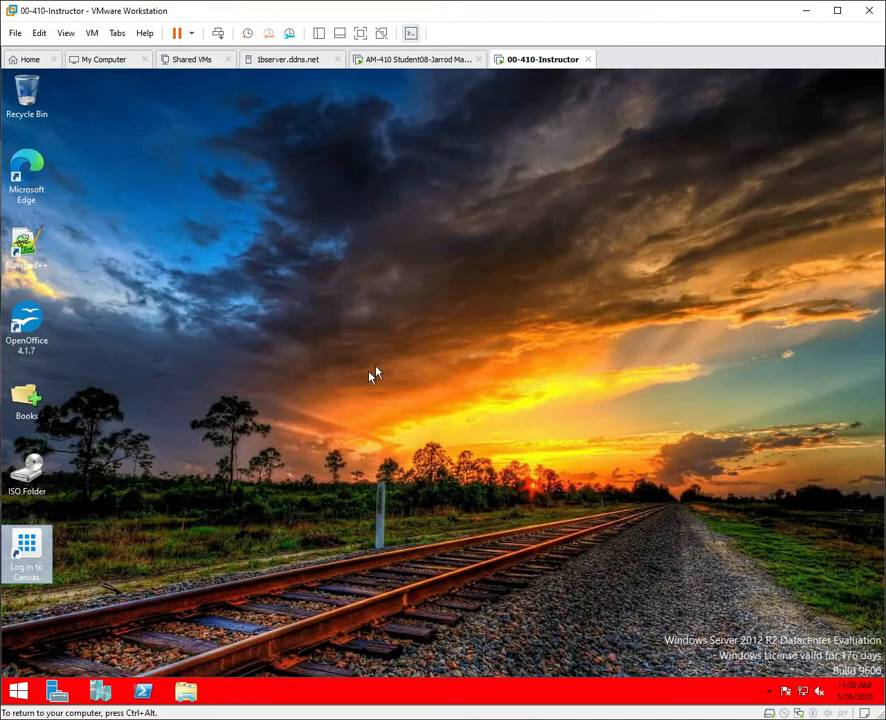
Restart the server from the Start quick menu, giving Other (Planned) as the reason.
left_click(21, 695)
right_click(21, 698)
mouse_move(88, 680)
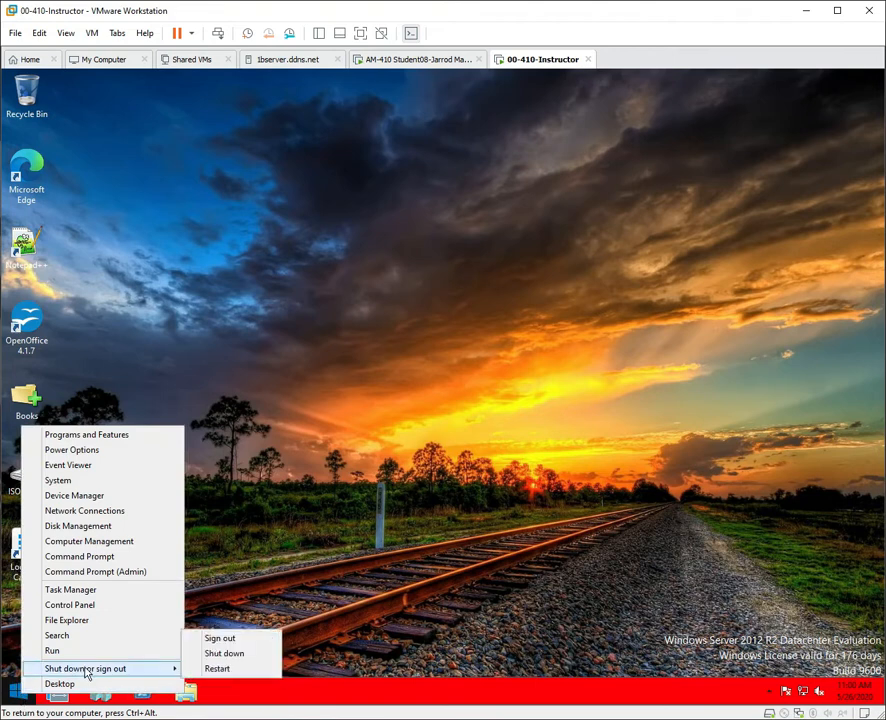
left_click(217, 669)
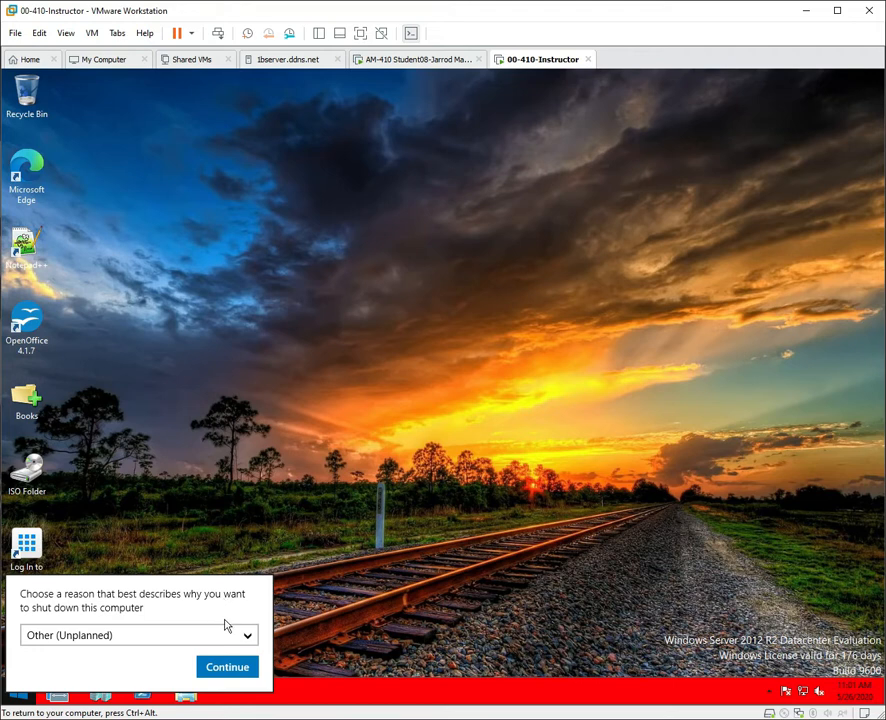
left_click(250, 637)
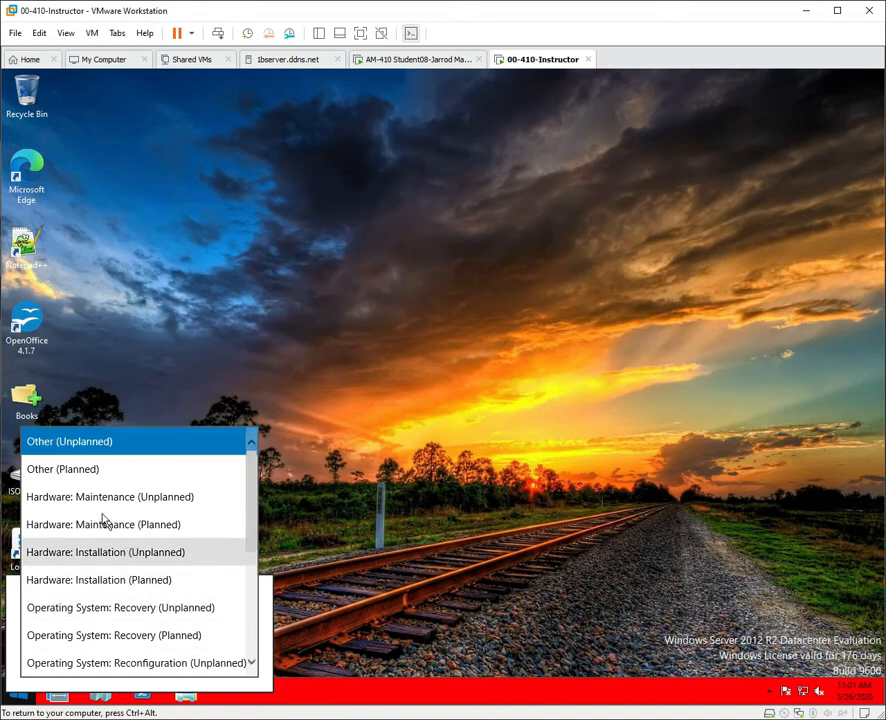
left_click(78, 472)
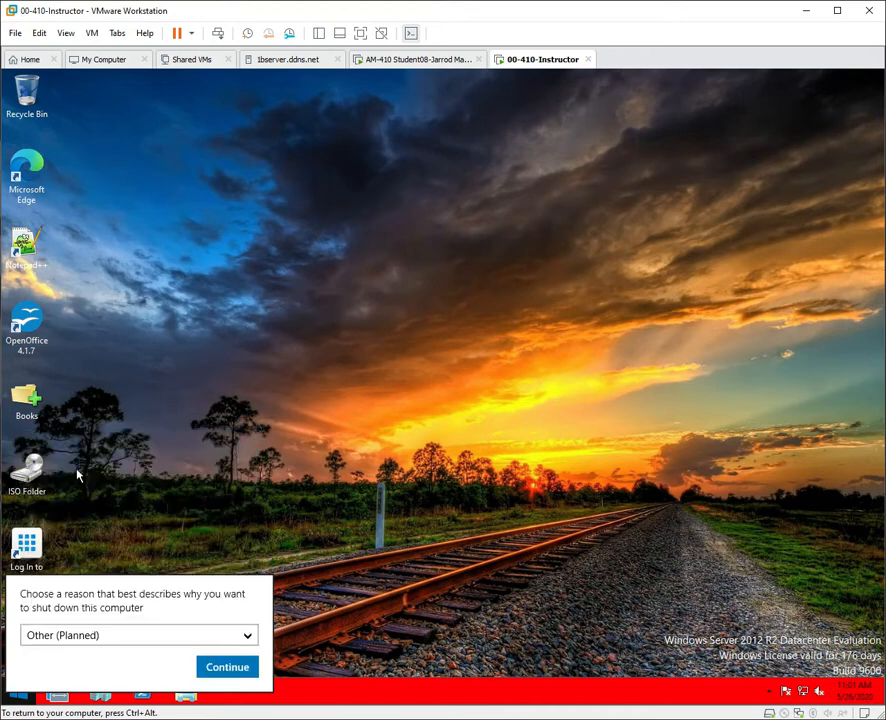
left_click(221, 668)
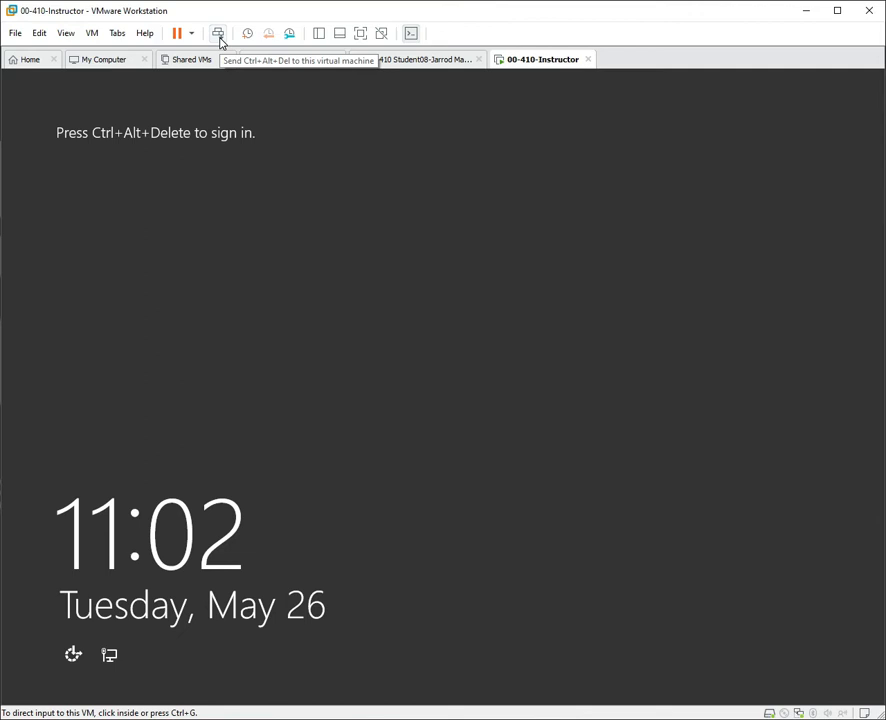
Send Ctrl+Alt+Del and sign in as Student Admin Account with its password.
left_click(218, 36)
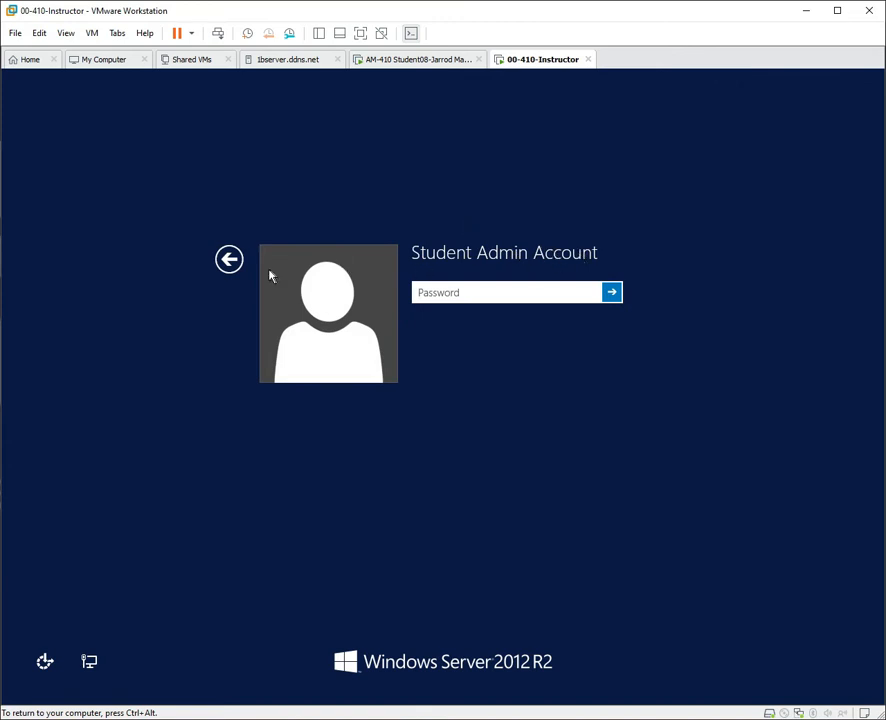
left_click(235, 266)
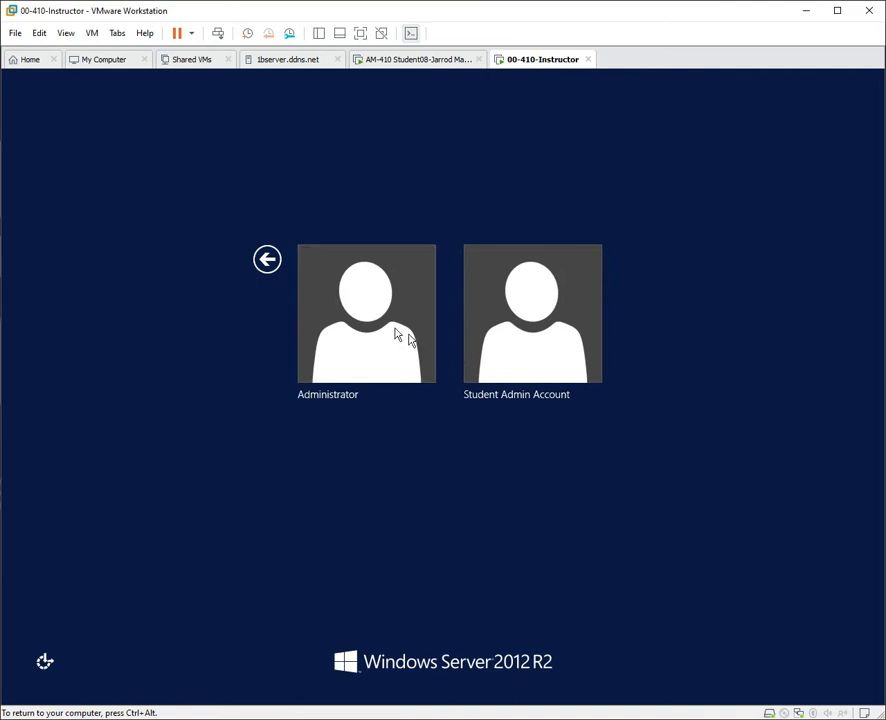
left_click(475, 308)
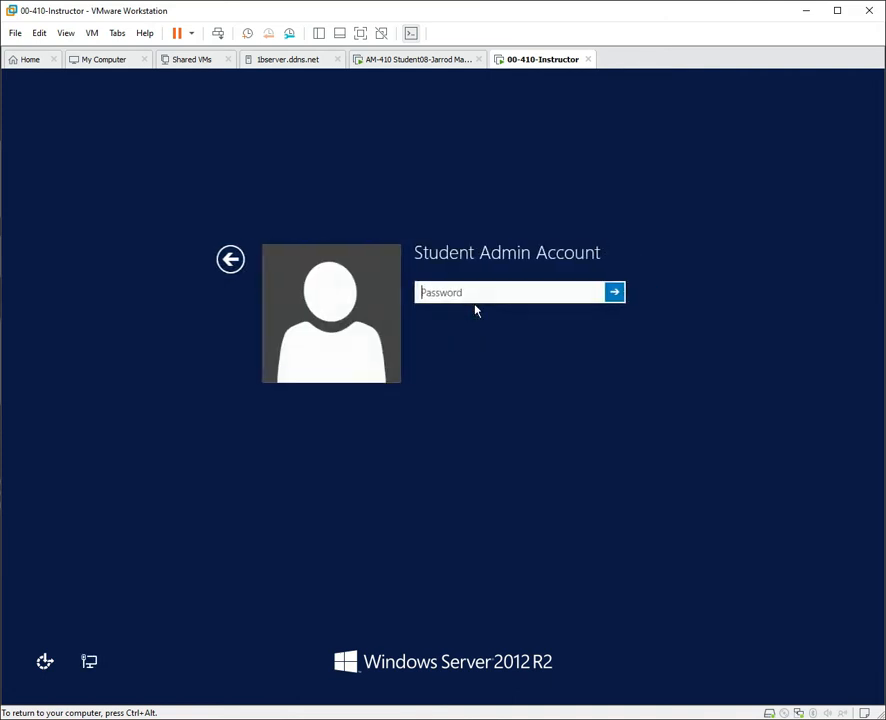
left_click(487, 291)
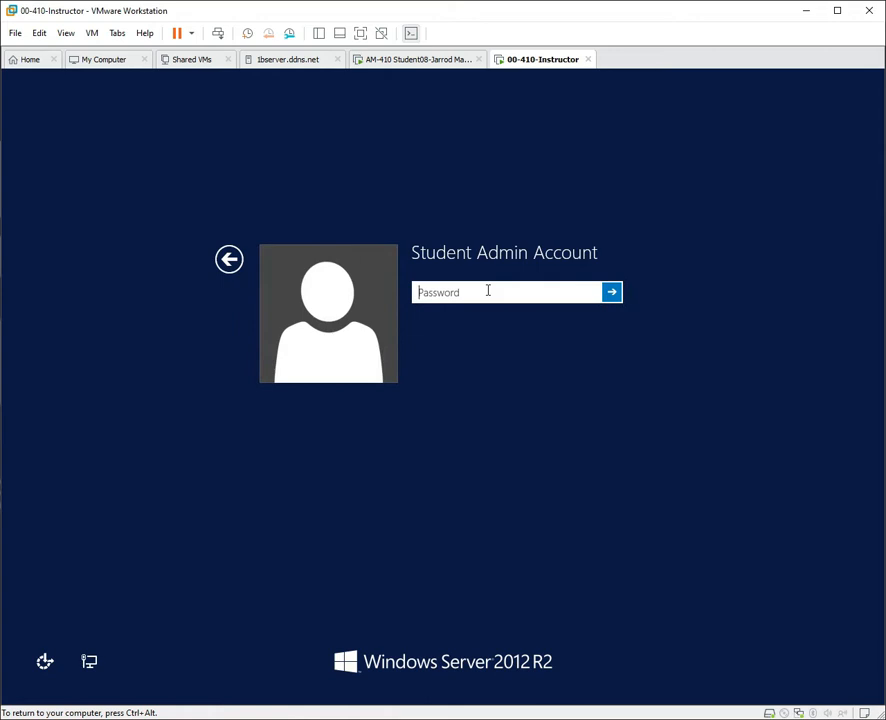
type("*************")
key("Return")
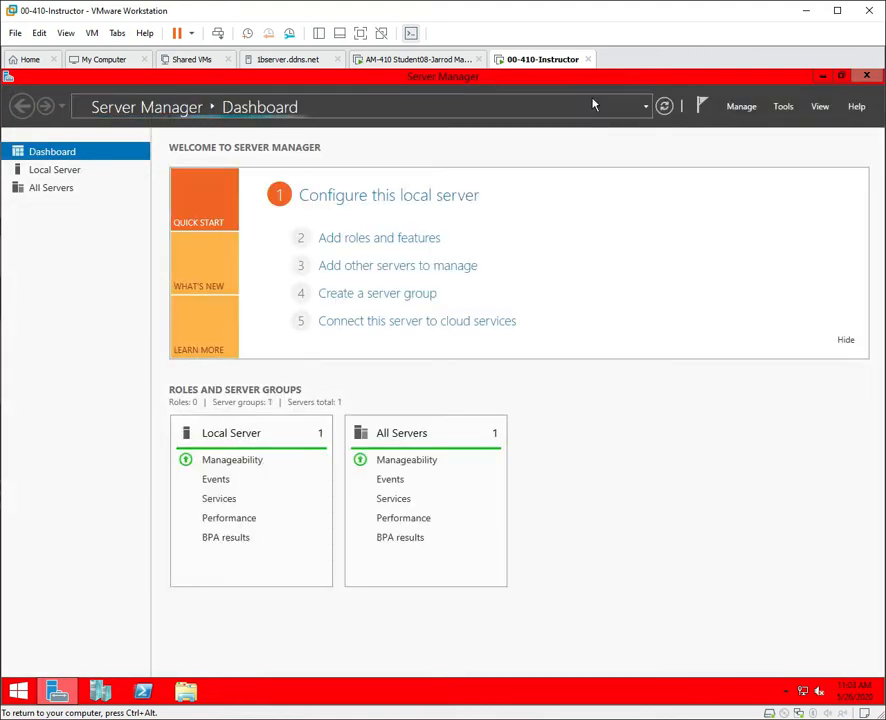
left_click(748, 113)
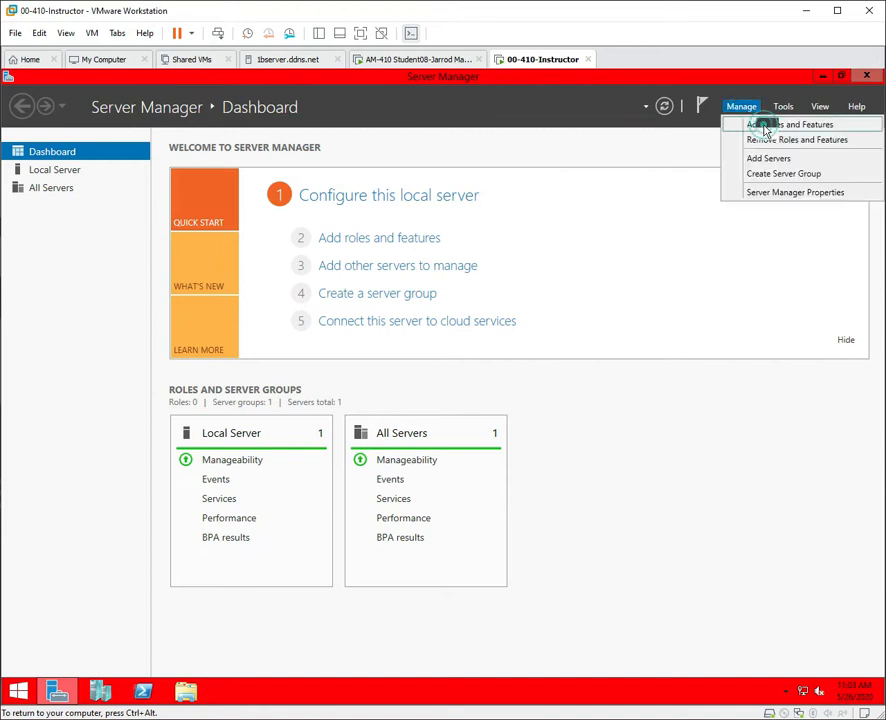
left_click(767, 125)
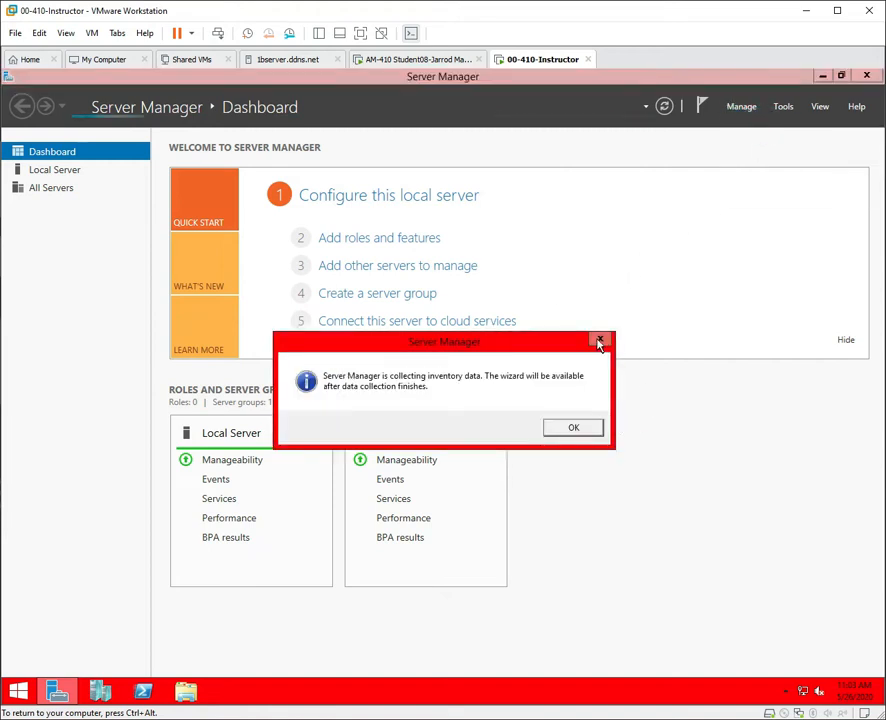
left_click(600, 340)
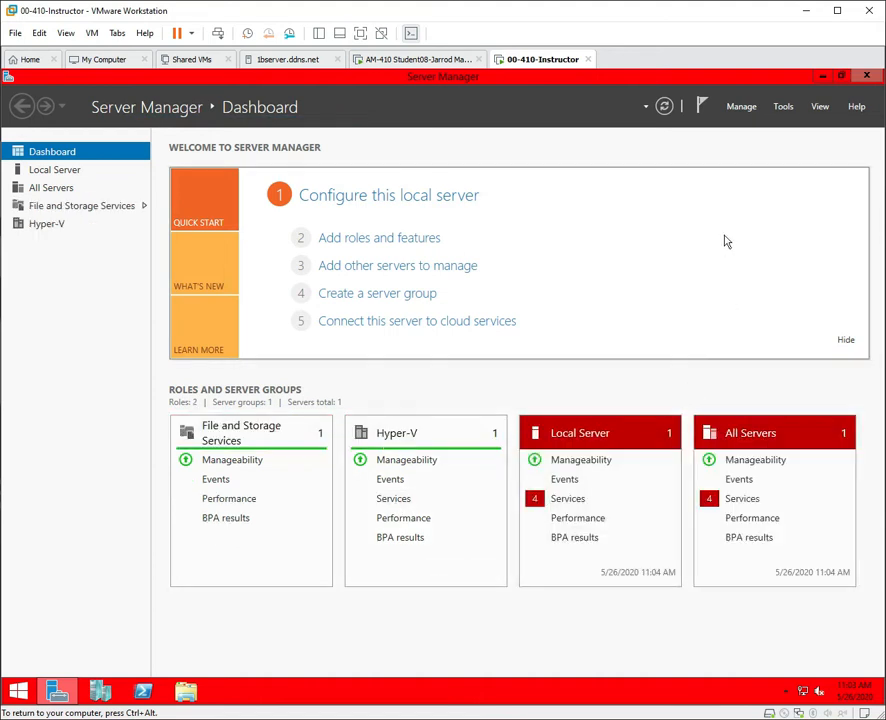
left_click(740, 108)
left_click(772, 130)
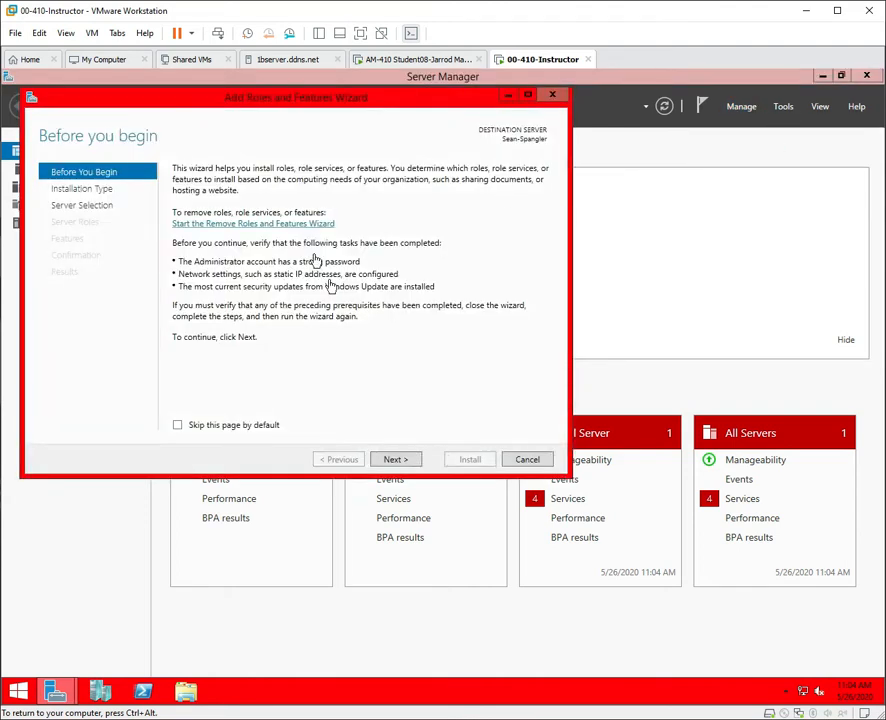
left_click(182, 426)
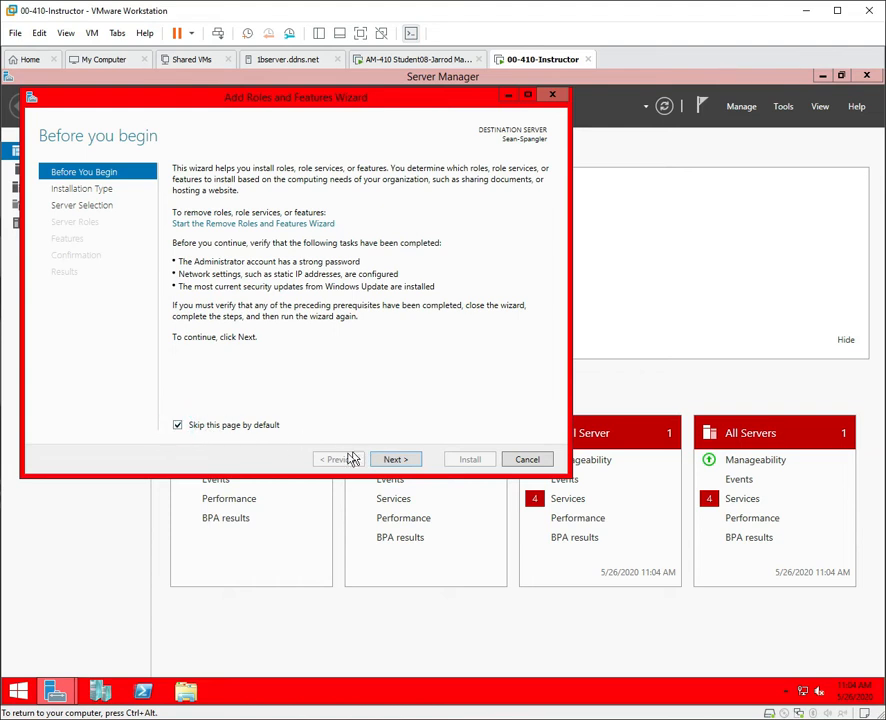
left_click(398, 462)
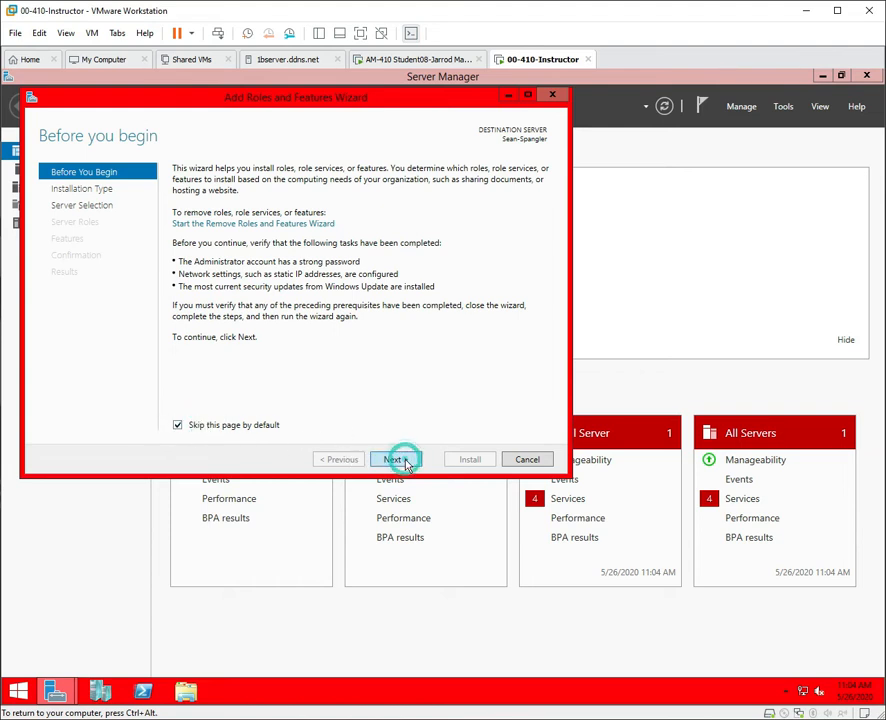
left_click(397, 461)
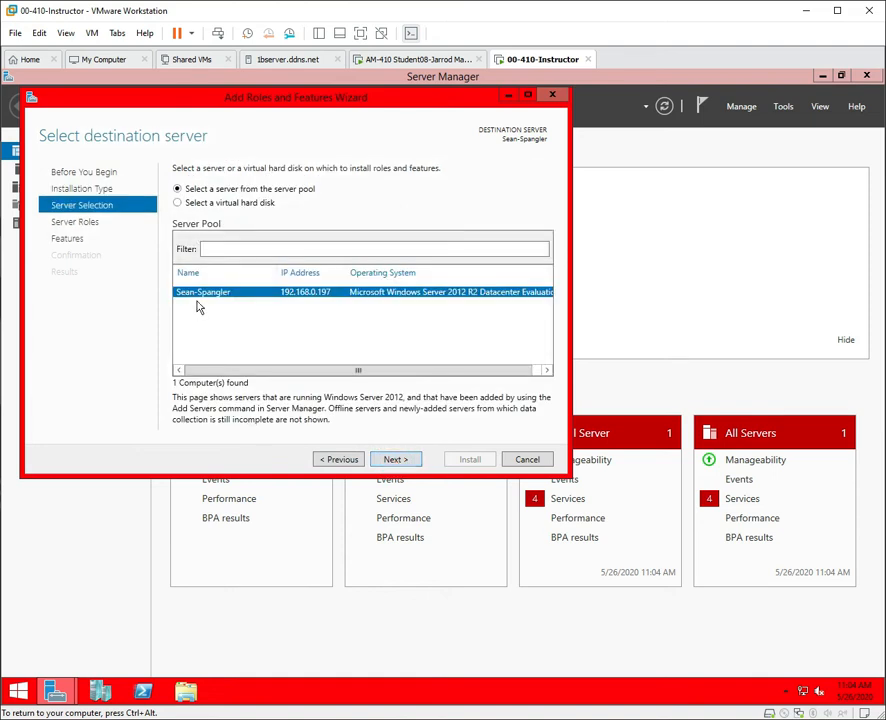
left_click(397, 460)
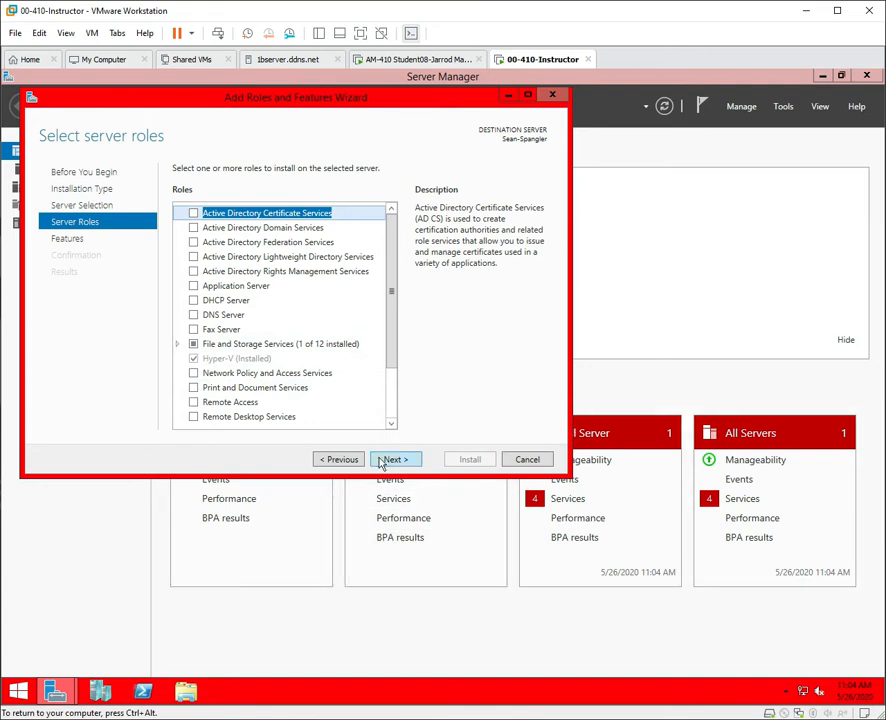
left_click(527, 460)
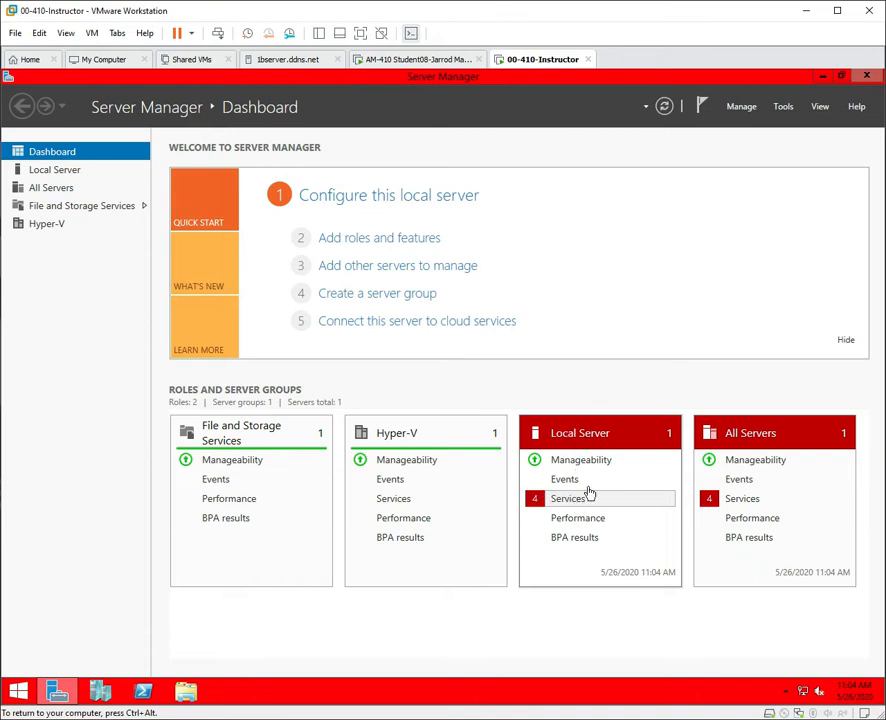
Open the Local Server Services alerts, then minimise the Not Responding Server Manager window.
left_click(590, 496)
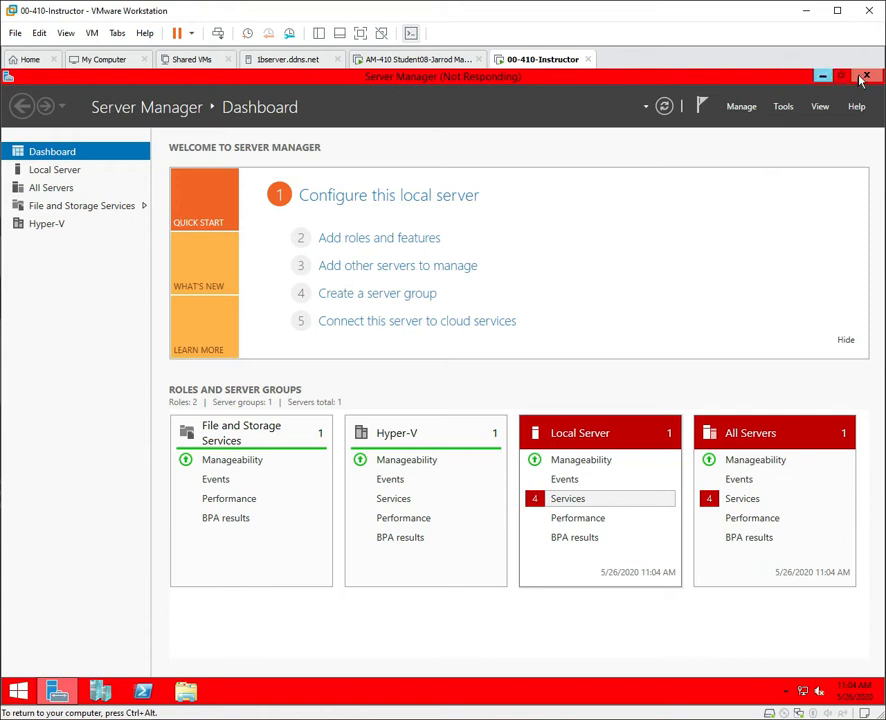
left_click(577, 500)
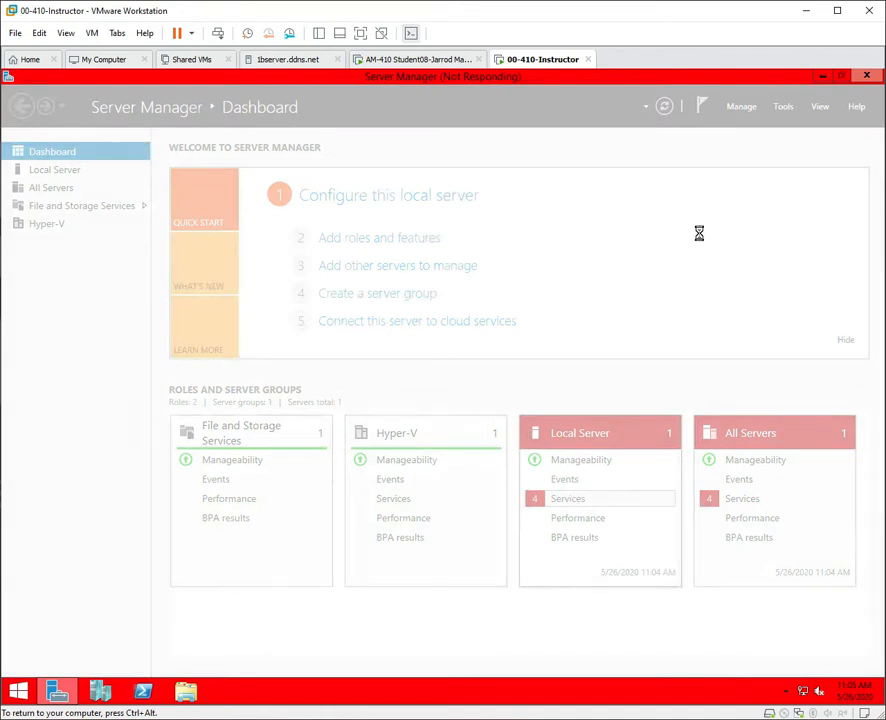
left_click(820, 78)
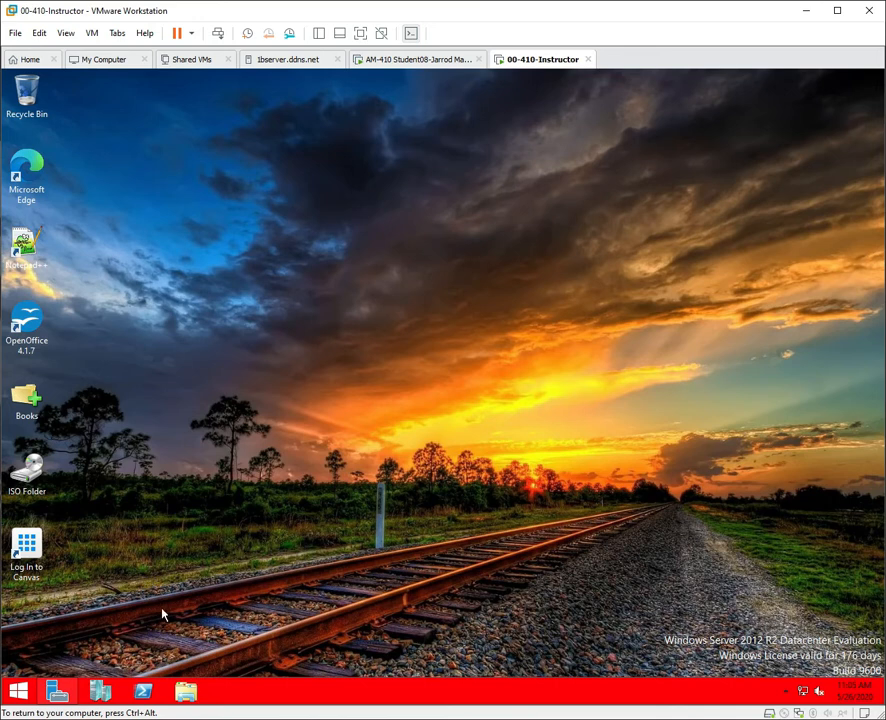
Launch Hyper-V Manager from the taskbar, then return to Server Manager's Services Detail View.
left_click(100, 690)
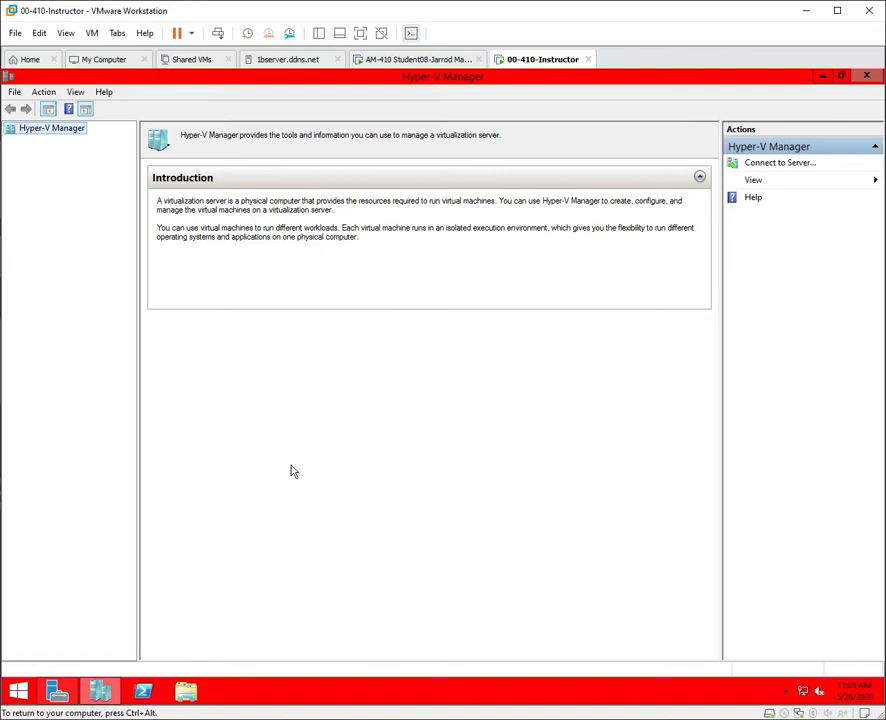
left_click(57, 690)
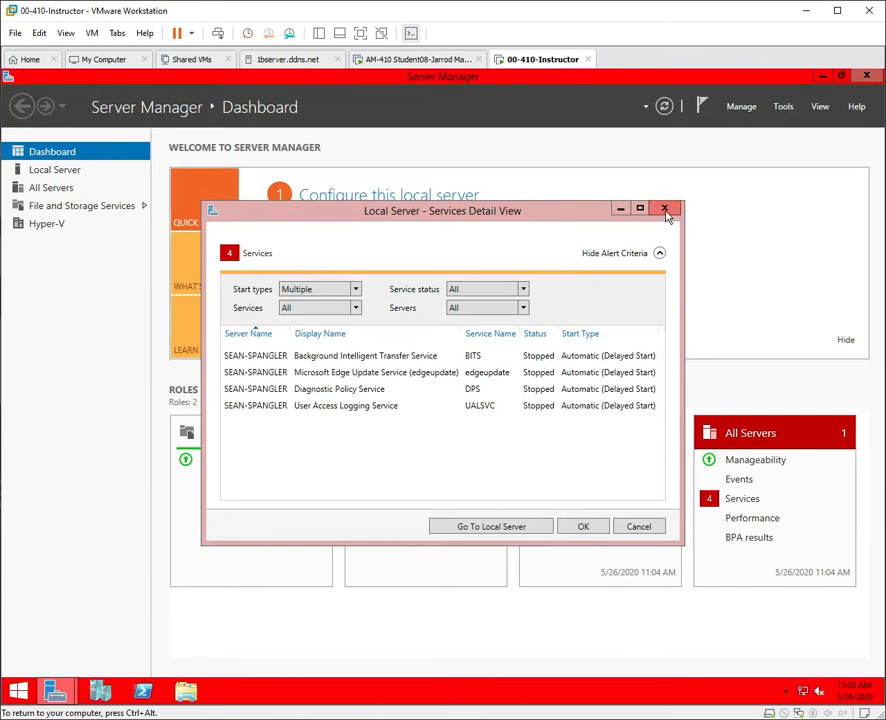
Start the BITS, Edge Update, Diagnostic Policy and User Access Logging services, then close Server Manager.
left_click(665, 210)
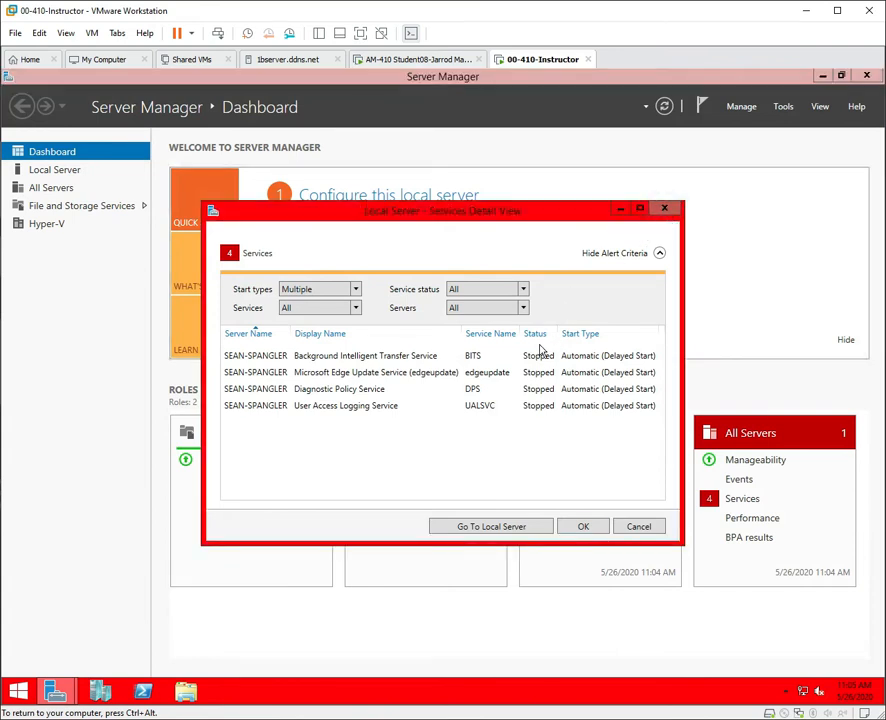
right_click(372, 364)
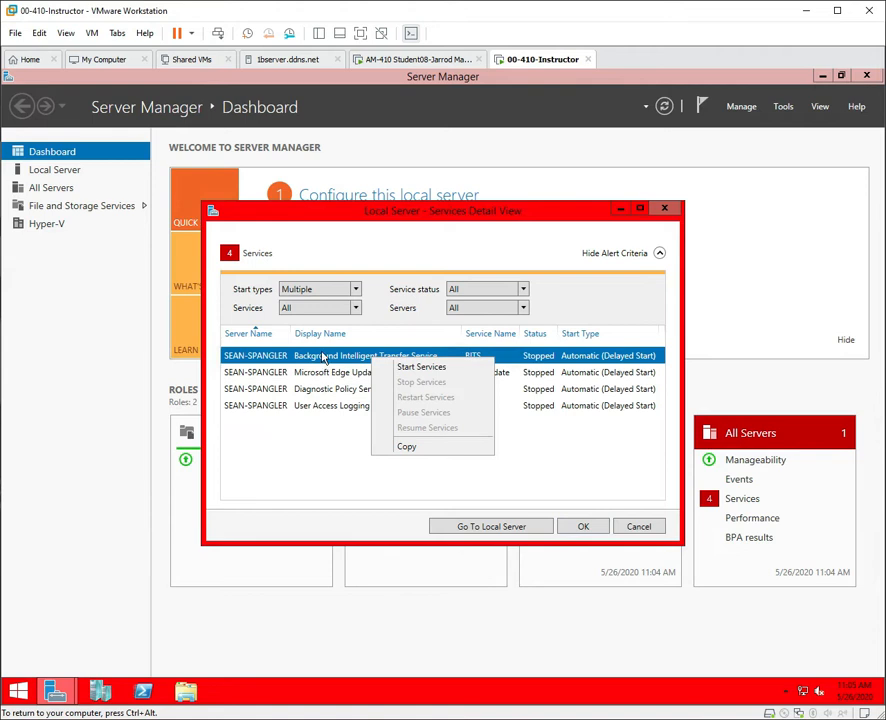
left_click(404, 366)
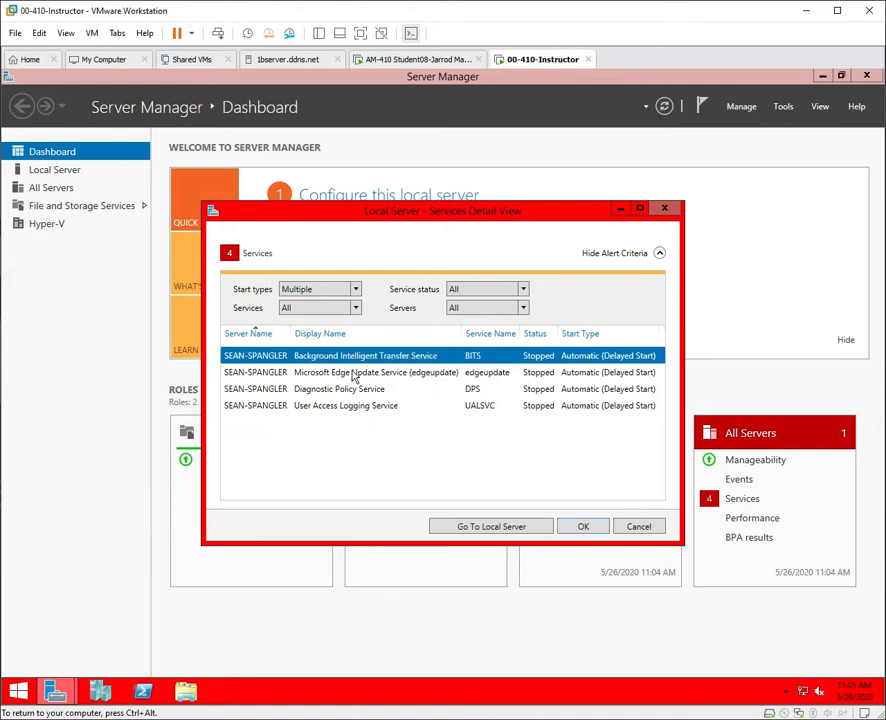
right_click(353, 376)
left_click(396, 382)
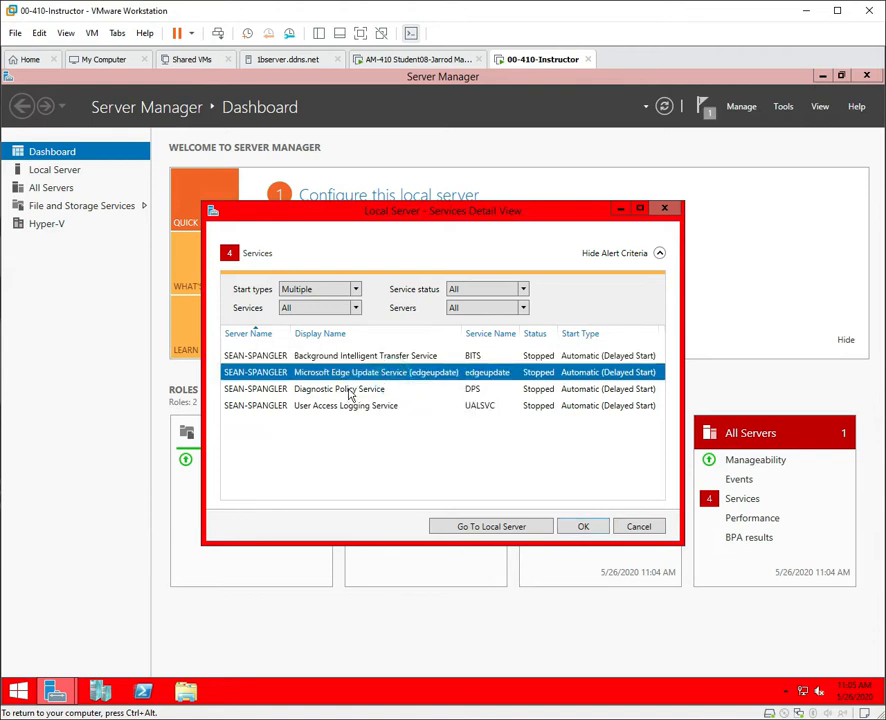
right_click(372, 393)
left_click(388, 405)
right_click(376, 406)
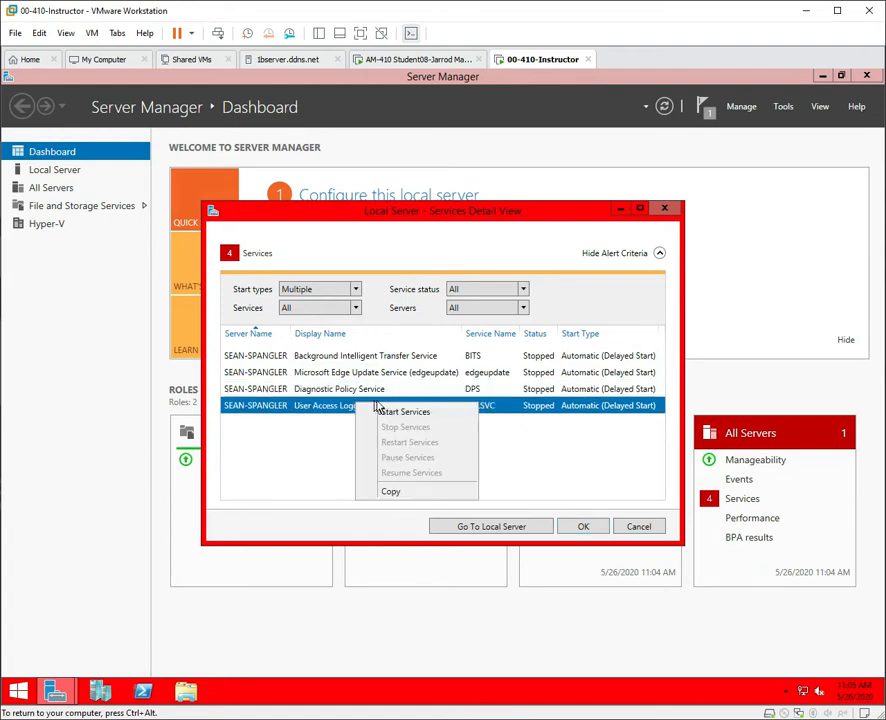
left_click(398, 412)
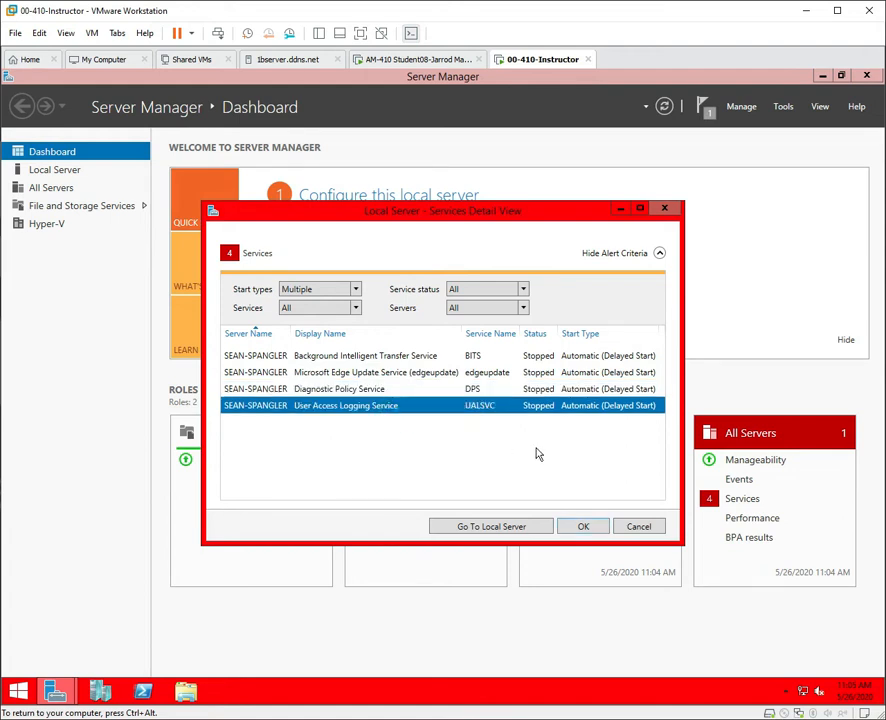
left_click(599, 531)
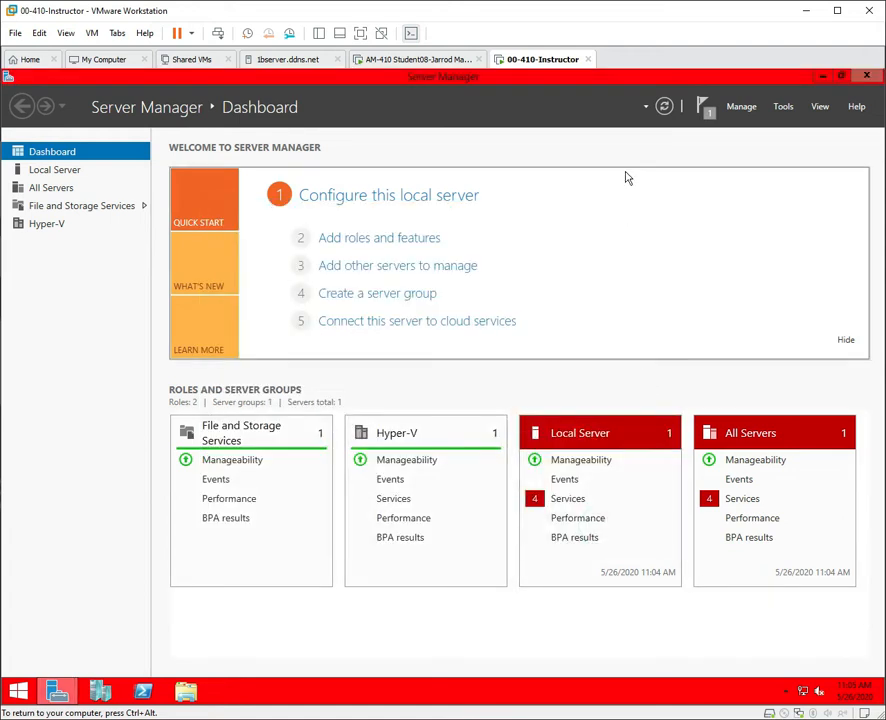
left_click(867, 78)
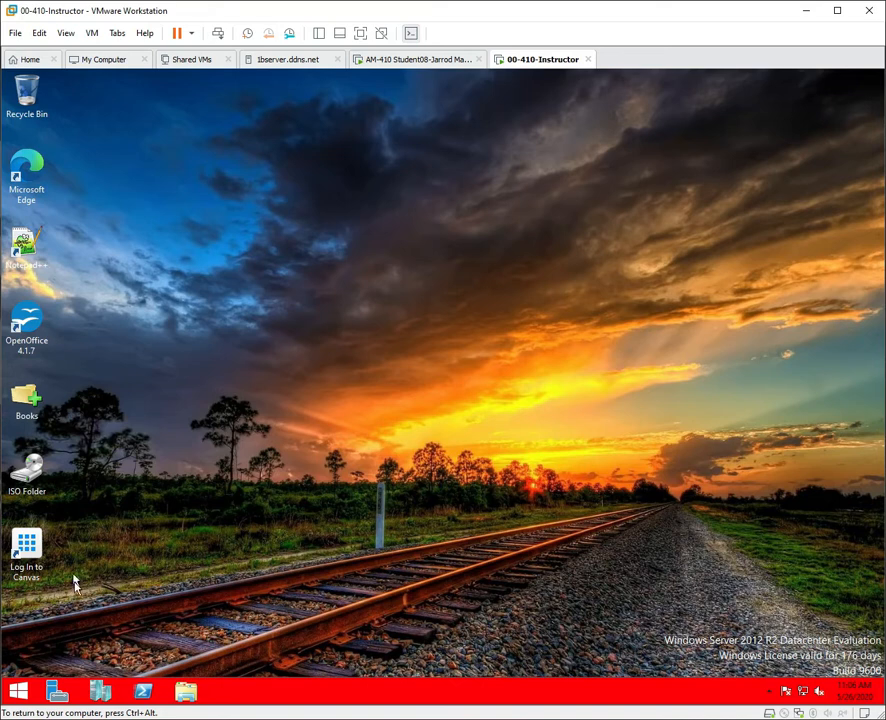
Launch Hyper-V Manager from the taskbar to view the local server.
left_click(102, 697)
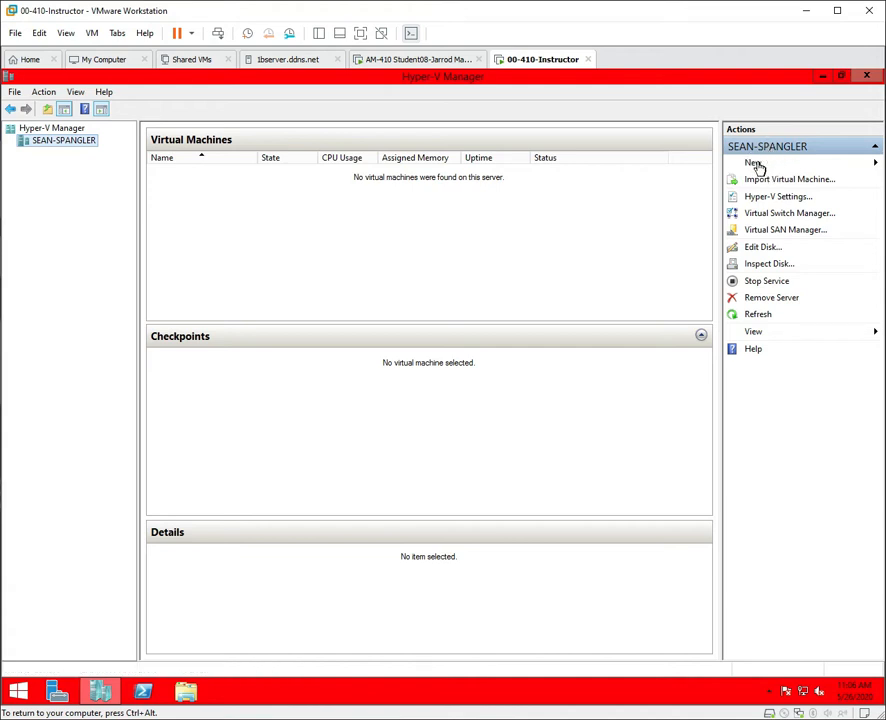
Start the New Virtual Machine wizard, hiding its introduction page in future, and reach Name and Location.
left_click(759, 166)
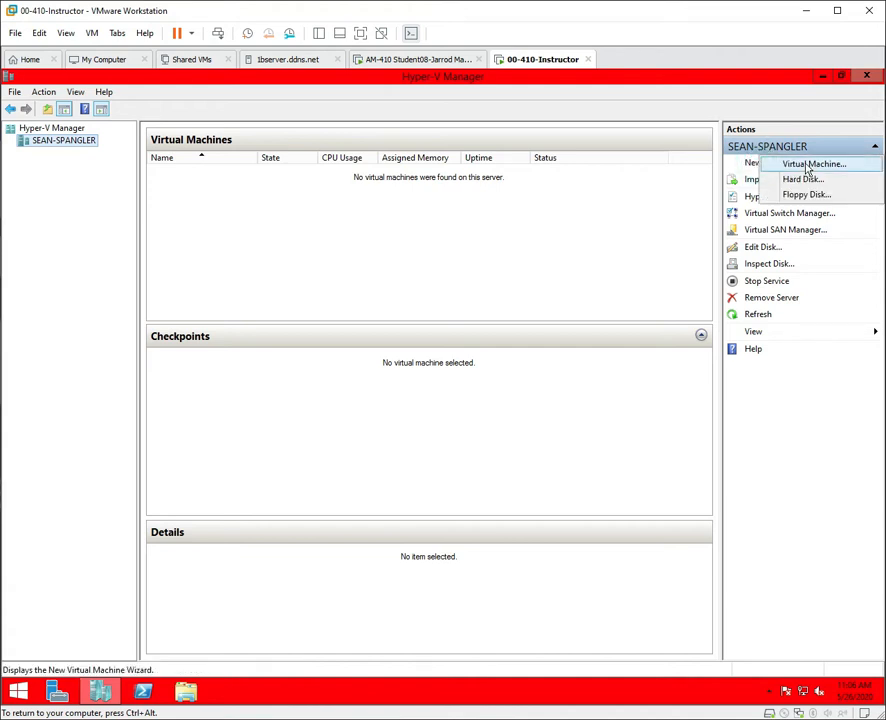
left_click(808, 166)
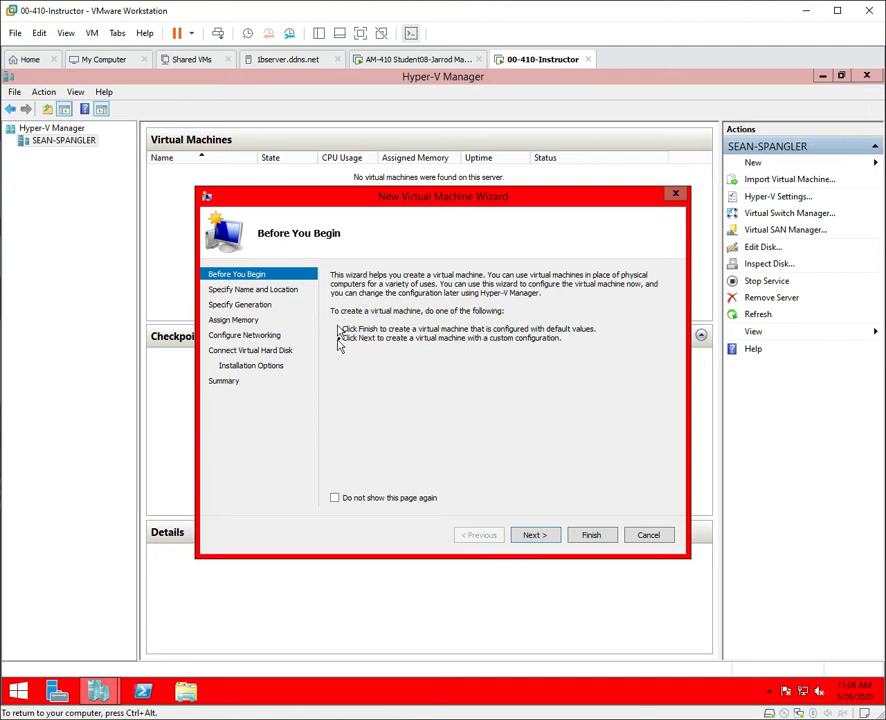
left_click(335, 498)
left_click(536, 538)
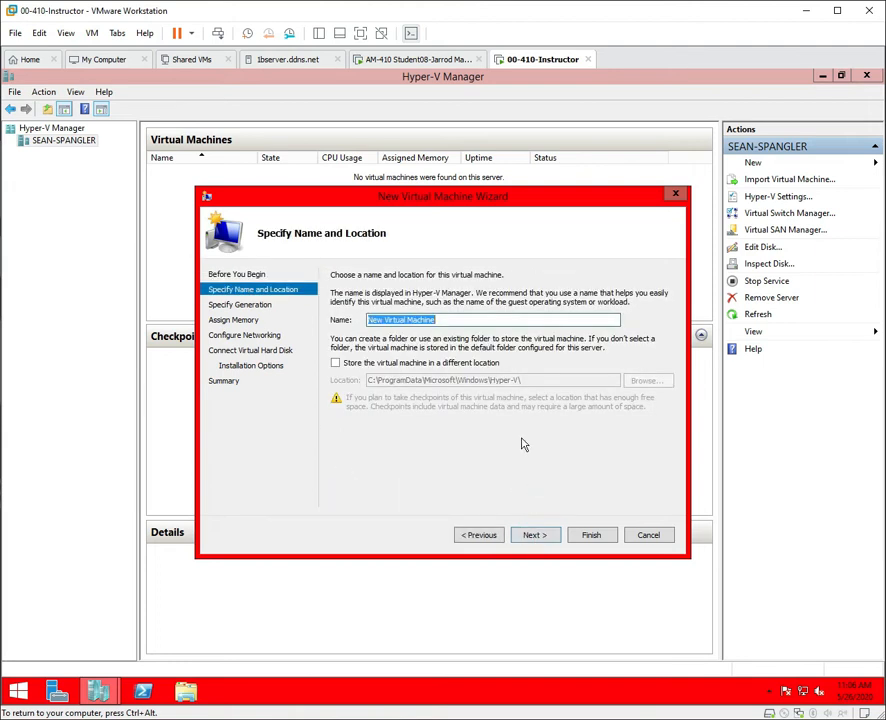
Replace the name Contoso-DC1 with Base for the new virtual machine and continue.
left_click_drag(449, 318, 310, 338)
type("Contoso")
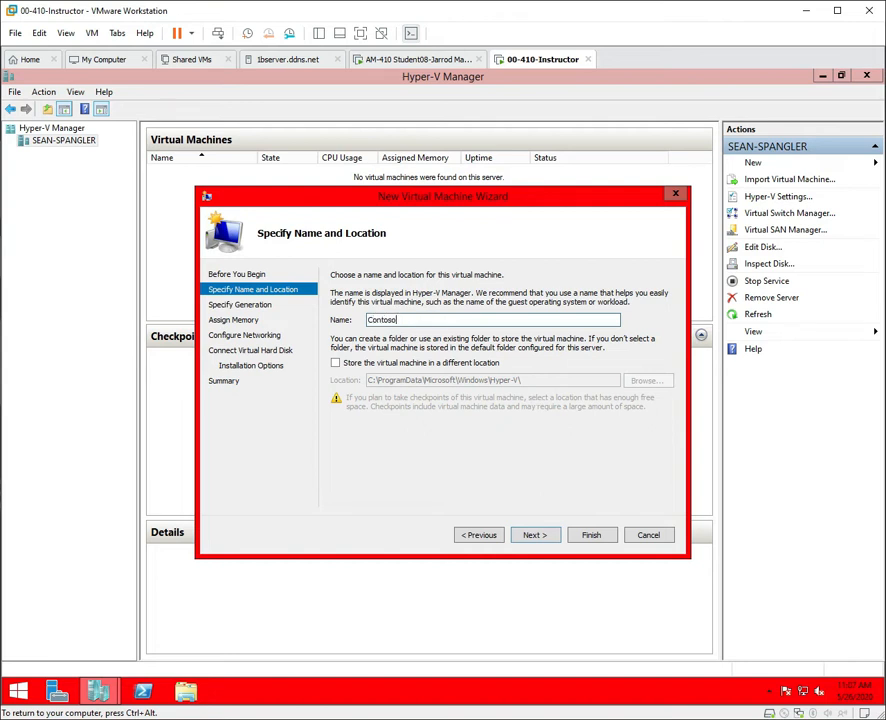
type("-DC1")
key("BackSpace")
key("BackSpace")
key("BackSpace")
key("BackSpace")
key("BackSpace")
key("BackSpace")
key("BackSpace")
key("BackSpace")
key("BackSpace")
key("BackSpace")
key("BackSpace")
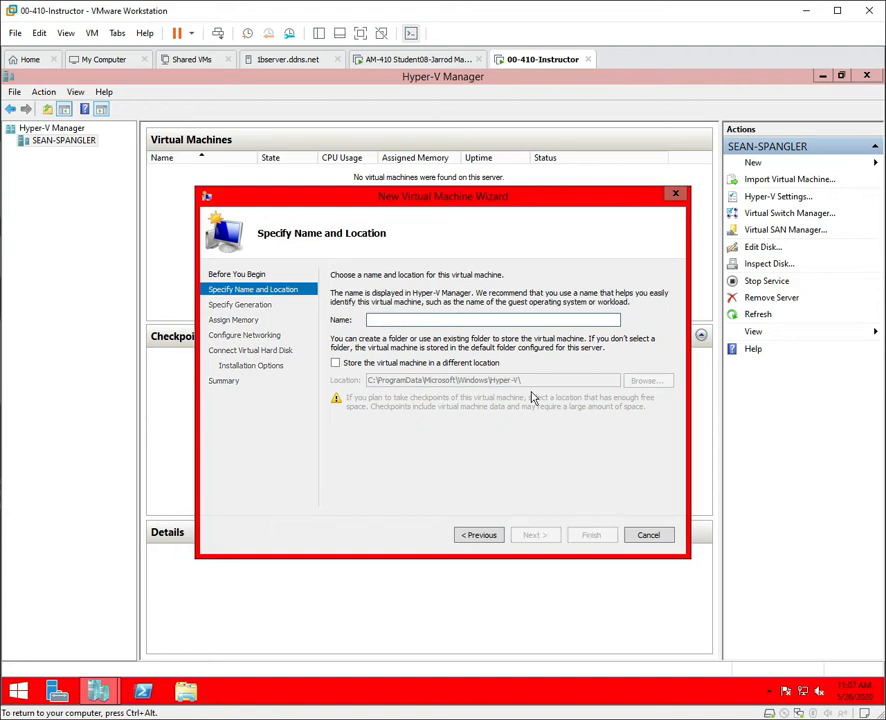
type("Base")
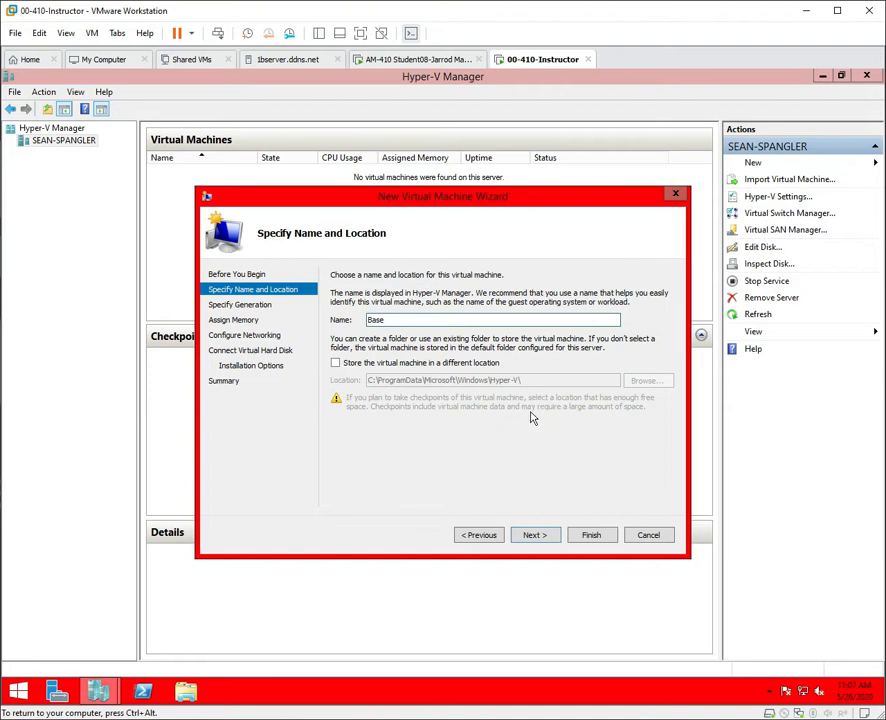
left_click(546, 540)
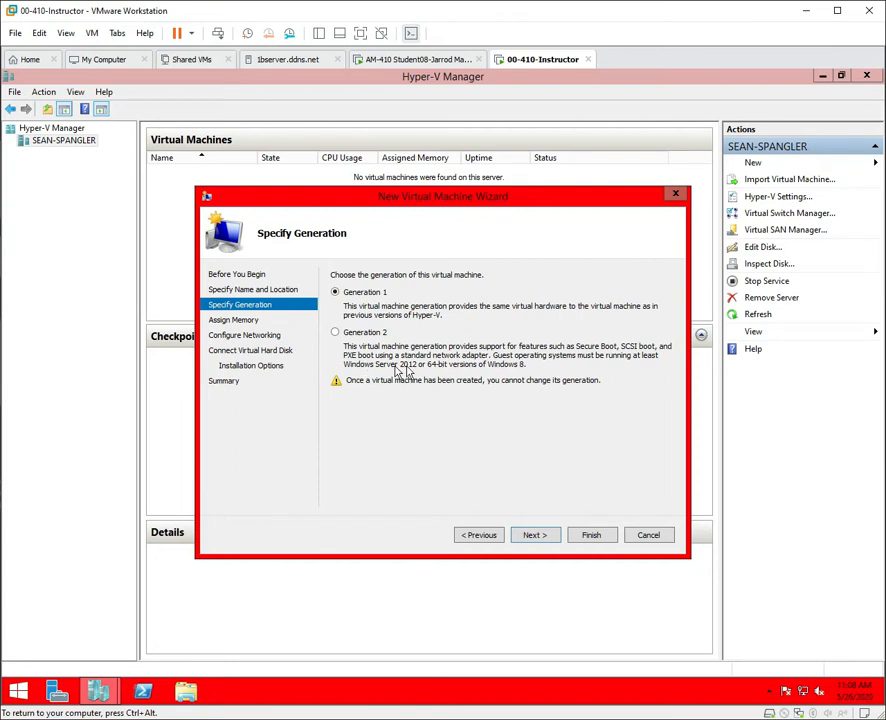
Choose Generation 2 for the virtual machine and continue to Assign Memory.
left_click(338, 333)
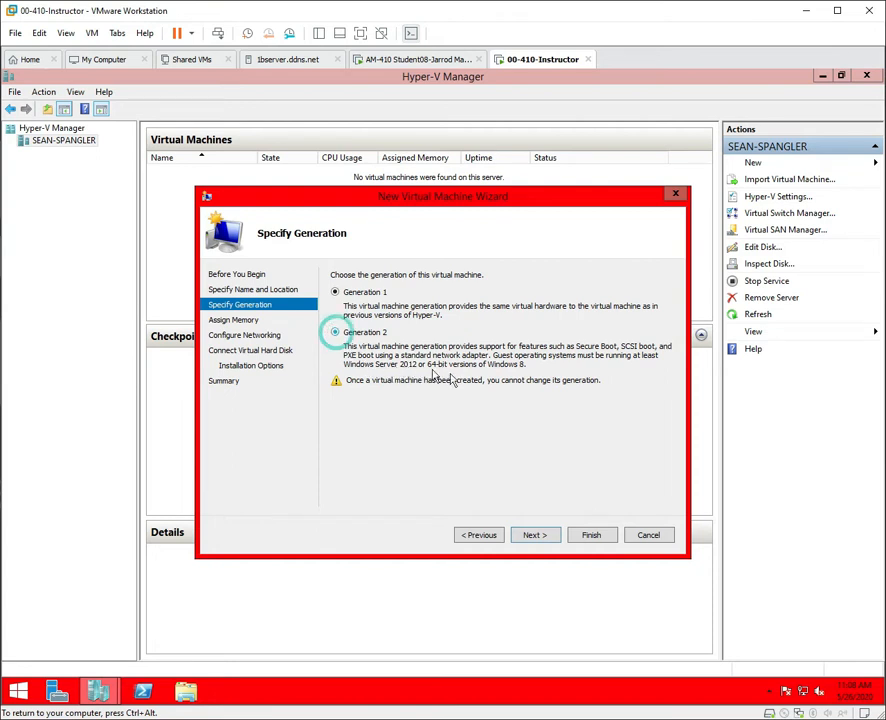
left_click(536, 535)
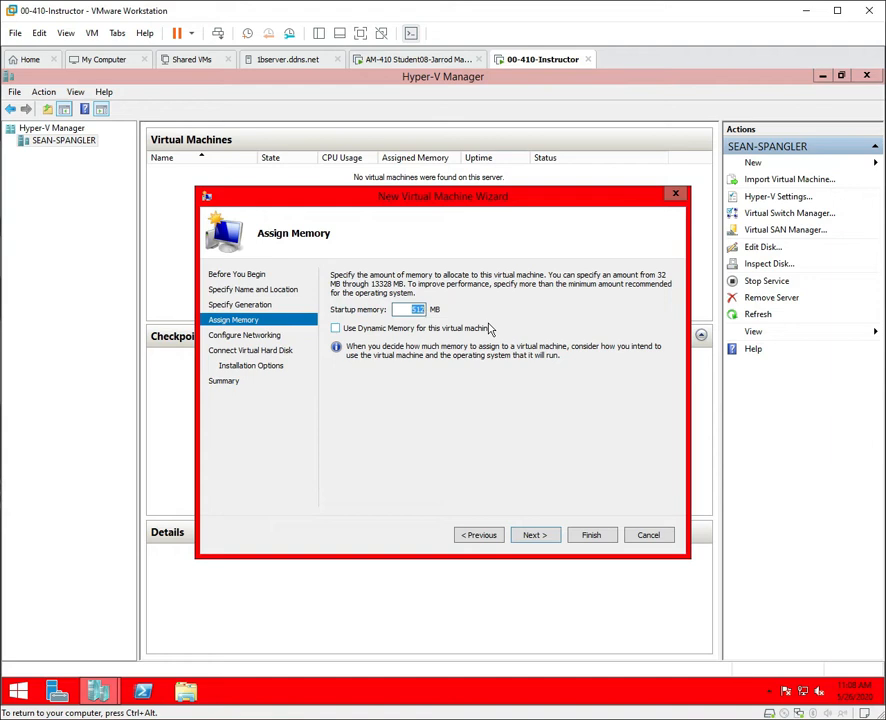
Change startup memory from 512 MB to 1024 MB and enable Dynamic Memory.
key("Right")
key("BackSpace")
key("BackSpace")
key("BackSpace")
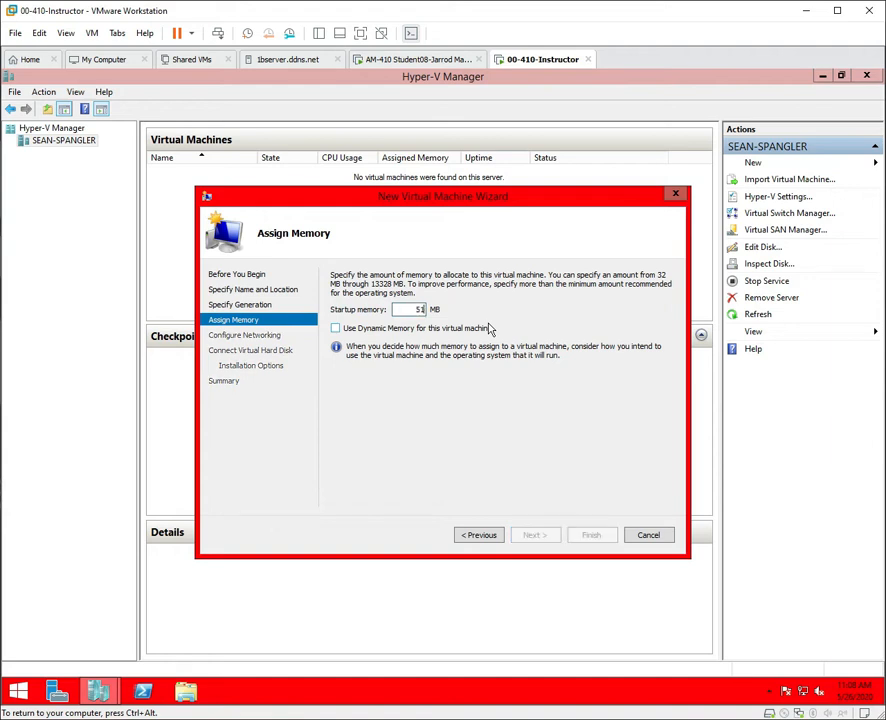
type("1024")
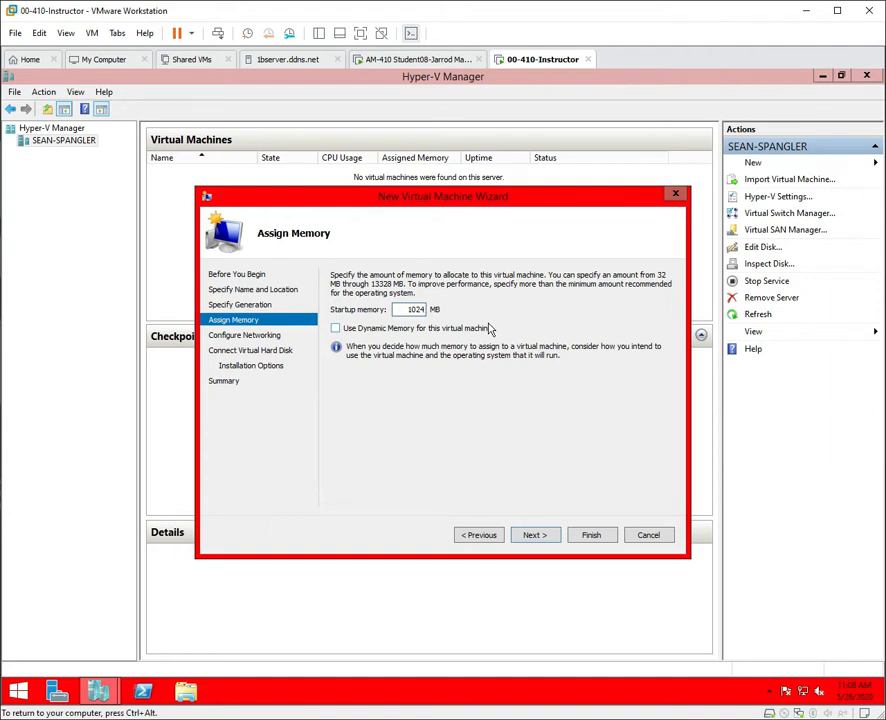
left_click(335, 329)
Connect the VM to the Intel(R) 82574L Gigabit virtual switch and advance to the hard disk page.
left_click(548, 541)
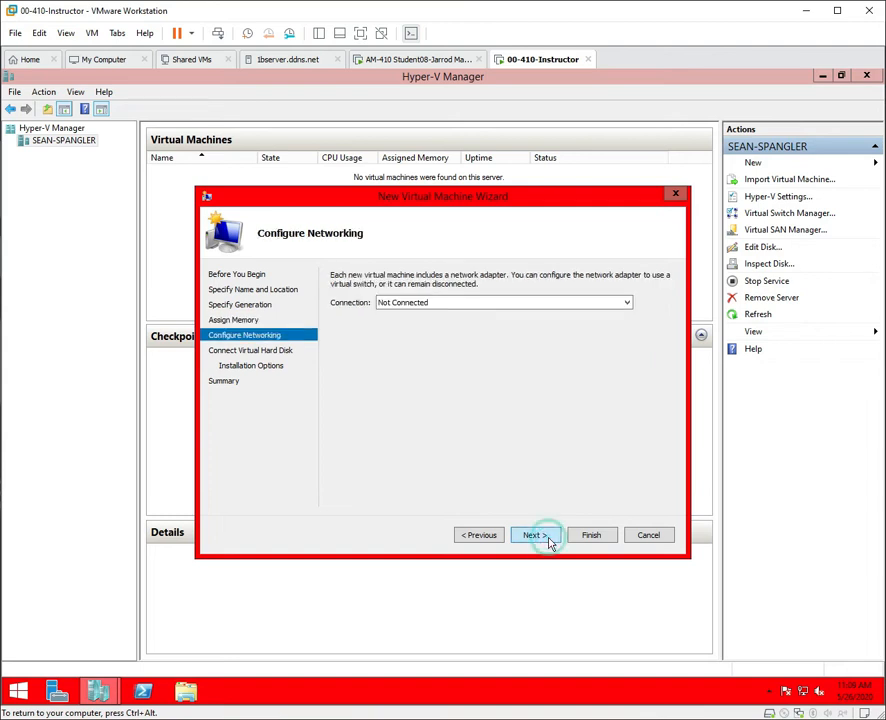
left_click(451, 304)
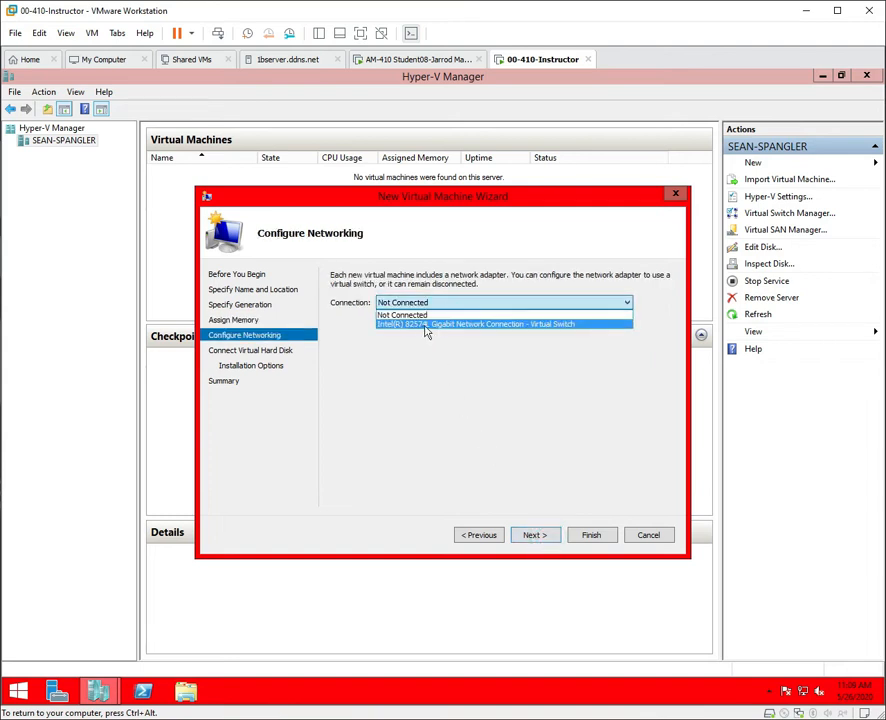
left_click(530, 325)
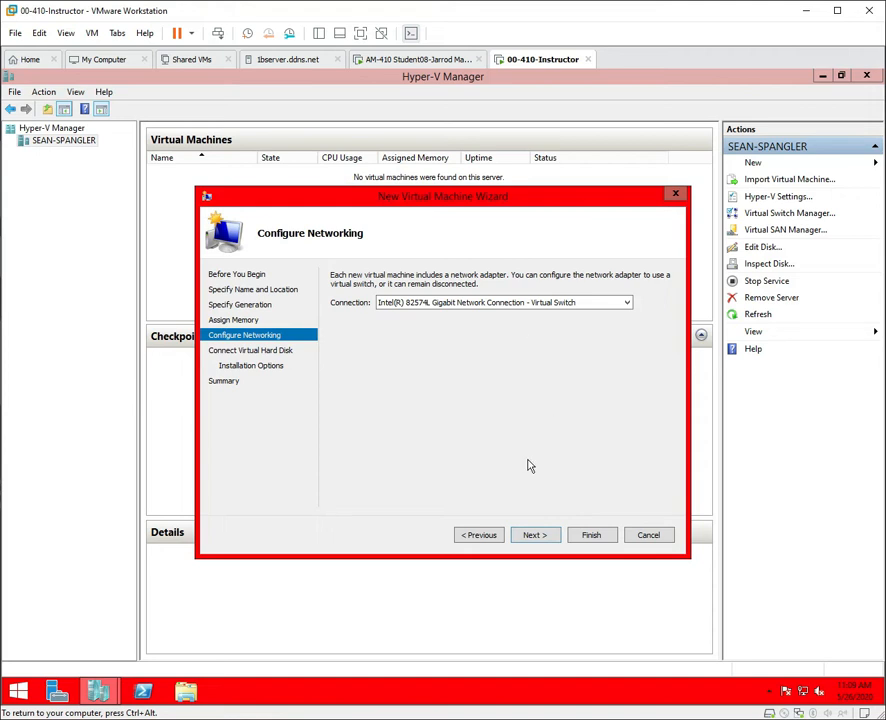
left_click(551, 543)
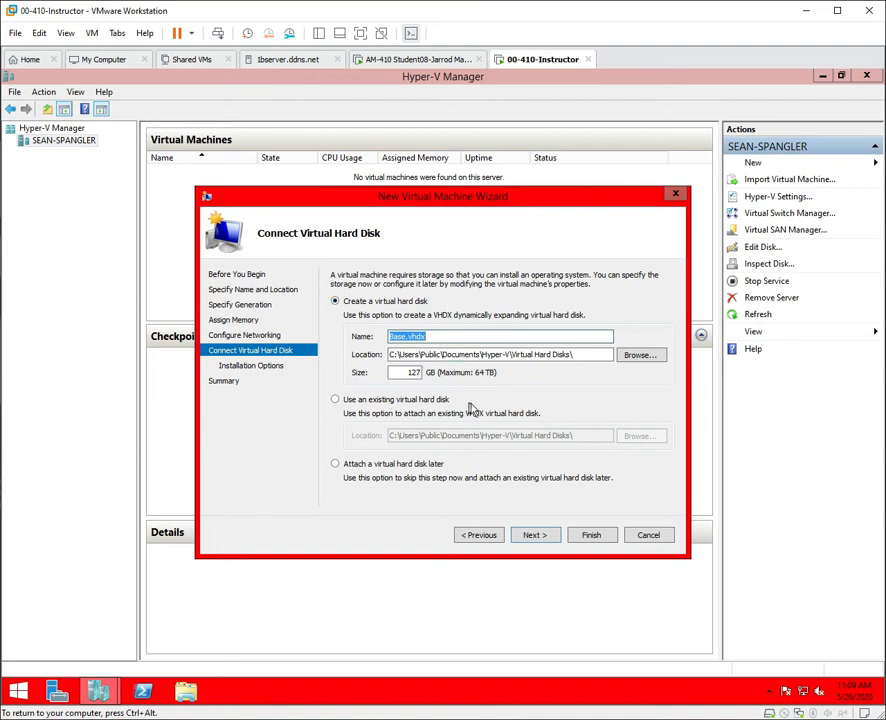
Resize the Base.vhdx disk from 127 GB to 40 GB and continue.
double_click(403, 372)
type("40")
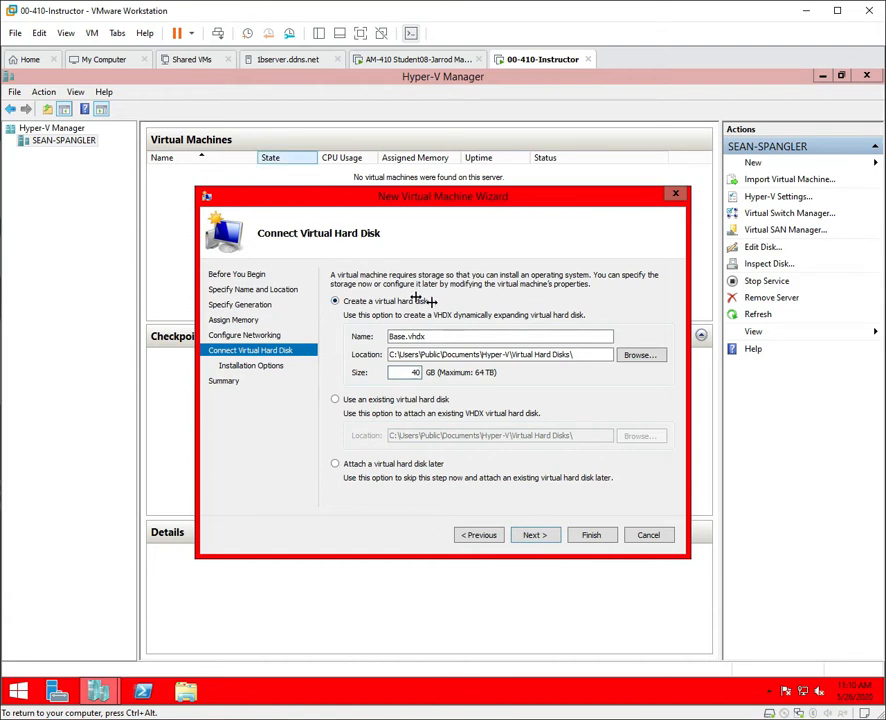
left_click(535, 535)
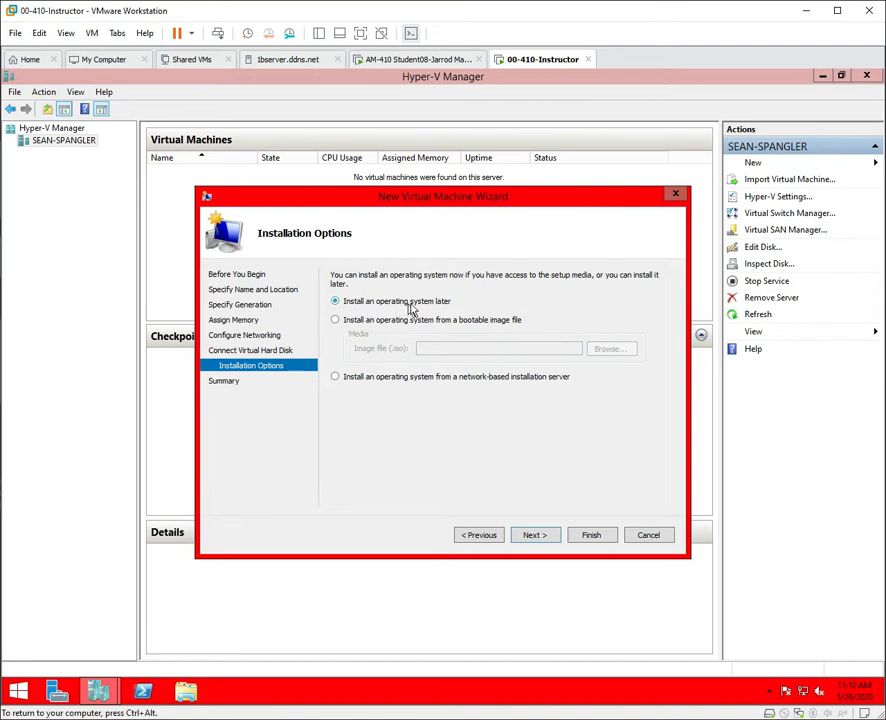
Set the 2012R2 ISO from Desktop\ISO Folder as the bootable install image and reach the Summary.
left_click(335, 319)
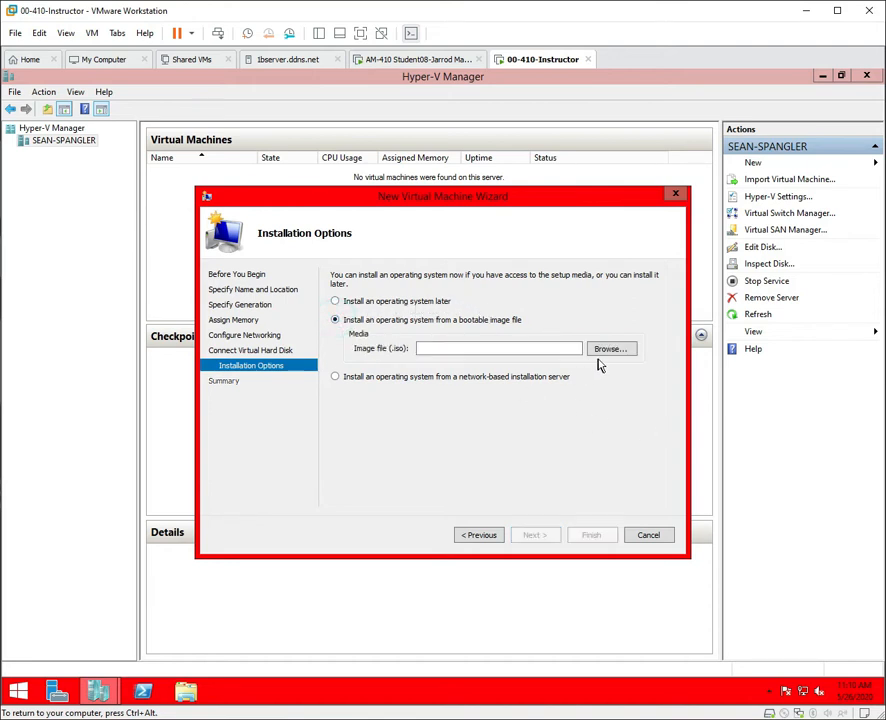
left_click(612, 349)
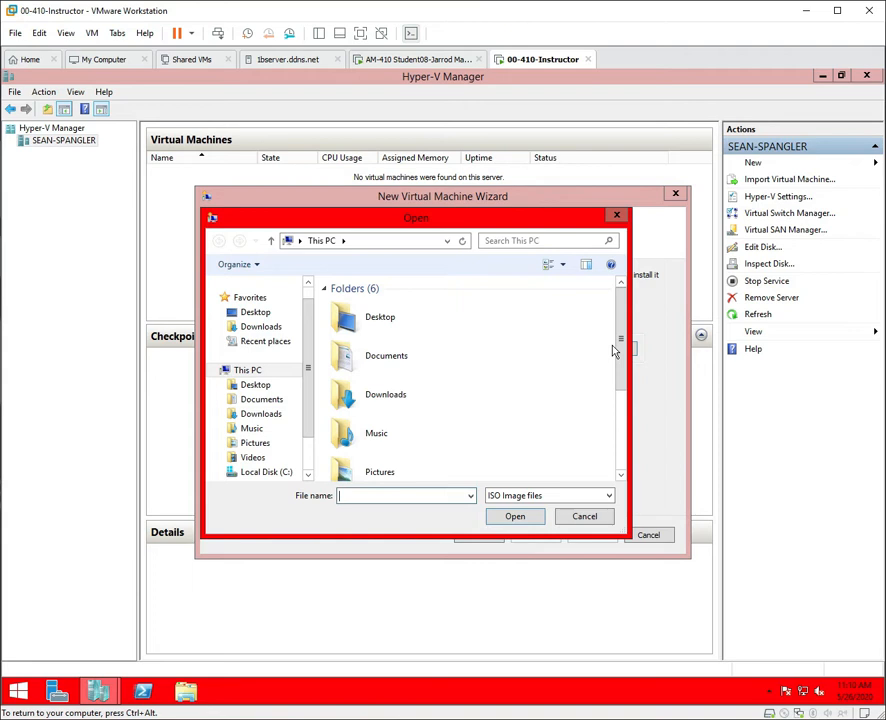
key("ctrl+alt")
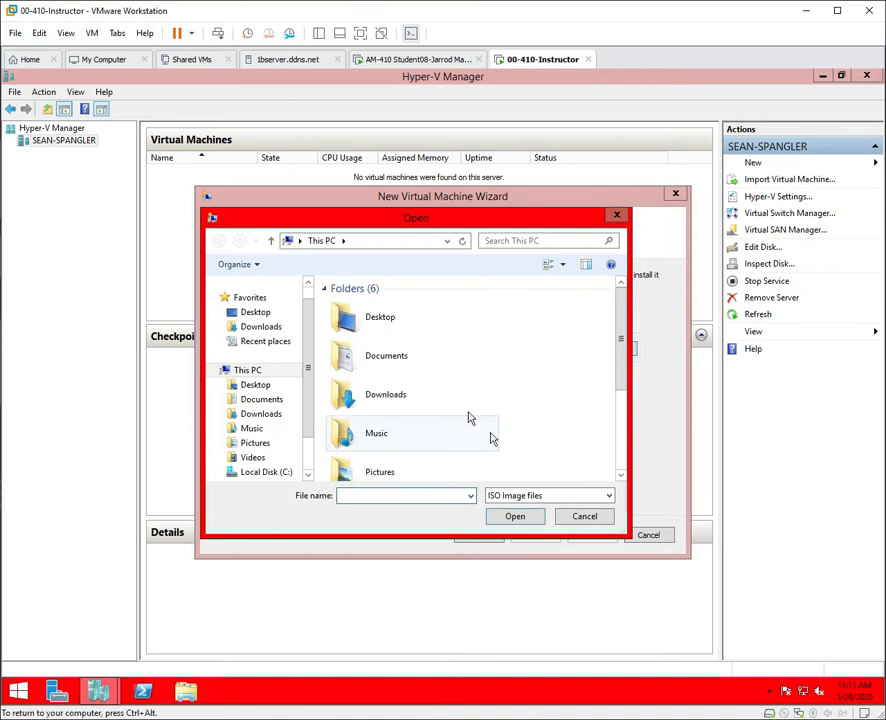
double_click(372, 323)
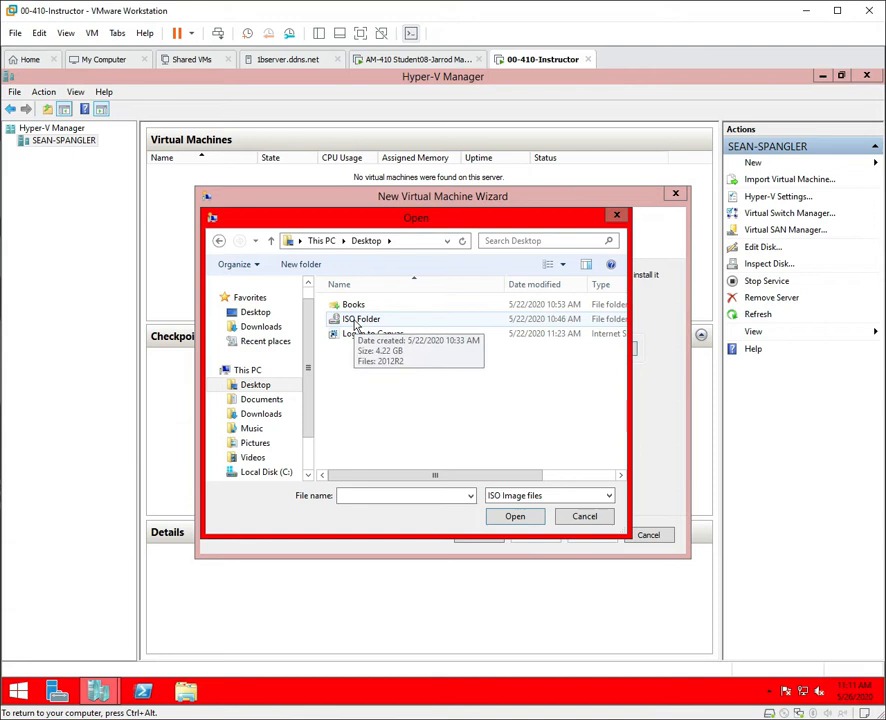
double_click(358, 320)
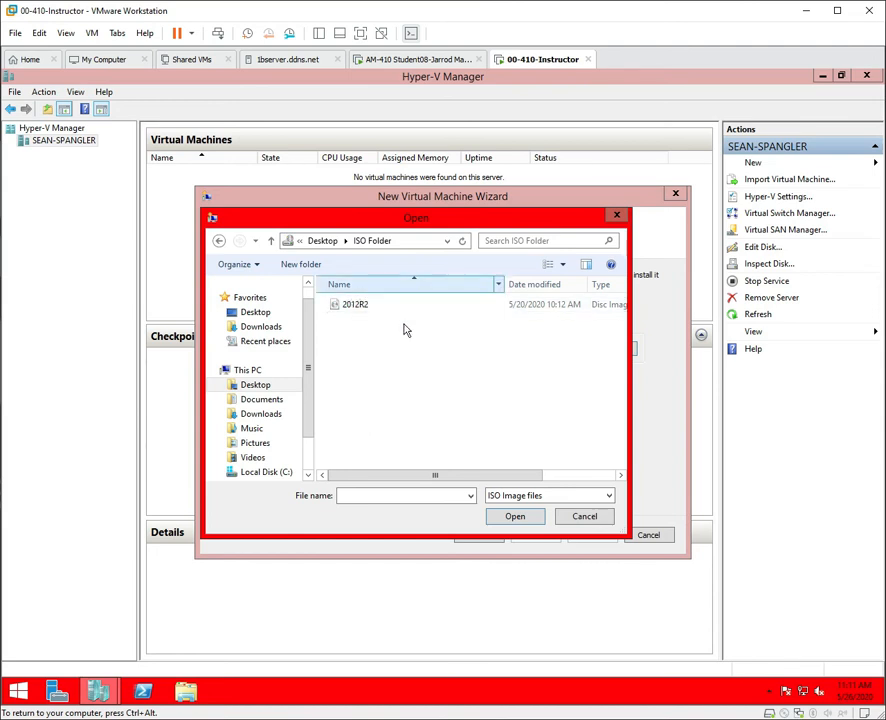
left_click_drag(427, 478, 536, 486)
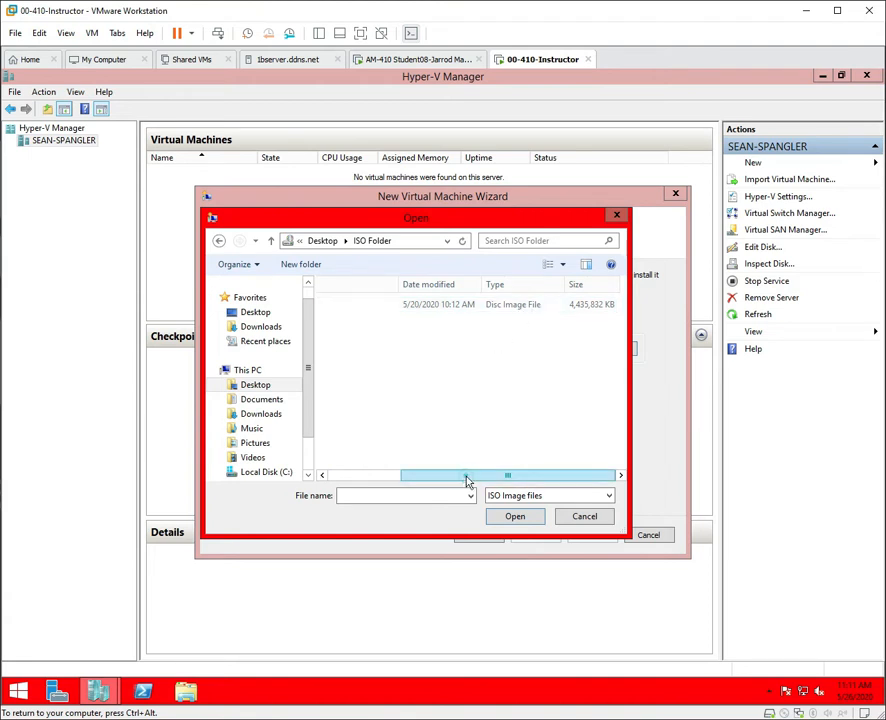
left_click_drag(466, 481, 352, 477)
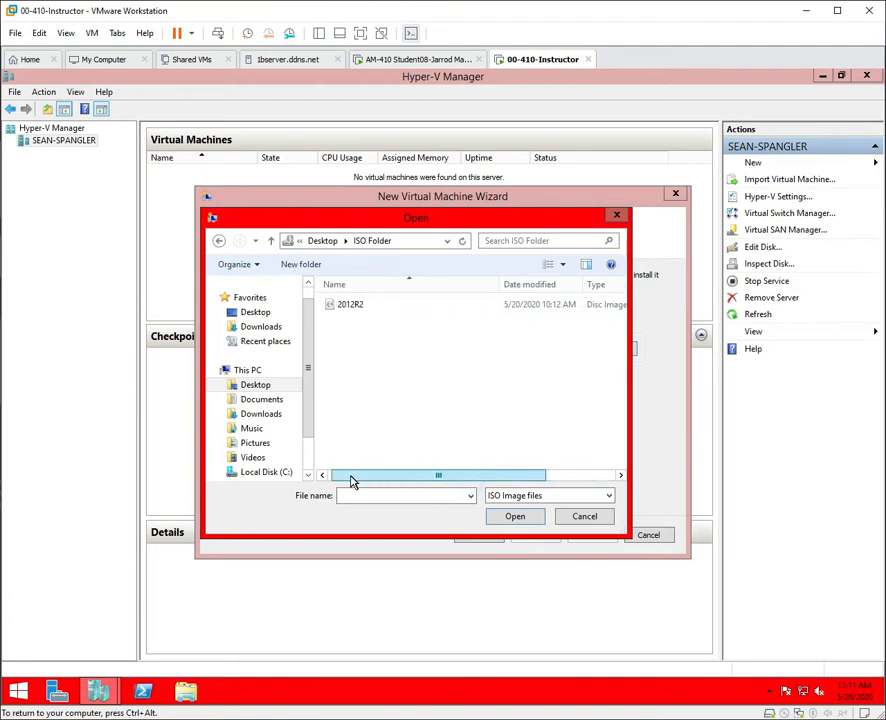
left_click(349, 309)
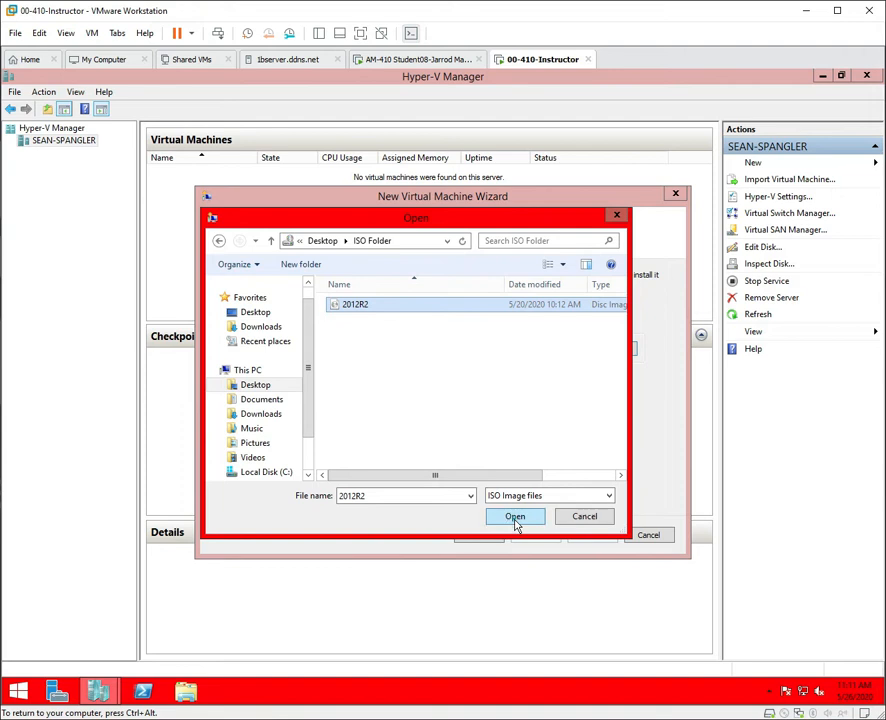
left_click(515, 517)
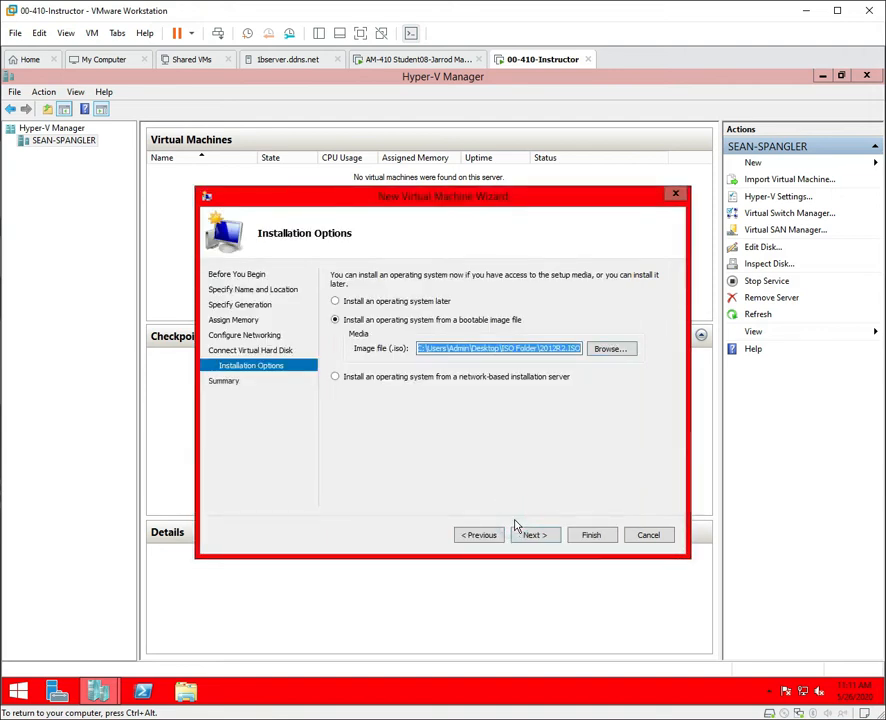
left_click(543, 538)
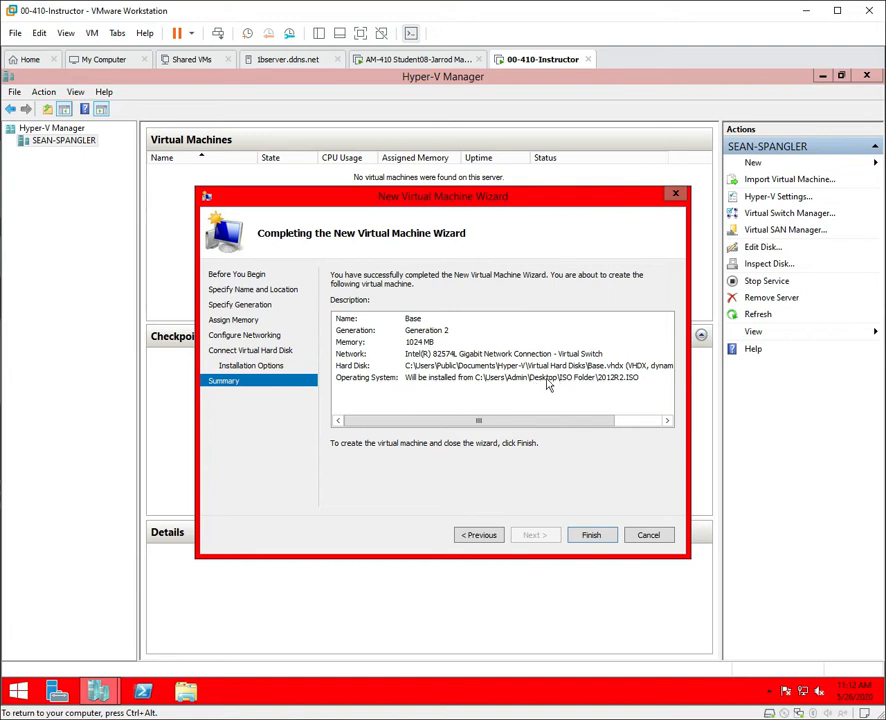
left_click(592, 536)
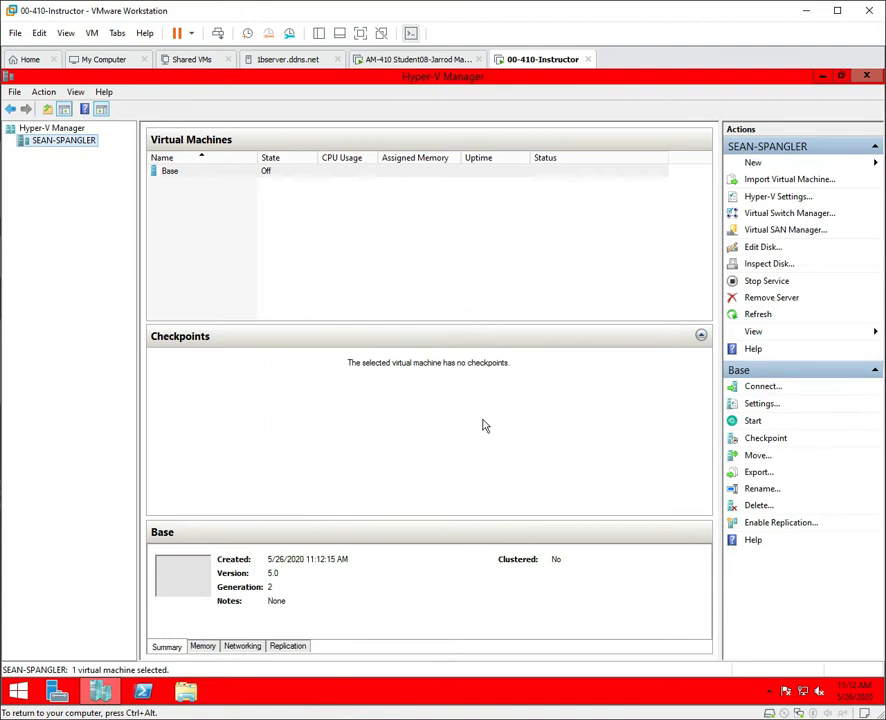
right_click(195, 177)
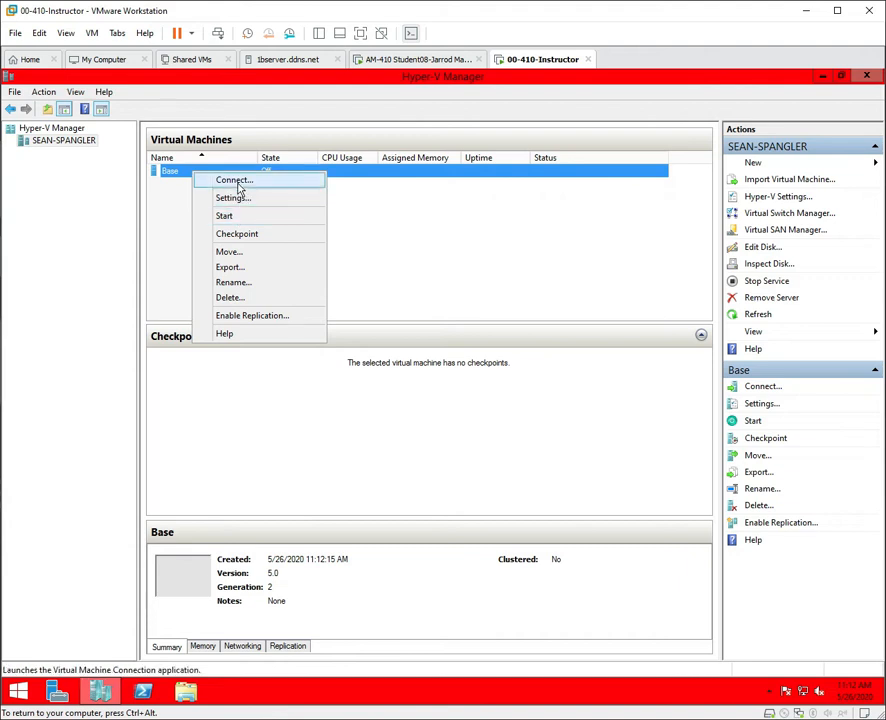
left_click(236, 181)
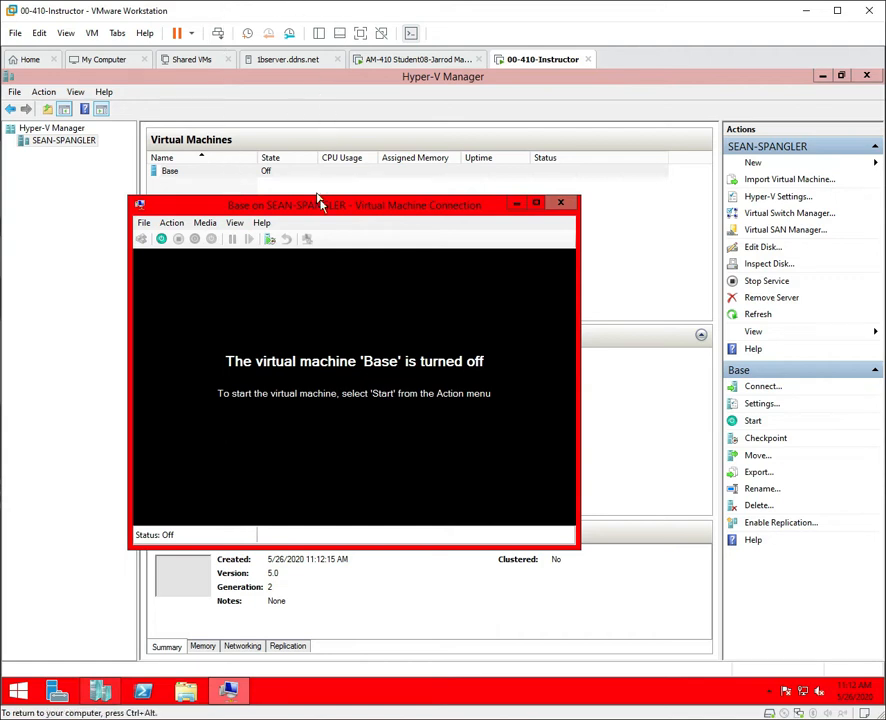
left_click_drag(320, 203, 357, 134)
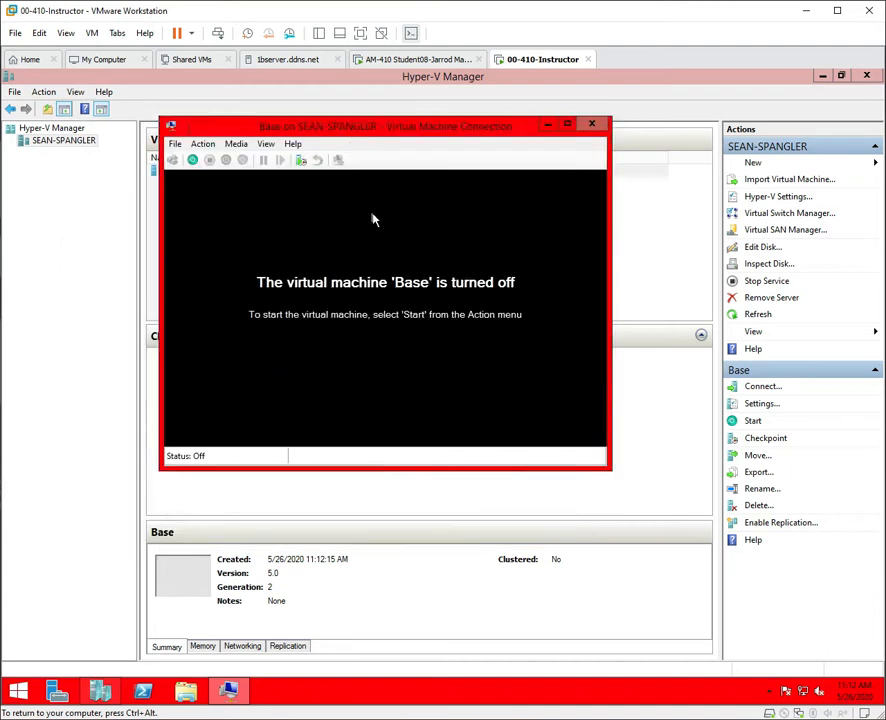
left_click(266, 145)
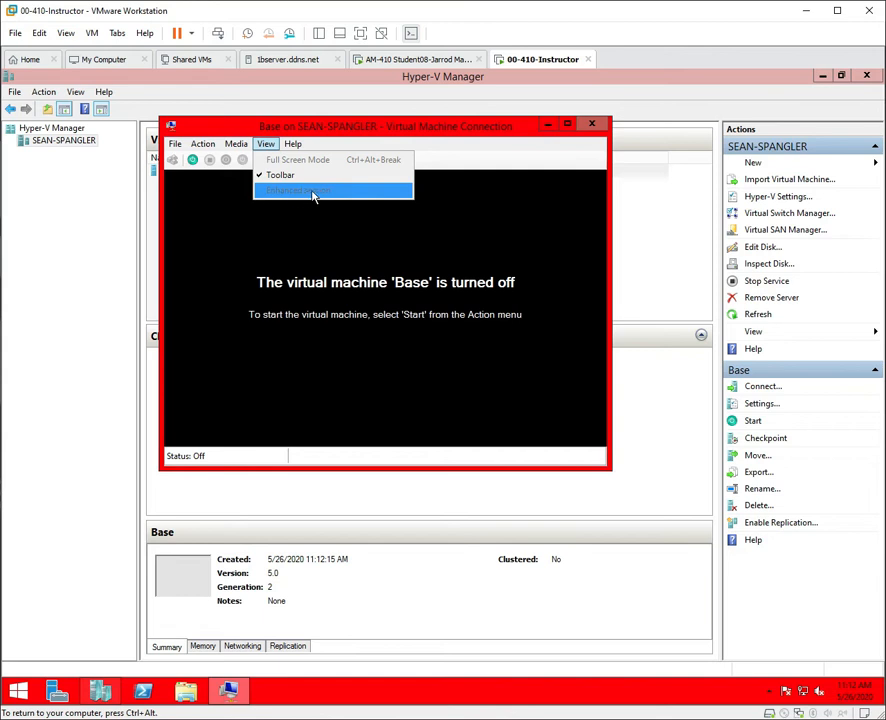
left_click(297, 131)
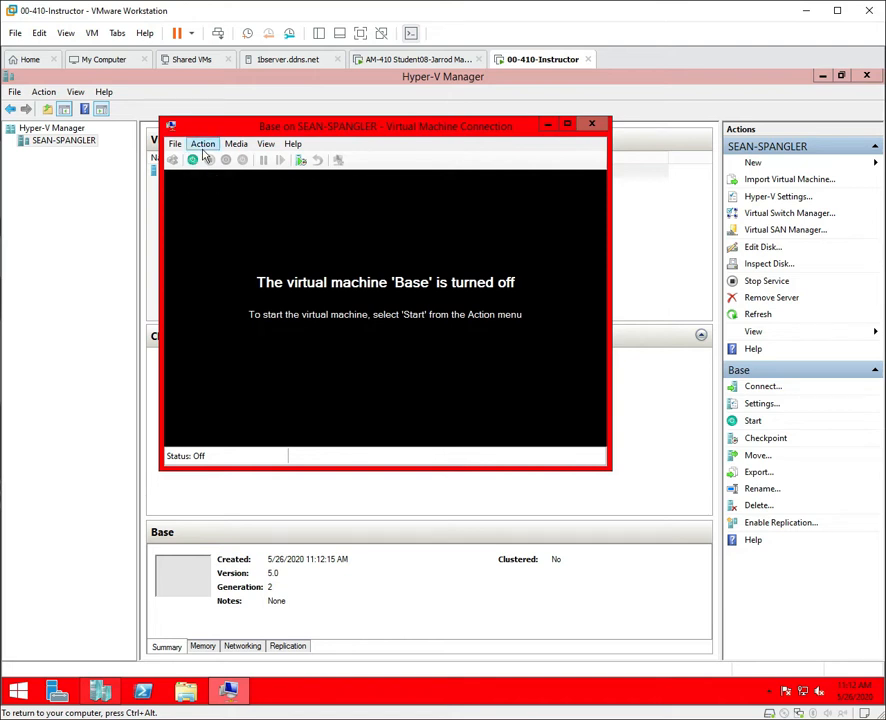
left_click(203, 145)
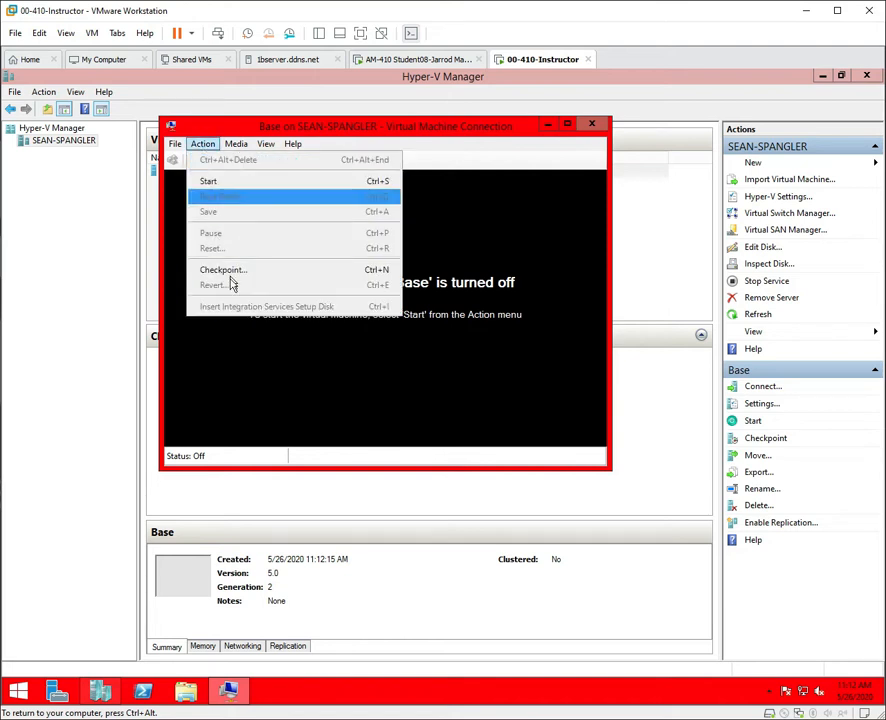
left_click(359, 126)
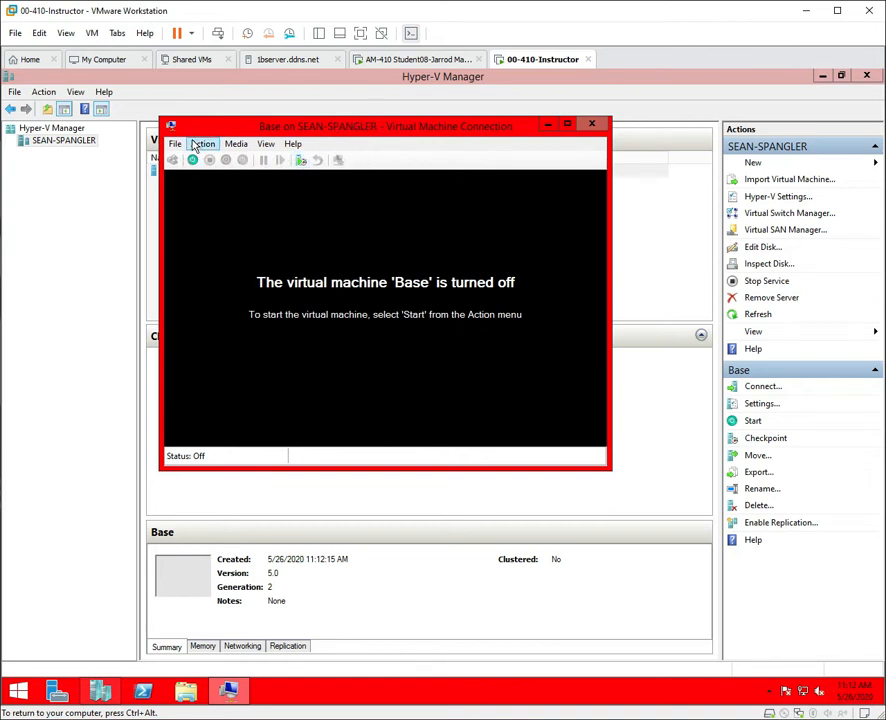
left_click(200, 145)
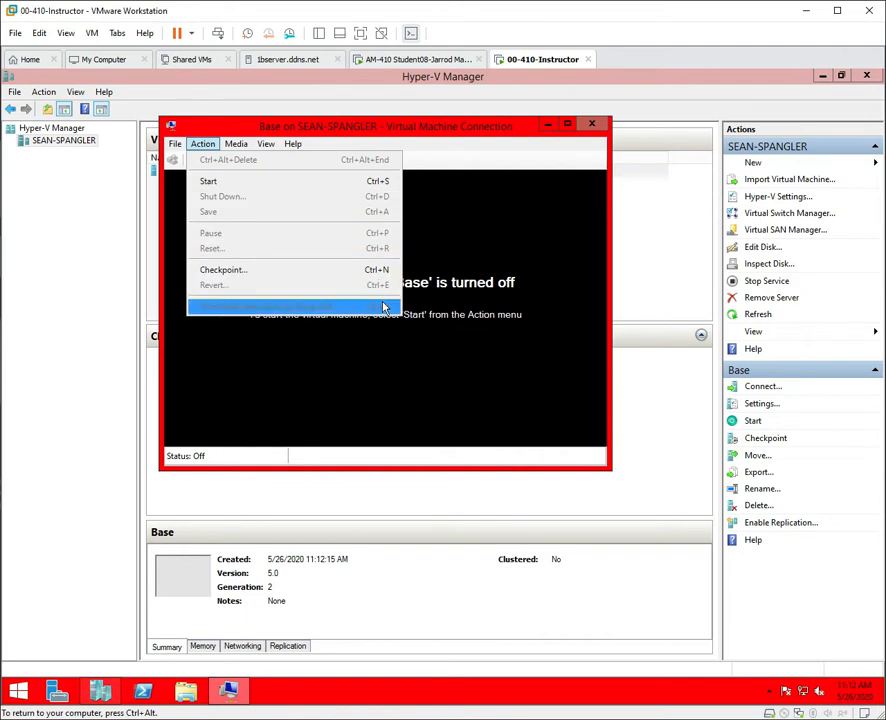
left_click(462, 160)
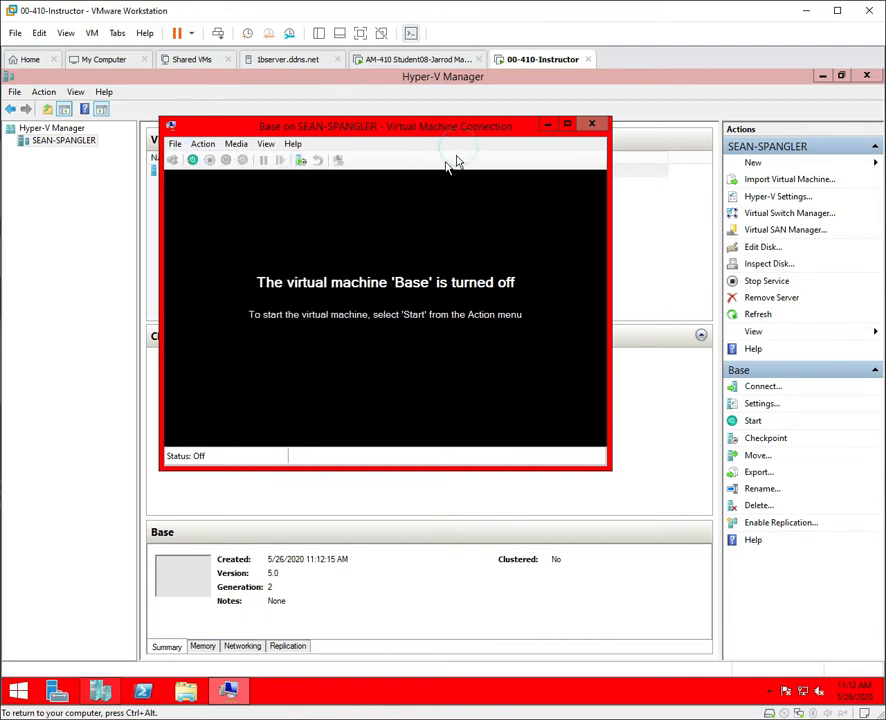
Start Base, boot it from the 2012 R2 disc, and accept English (United States) language settings.
left_click(193, 161)
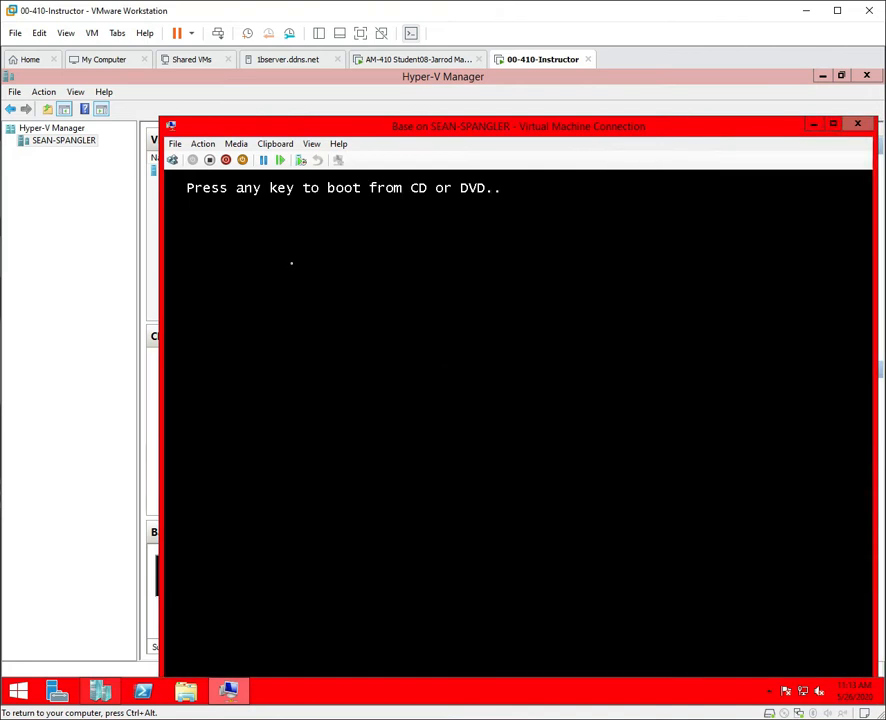
left_click(291, 263)
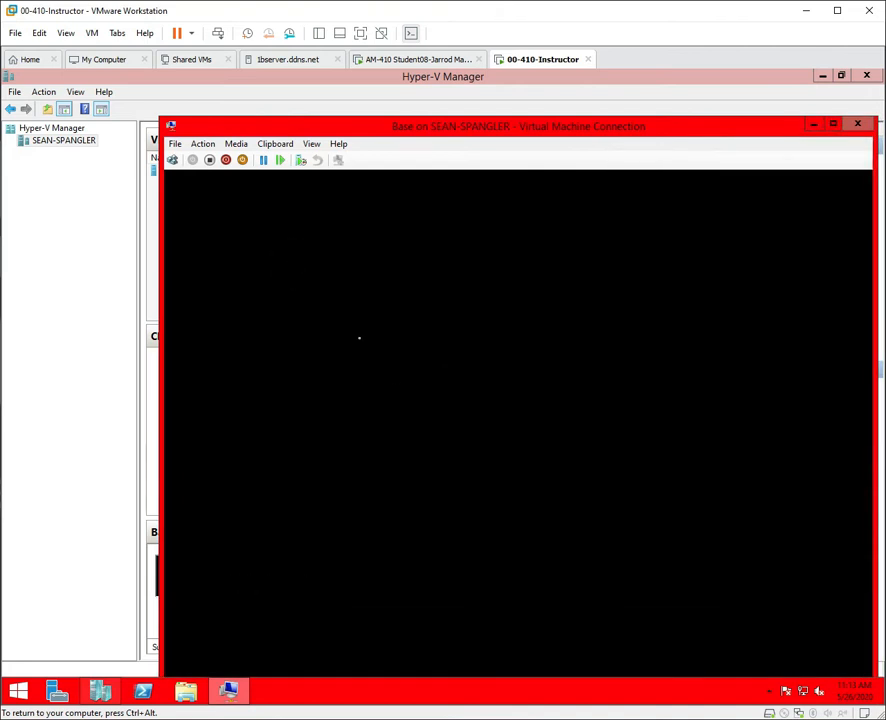
left_click_drag(435, 130, 358, 90)
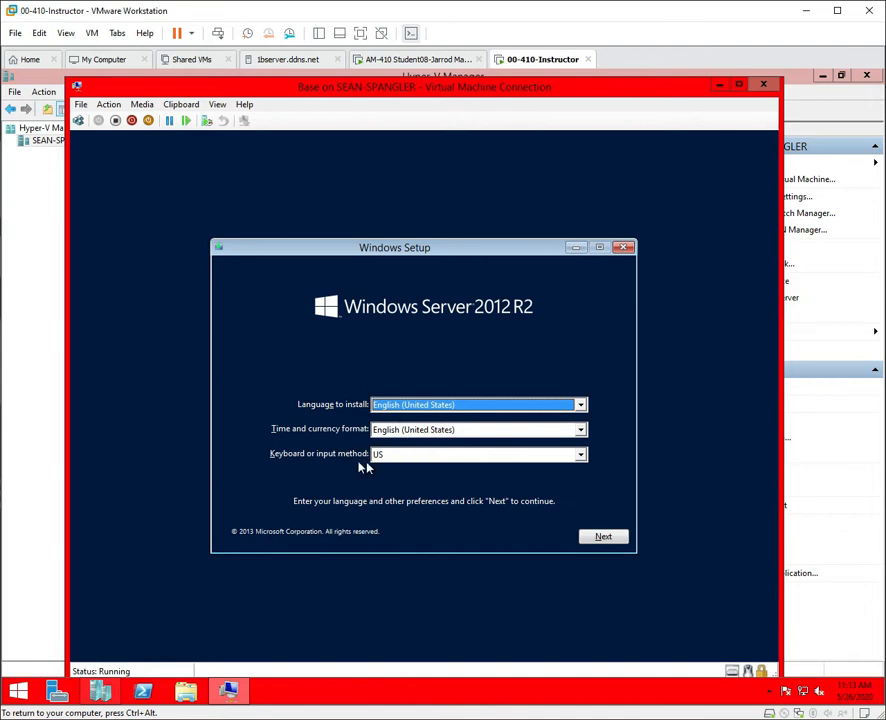
left_click(609, 540)
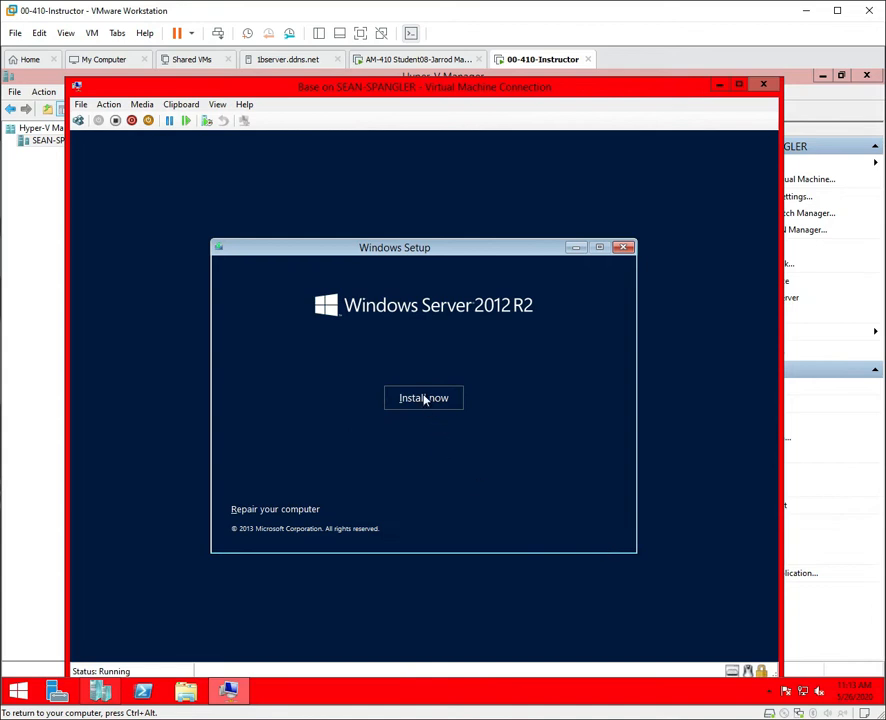
Start the installation and choose the Datacenter Evaluation (Server with a GUI) edition.
left_click(424, 398)
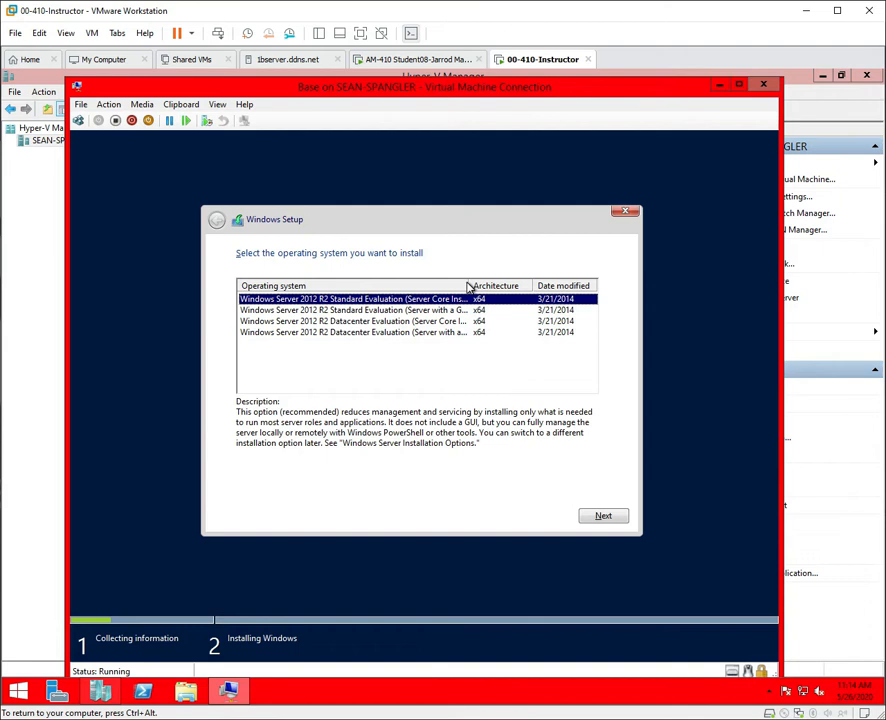
left_click_drag(466, 279, 533, 285)
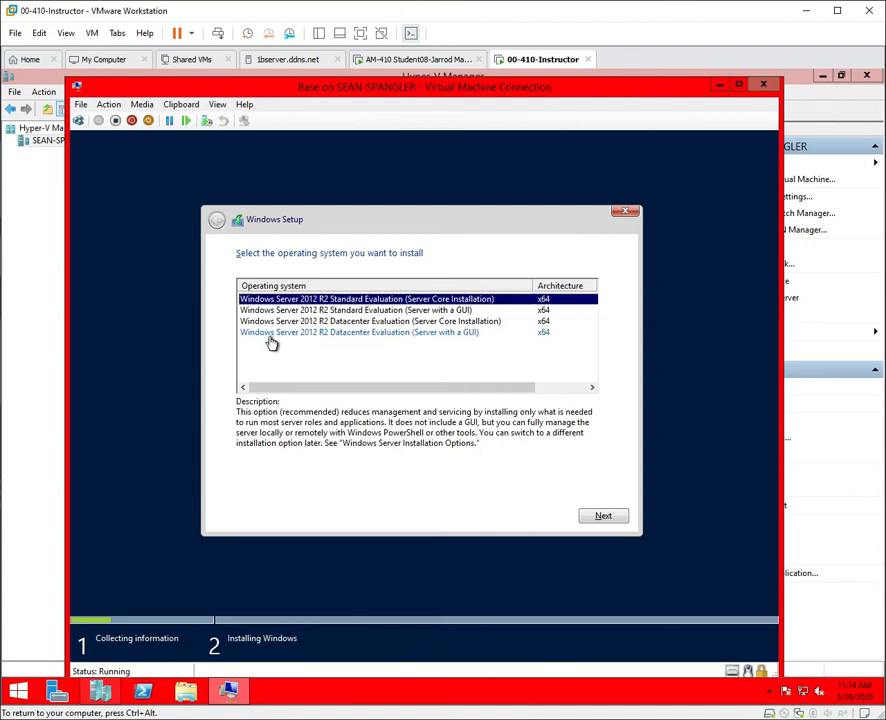
left_click(444, 337)
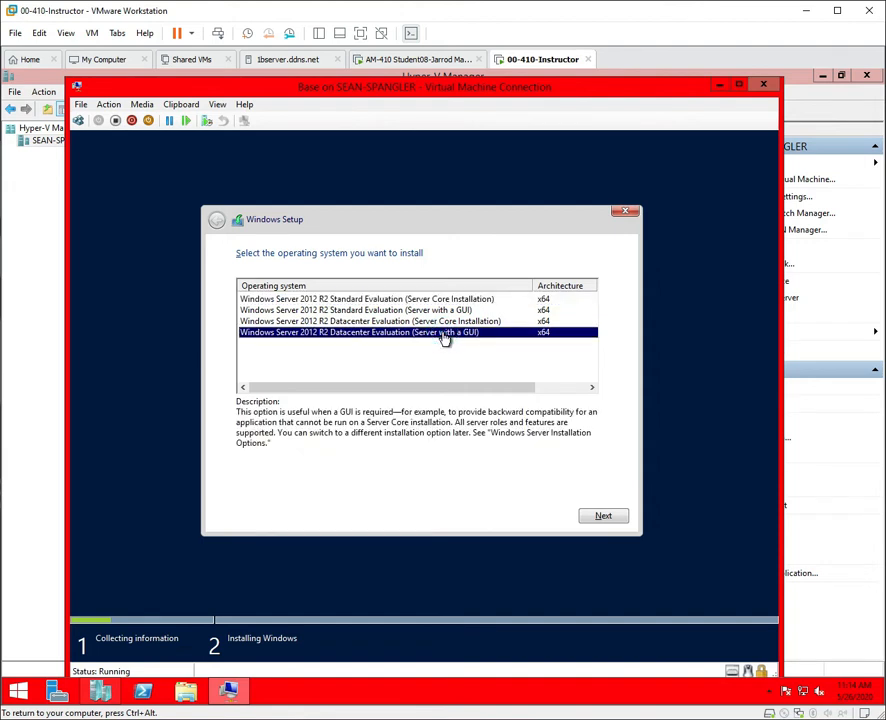
left_click(603, 518)
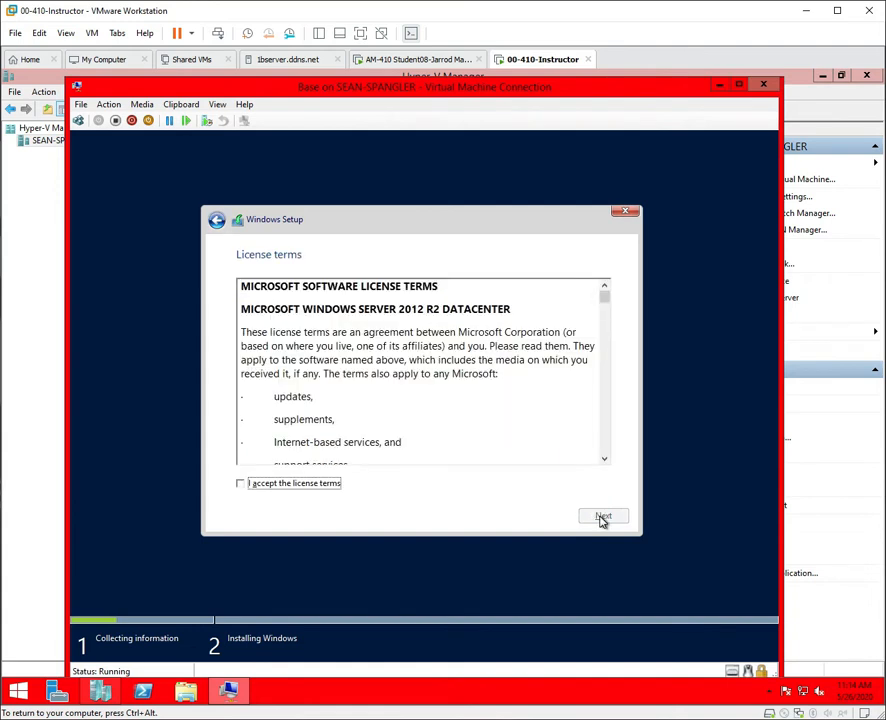
Accept the license terms, try an Upgrade install, and close the blocking compatibility report.
left_click(240, 484)
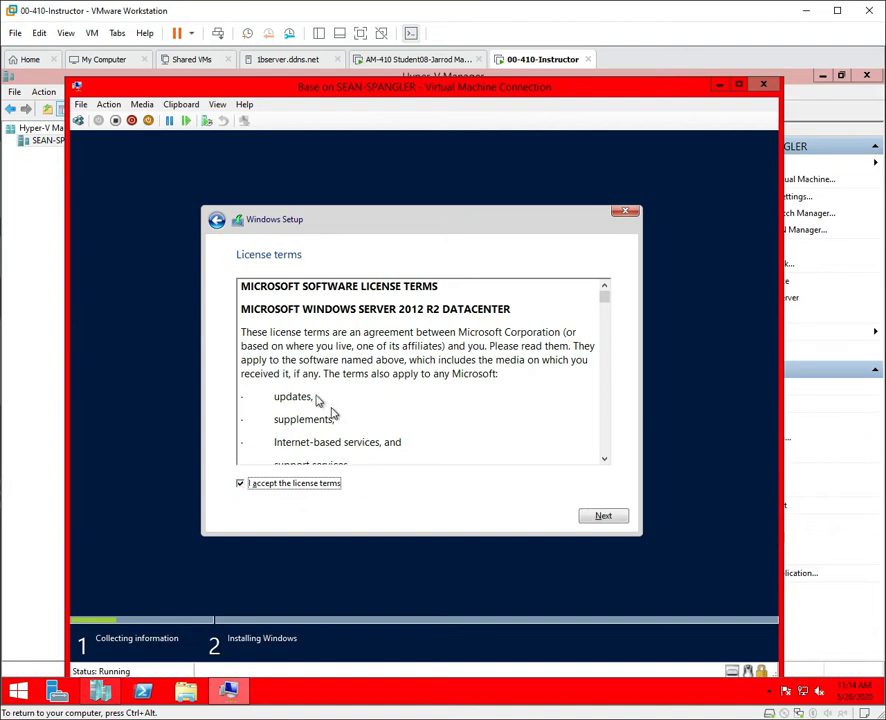
left_click(617, 519)
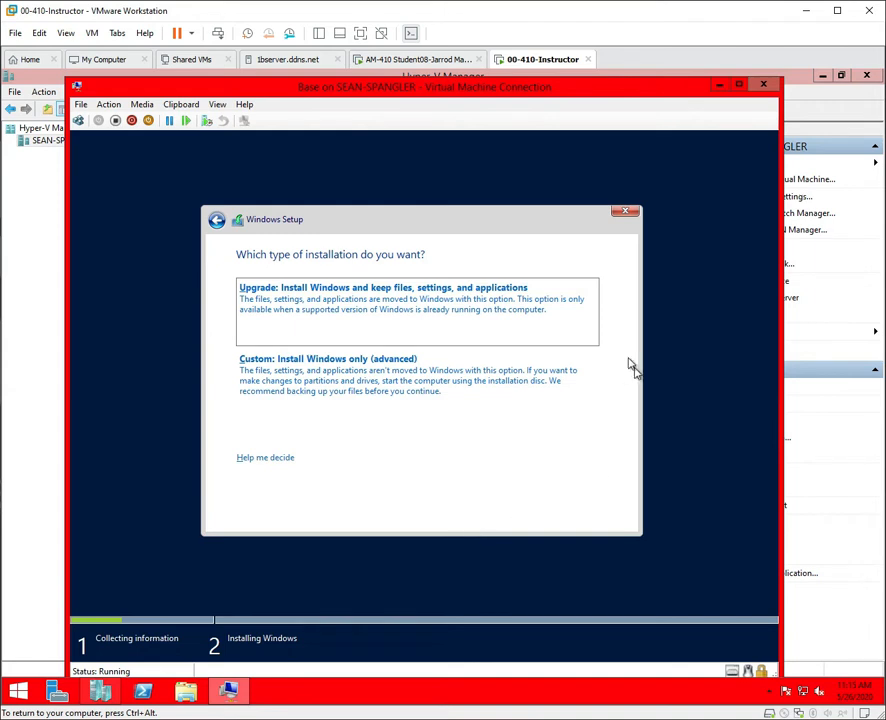
left_click(458, 299)
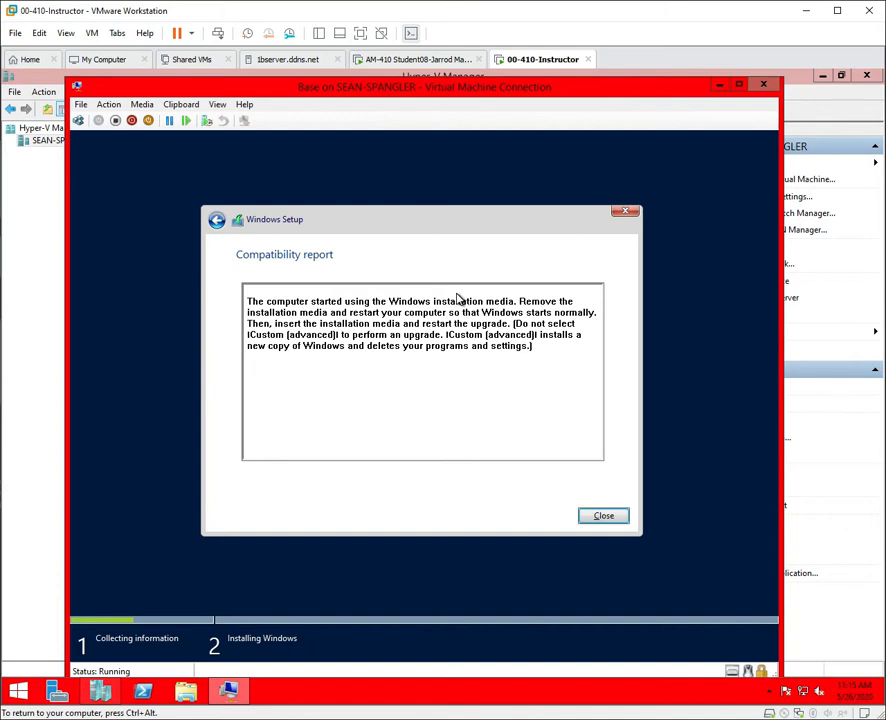
left_click(616, 516)
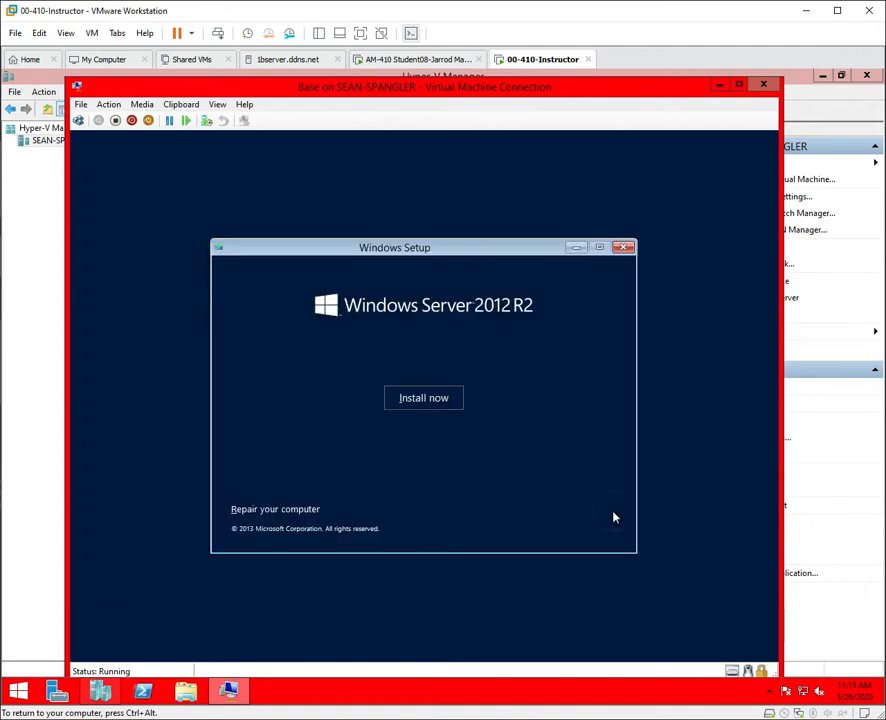
Restart the installation with Datacenter Evaluation (Server with a GUI) and accept the license terms.
left_click(440, 407)
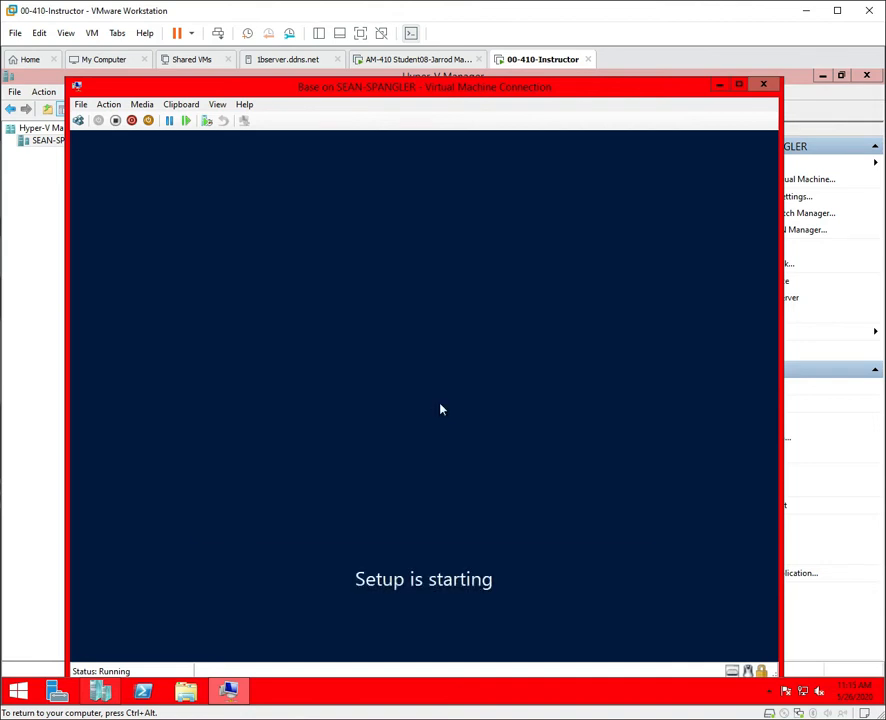
left_click(420, 332)
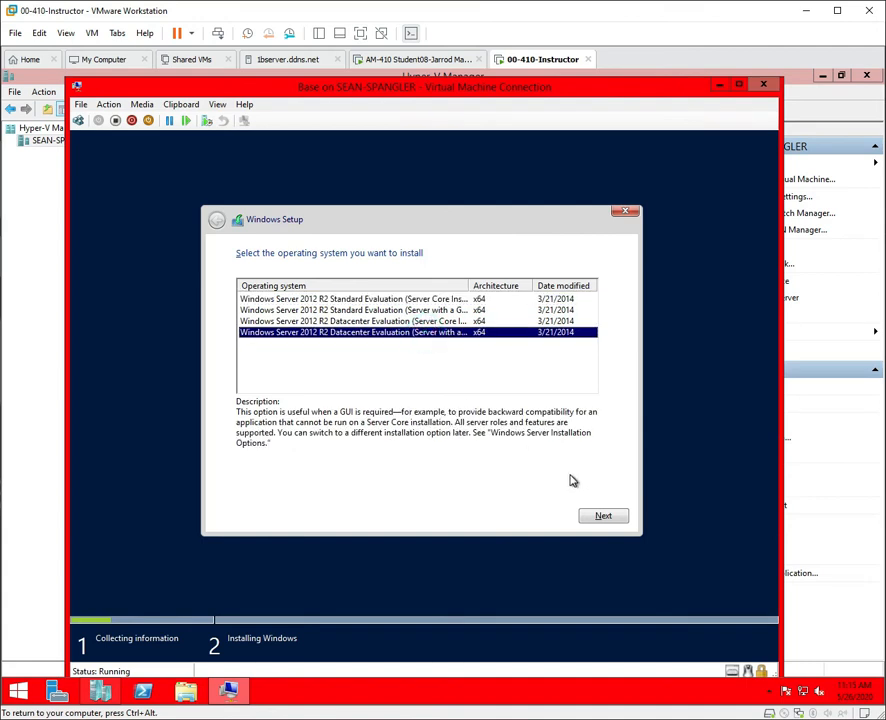
left_click(602, 516)
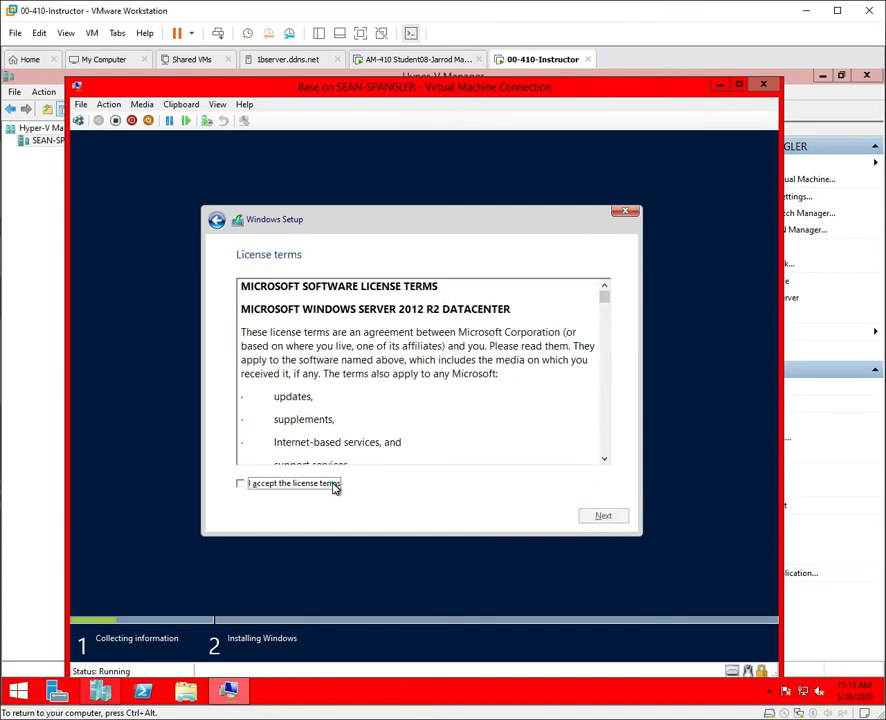
left_click(332, 484)
left_click(600, 517)
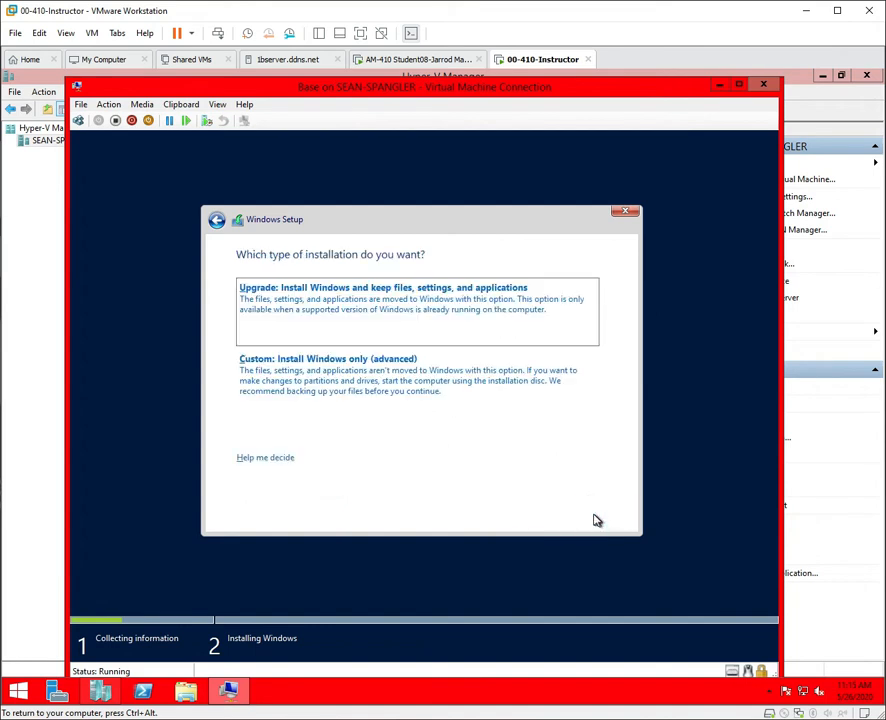
Choose a Custom install targeting Drive 0's 40 GB unallocated space.
left_click(355, 385)
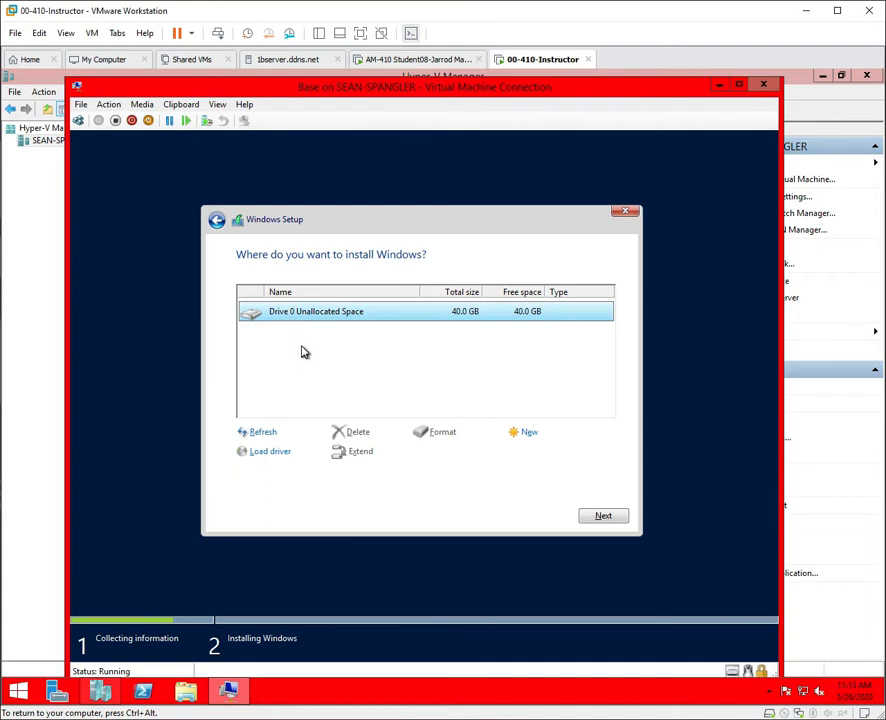
left_click(291, 311)
left_click(604, 515)
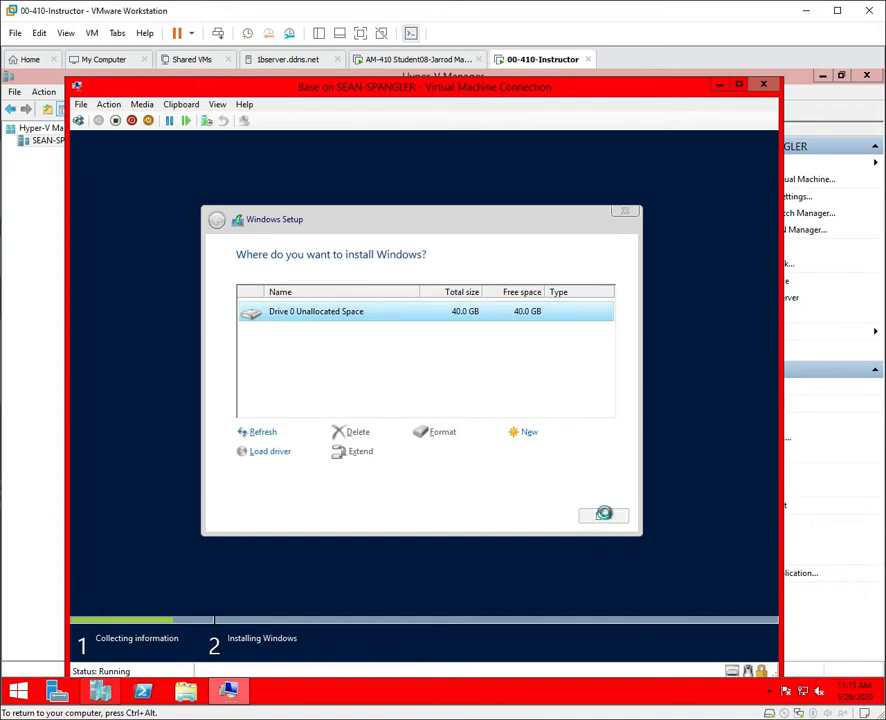
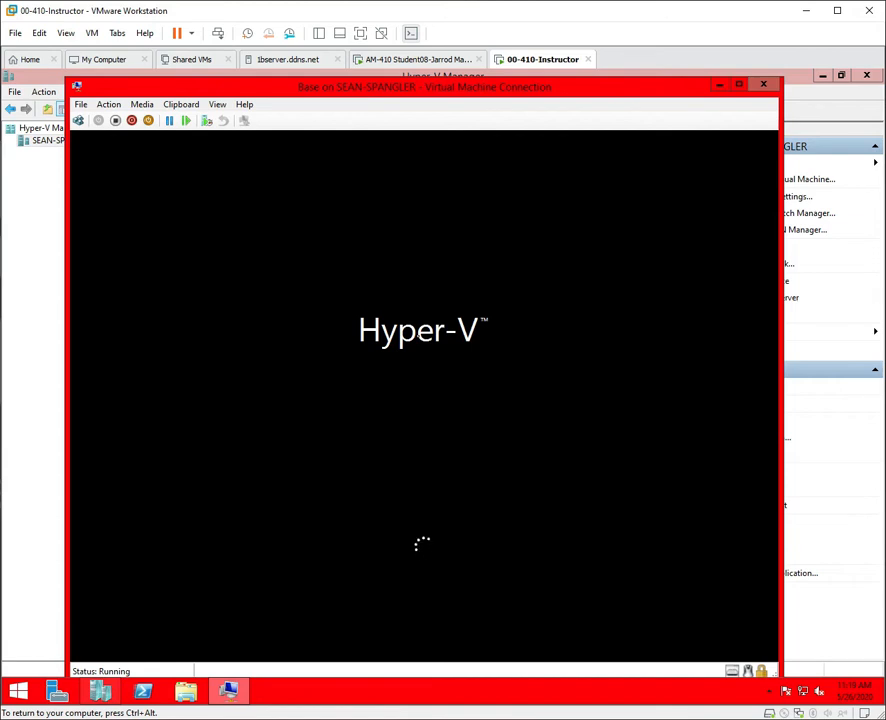
Maximize and restore the Base VM connection window, then switch it to Full Screen Mode.
left_click(740, 85)
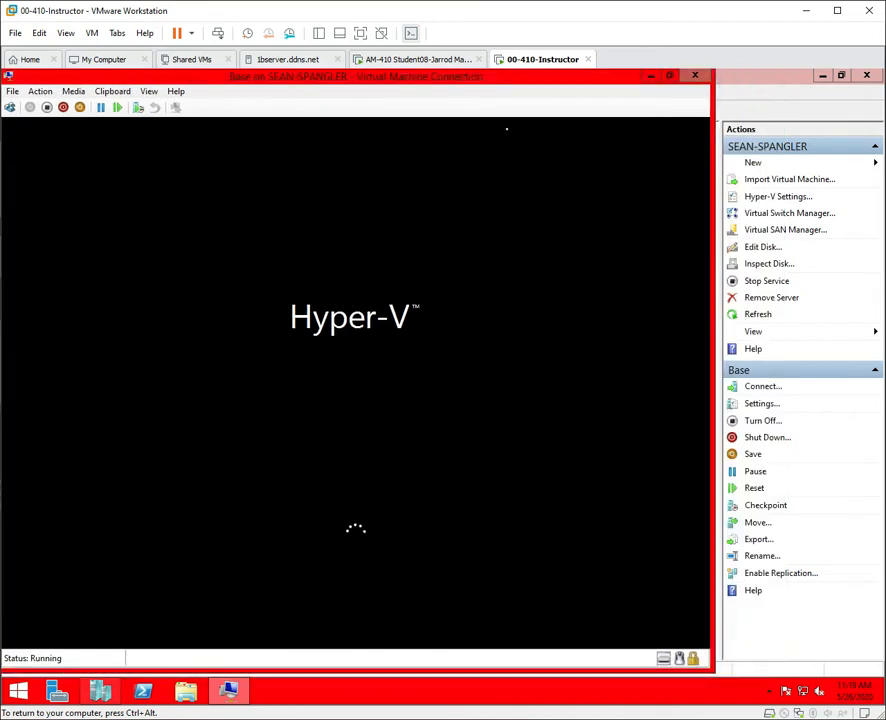
left_click(670, 76)
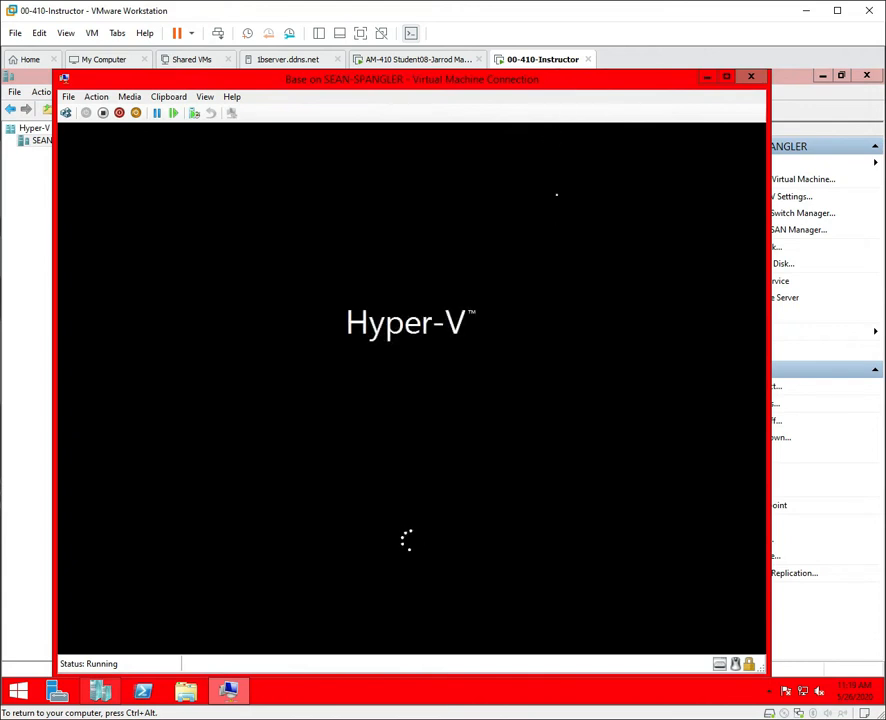
left_click(204, 97)
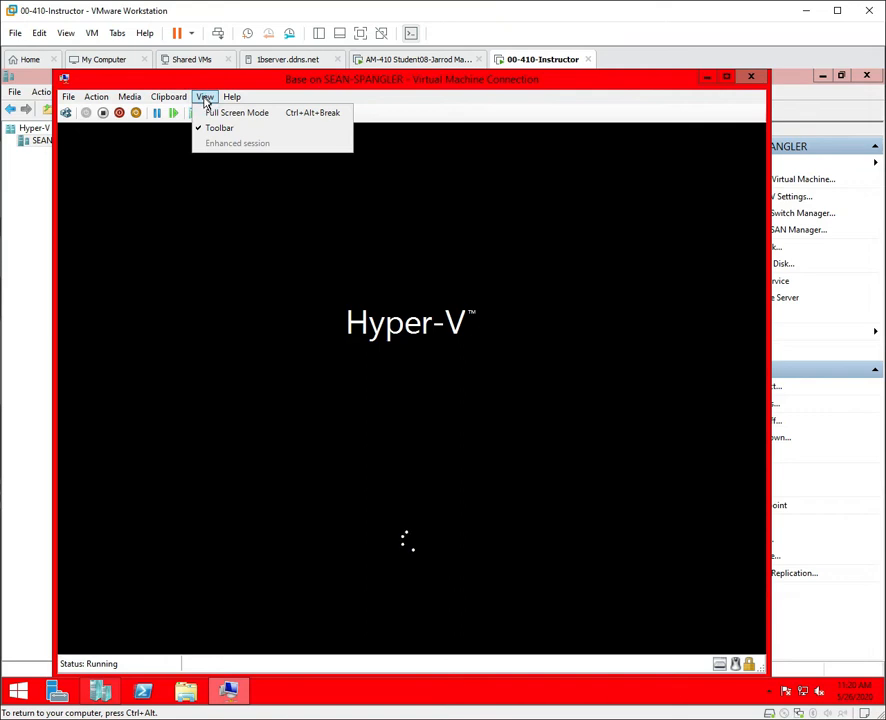
left_click(206, 112)
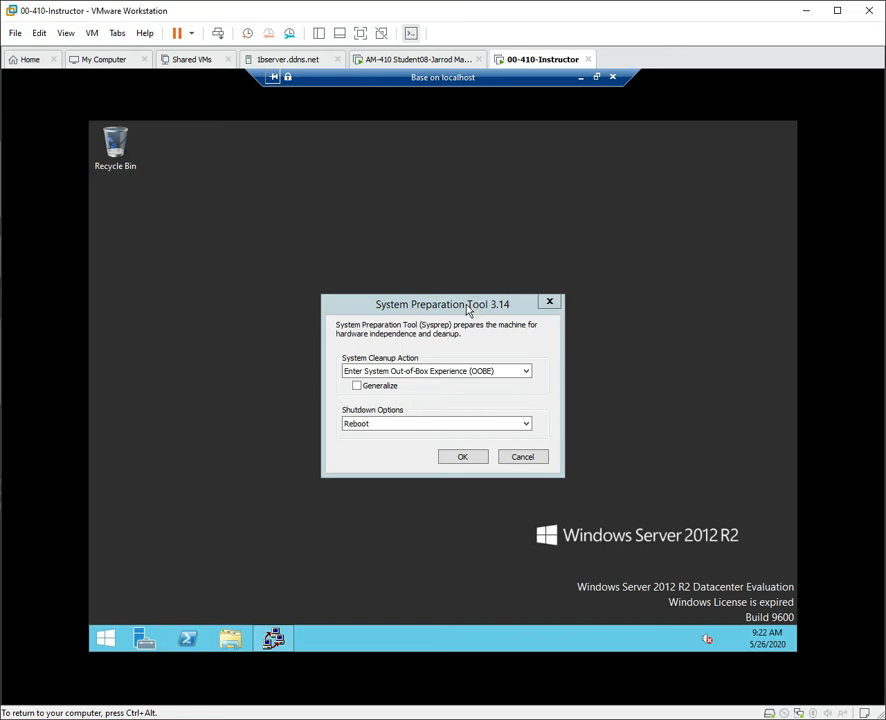
Move aside and close the System Preparation Tool without running it, then launch Server Manager.
left_click_drag(467, 310, 655, 206)
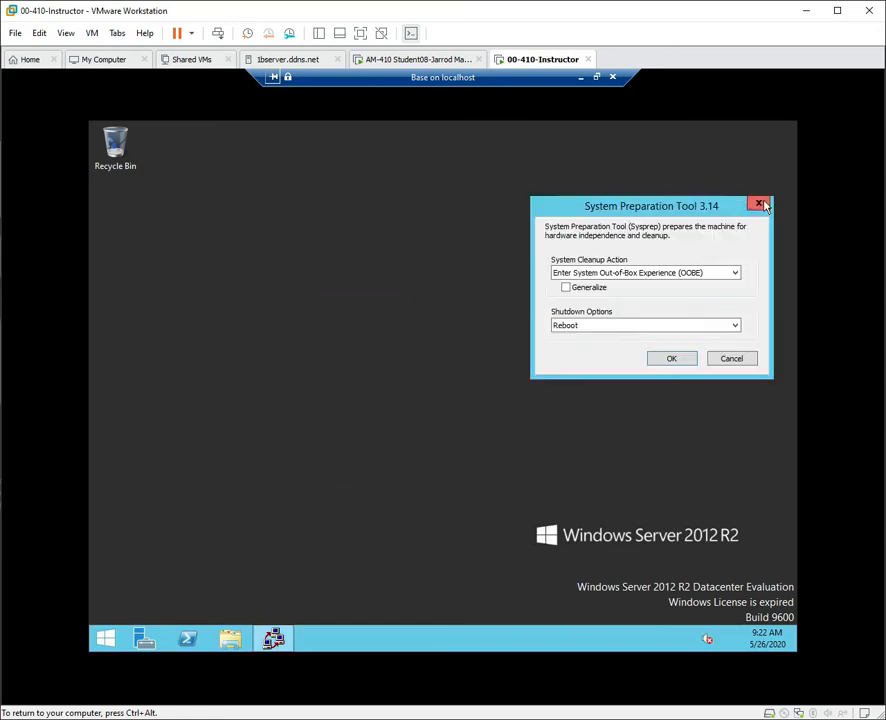
left_click(760, 205)
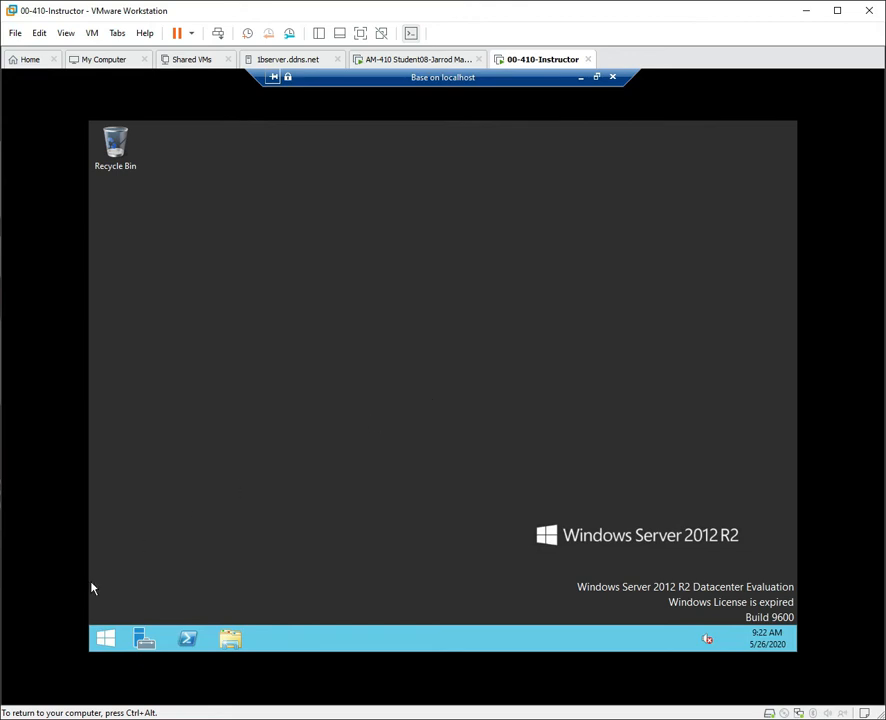
left_click(150, 641)
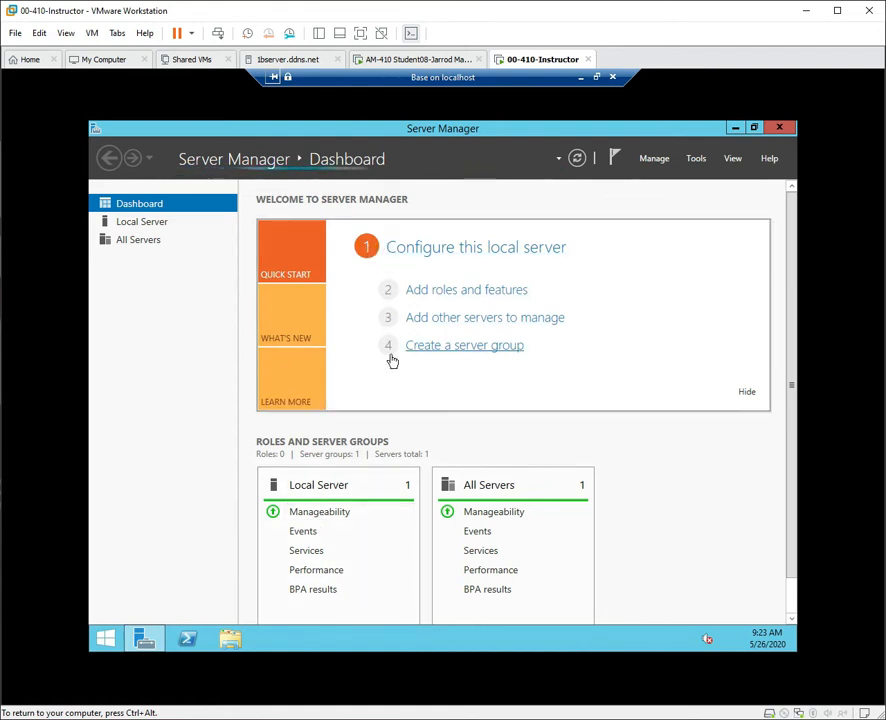
Reposition and maximize Server Manager, then choose 'Configure this local server' on the Dashboard.
left_click(446, 252)
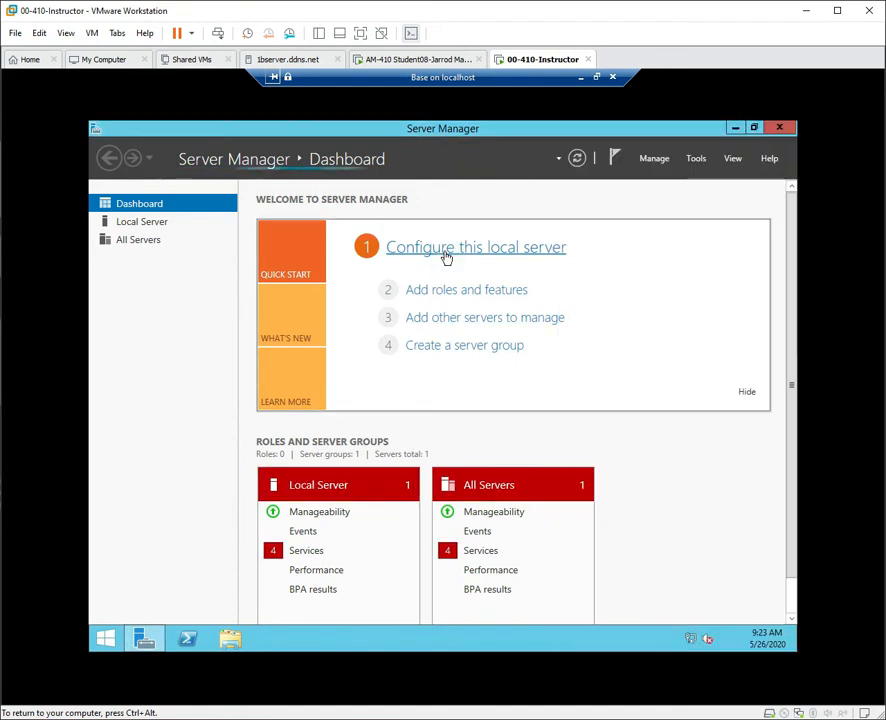
left_click_drag(698, 132, 635, 163)
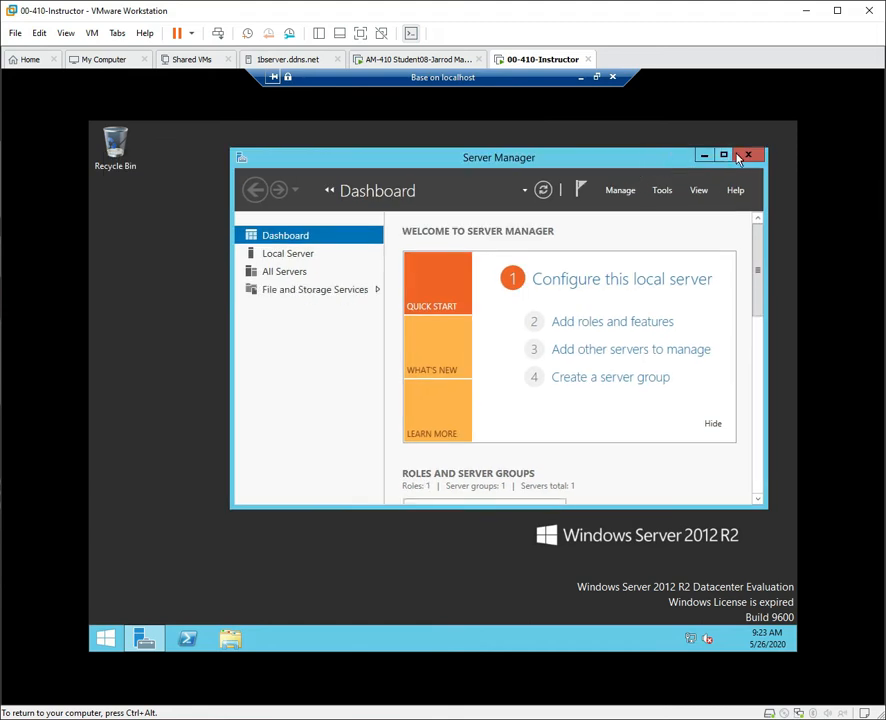
left_click_drag(653, 165, 608, 166)
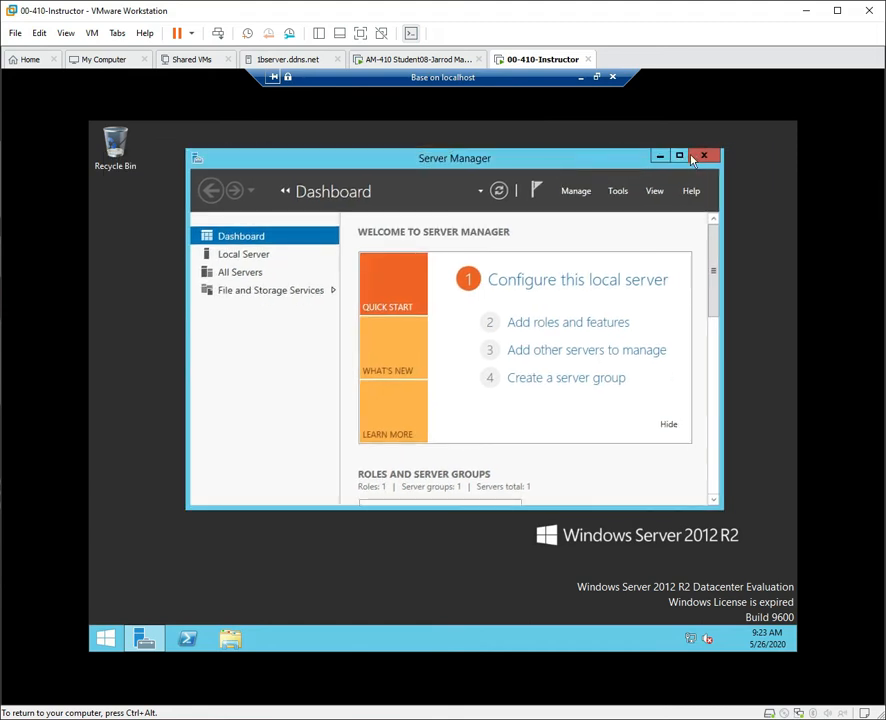
left_click(679, 156)
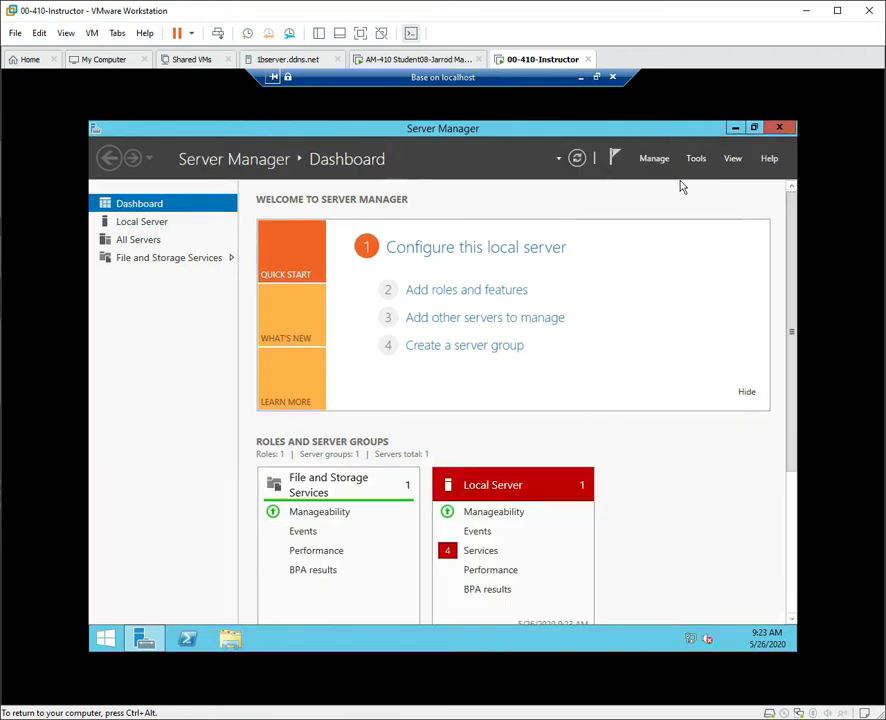
left_click(399, 245)
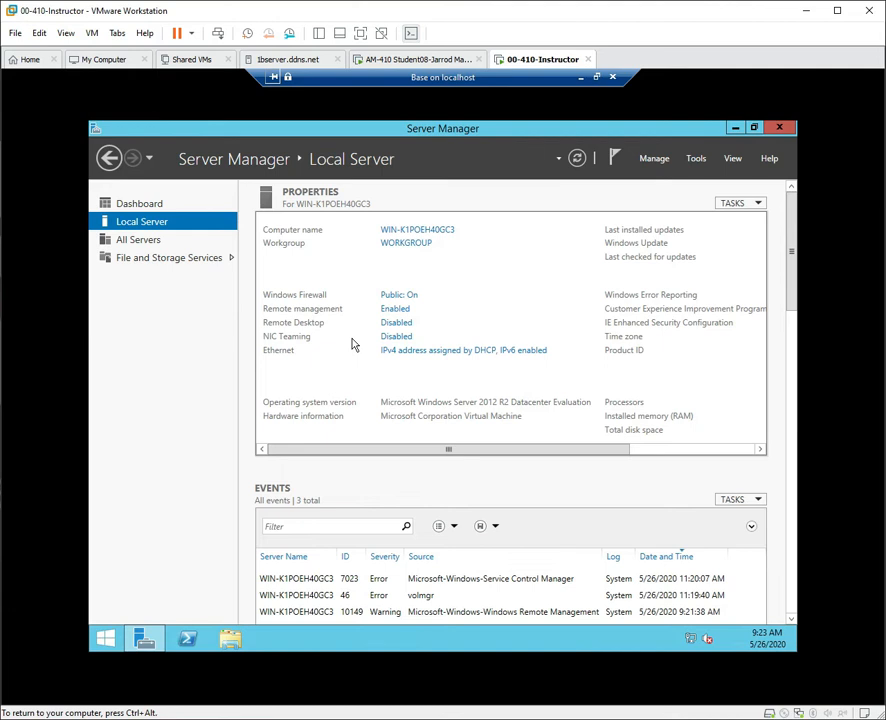
Set Remote Desktop to 'Allow remote connections to this computer', accepting the firewall notice, and apply.
left_click(404, 328)
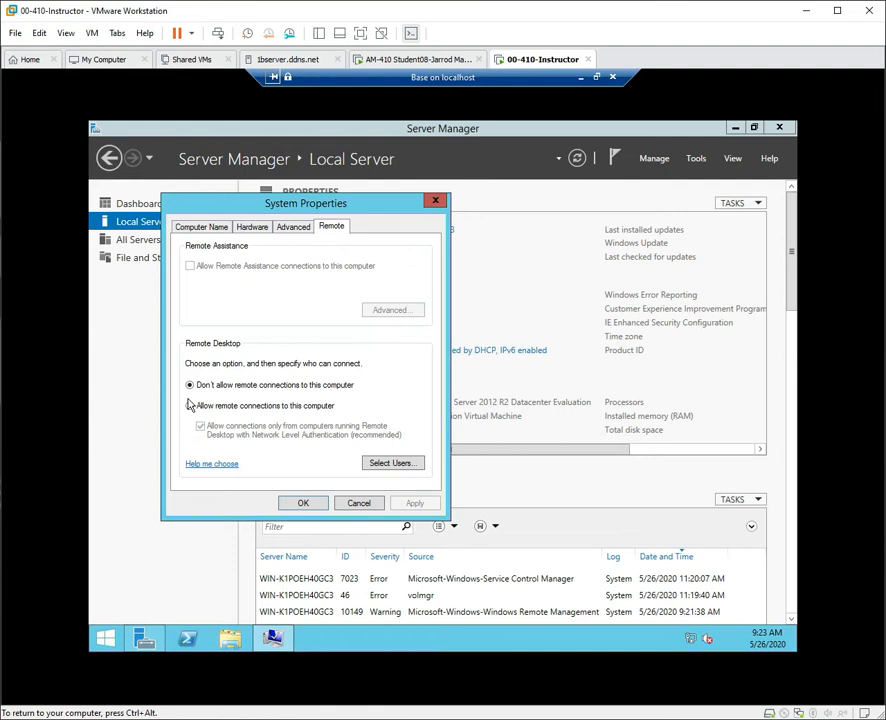
left_click(189, 406)
left_click(313, 357)
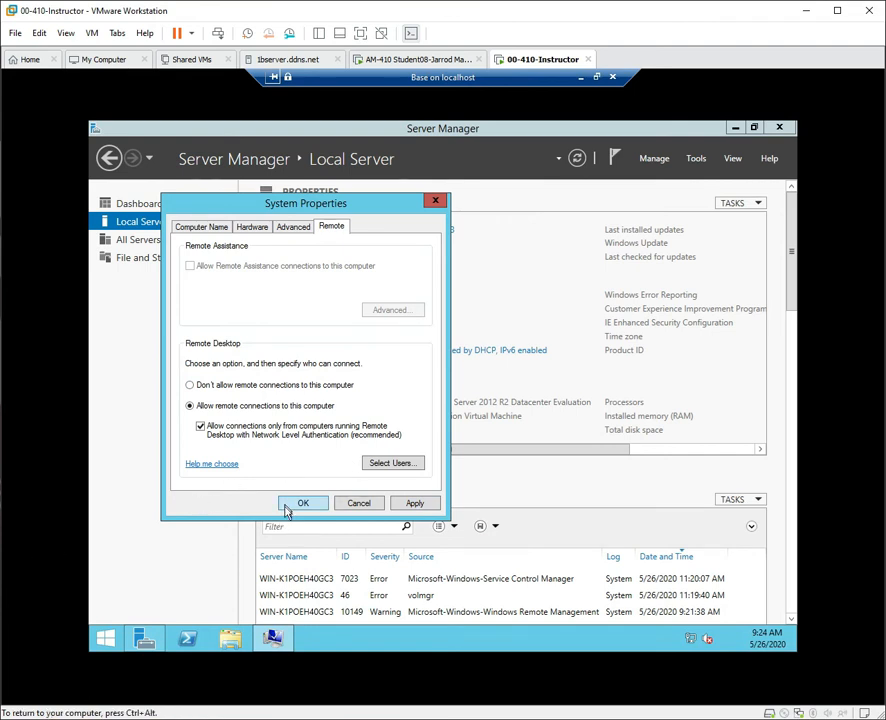
left_click(416, 504)
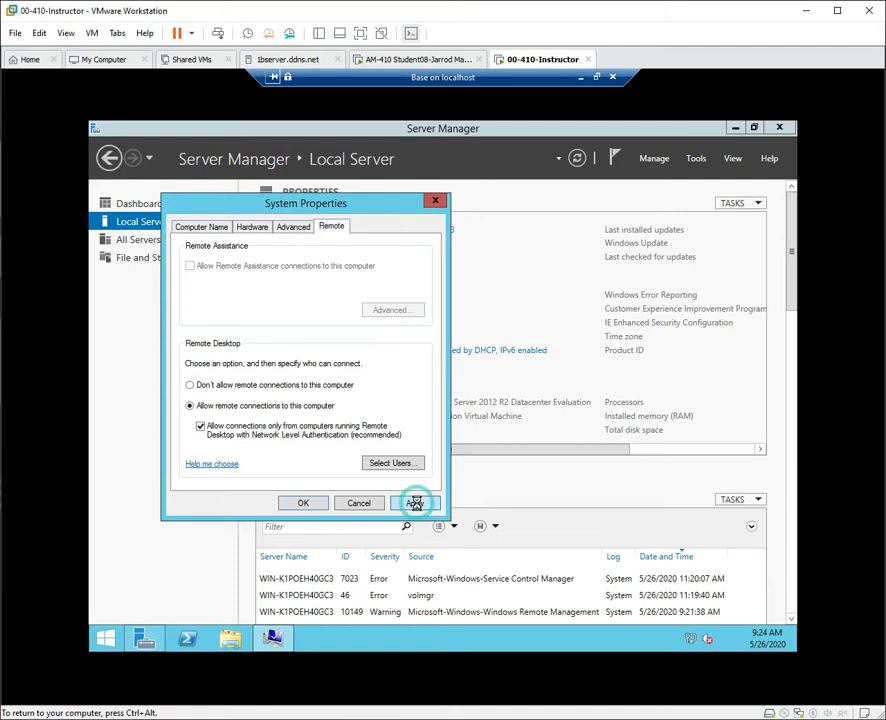
left_click(303, 505)
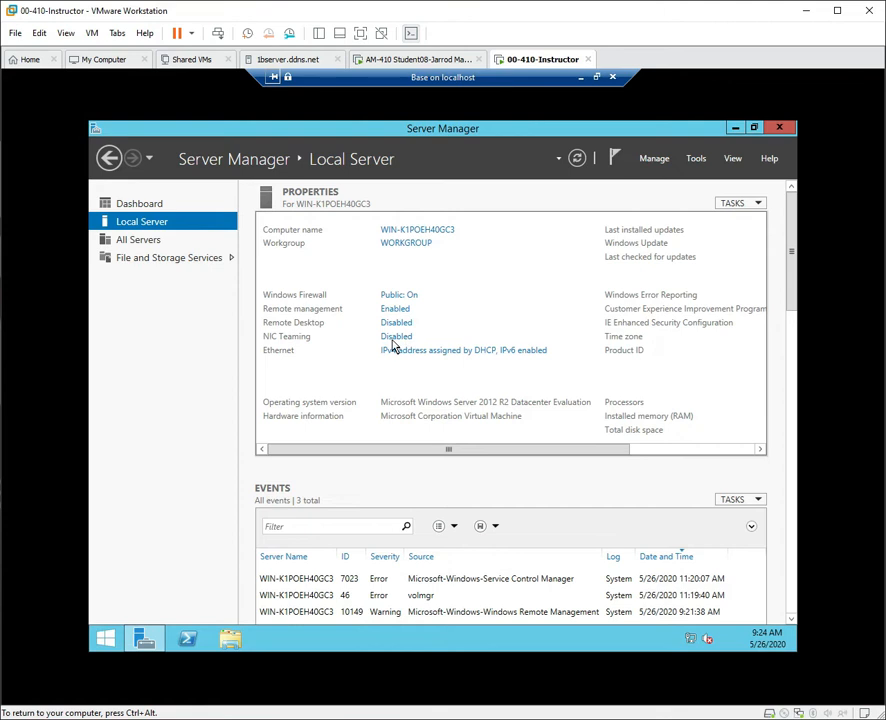
Uncheck Internet Protocol Version 6 on the Ethernet adapter and refresh the Local Server view.
left_click(579, 159)
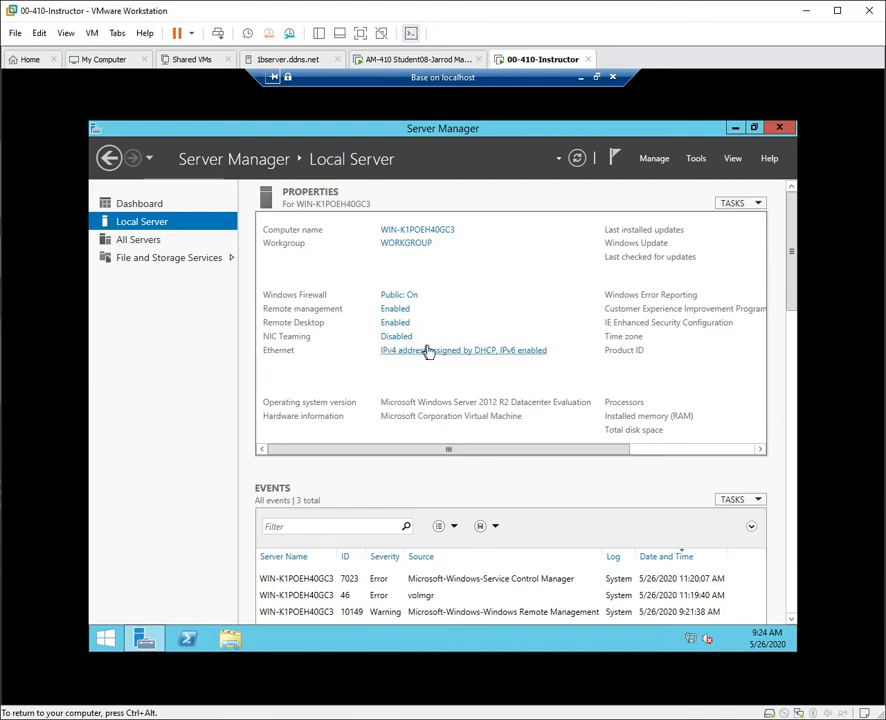
left_click(517, 355)
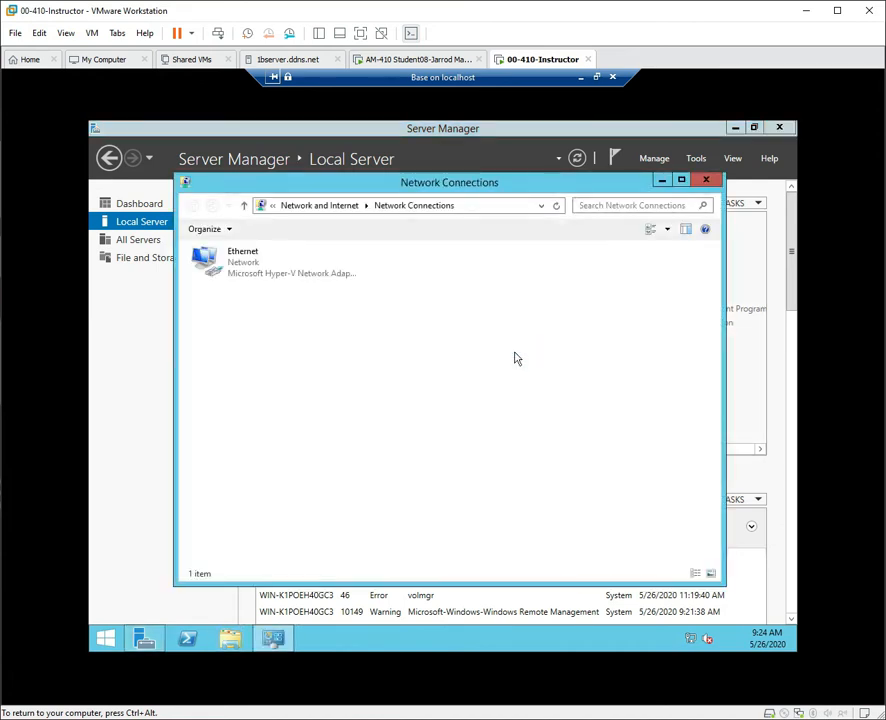
double_click(241, 272)
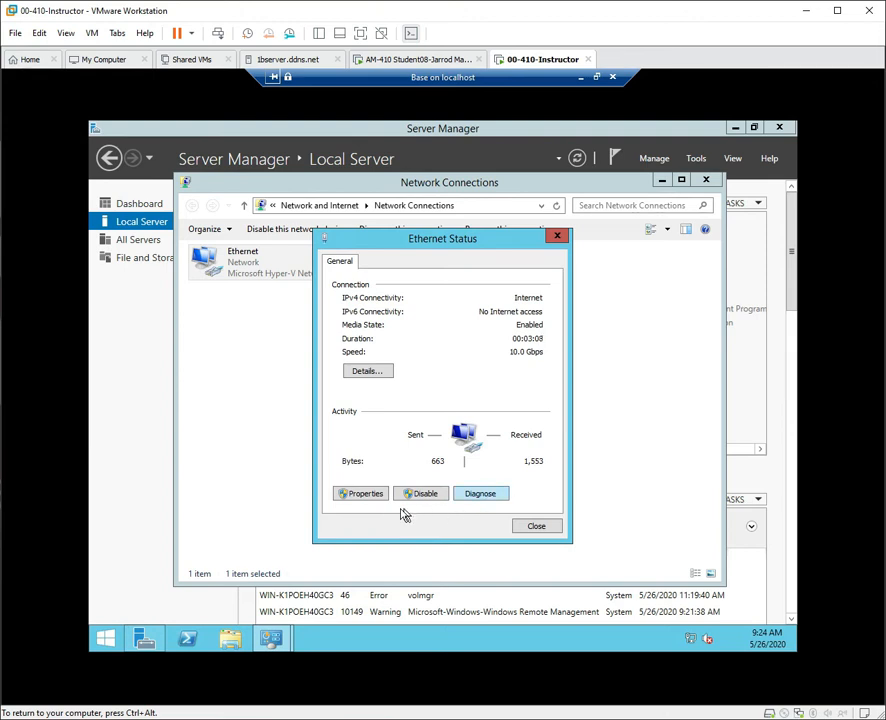
left_click(362, 496)
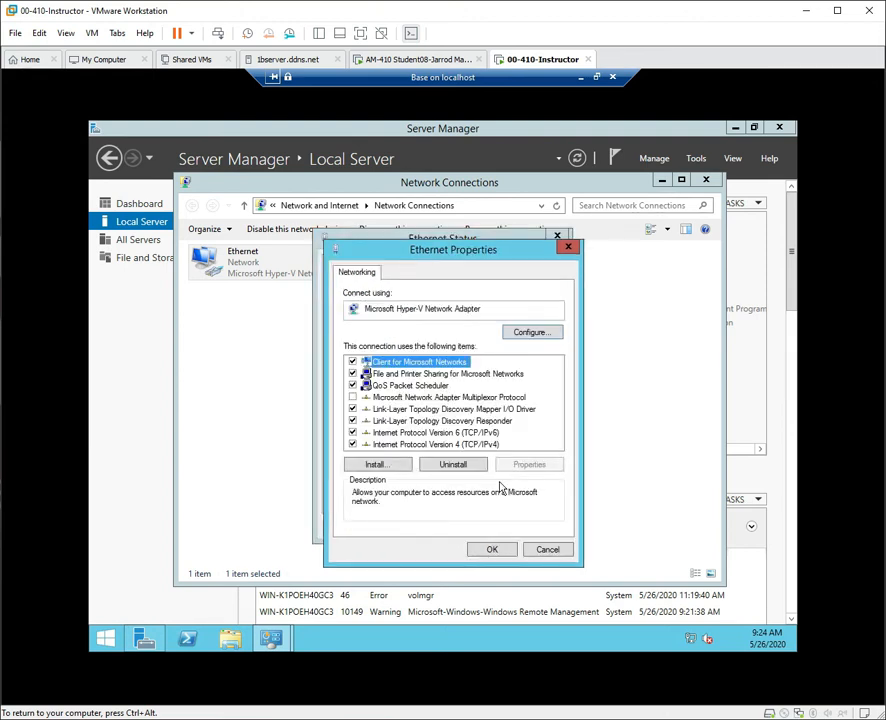
left_click(372, 432)
left_click(492, 549)
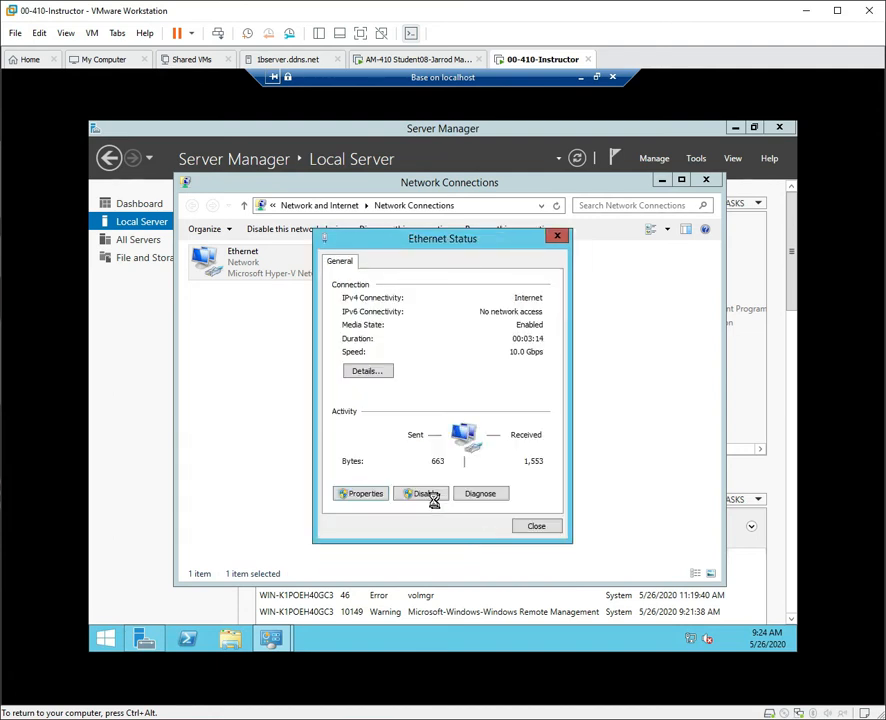
left_click(530, 531)
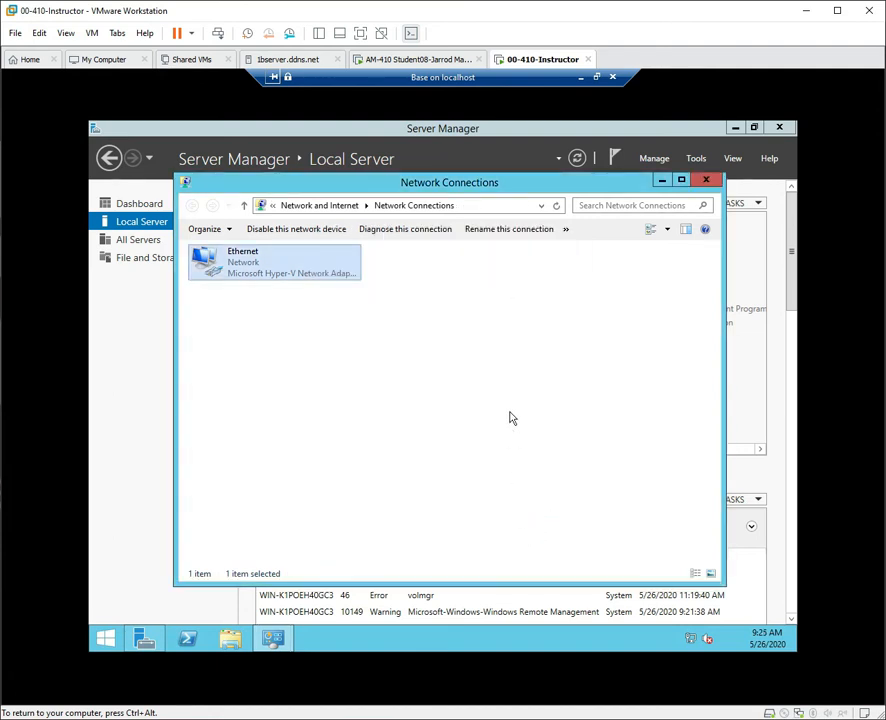
left_click(707, 180)
left_click(577, 160)
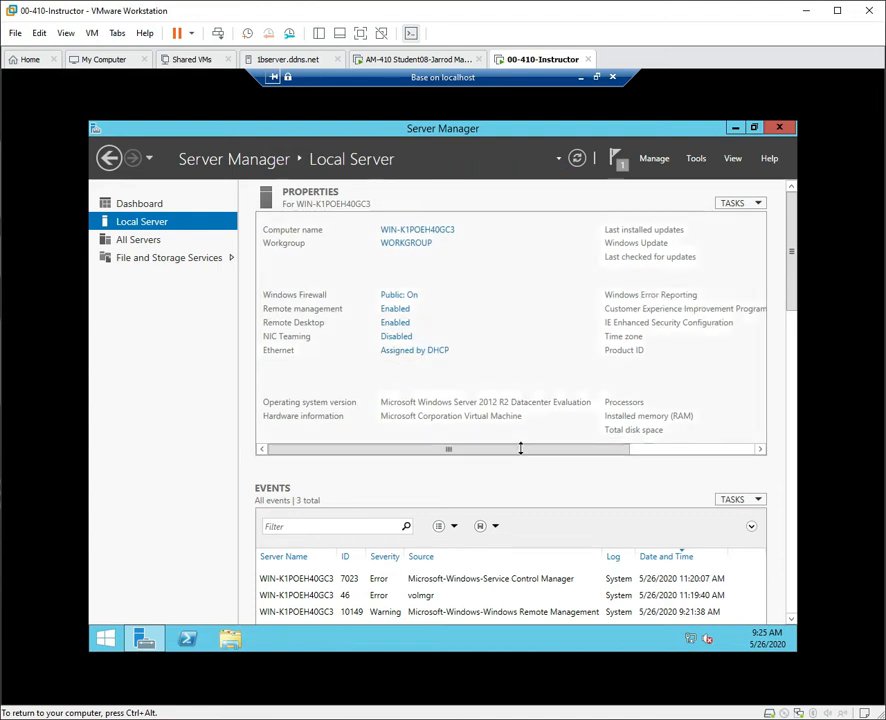
Set Windows Update important updates to 'Never check for updates' and refresh Local Server.
left_click_drag(521, 450, 688, 453)
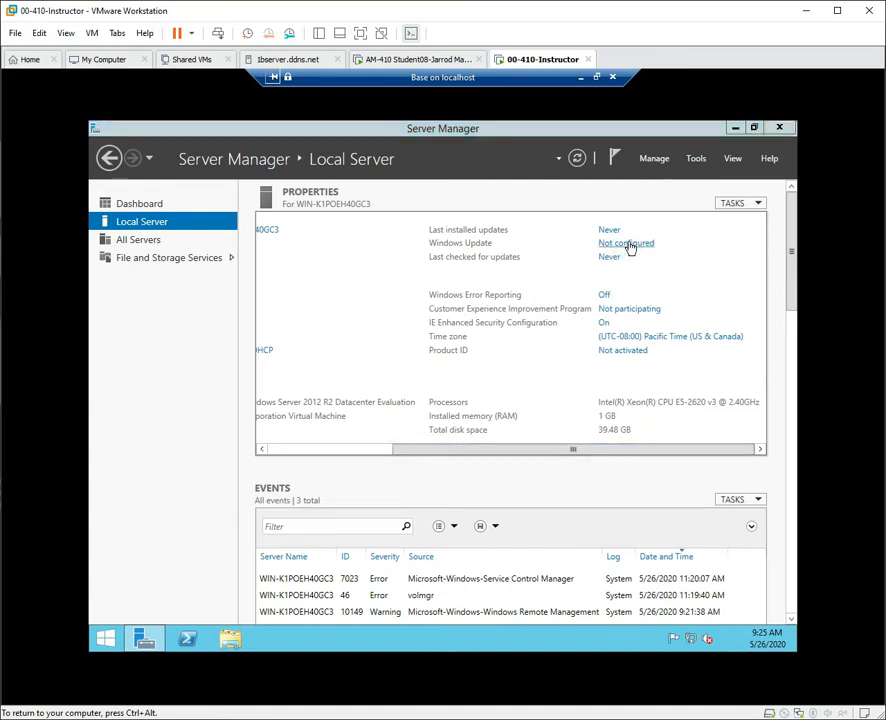
left_click(629, 244)
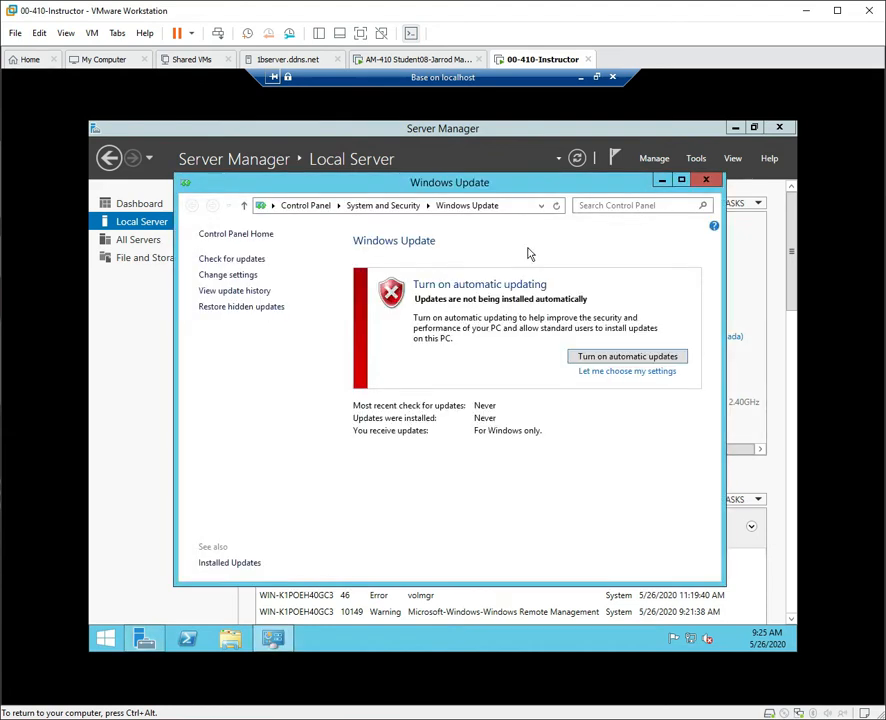
left_click(230, 275)
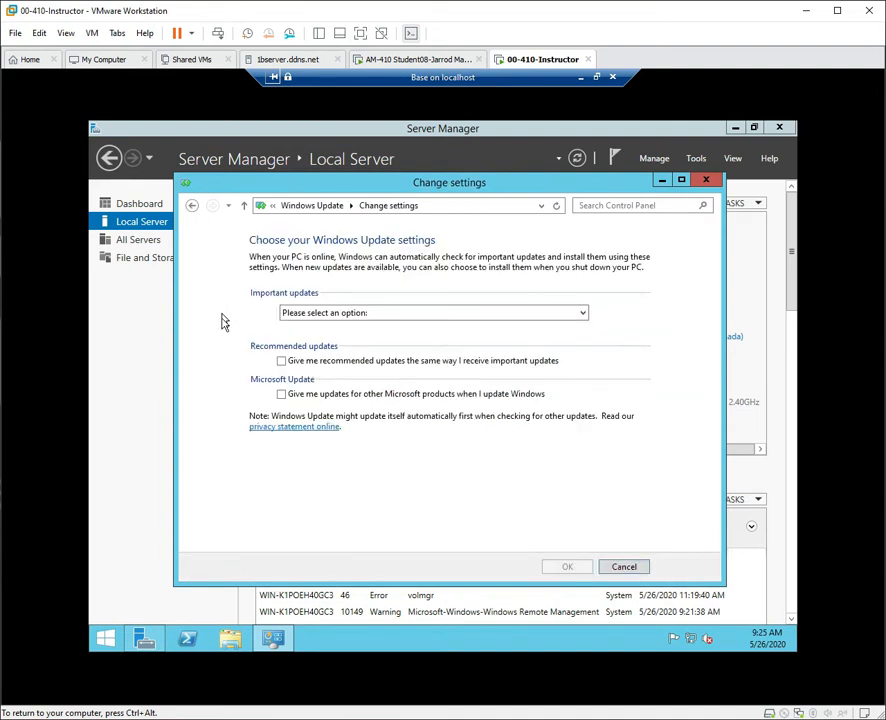
left_click(330, 314)
left_click(335, 369)
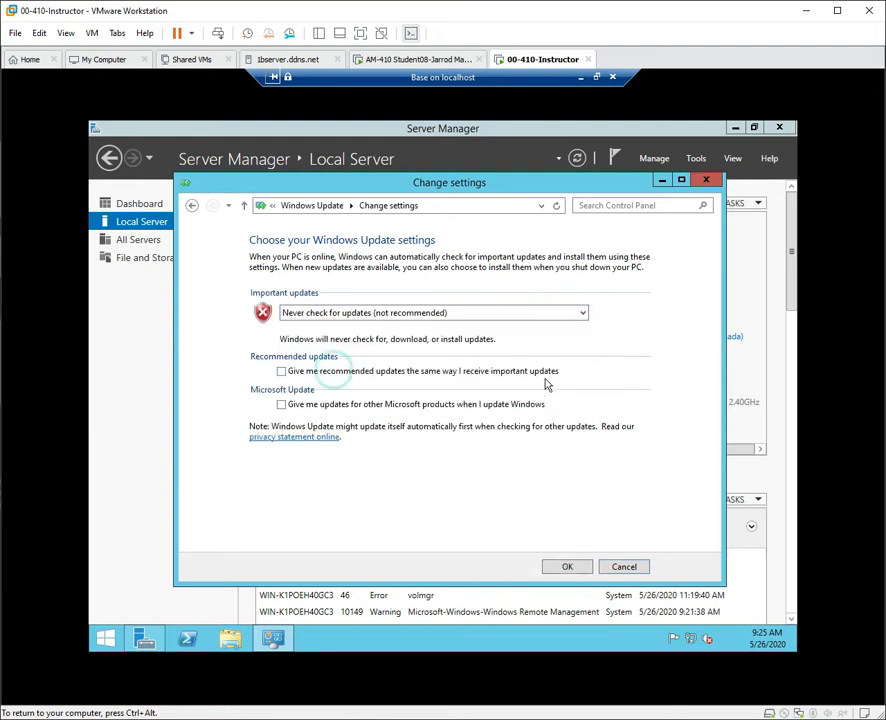
left_click(568, 567)
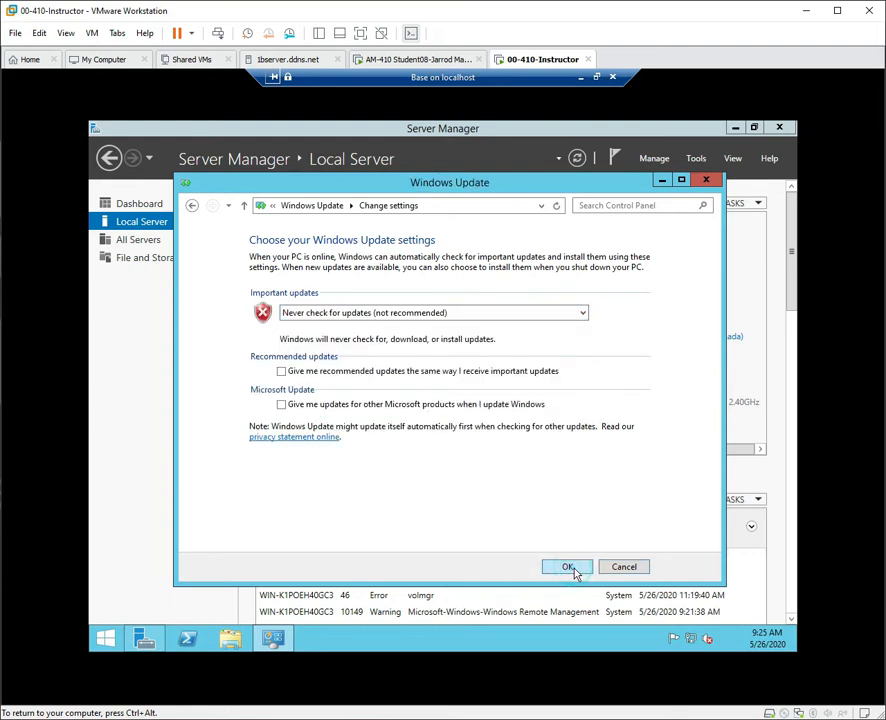
left_click(706, 180)
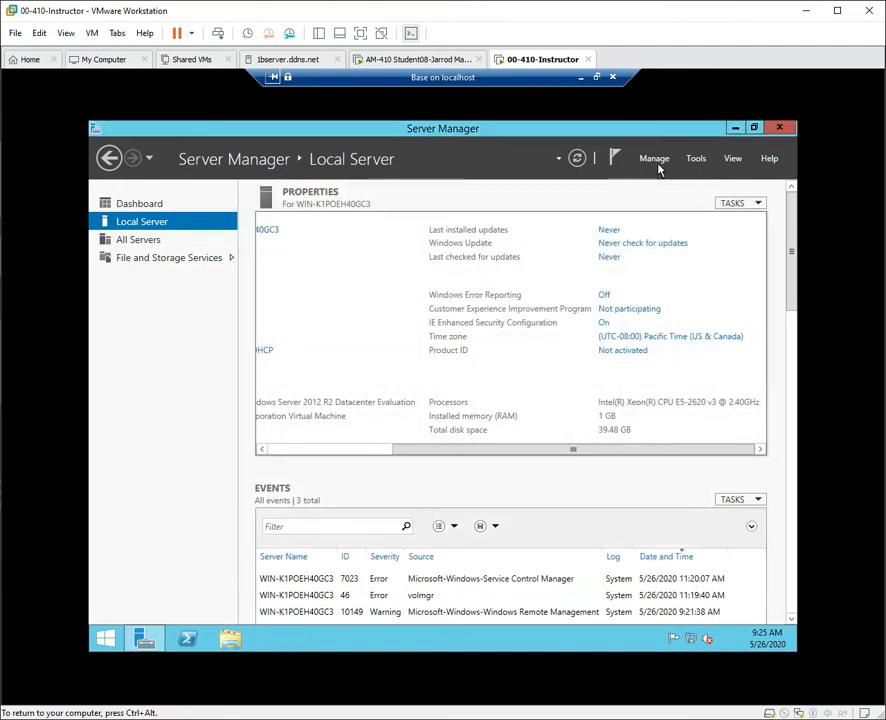
left_click(578, 159)
Change the time zone to (UTC-06:00) Central Time (US & Canada) and confirm Date and Time.
left_click(663, 340)
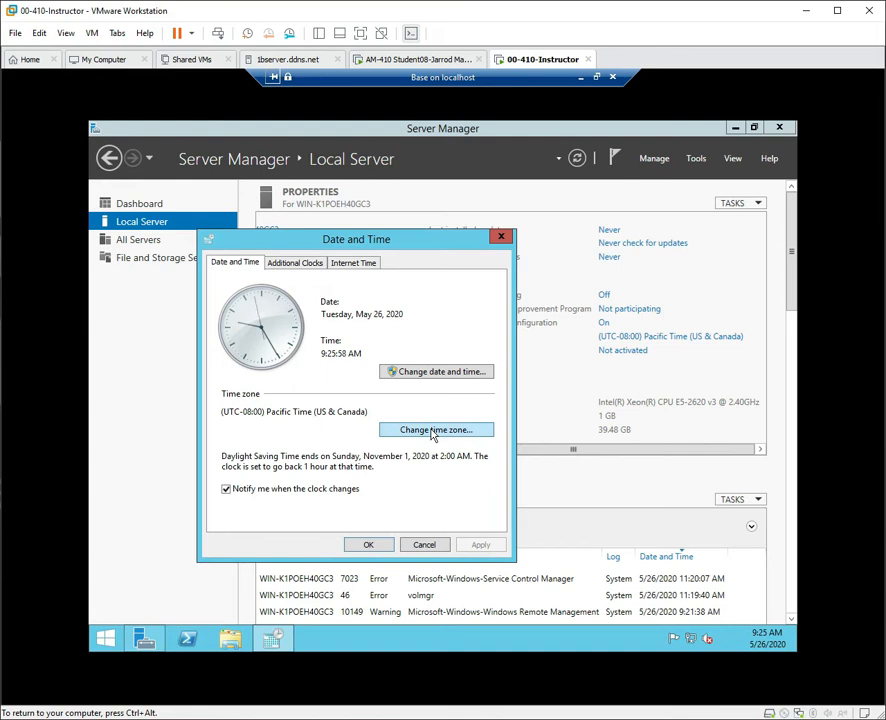
left_click(440, 431)
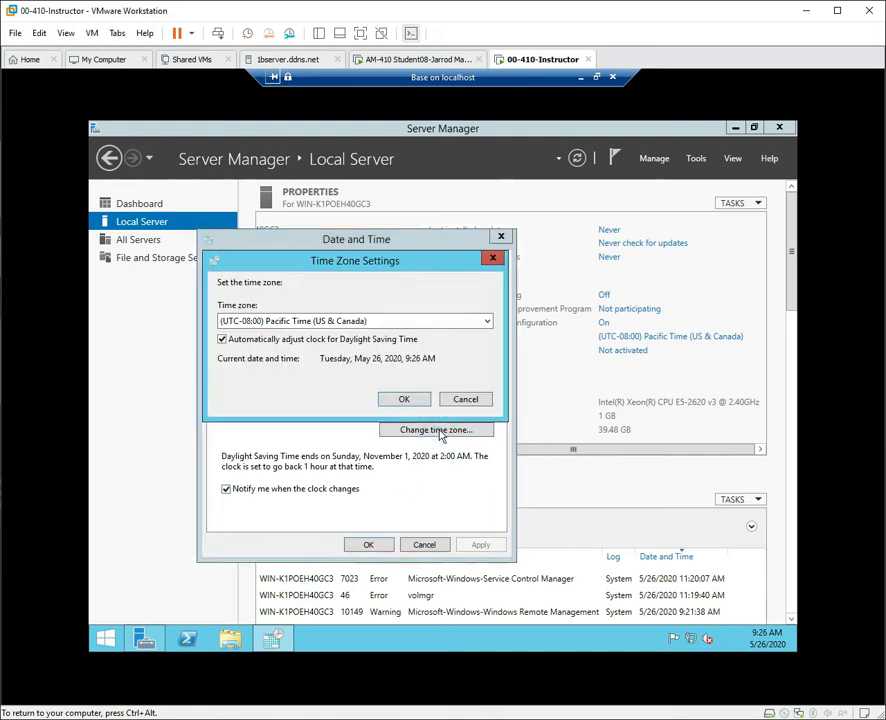
left_click(418, 324)
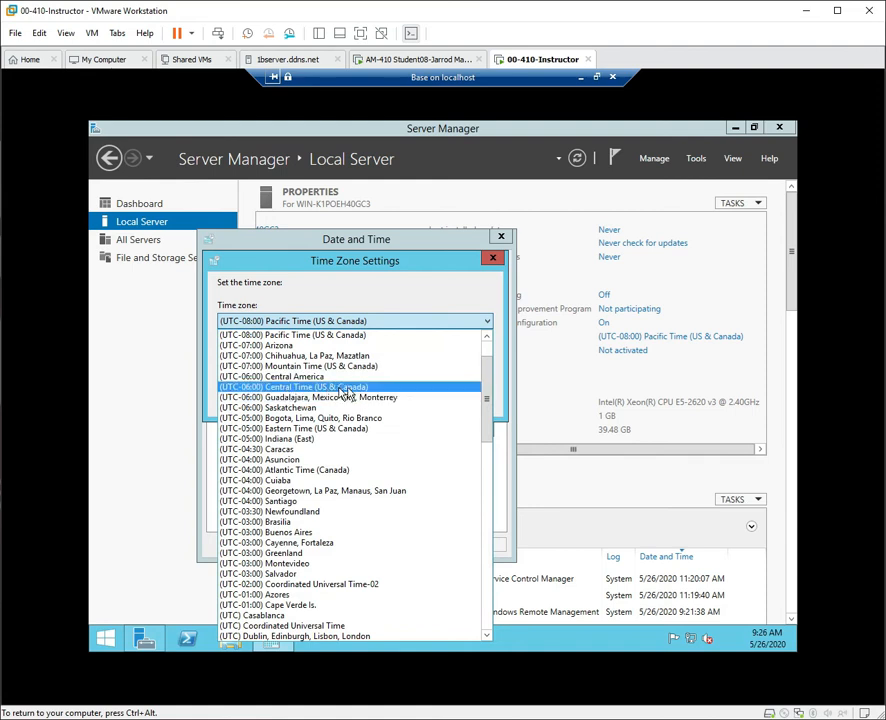
left_click(290, 387)
left_click(398, 401)
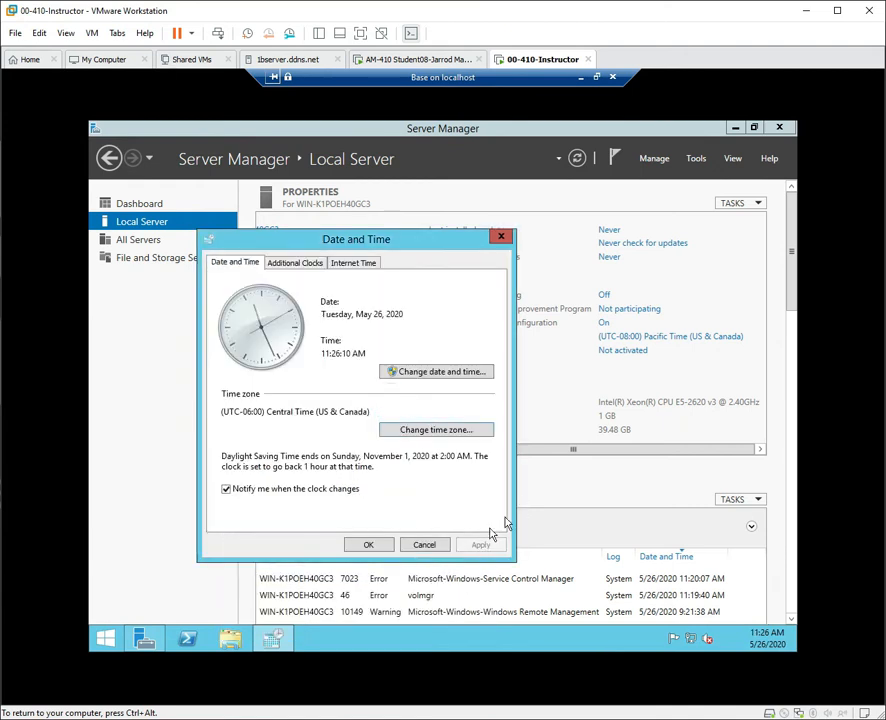
left_click(368, 545)
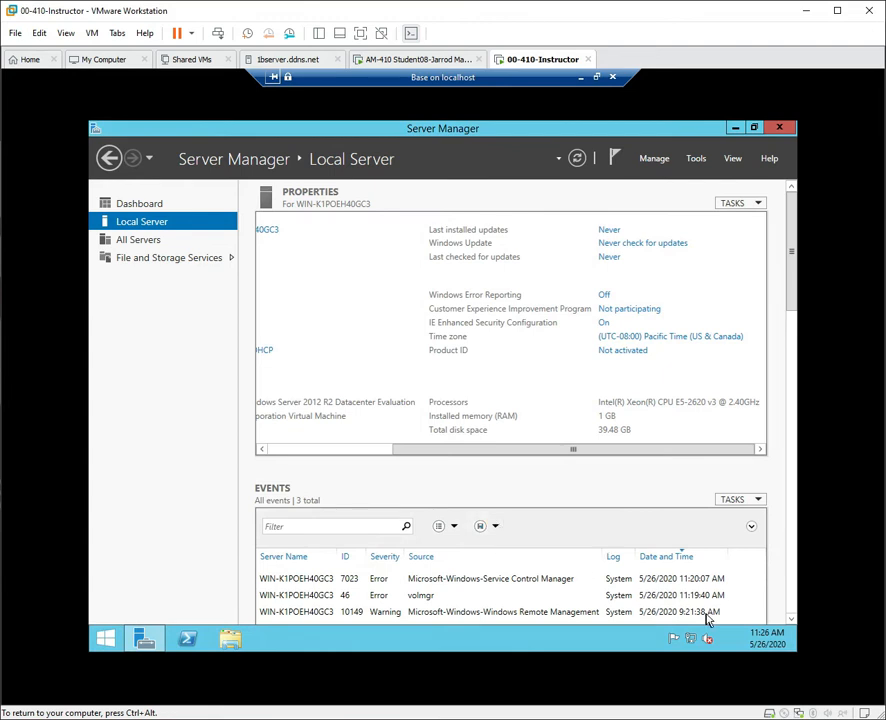
Refresh Local Server to verify the Central Time zone, then close Server Manager.
mouse_move(767, 645)
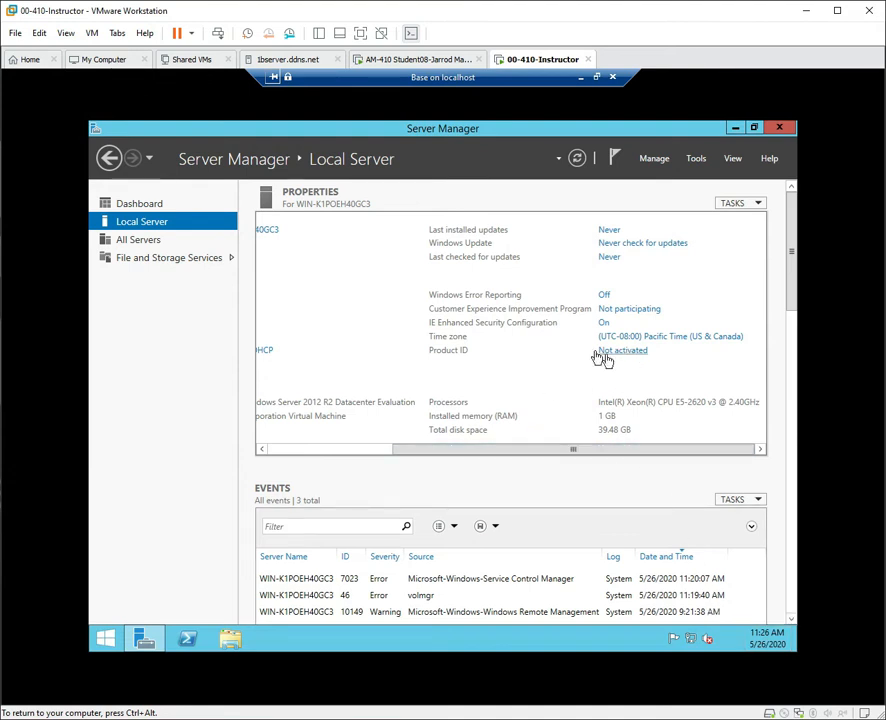
left_click(577, 160)
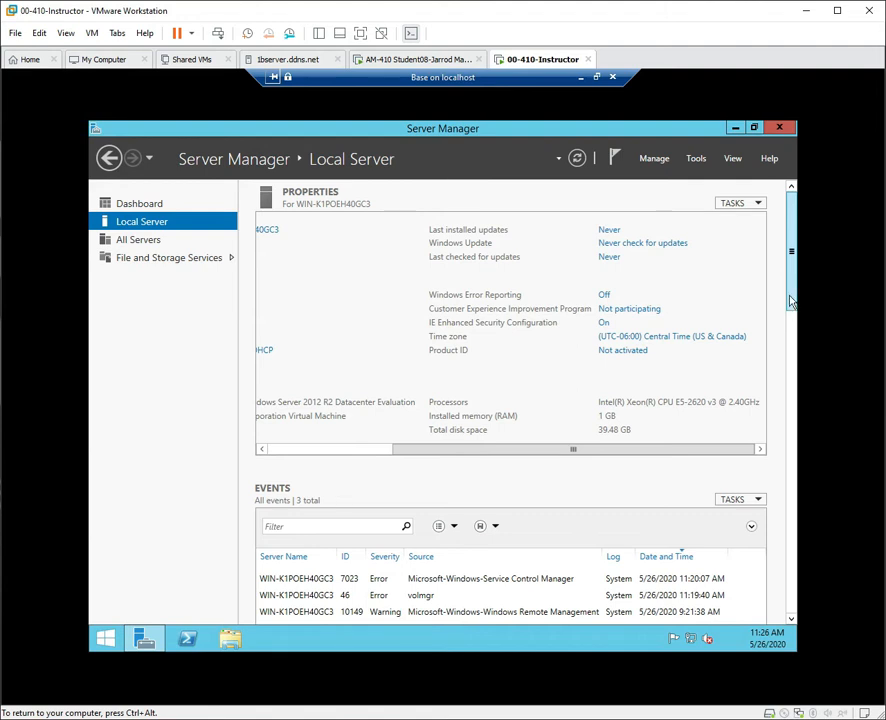
left_click_drag(791, 300, 782, 274)
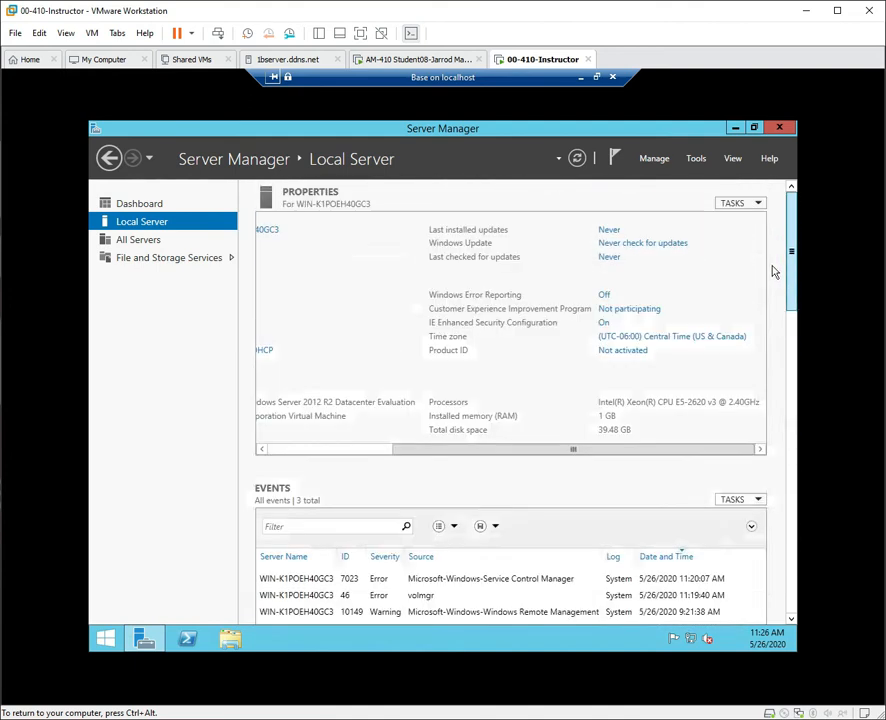
left_click(784, 131)
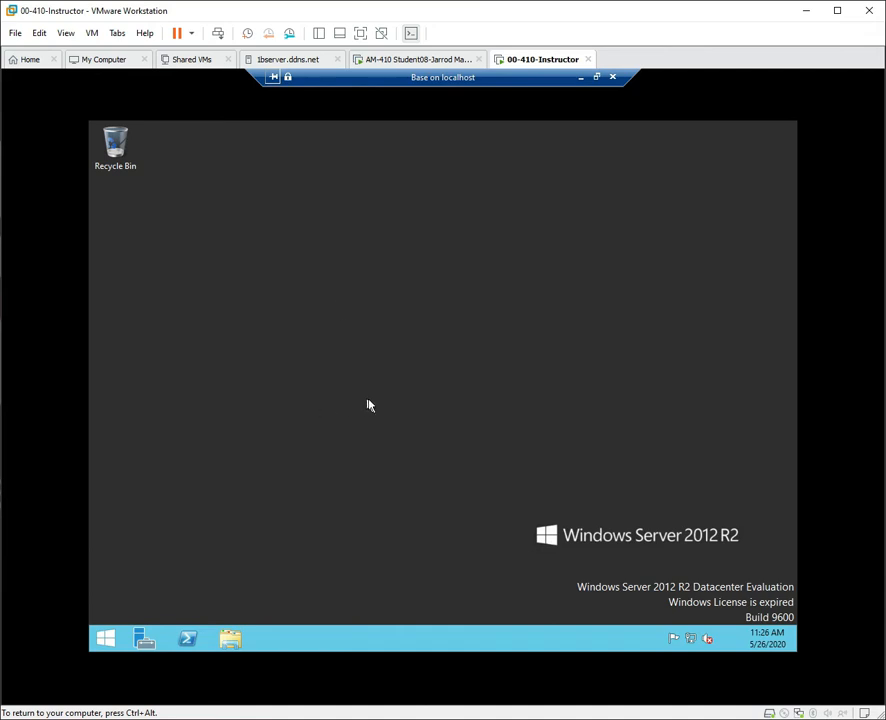
Browse File Explorer to C:\Windows\System32\Sysprep.
left_click(230, 640)
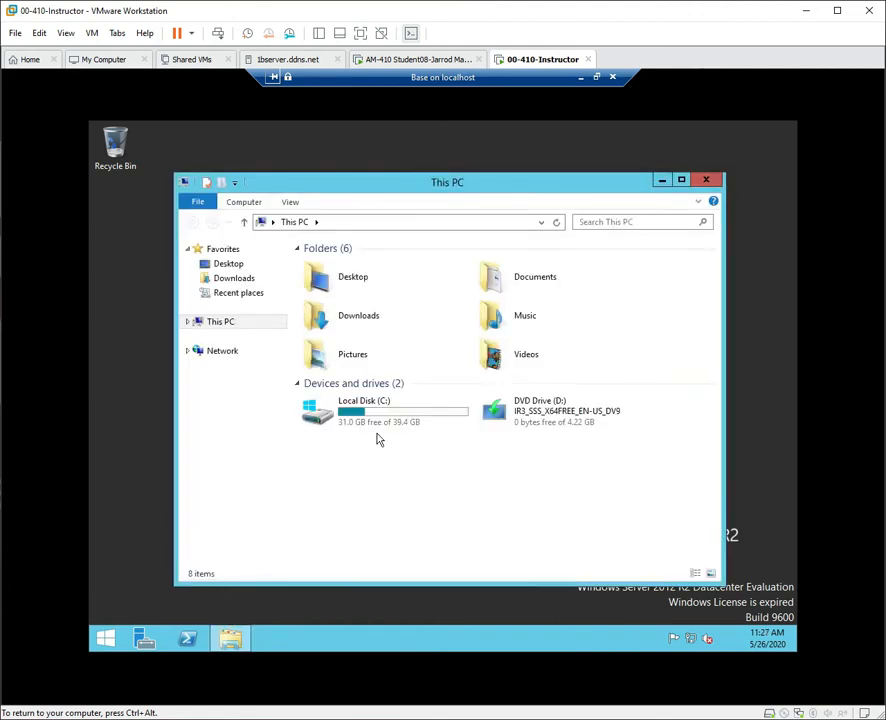
double_click(383, 413)
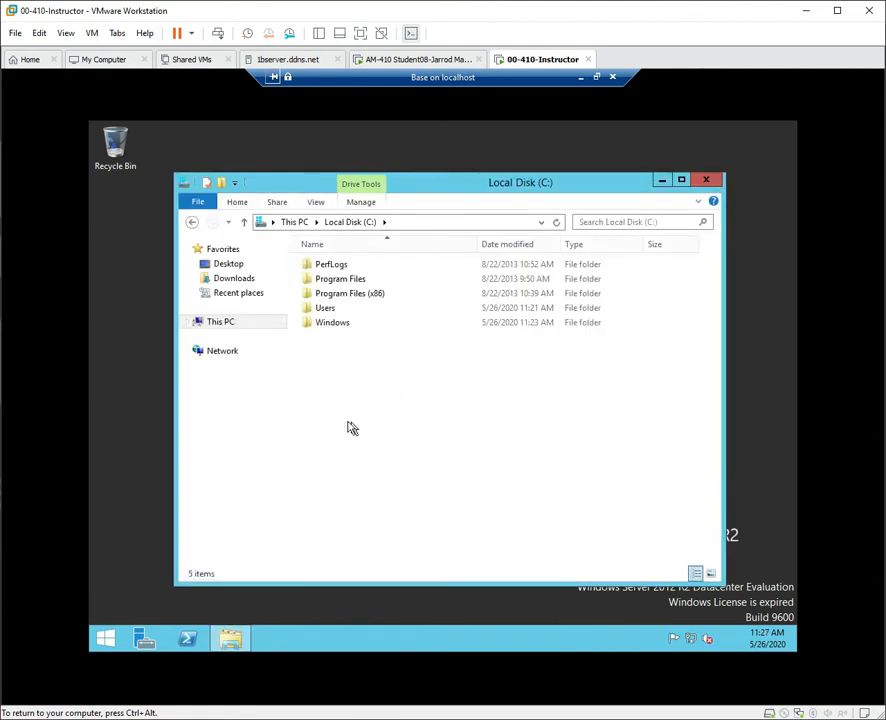
double_click(320, 323)
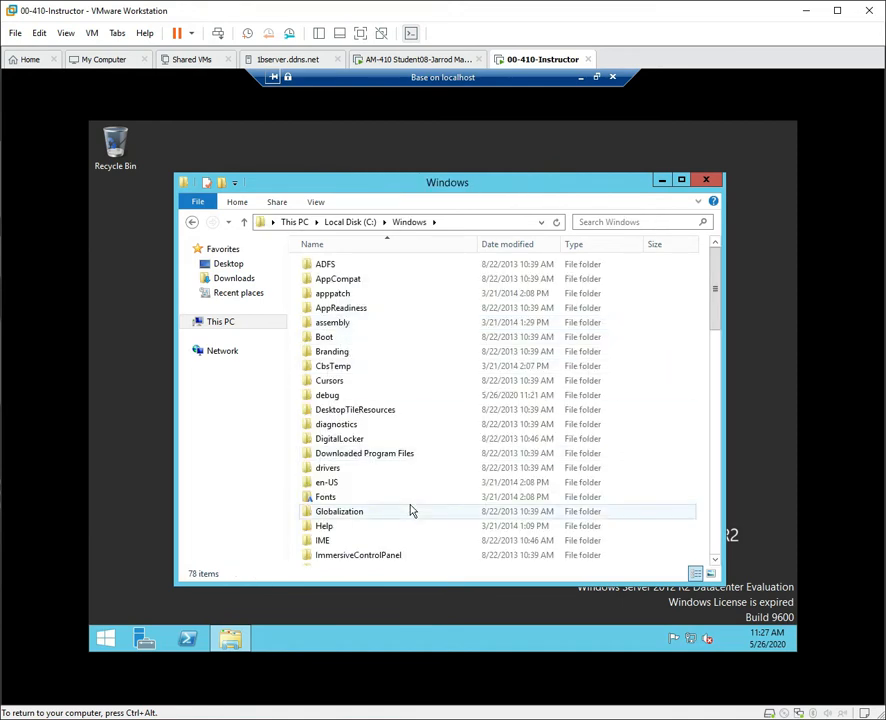
type("sys")
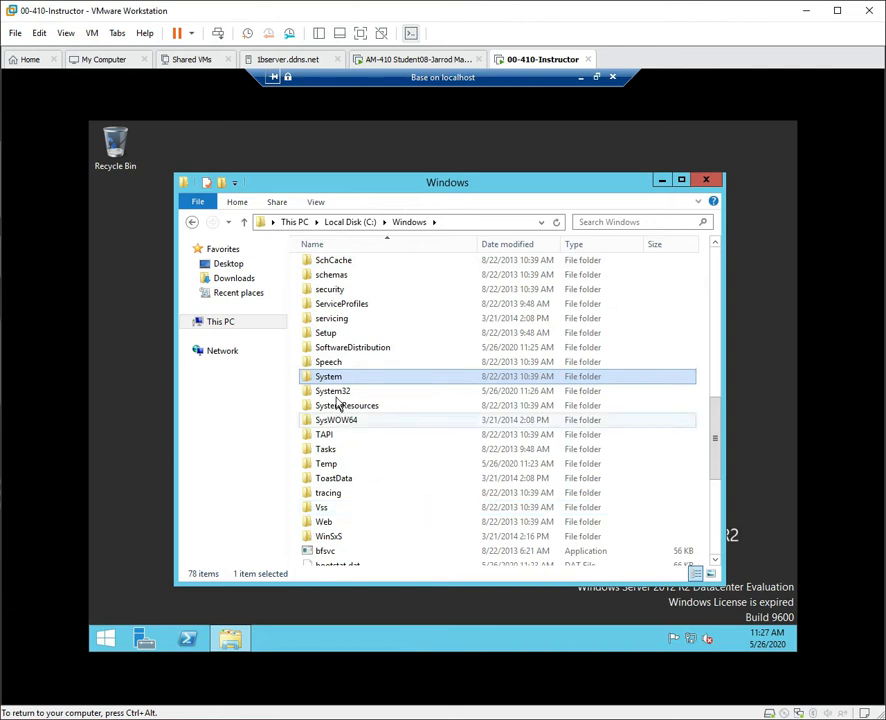
double_click(335, 391)
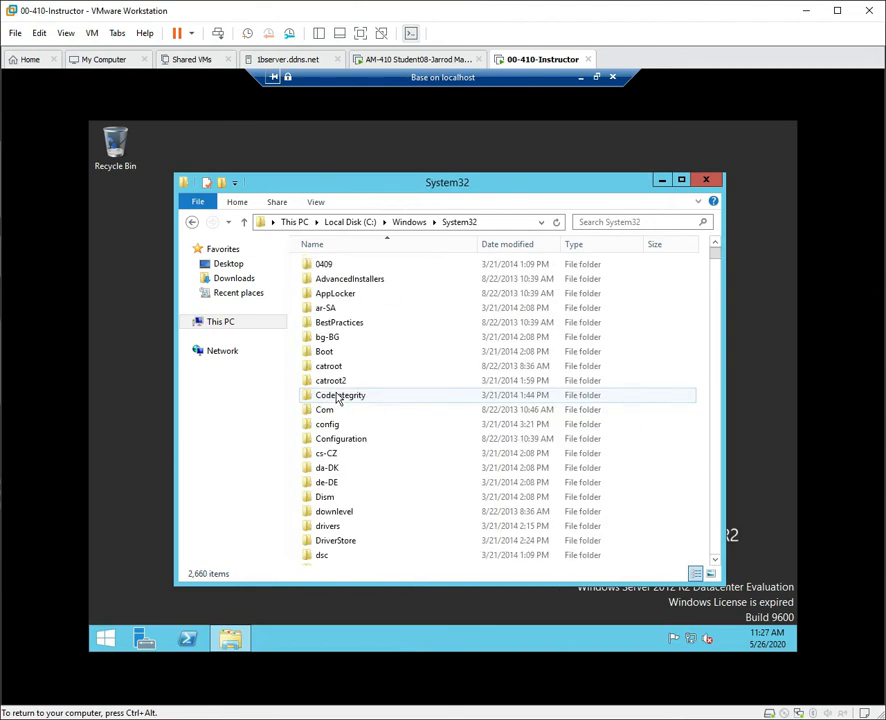
type("sysp")
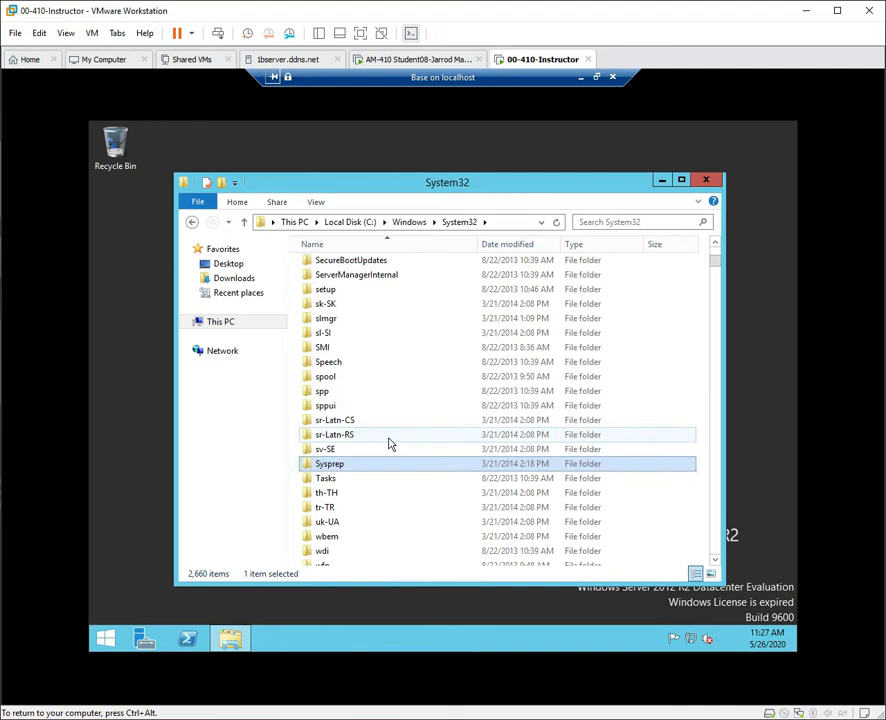
double_click(322, 466)
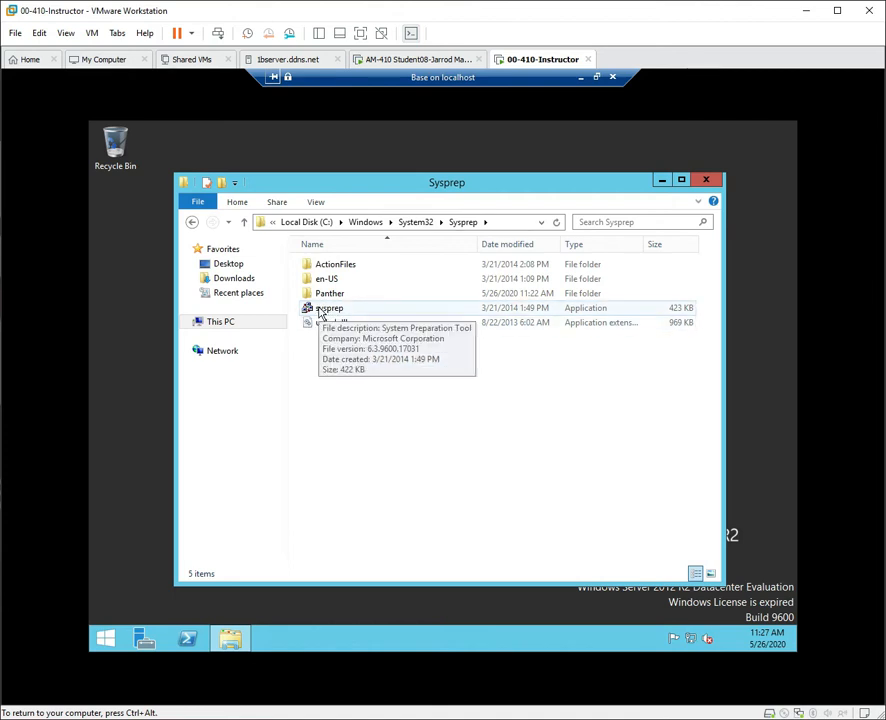
Close the folder and launch sysprep from the Run prompt.
left_click(706, 180)
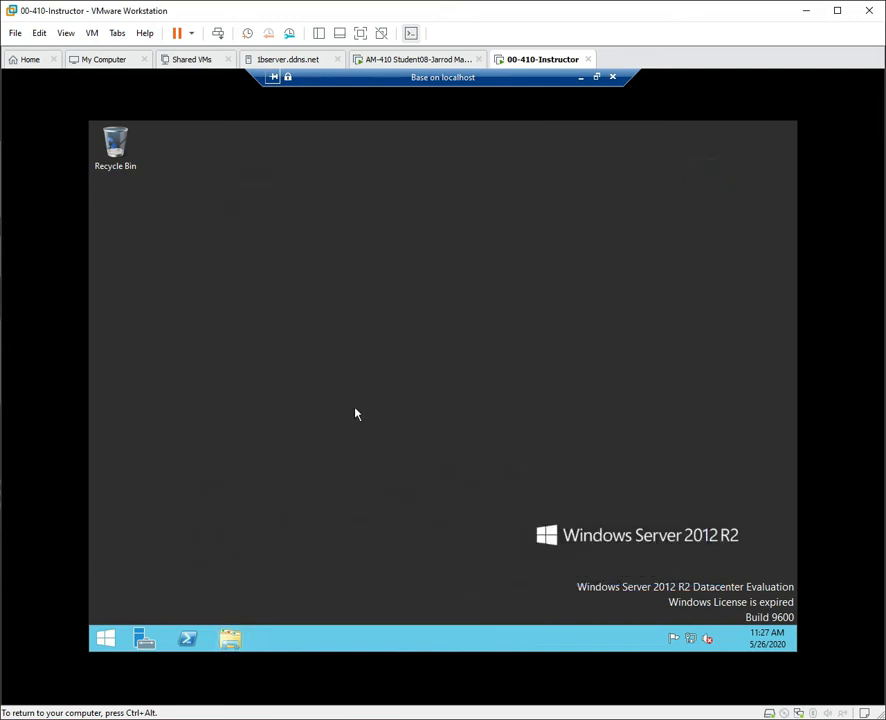
key("super+r")
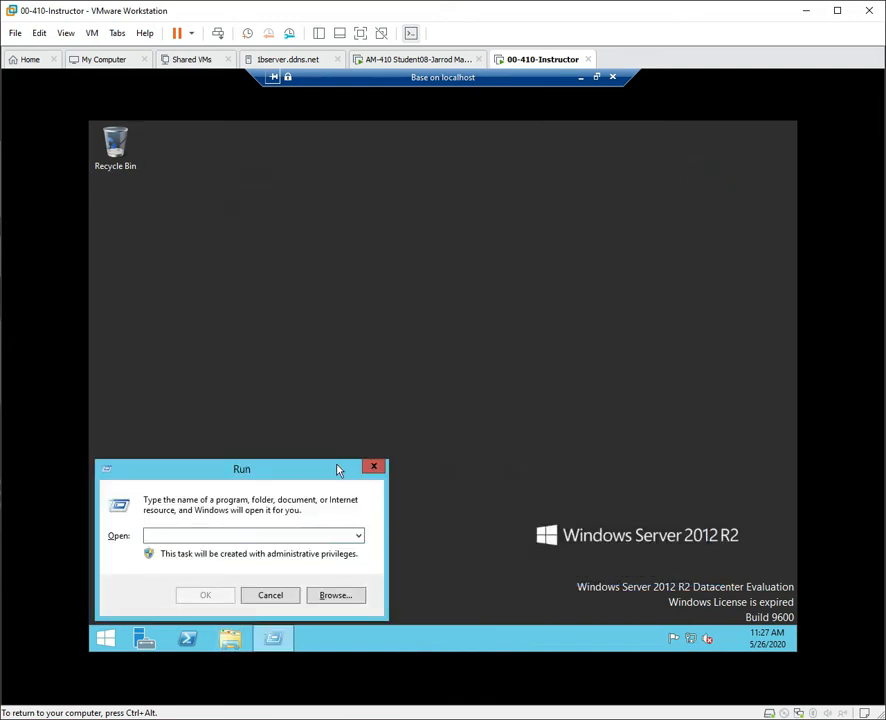
type("sysp")
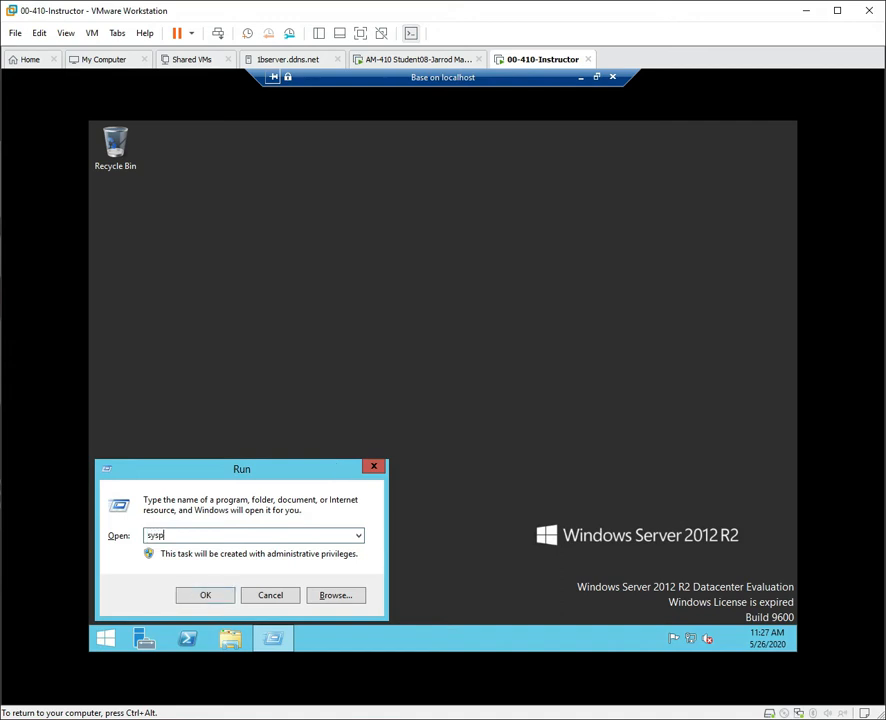
key("Return")
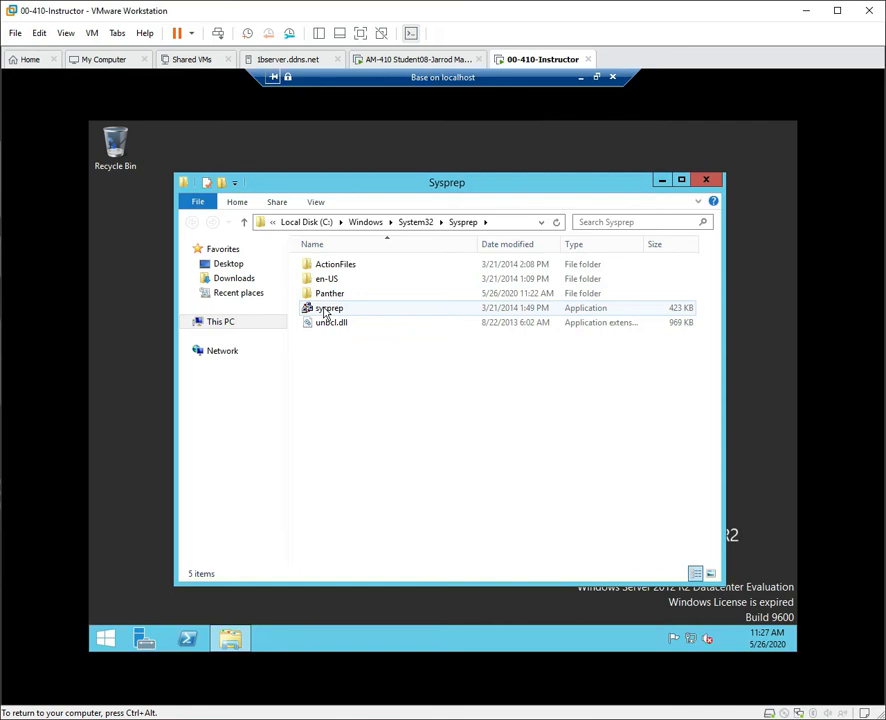
Run sysprep as administrator with Generalize ticked and Shutdown as the shutdown option.
right_click(324, 313)
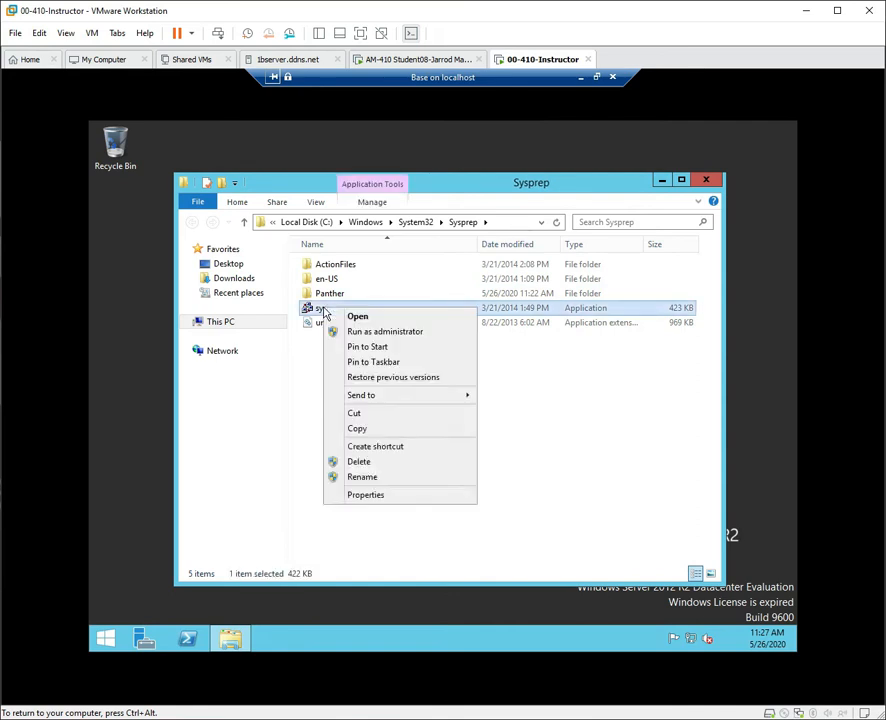
left_click(395, 333)
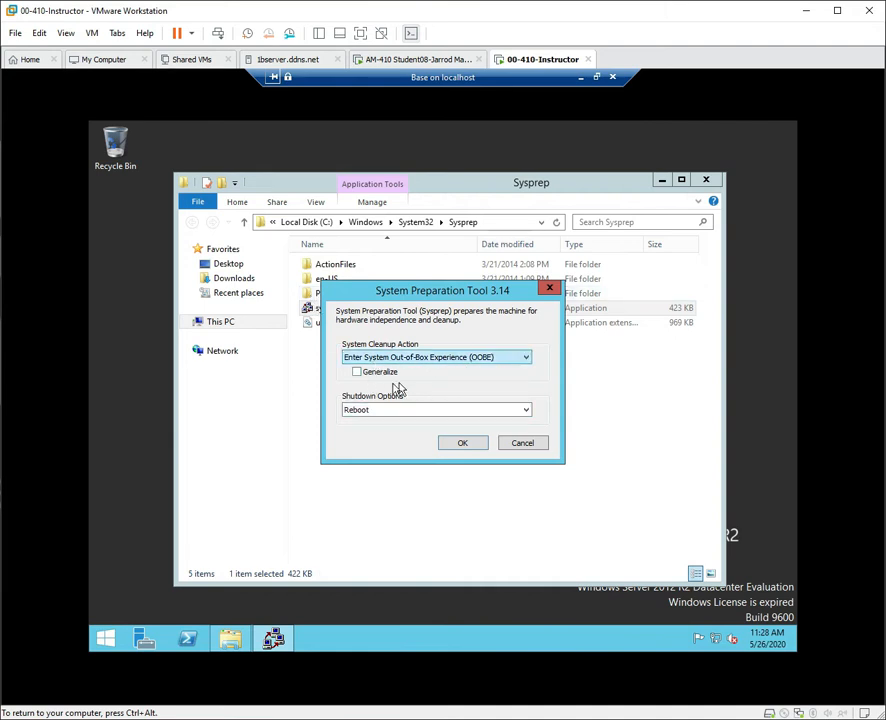
left_click(357, 372)
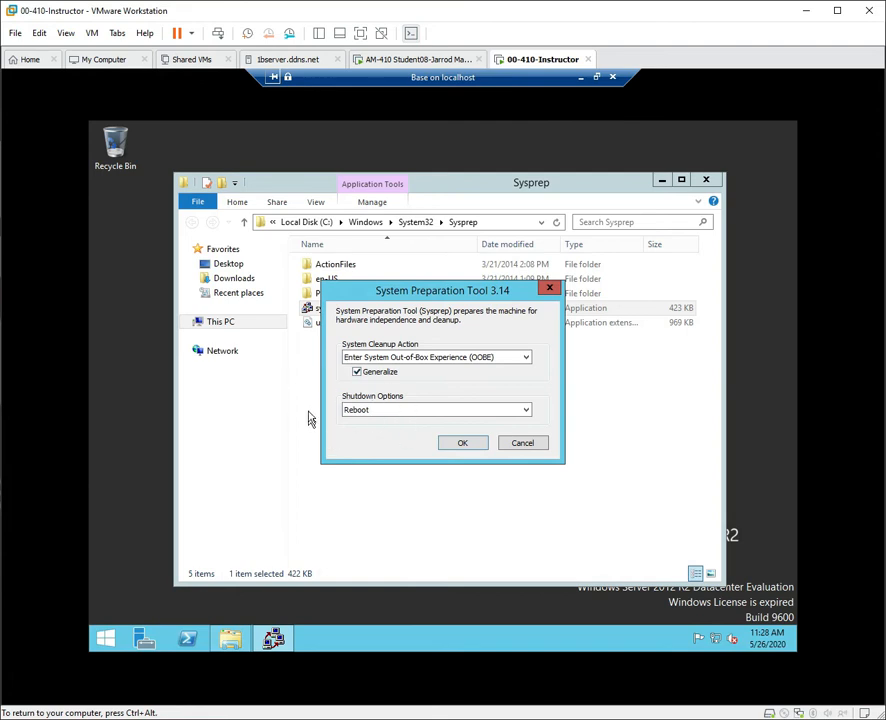
left_click(357, 370)
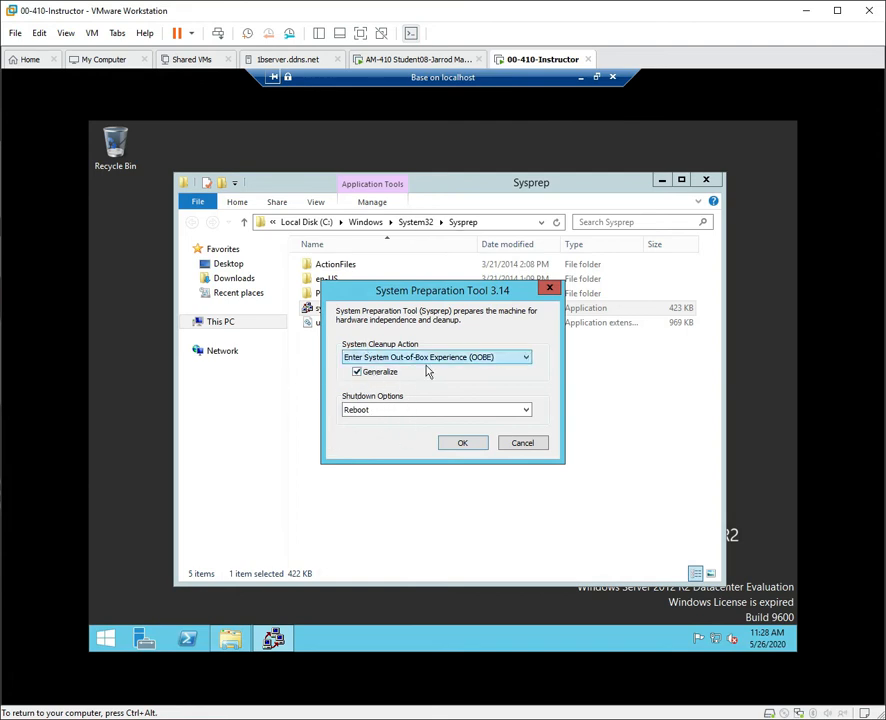
left_click(527, 410)
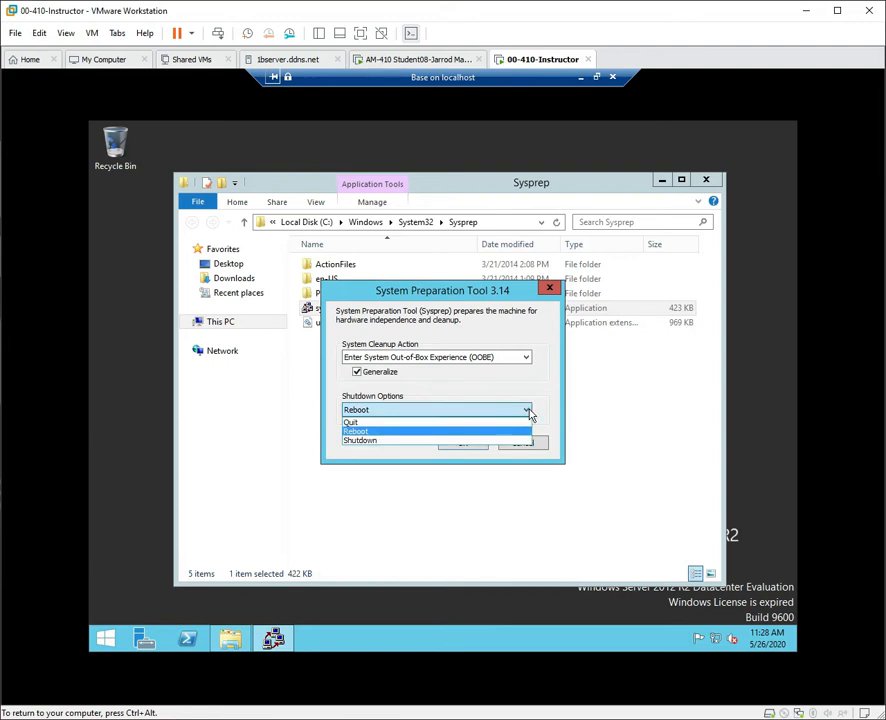
left_click(381, 442)
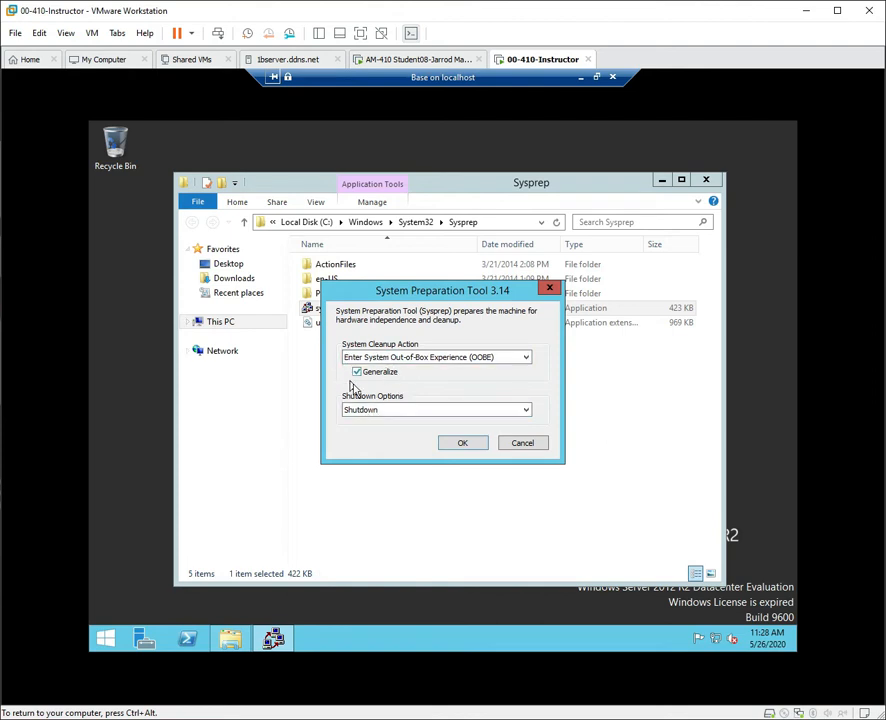
left_click(459, 448)
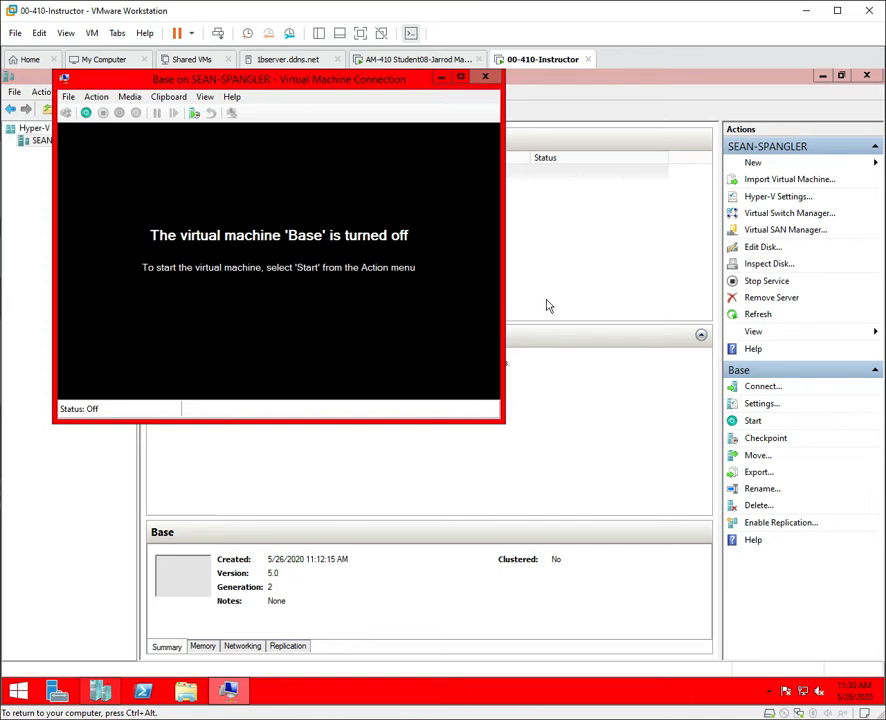
Close Base's connection window and delete the Base VM, leaving Hyper-V Manager with no VMs.
left_click_drag(346, 87, 453, 190)
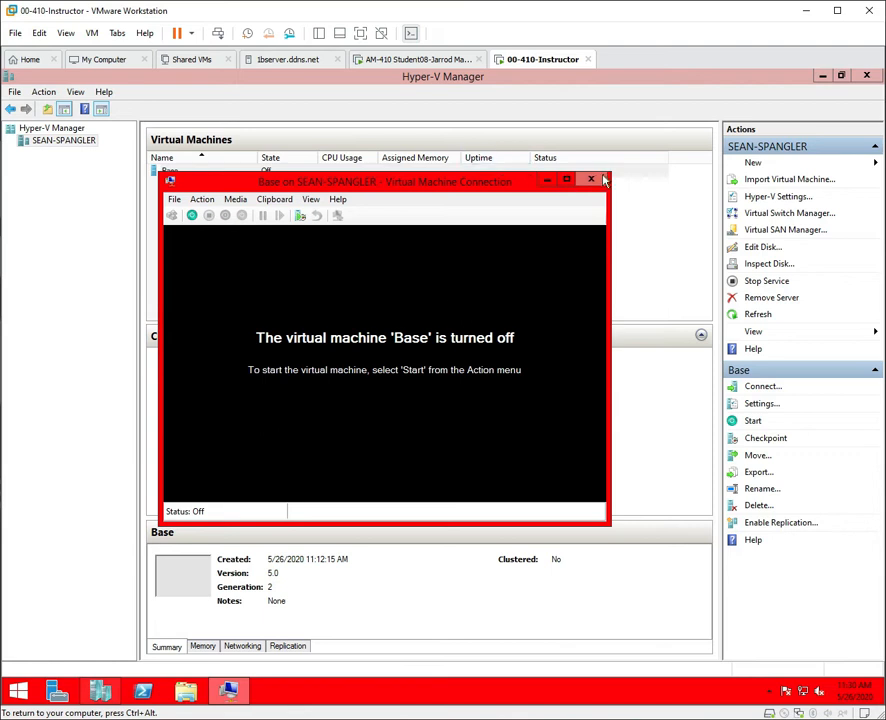
left_click(591, 180)
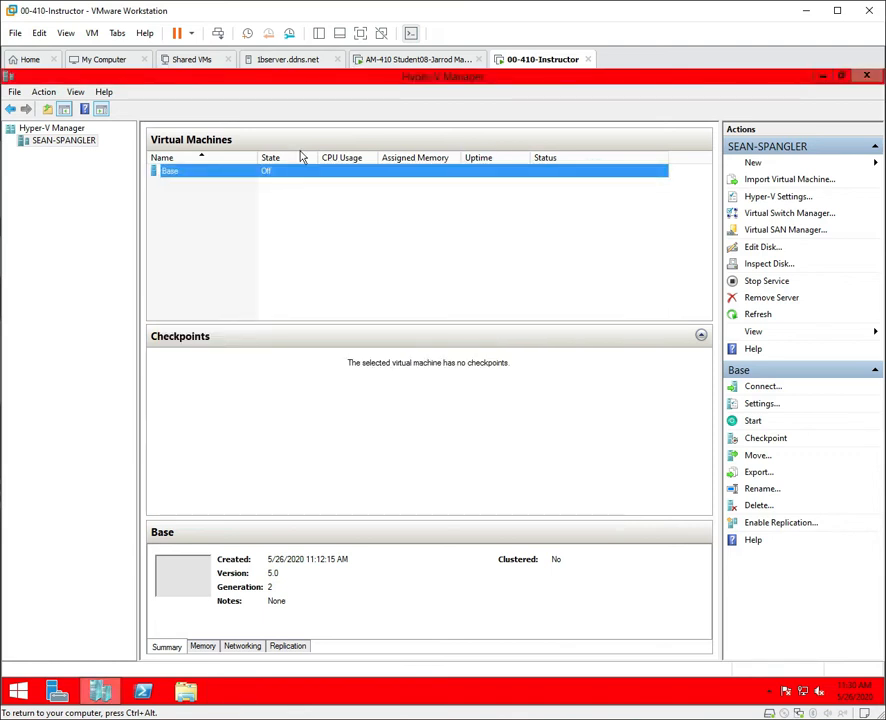
right_click(232, 176)
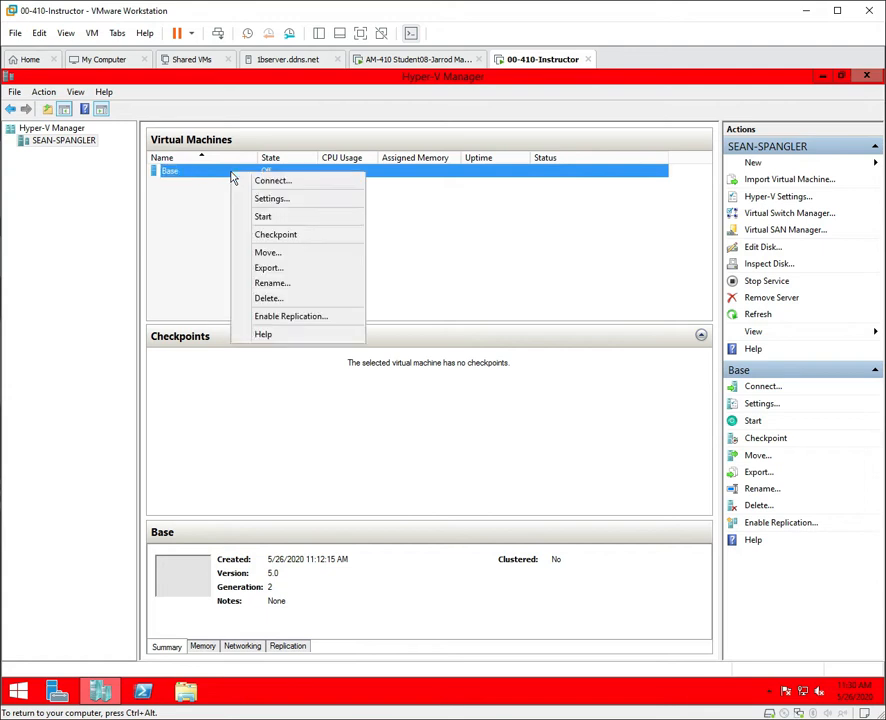
left_click(268, 299)
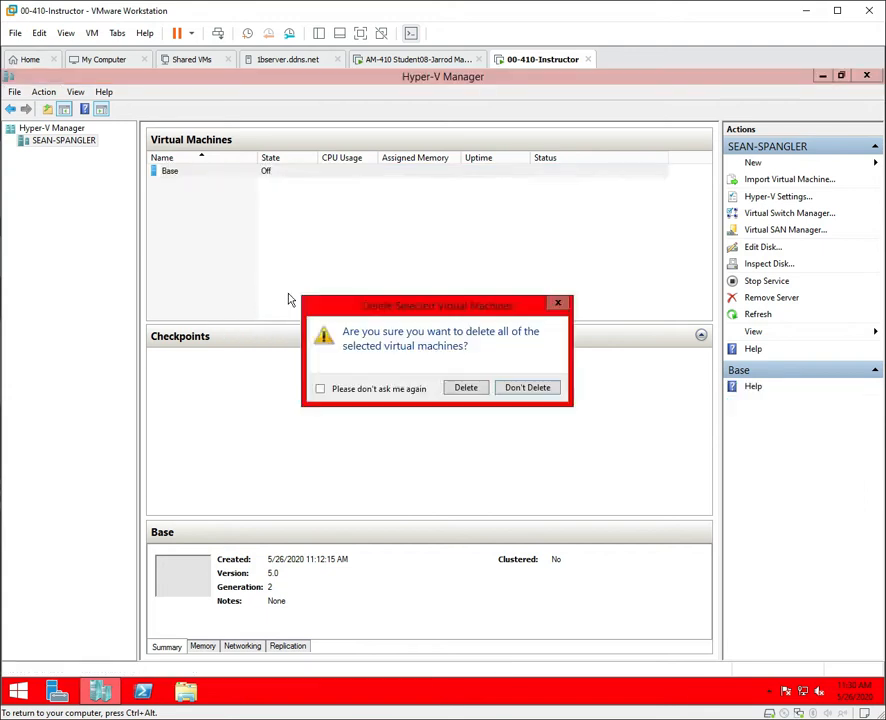
left_click(464, 389)
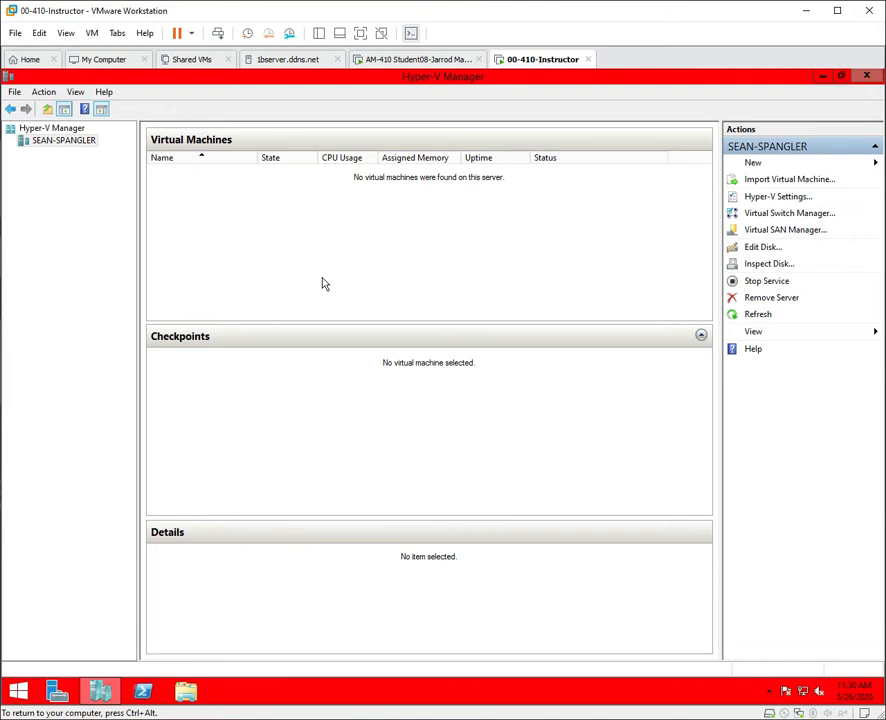
Browse to C:\Users\Public\Public Documents\Hyper-V\Virtual Hard Disks in File Explorer.
left_click(190, 697)
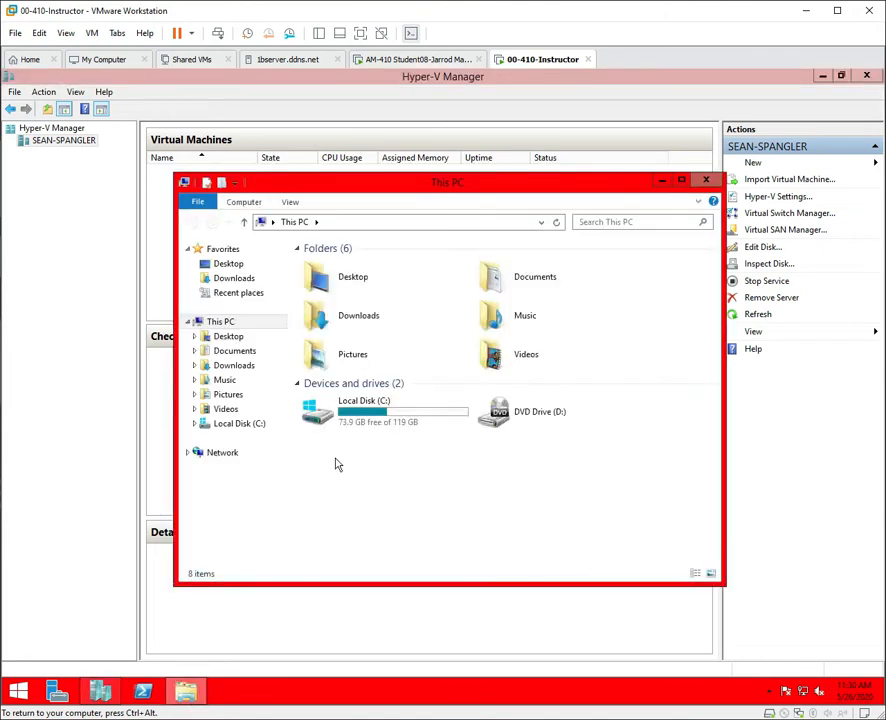
double_click(366, 410)
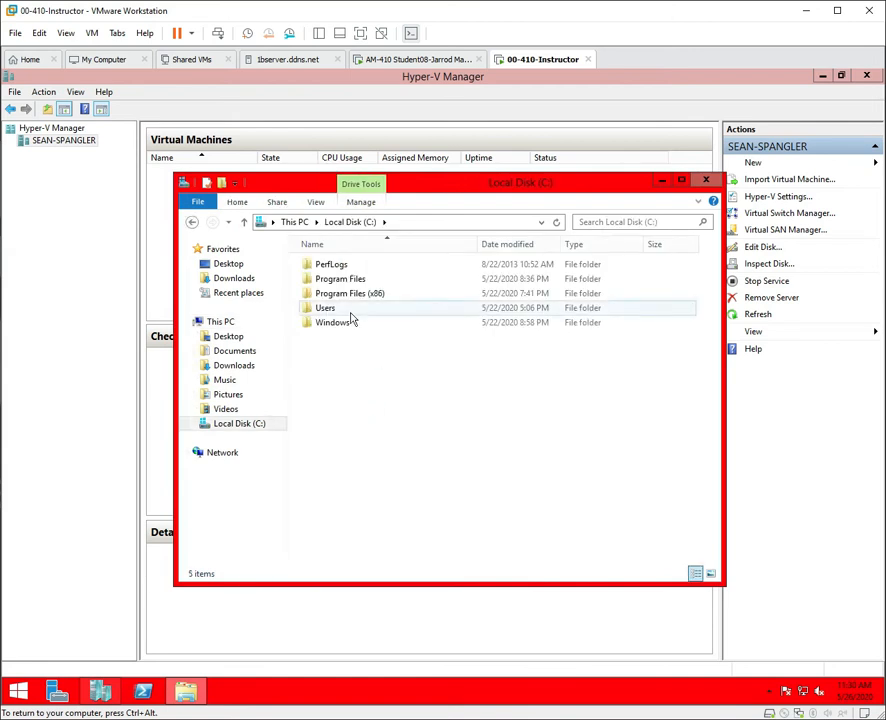
double_click(326, 308)
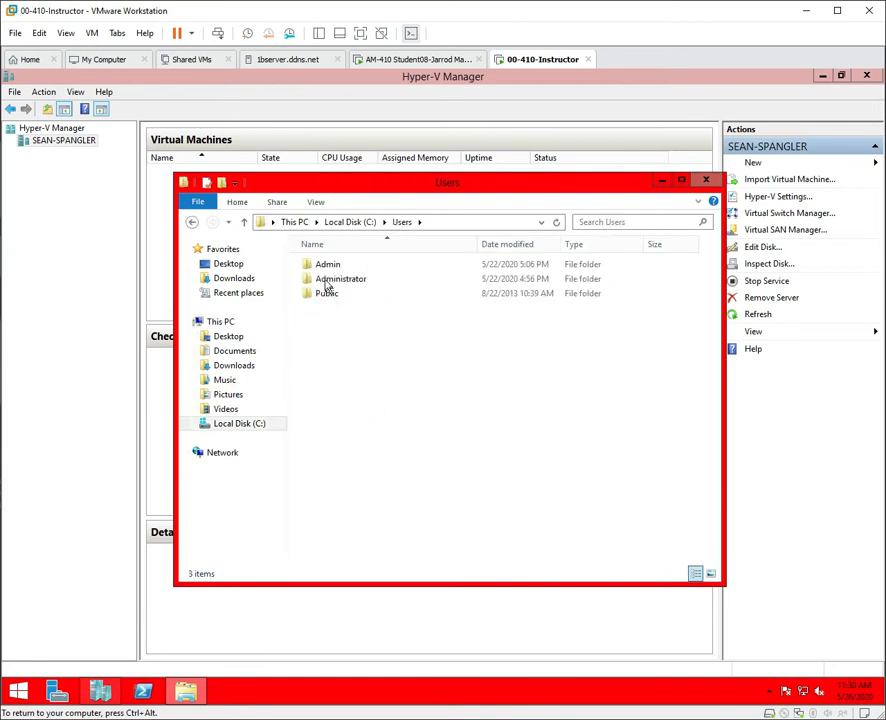
double_click(328, 294)
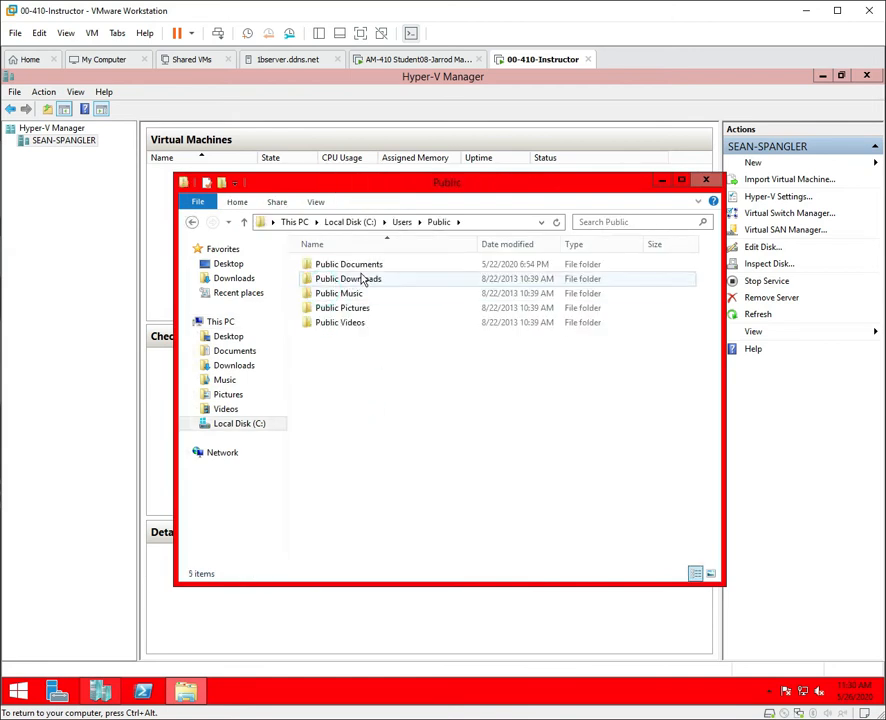
double_click(362, 266)
double_click(326, 265)
double_click(326, 268)
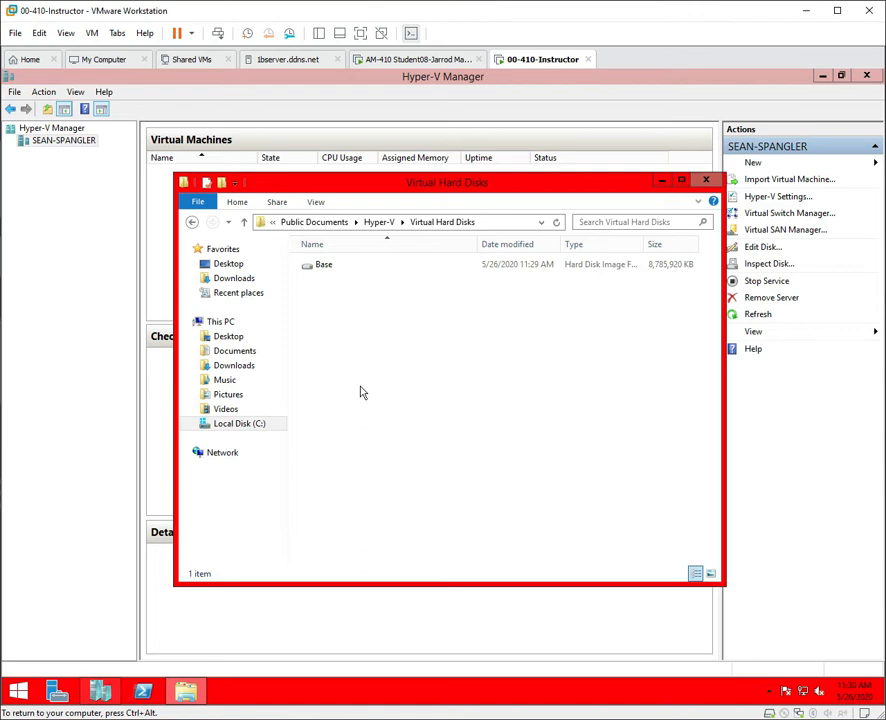
Set the Base disk image's Read-only attribute in its Properties, then close the folder window.
left_click(327, 266)
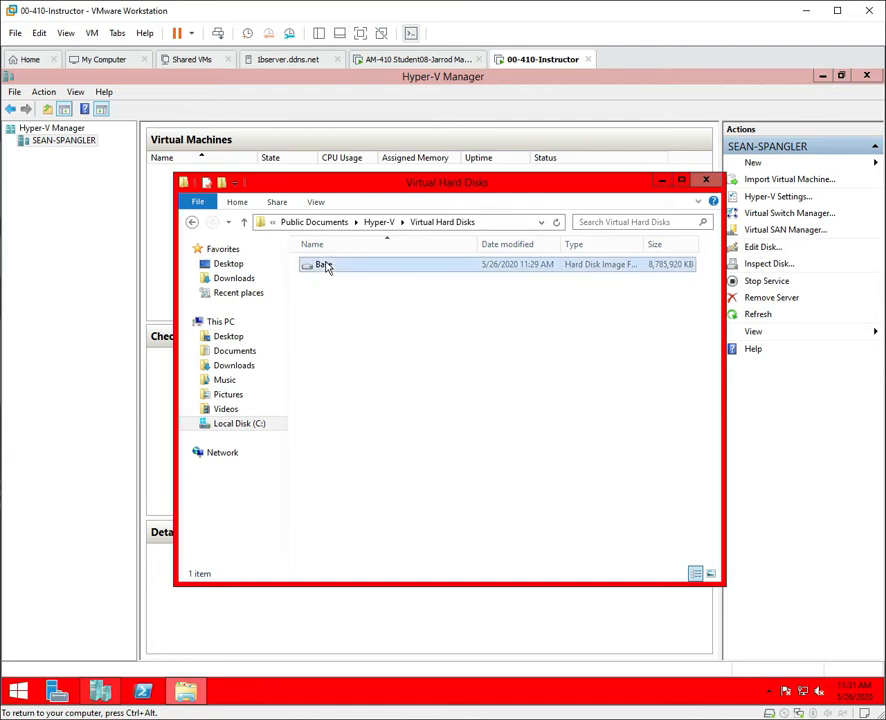
right_click(328, 267)
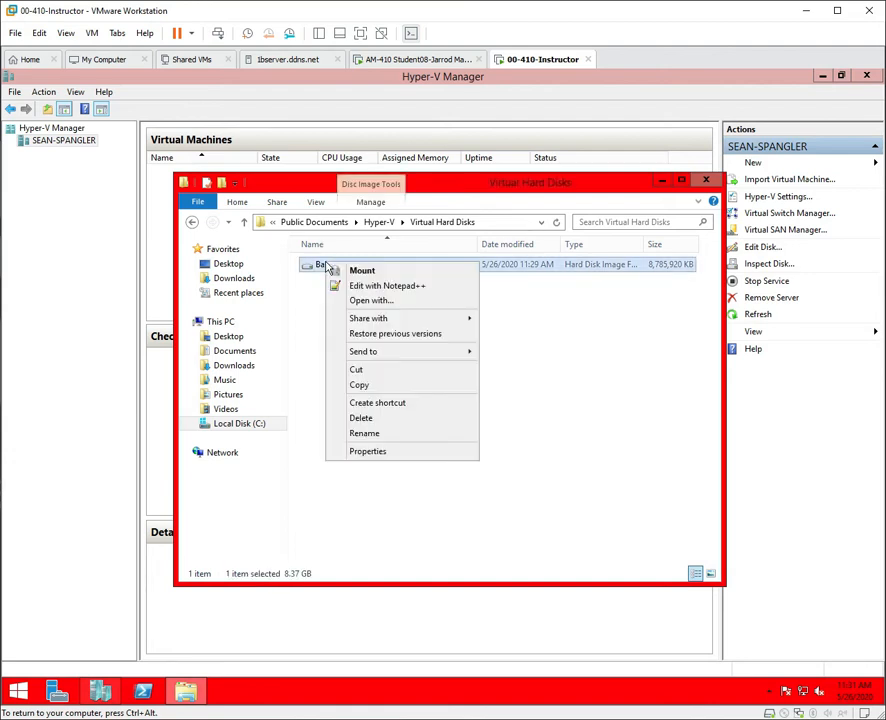
left_click(390, 452)
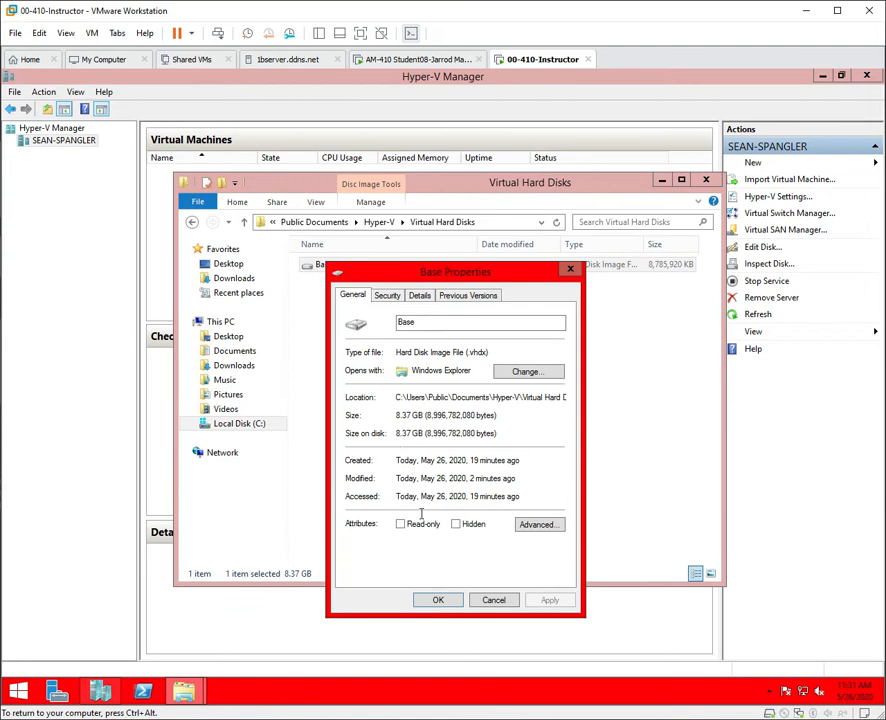
left_click(401, 524)
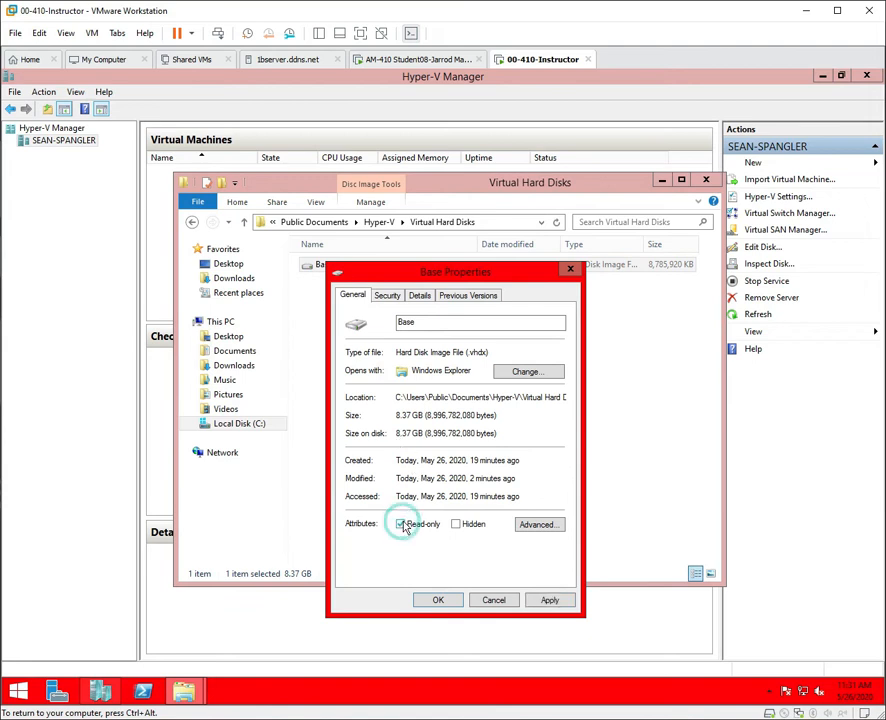
left_click(553, 601)
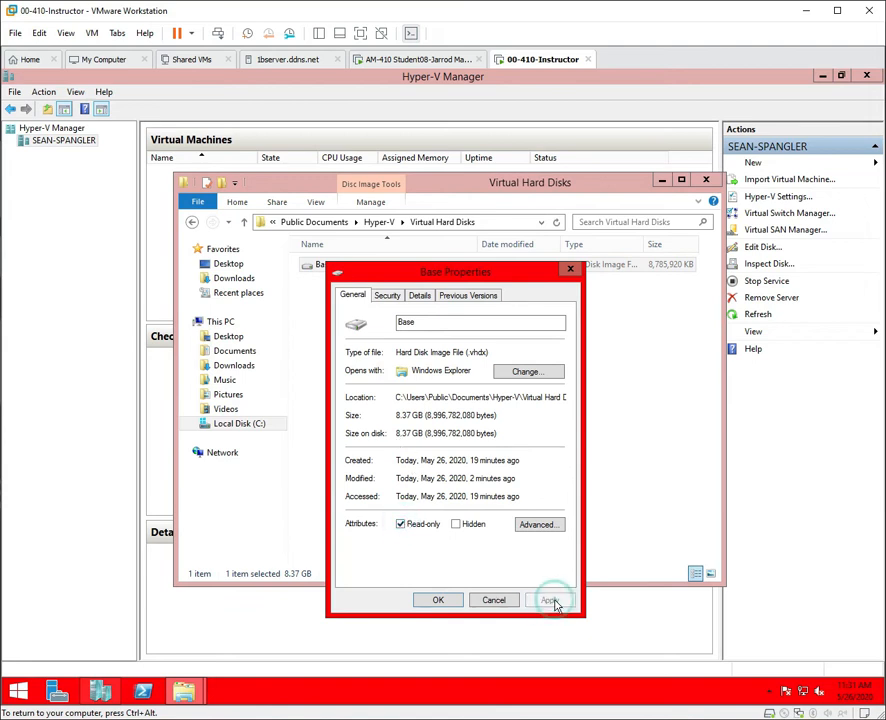
left_click(437, 600)
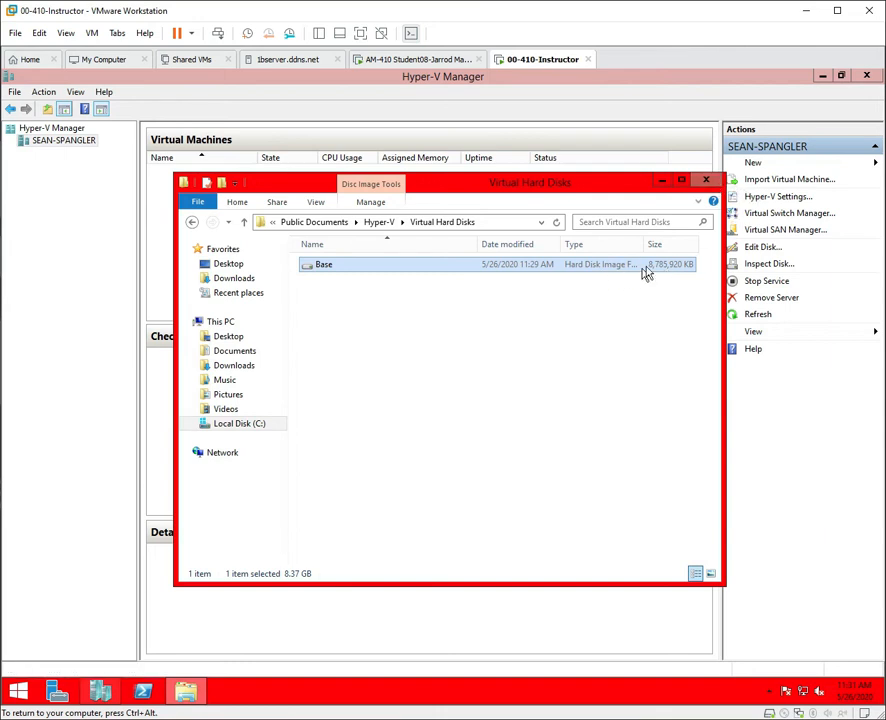
left_click(706, 183)
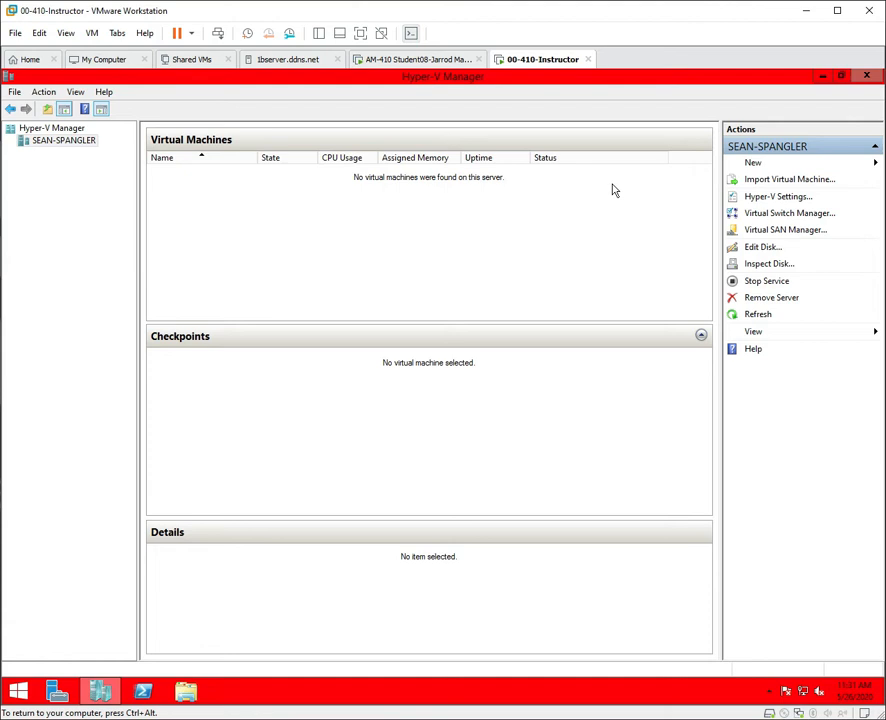
Start a new Generation 2 VM named with the user's name prefix followed by DC1.
left_click(769, 169)
left_click(800, 165)
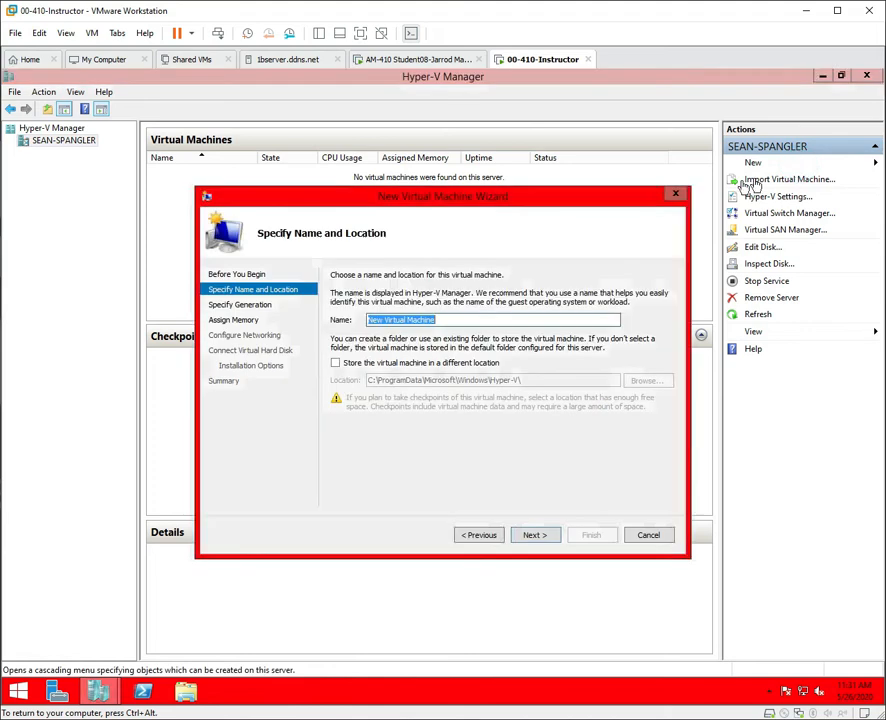
type("S")
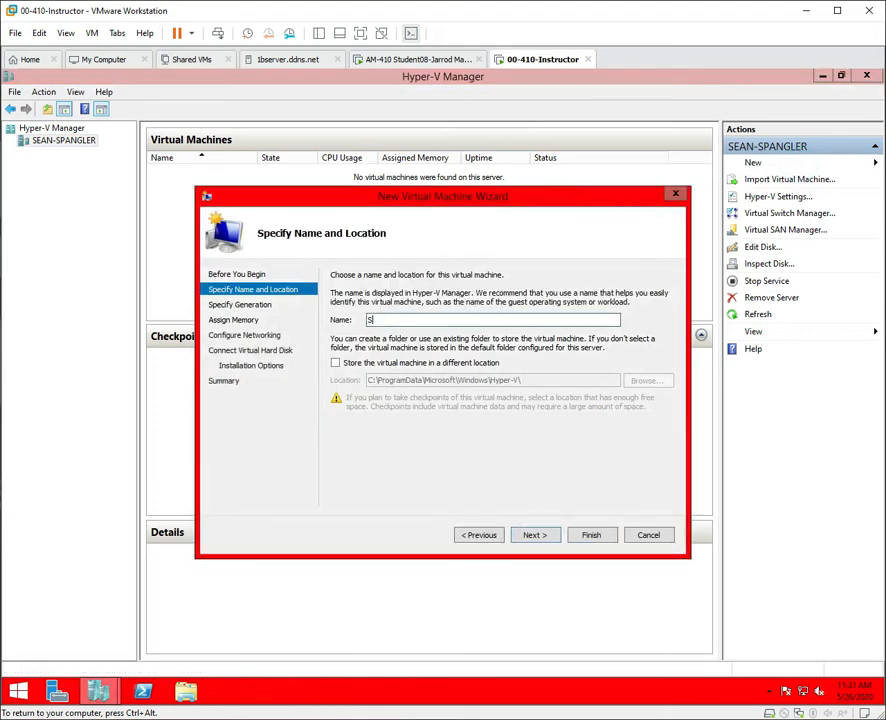
type("ean-Spangler-")
type("DC1")
left_click(545, 537)
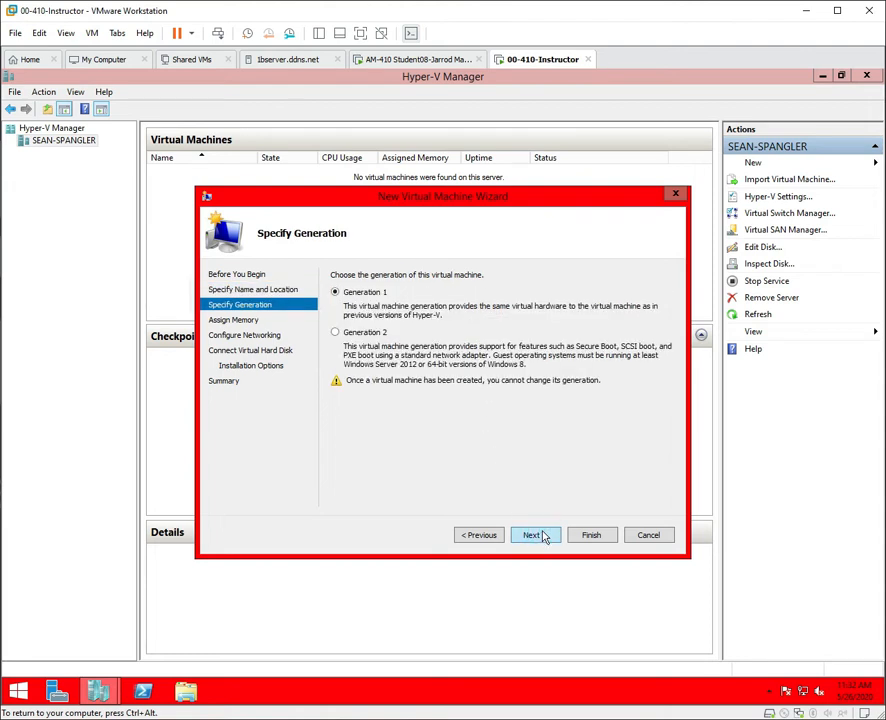
left_click(340, 333)
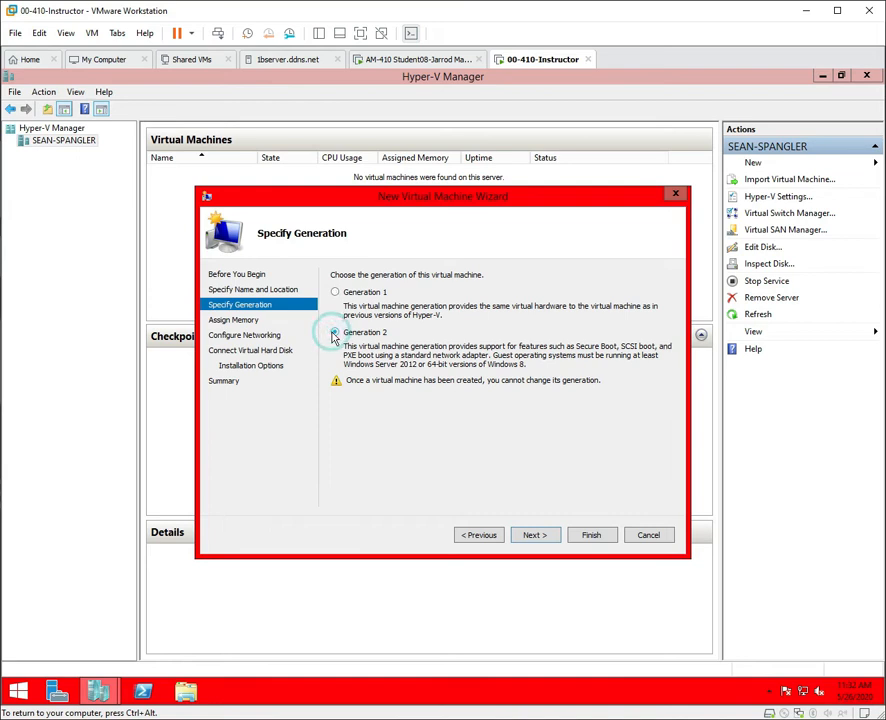
left_click(530, 536)
Set DC1's startup memory to 1024 MB with Dynamic Memory enabled.
key("Right")
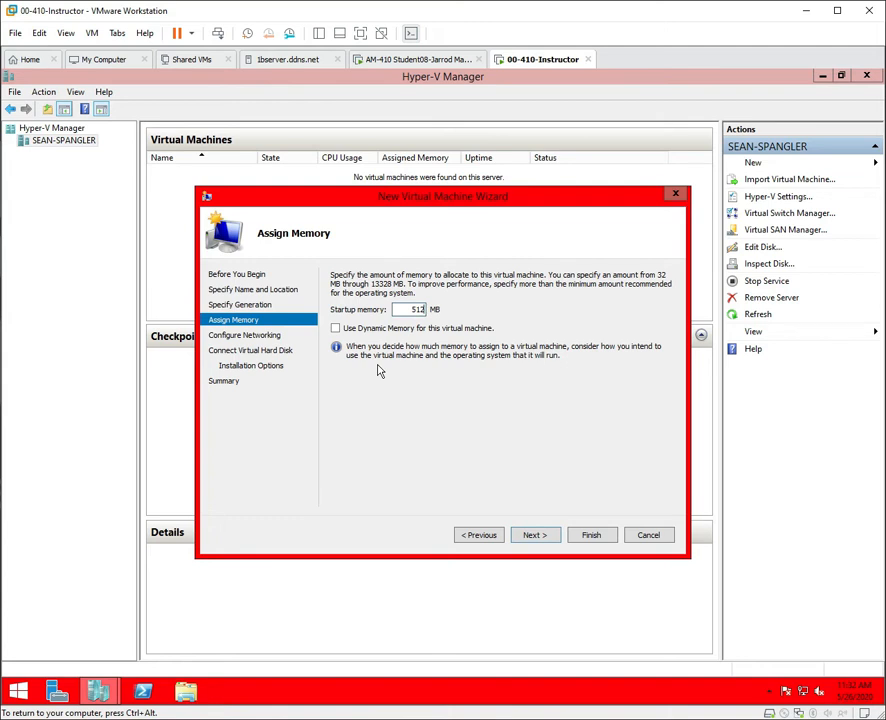
key("BackSpace")
key("BackSpace")
key("BackSpace")
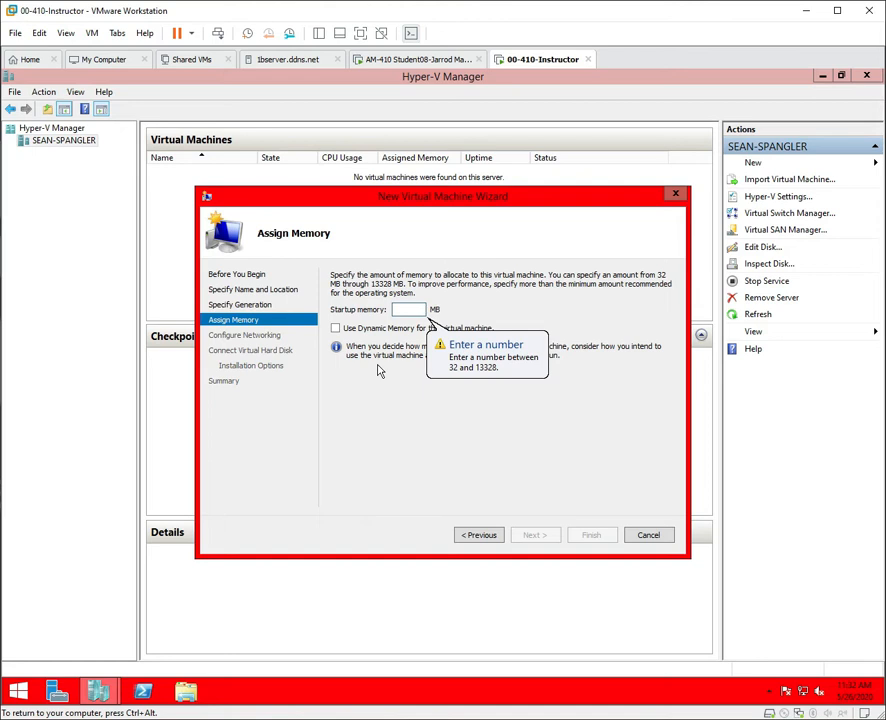
type("1024")
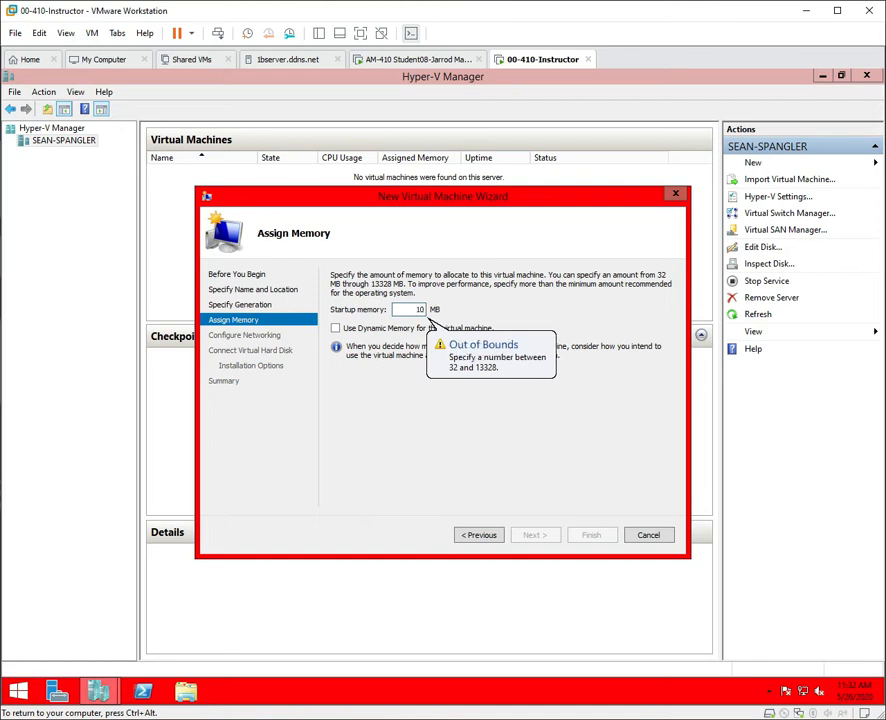
left_click(336, 329)
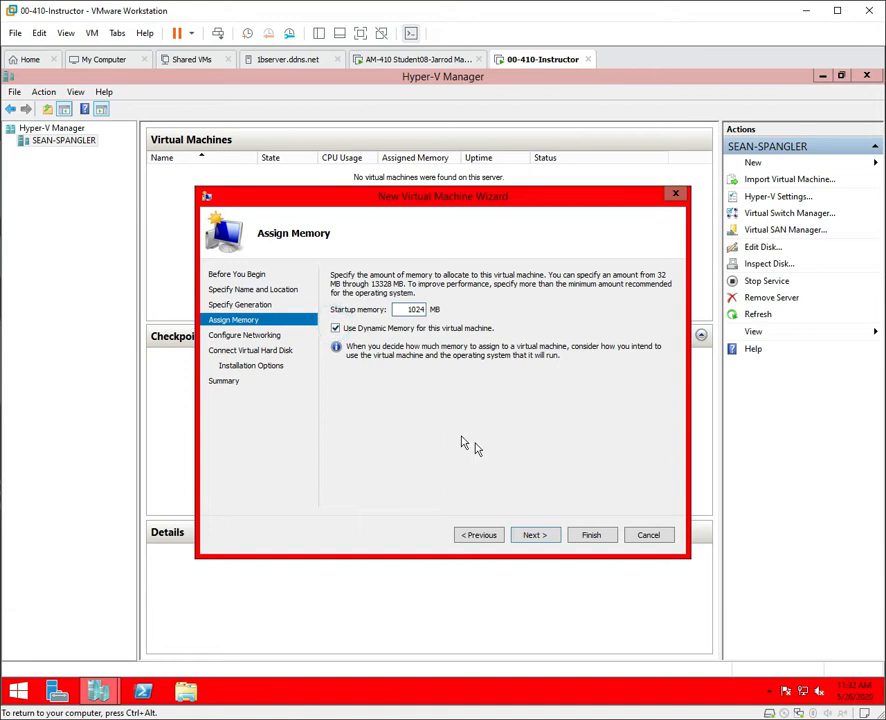
left_click(545, 537)
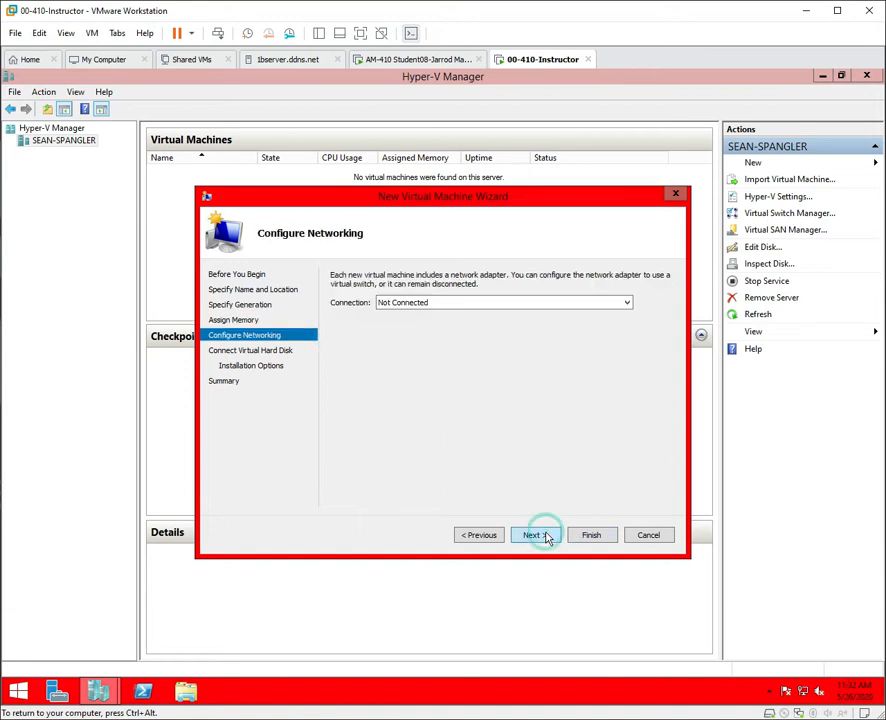
Connect DC1 to the Intel virtual switch, defer the hard disk, and finish creating the VM.
left_click(492, 303)
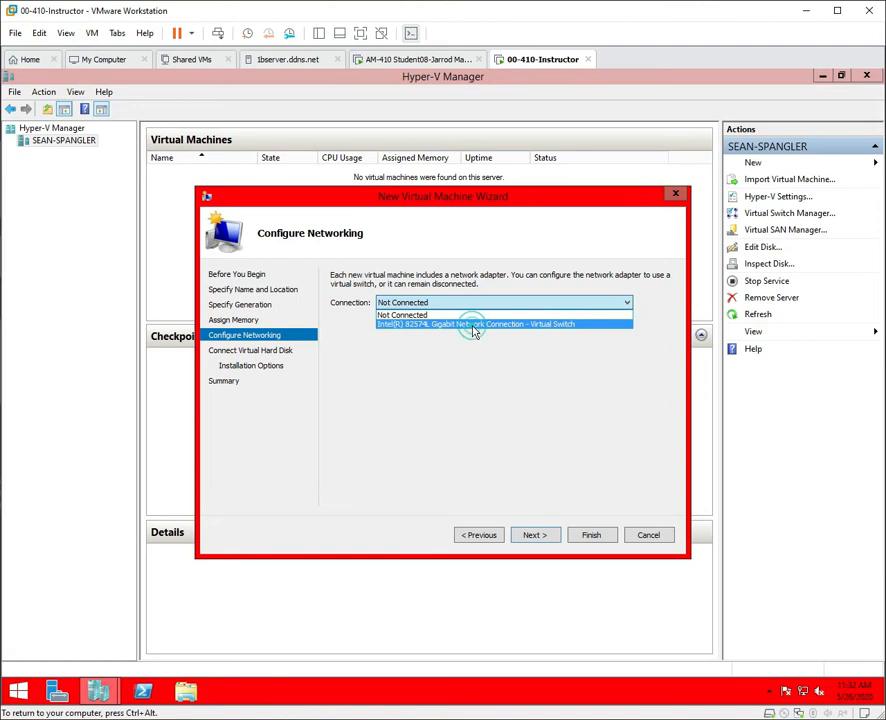
left_click(470, 324)
left_click(544, 540)
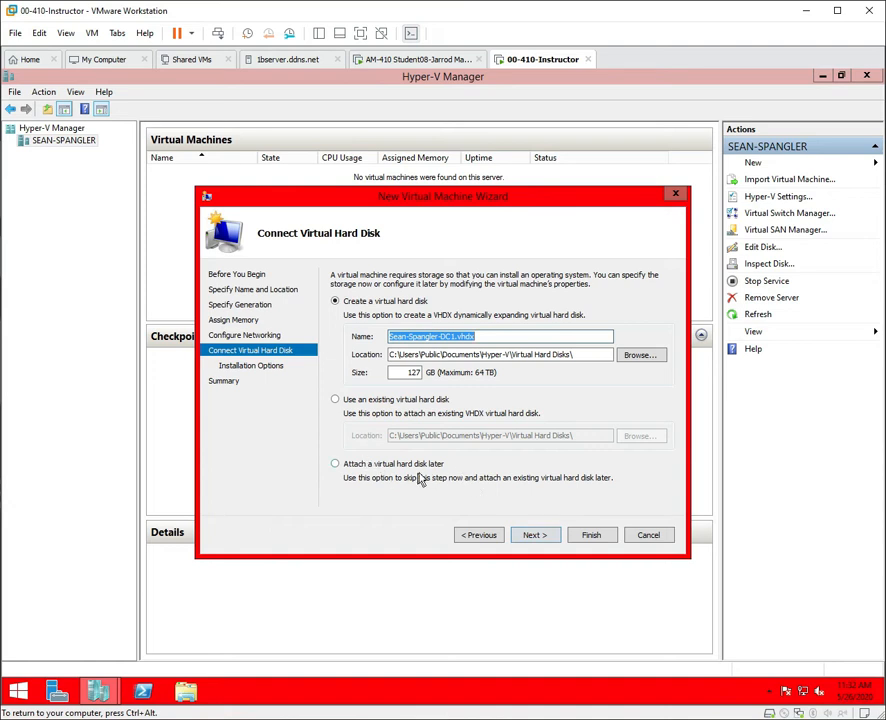
left_click(335, 463)
left_click(535, 536)
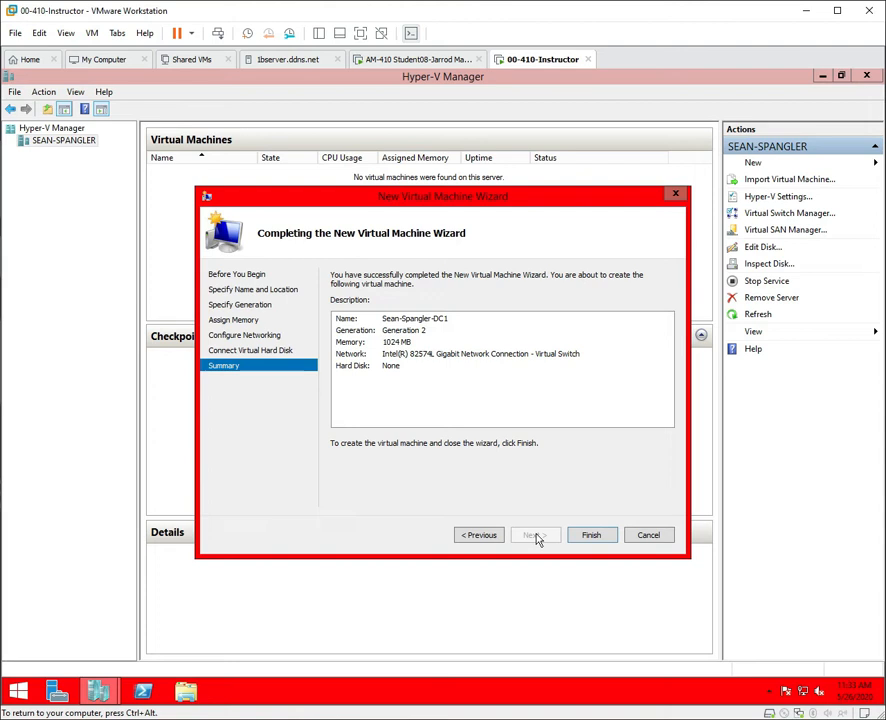
left_click(584, 541)
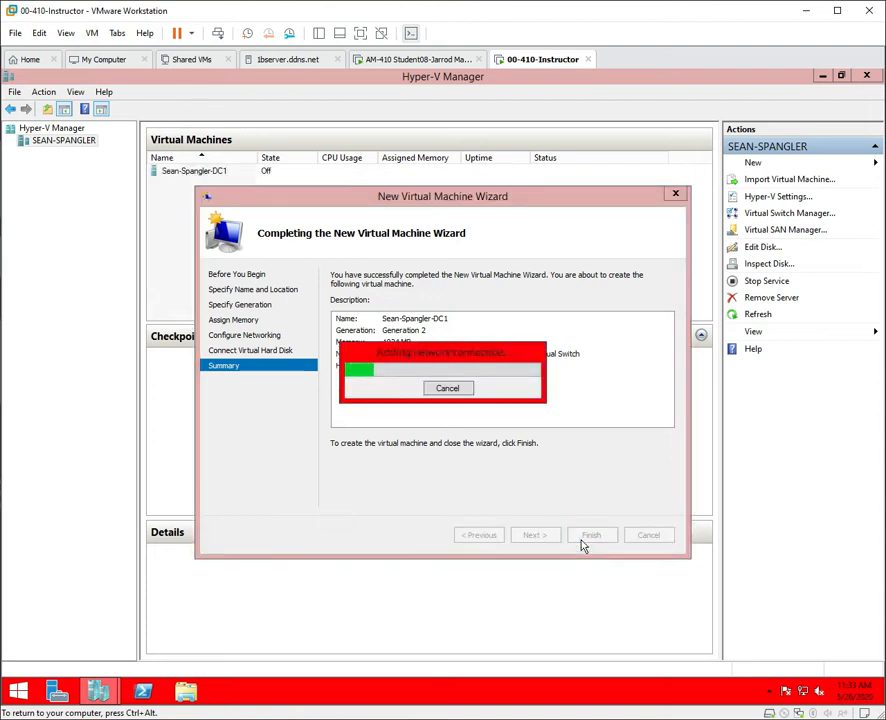
Connect to DC1's console and start the VM, which begins a PXE boot over IPv4.
right_click(212, 173)
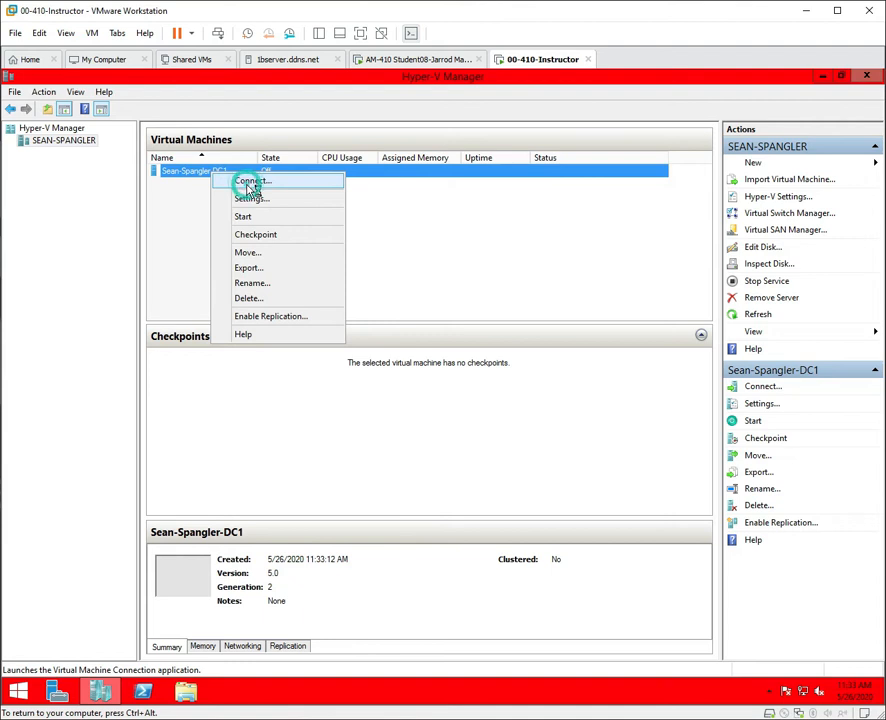
left_click(247, 182)
left_click(193, 216)
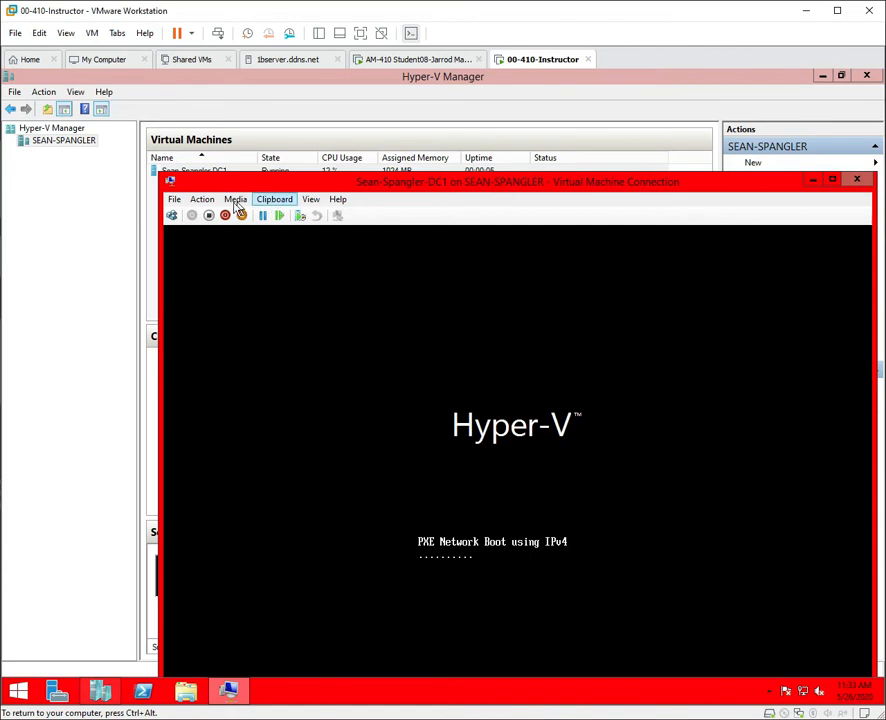
Turn off DC1 via Action > Turn Off, confirm, and close its connection window.
left_click(203, 200)
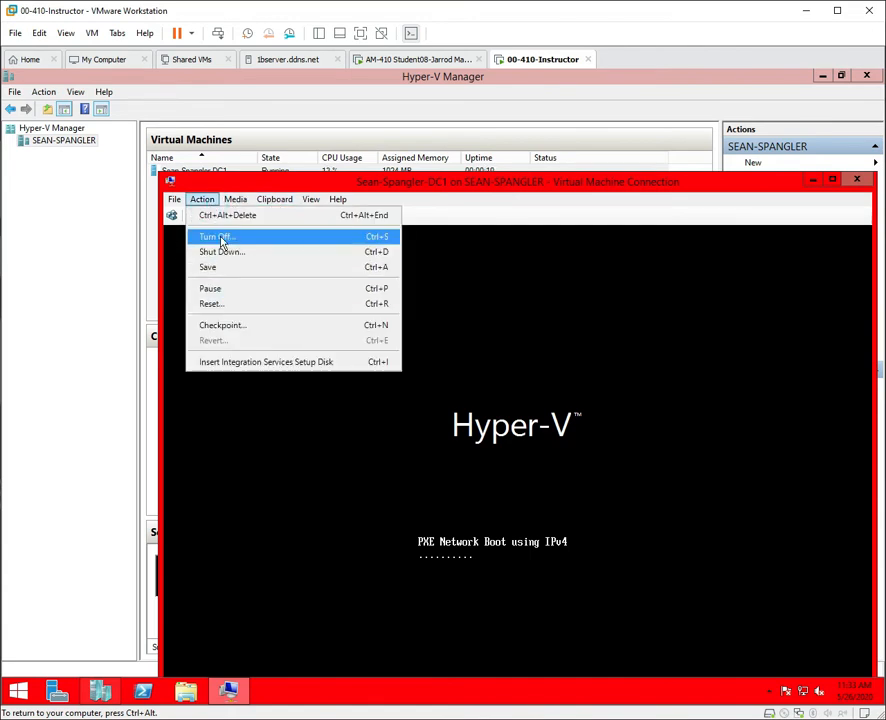
left_click(220, 237)
left_click(540, 504)
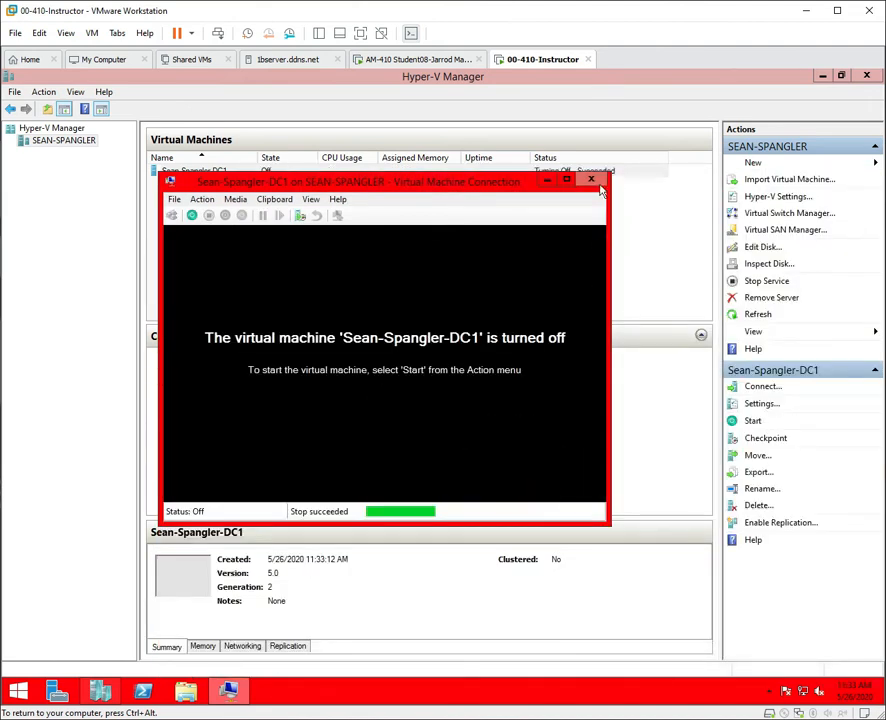
left_click(592, 181)
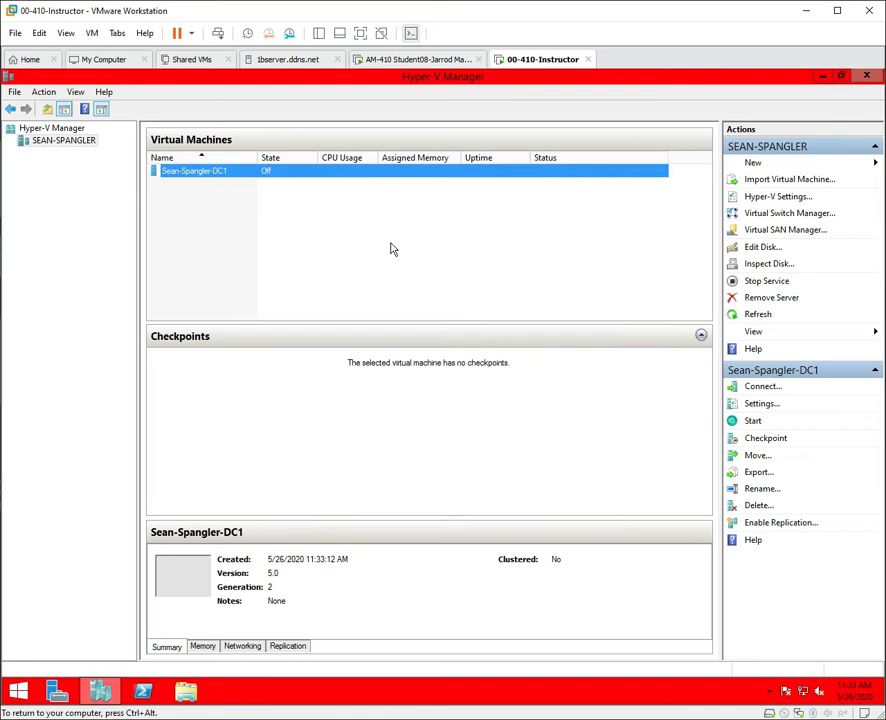
In DC1's Memory settings, change Maximum RAM from 1048576 to 1024 MB.
right_click(223, 171)
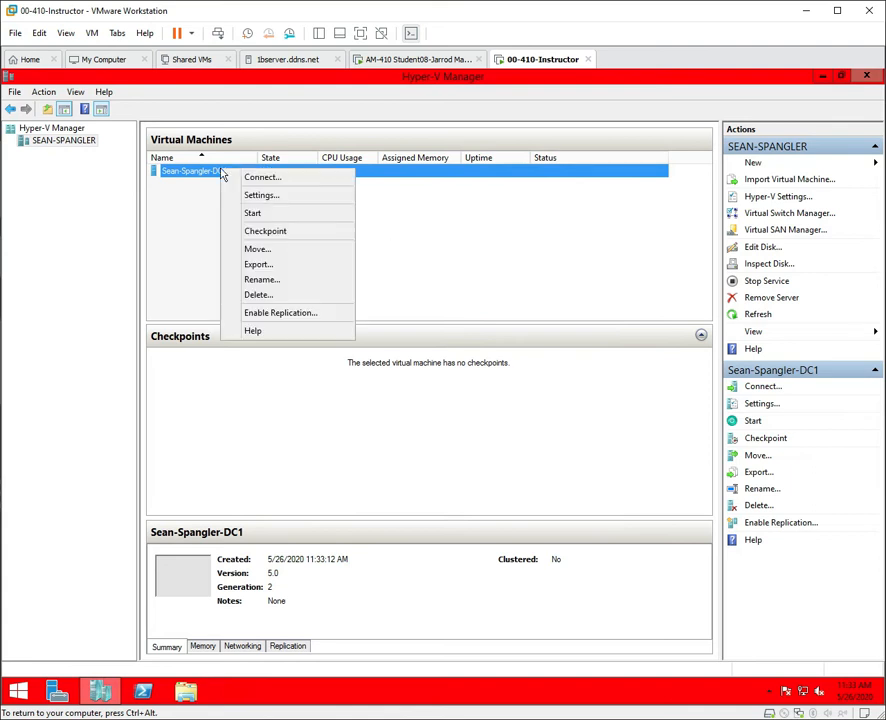
left_click(272, 196)
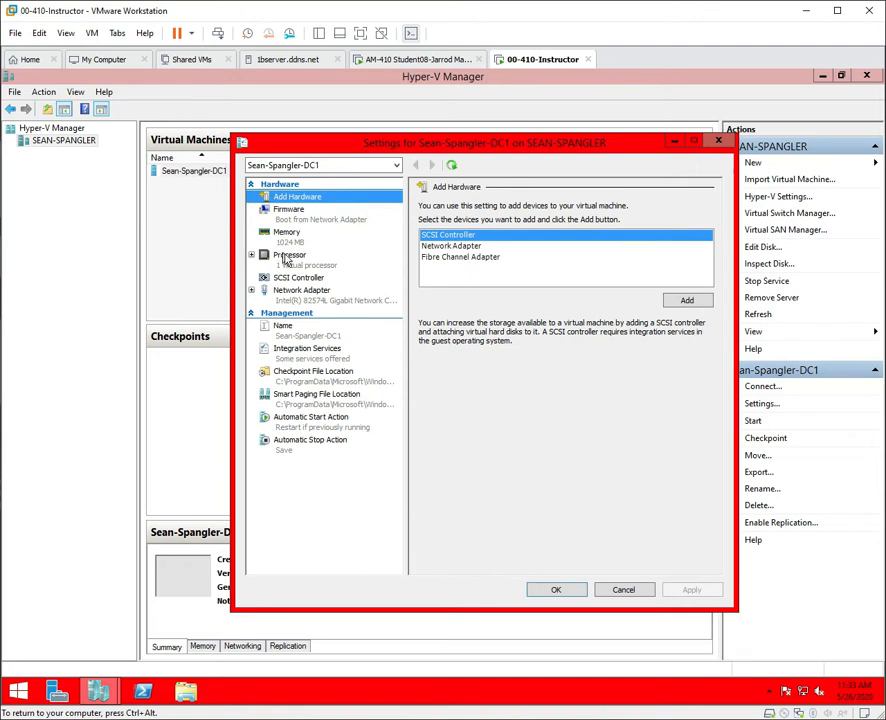
left_click(297, 235)
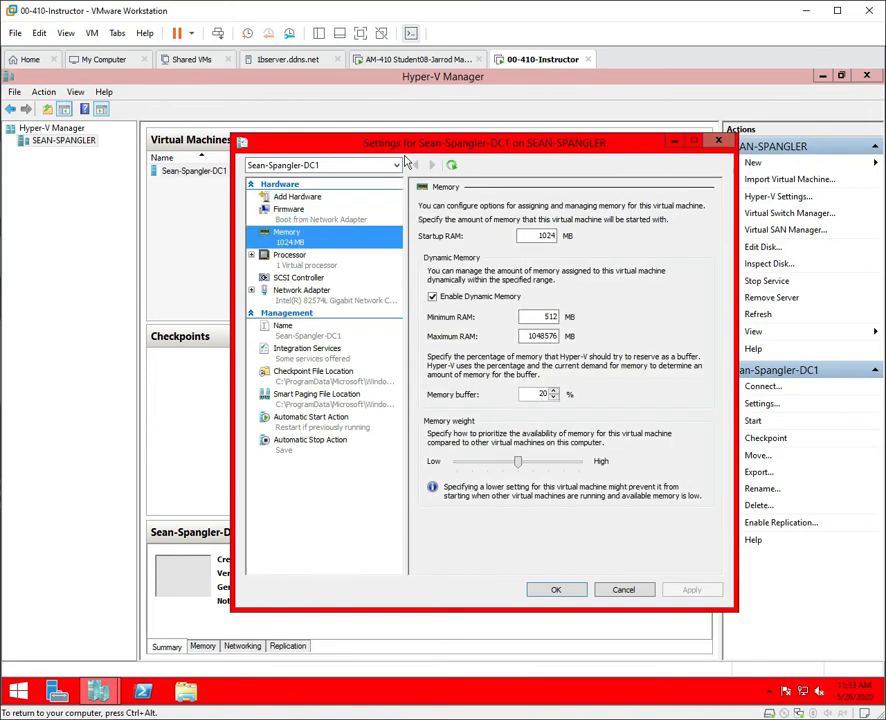
key("super+plus")
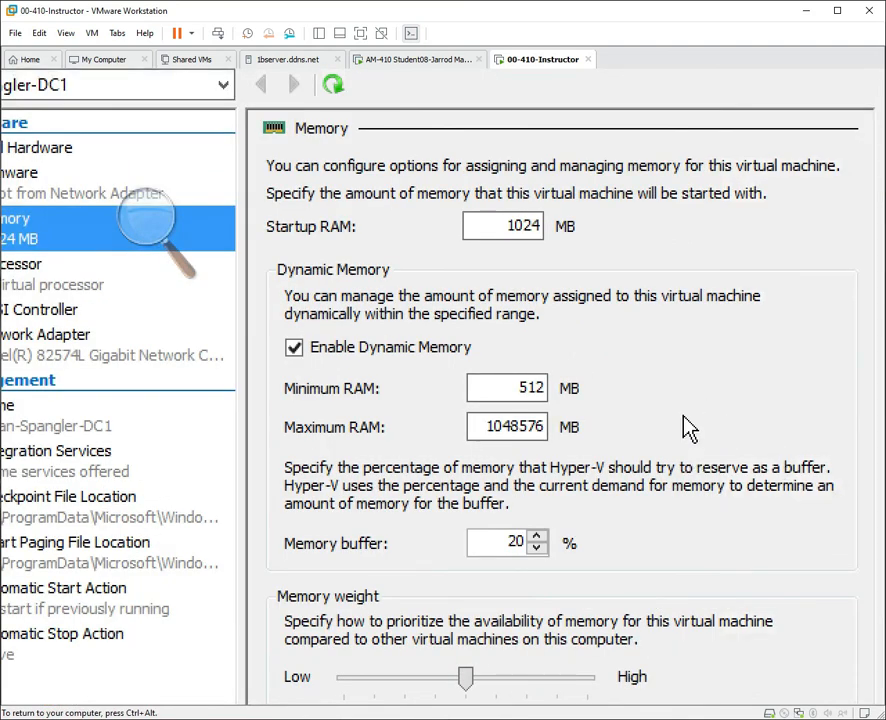
left_click(543, 437)
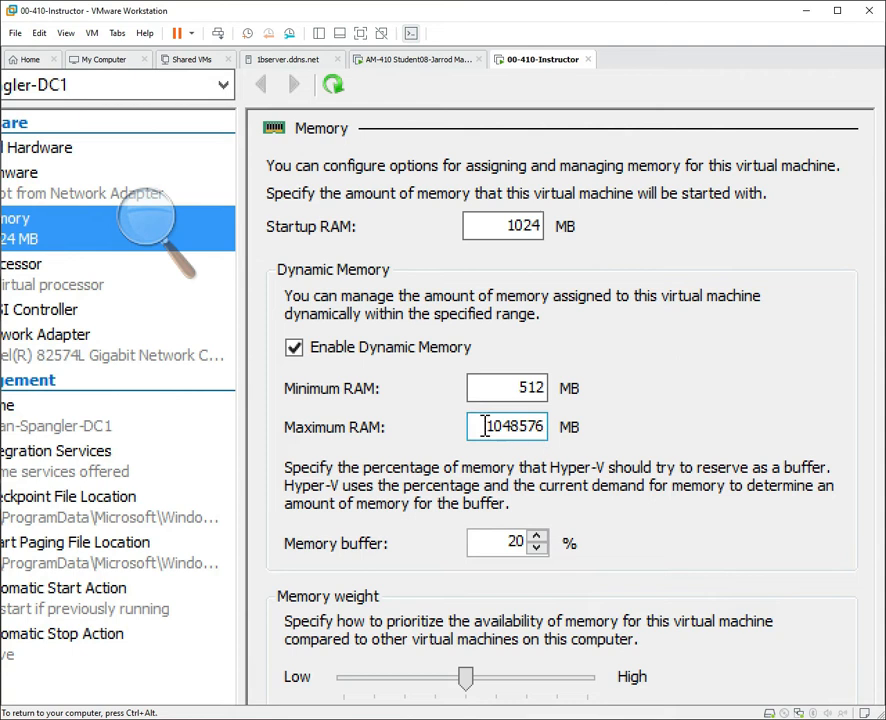
left_click_drag(486, 430, 547, 420)
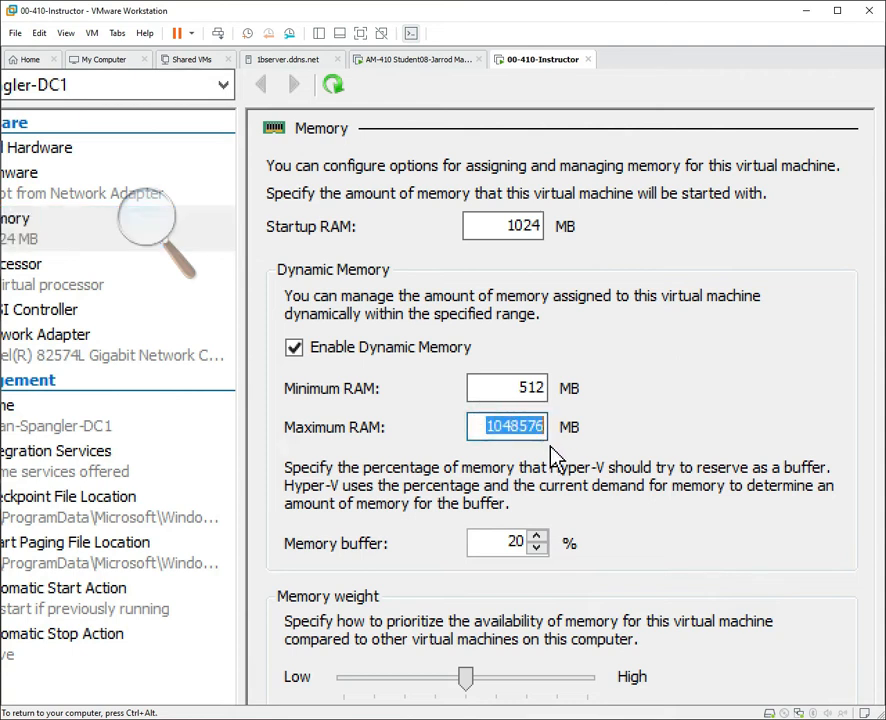
type("1024")
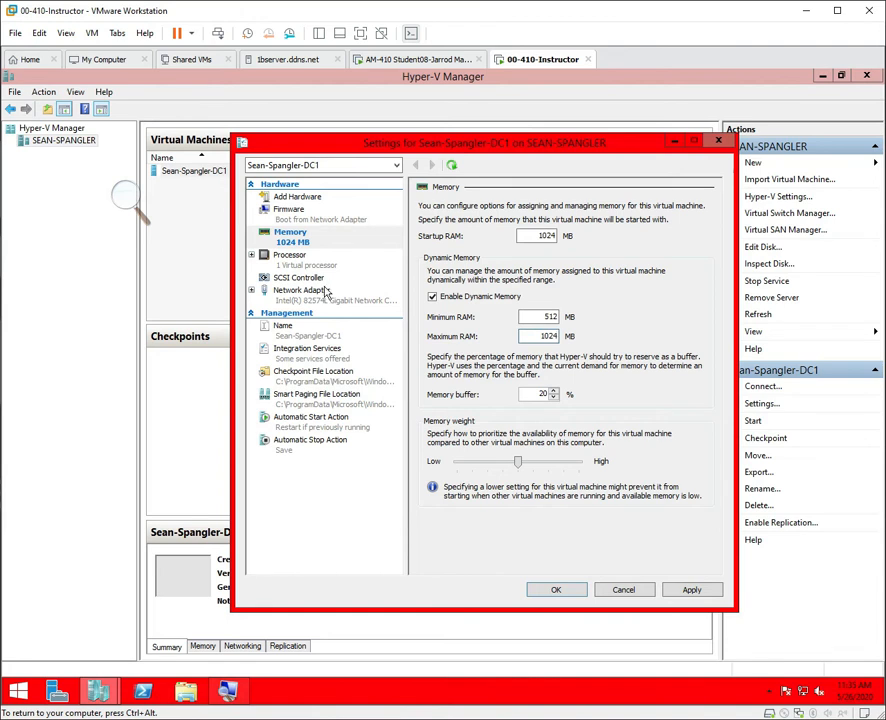
Add a hard drive to DC1's SCSI controller and launch the New Virtual Hard Disk Wizard.
left_click(311, 281)
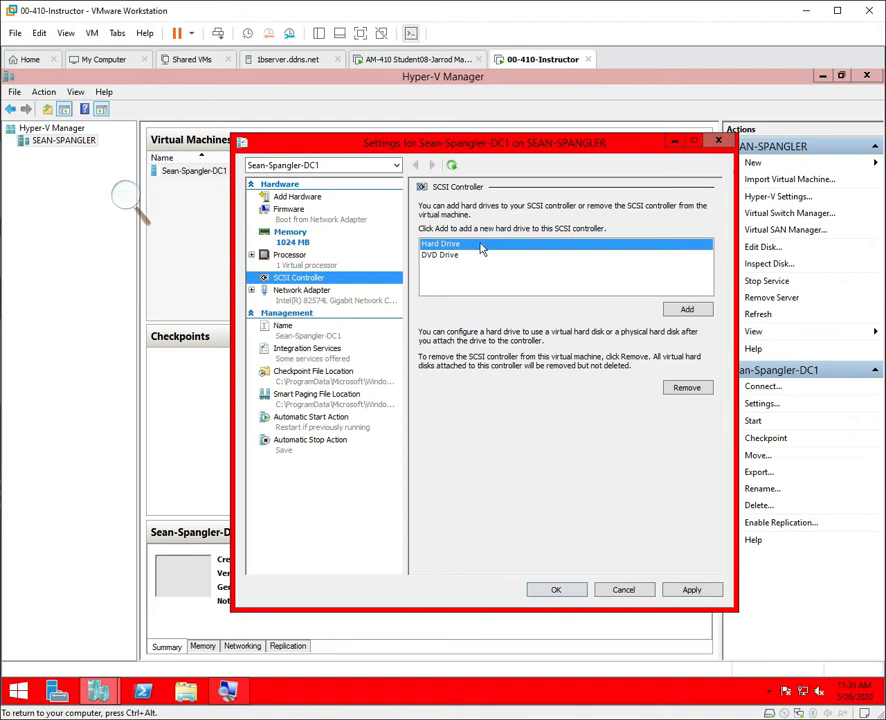
left_click(684, 311)
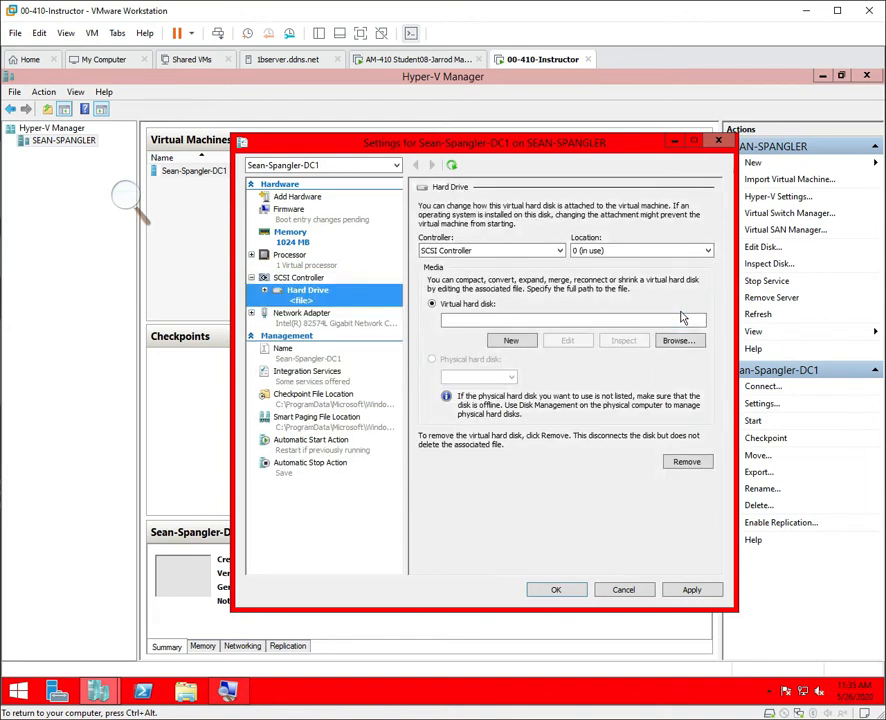
left_click(512, 343)
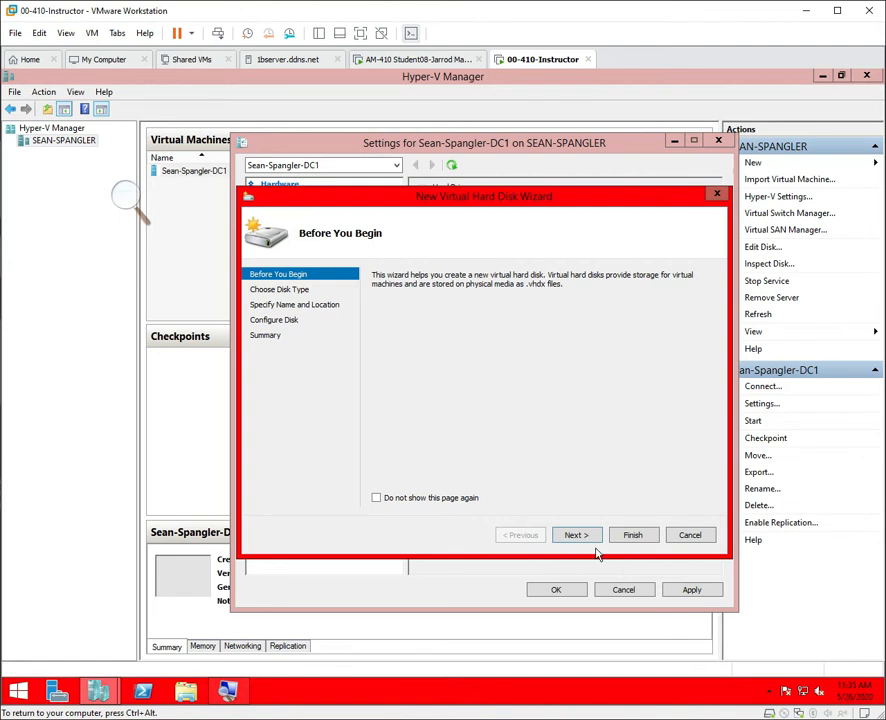
Choose Differencing as the new virtual hard disk's type.
left_click(389, 498)
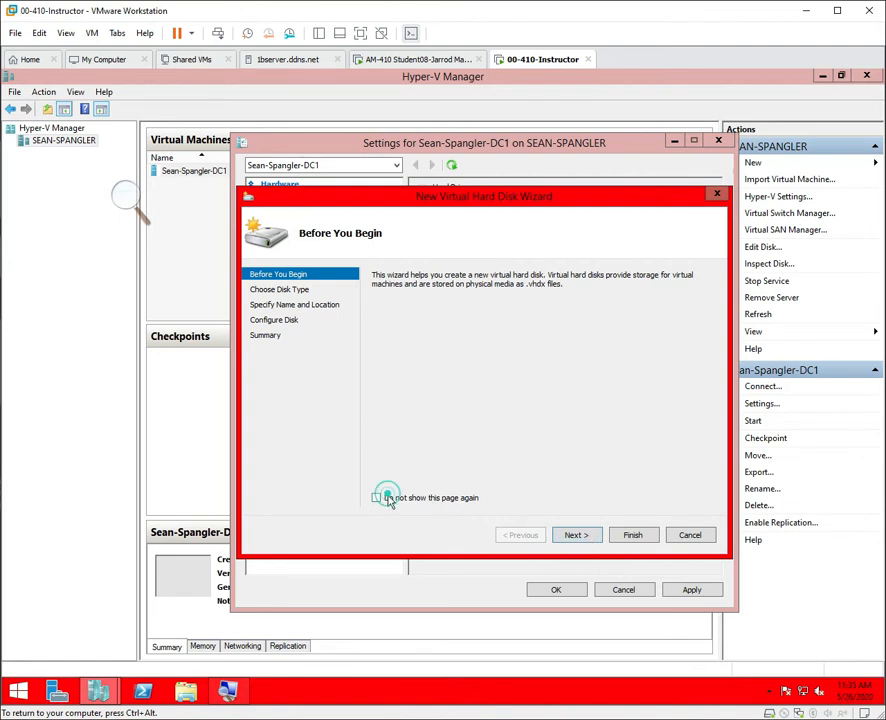
left_click(572, 543)
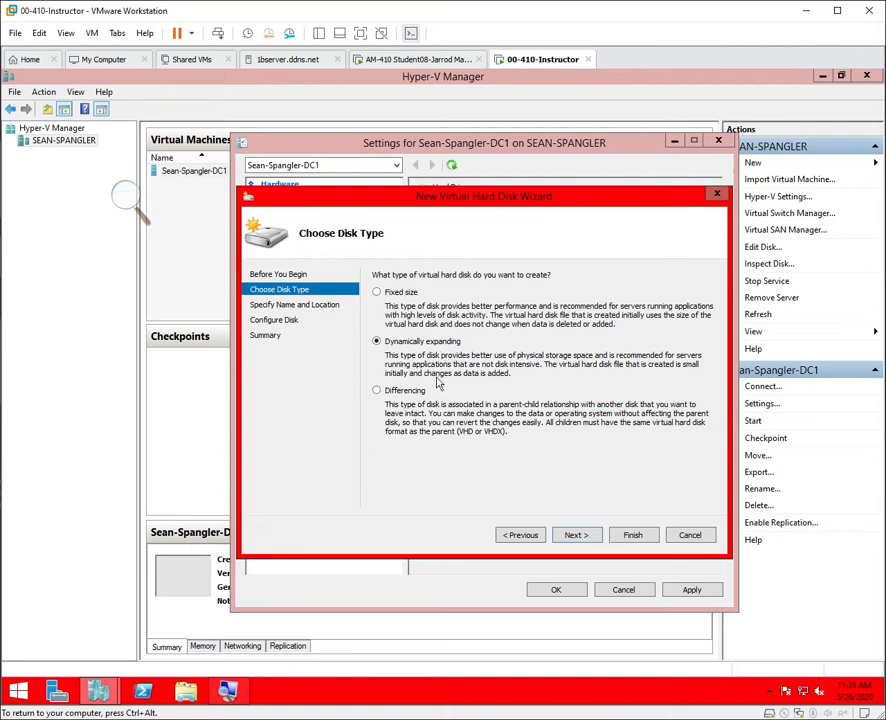
left_click(378, 393)
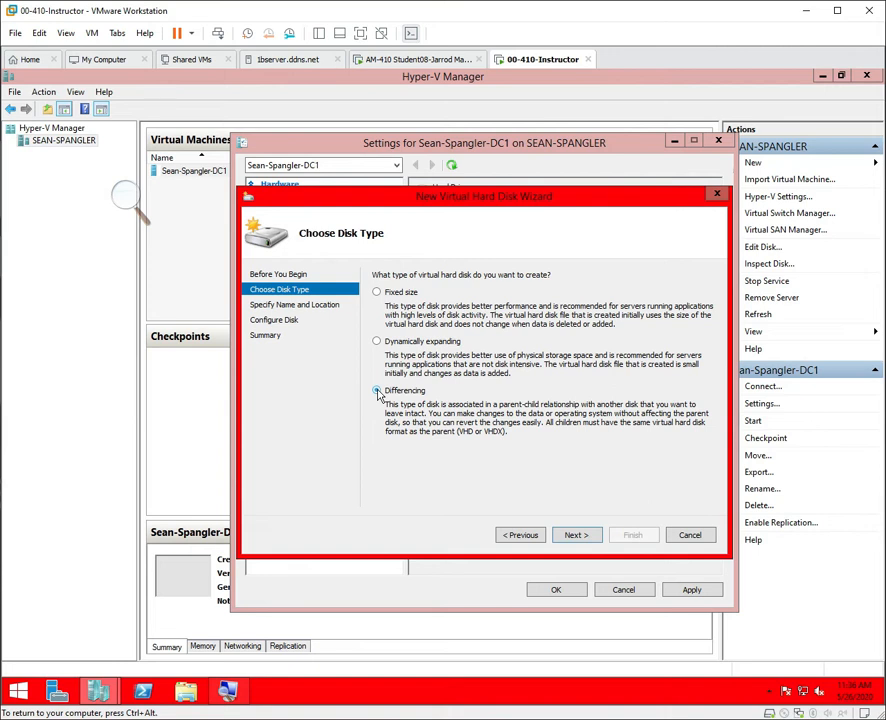
left_click(377, 391)
key("super+plus")
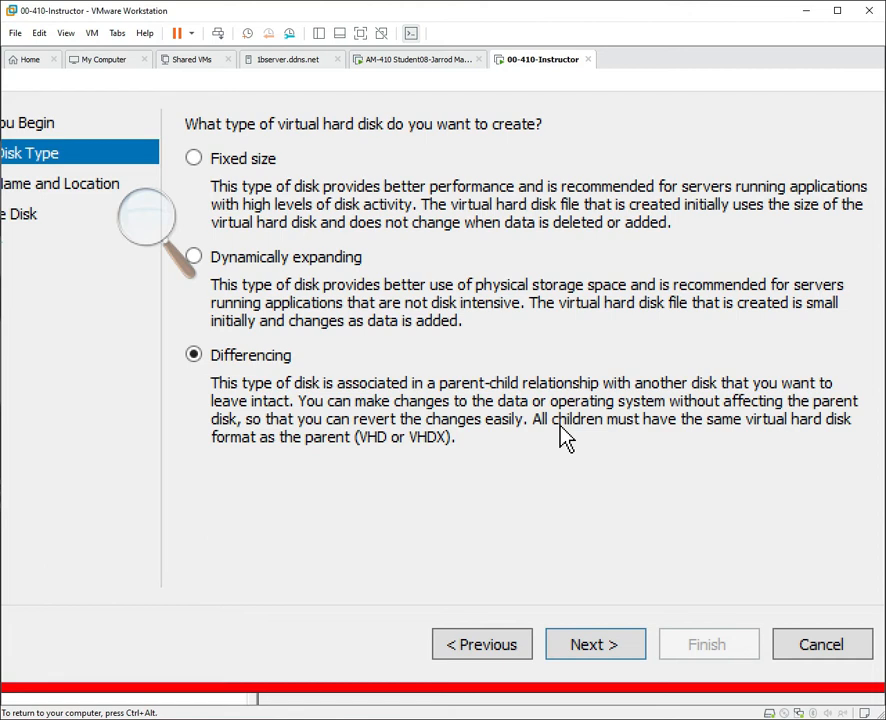
key("super+minus")
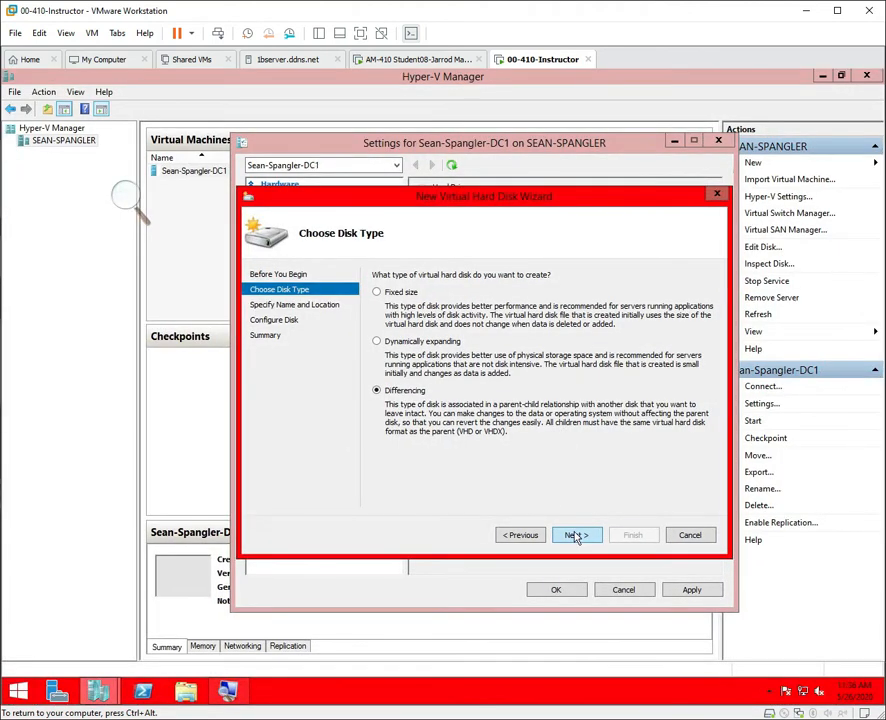
left_click(576, 540)
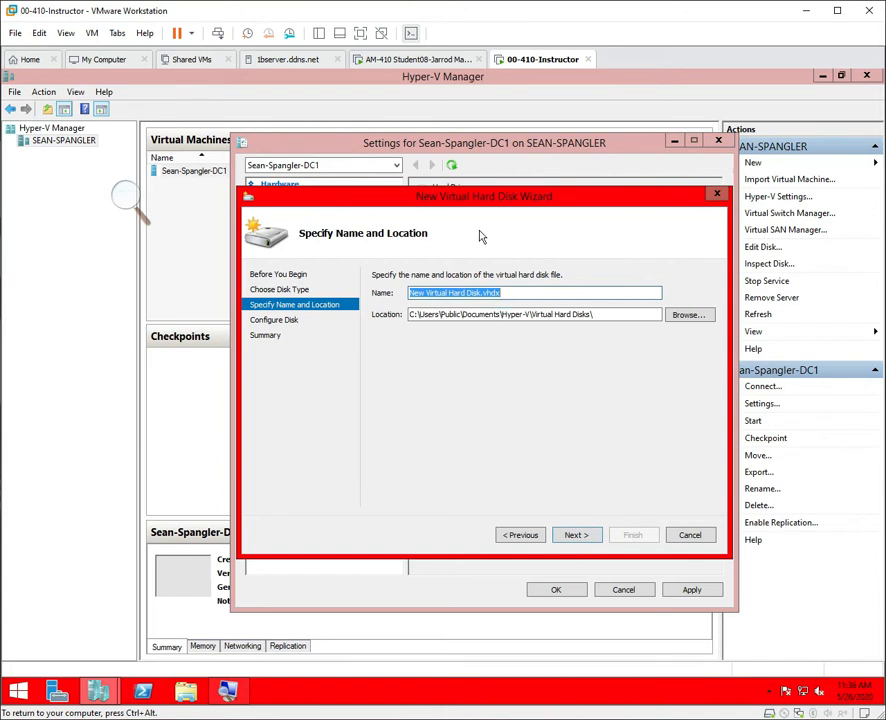
Name the differencing disk with the user's name prefix followed by DC1.
left_click(478, 292)
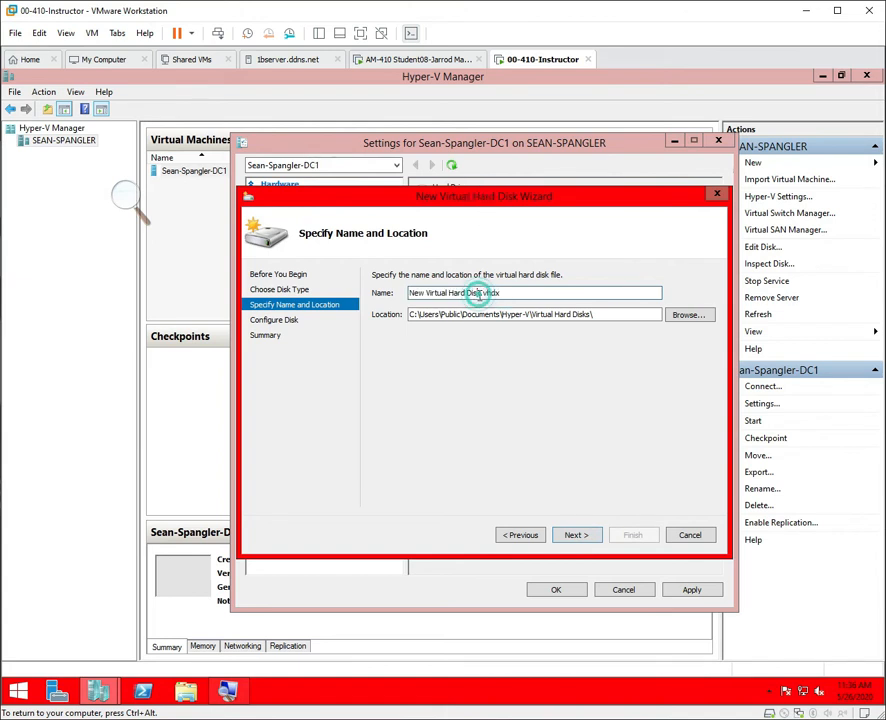
key("BackSpace")
key("BackSpace")
key("BackSpace")
key("BackSpace")
key("BackSpace")
key("BackSpace")
key("BackSpace")
key("BackSpace")
key("BackSpace")
key("BackSpace")
key("BackSpace")
key("BackSpace")
key("BackSpace")
key("BackSpace")
key("BackSpace")
key("BackSpace")
key("BackSpace")
key("BackSpace")
key("BackSpace")
key("BackSpace")
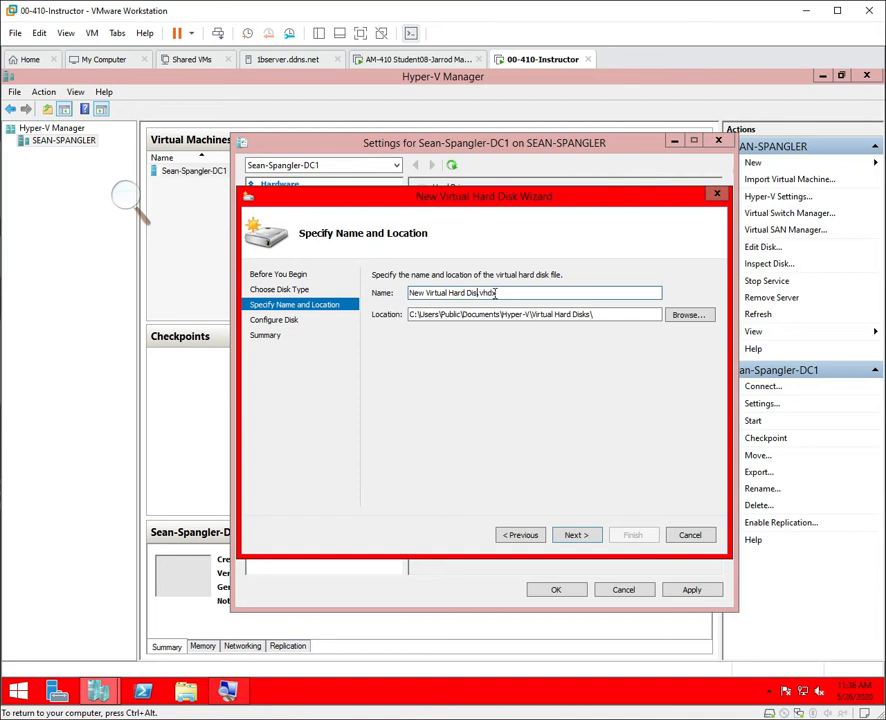
key("BackSpace")
type("Sean-Spangler-DC1")
left_click(577, 535)
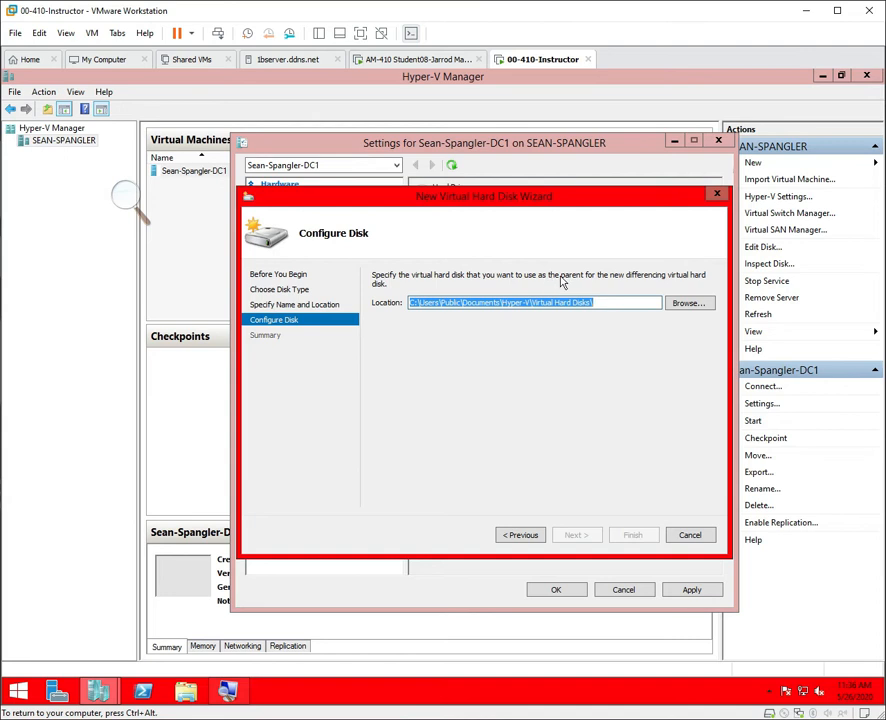
Pick Base.vhdx as the parent disk and finish creating DC1's differencing disk.
left_click(691, 303)
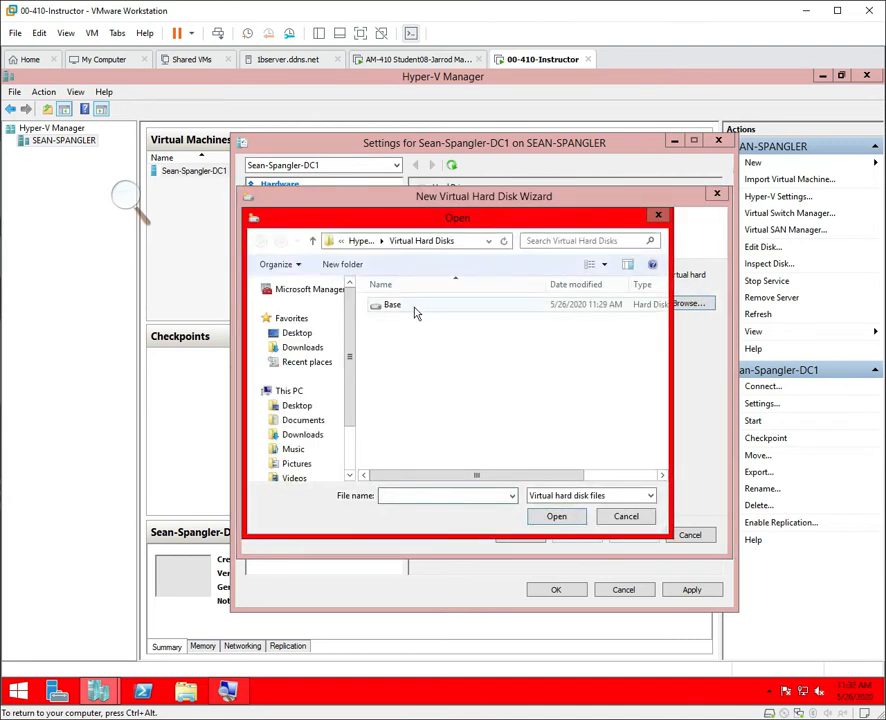
left_click(417, 312)
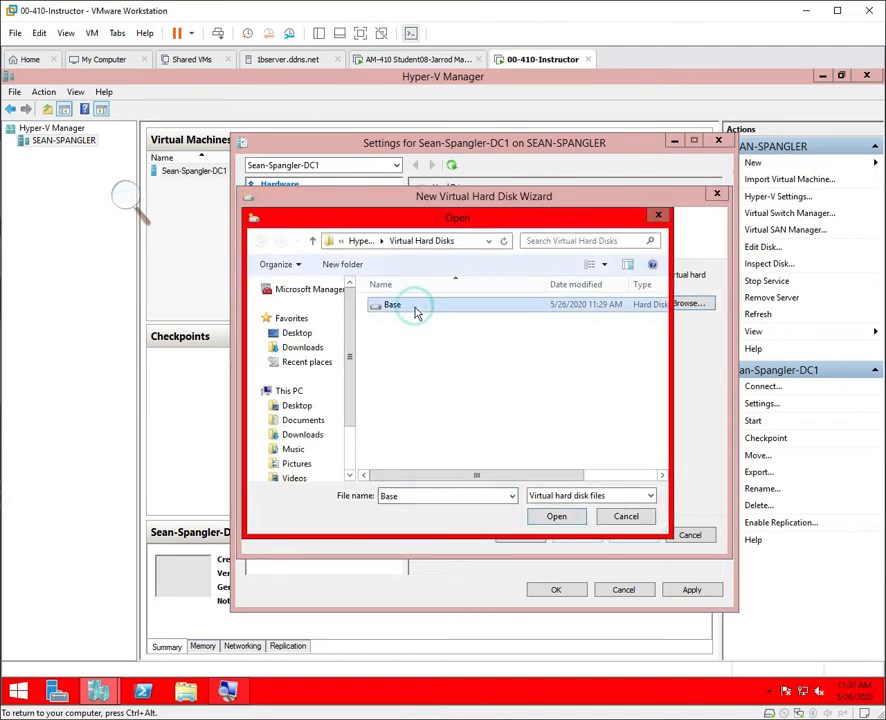
left_click(555, 517)
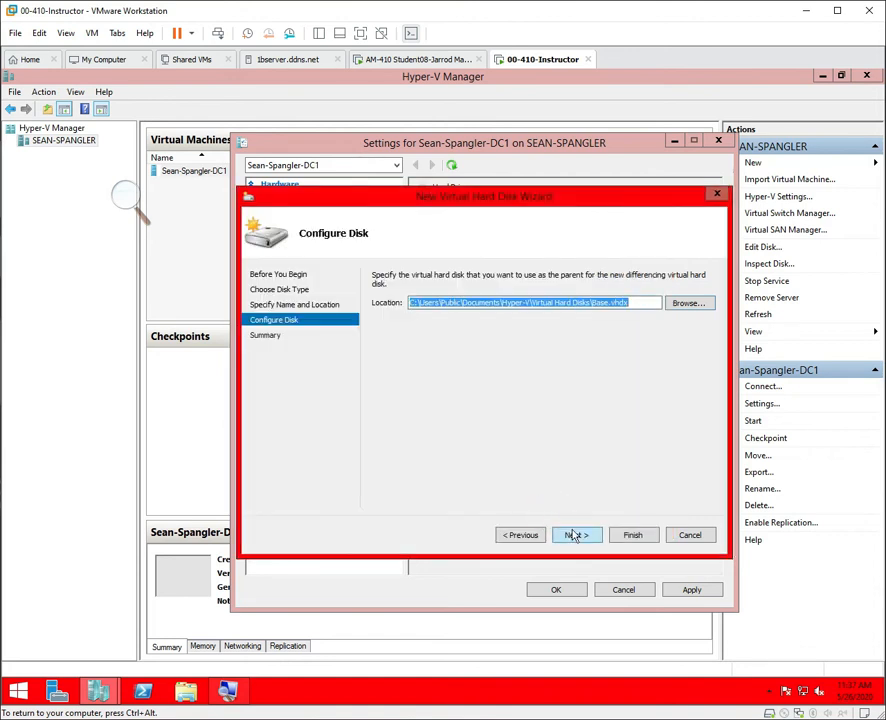
left_click(578, 537)
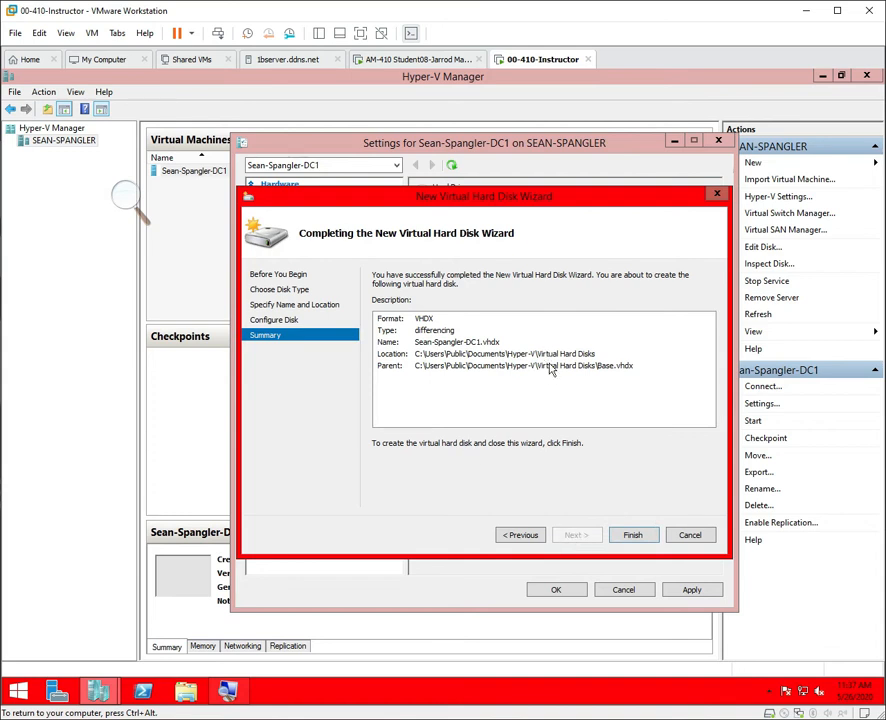
left_click(632, 534)
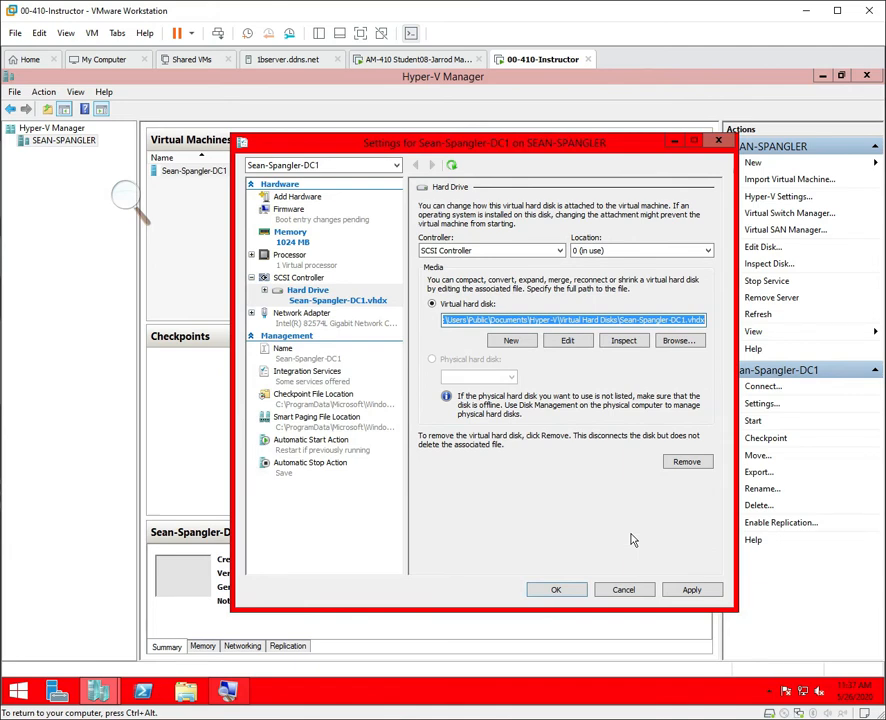
Apply DC1's hard drive settings, move Hard Drive above the network adapter in Firmware, and save.
key("super+plus")
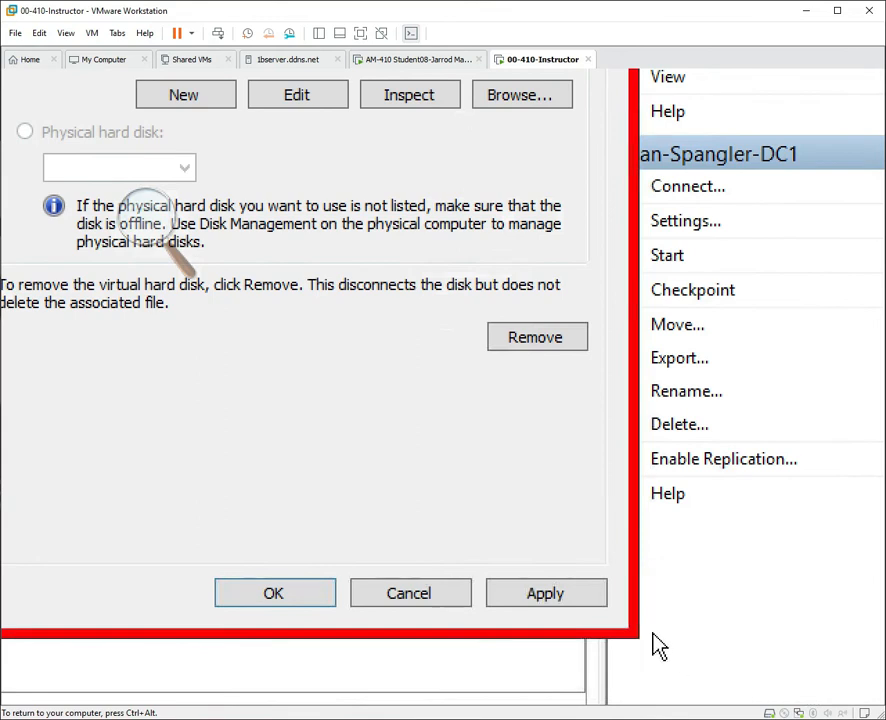
left_click(604, 609)
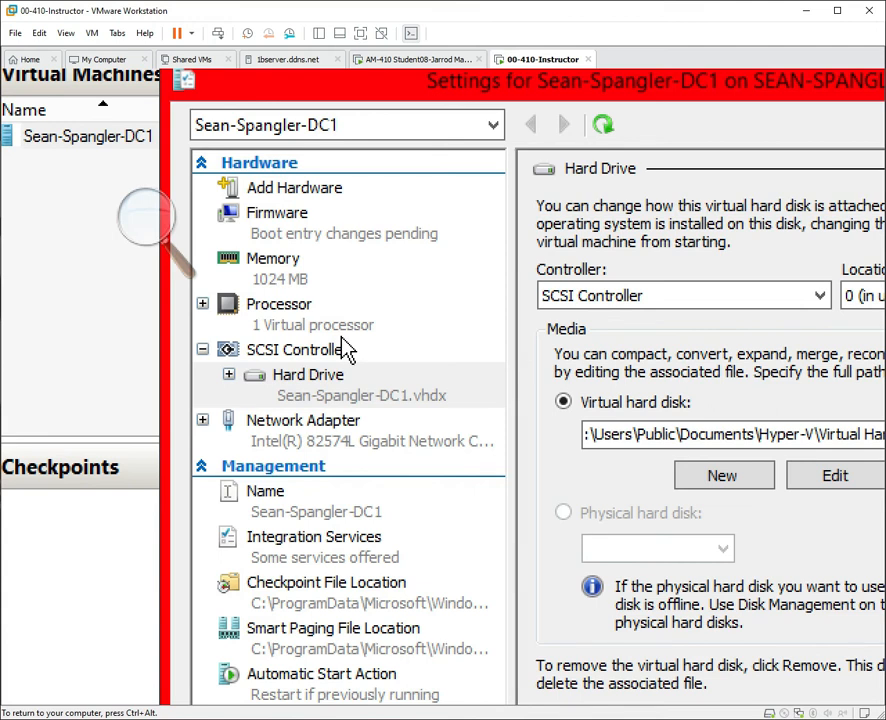
left_click(360, 220)
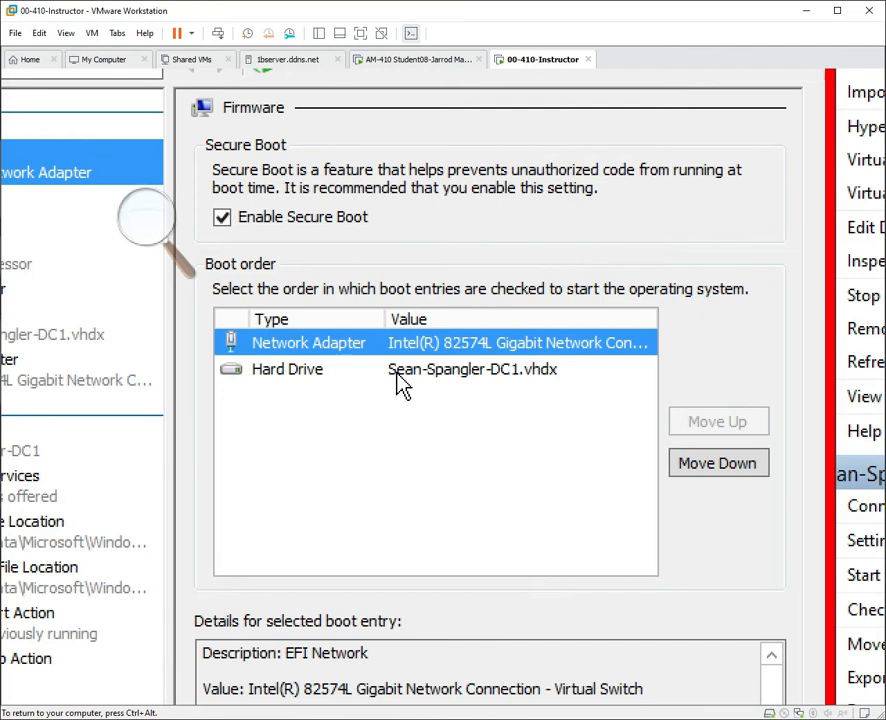
left_click(398, 370)
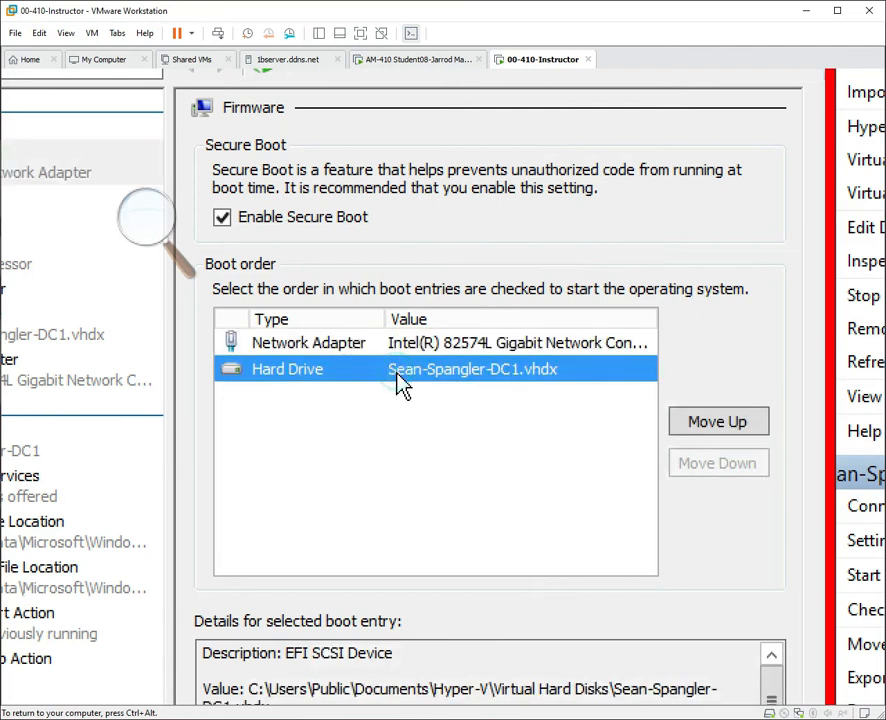
left_click(684, 424)
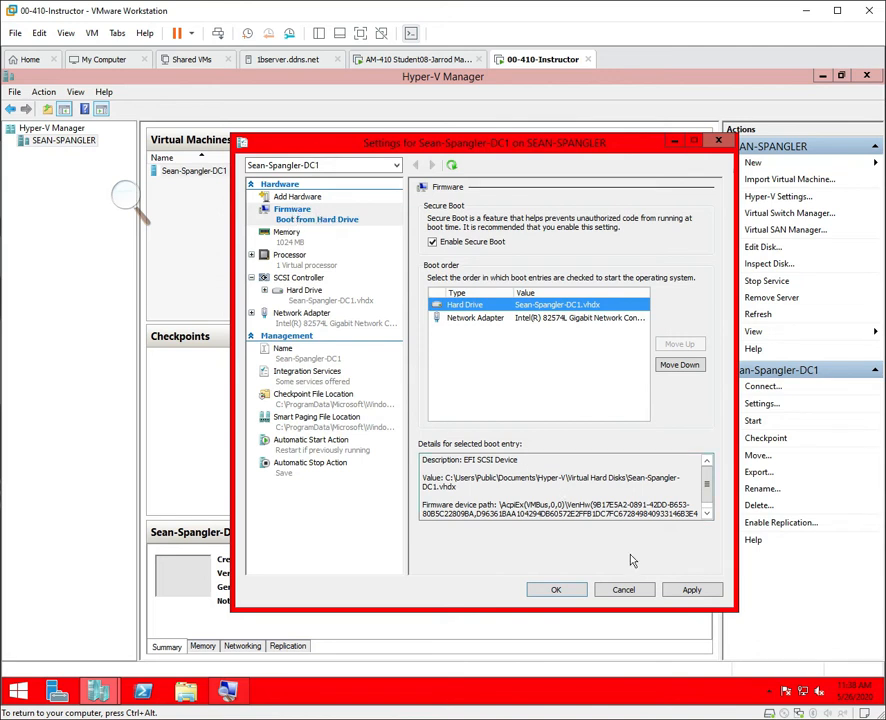
left_click(690, 591)
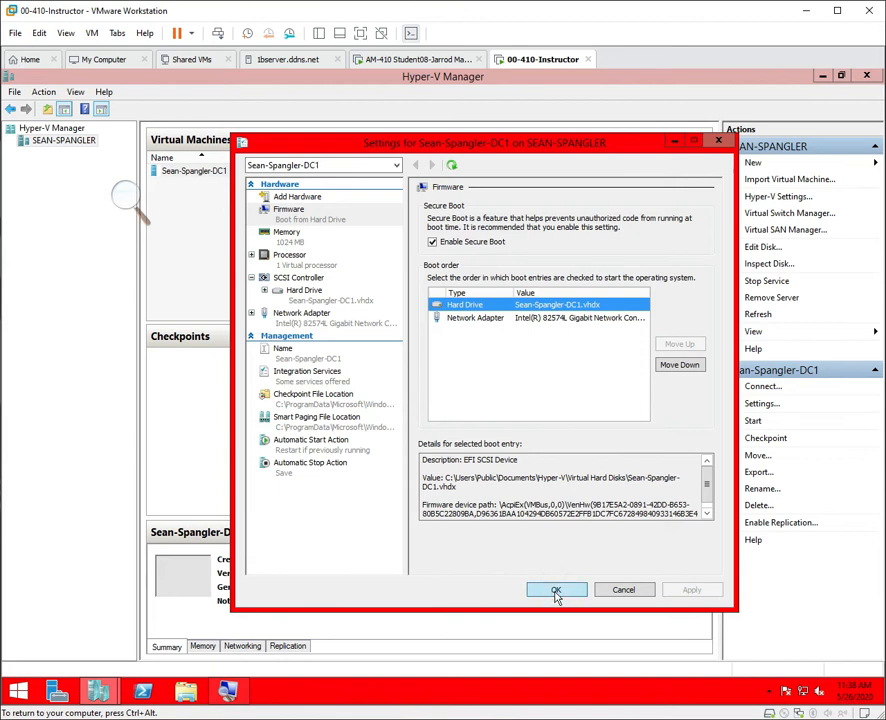
left_click(556, 591)
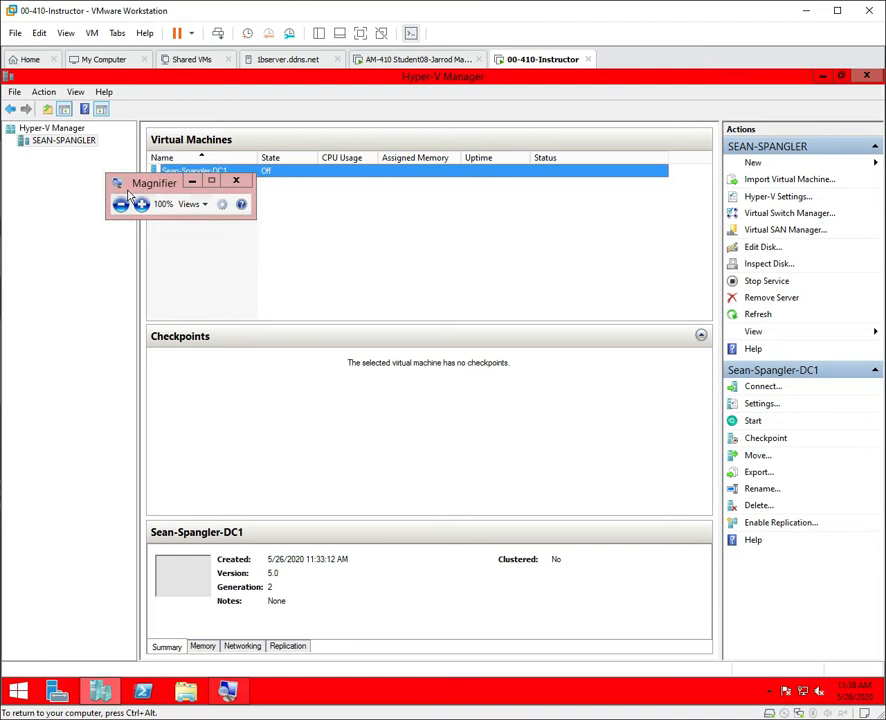
Connect to DC1's console, start the VM, and minimize the connection window.
left_click(236, 181)
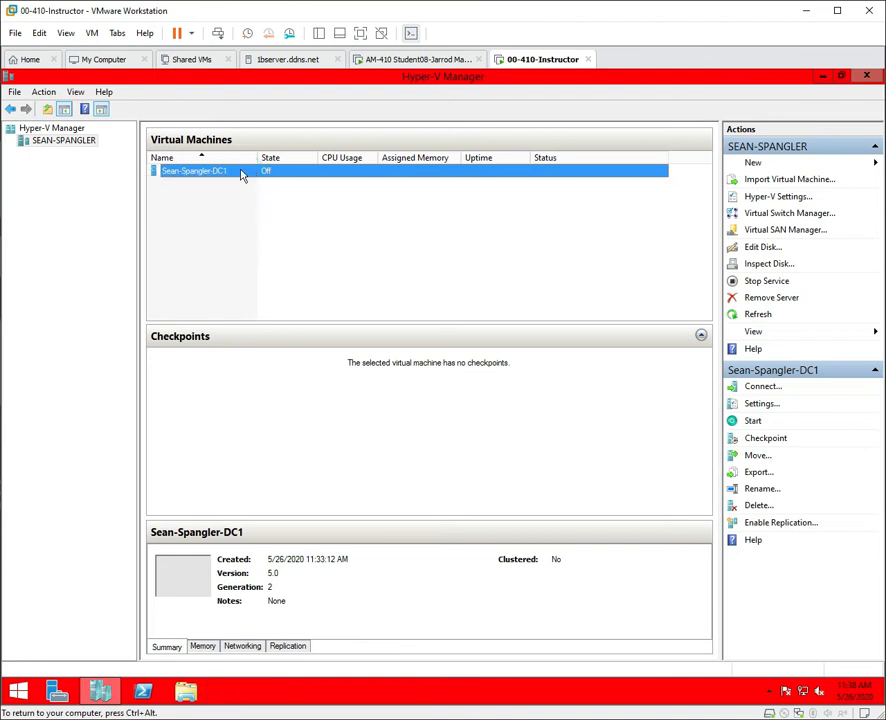
right_click(240, 175)
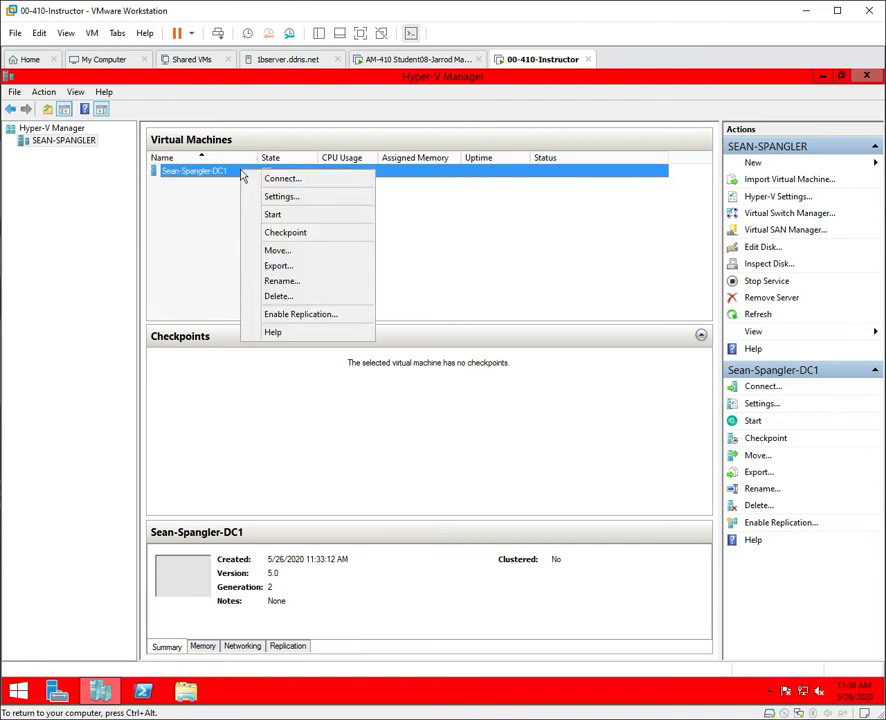
left_click(268, 179)
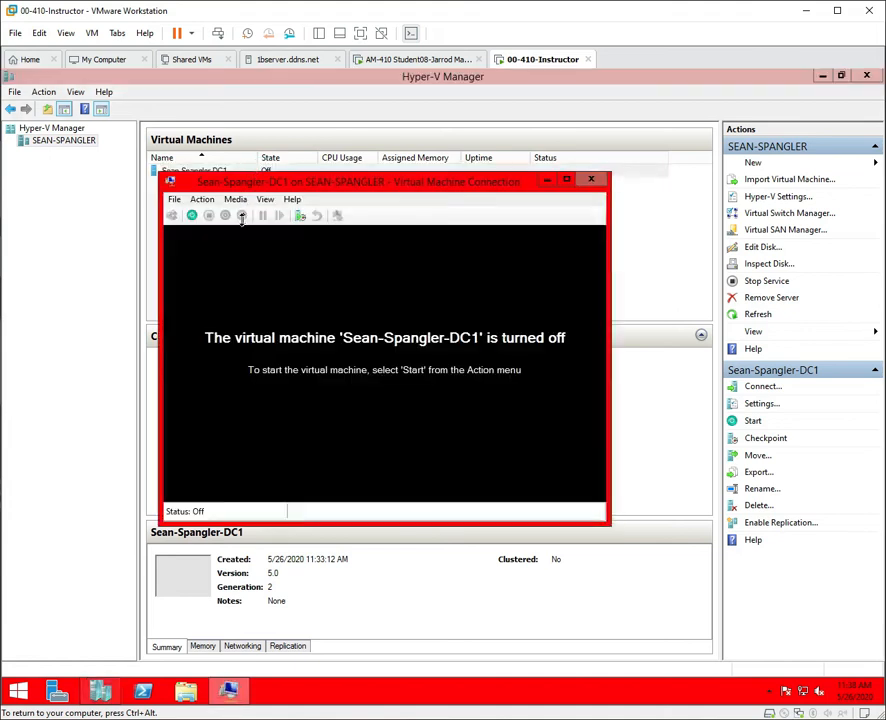
left_click(192, 215)
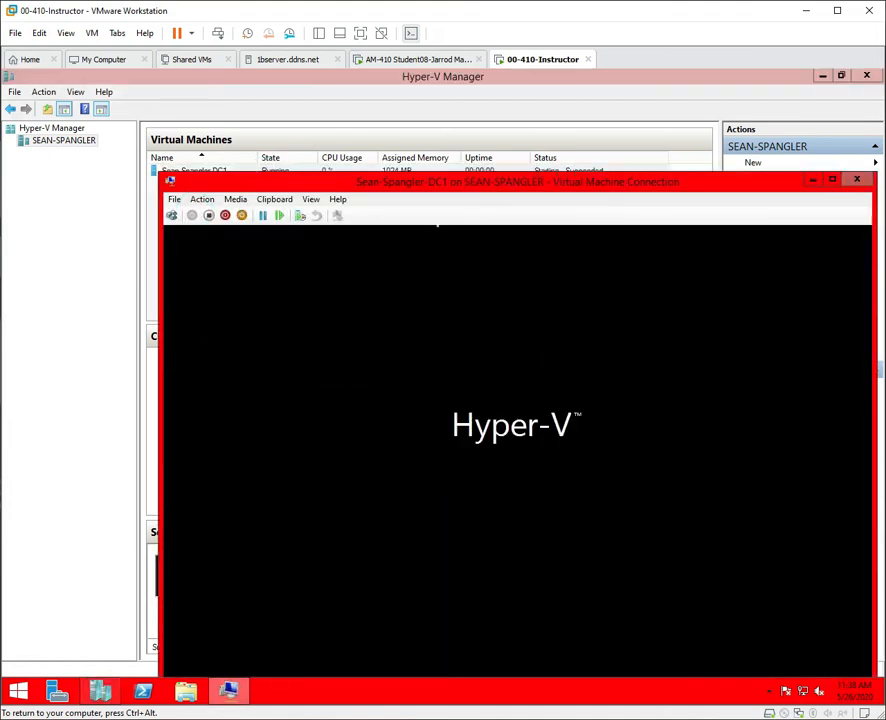
left_click_drag(480, 186, 405, 103)
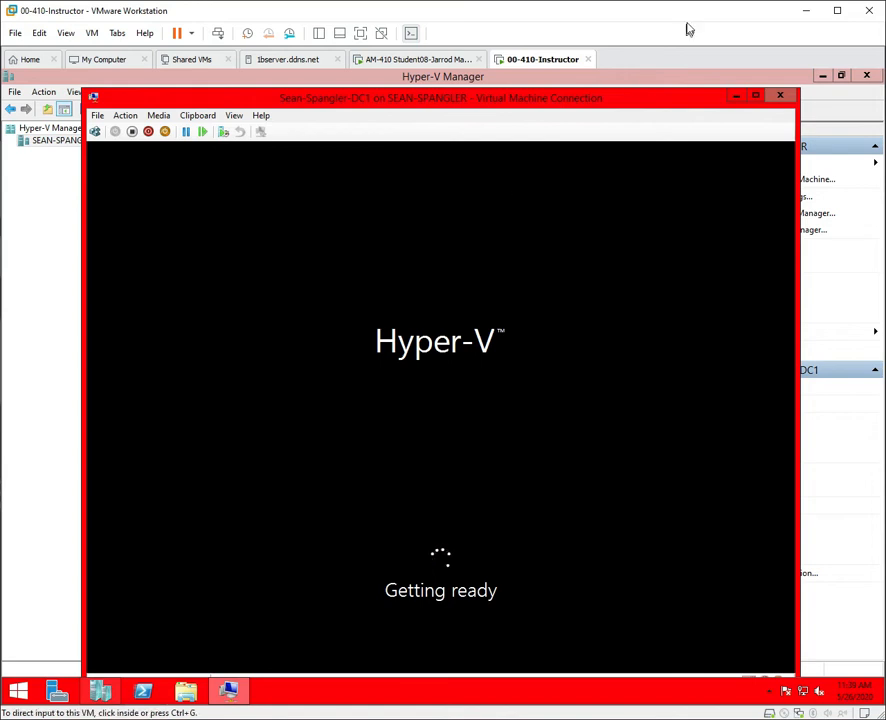
left_click(738, 95)
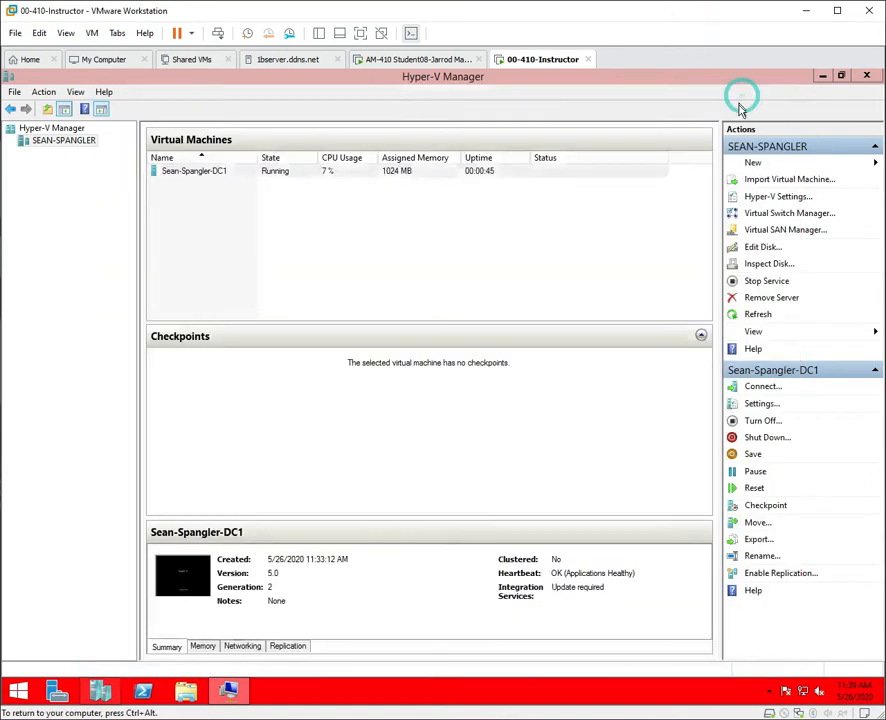
left_click(757, 165)
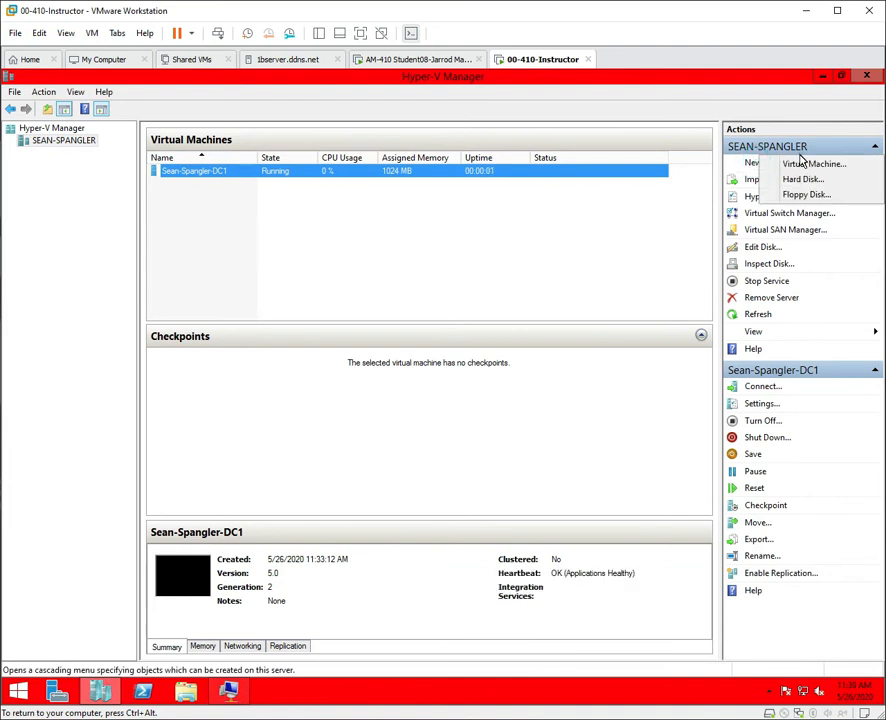
Start a new virtual machine and name it with the user's name followed by '-DC2'.
left_click(805, 164)
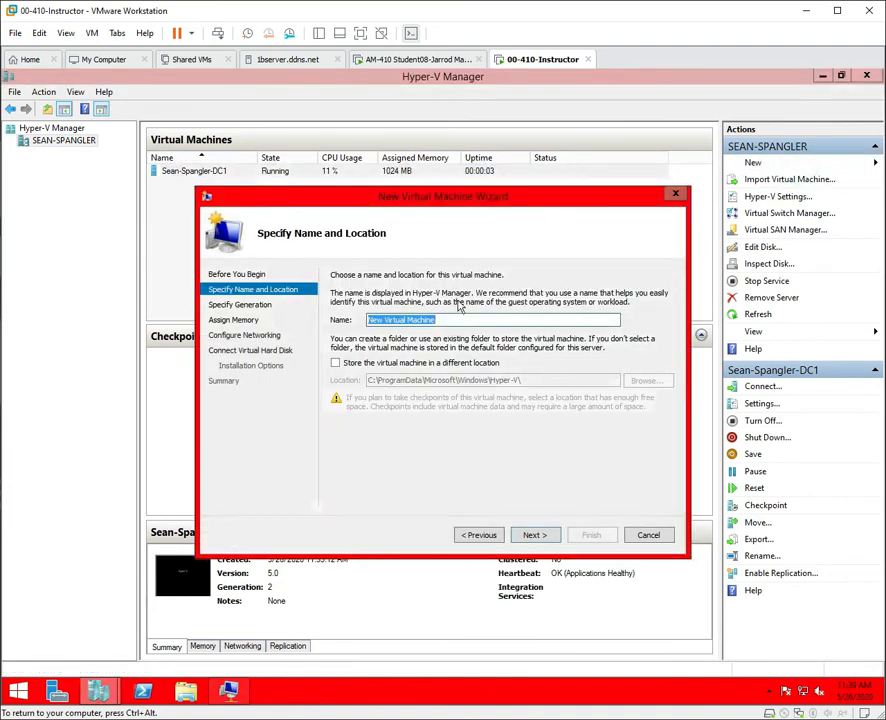
left_click_drag(467, 202, 409, 240)
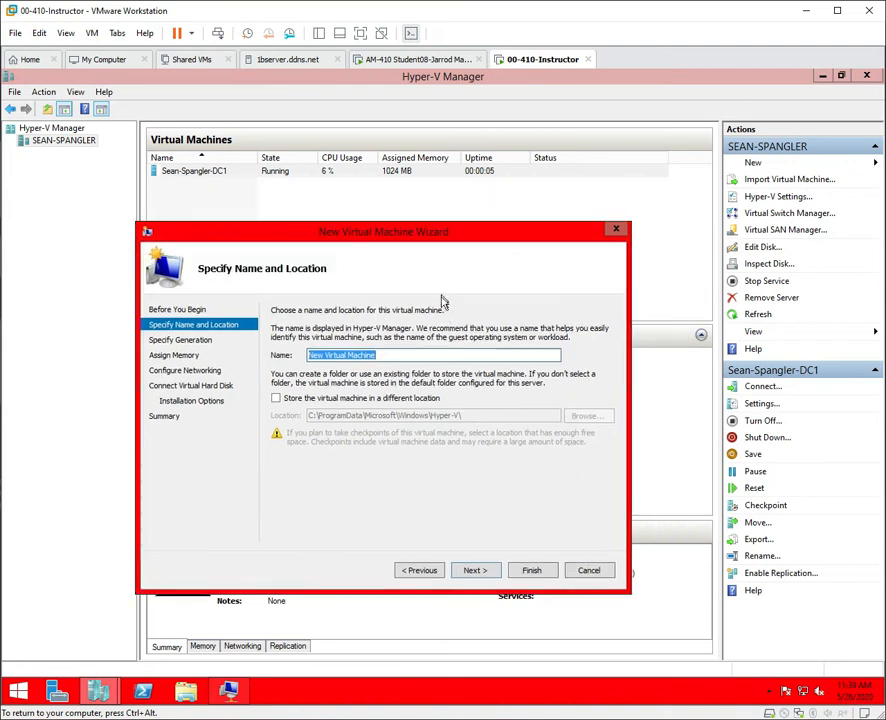
left_click(425, 352)
double_click(425, 352)
left_click(425, 352)
double_click(425, 352)
key("BackSpace")
key("BackSpace")
key("BackSpace")
key("BackSpace")
key("BackSpace")
key("BackSpace")
key("BackSpace")
key("BackSpace")
key("BackSpace")
key("BackSpace")
key("BackSpace")
key("BackSpace")
key("BackSpace")
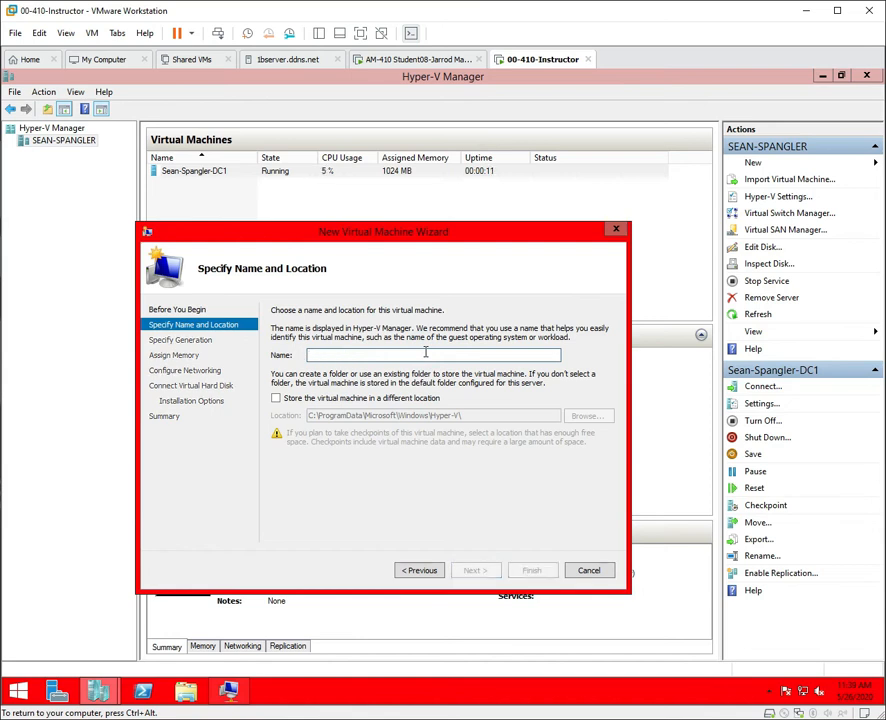
type("Sean-")
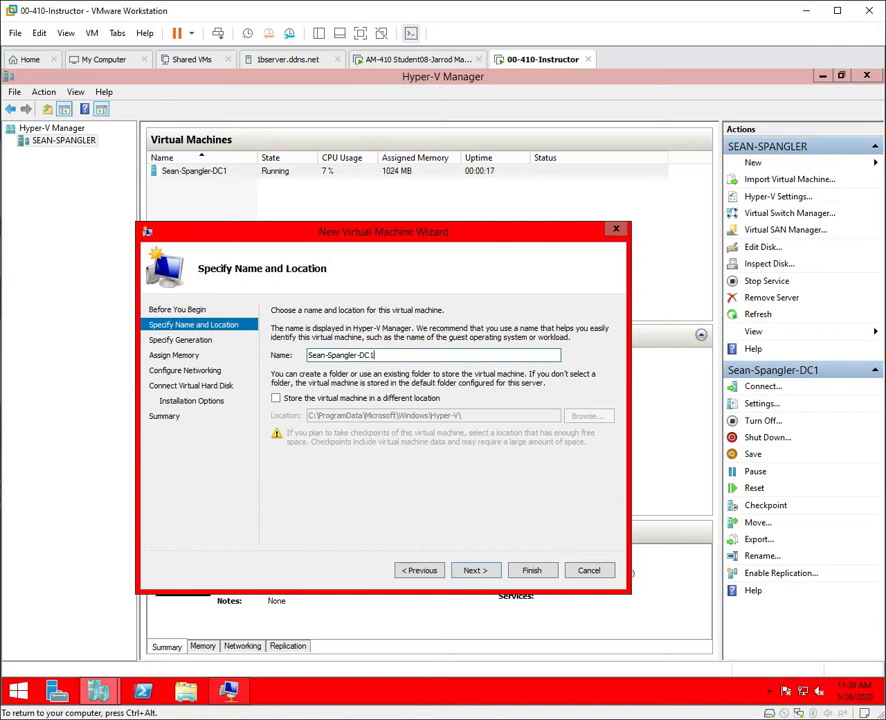
type("Spangler-DC2")
left_click(490, 572)
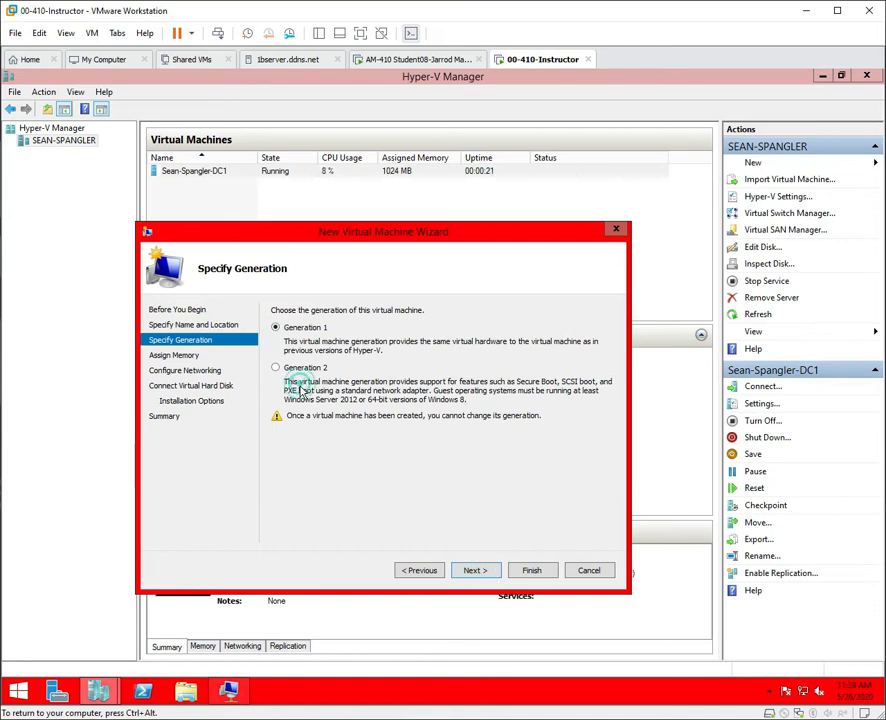
Make it Generation 2 with 1024 MB startup memory and Dynamic Memory enabled.
left_click(275, 368)
left_click(485, 570)
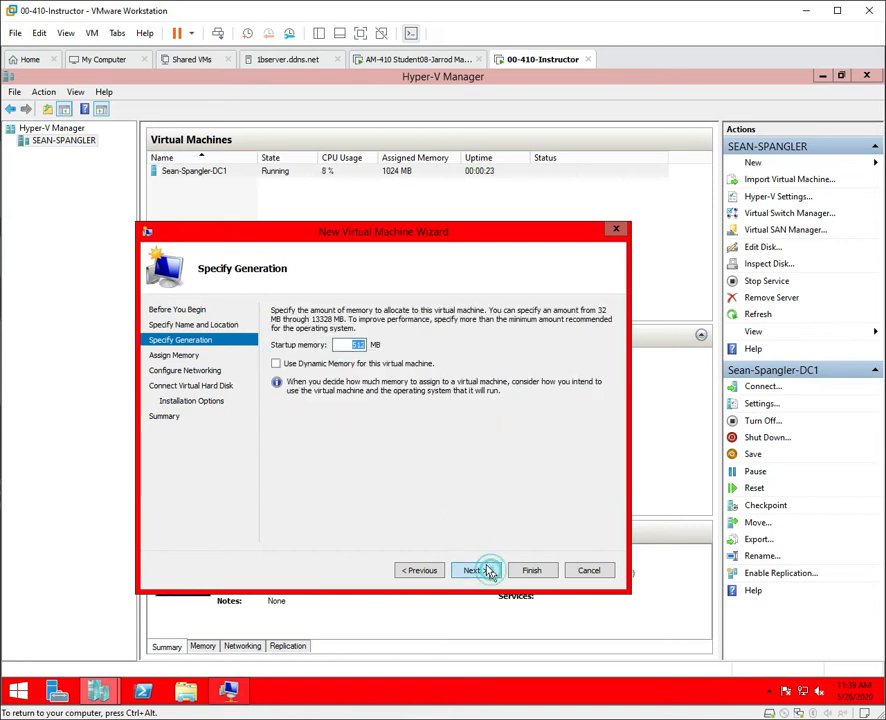
left_click(342, 343)
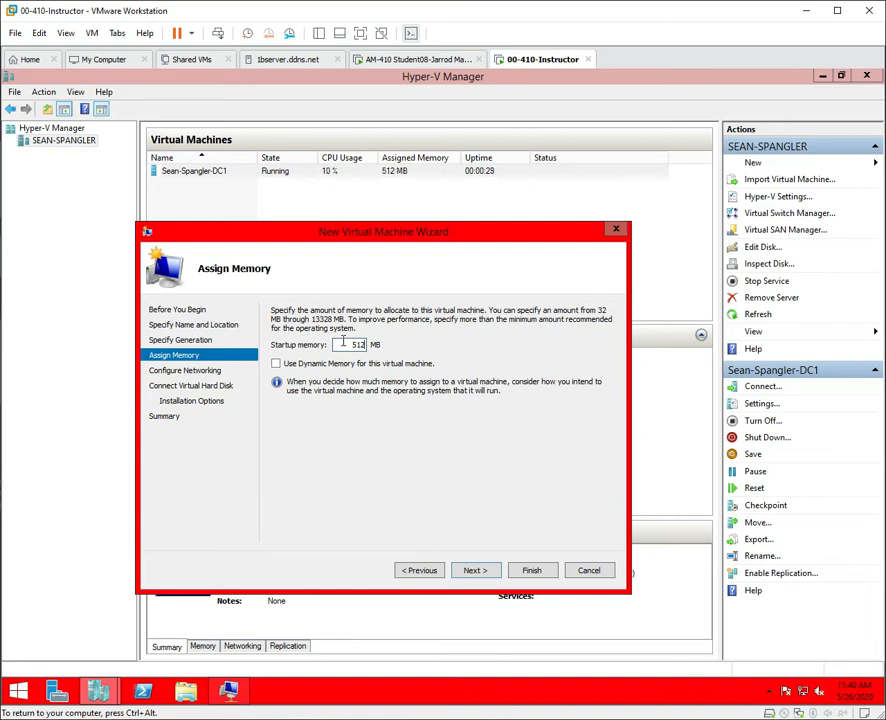
key("BackSpace")
type("1")
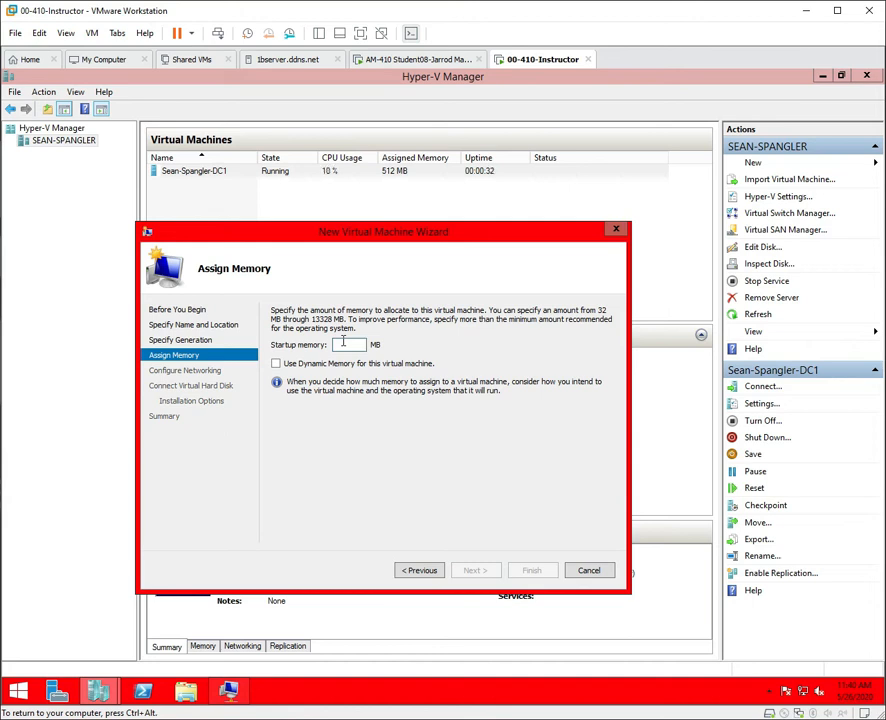
type("024")
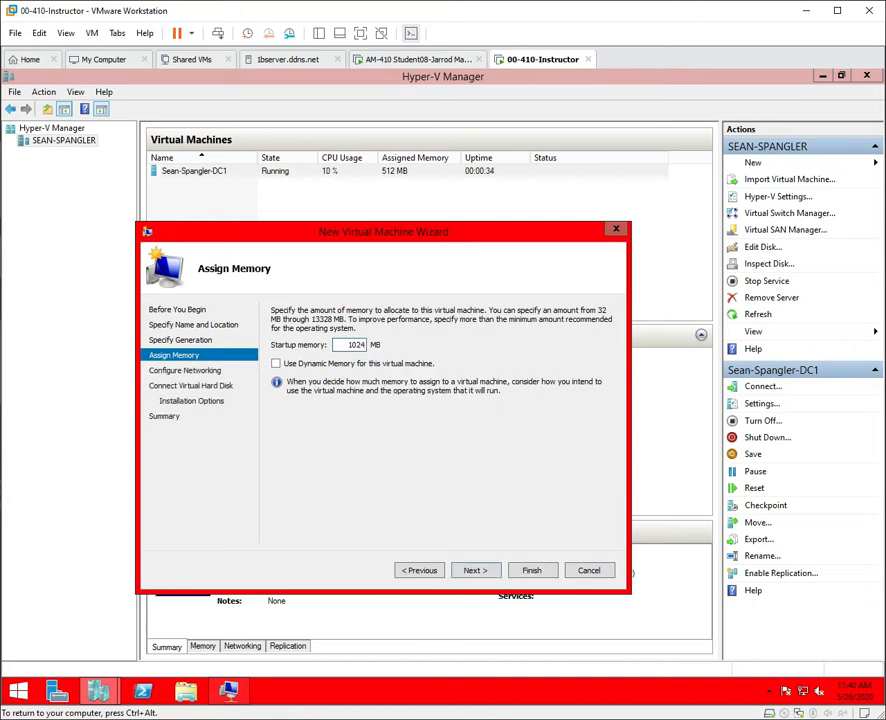
left_click(276, 364)
left_click(476, 572)
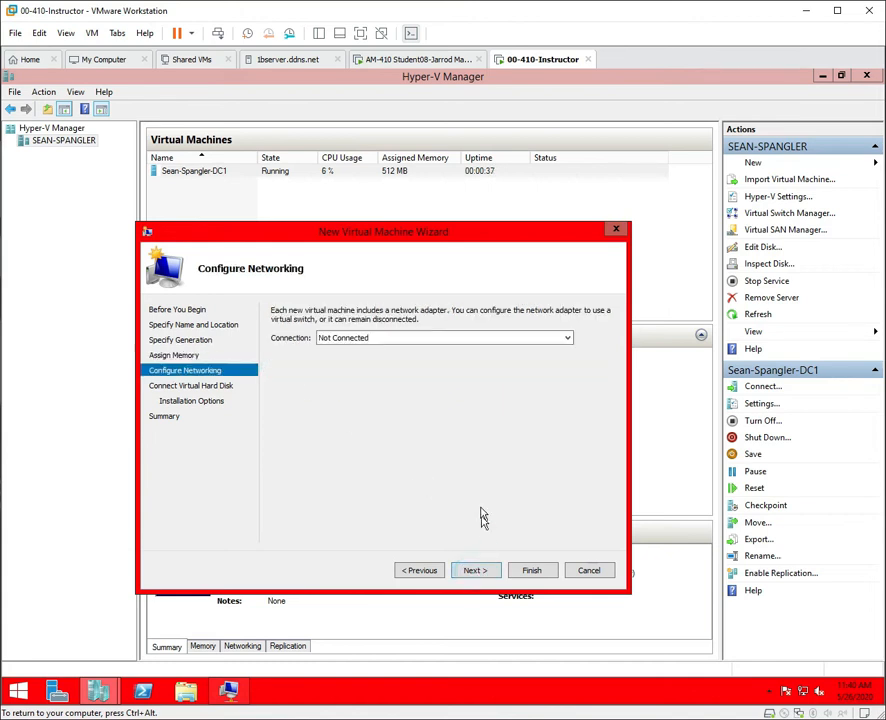
Connect it to the Intel virtual switch, attach a disk later, and finish the wizard.
left_click(468, 338)
left_click(455, 361)
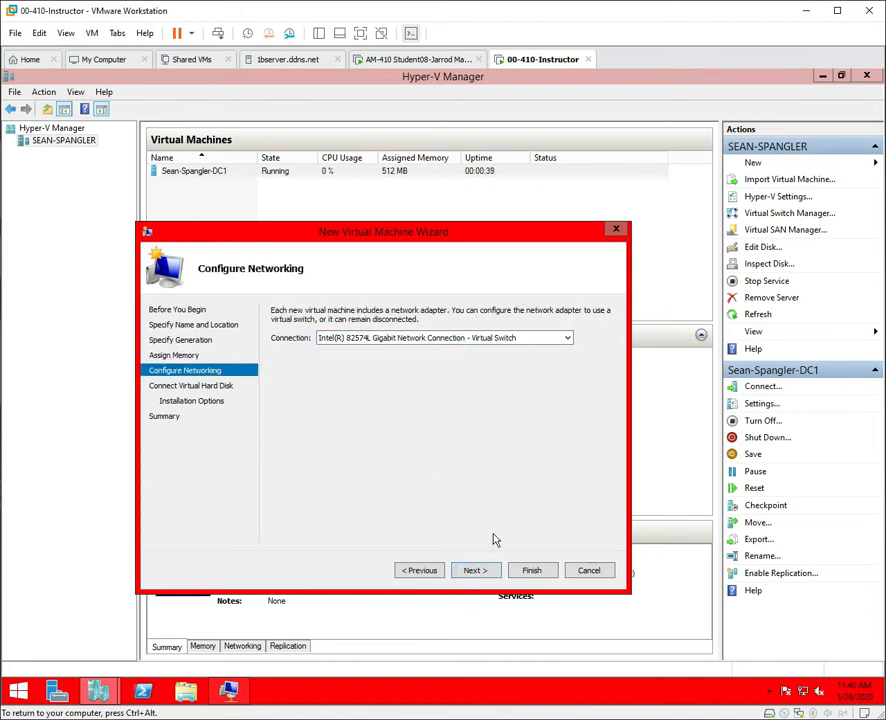
left_click(485, 572)
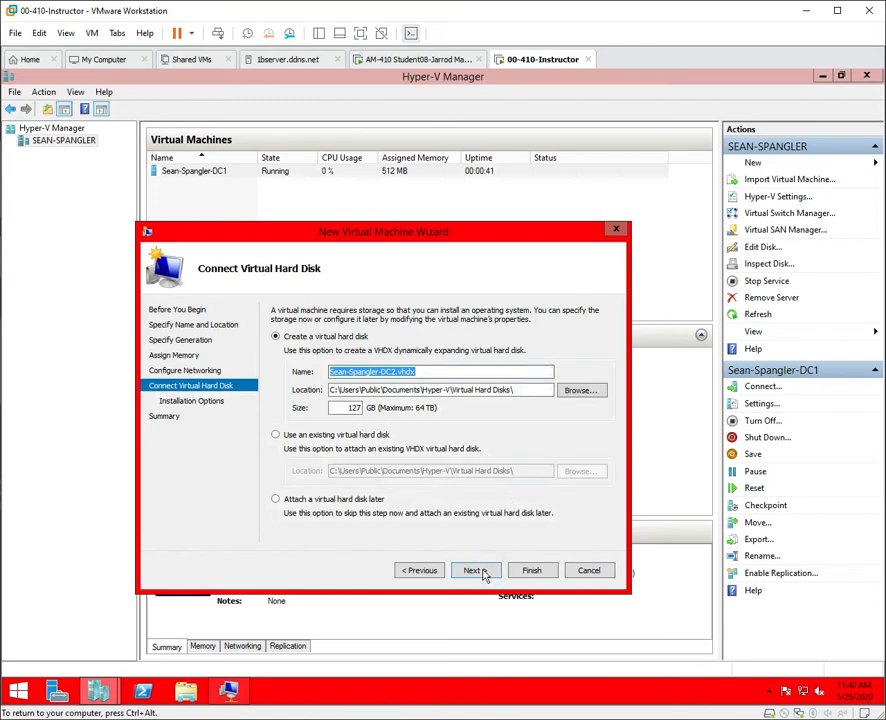
left_click(276, 500)
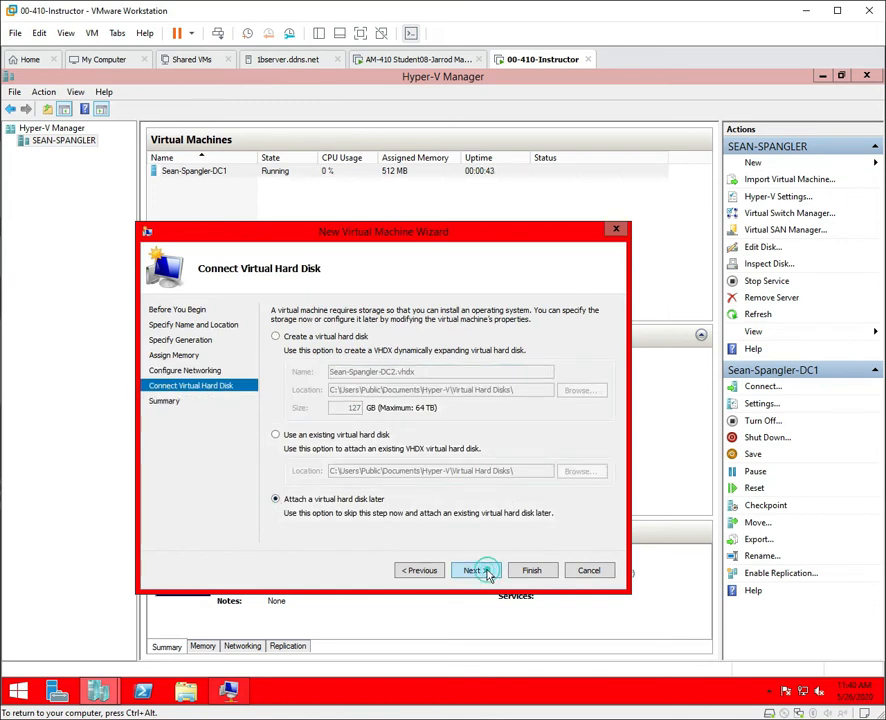
left_click(478, 571)
left_click(543, 578)
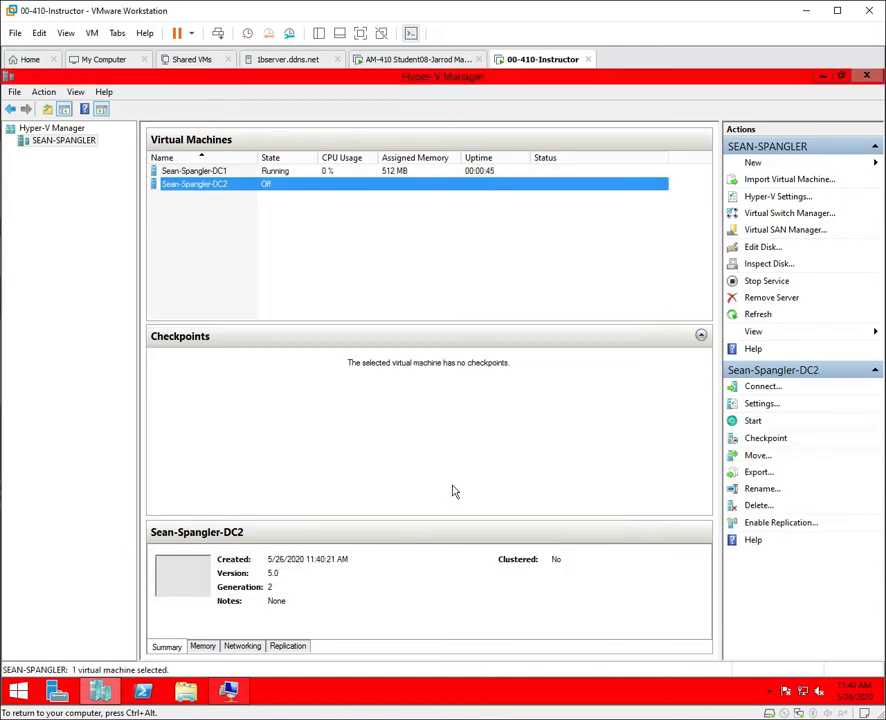
In DC2's settings, cap dynamic memory at a 1024 MB maximum and apply it.
right_click(222, 192)
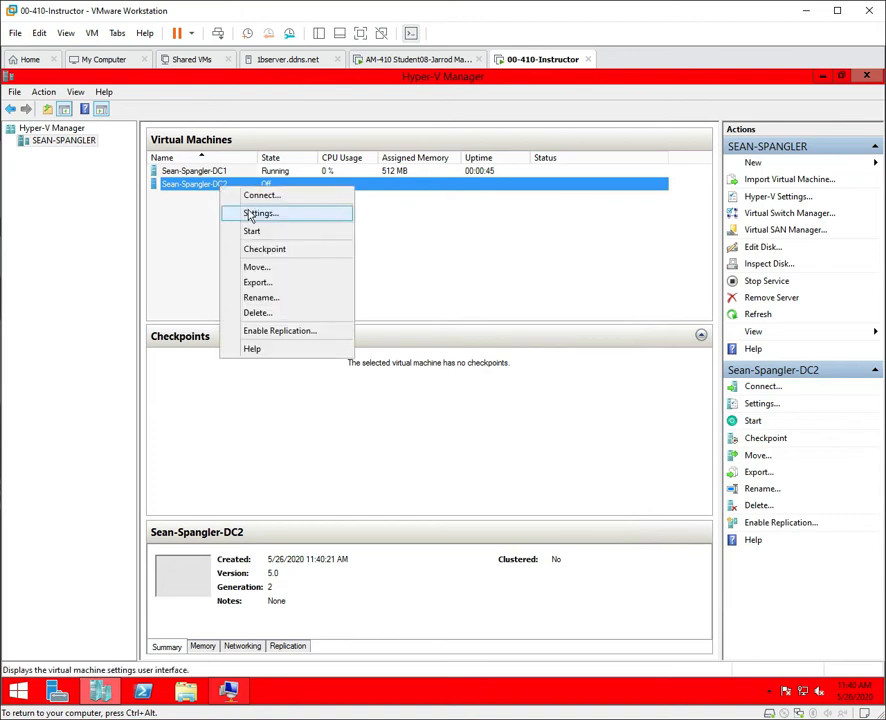
left_click(256, 213)
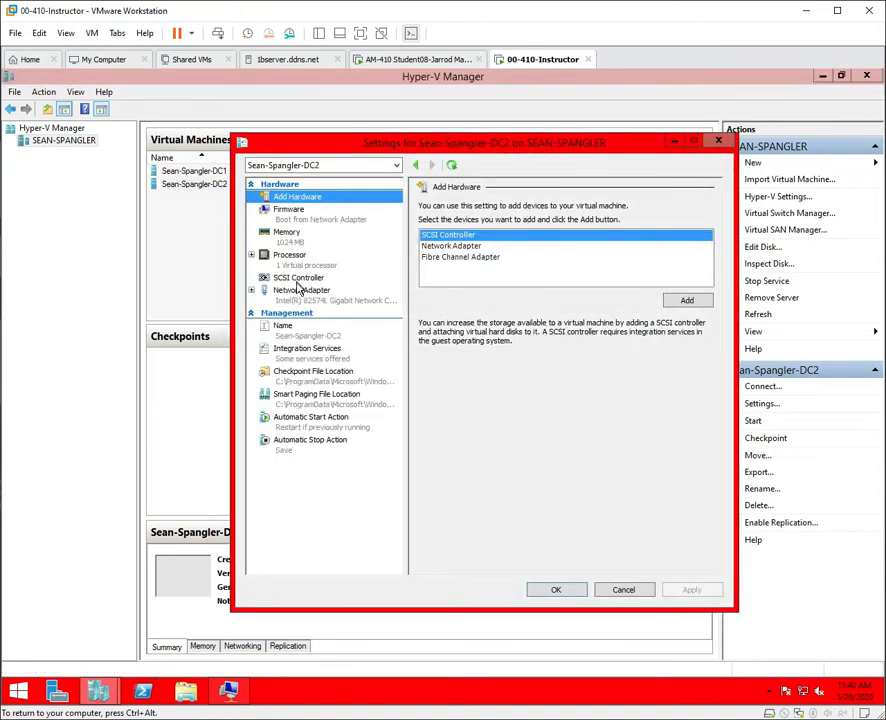
left_click(288, 234)
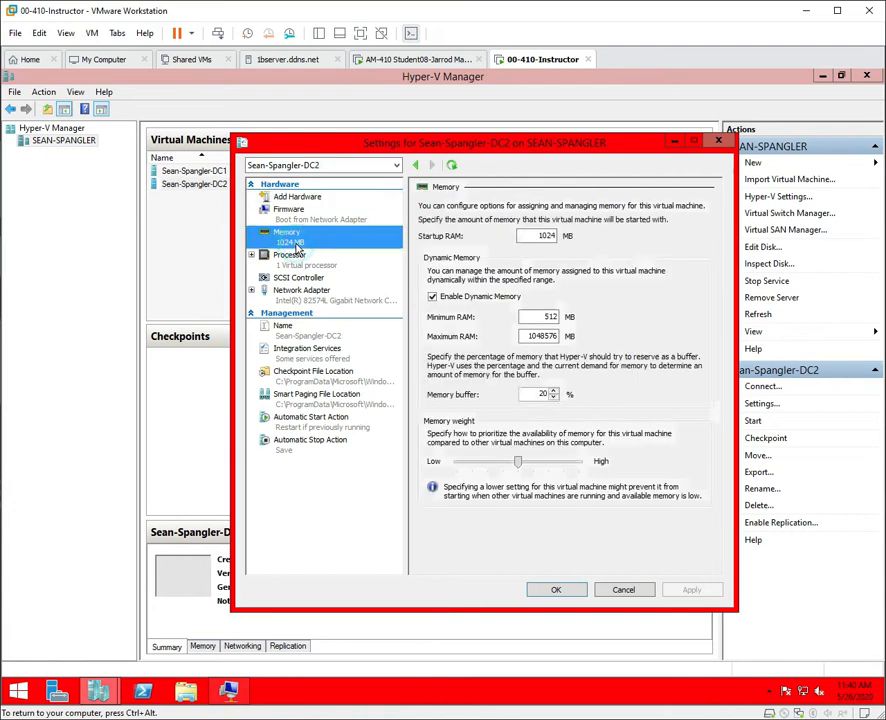
double_click(530, 337)
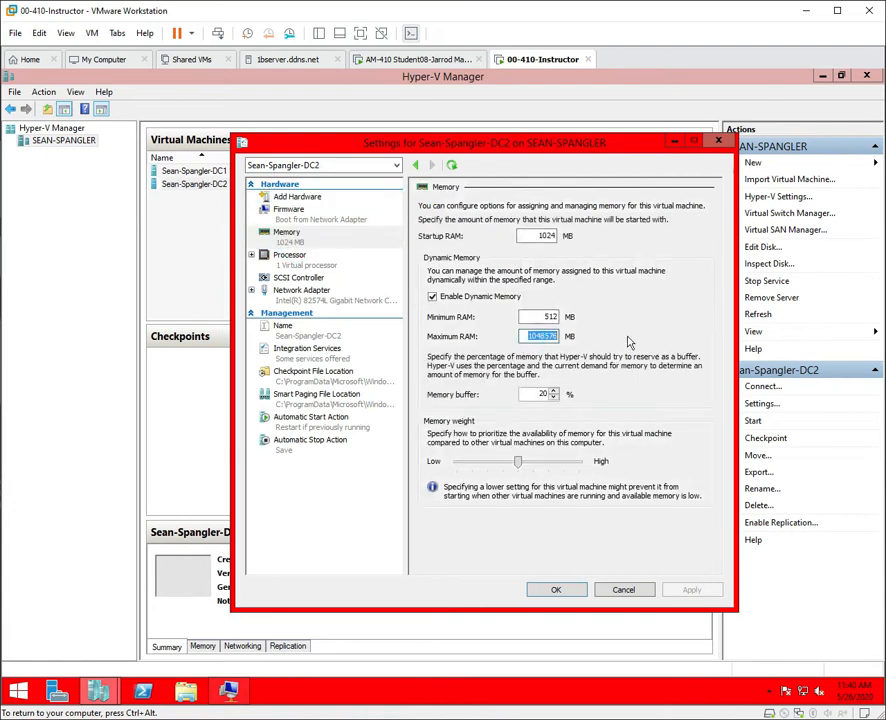
type("1024")
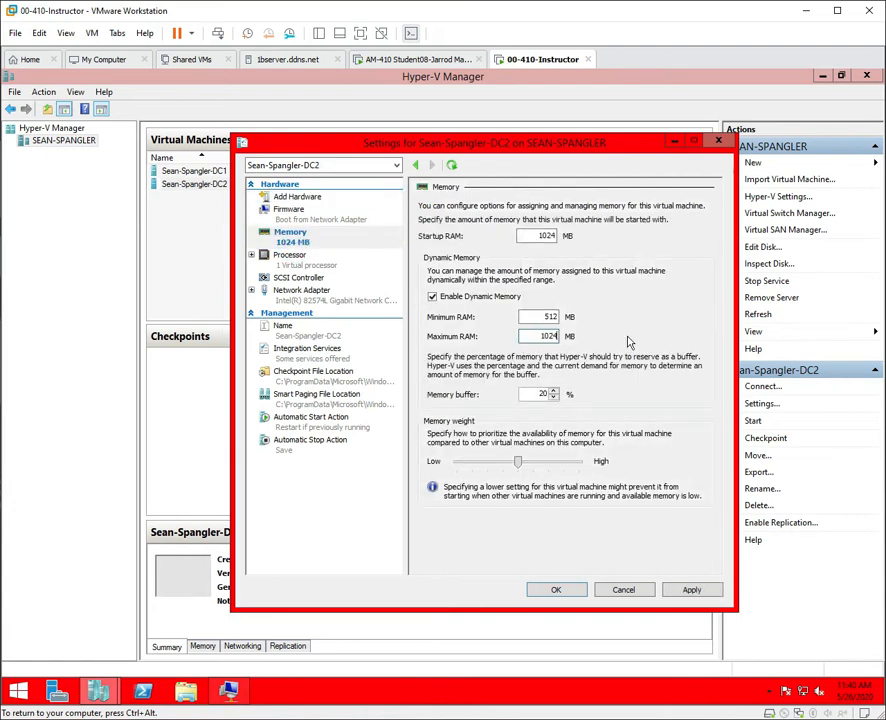
left_click(689, 591)
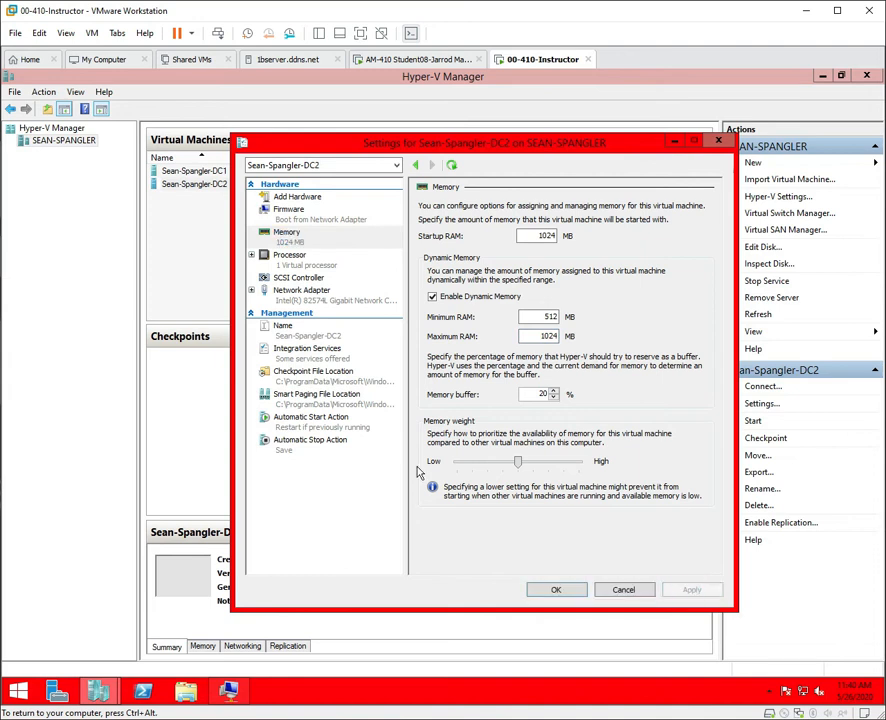
left_click(285, 266)
left_click(288, 278)
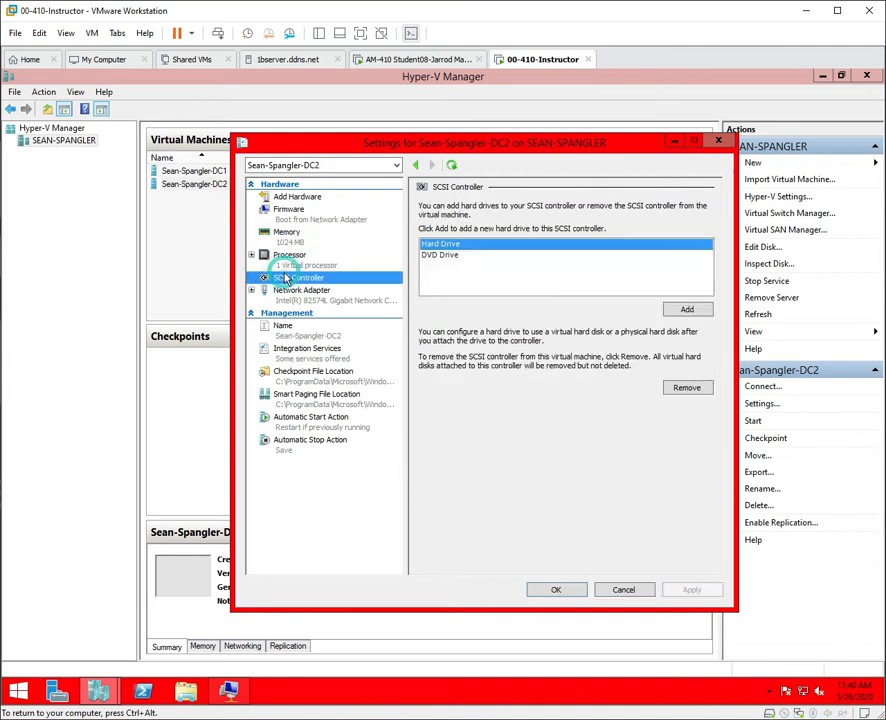
Start a new differencing hard disk on DC2's SCSI controller, named with the user's name plus '-DC2'.
left_click(684, 310)
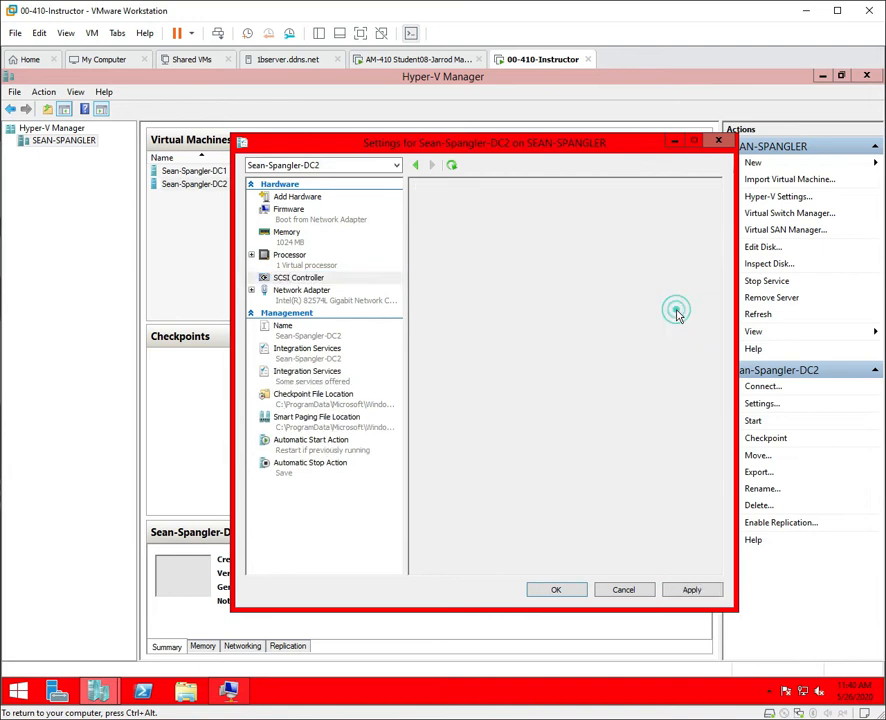
left_click(511, 341)
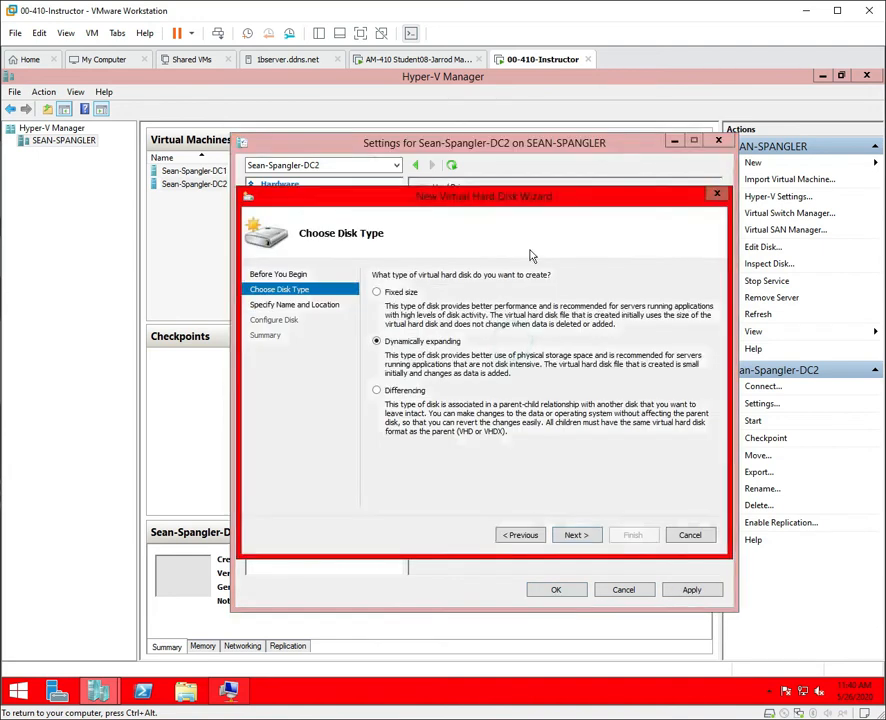
left_click(402, 388)
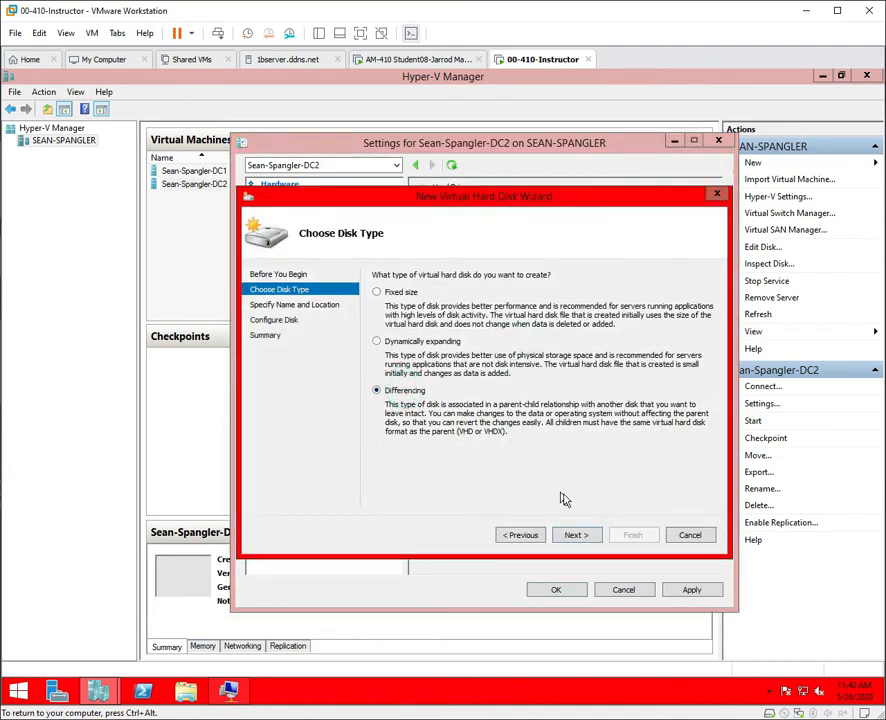
left_click(576, 534)
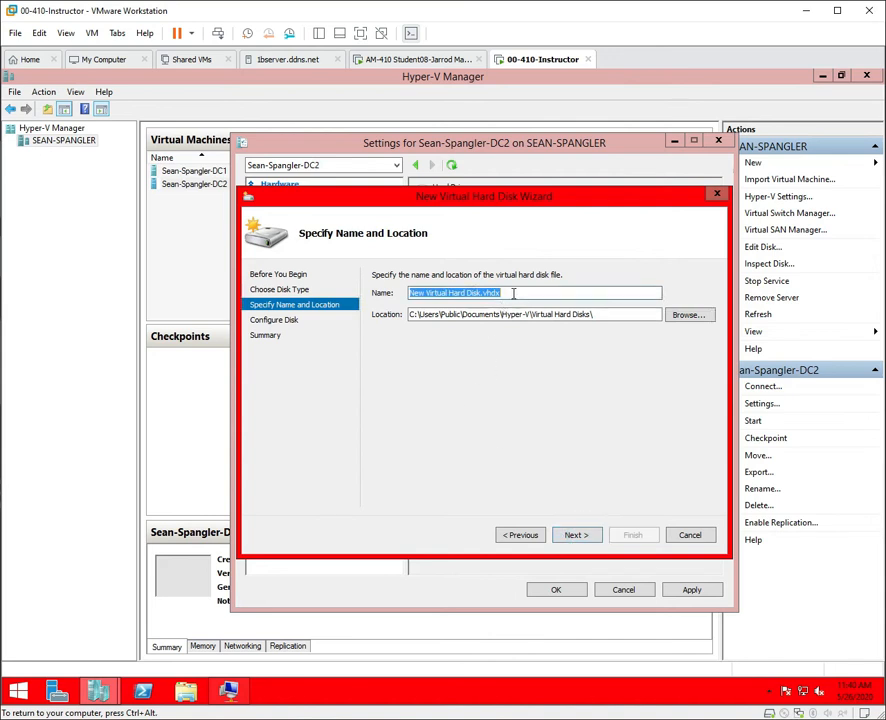
left_click(480, 292)
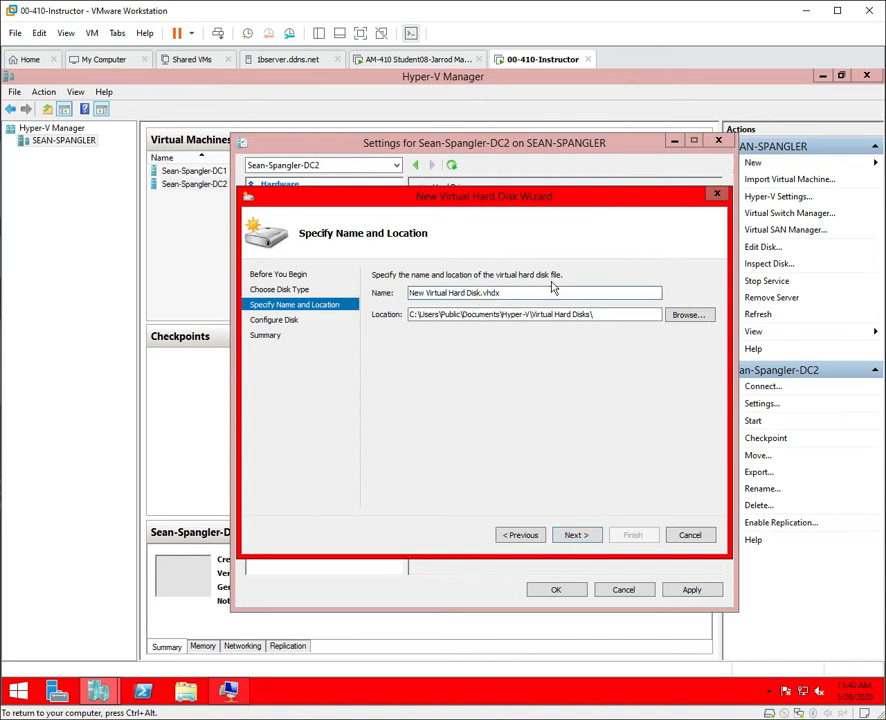
key("BackSpace")
key("BackSpace")
key("BackSpace")
key("BackSpace")
key("BackSpace")
key("BackSpace")
key("BackSpace")
key("BackSpace")
key("BackSpace")
key("BackSpace")
key("BackSpace")
key("BackSpace")
key("BackSpace")
key("BackSpace")
key("BackSpace")
key("BackSpace")
key("BackSpace")
key("BackSpace")
key("BackSpace")
key("BackSpace")
type("Sean-Spangler-DC2")
left_click(593, 534)
Choose Base.vhdx as the parent disk and proceed to the summary.
left_click(689, 304)
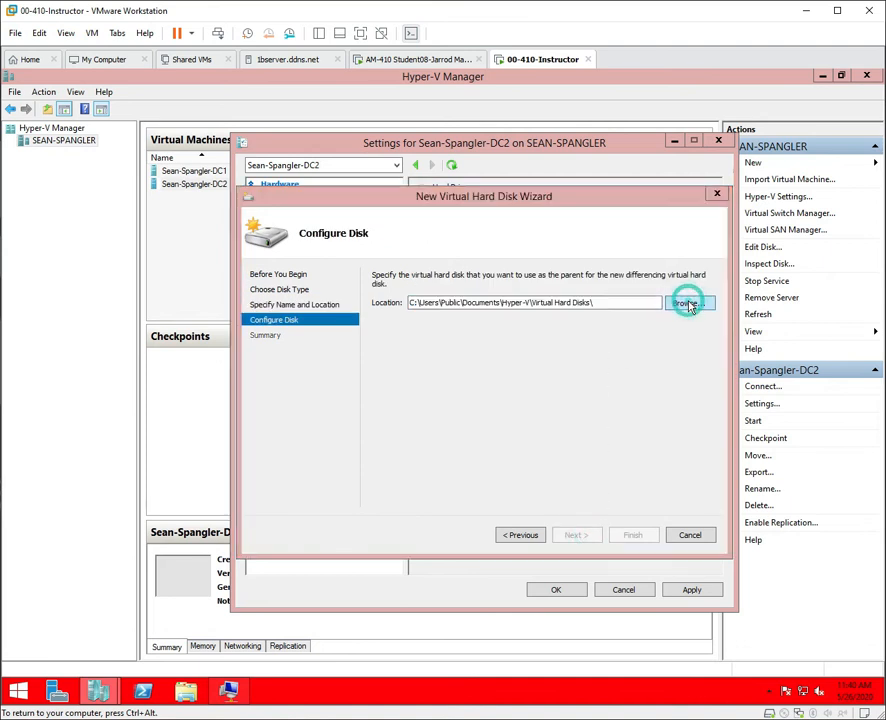
left_click(387, 307)
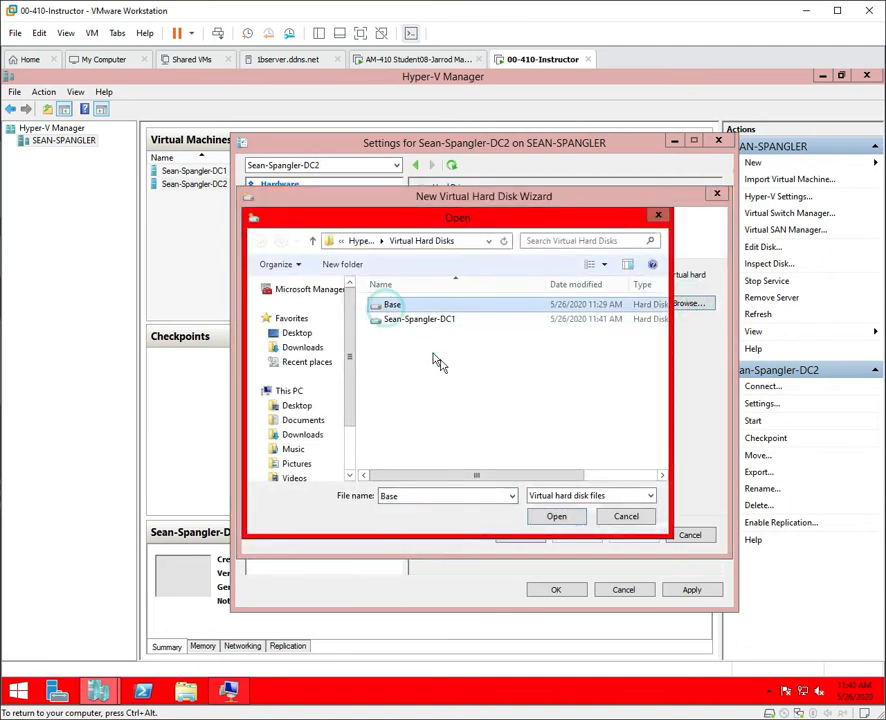
left_click(578, 519)
left_click(573, 540)
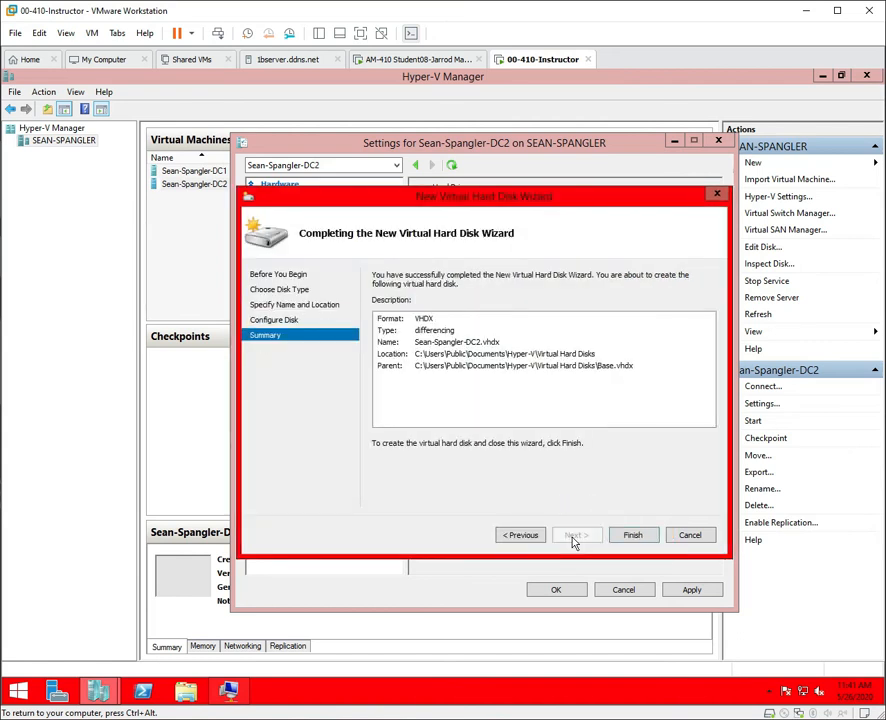
Create the differencing disk and apply the new hard drive to DC2.
left_click(642, 536)
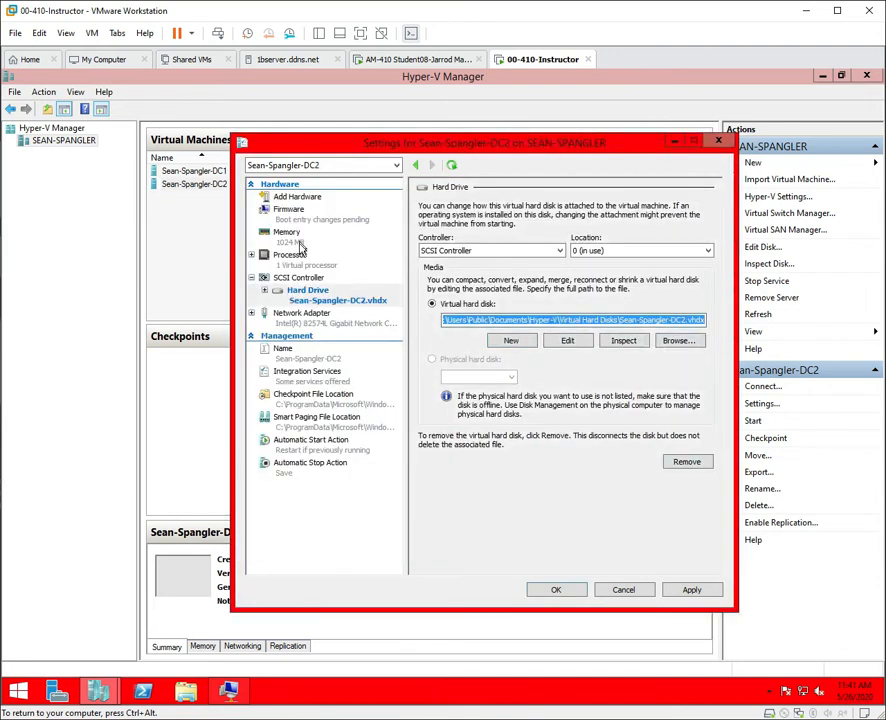
left_click(296, 214)
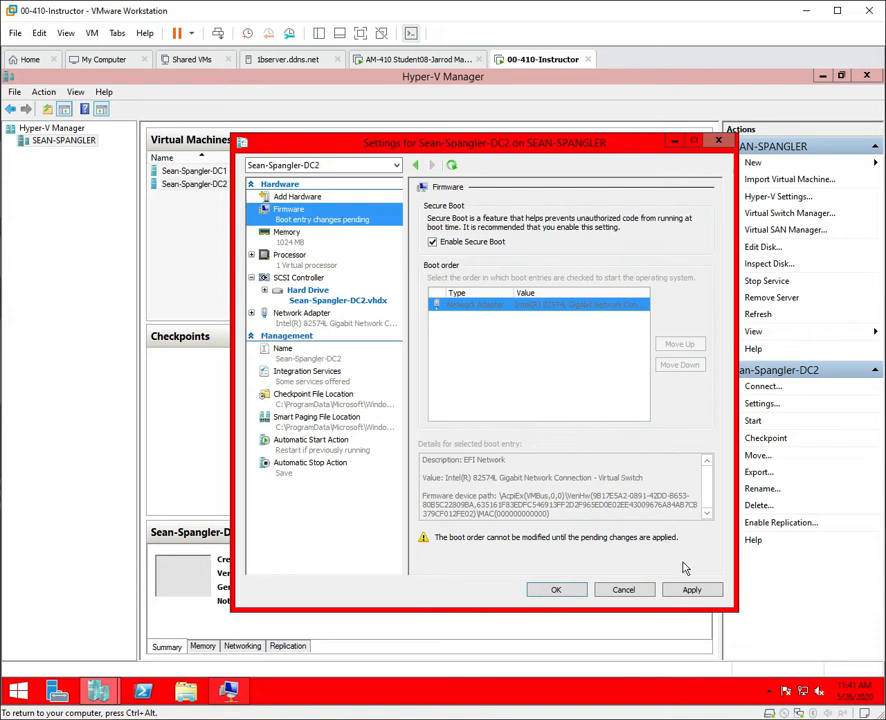
left_click(692, 591)
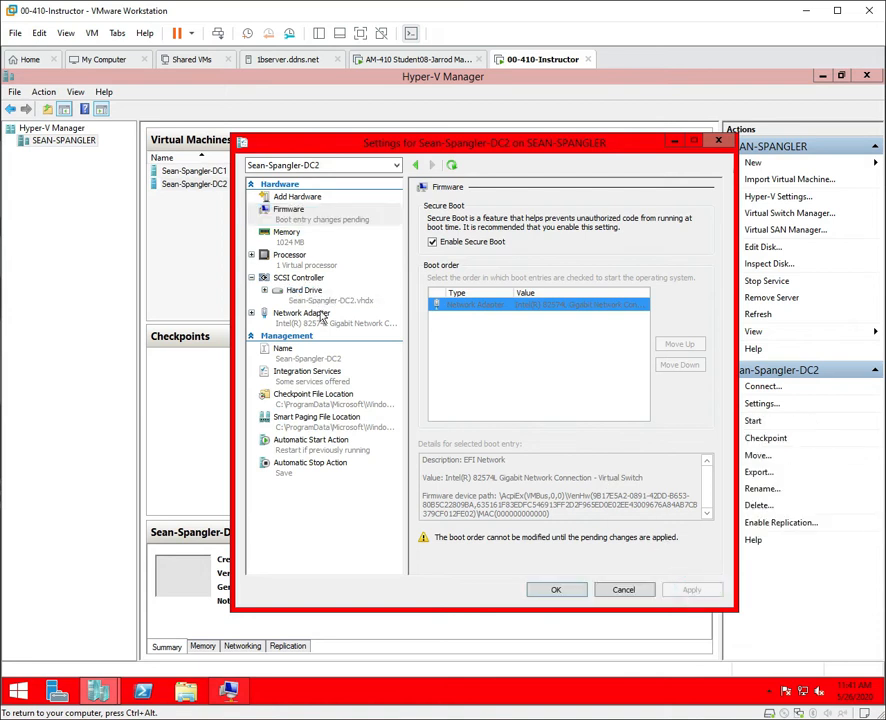
Move DC2's Hard Drive above the network adapter in Firmware boot order and save.
left_click(294, 238)
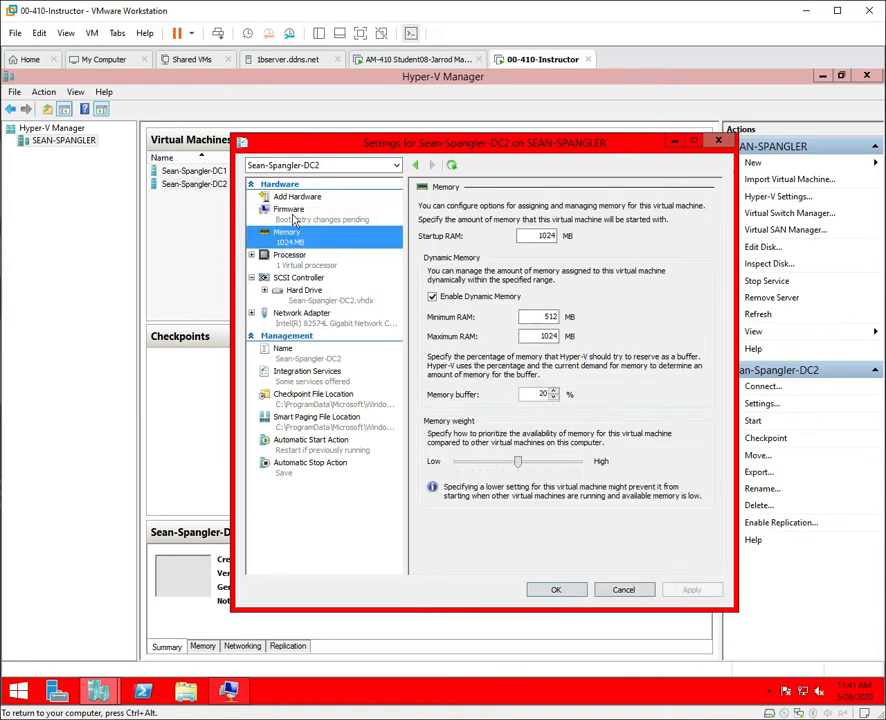
left_click(290, 211)
left_click(455, 318)
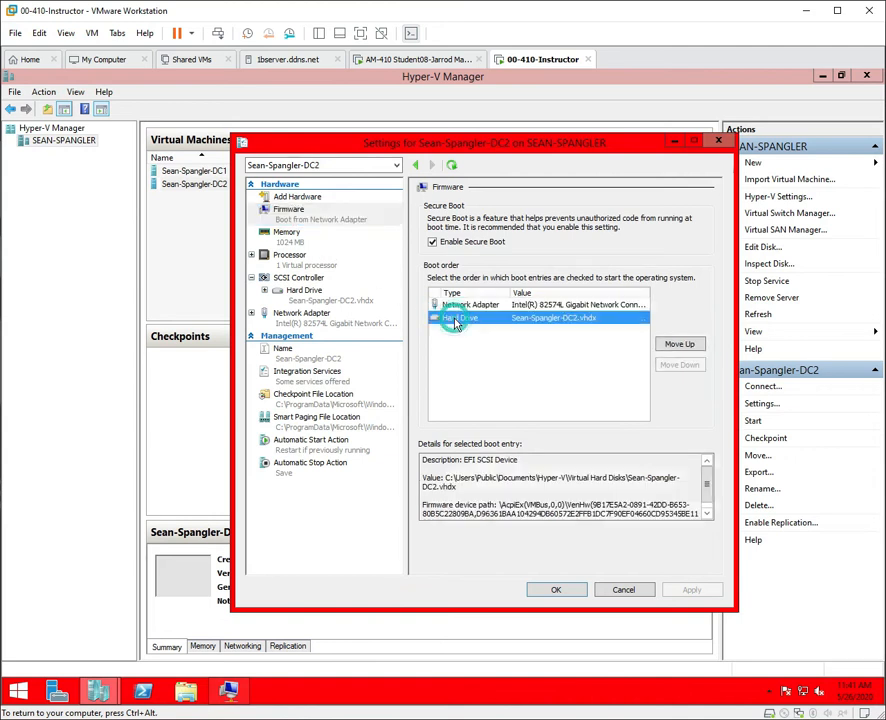
left_click(677, 347)
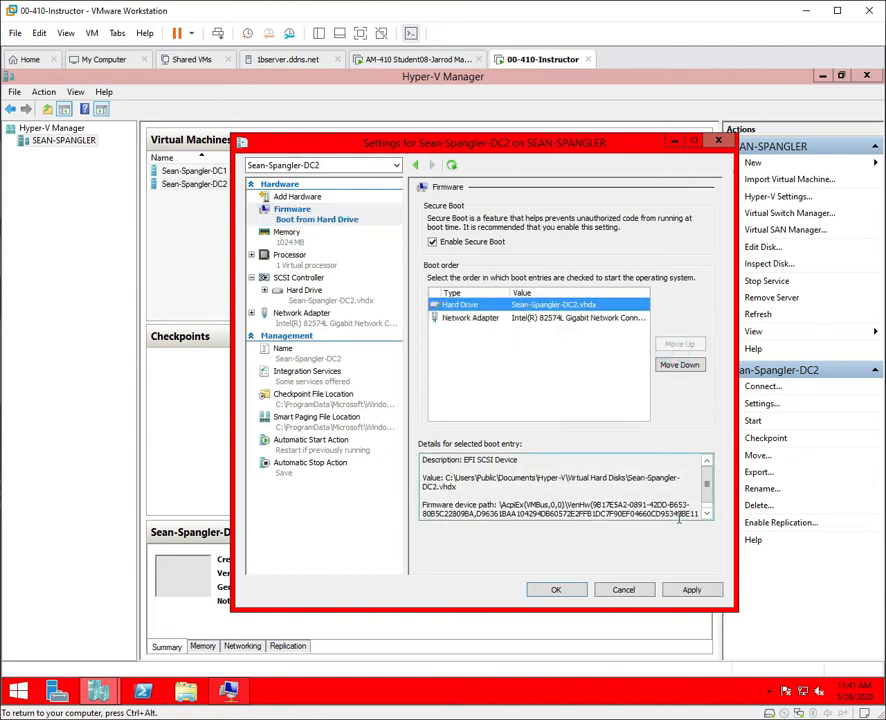
left_click(705, 592)
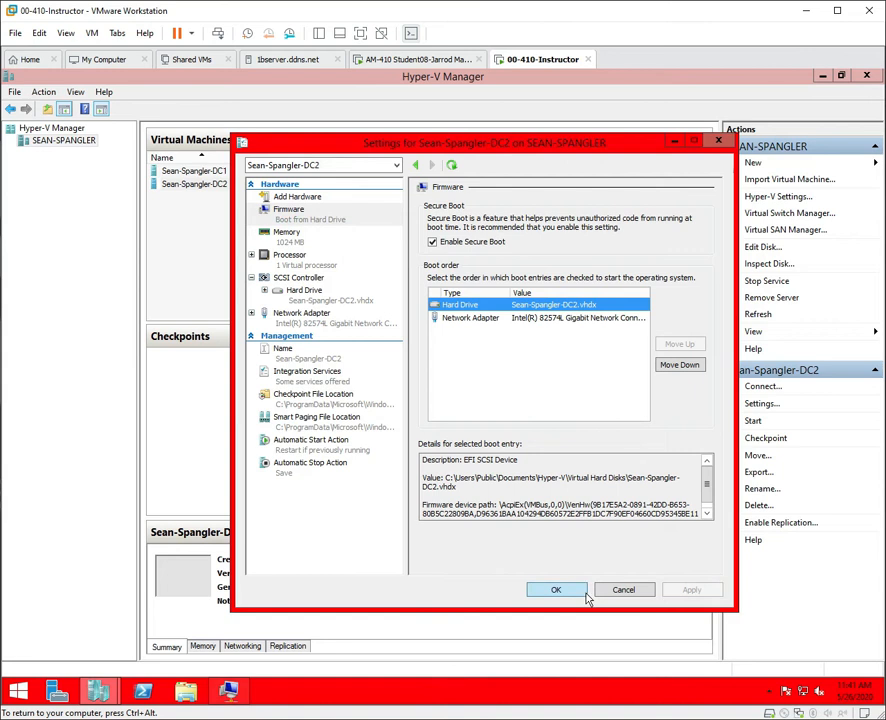
left_click(552, 591)
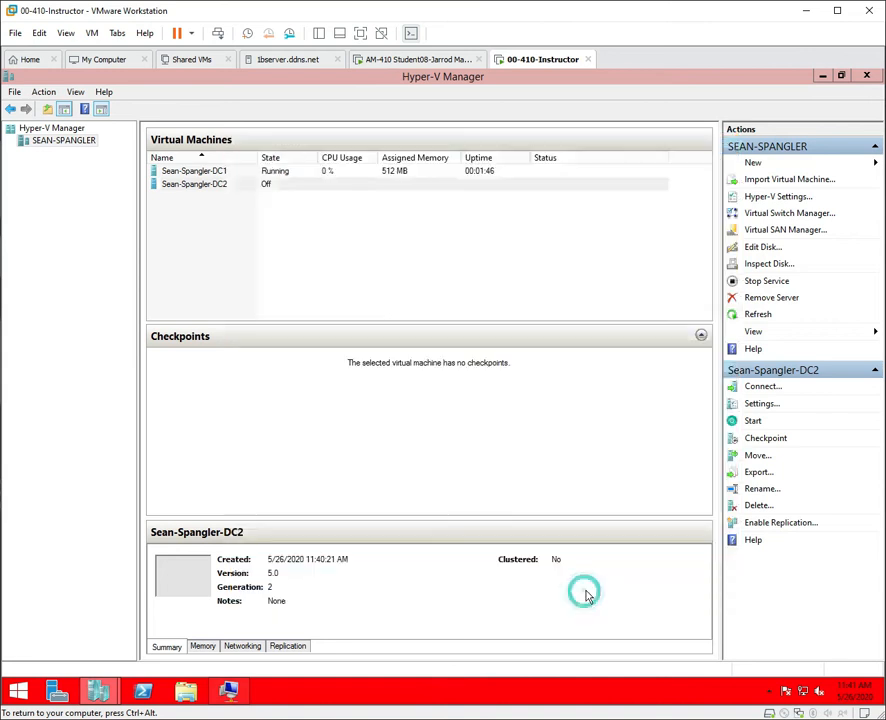
Connect to DC2's console and power it on, then select DC1 in the VM list.
right_click(200, 188)
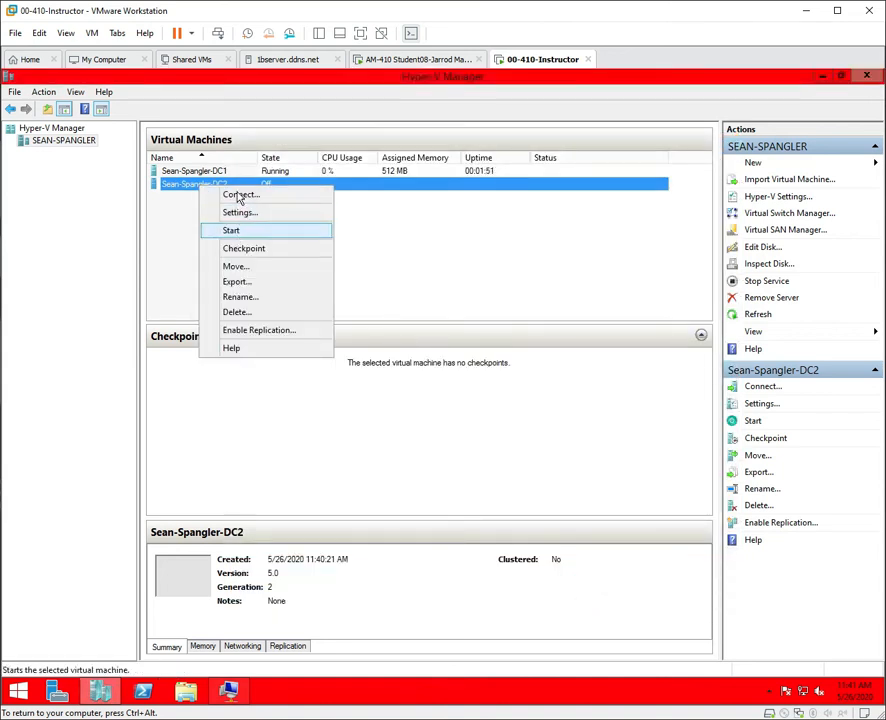
left_click(239, 196)
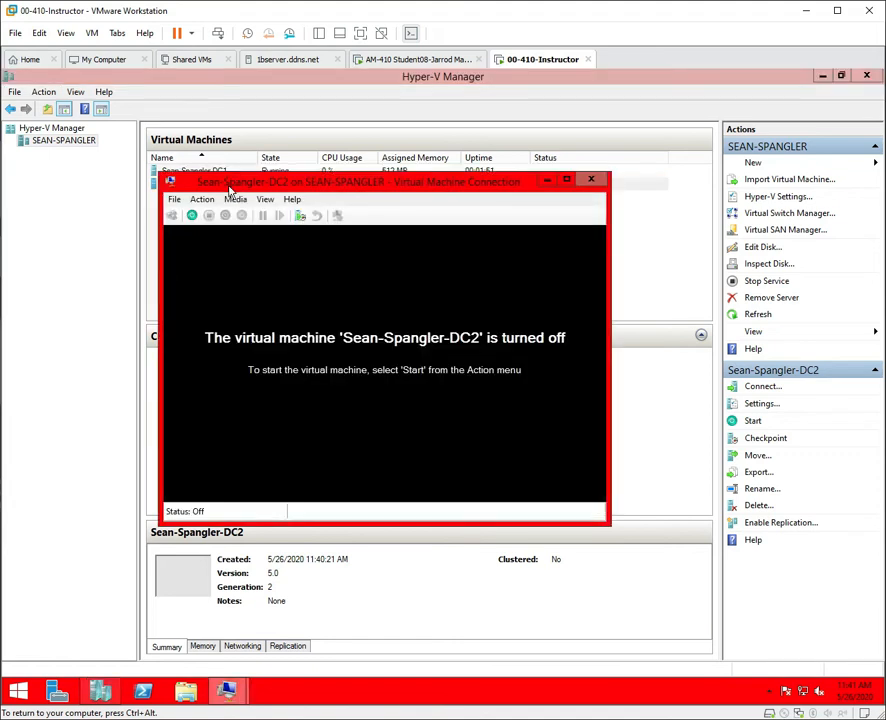
left_click(191, 215)
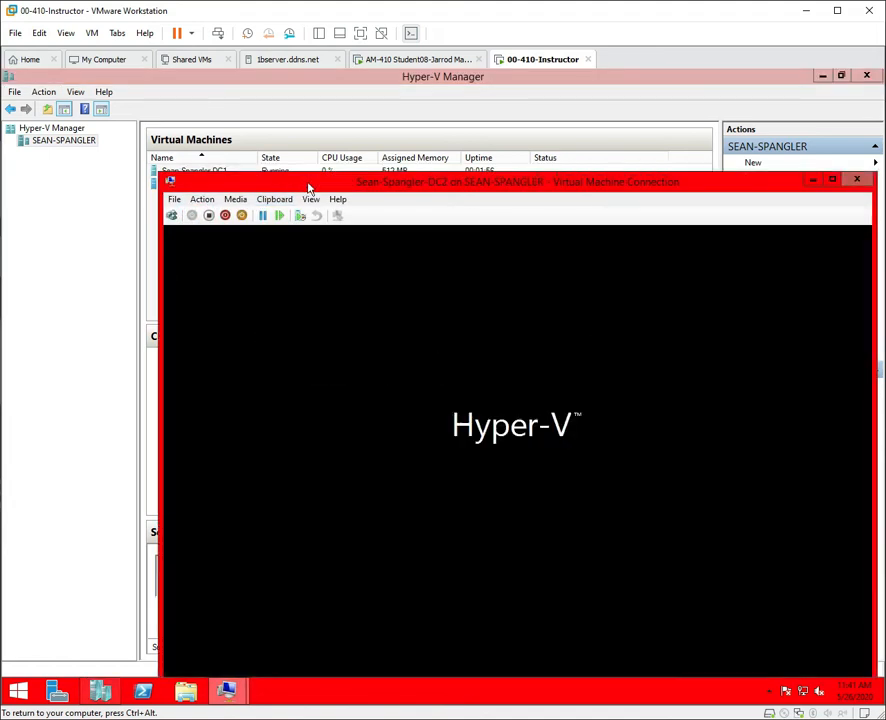
left_click_drag(309, 186, 273, 241)
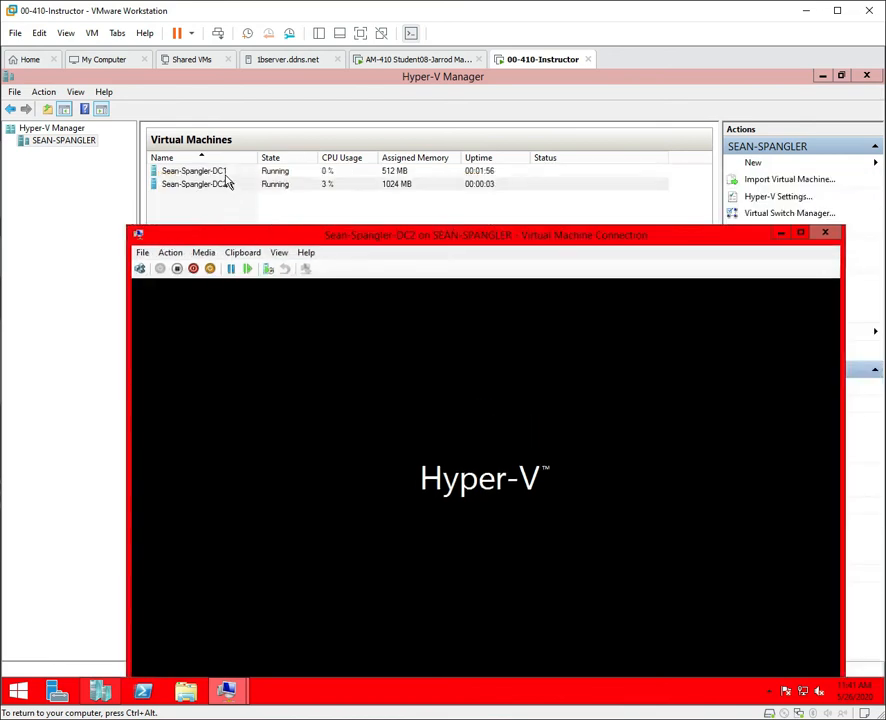
left_click(224, 173)
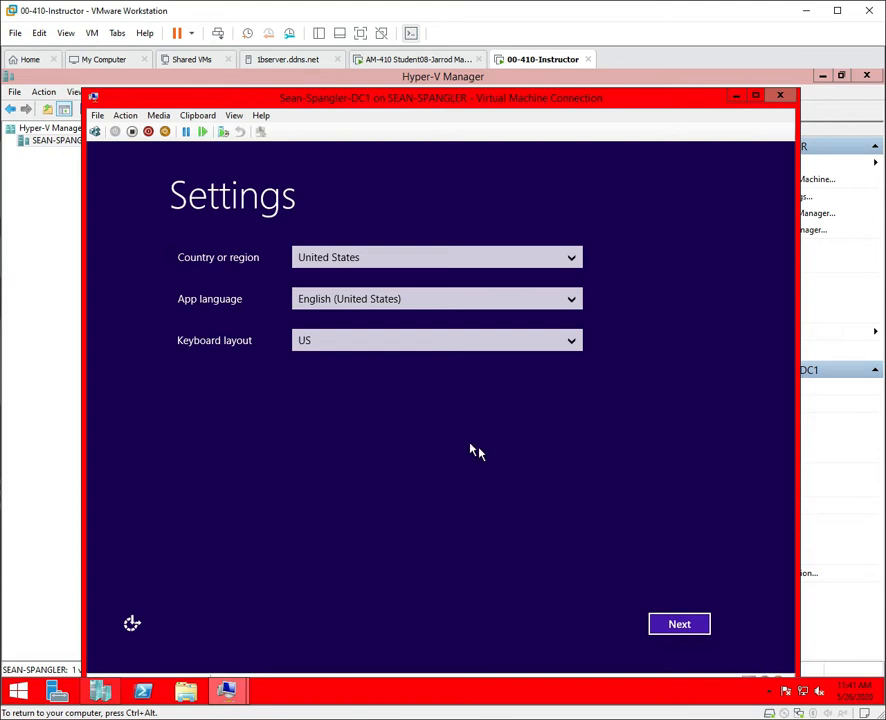
Accept DC1's region defaults and license terms, enter and confirm the Administrator password, and finish.
left_click(660, 628)
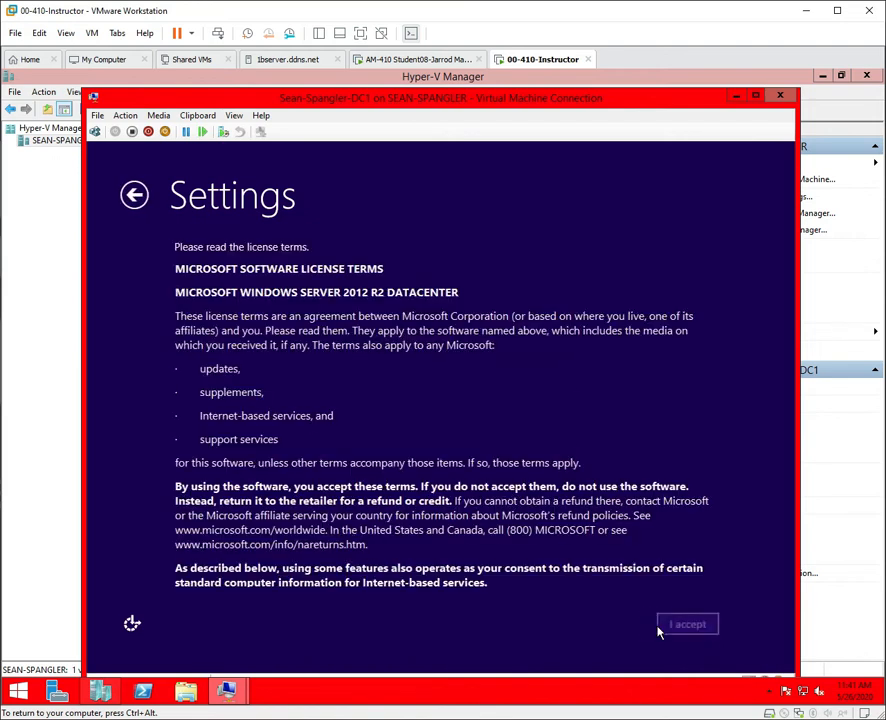
left_click(655, 625)
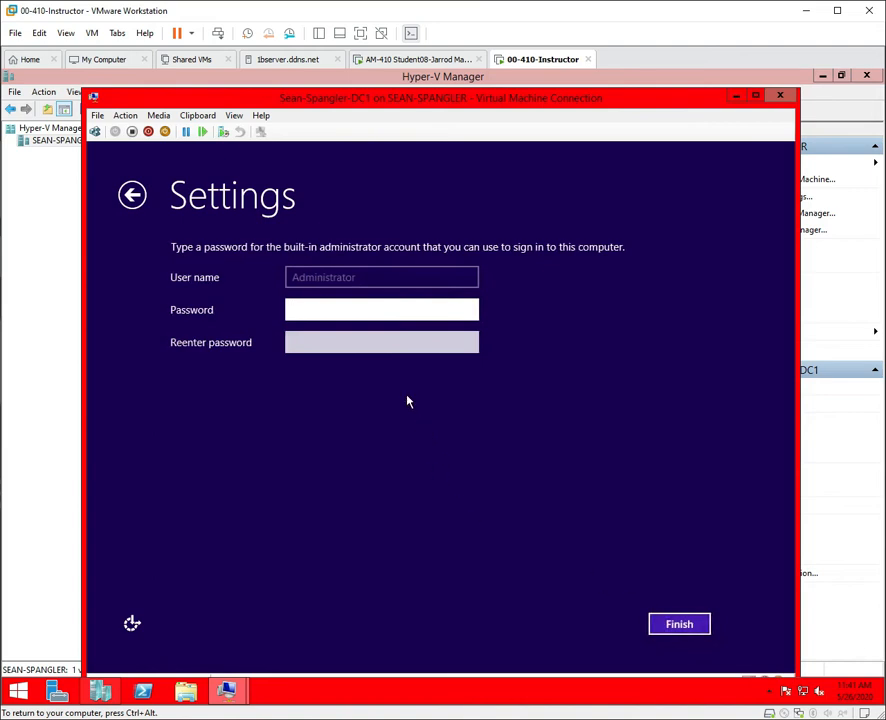
left_click(376, 310)
type("P")
key("BackSpace")
type("P")
left_click(467, 311)
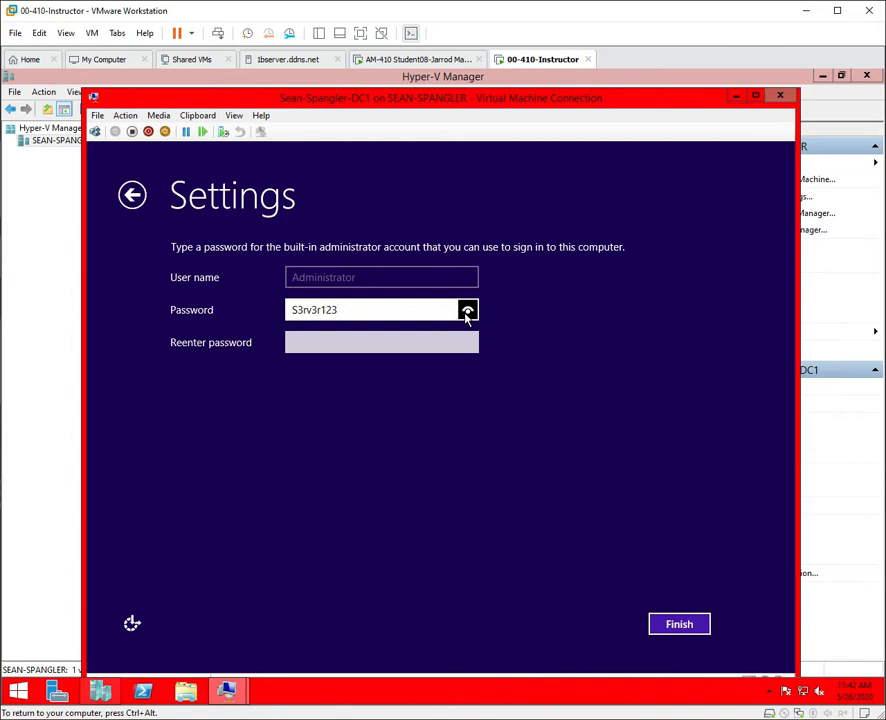
left_click(437, 348)
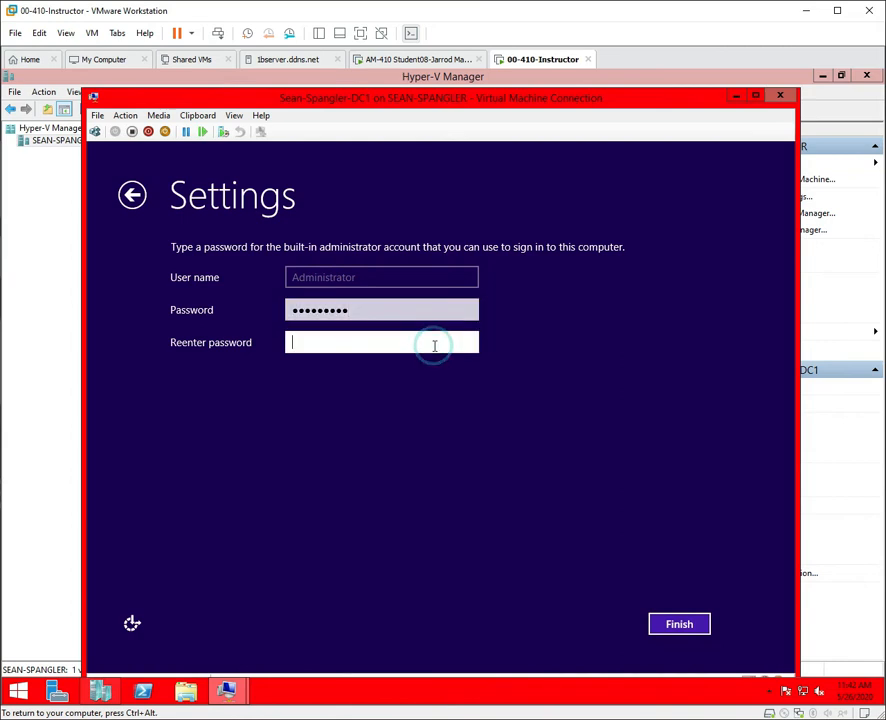
type("S")
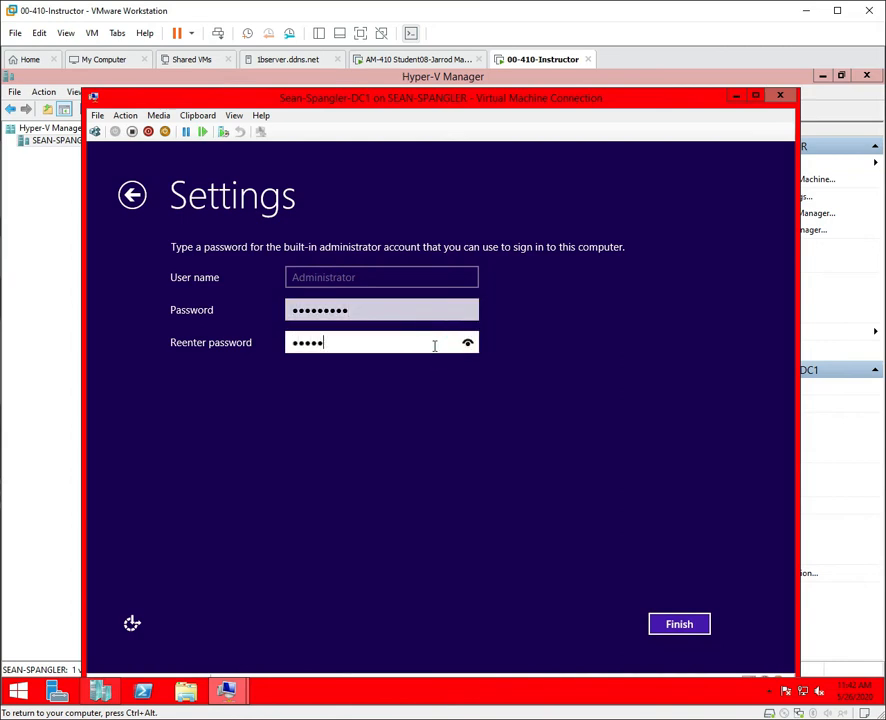
left_click_drag(472, 344, 469, 390)
left_click(659, 628)
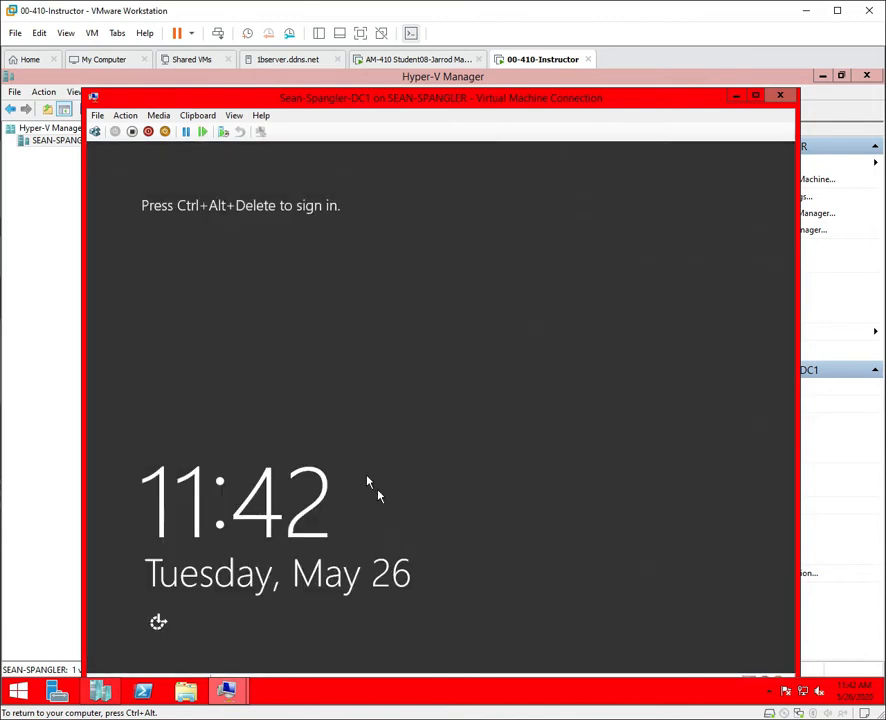
Sign in to DC1 as Administrator with its password and answer Yes to network discovery.
left_click(95, 132)
left_click(478, 313)
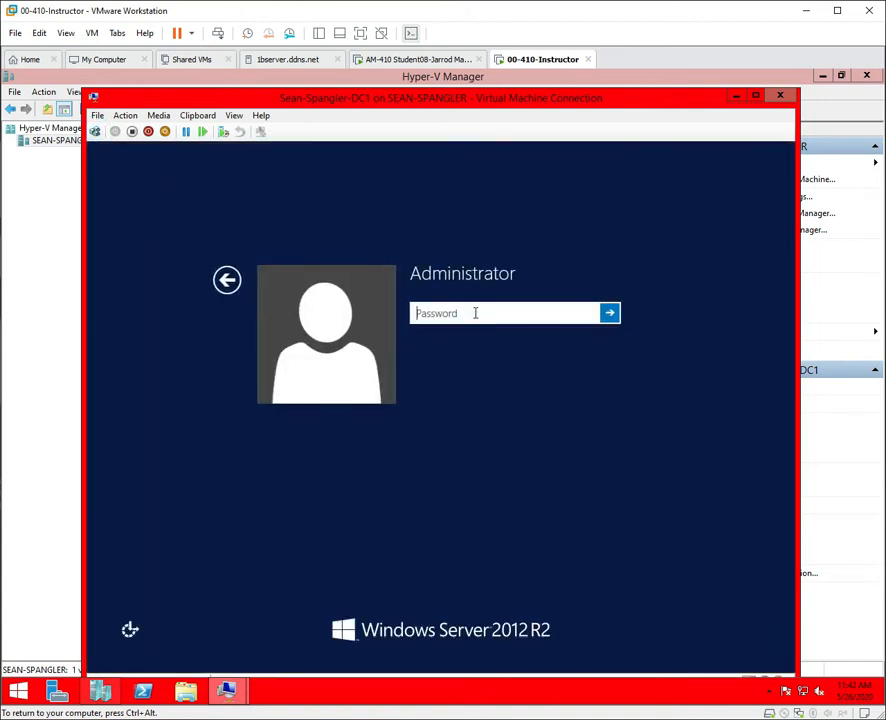
type("P••••••••")
key("Return")
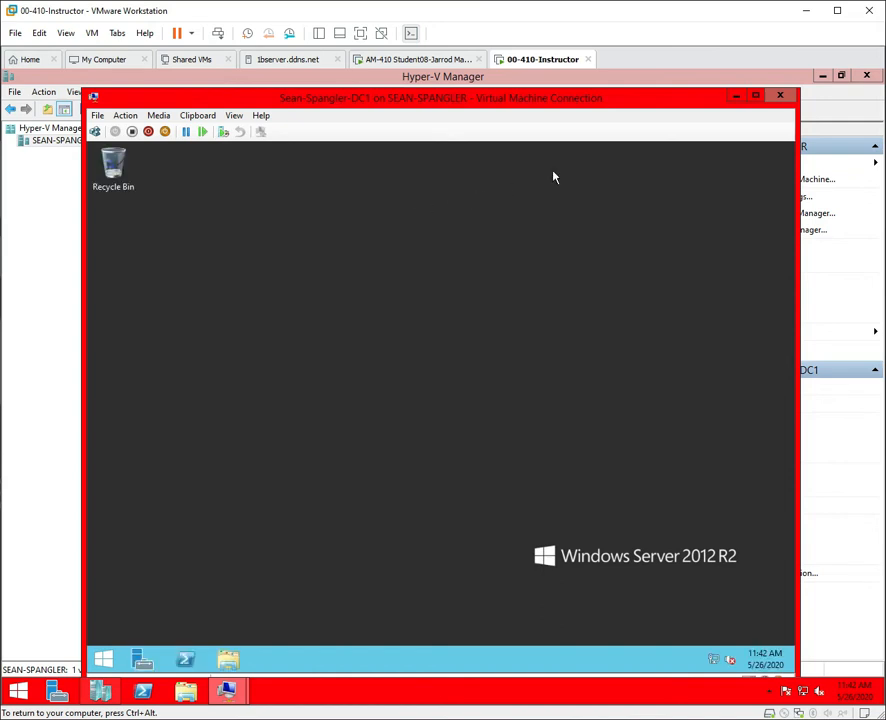
left_click(657, 399)
On DC2, accept region defaults and license terms, set the Administrator password, and finish setup.
left_click(736, 96)
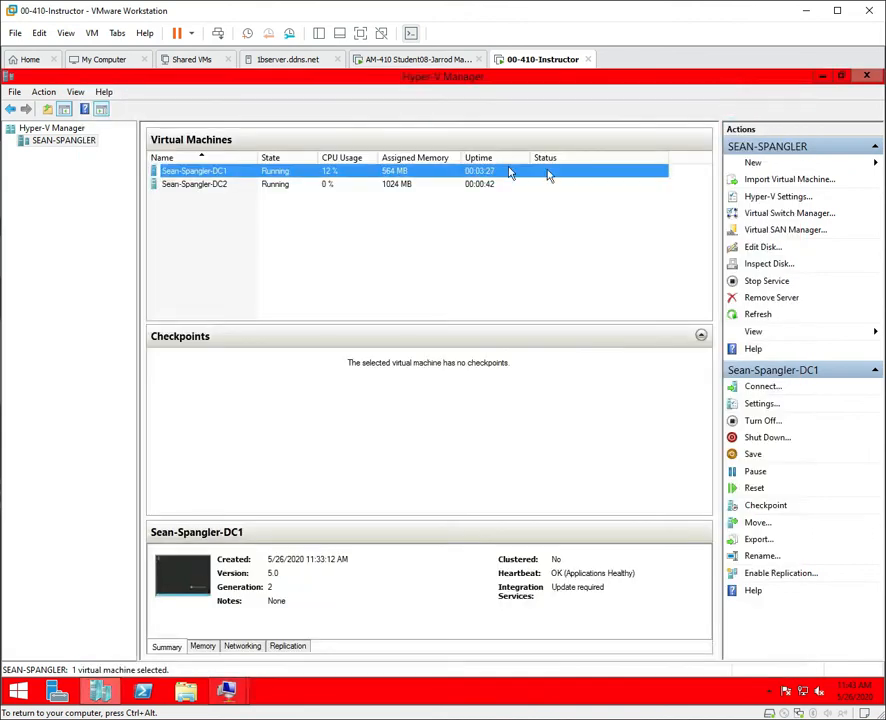
double_click(350, 186)
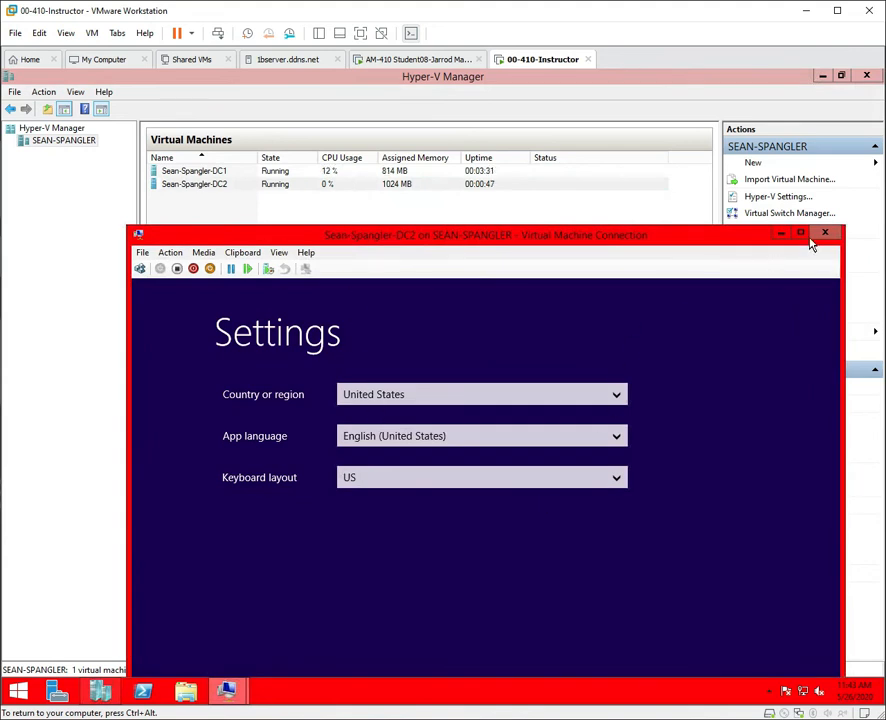
left_click_drag(726, 236, 714, 84)
left_click(697, 608)
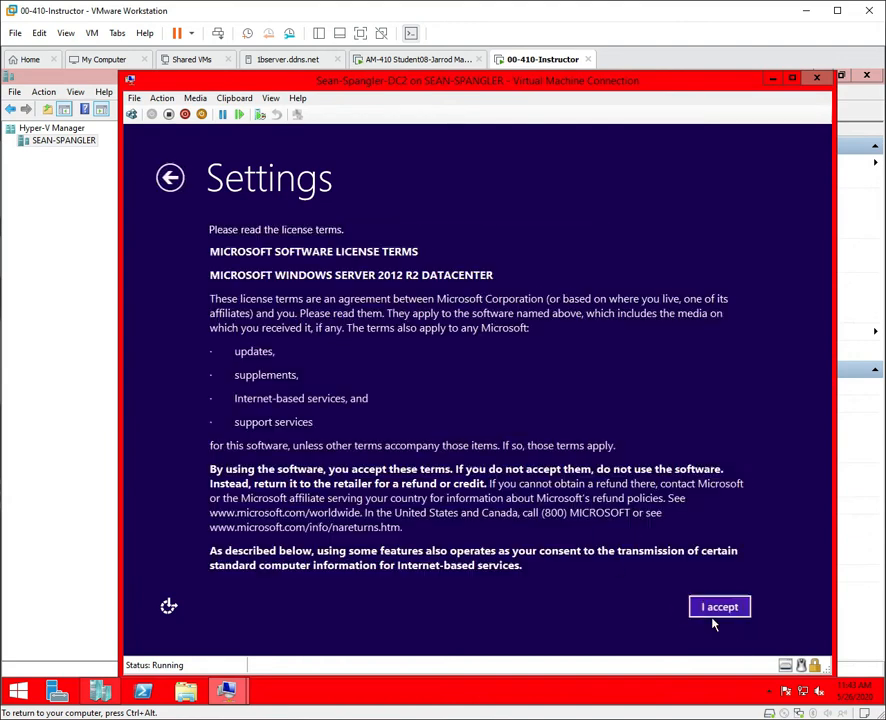
left_click(713, 608)
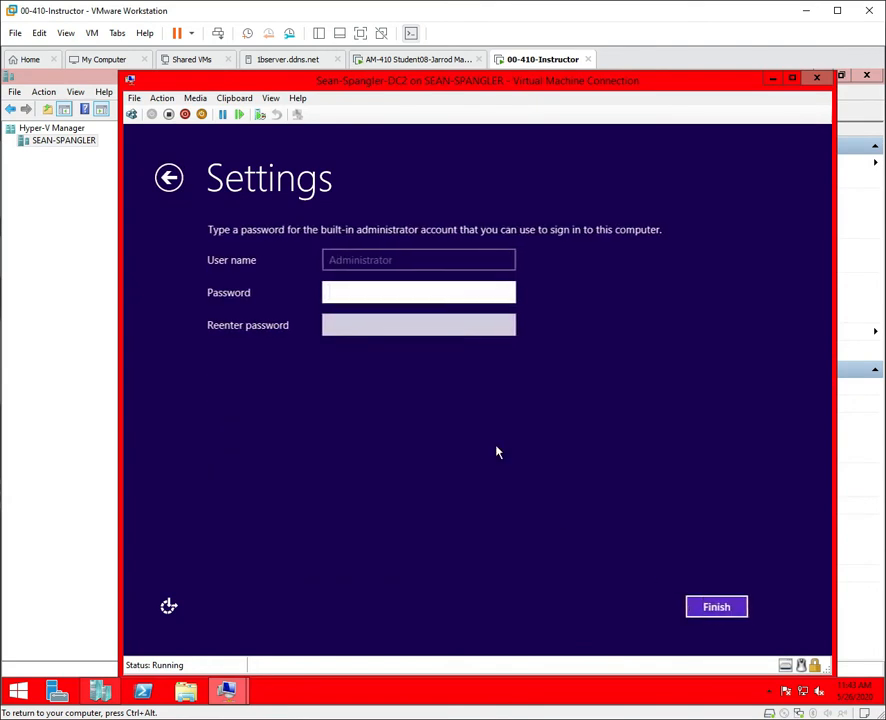
type("Password1")
key("Tab")
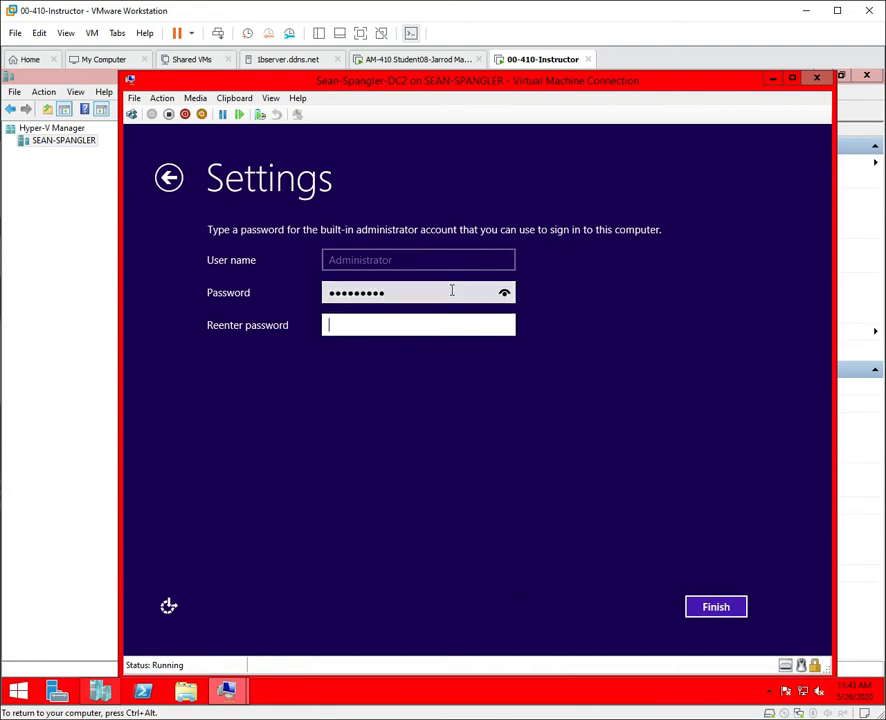
type("Passwo")
type("123")
left_click(505, 325)
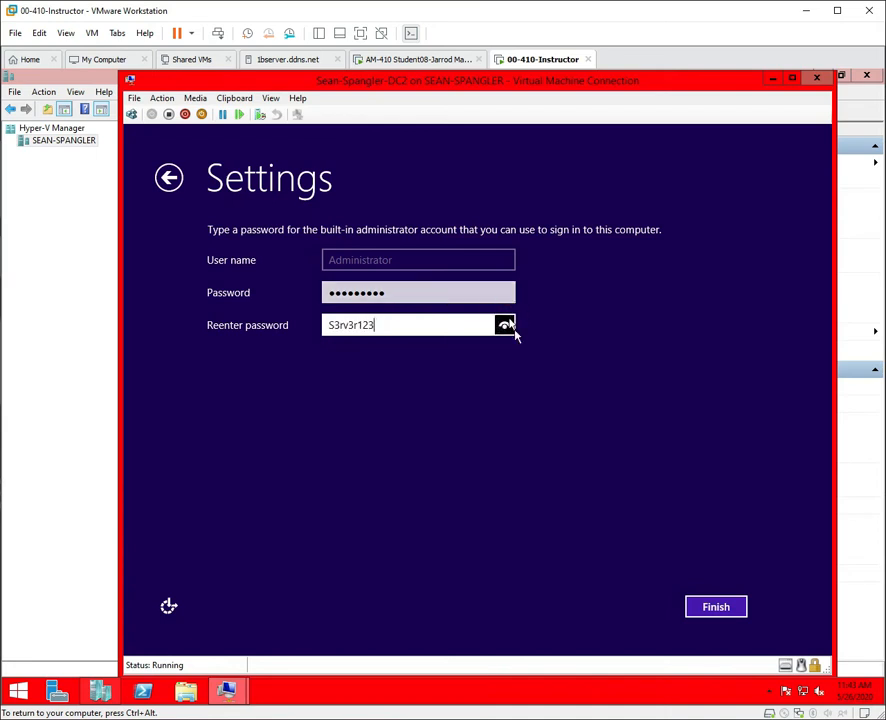
left_click(714, 607)
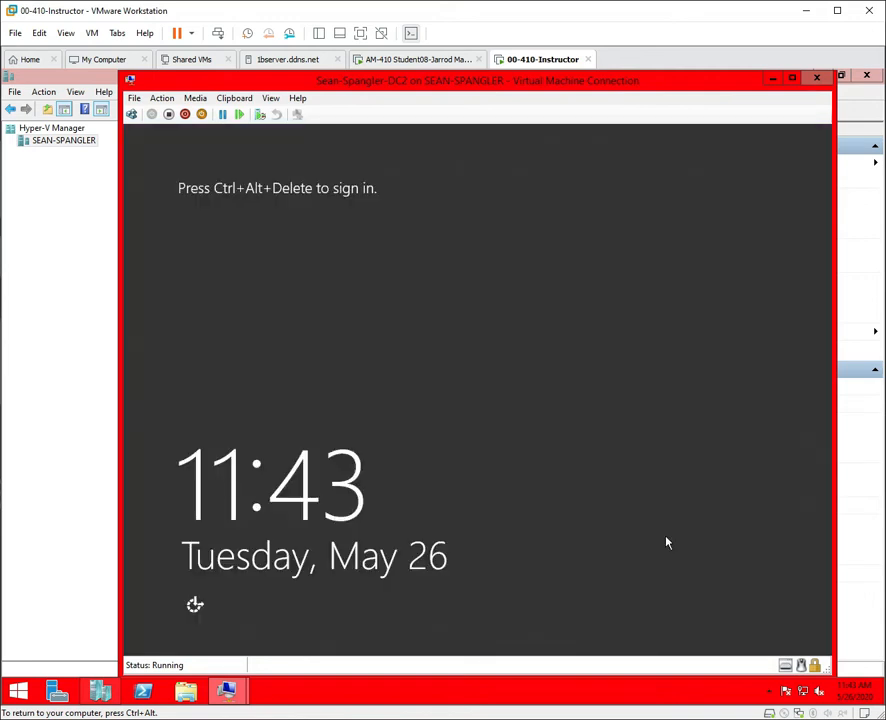
Sign in to DC2 as Administrator with its password and minimize its console.
left_click(133, 115)
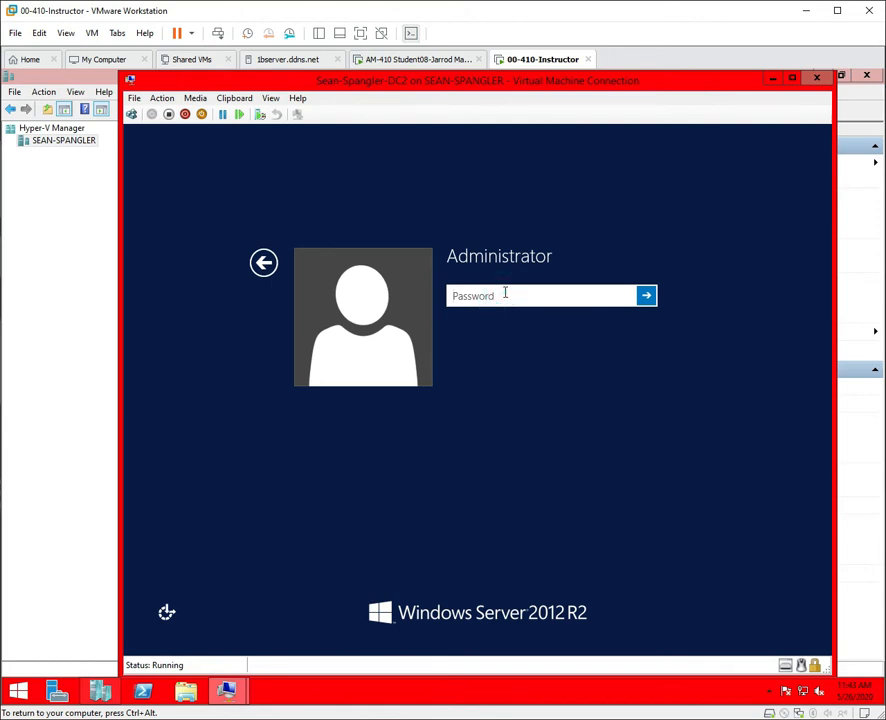
type("Pa$$w0rd")
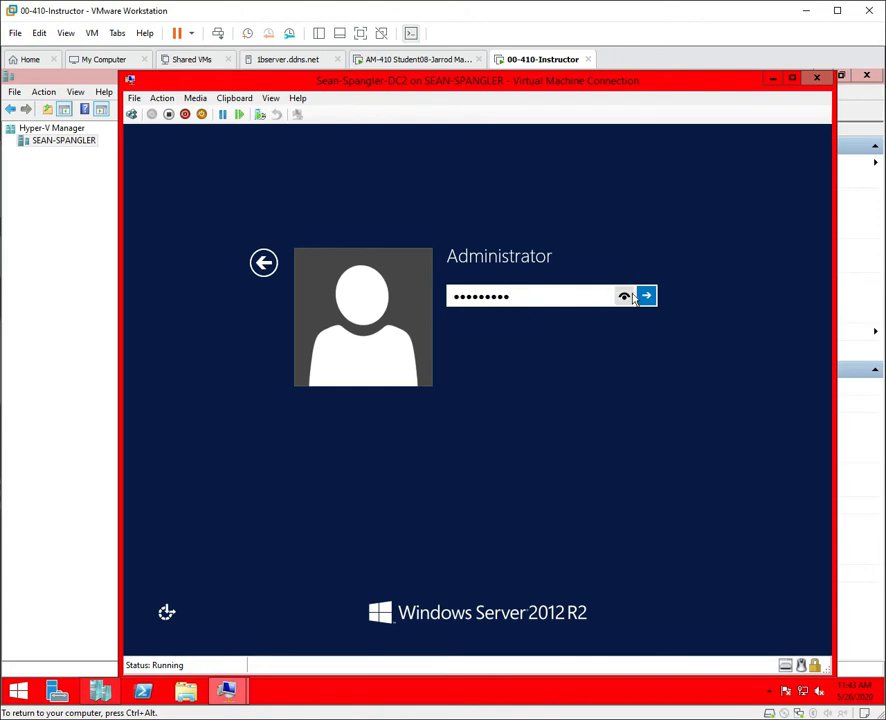
left_click(646, 298)
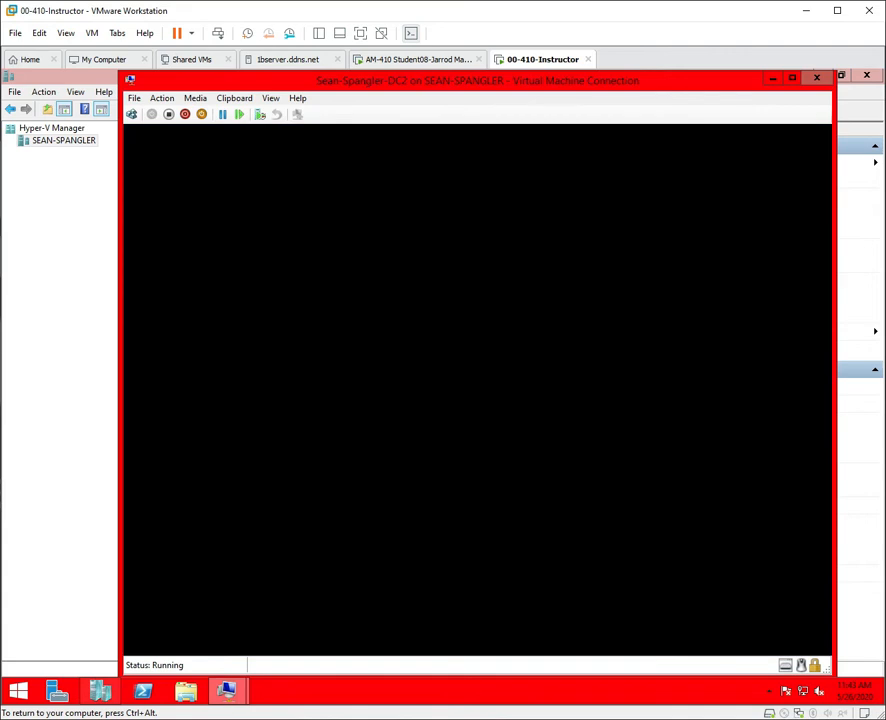
left_click(772, 79)
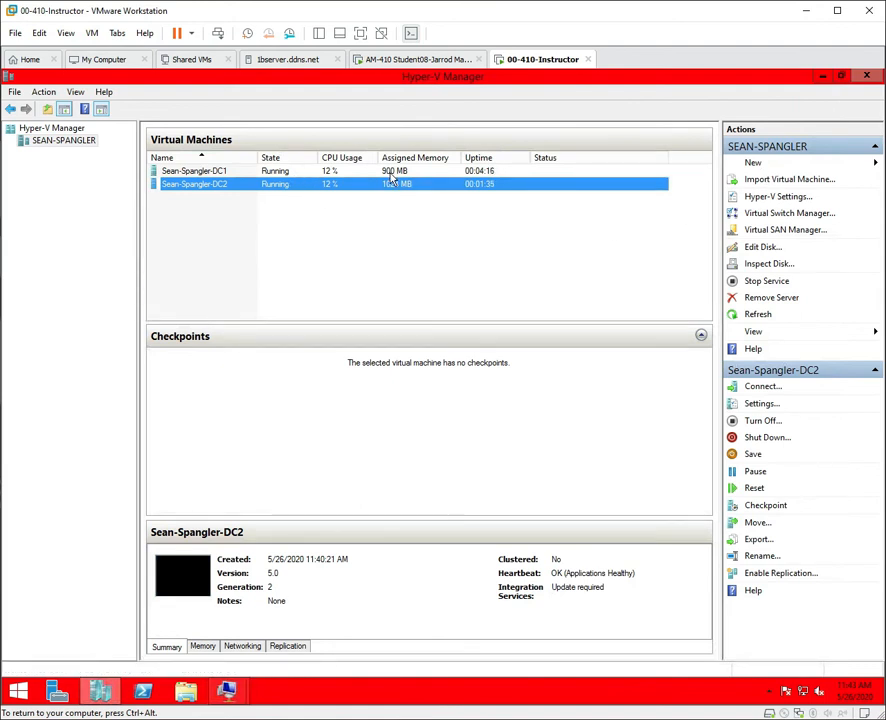
Show DC1's console full screen with Server Manager minimized to reveal the desktop.
left_click(205, 172)
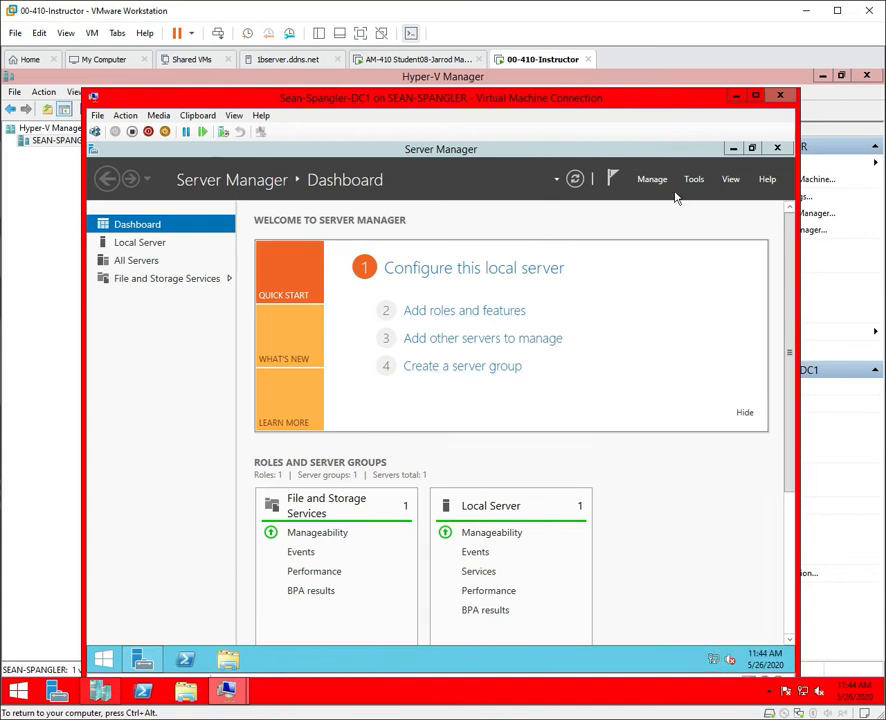
left_click(736, 149)
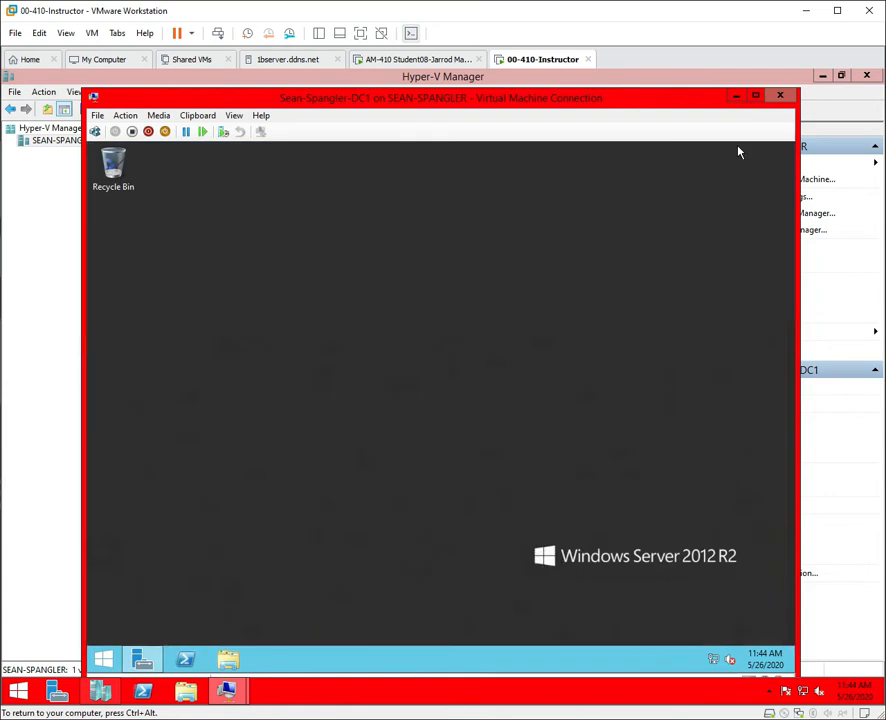
left_click(756, 97)
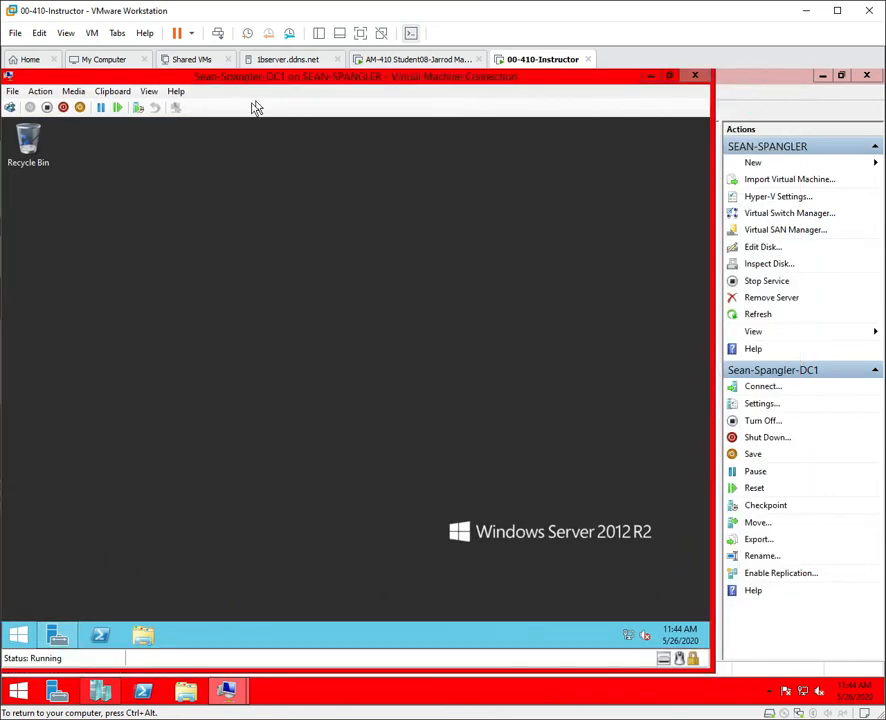
left_click(150, 91)
left_click(164, 110)
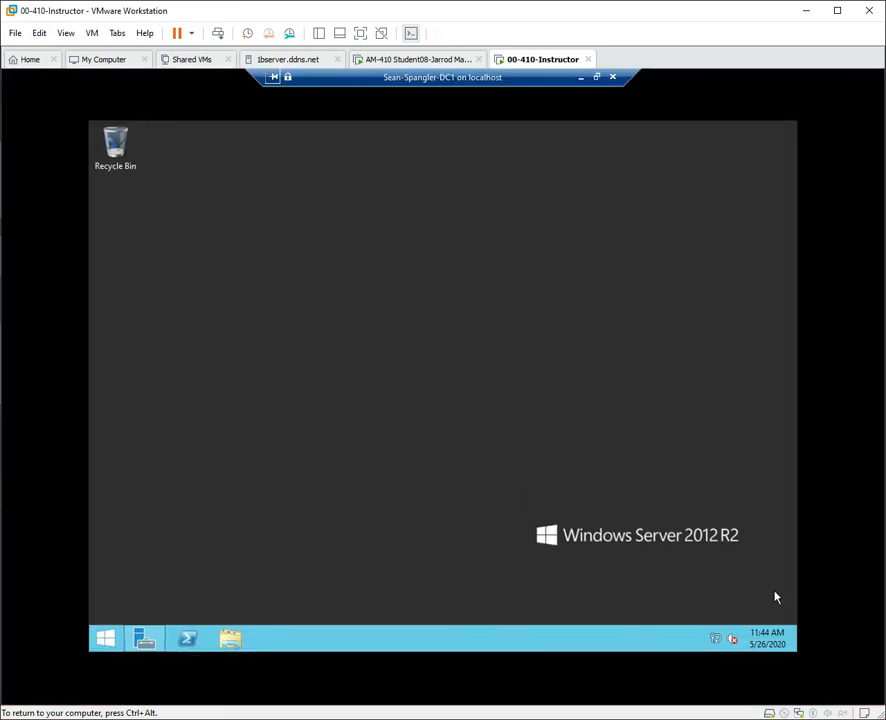
Refresh the DC1 desktop from its right-click shortcut menu.
right_click(683, 595)
right_click(657, 593)
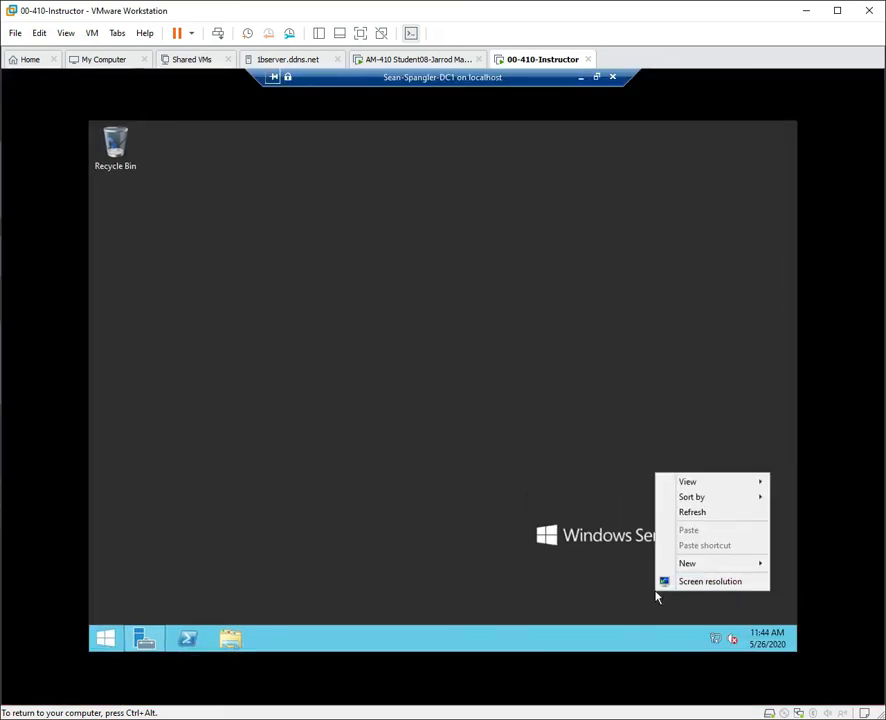
left_click(699, 513)
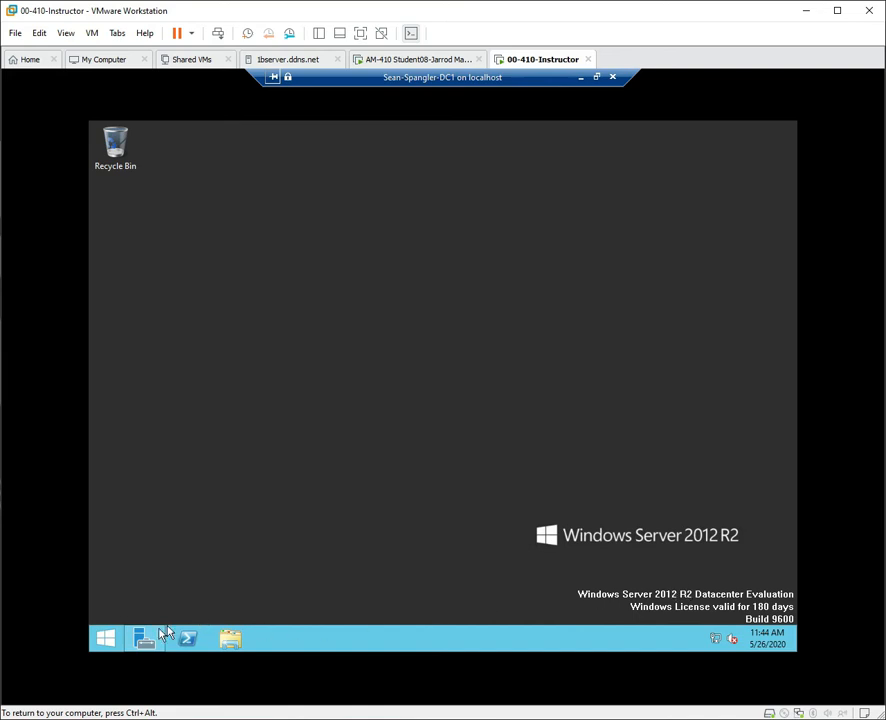
Leave full-screen view of the DC1 console.
right_click(105, 639)
mouse_move(184, 609)
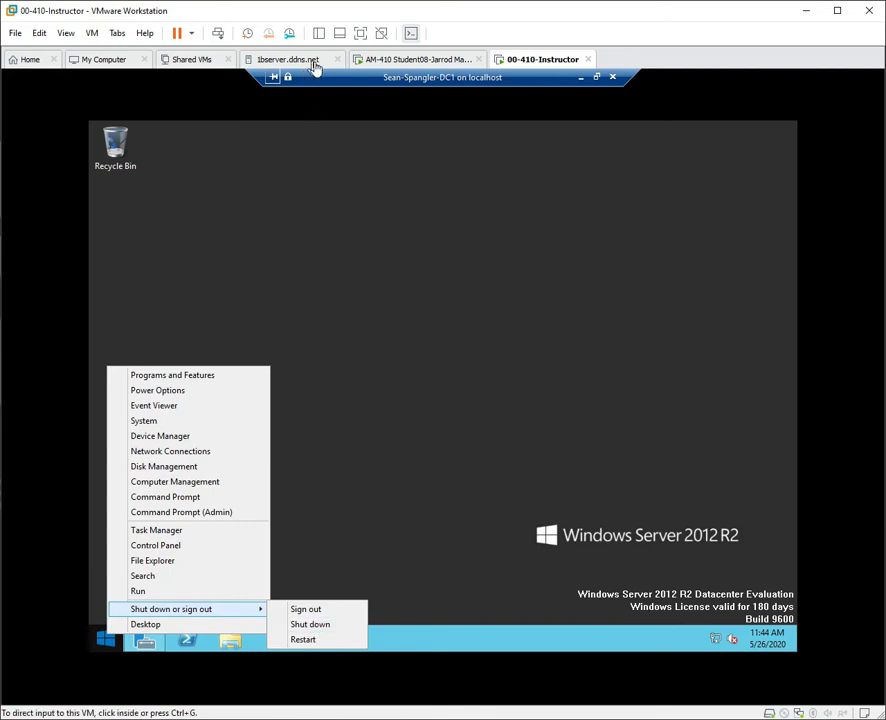
left_click(598, 78)
left_click(136, 116)
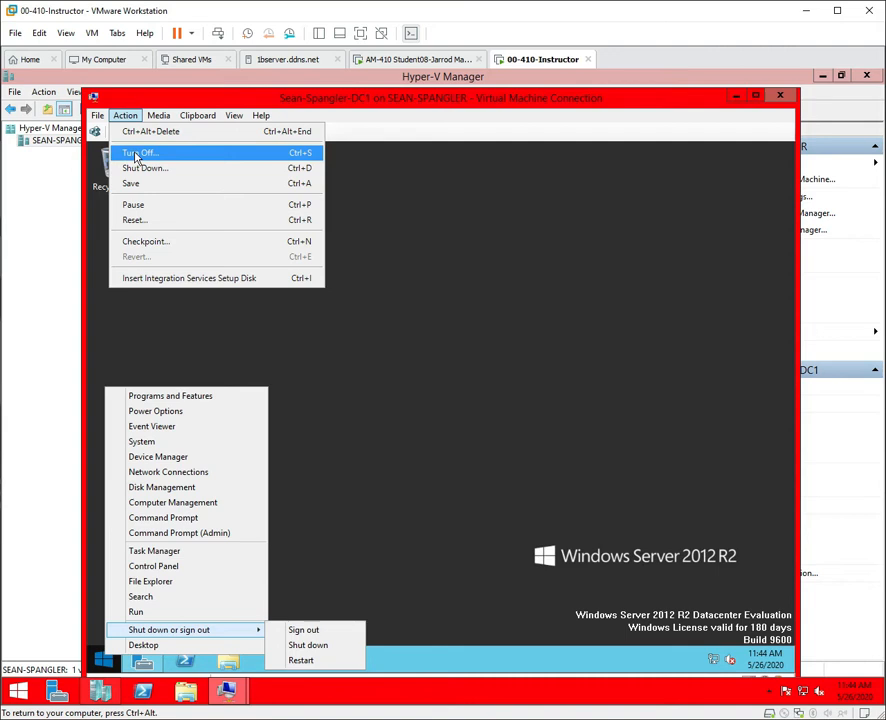
left_click(467, 322)
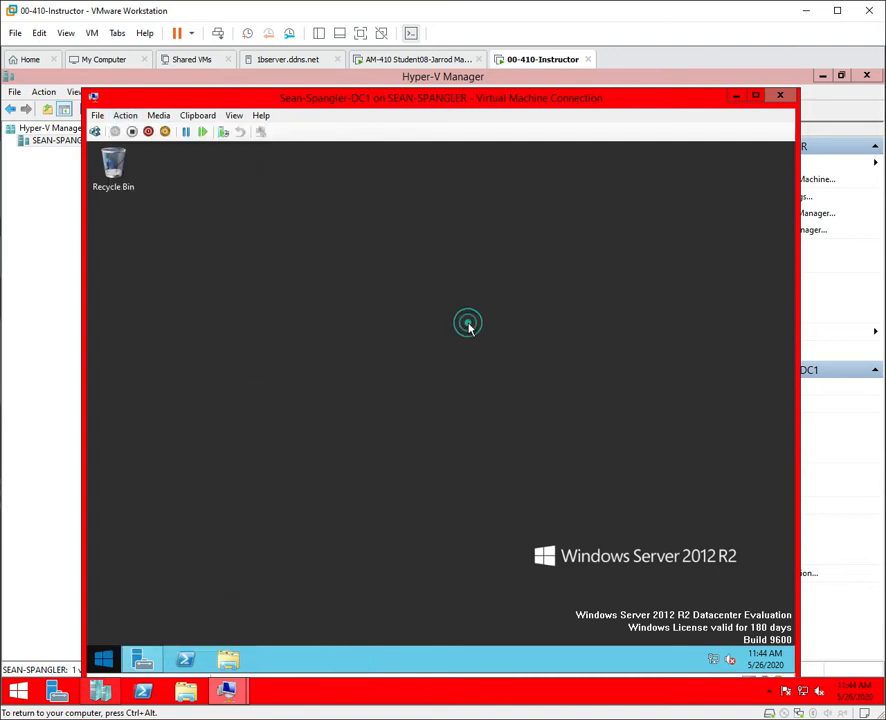
Shut down DC1 from the Start power menu and close its connection window.
right_click(105, 662)
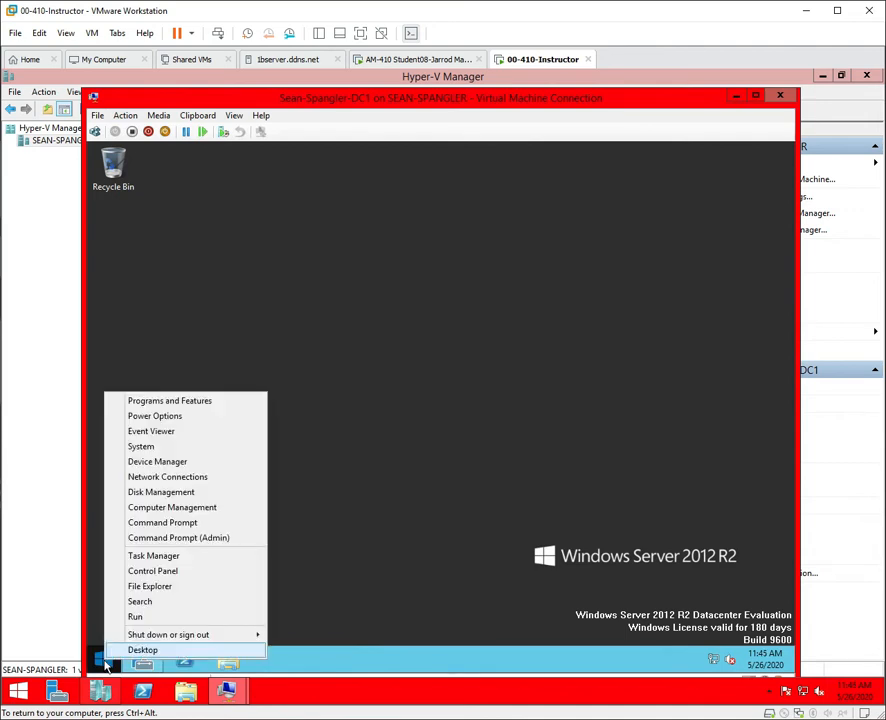
mouse_move(250, 636)
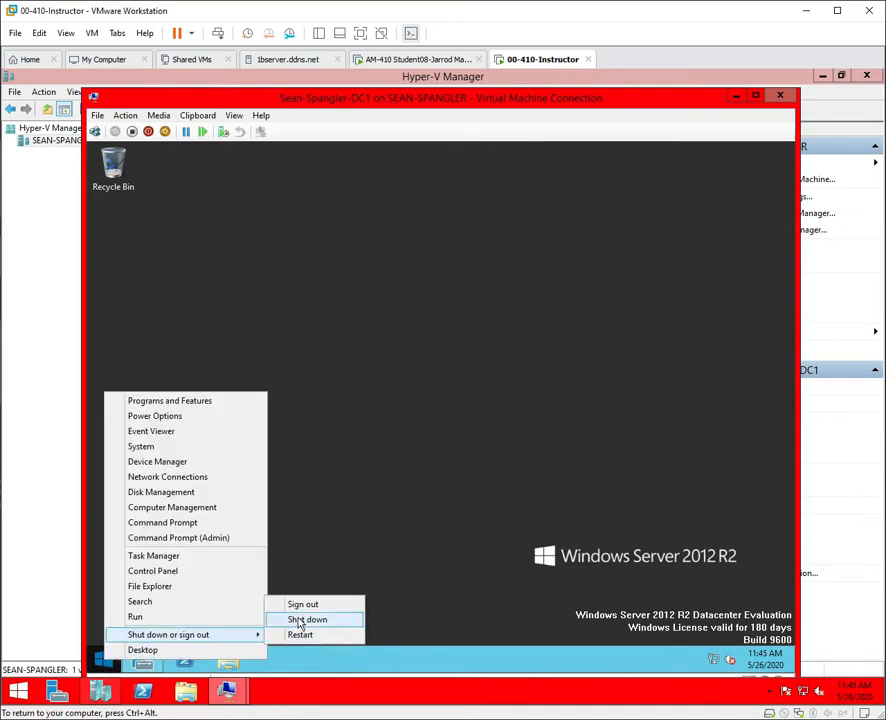
left_click(297, 622)
left_click(311, 636)
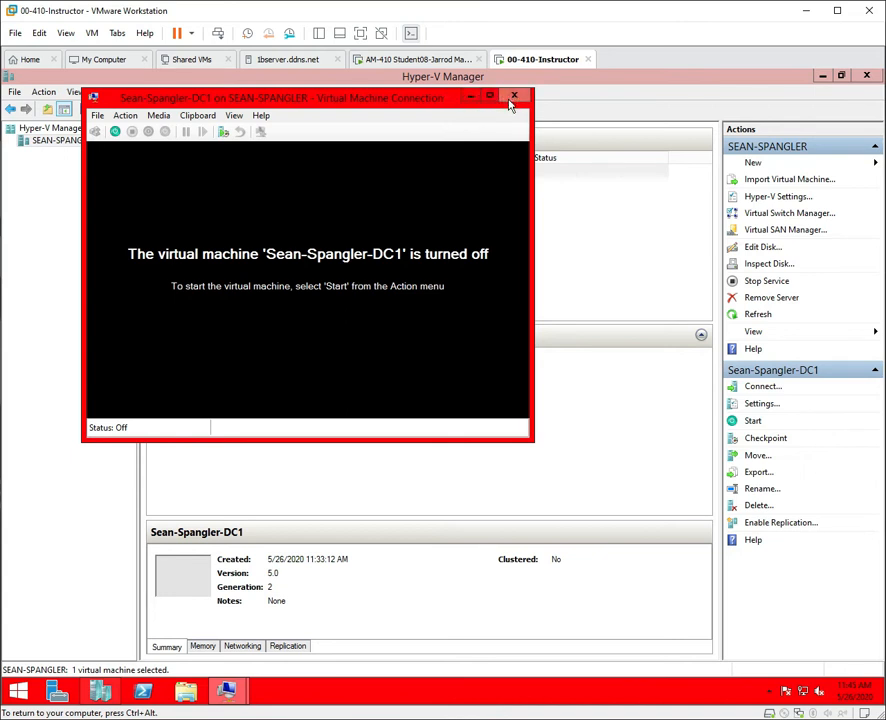
left_click(513, 96)
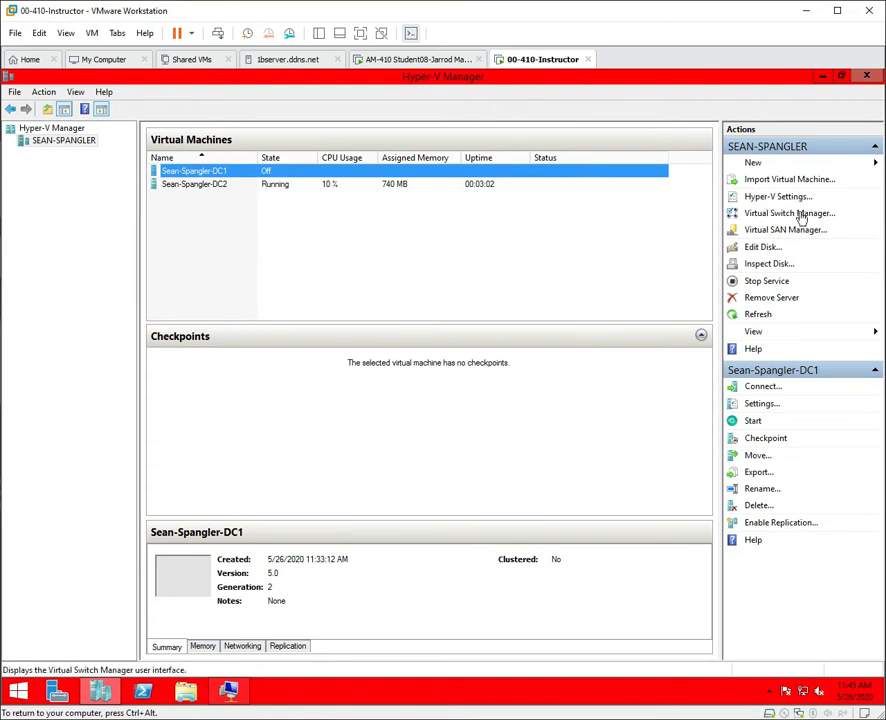
In Virtual Switch Manager, add a Private switch named 'Privat Virtual Switch' and apply it.
left_click(799, 216)
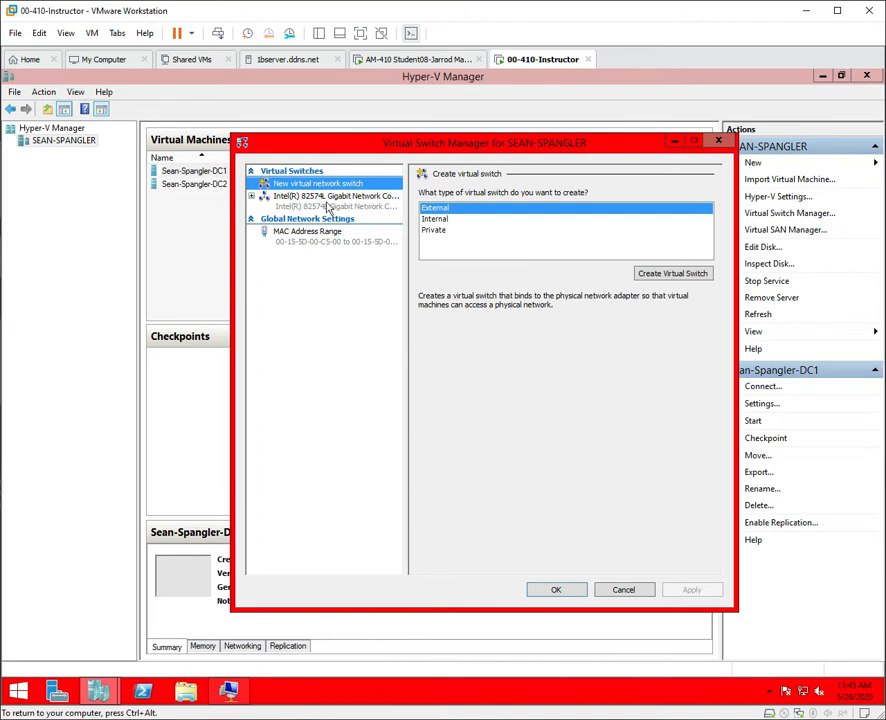
left_click(329, 205)
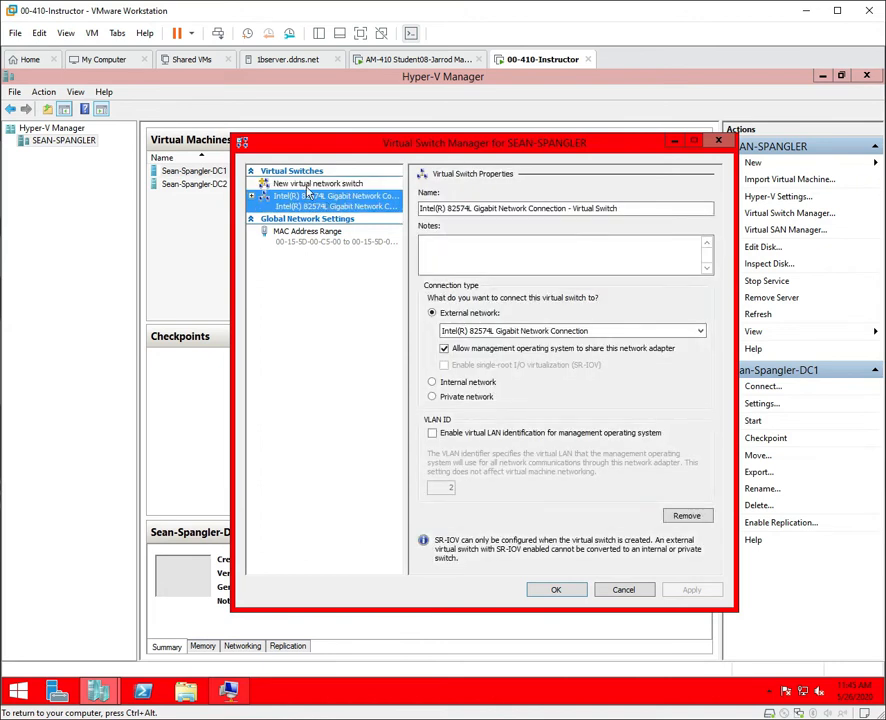
left_click(434, 314)
left_click(316, 186)
left_click(429, 231)
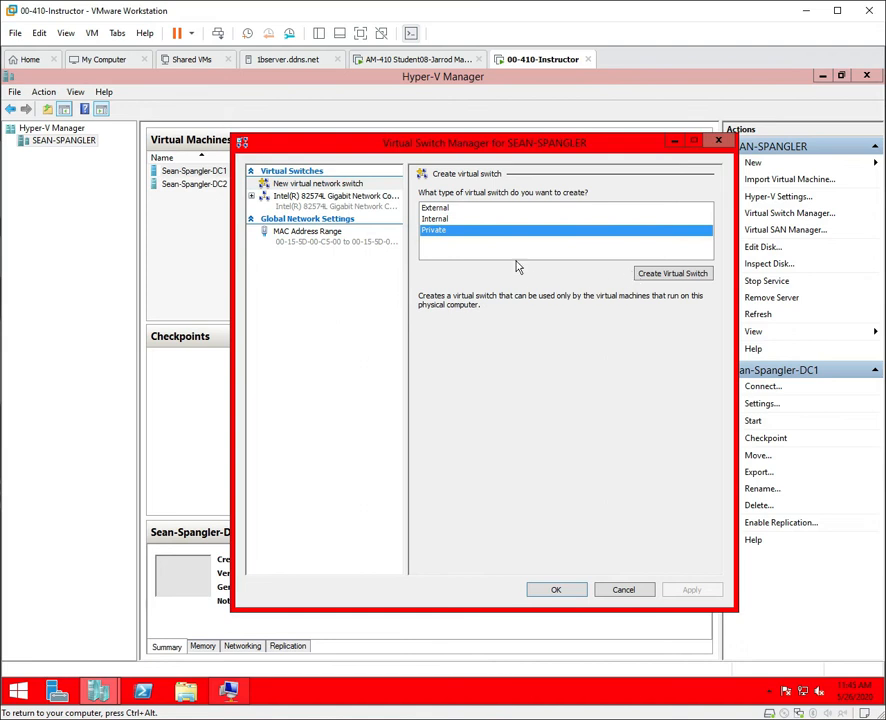
left_click(651, 275)
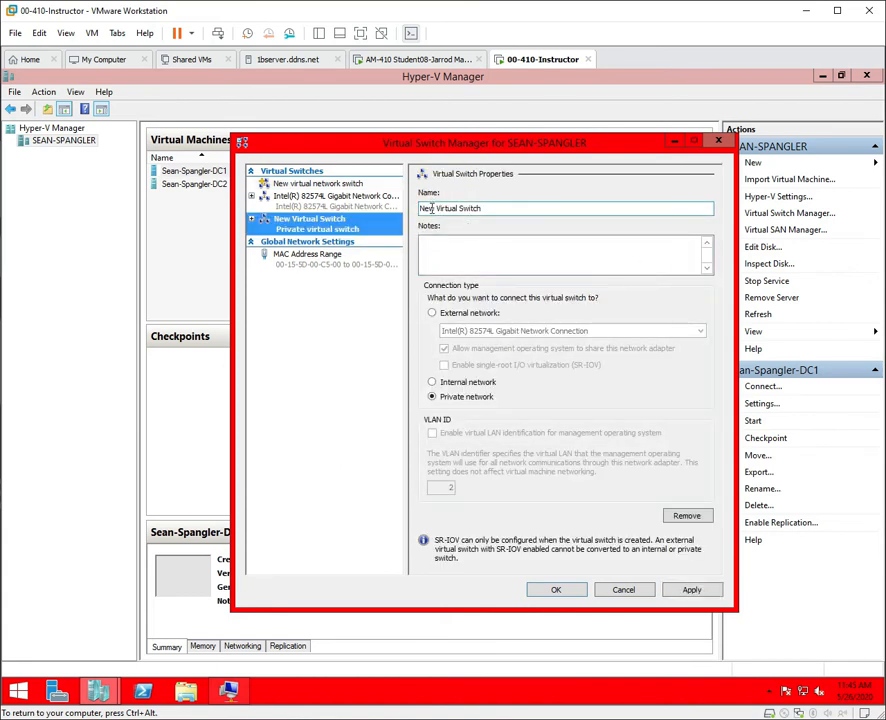
double_click(428, 208)
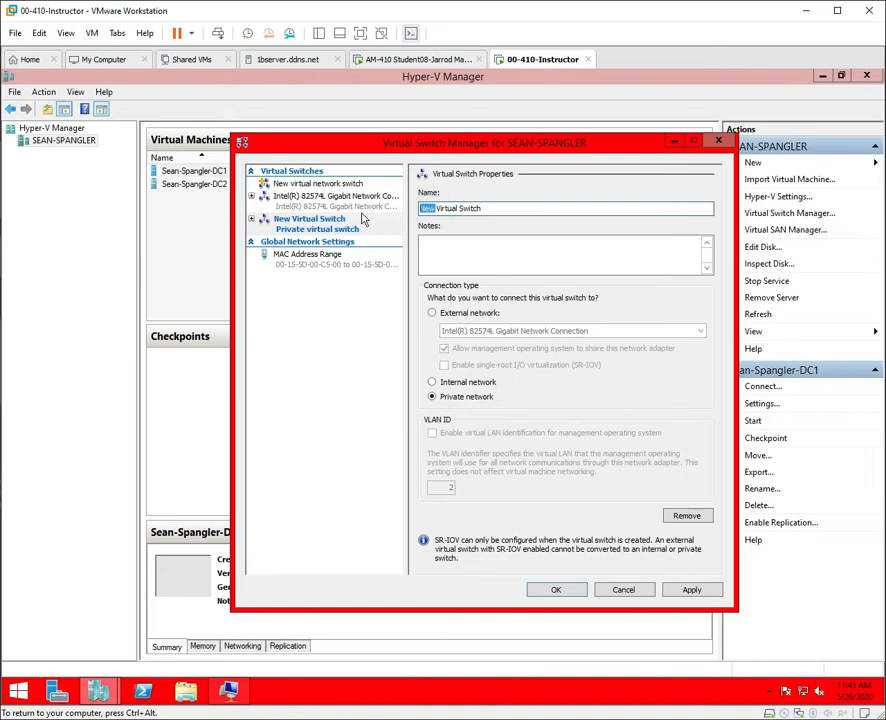
type("Privat")
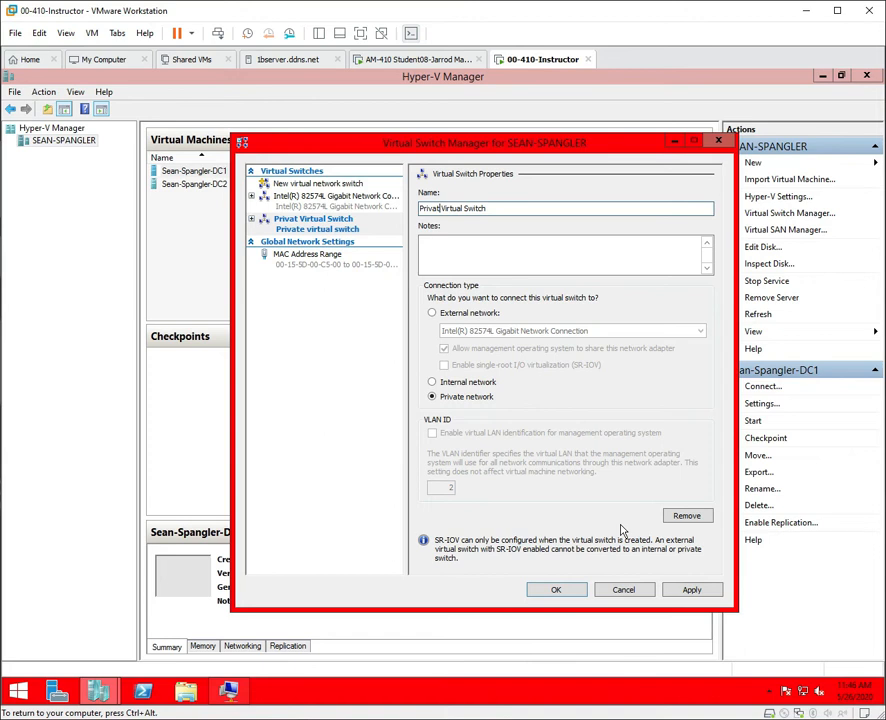
left_click(692, 590)
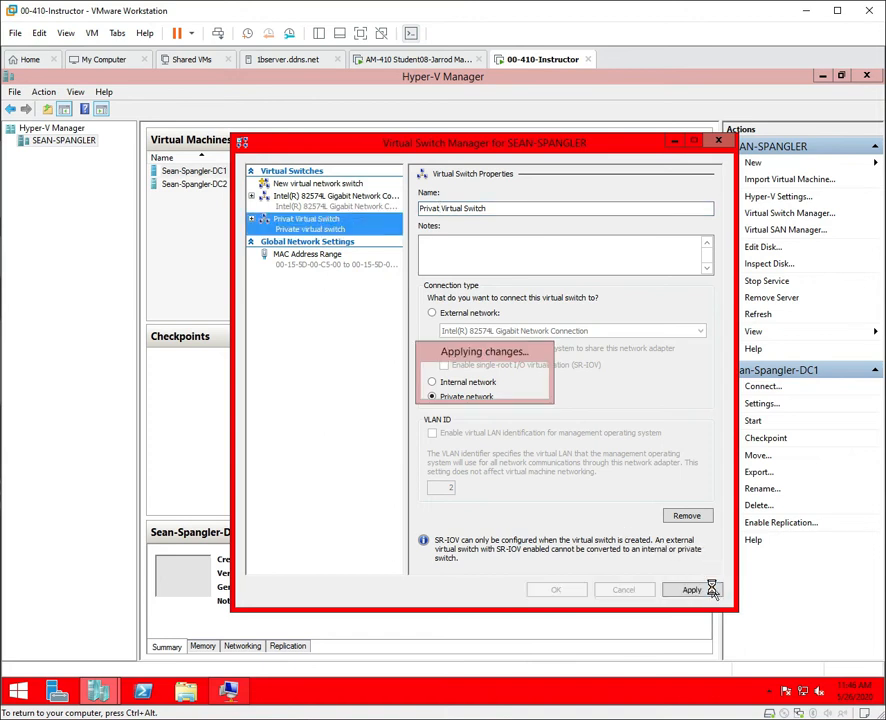
left_click(557, 590)
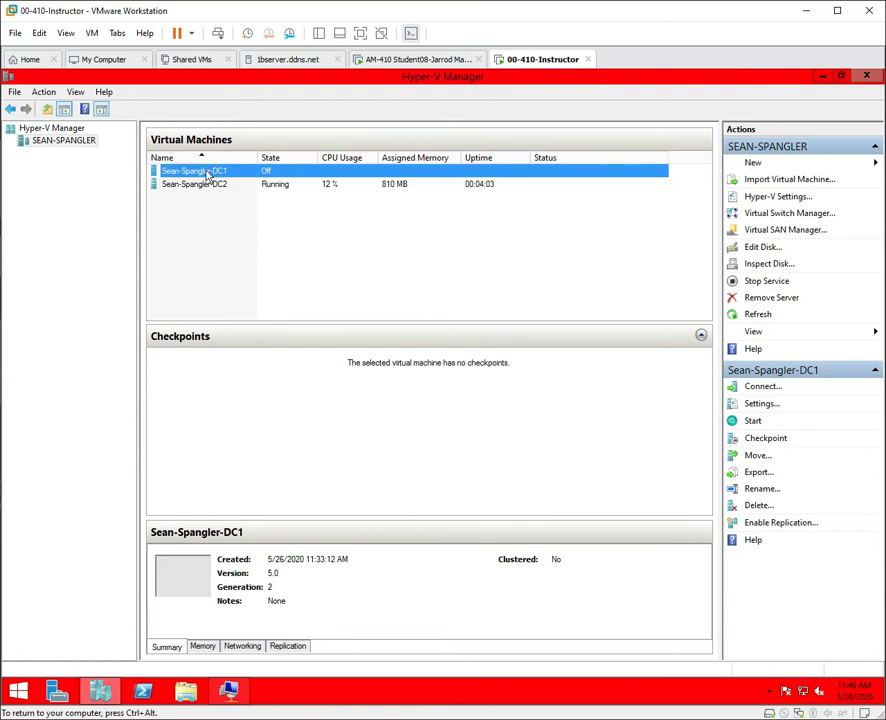
Set DC1's Network Adapter virtual switch to Privat Virtual Switch and apply the settings.
right_click(207, 175)
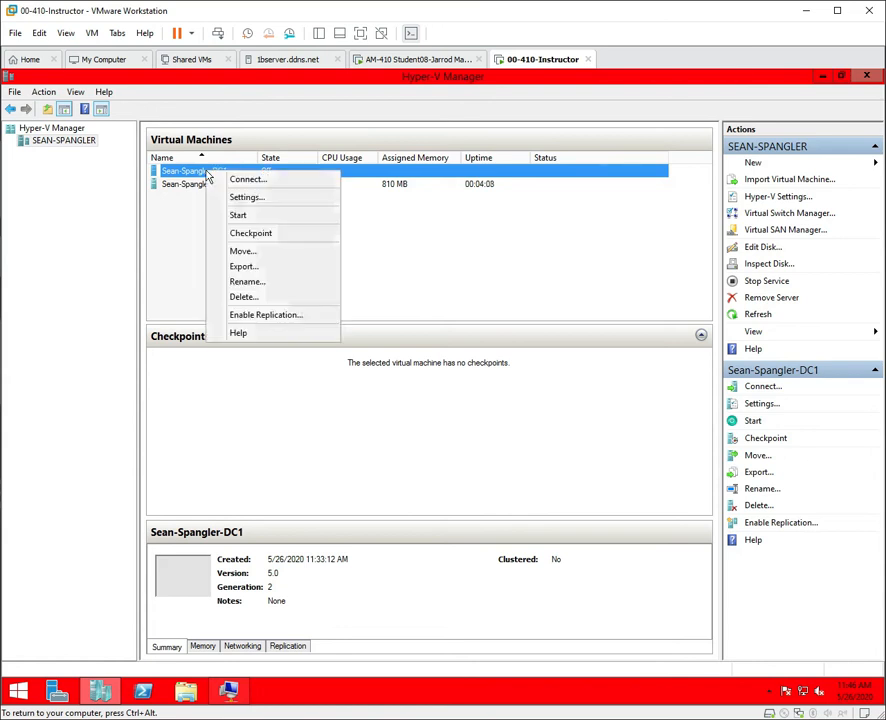
left_click(258, 200)
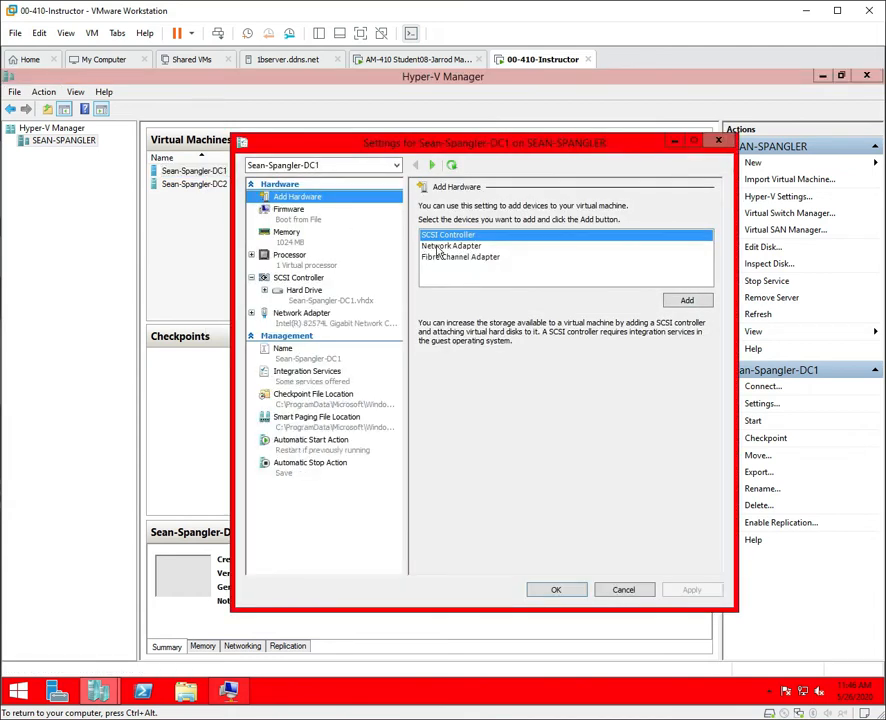
left_click(286, 325)
left_click(480, 232)
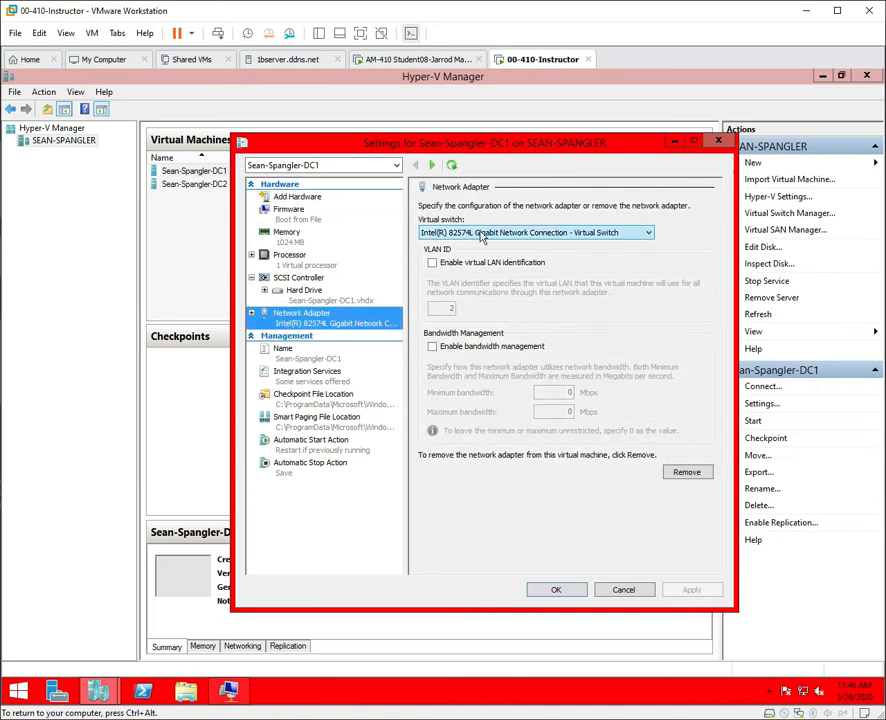
left_click(480, 232)
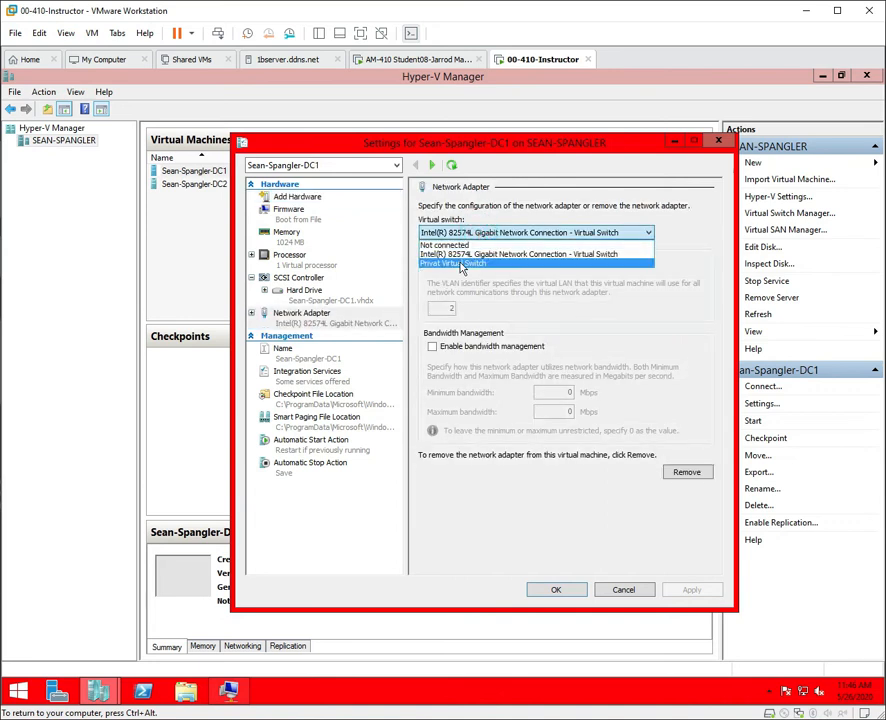
left_click(460, 262)
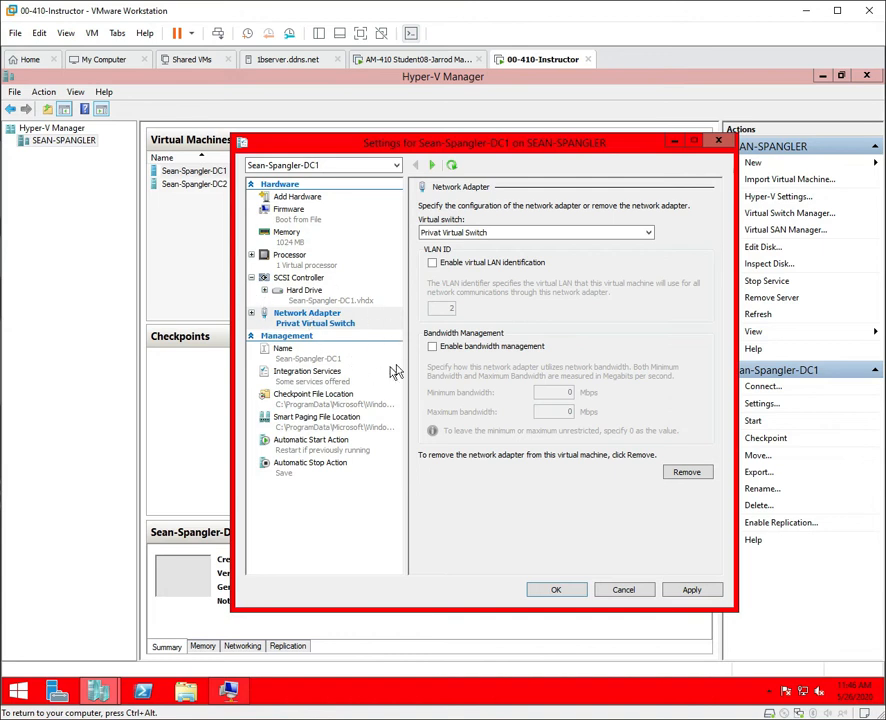
left_click(694, 592)
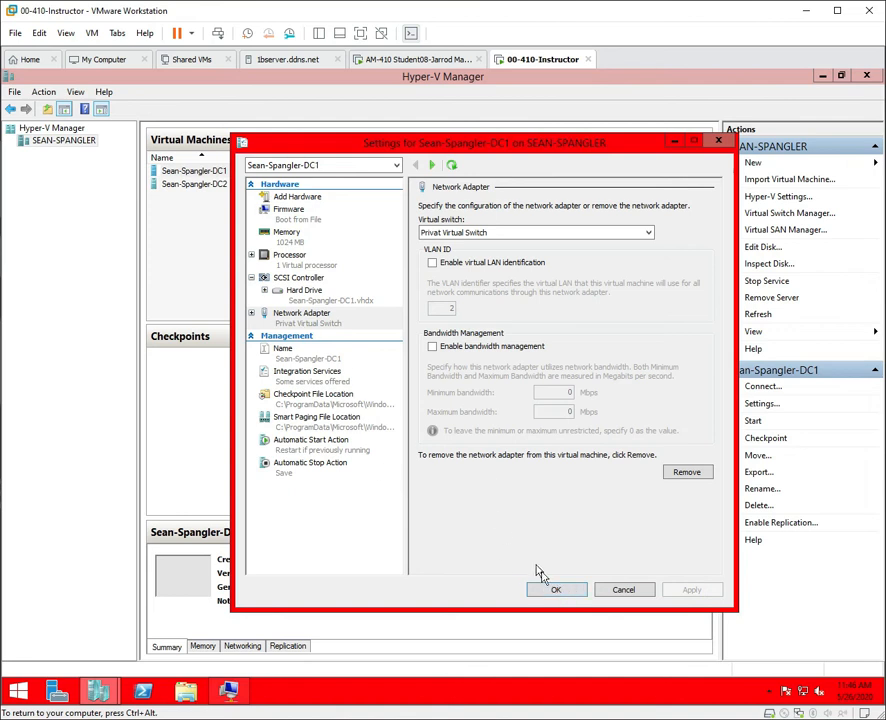
left_click(562, 591)
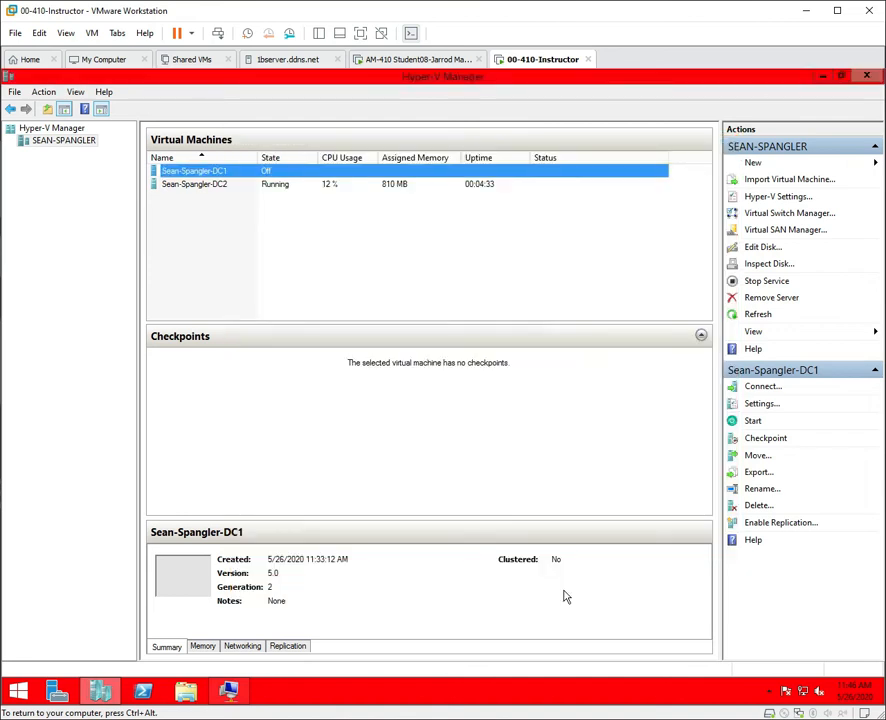
Connect to DC2, allow network discovery, view Local Server, then close Server Manager.
double_click(214, 186)
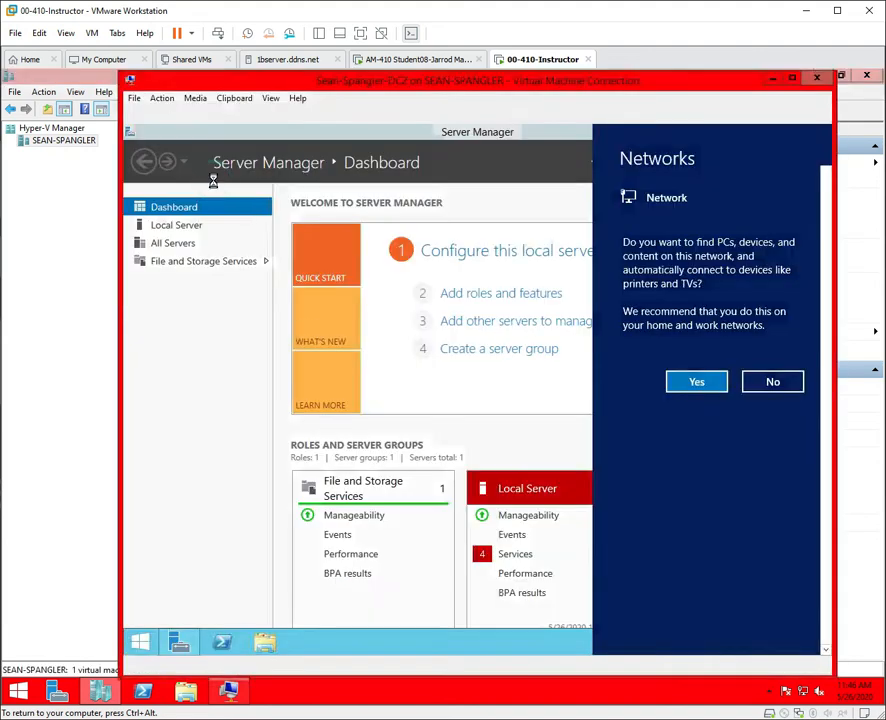
left_click(688, 384)
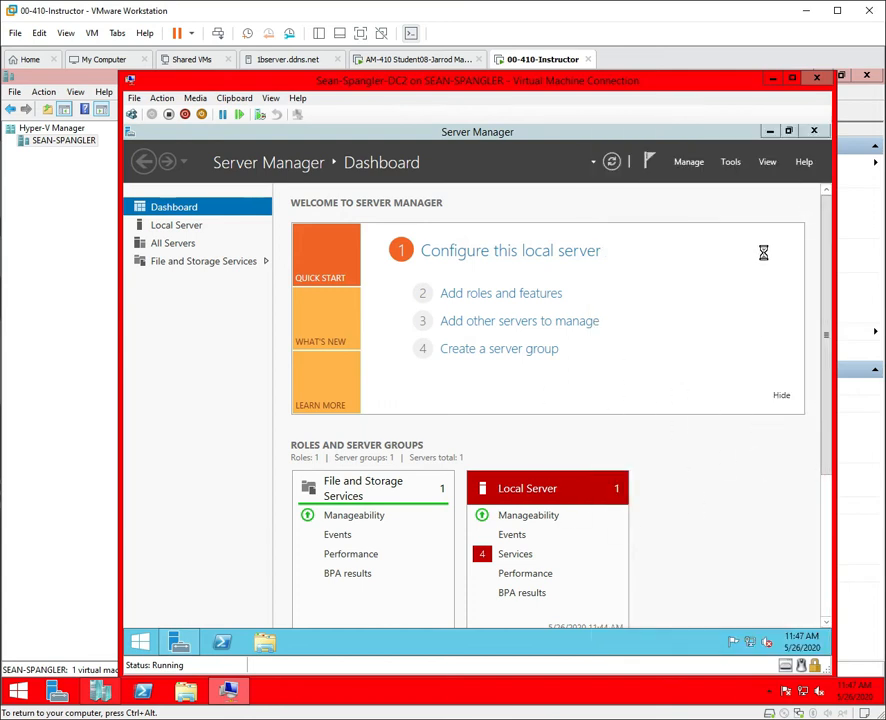
left_click(457, 249)
left_click(457, 250)
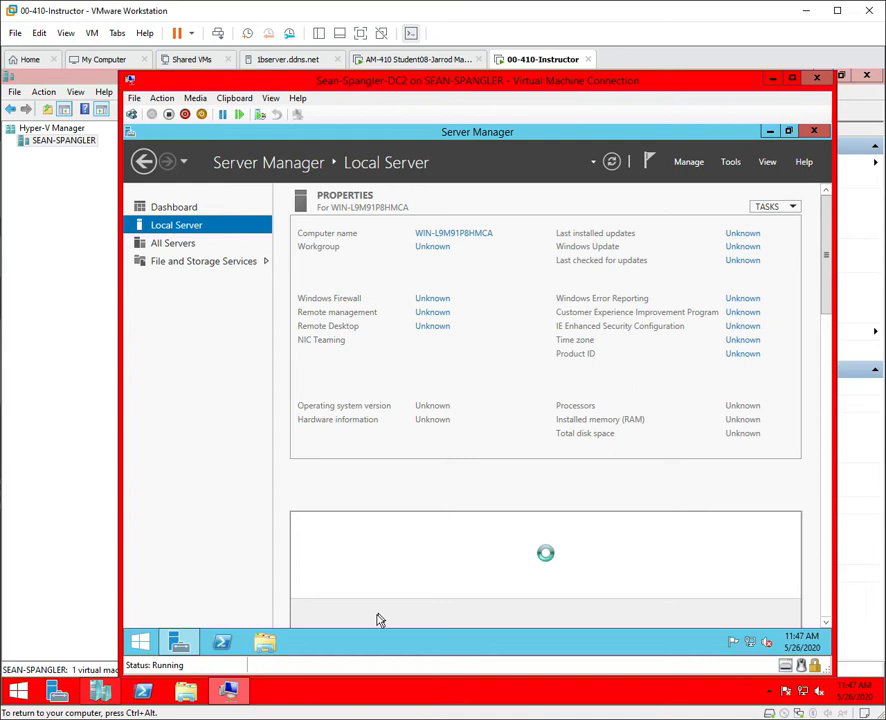
left_click_drag(409, 452, 619, 447)
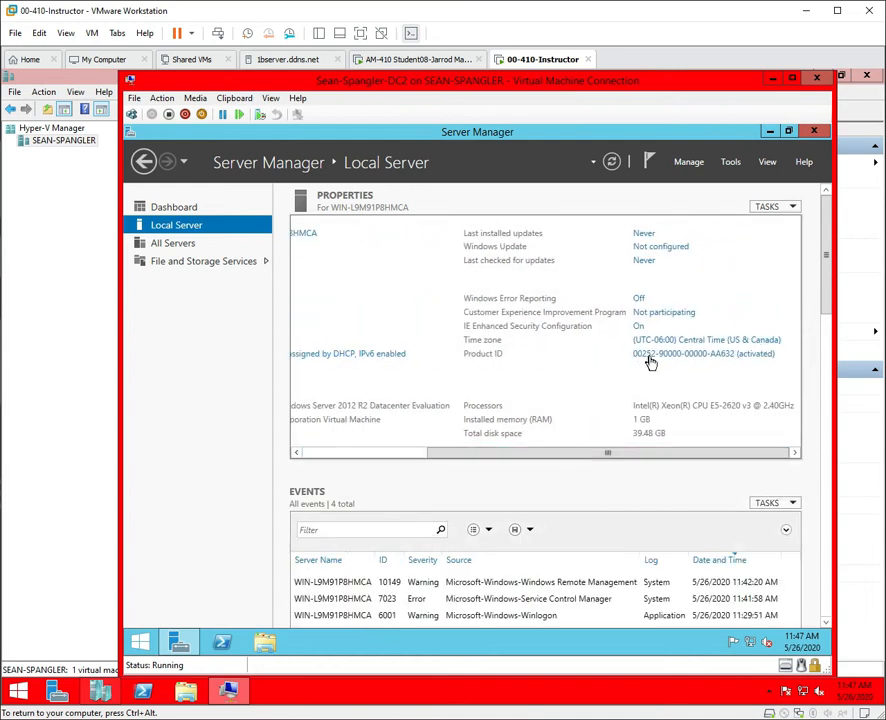
left_click(815, 133)
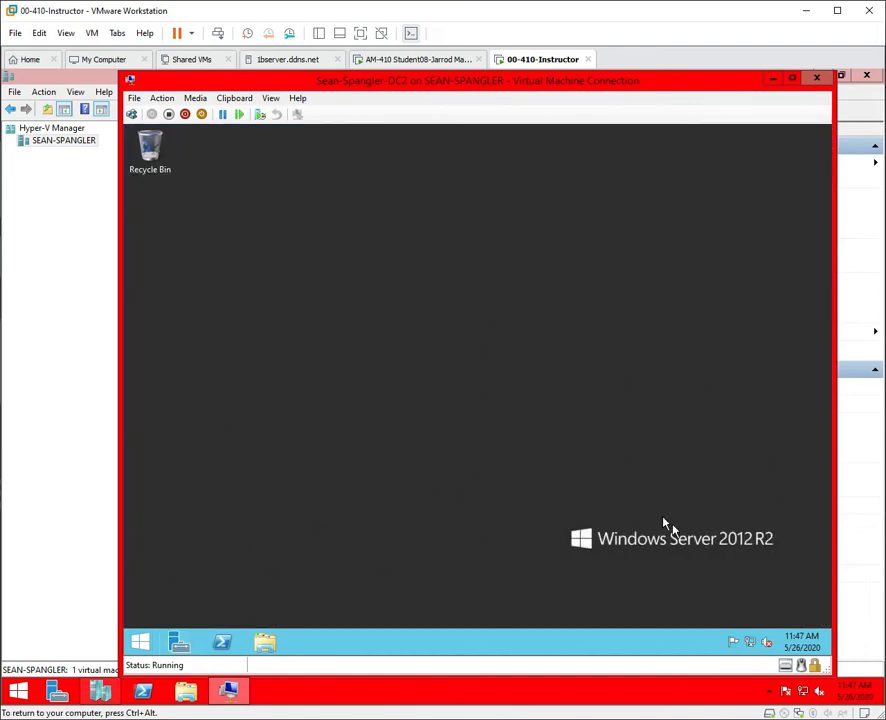
Refresh the DC2 desktop and check the connection window's display options.
right_click(416, 427)
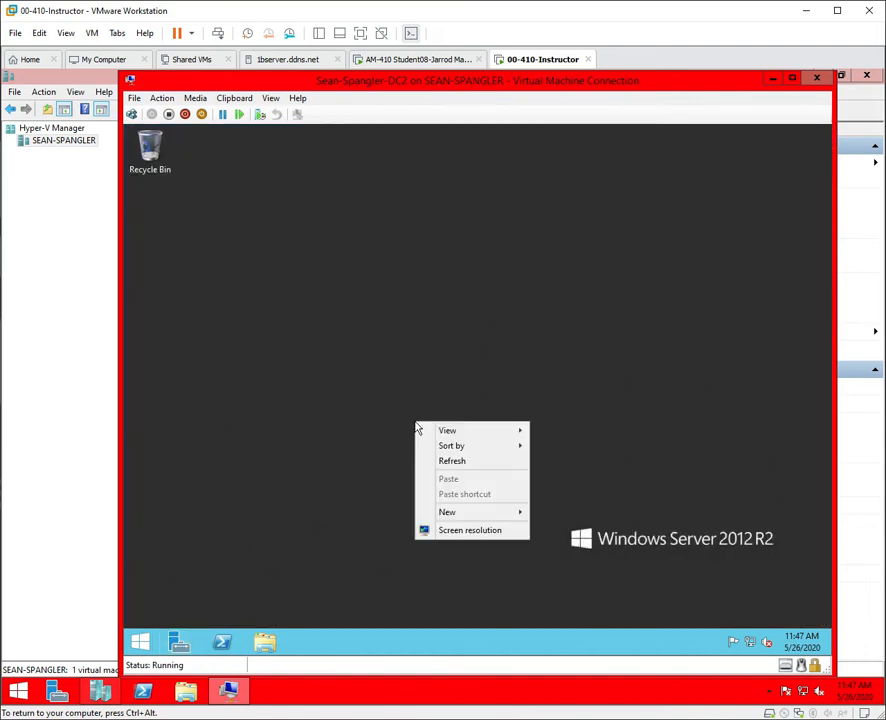
left_click(471, 463)
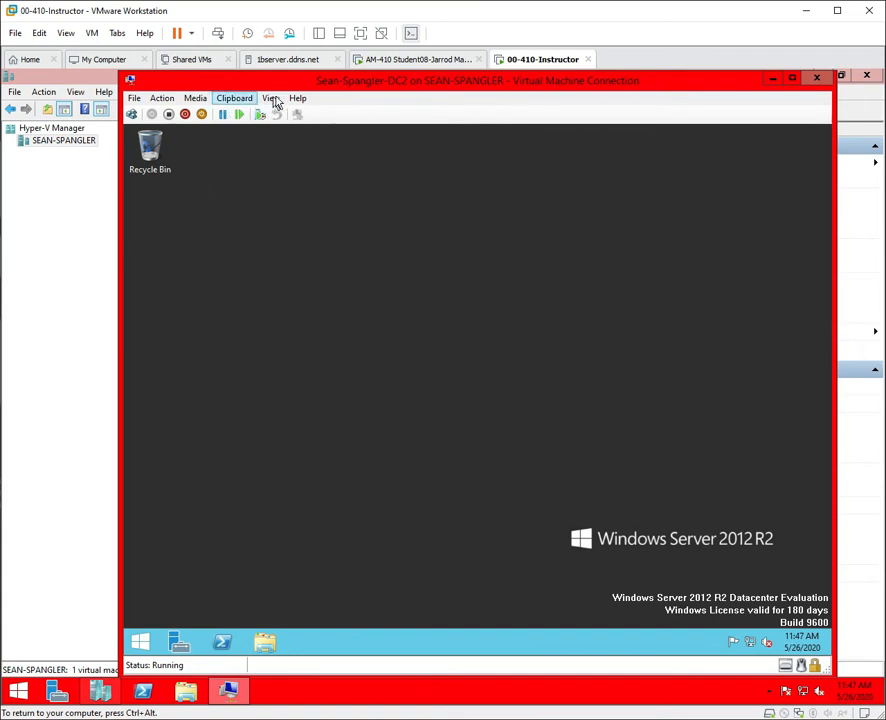
left_click(270, 99)
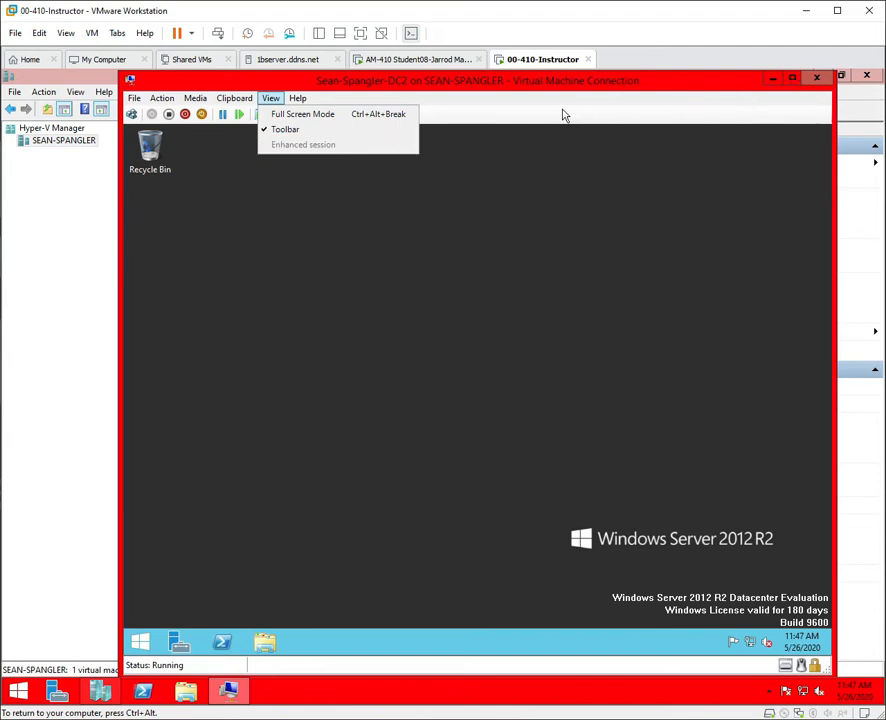
left_click(525, 292)
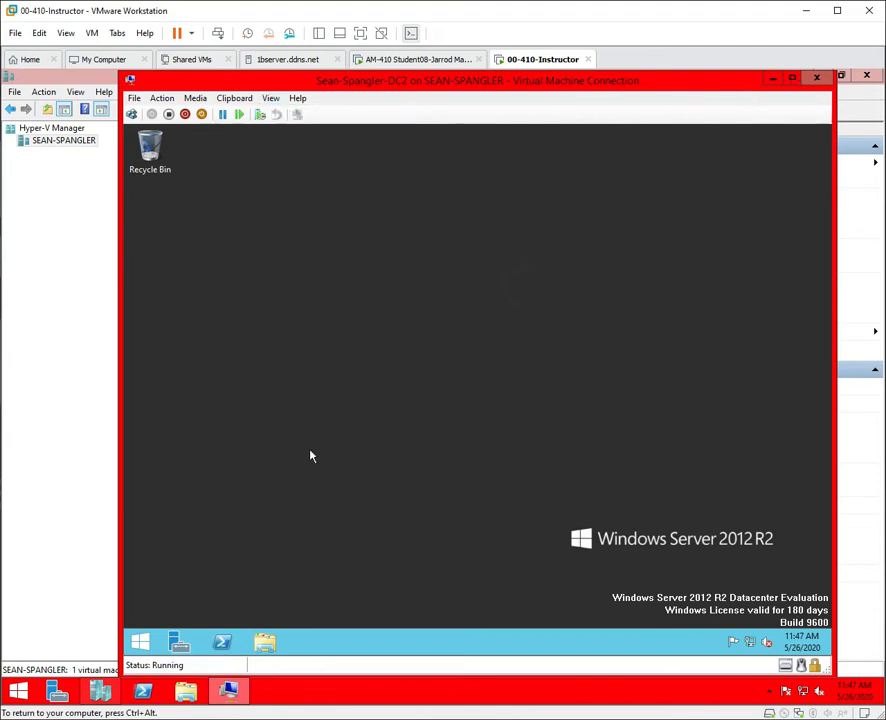
Shut down DC2 from the Start power menu and close its connection window.
right_click(144, 646)
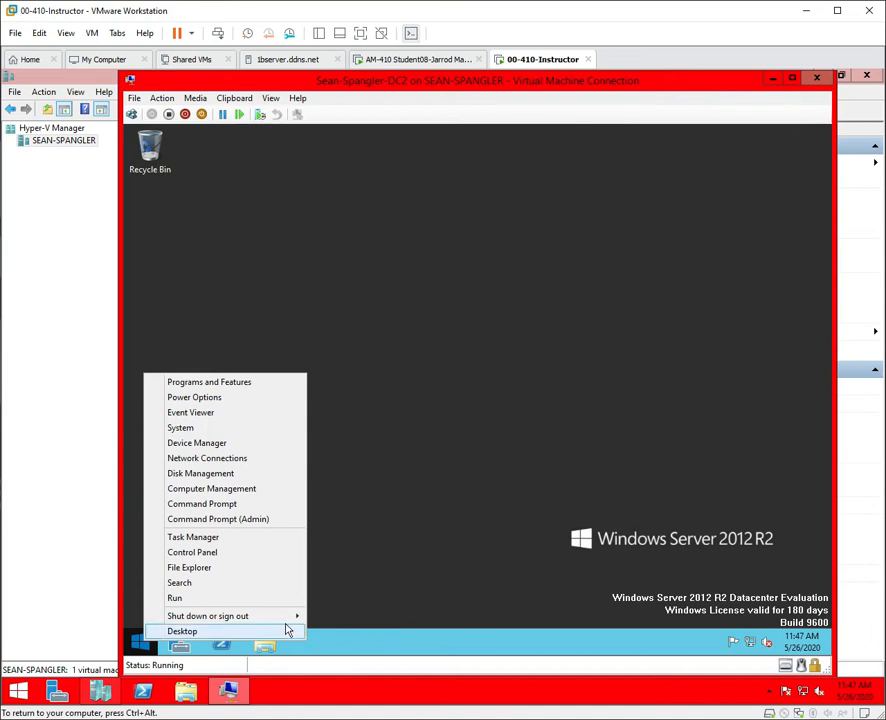
mouse_move(287, 617)
left_click(374, 603)
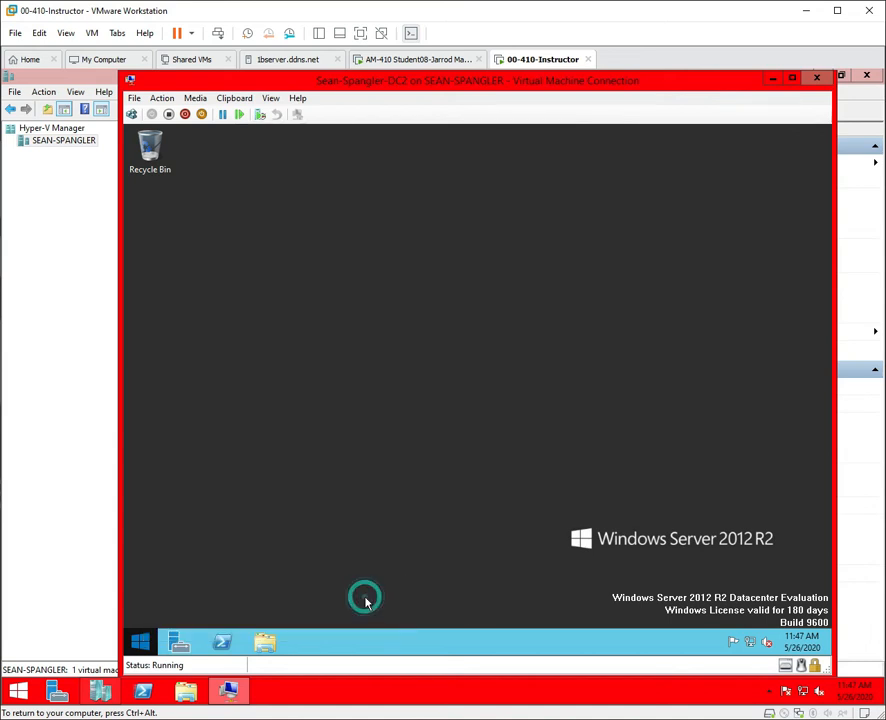
left_click(360, 618)
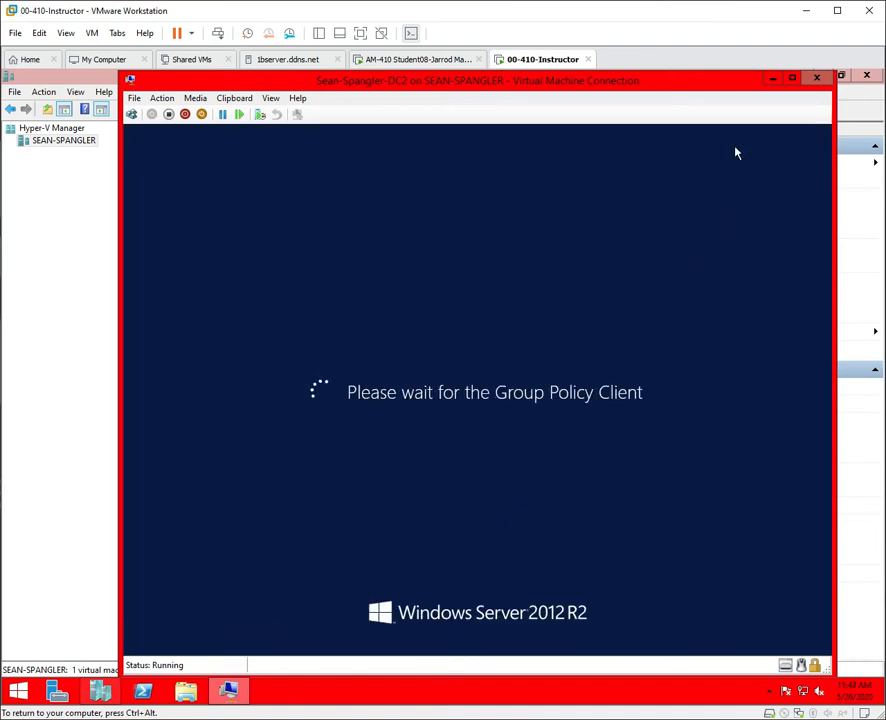
left_click(818, 79)
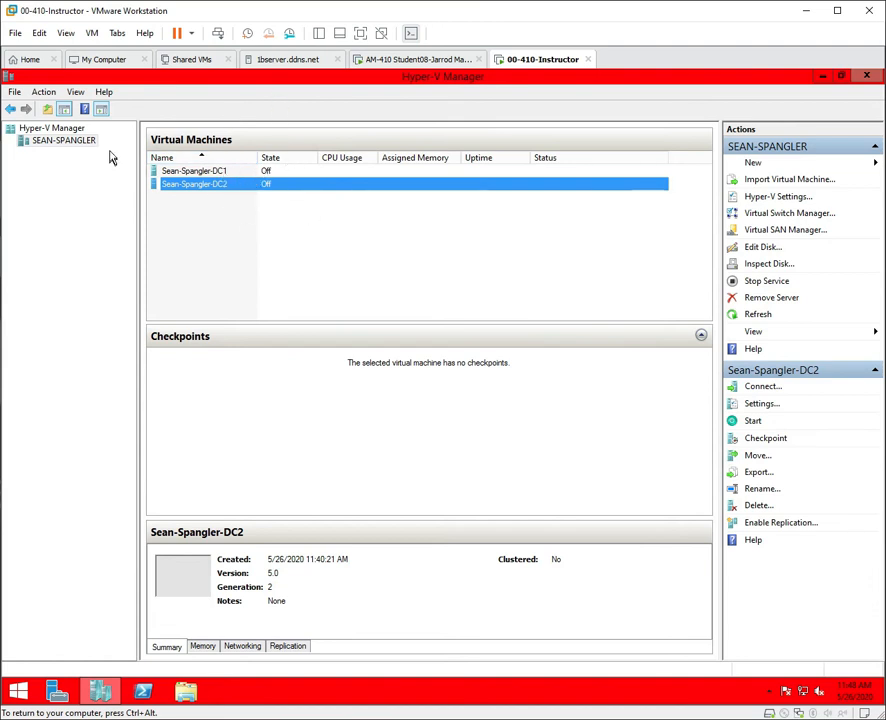
In the host's Hyper-V Settings, tick Allow enhanced session mode under Enhanced Session Mode Policy and apply.
left_click(36, 141)
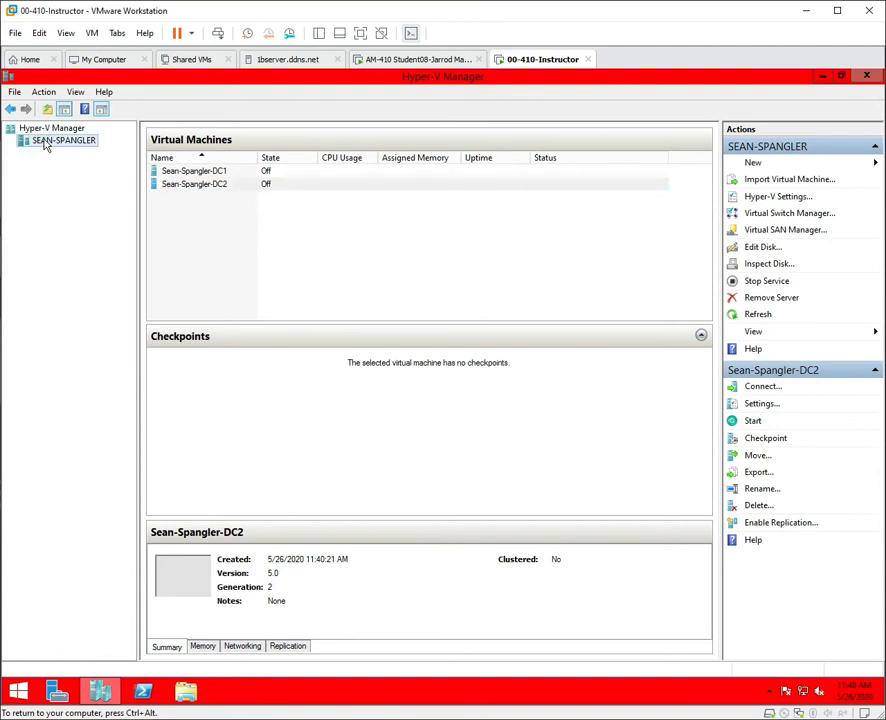
right_click(44, 146)
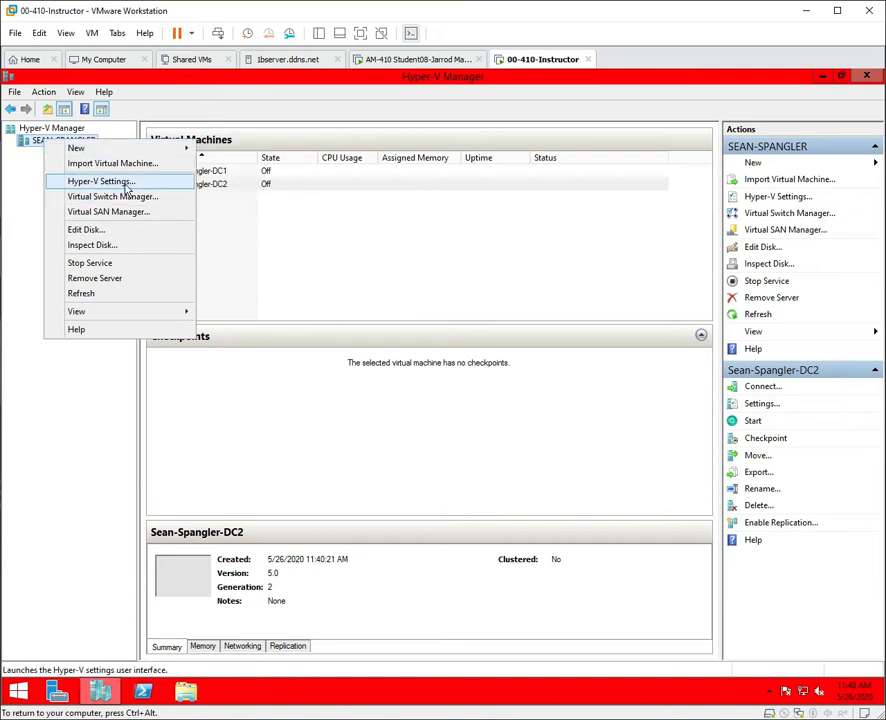
left_click(666, 270)
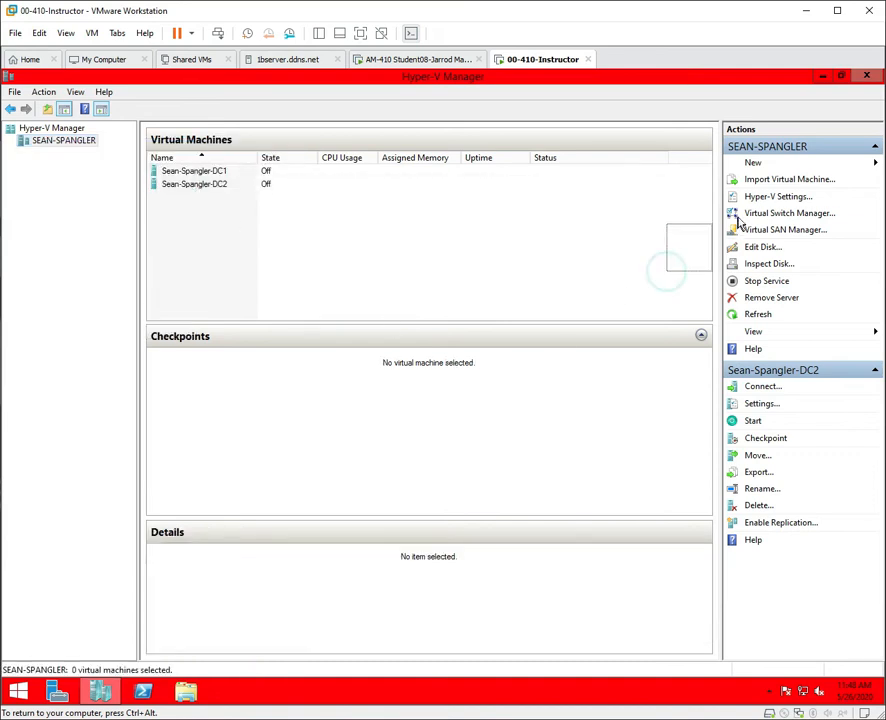
left_click_drag(738, 221, 756, 206)
left_click(760, 198)
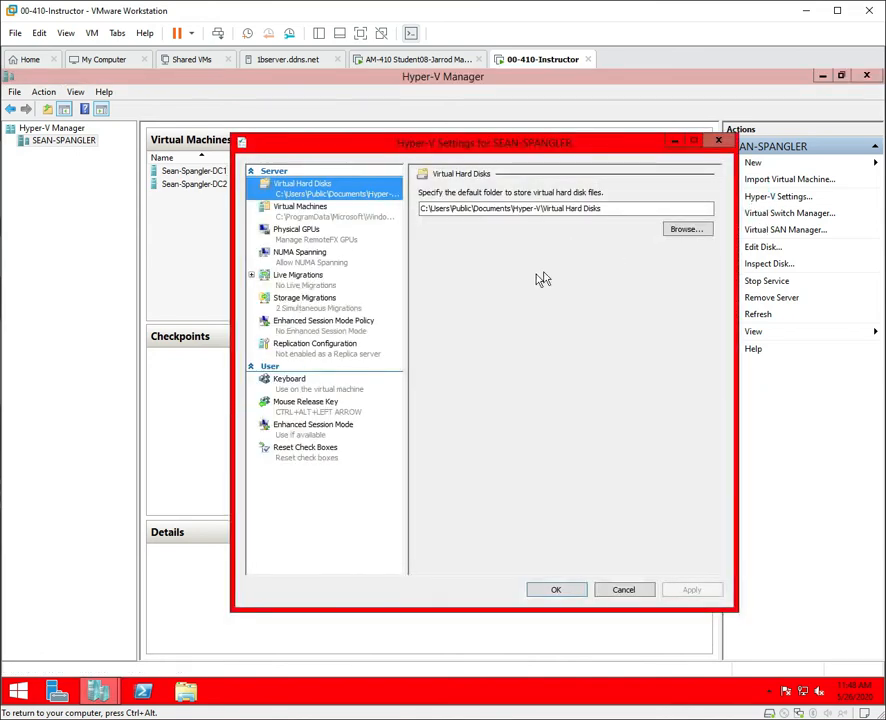
left_click(289, 434)
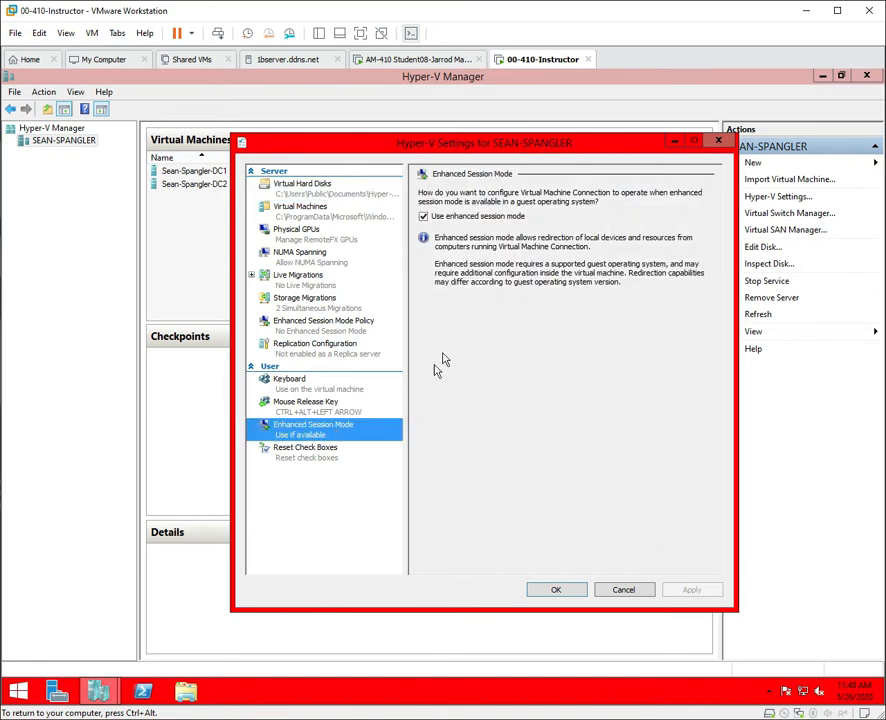
left_click(296, 332)
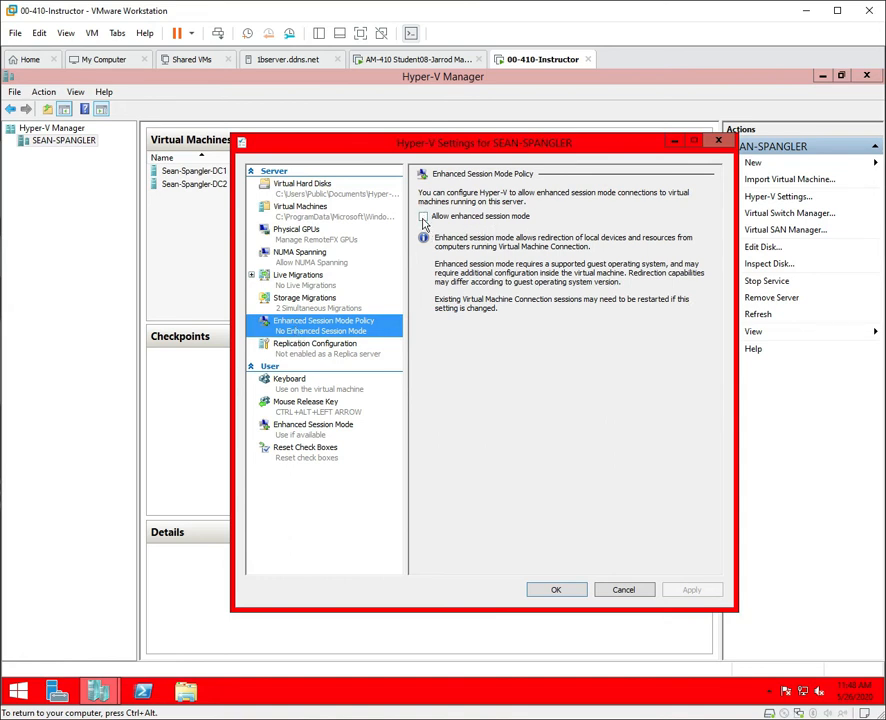
left_click(424, 218)
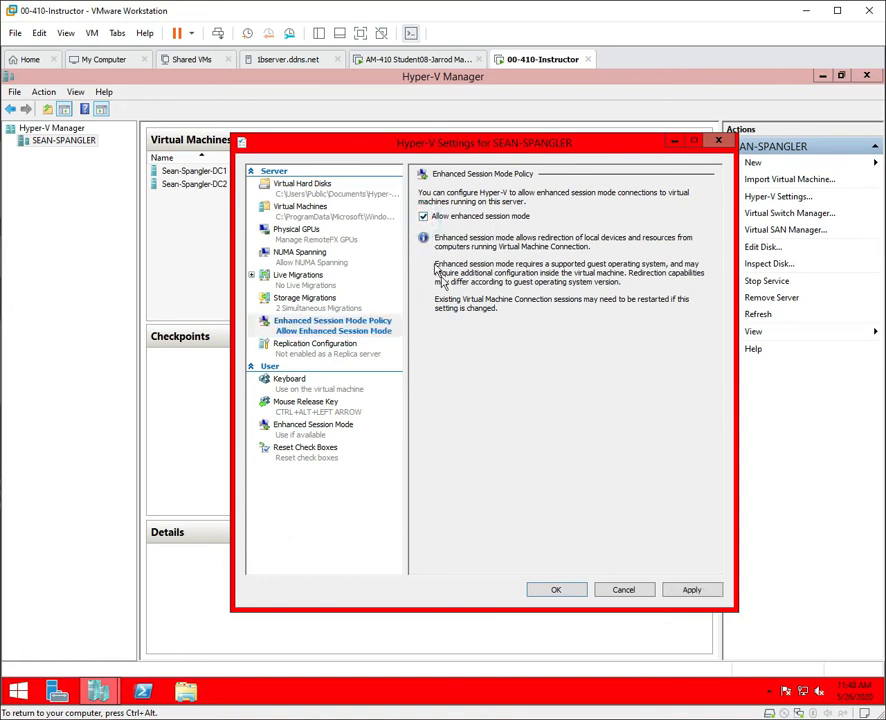
left_click(691, 592)
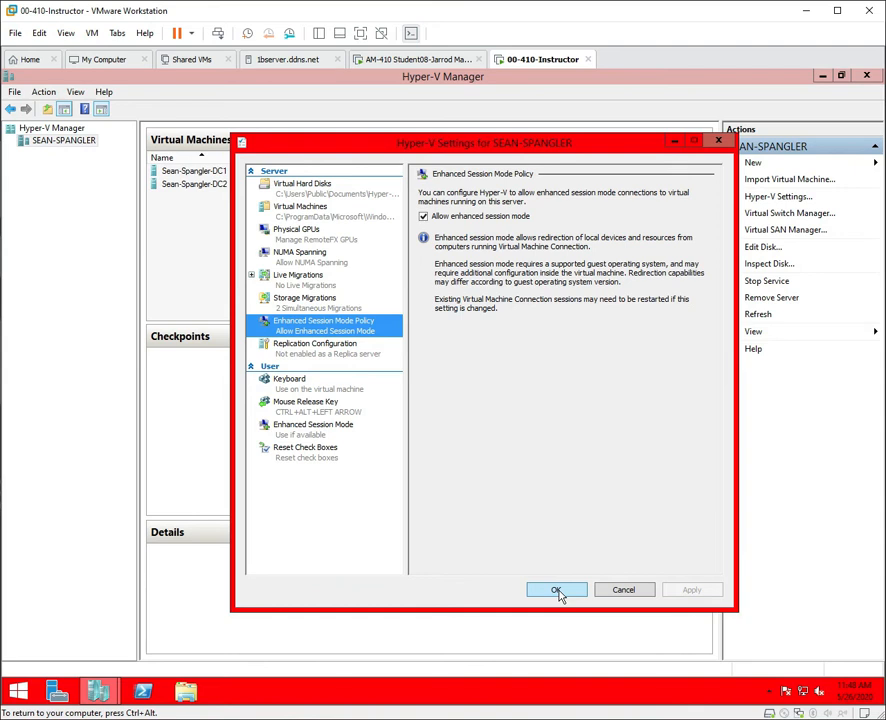
left_click(557, 590)
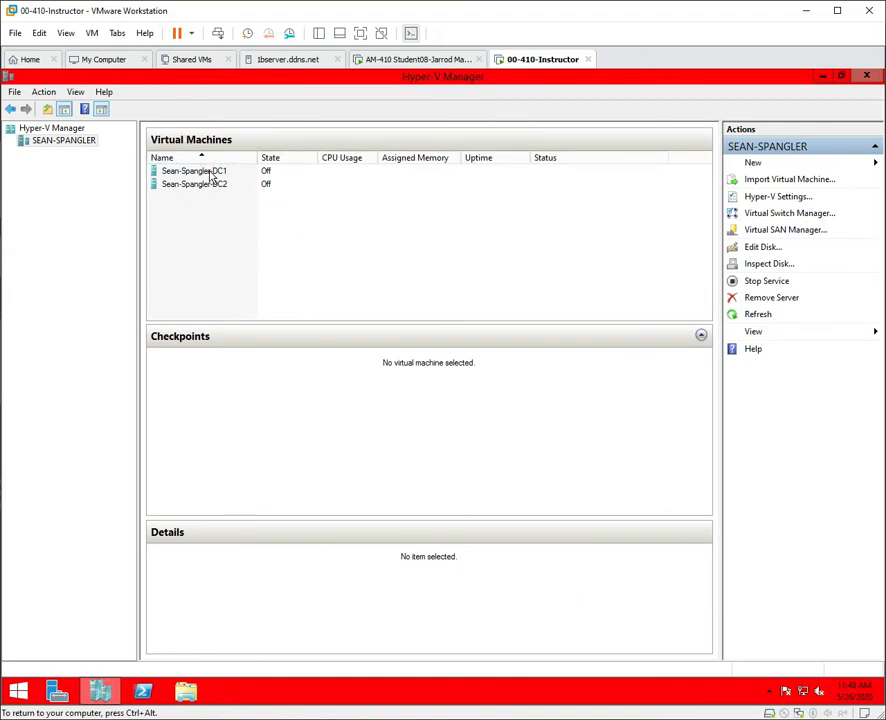
Start DC1 and connect DC2's network adapter to Privat Virtual Switch.
right_click(215, 175)
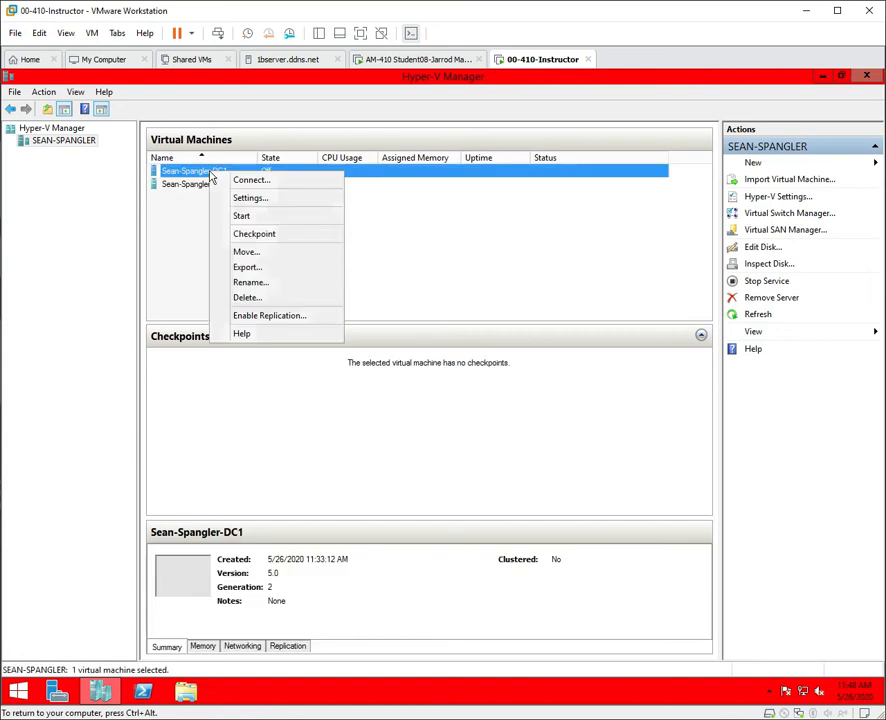
left_click(255, 215)
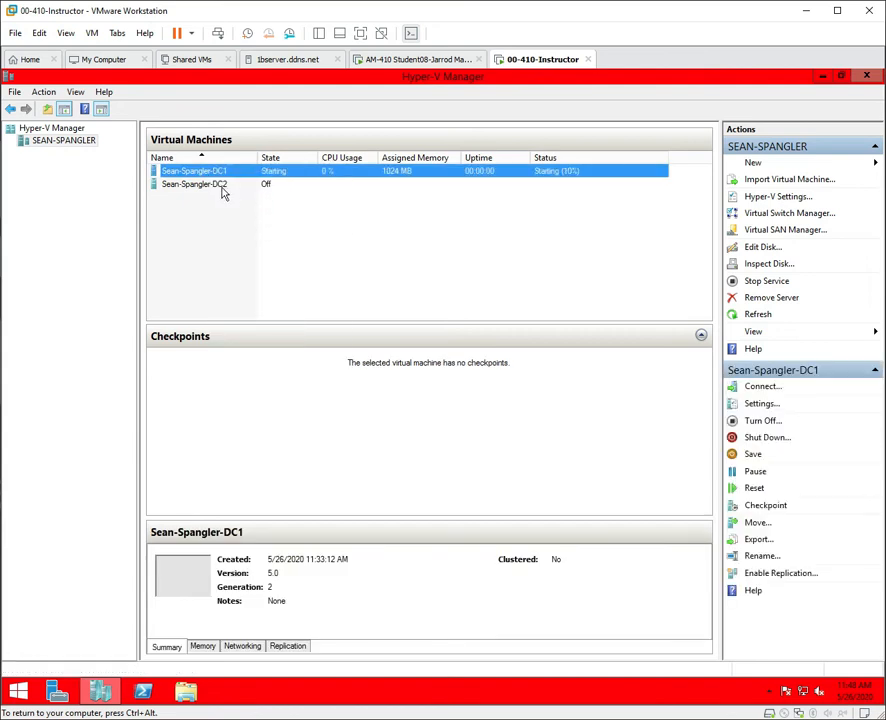
left_click(222, 188)
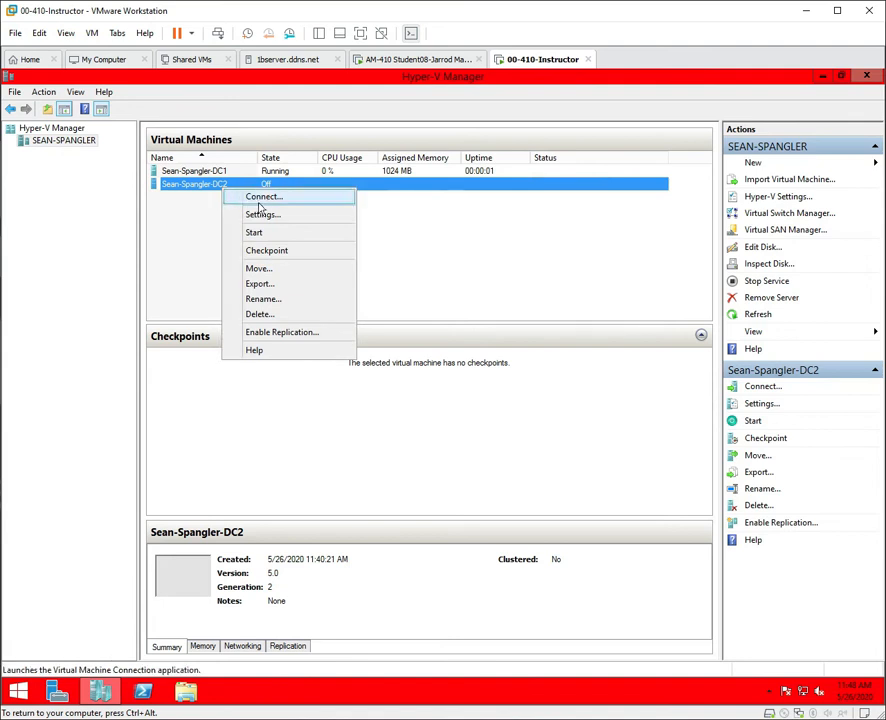
left_click(266, 216)
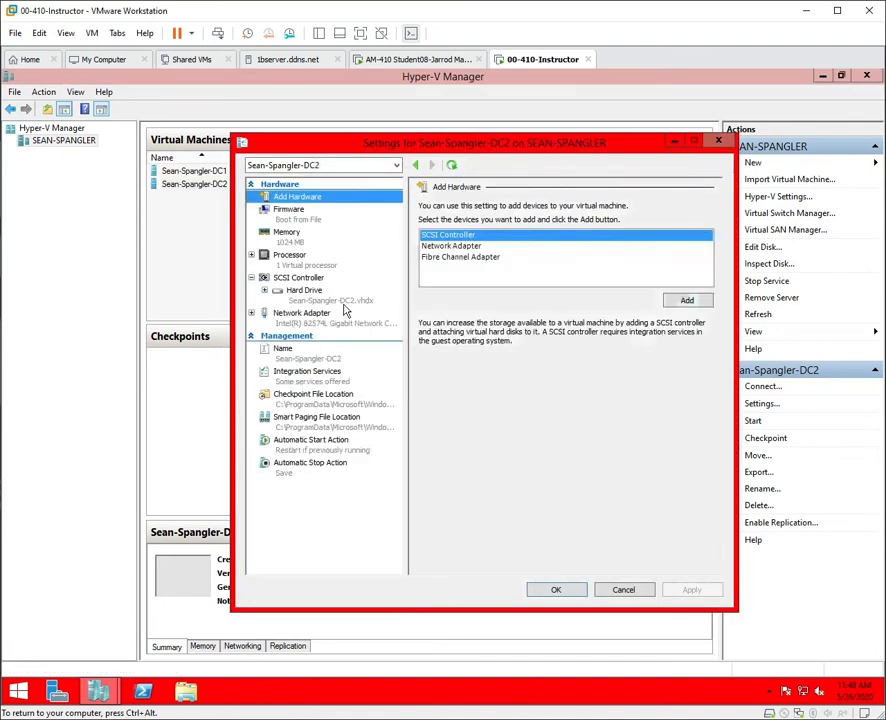
left_click(300, 314)
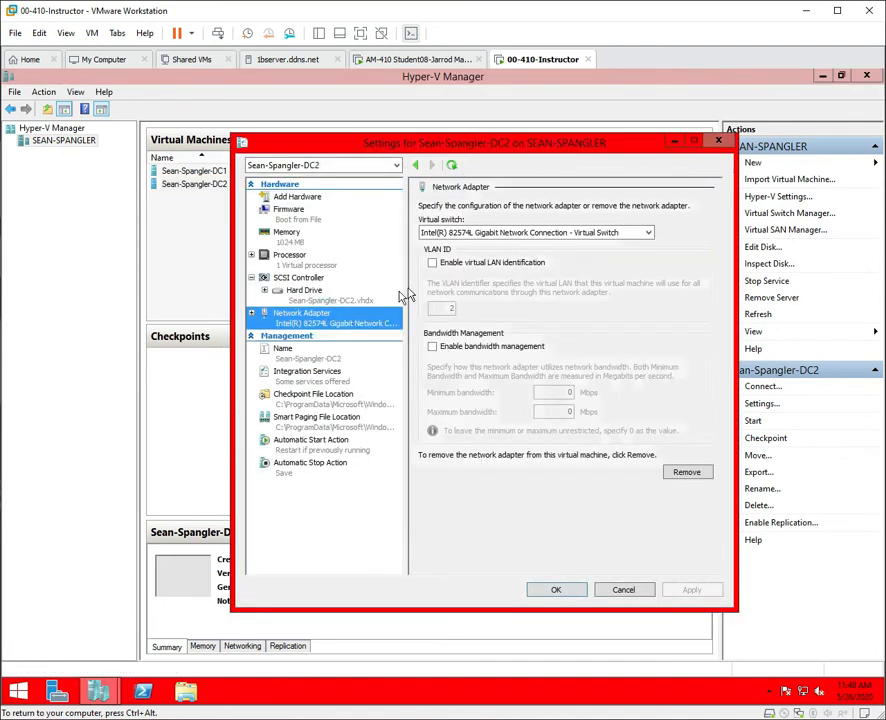
left_click(447, 232)
left_click(470, 268)
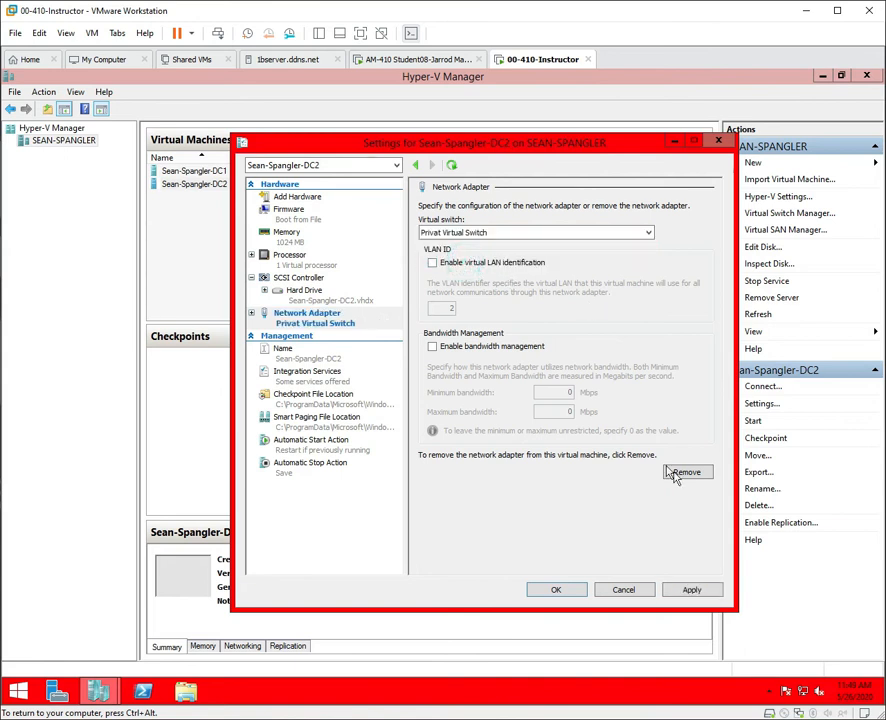
left_click(705, 589)
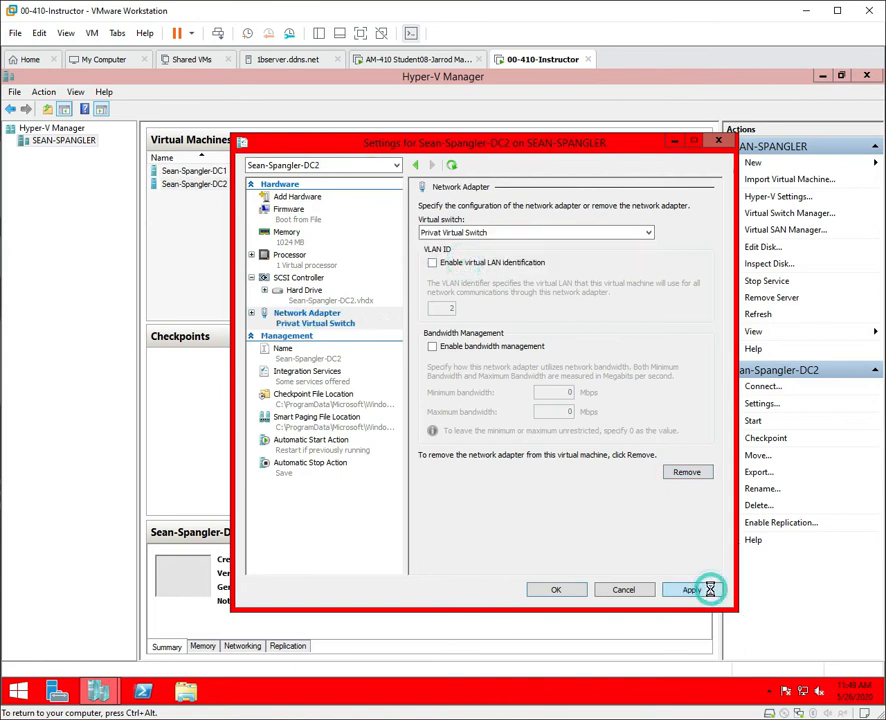
left_click(568, 590)
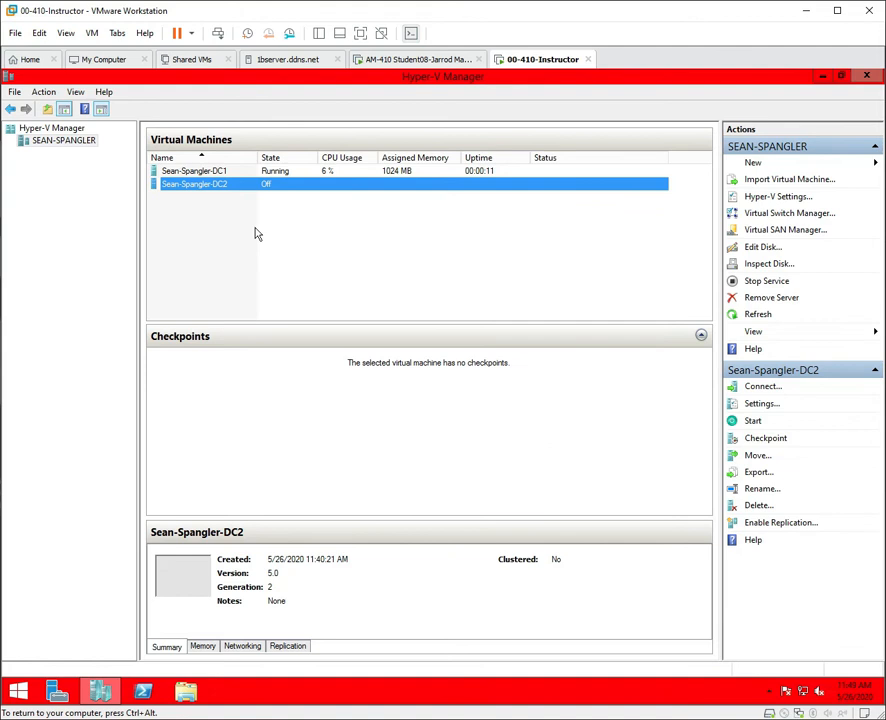
Start the DC2 virtual machine.
right_click(258, 189)
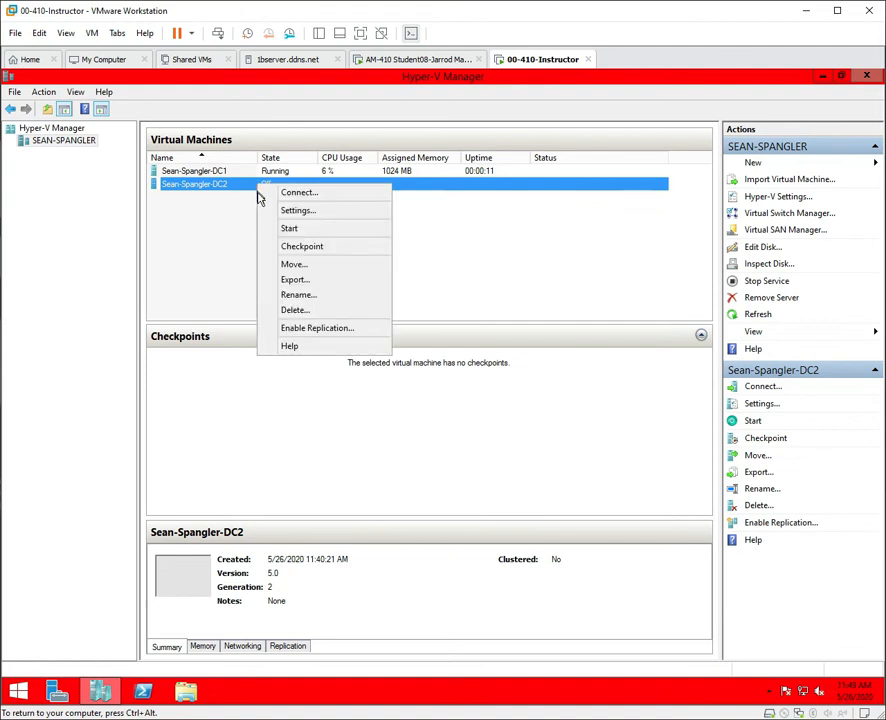
left_click(296, 231)
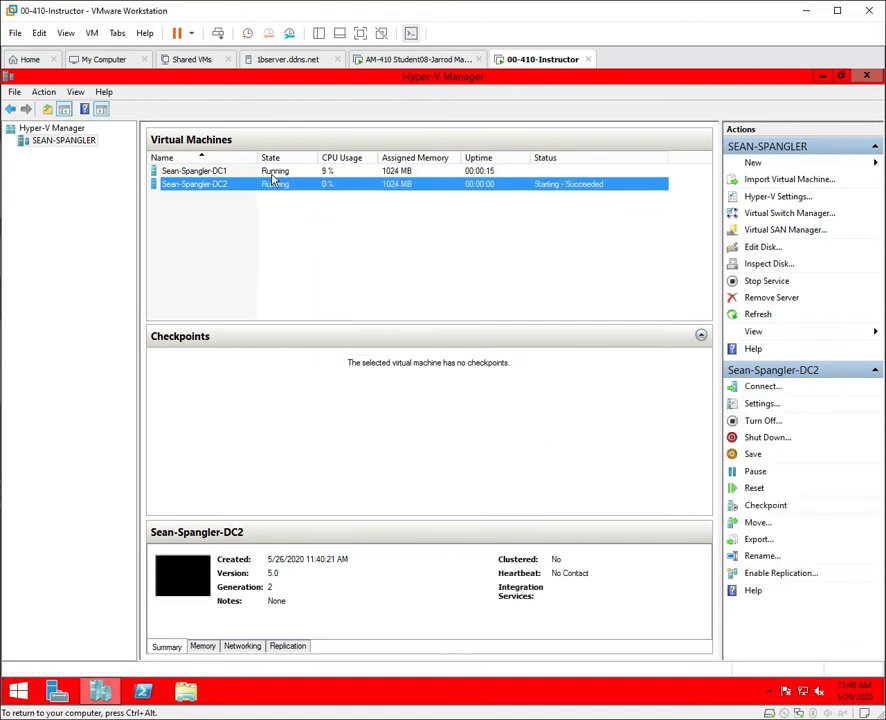
left_click(219, 172)
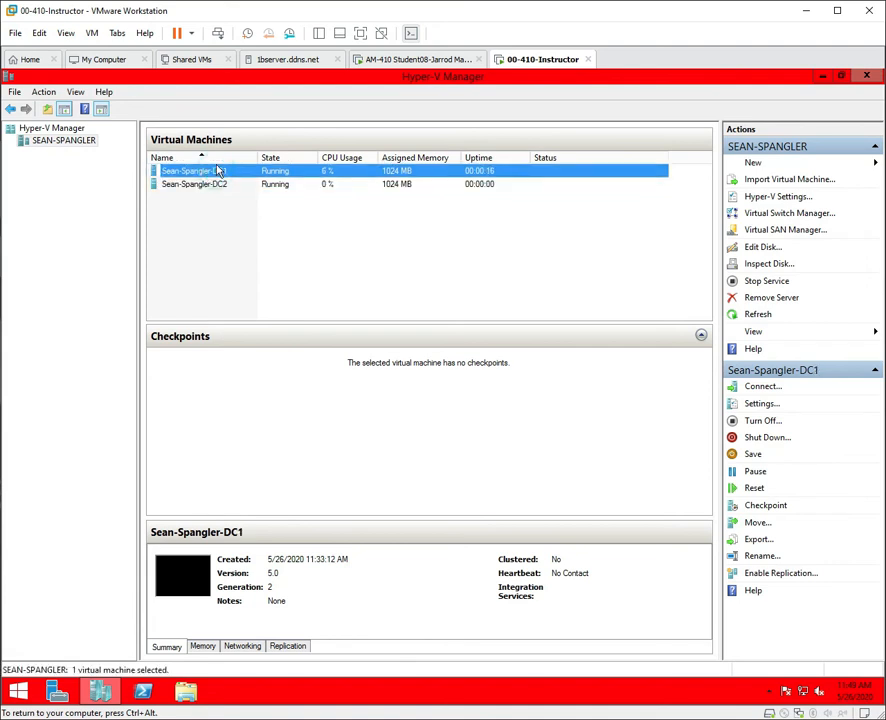
right_click(232, 173)
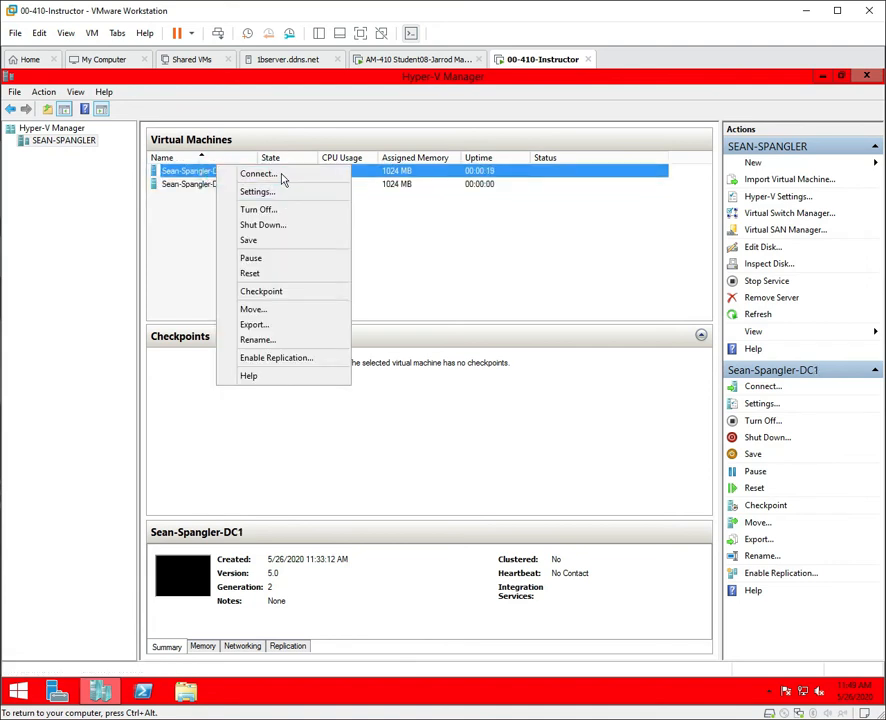
Connect to DC1 in a maximized enhanced session and sign in with the Administrator password.
left_click(266, 175)
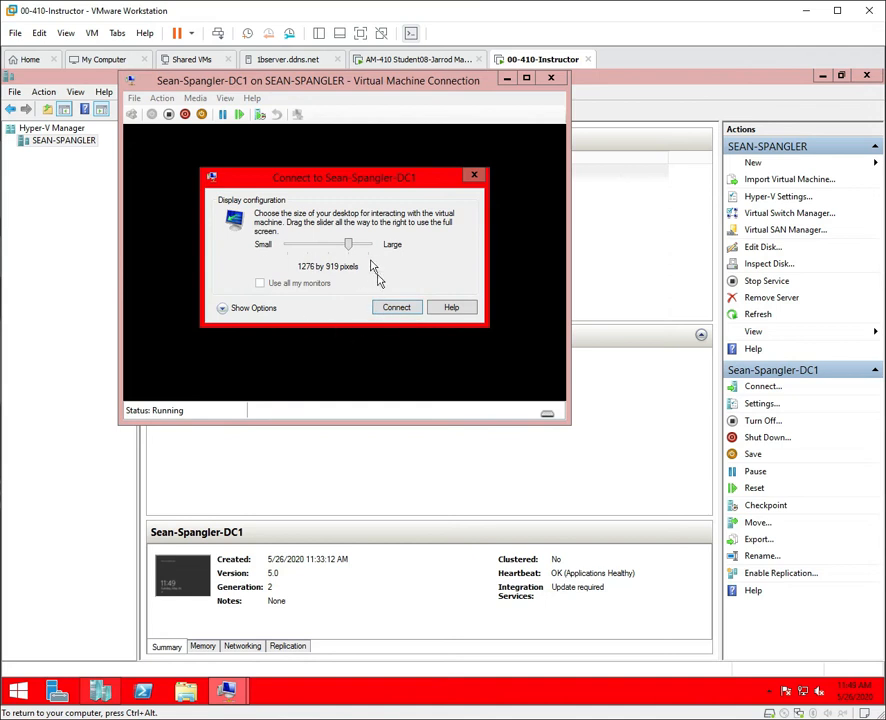
left_click(396, 308)
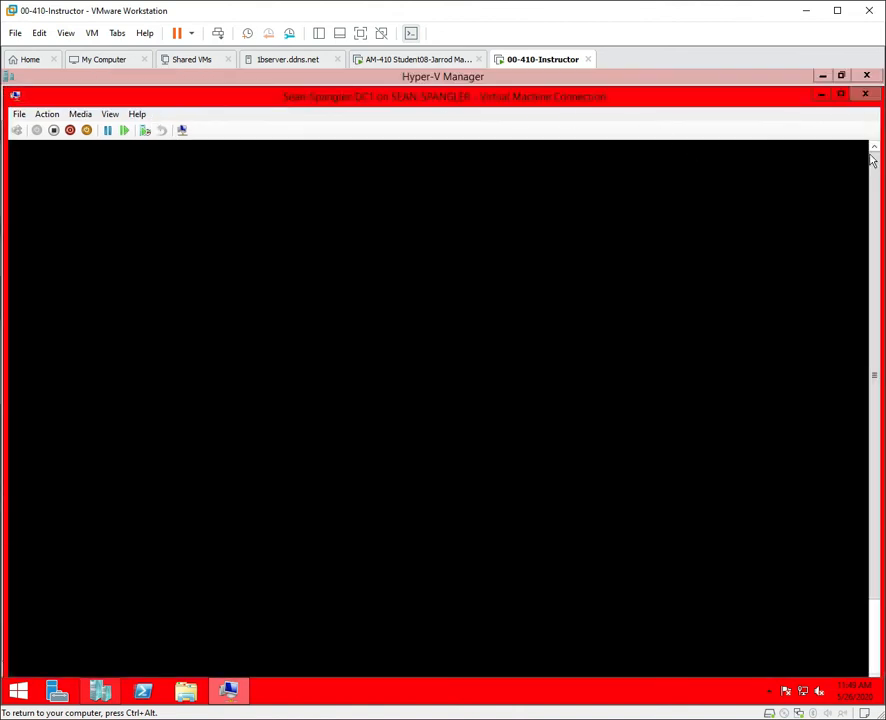
left_click(841, 95)
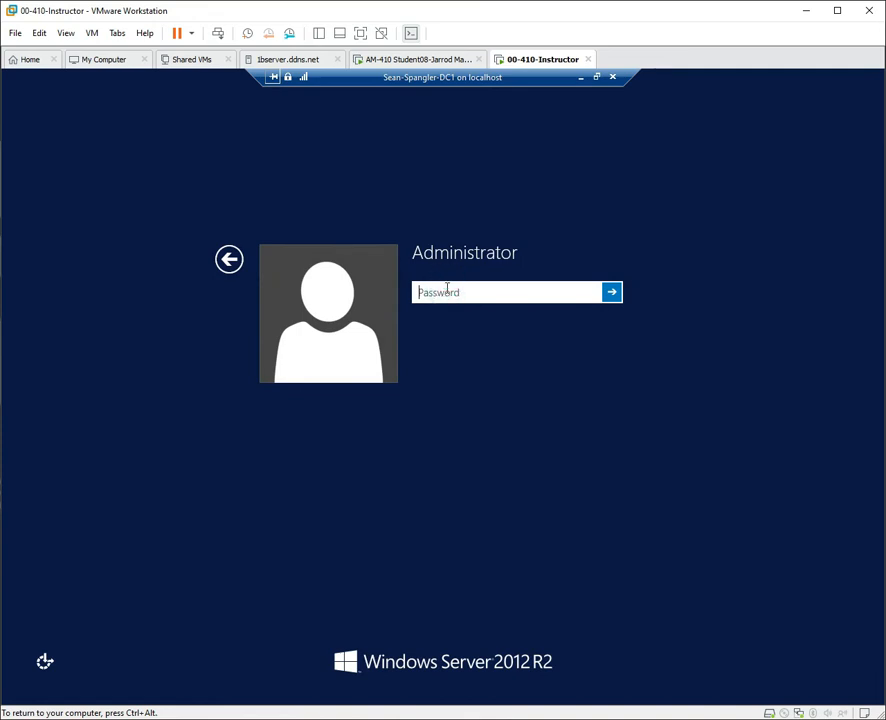
type("•••••••••")
key("Return")
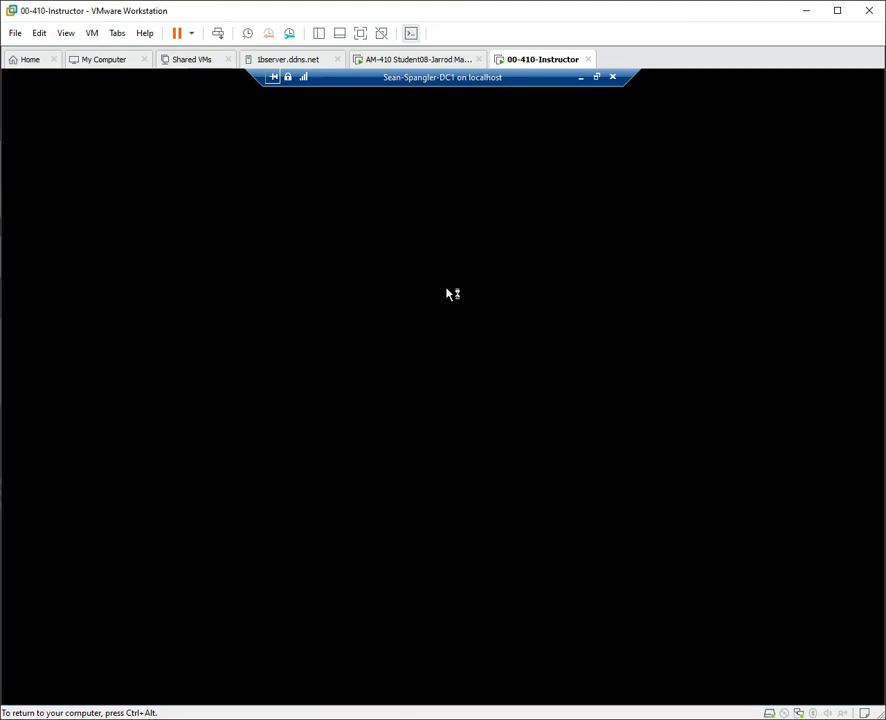
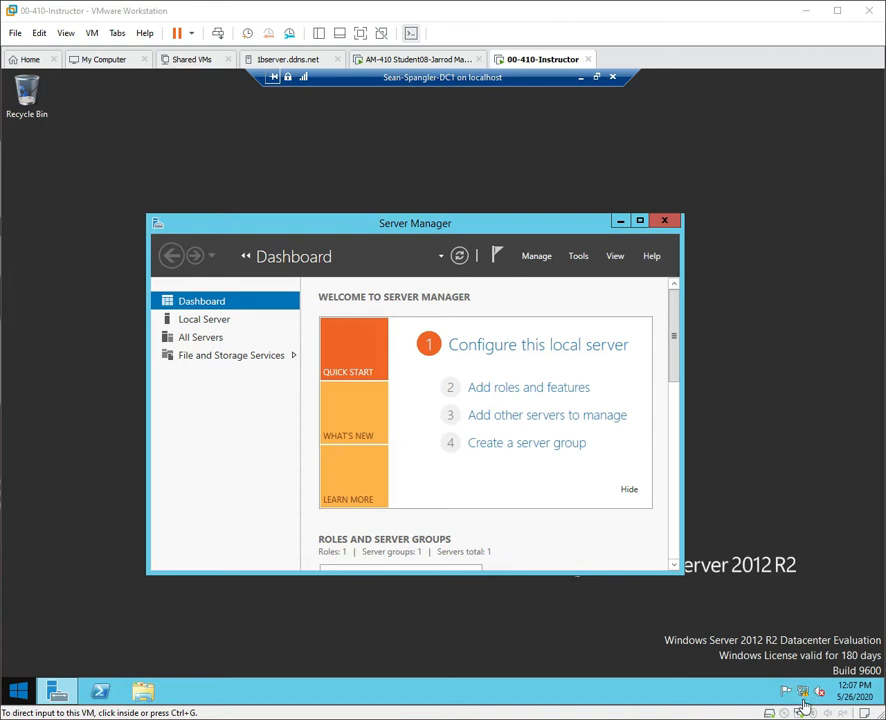
Open the advanced sharing settings via the tray network icon's Network and Sharing Center.
left_click(803, 697)
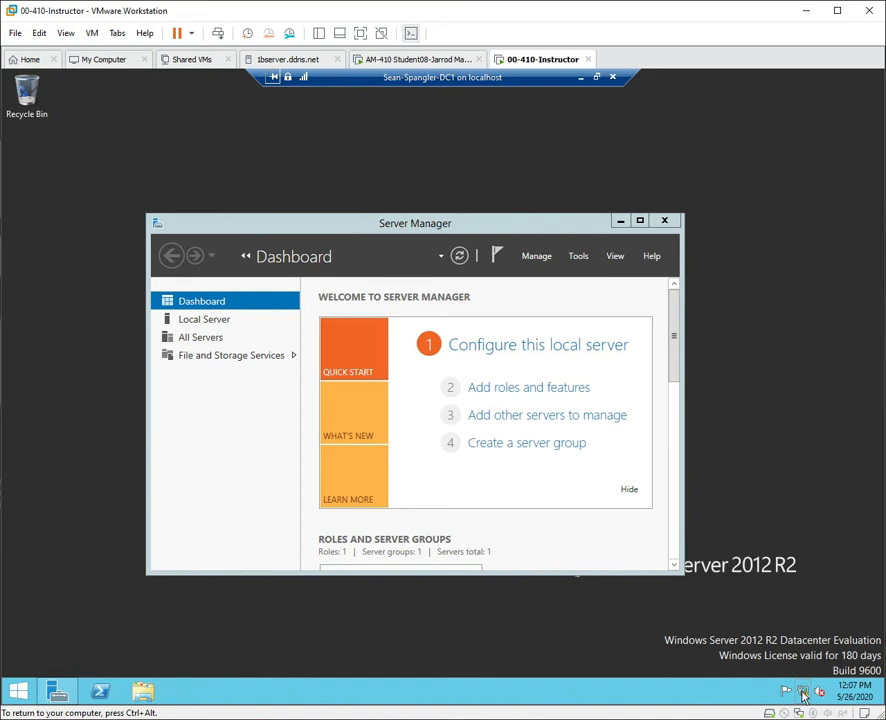
right_click(803, 696)
left_click(773, 684)
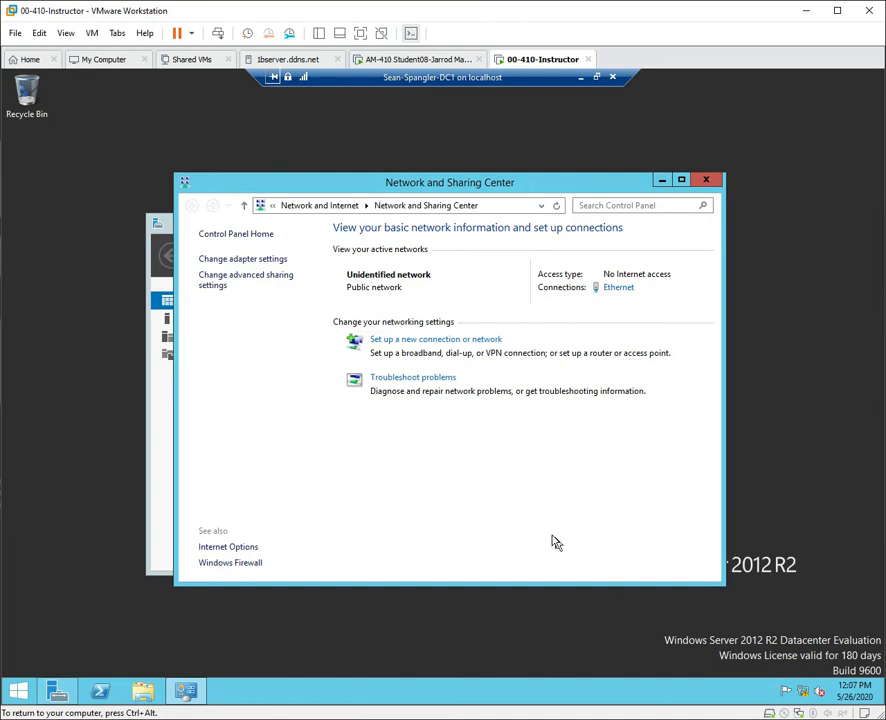
left_click(250, 284)
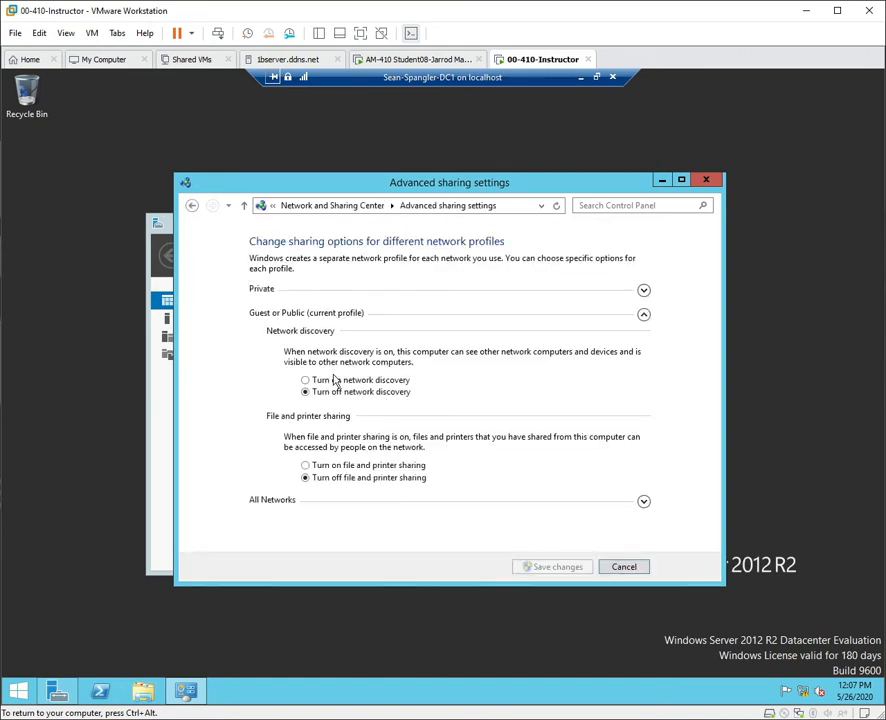
Turn on network discovery and file and printer sharing for Private and Guest or Public, then save.
left_click(644, 290)
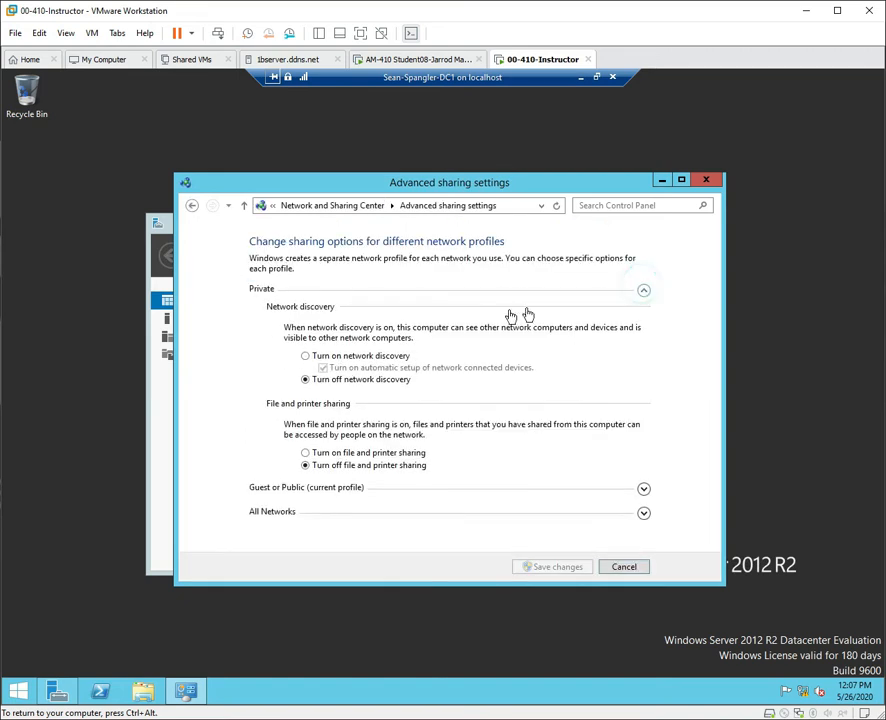
left_click(315, 357)
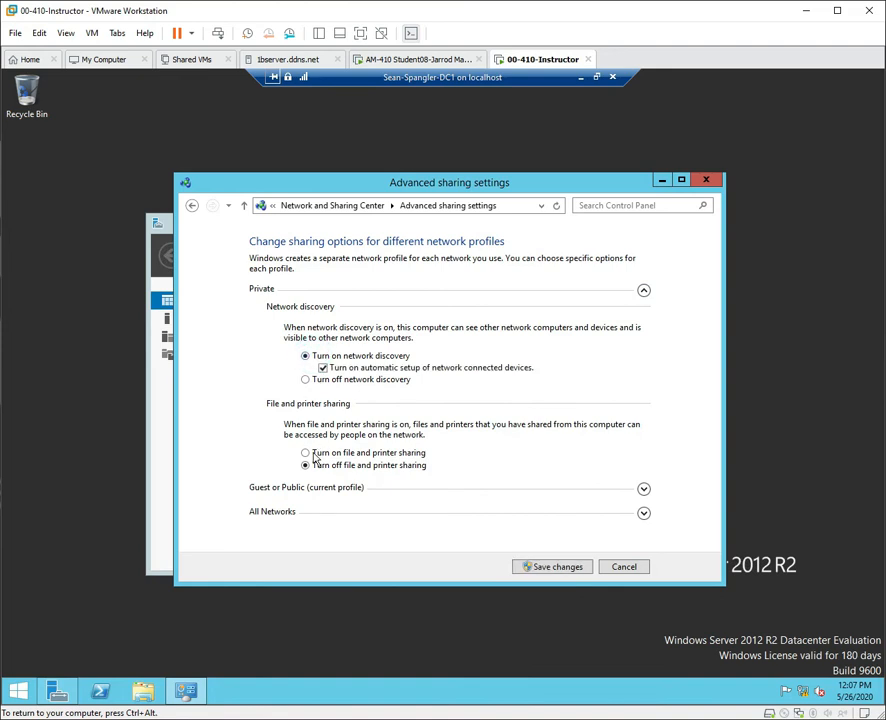
left_click(308, 453)
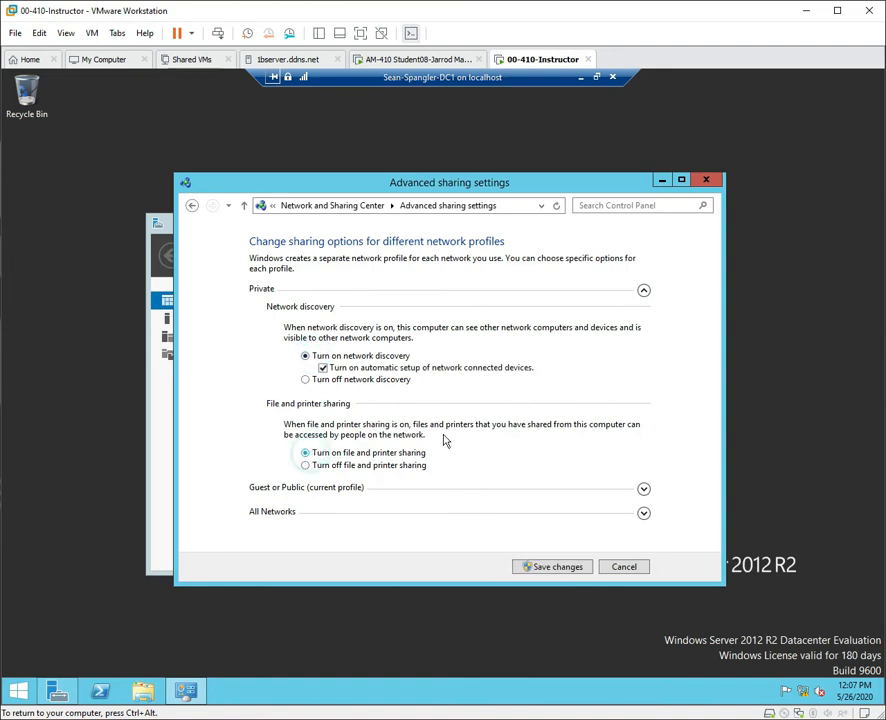
left_click(644, 489)
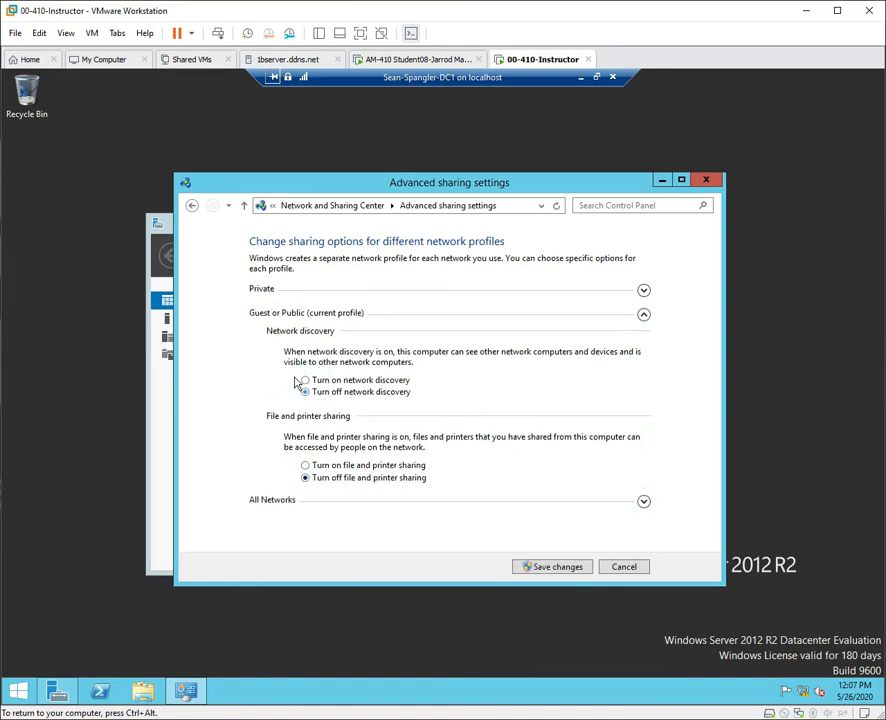
left_click(306, 380)
left_click(306, 465)
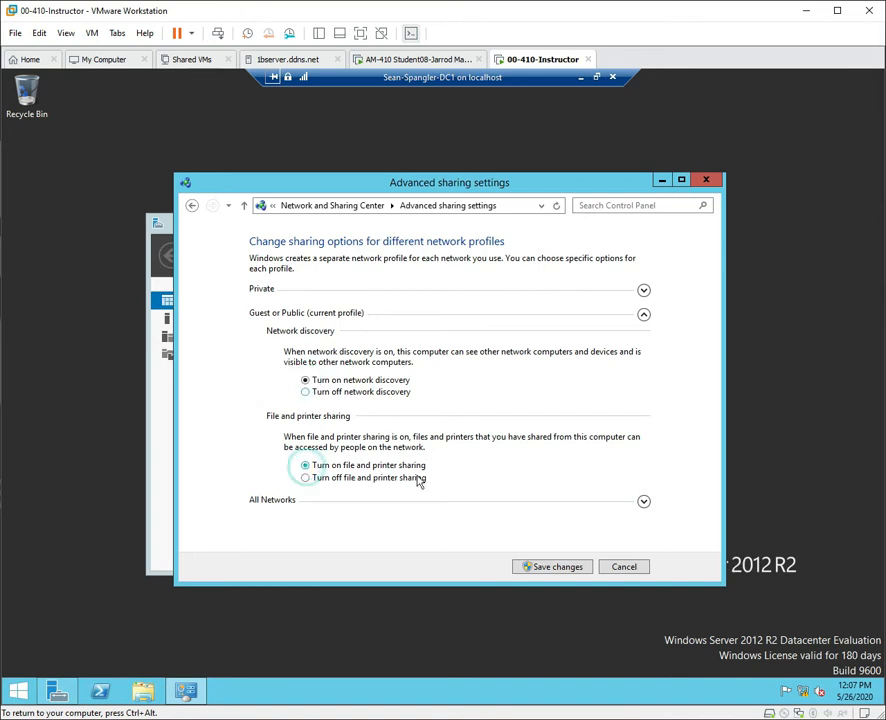
left_click(644, 502)
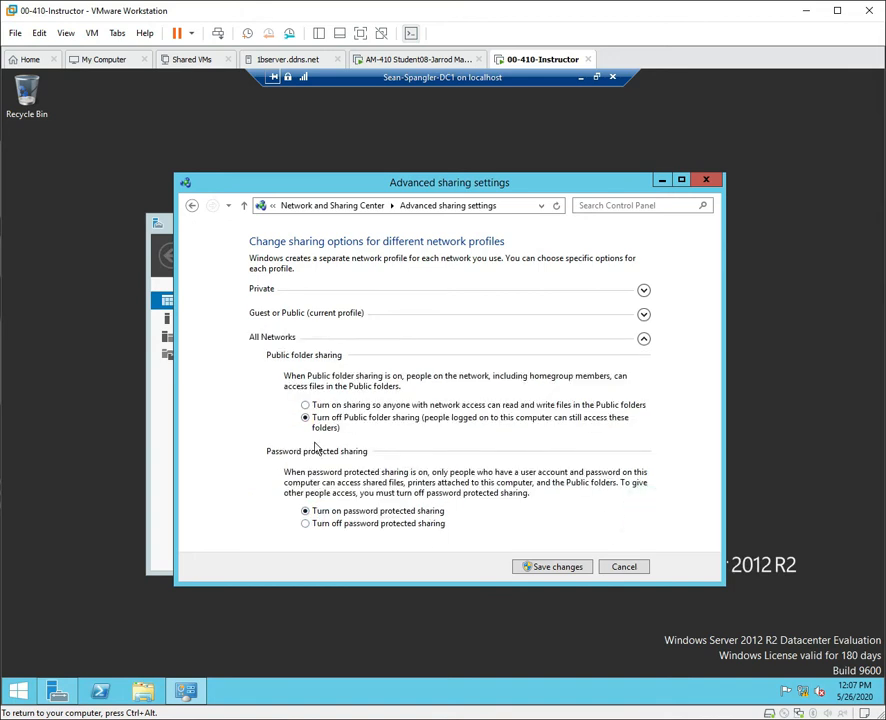
left_click(306, 405)
left_click(547, 571)
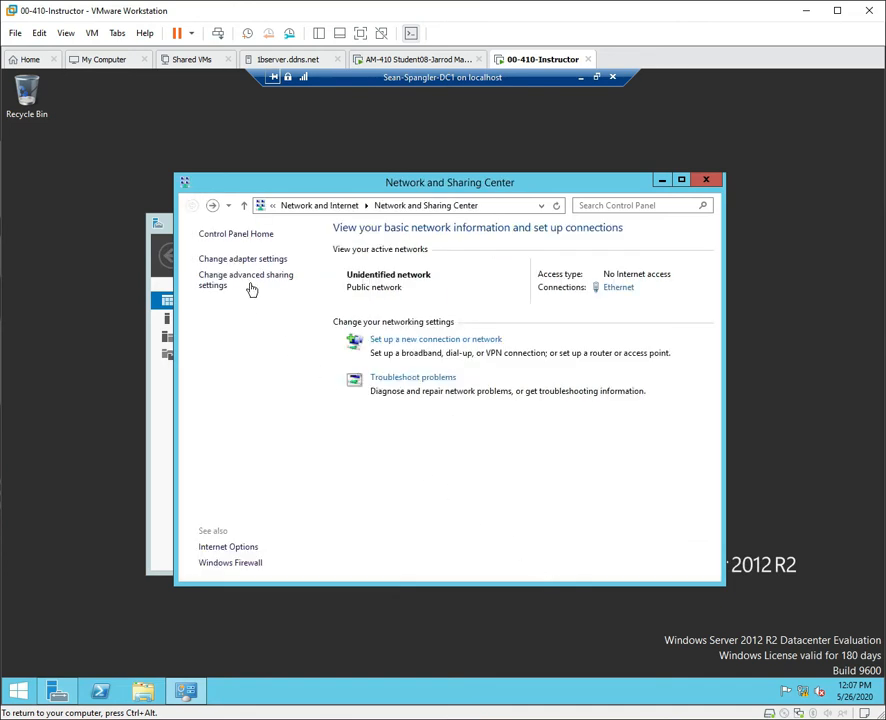
Reopen the advanced sharing settings to verify the Private profile, then close the window.
left_click(247, 279)
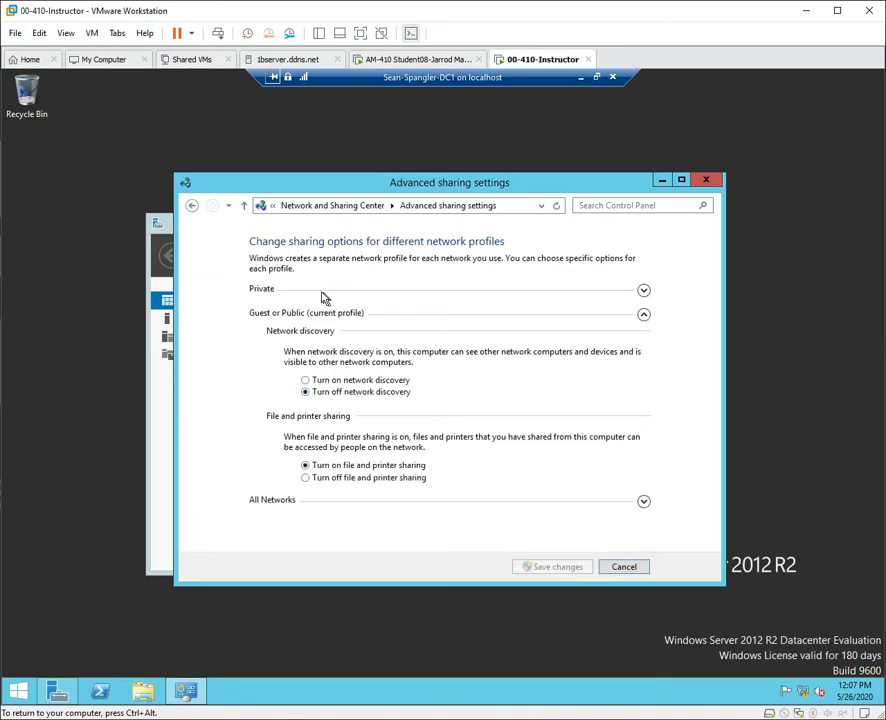
left_click(643, 291)
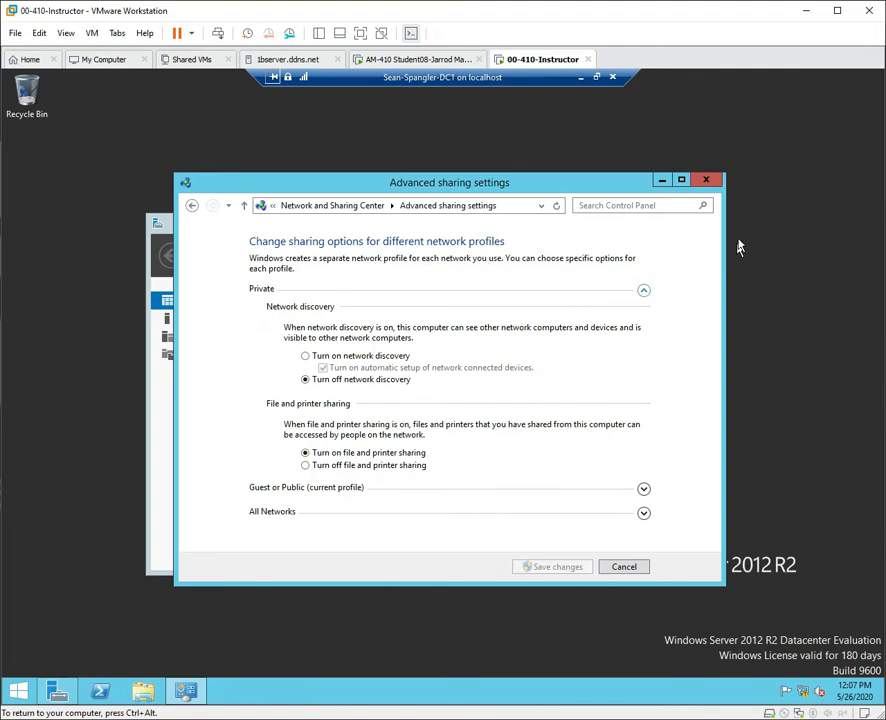
left_click(710, 183)
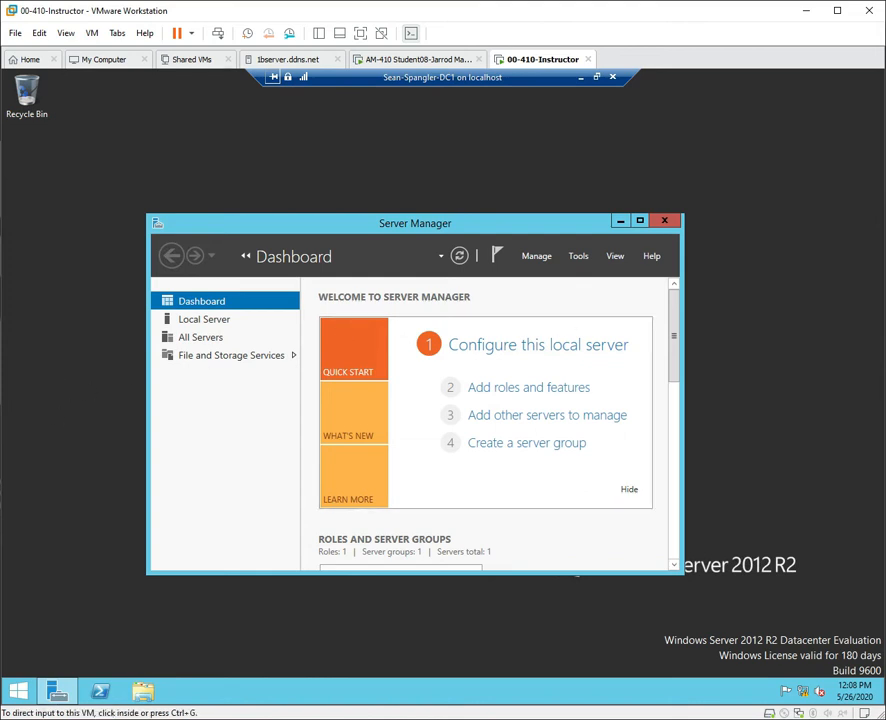
Open Local Server, scroll through its Properties panel, and open the computer name settings.
left_click(214, 320)
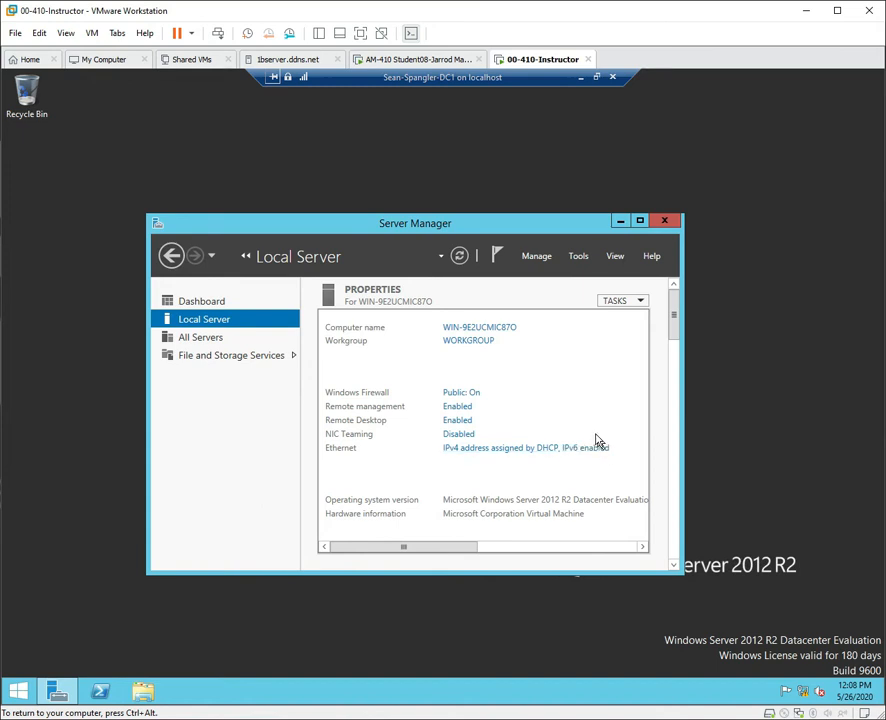
left_click_drag(468, 546, 634, 558)
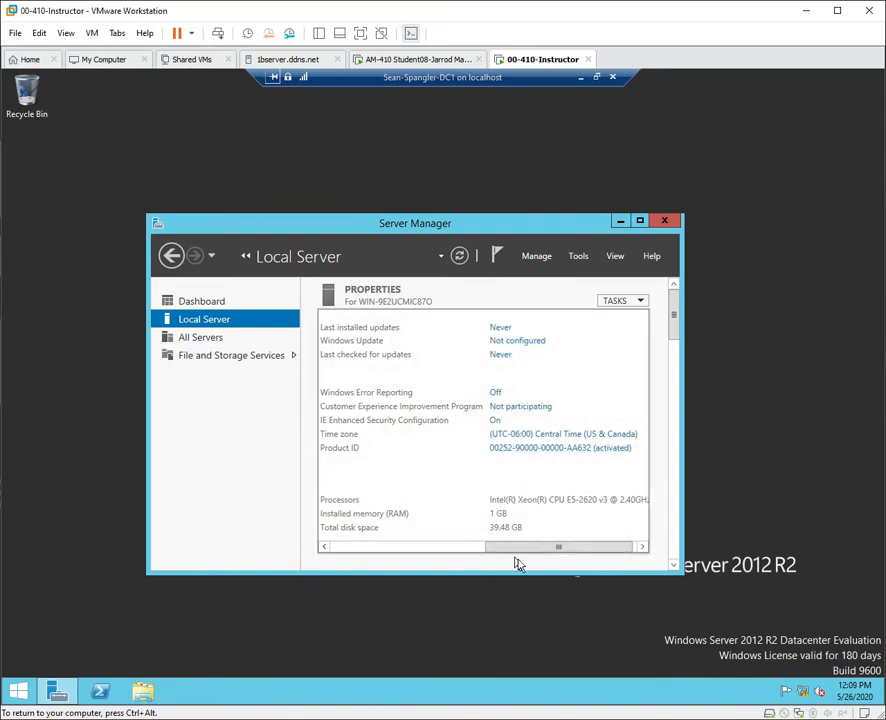
left_click_drag(527, 553, 501, 550)
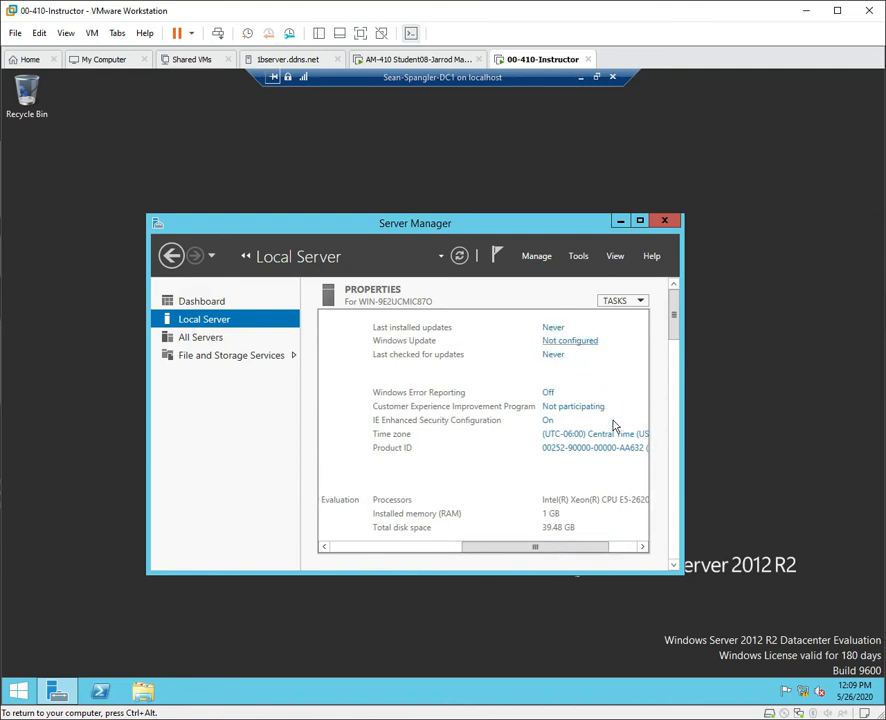
left_click_drag(579, 548, 406, 556)
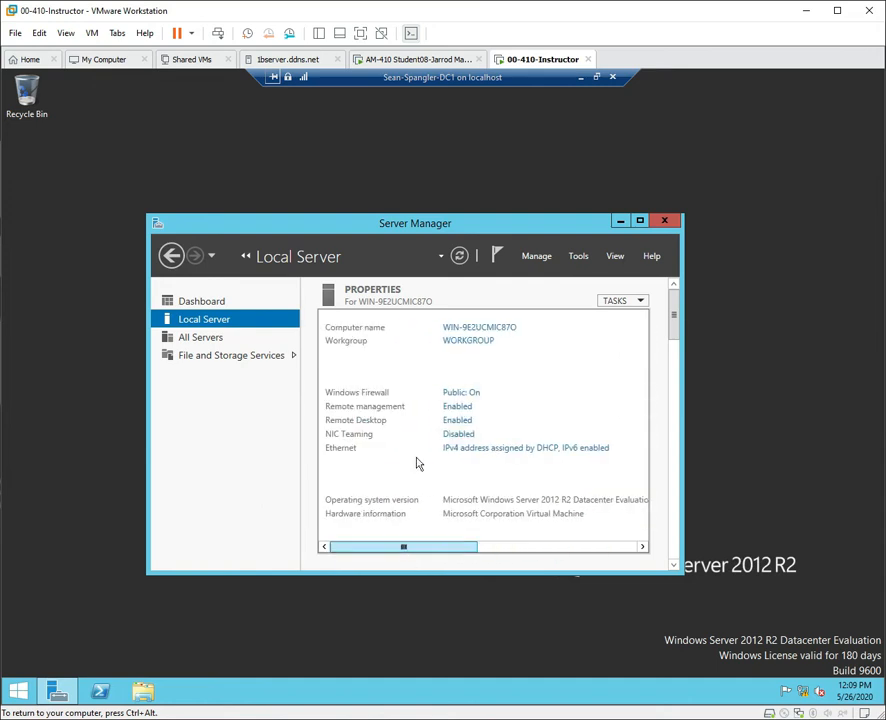
left_click(490, 330)
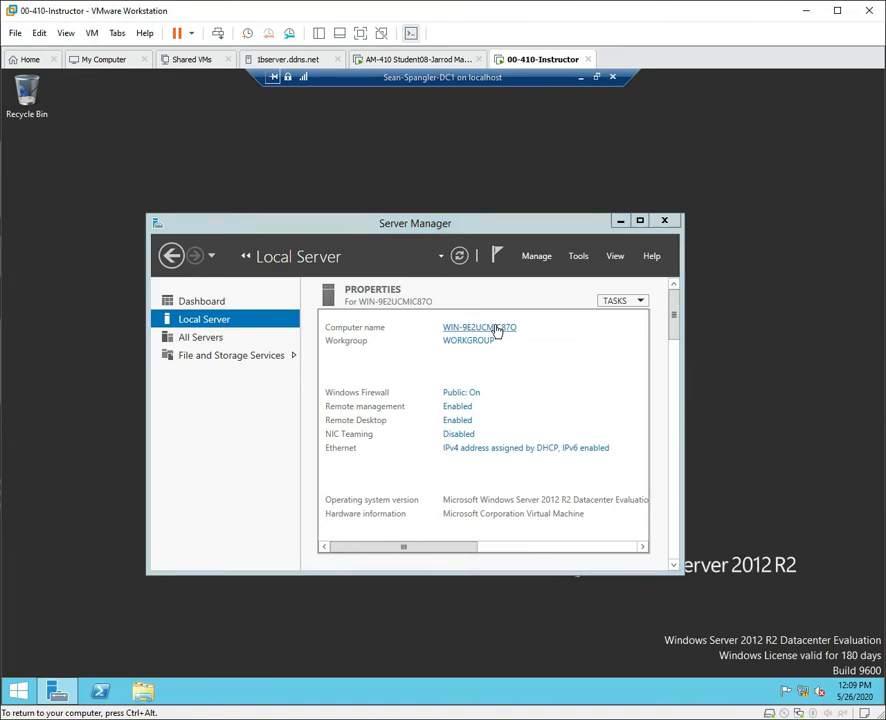
Change the computer name to DC1, keeping the machine in the workgroup.
left_click(297, 289)
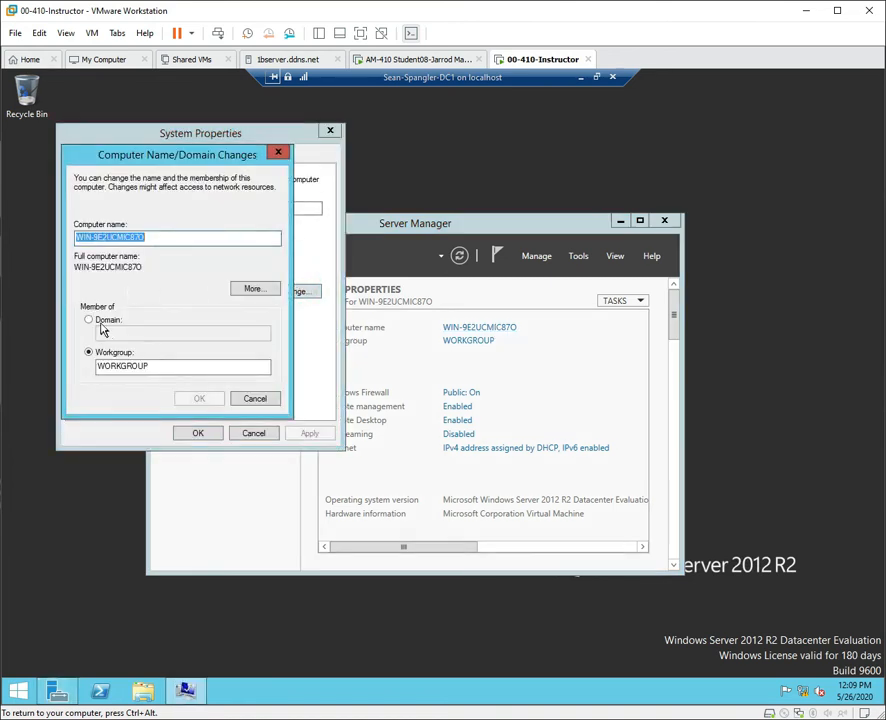
left_click(89, 321)
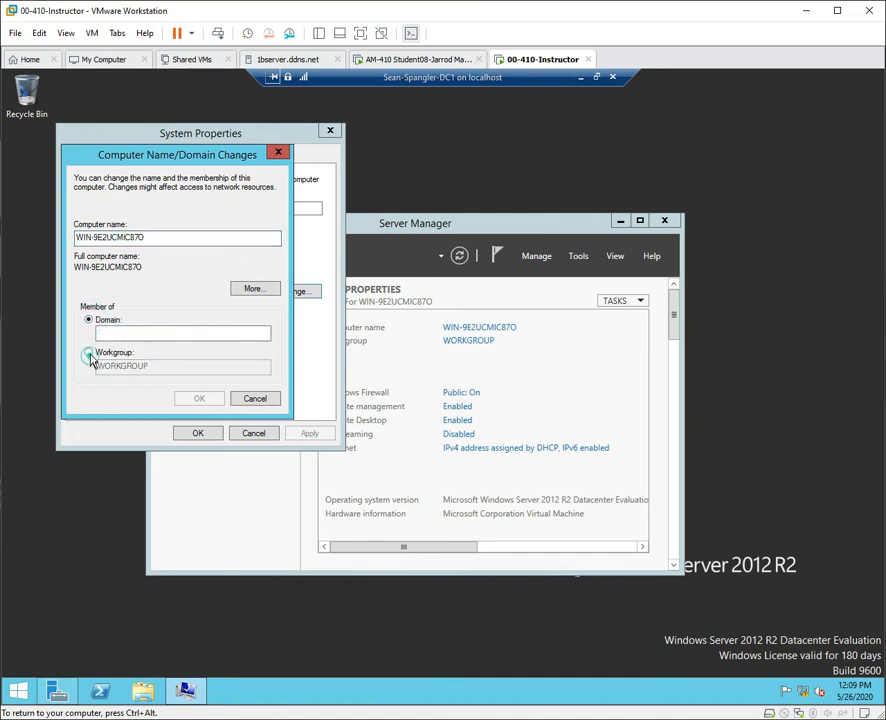
left_click(88, 352)
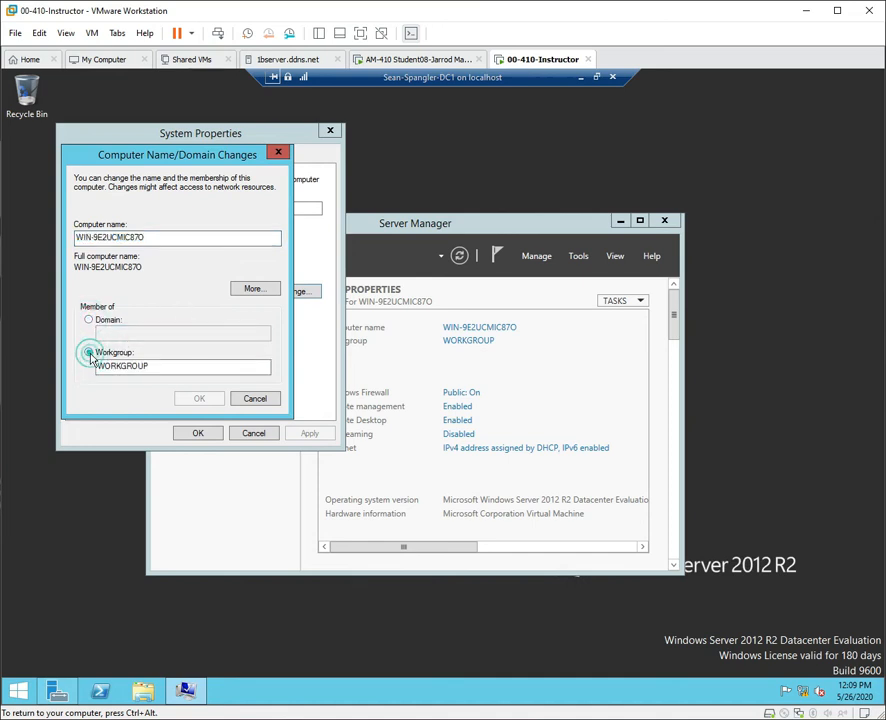
double_click(160, 236)
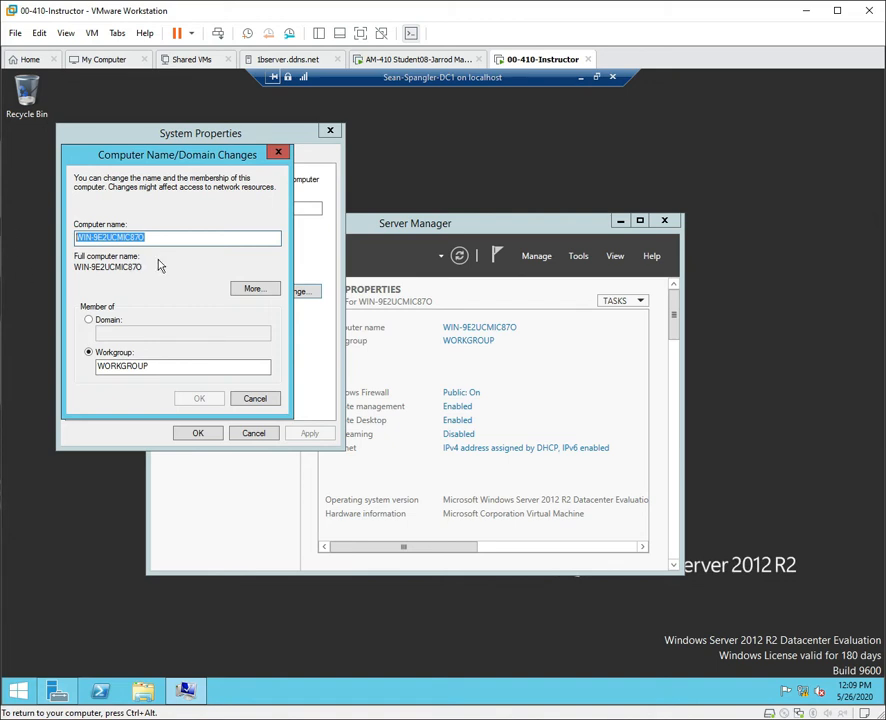
left_click(178, 236)
double_click(172, 236)
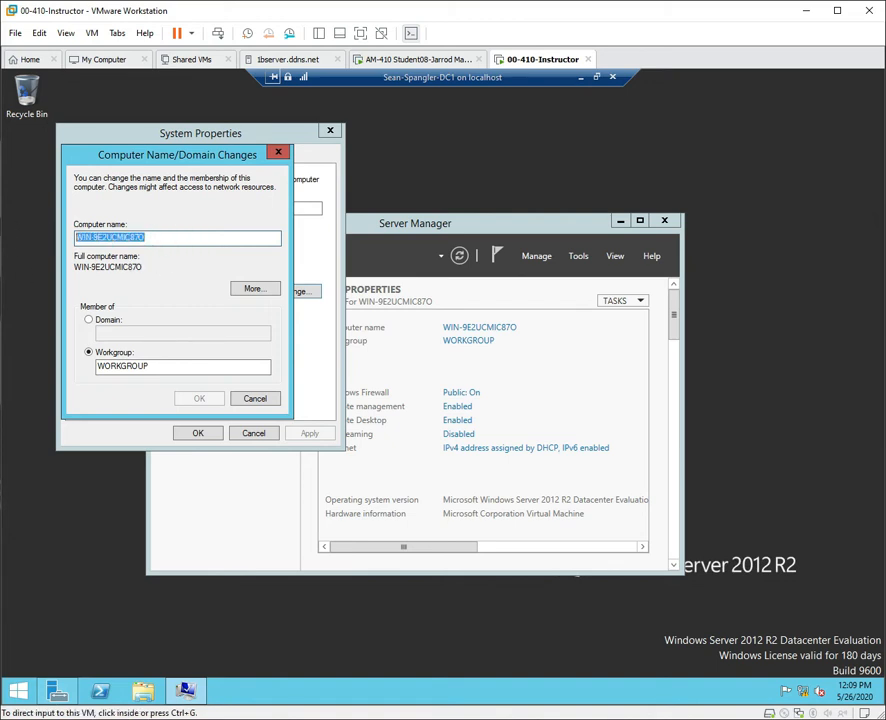
left_click(162, 237)
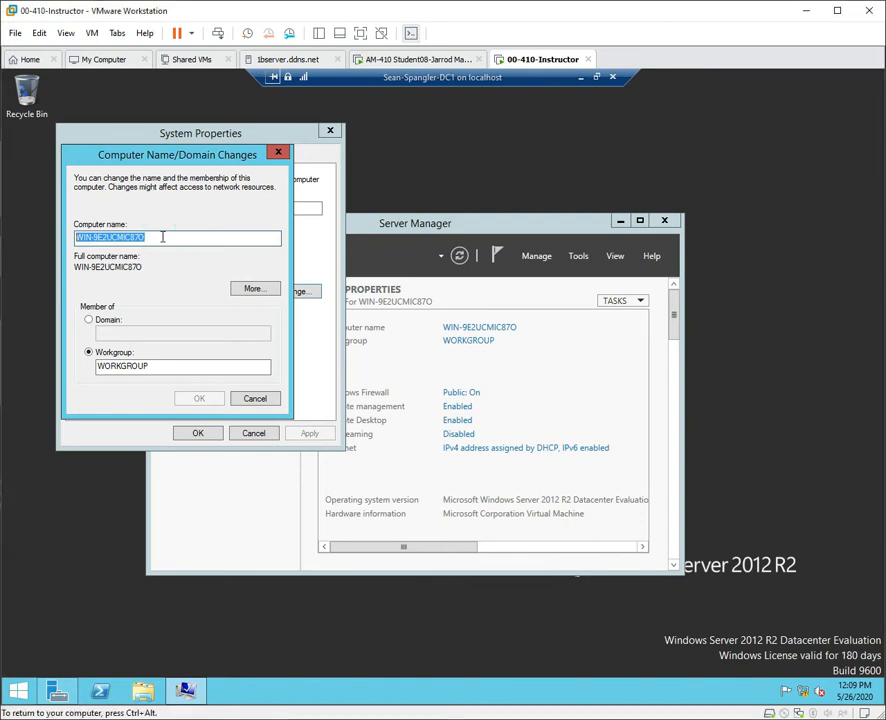
type("DC1")
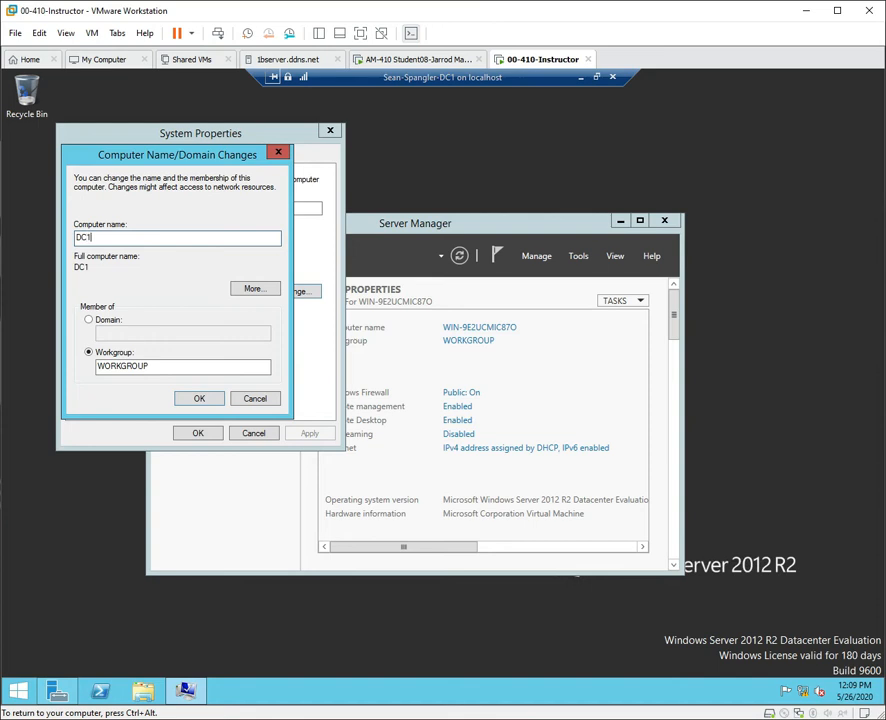
left_click(209, 400)
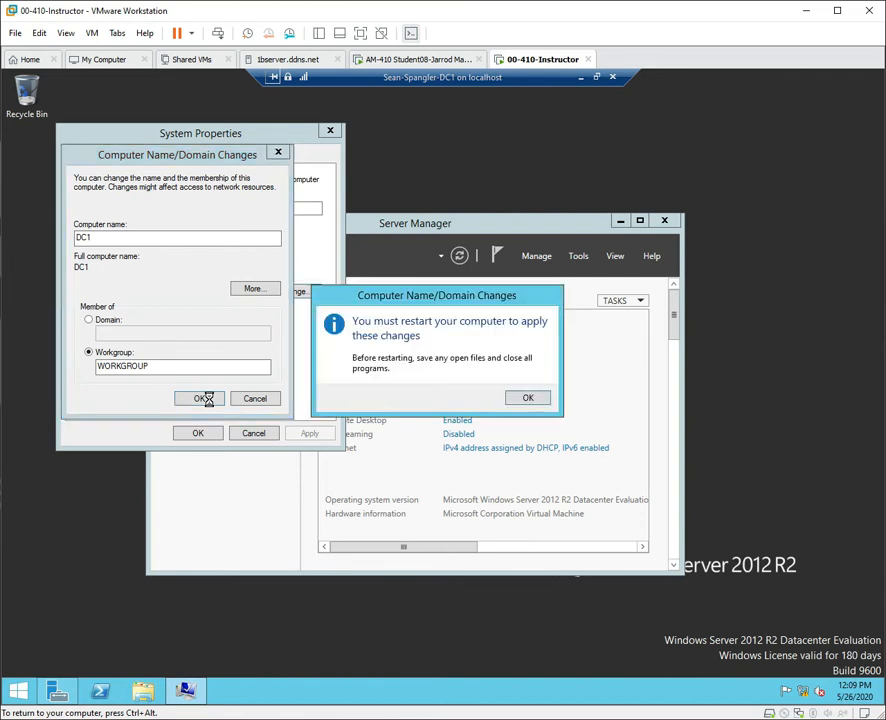
Acknowledge the restart notice, close System Properties, and restart the server now.
left_click(525, 398)
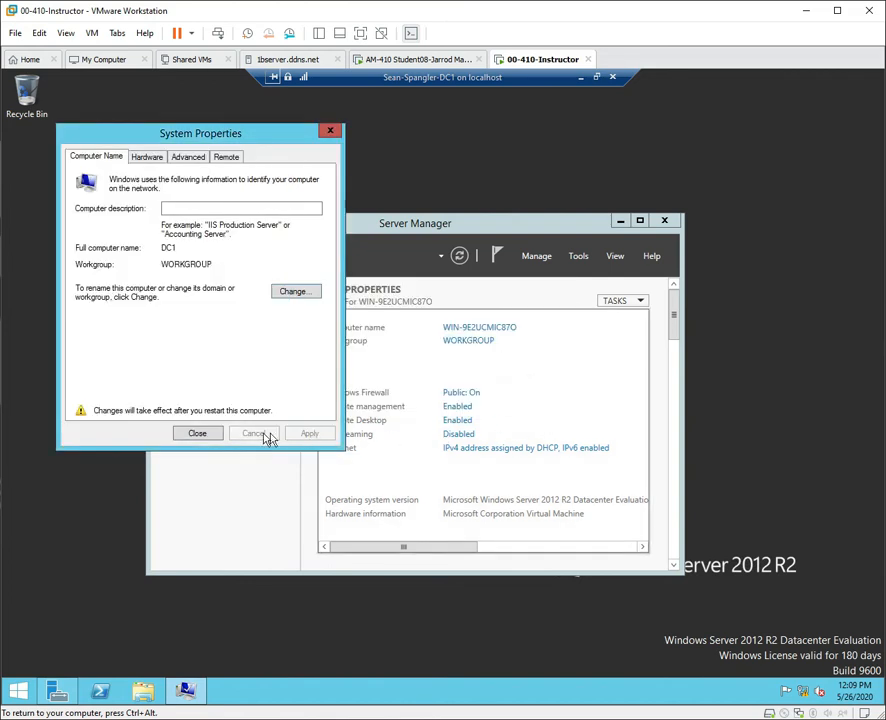
left_click(214, 434)
left_click(466, 400)
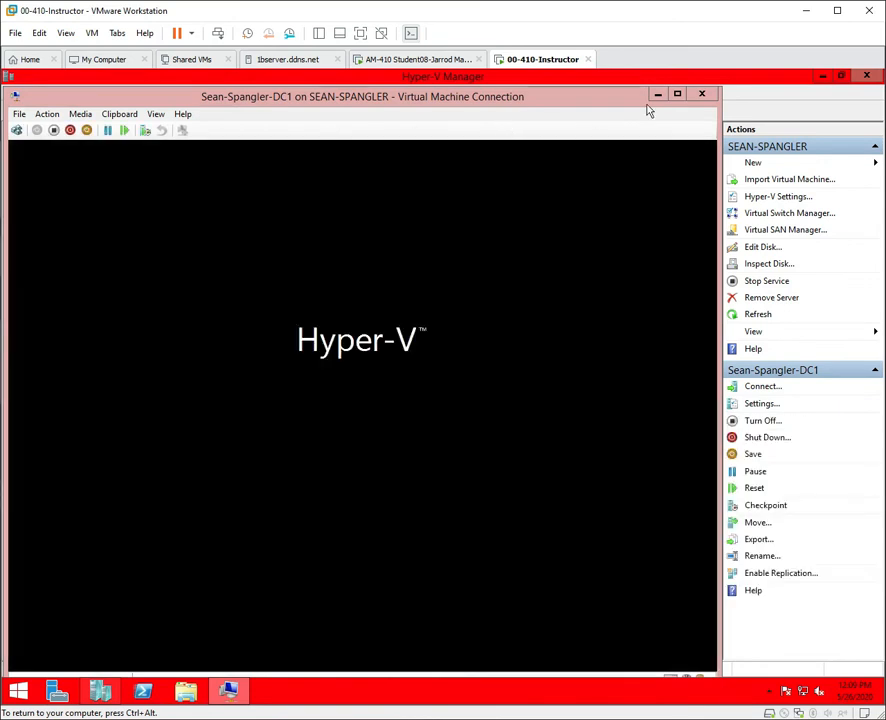
Minimize DC1's console and connect to the Sean-Spangler-DC2 virtual machine.
left_click(655, 96)
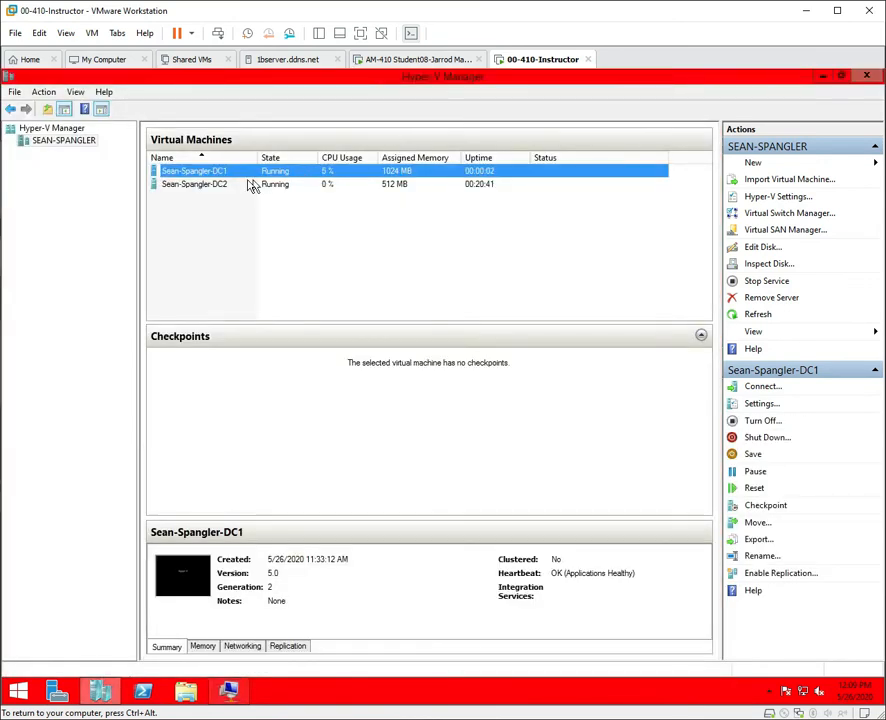
left_click(218, 190)
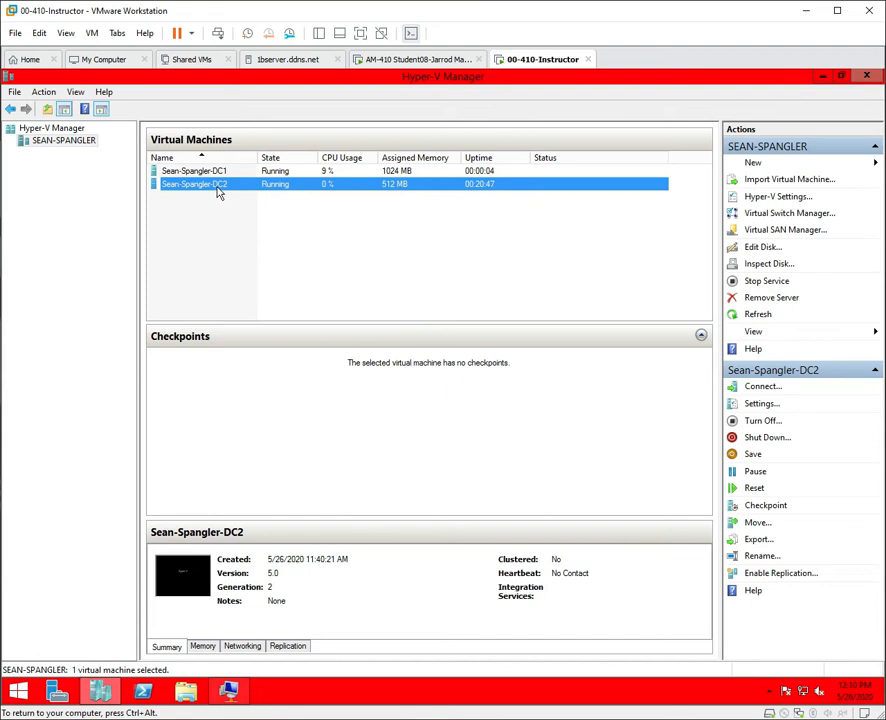
double_click(218, 190)
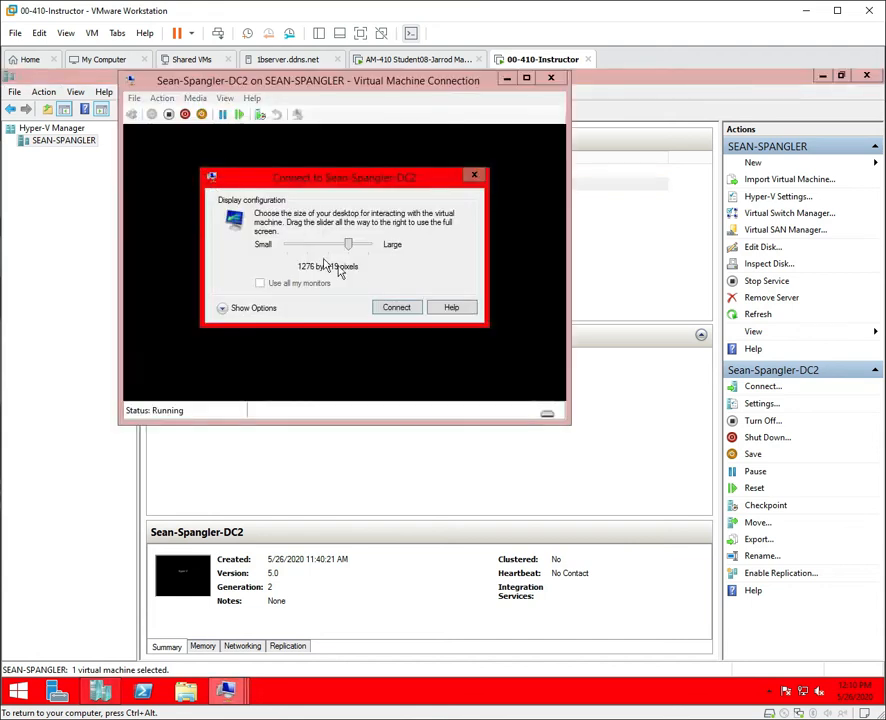
left_click(397, 308)
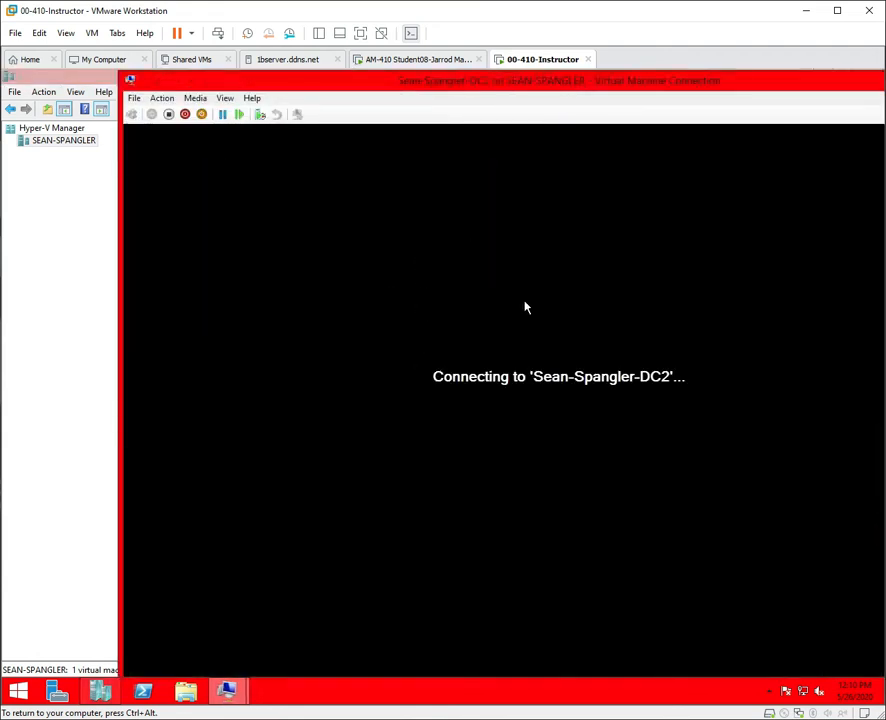
Minimize the DC2 console and bring DC1's console back to the front.
left_click_drag(512, 87, 100, 90)
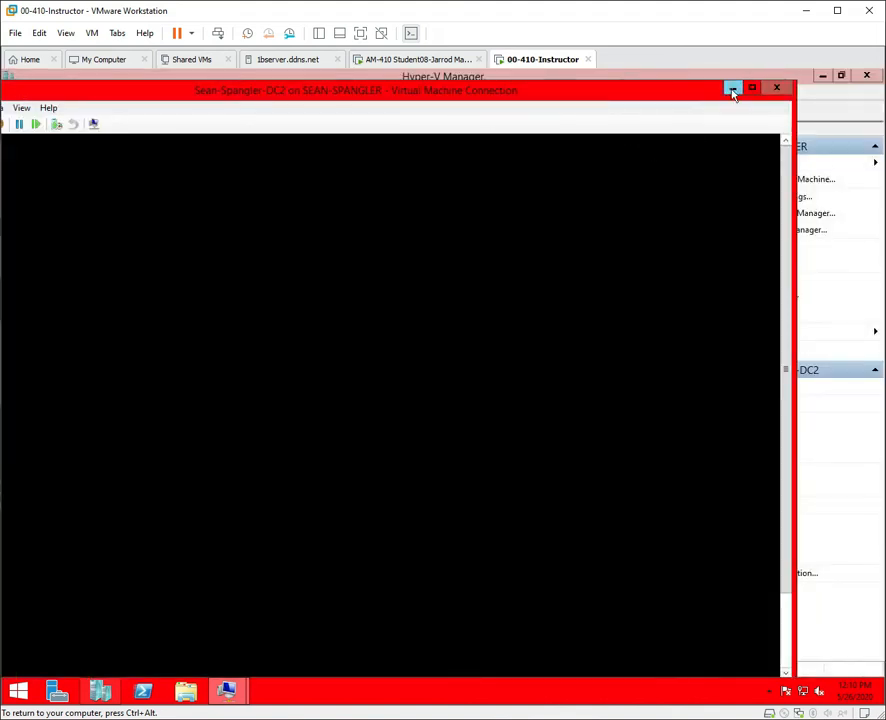
left_click(734, 87)
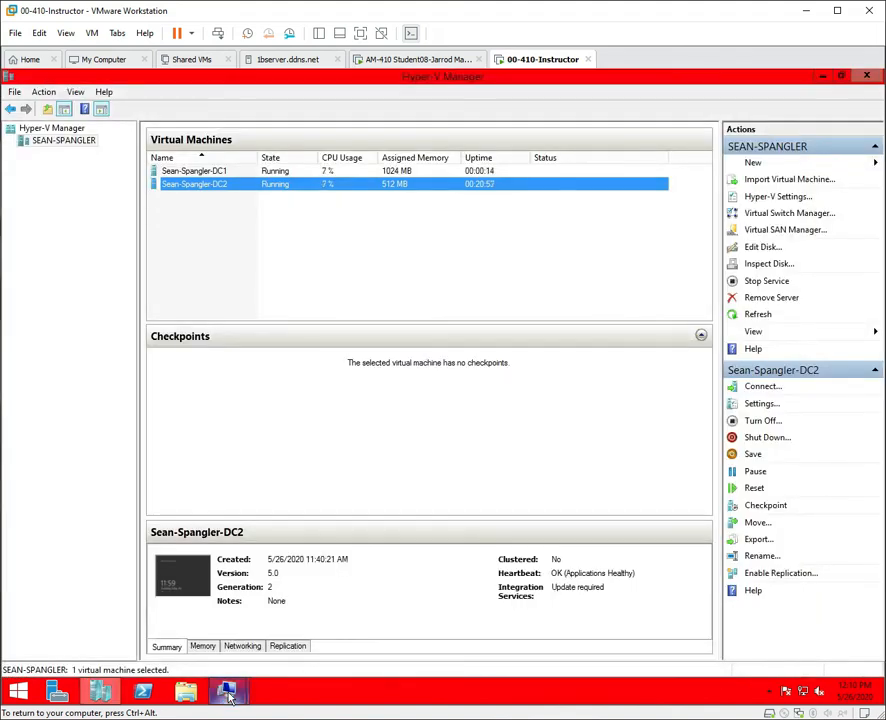
left_click(227, 690)
left_click(198, 630)
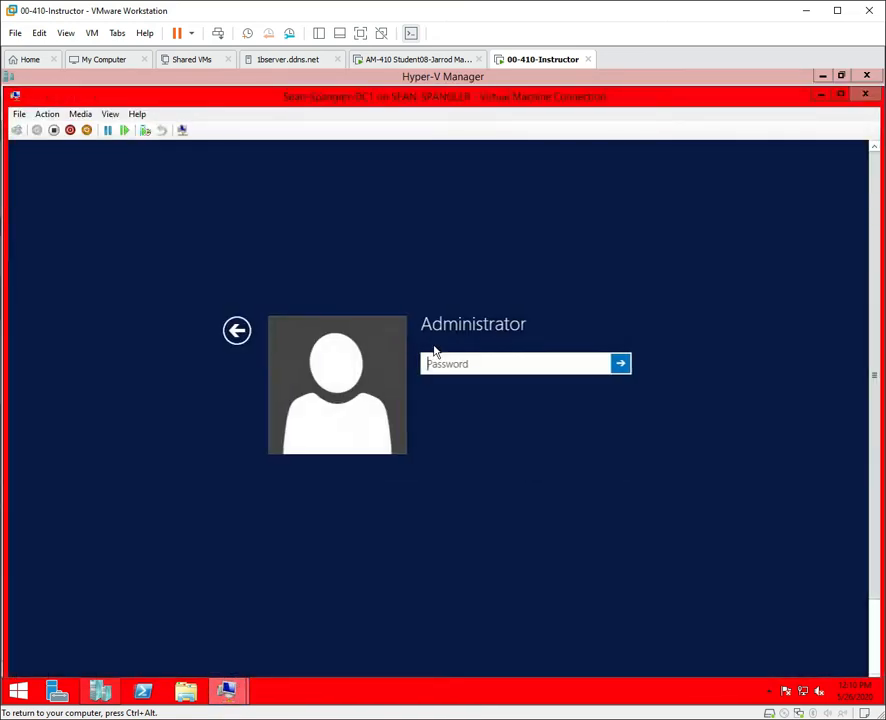
Enter DC1's Administrator password, retrying after two incorrect-password errors until signed in.
left_click(556, 364)
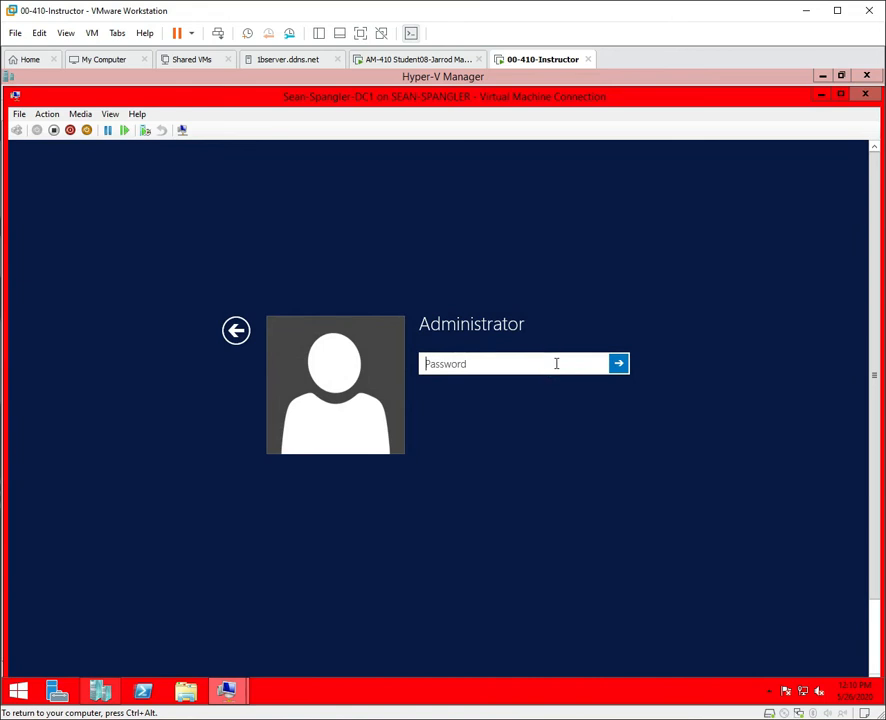
type("••")
key("Return")
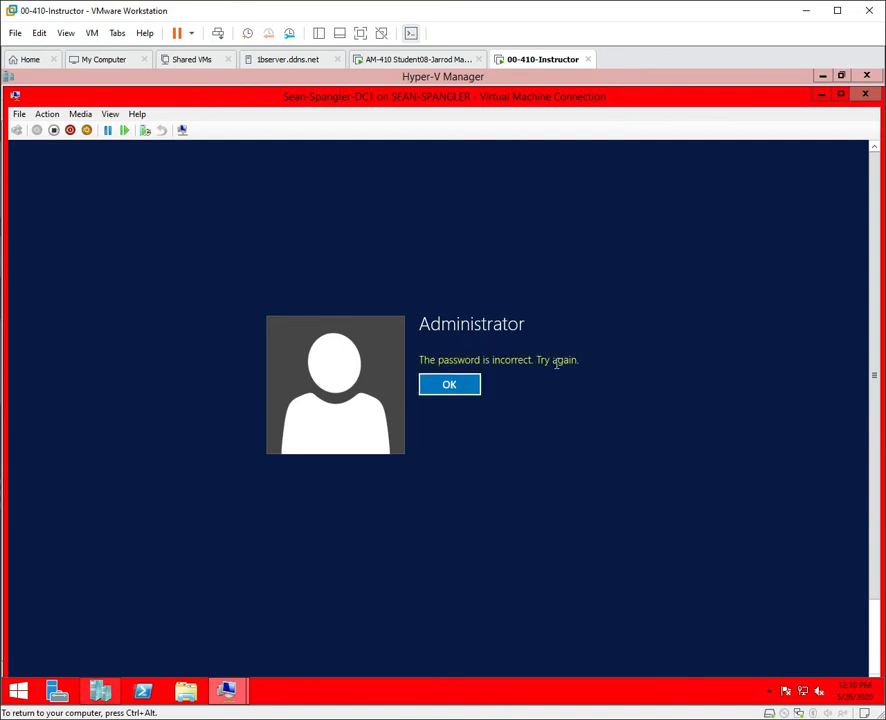
left_click(446, 386)
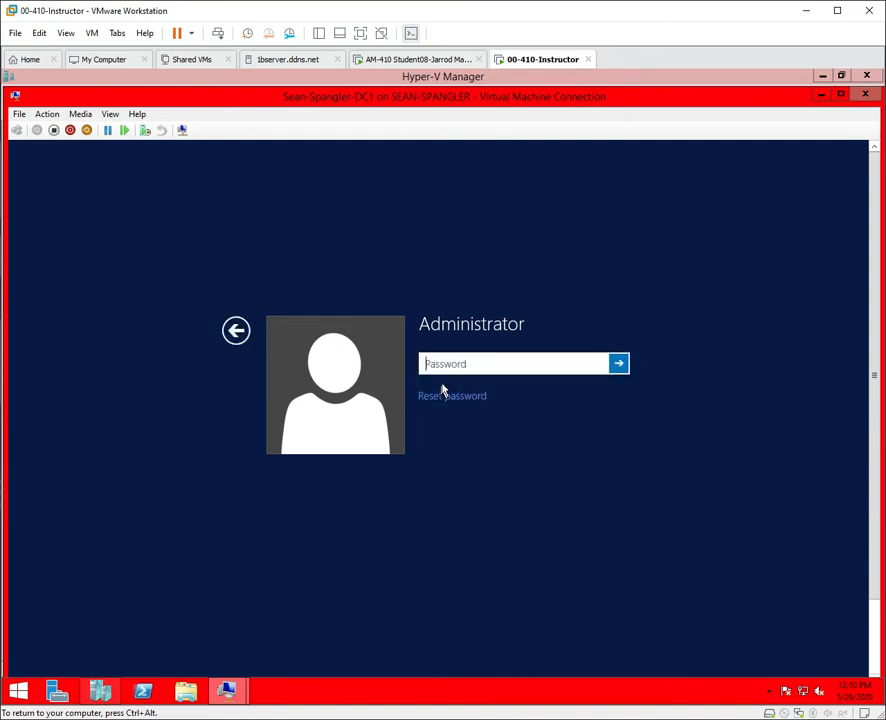
left_click(471, 366)
type("••••••••")
key("Return")
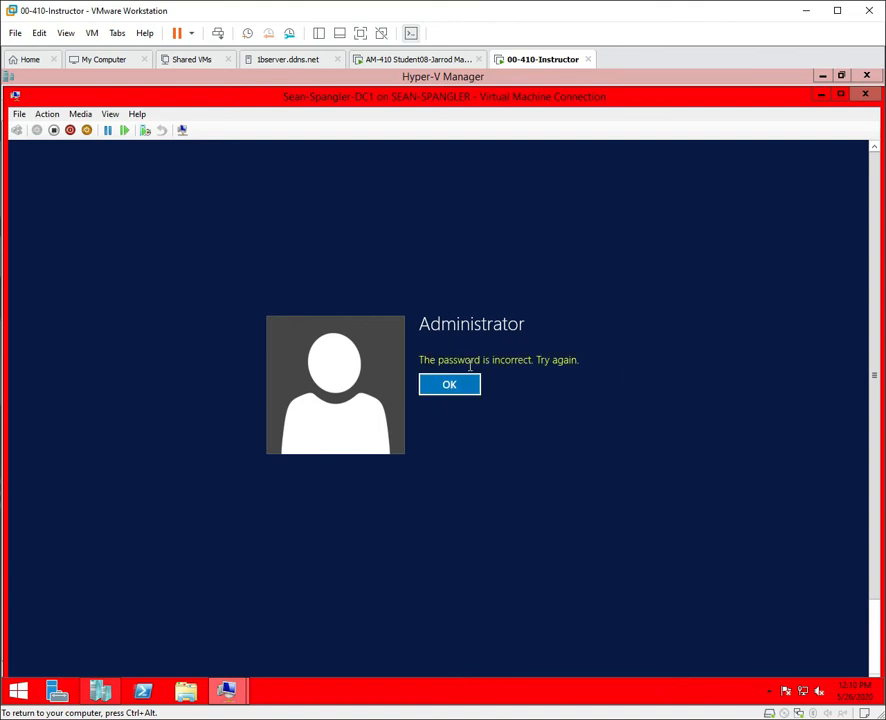
left_click(469, 386)
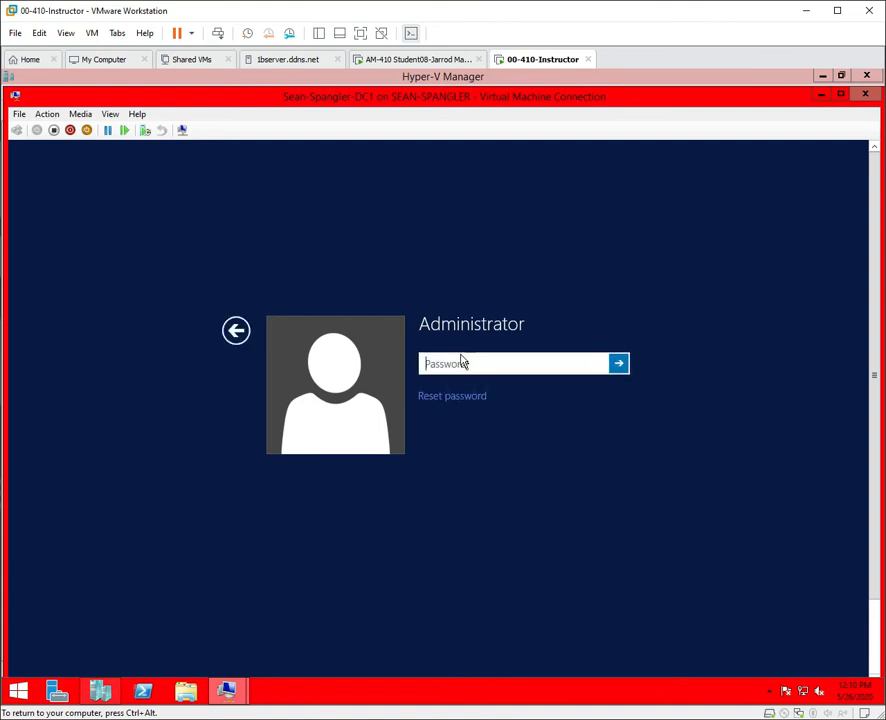
type("•••••••••")
key("Return")
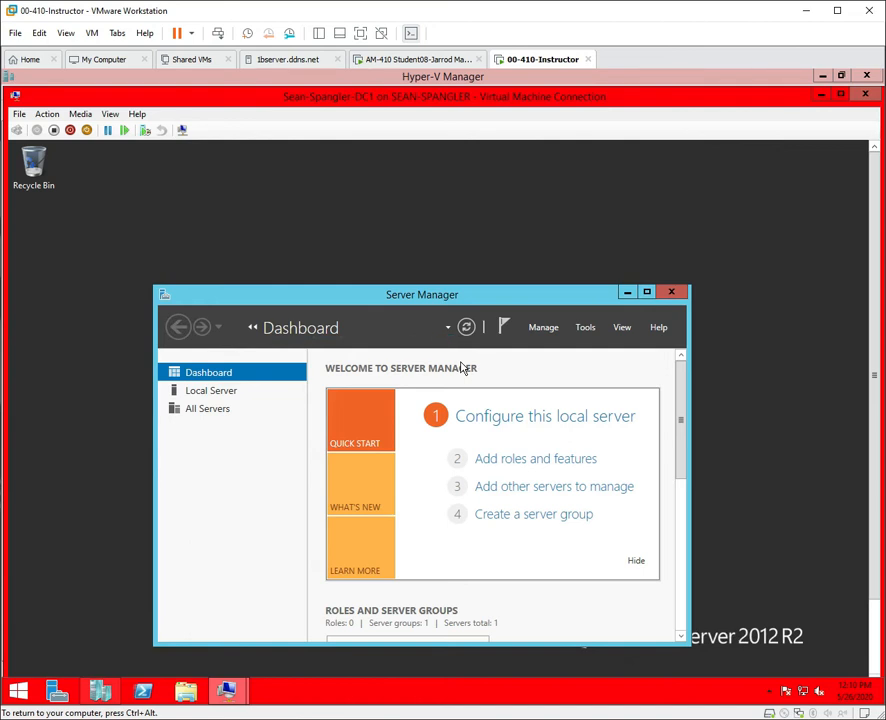
Maximize Server Manager, open Configure this local server, and open Network Connections from the Ethernet link.
left_click(647, 293)
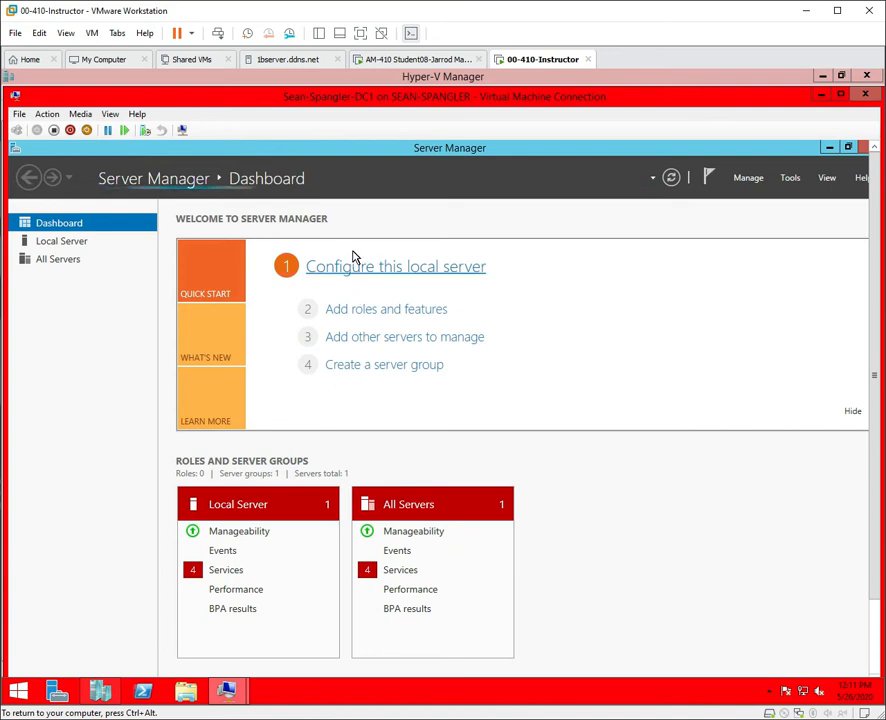
left_click(352, 266)
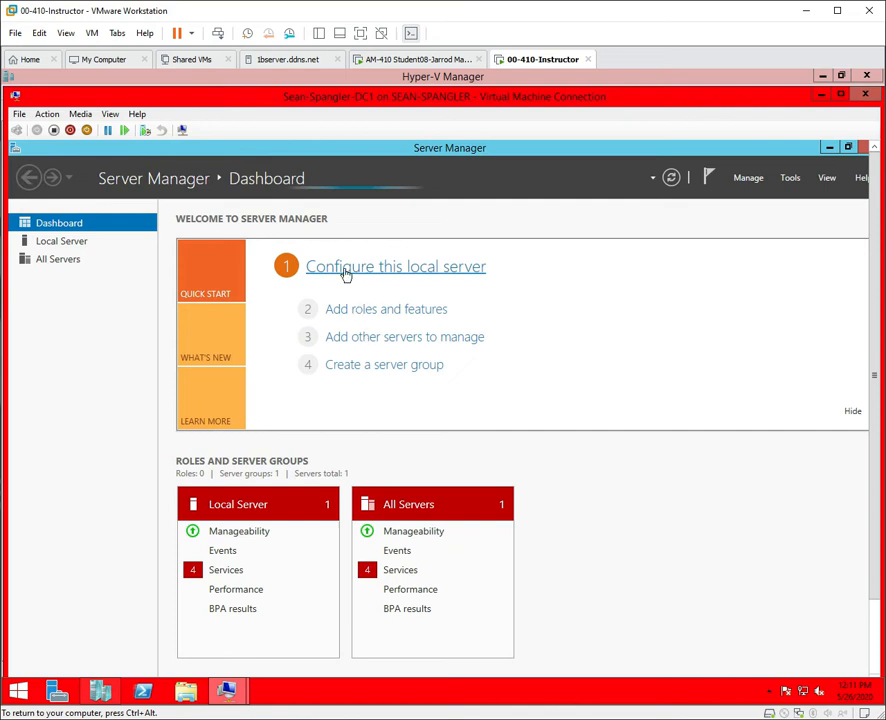
left_click(346, 273)
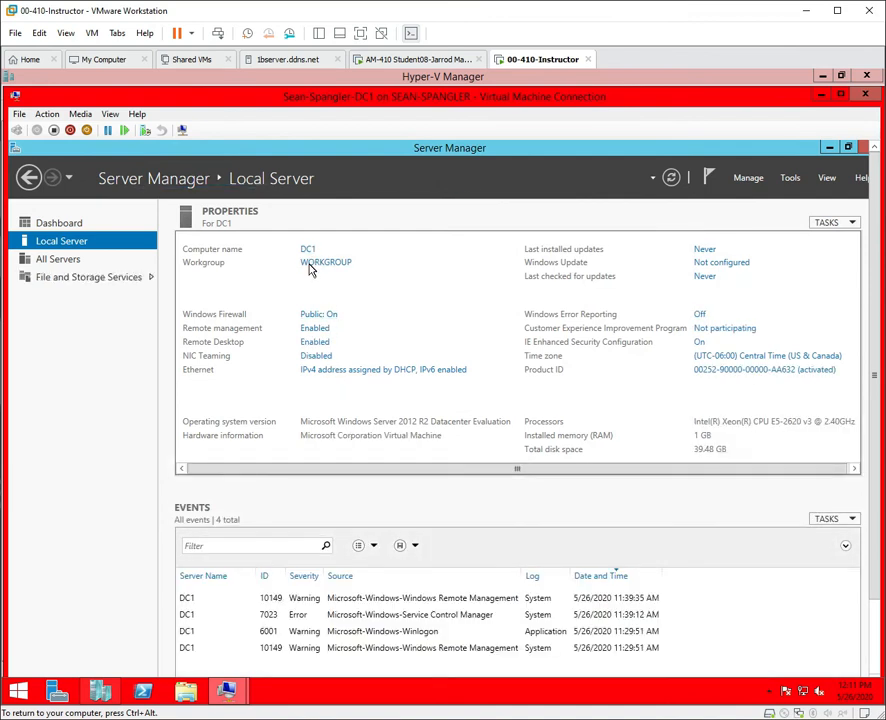
left_click(311, 370)
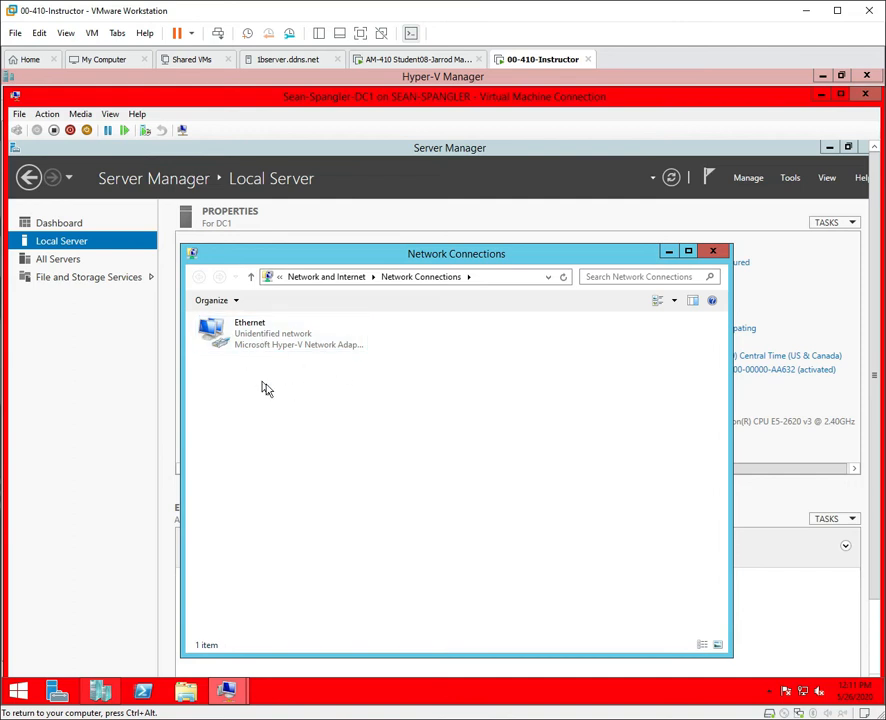
Disable and then re-enable DC1's Ethernet adapter.
left_click(274, 336)
left_click(283, 301)
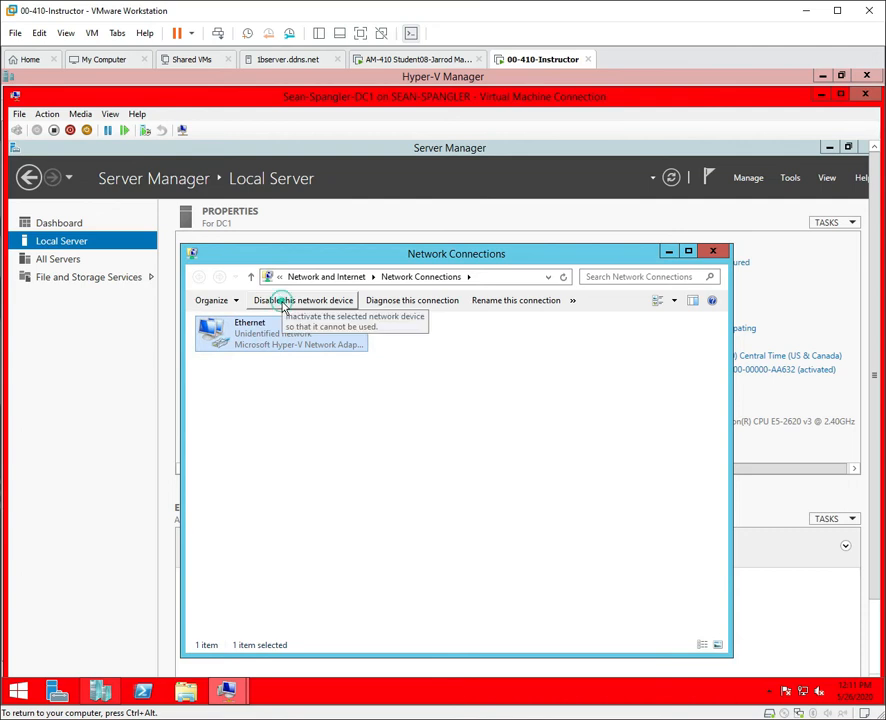
left_click(283, 304)
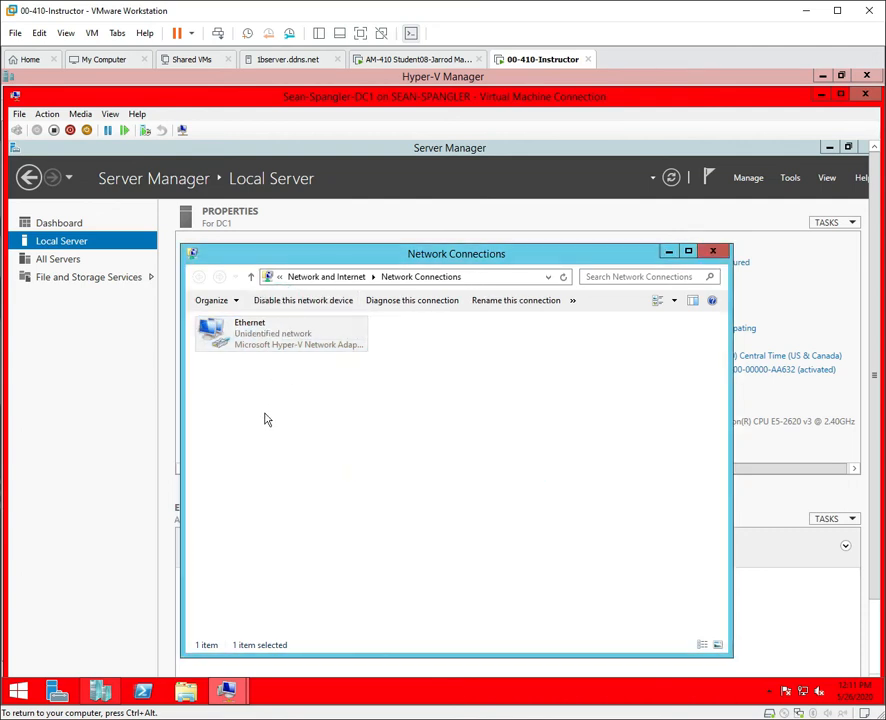
In the Ethernet properties, uncheck TCP/IPv6 and open the TCP/IPv4 settings.
left_click(250, 339)
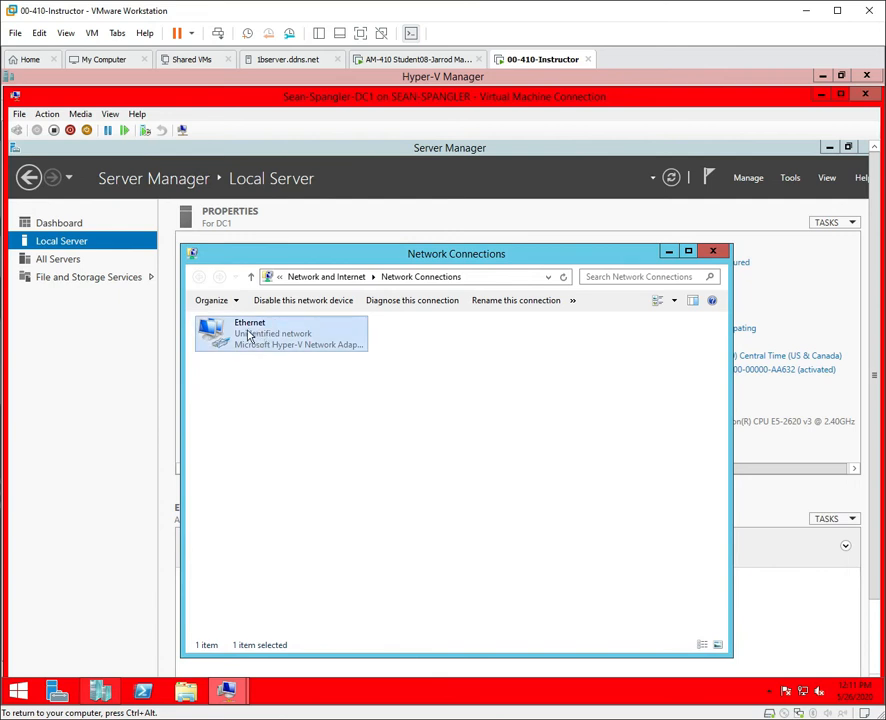
right_click(249, 337)
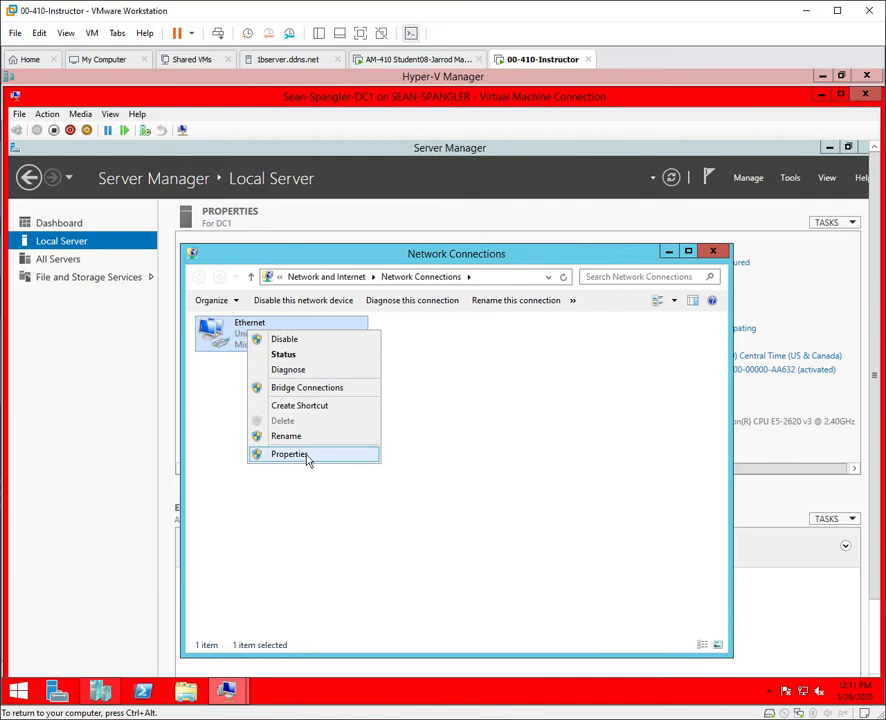
left_click(290, 455)
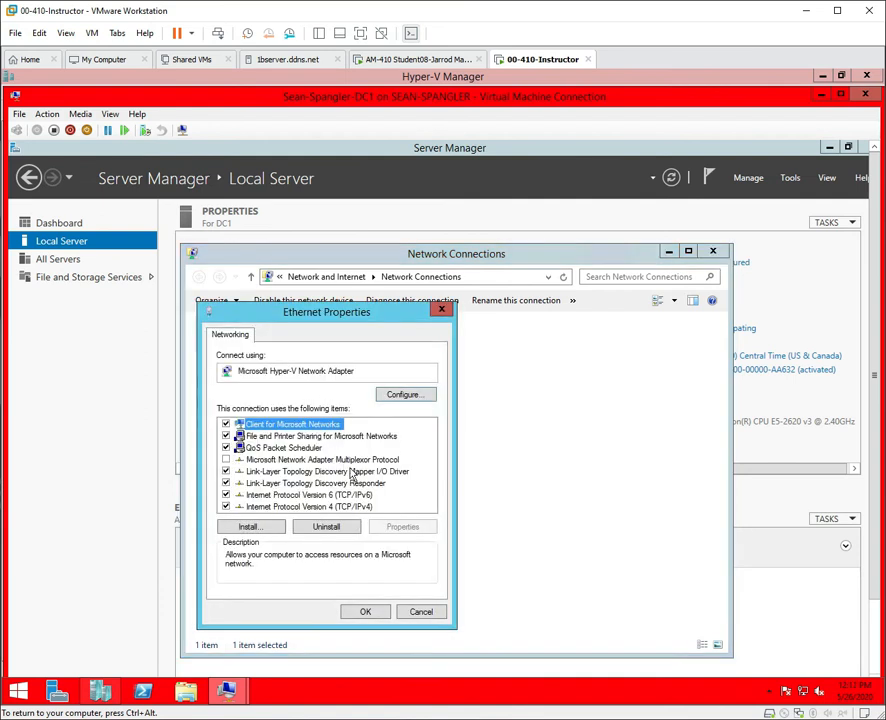
left_click(226, 495)
double_click(300, 507)
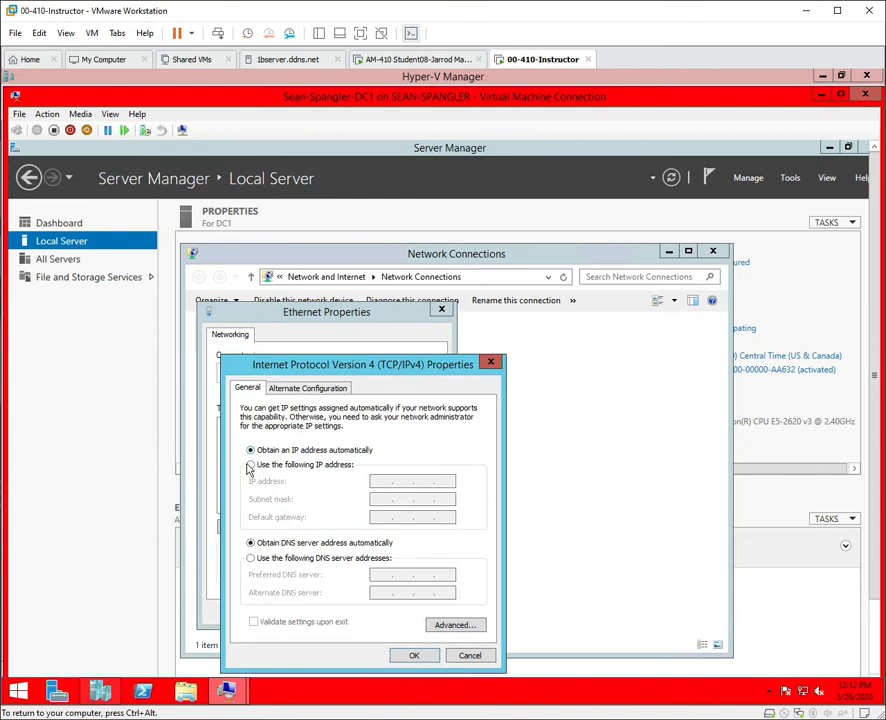
Give DC1's Ethernet static IP 10.0.0.10, mask 255.0.0.0, preferred DNS 10.0.0.10, and apply.
left_click(250, 465)
left_click(380, 481)
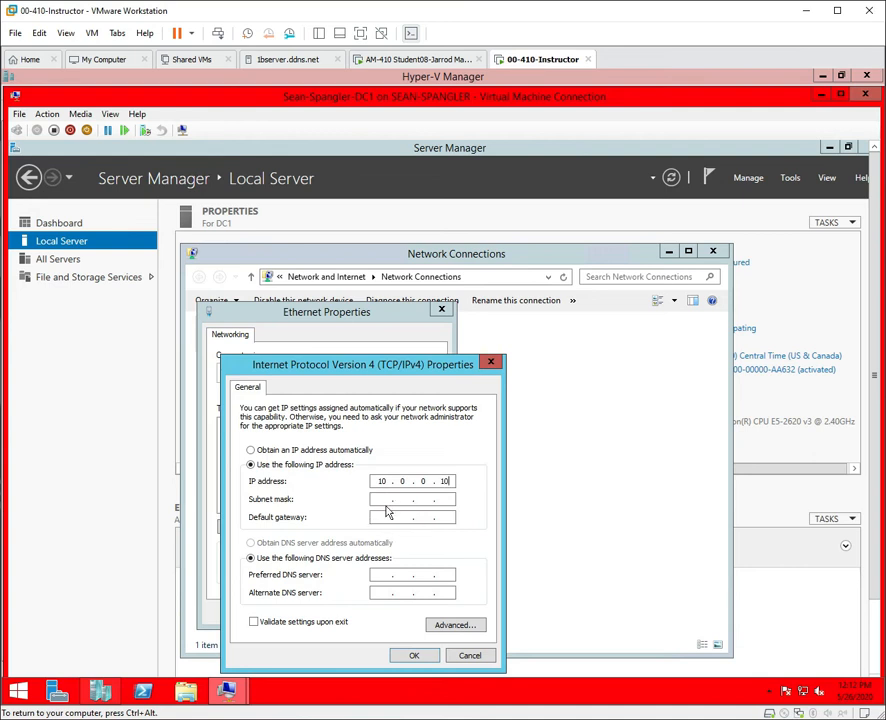
left_click(385, 501)
left_click(386, 577)
key("BackSpace")
key("BackSpace")
key("BackSpace")
key("BackSpace")
key("BackSpace")
left_click(410, 656)
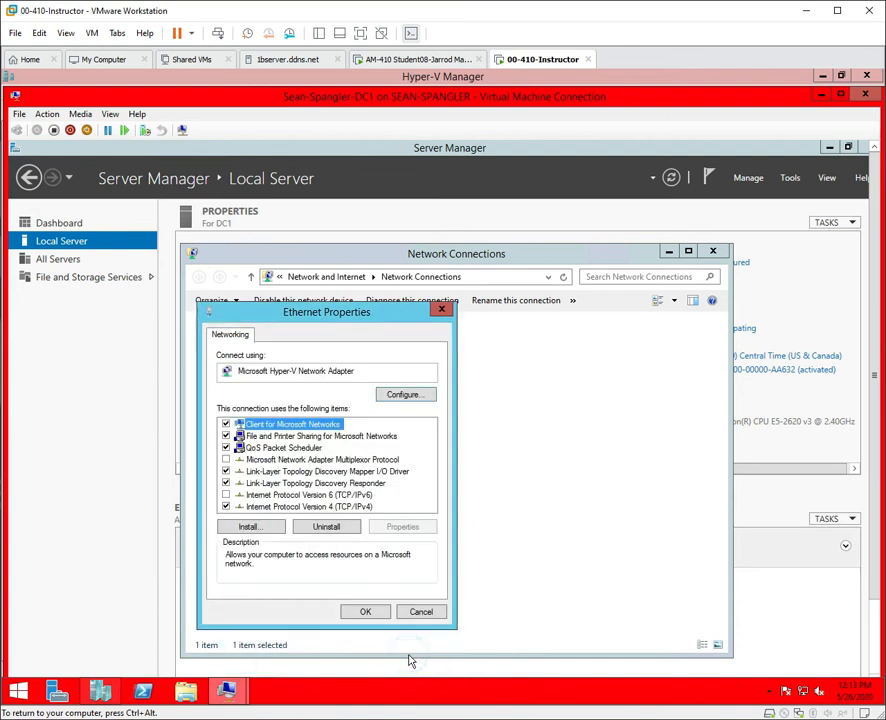
left_click(366, 613)
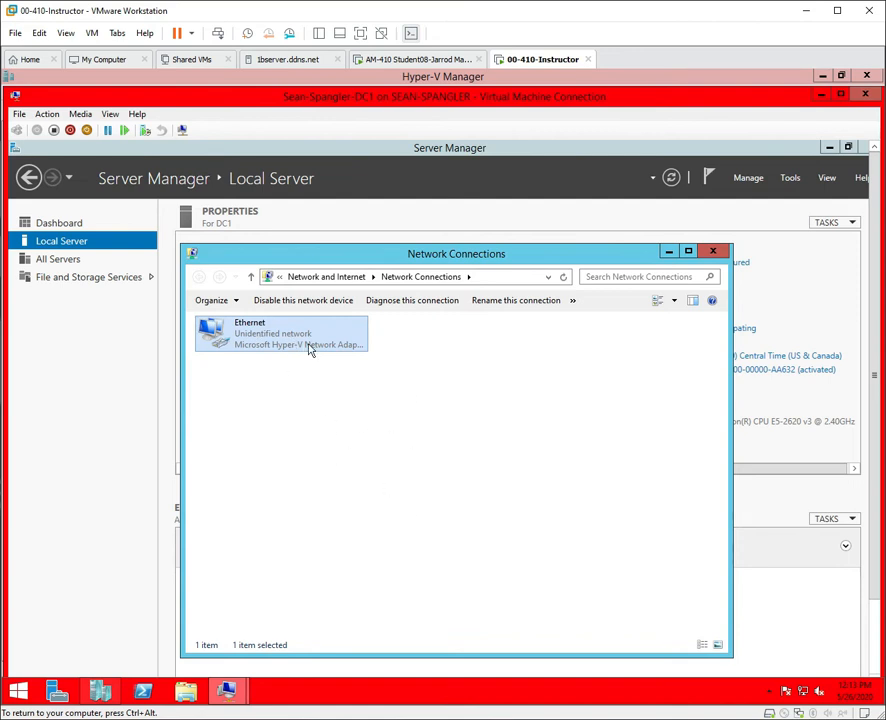
Set DC1's Windows Update to Never check for updates.
left_click(713, 254)
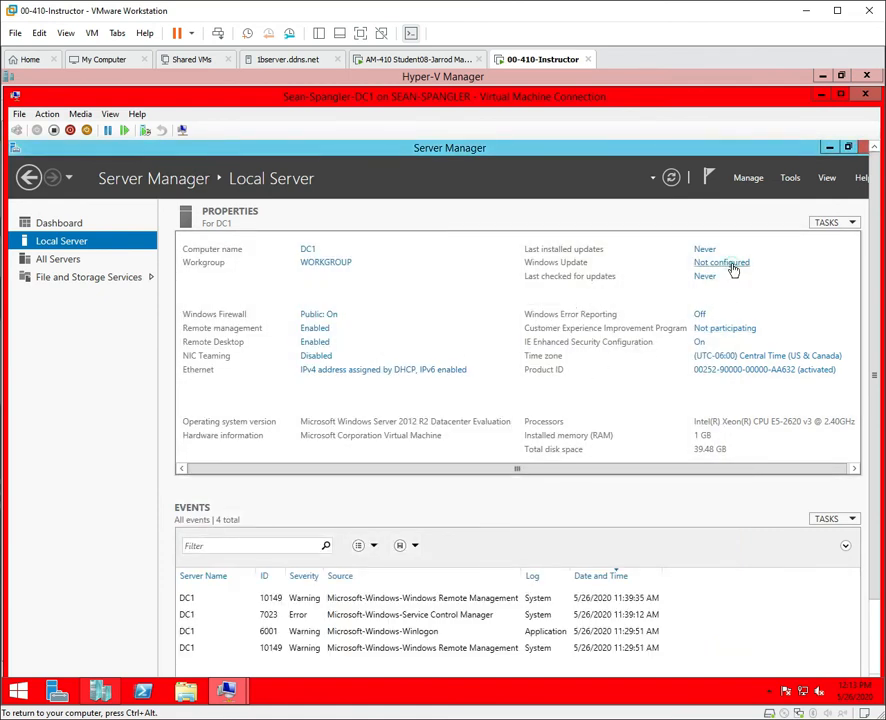
left_click(731, 265)
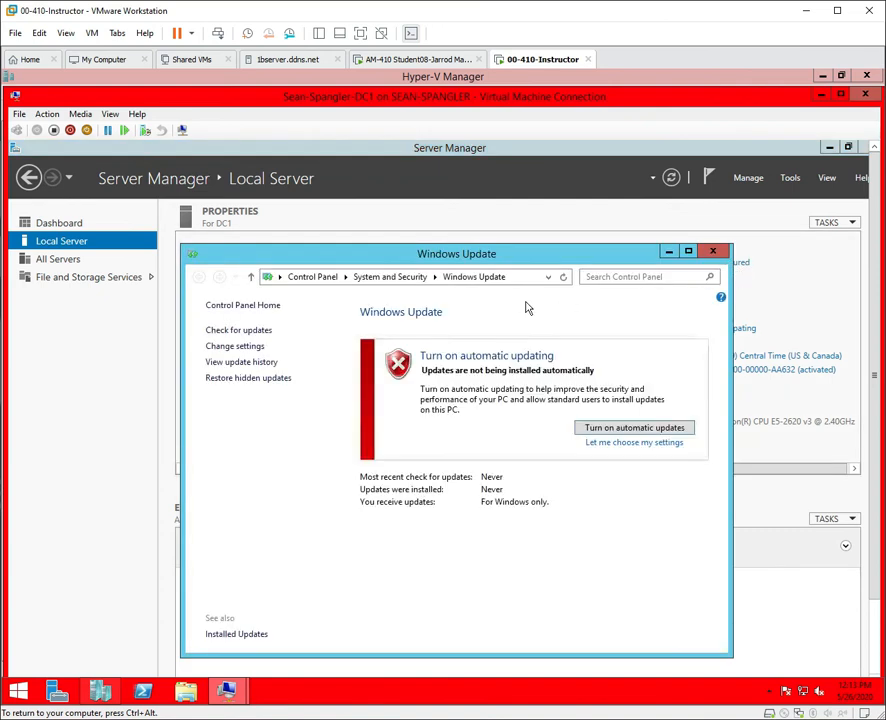
left_click(243, 347)
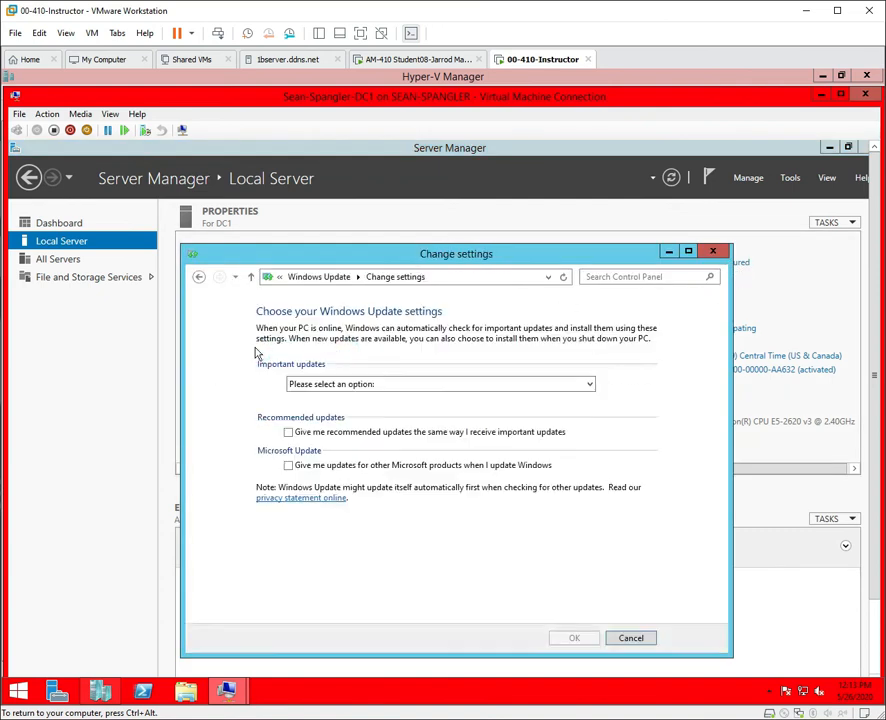
left_click(424, 386)
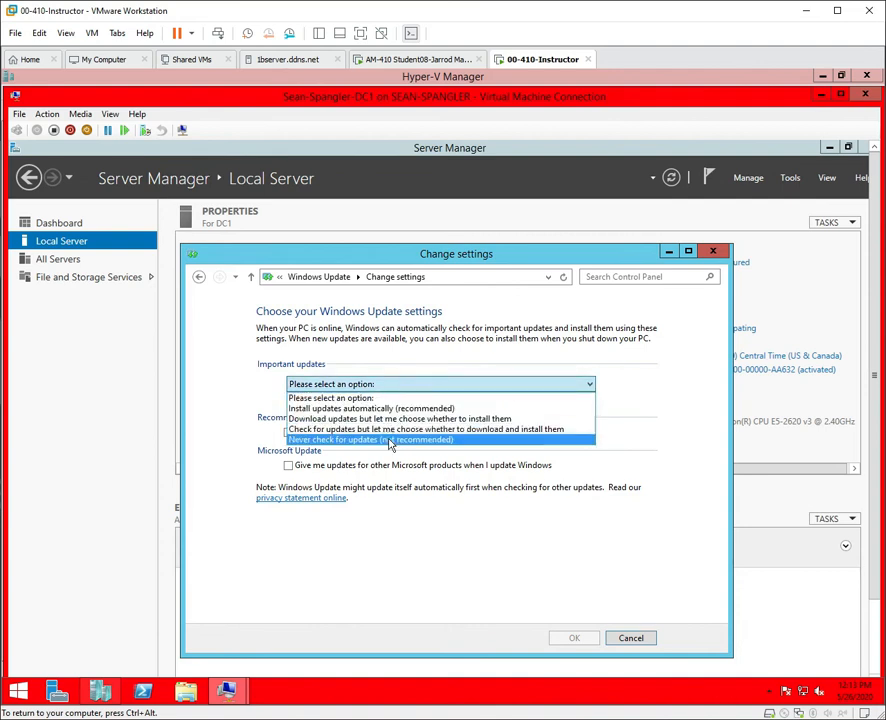
left_click(391, 442)
left_click(574, 638)
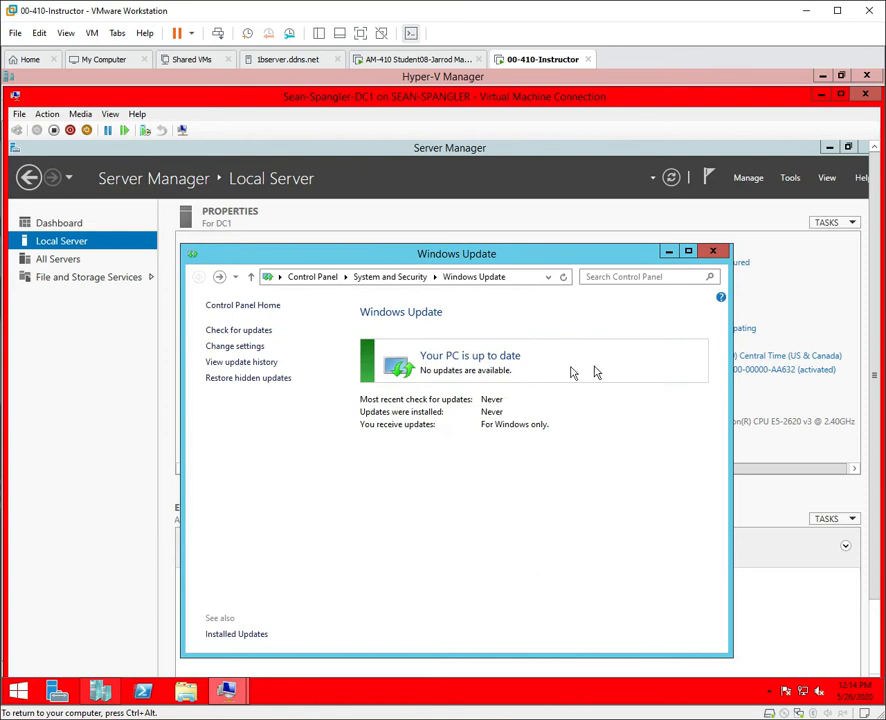
Close Windows Update and refresh Local Server properties to show the 10.0.0.10 address.
left_click(716, 251)
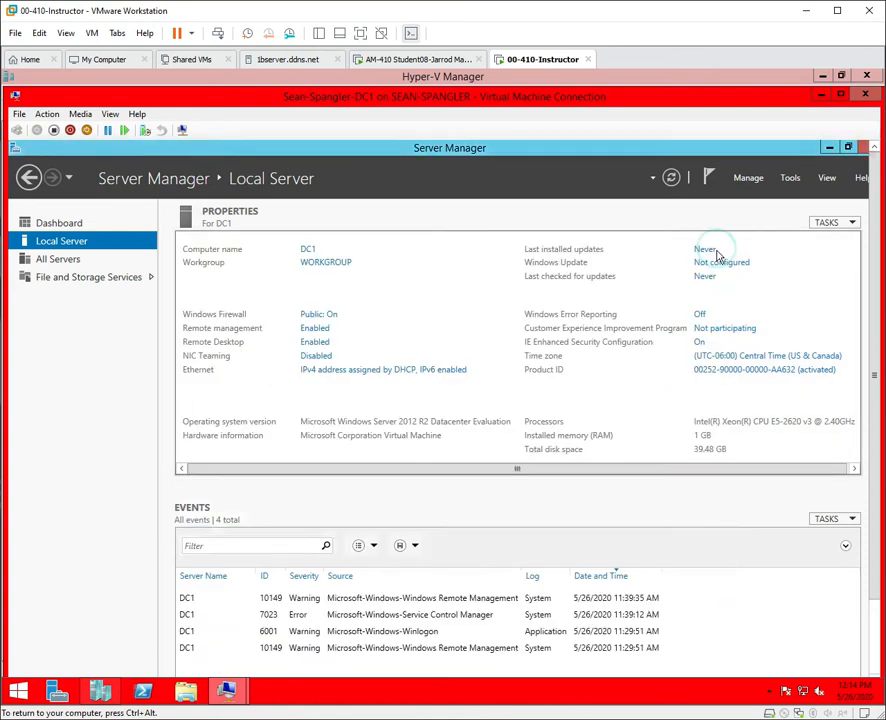
left_click(671, 178)
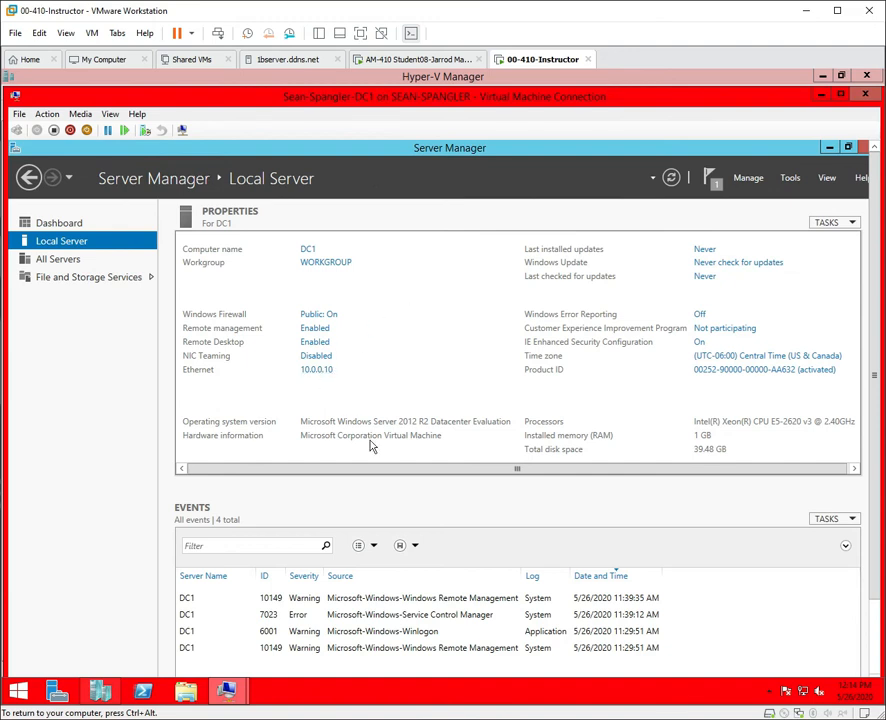
left_click_drag(431, 468, 456, 468)
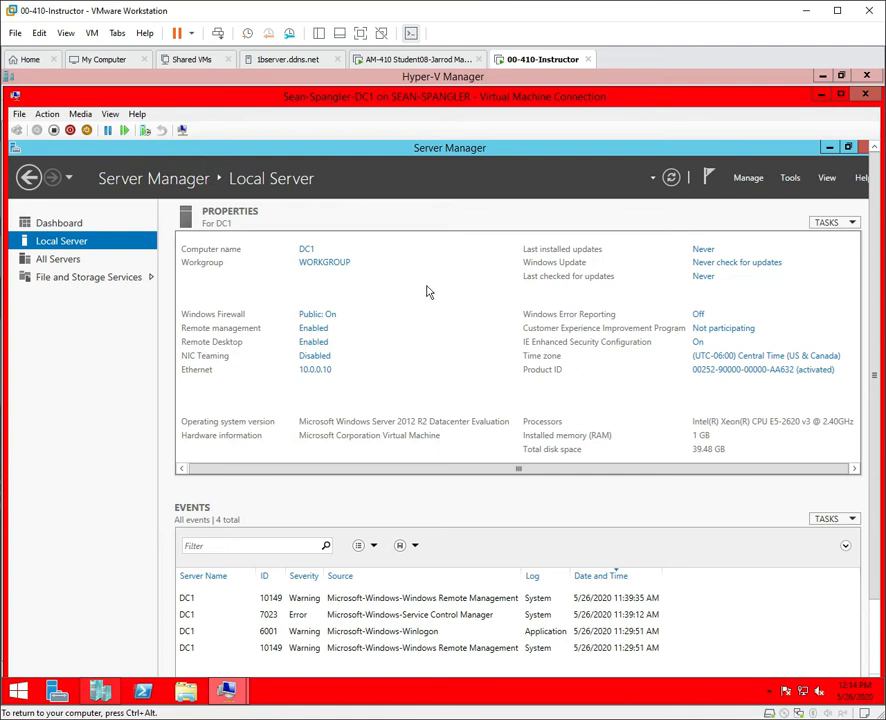
Start Add Roles and Features, skipping the introduction, and advance to the server roles page.
left_click(750, 180)
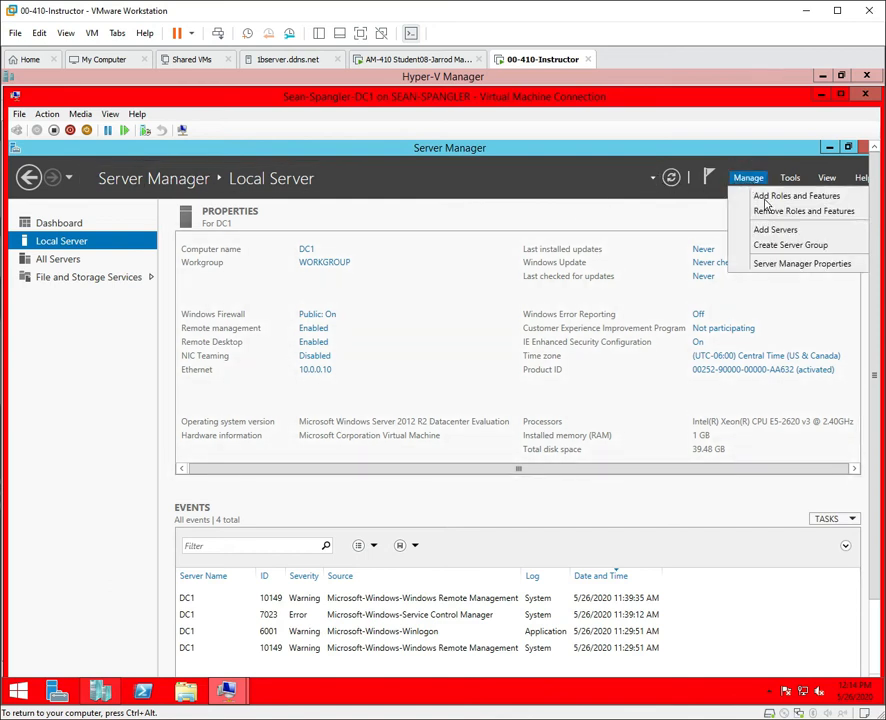
left_click(769, 203)
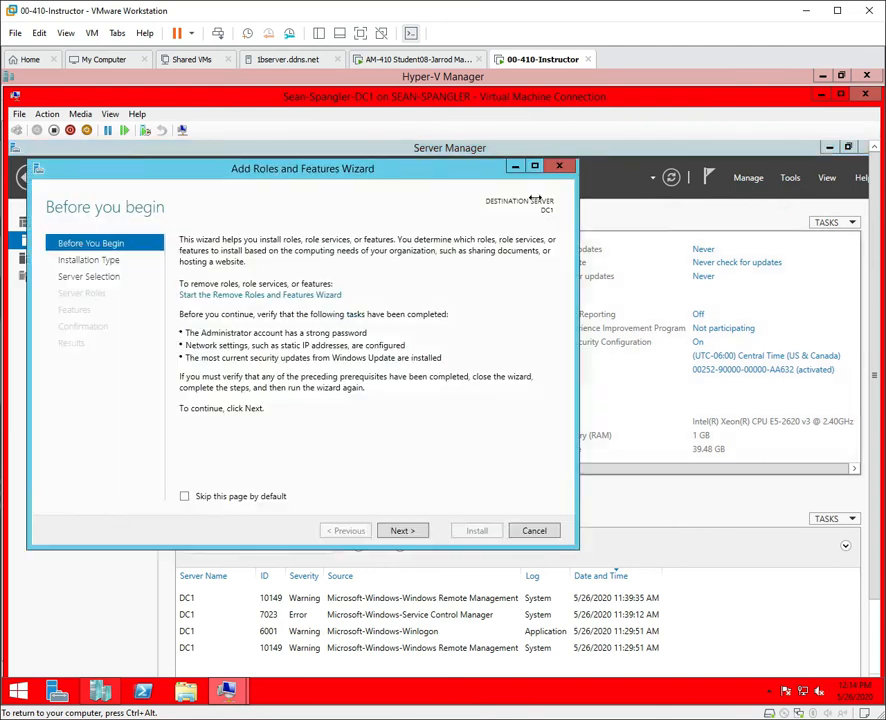
left_click(184, 497)
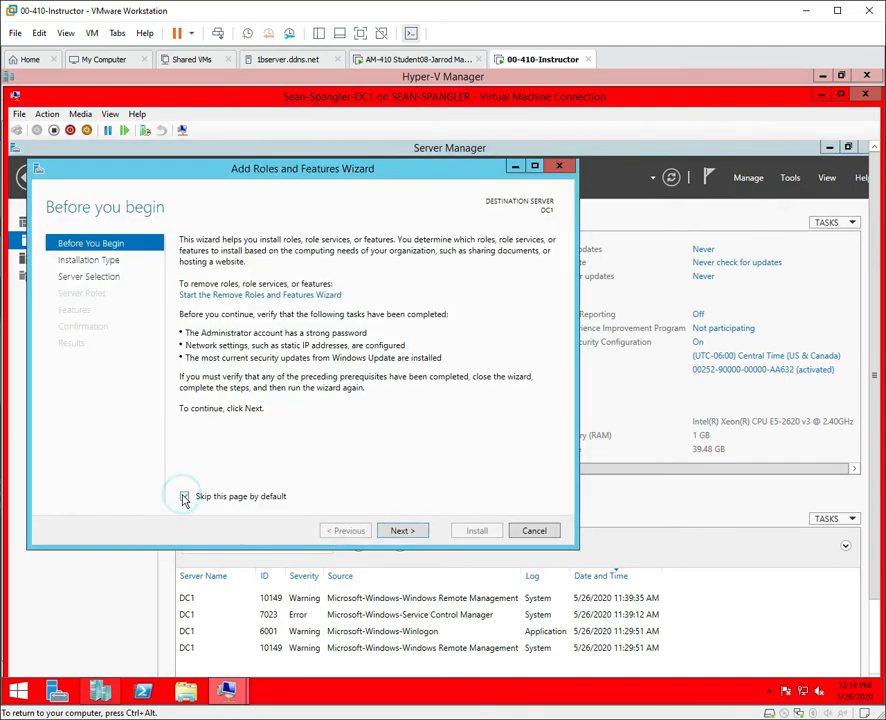
left_click(402, 531)
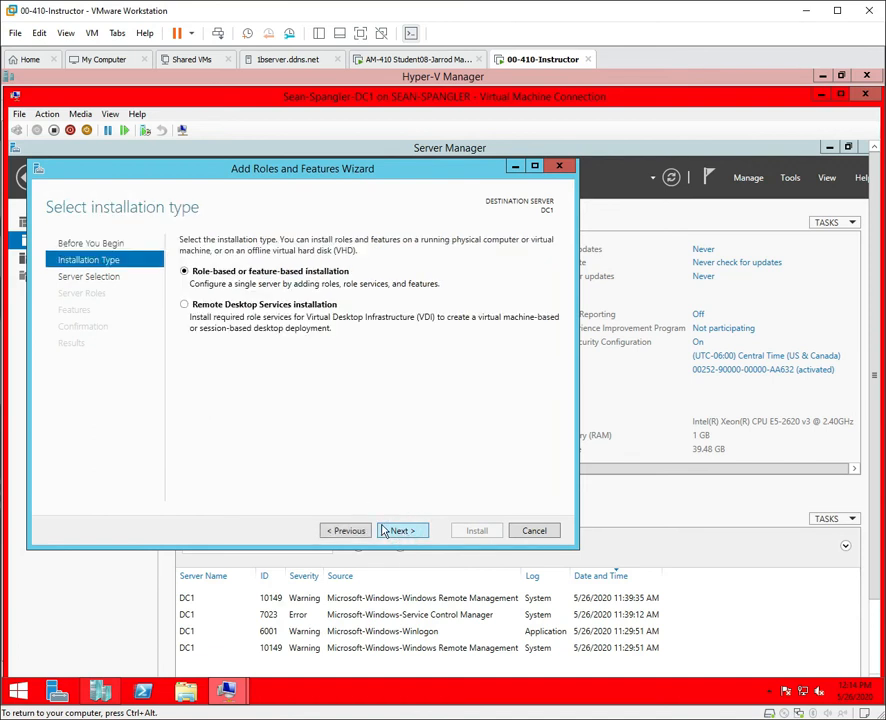
left_click(408, 535)
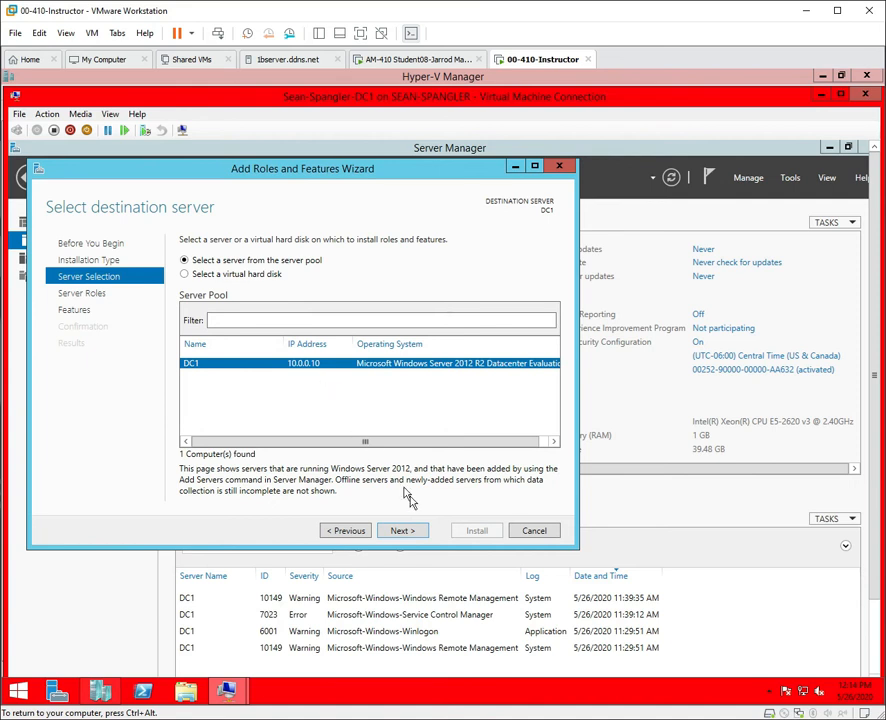
left_click(404, 536)
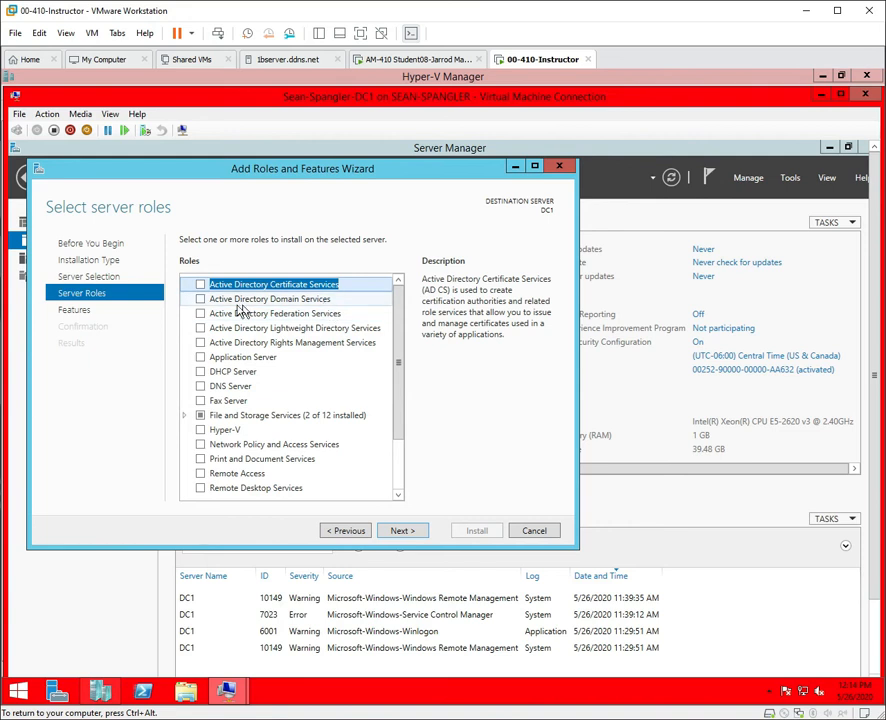
Select Active Directory Domain Services with its required features and continue to Features.
left_click(200, 300)
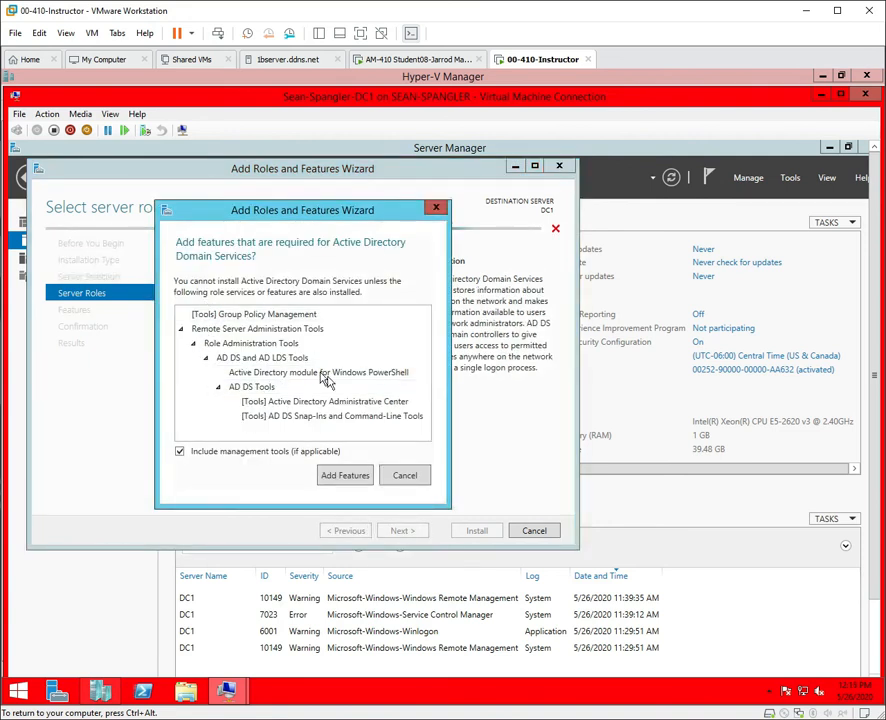
left_click(340, 477)
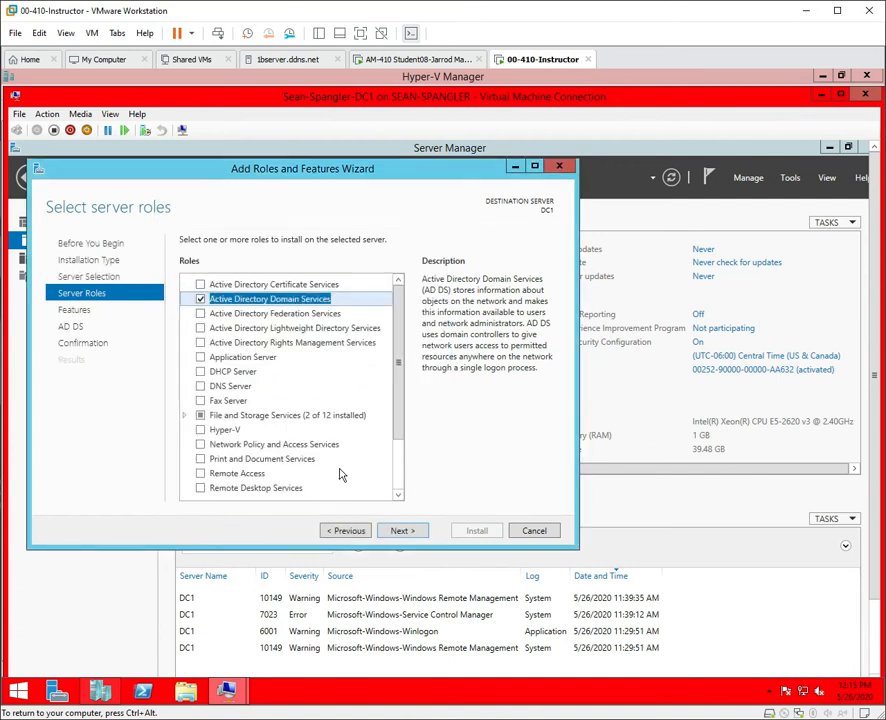
left_click_drag(399, 425, 412, 360)
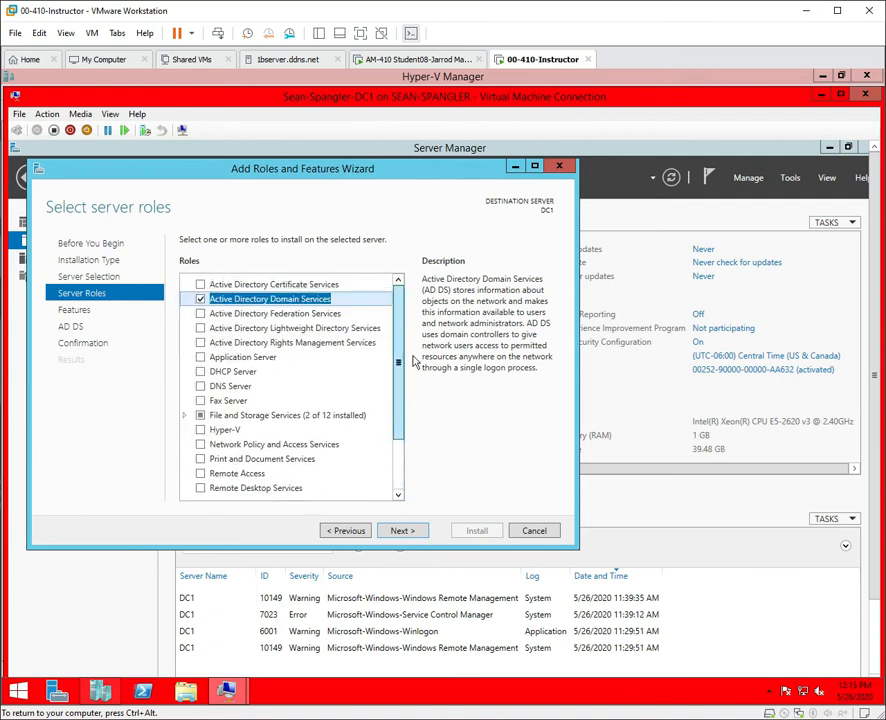
left_click(75, 311)
left_click_drag(401, 310, 406, 284)
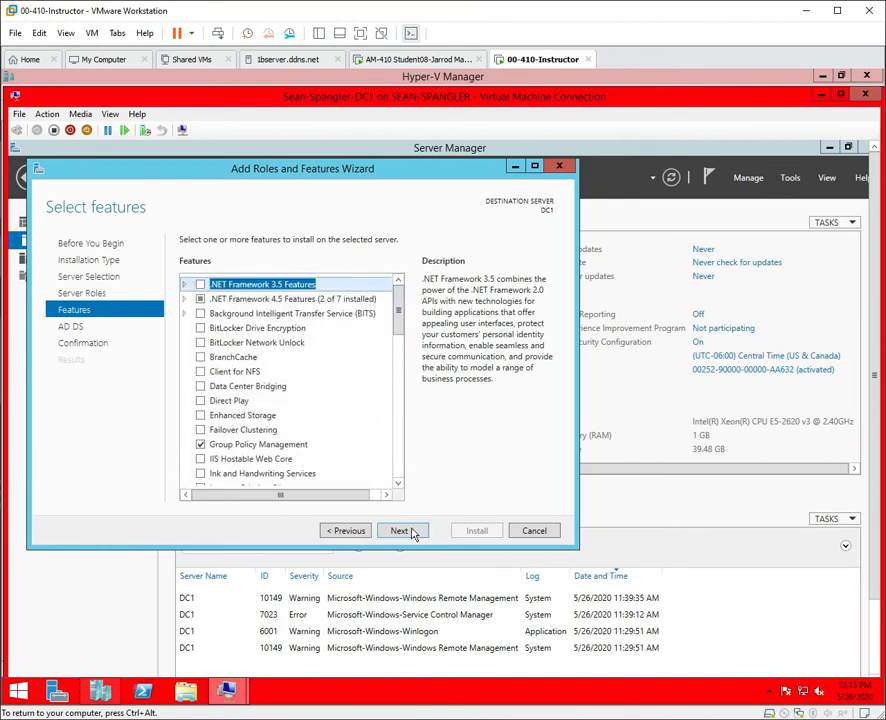
Advance to the Confirmation page and allow DC1 to restart automatically.
left_click(401, 531)
left_click(410, 531)
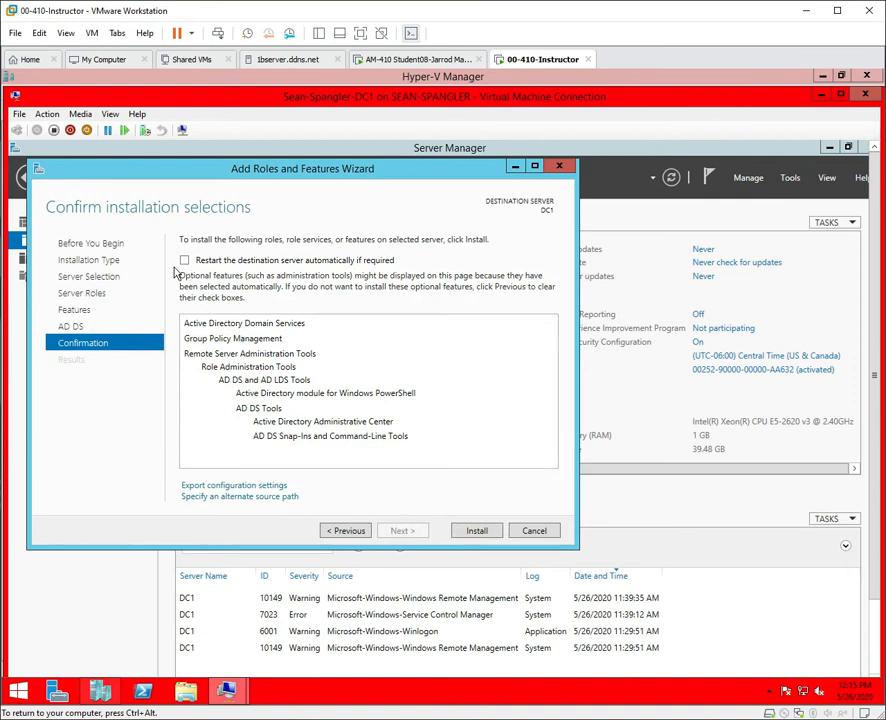
left_click(184, 260)
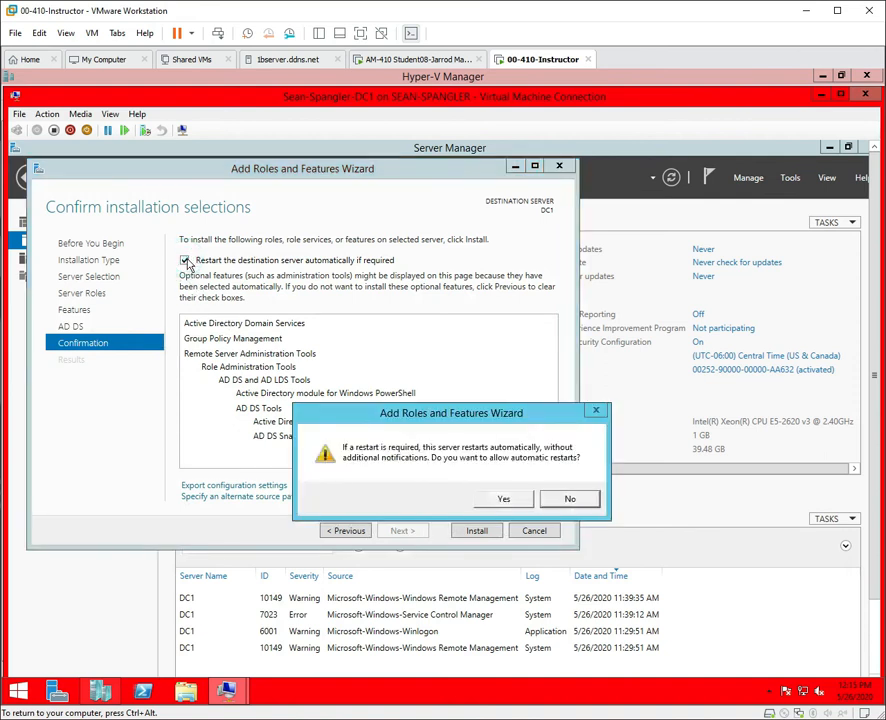
left_click(503, 500)
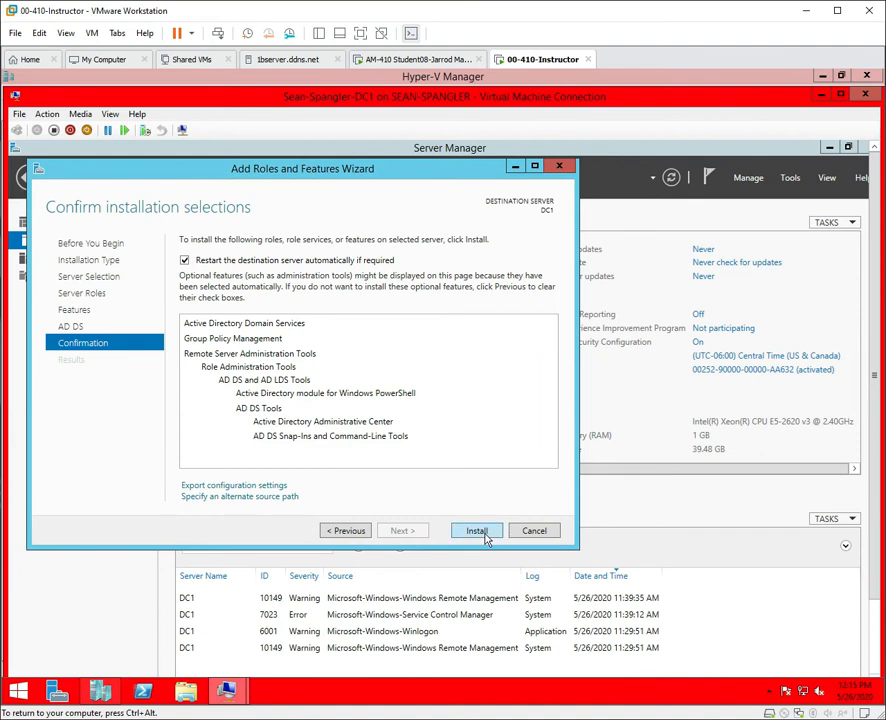
Export the configuration settings to the desktop as DeploymentConfigTemplate.
left_click(247, 488)
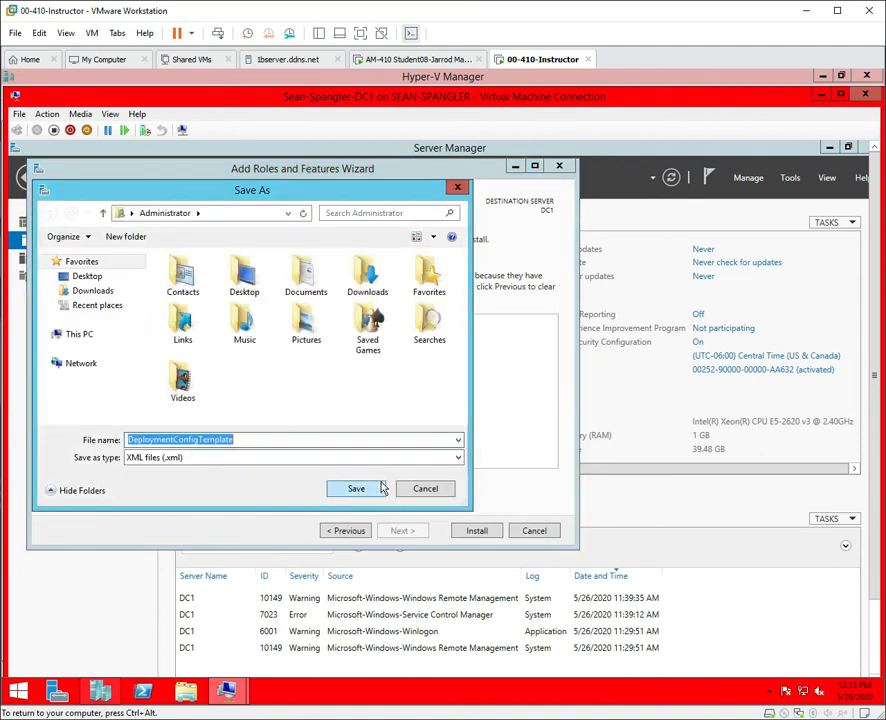
left_click(88, 276)
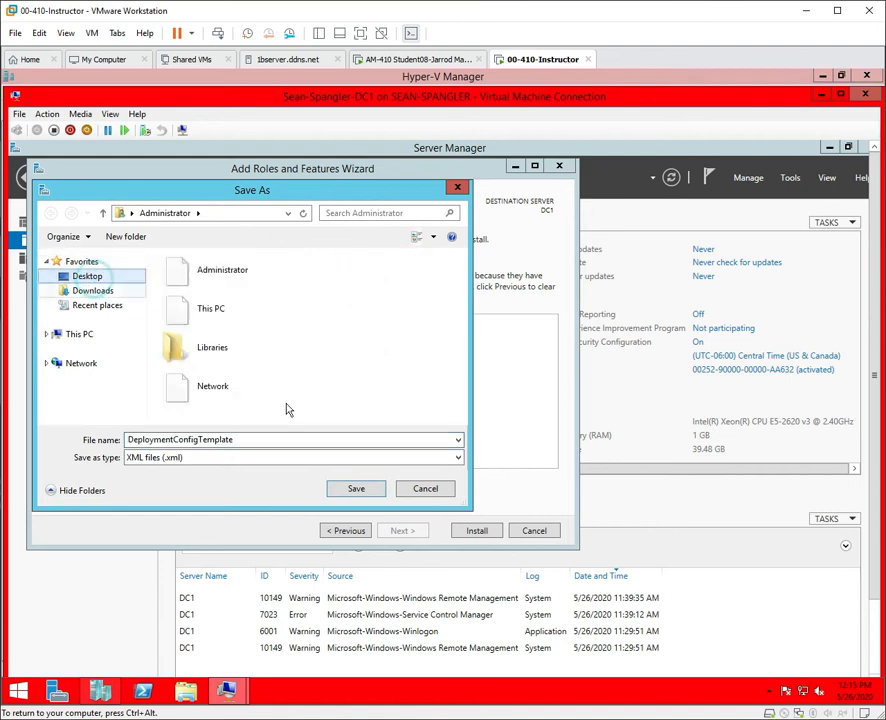
left_click(356, 488)
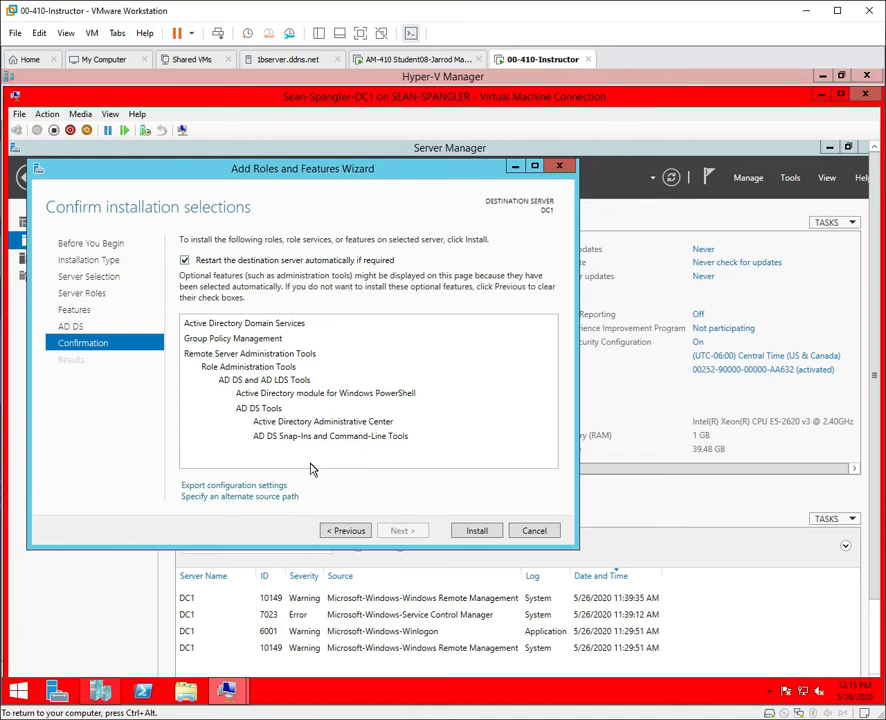
Start the AD DS role installation, move the wizard aside, and minimize Server Manager.
left_click(486, 535)
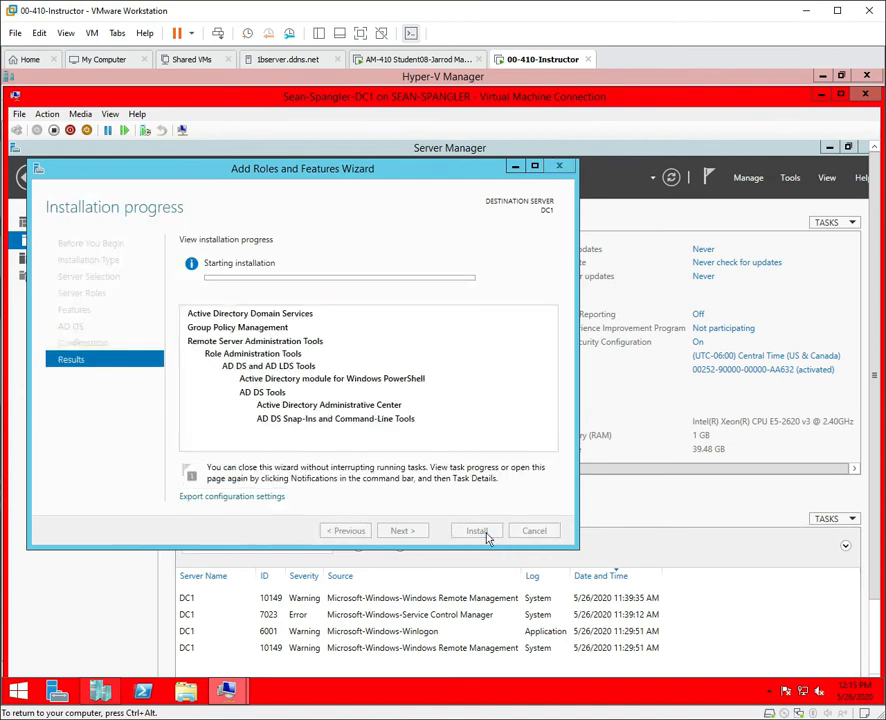
left_click_drag(425, 172, 581, 226)
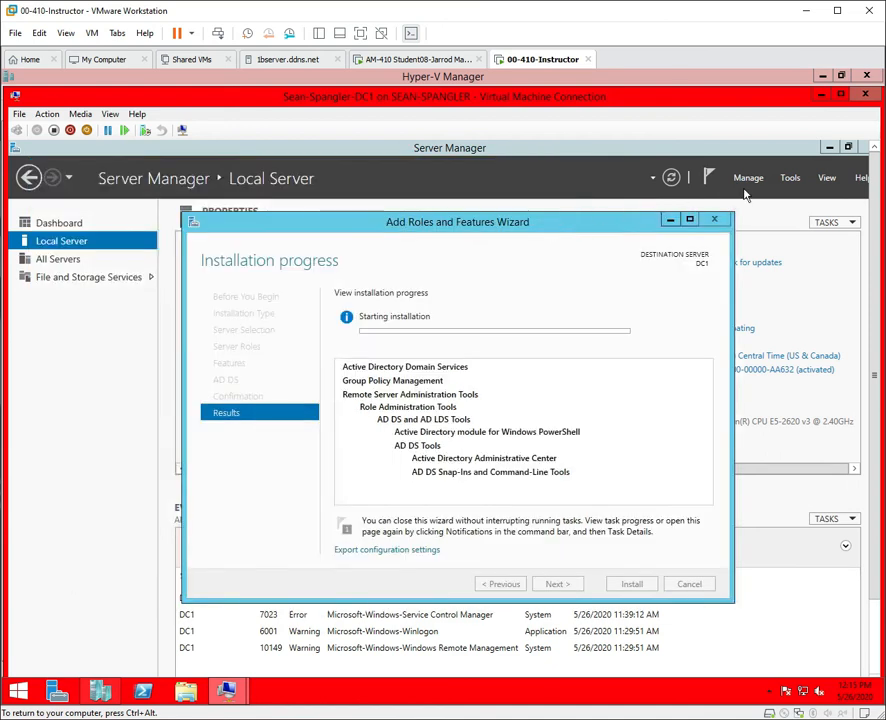
left_click(829, 147)
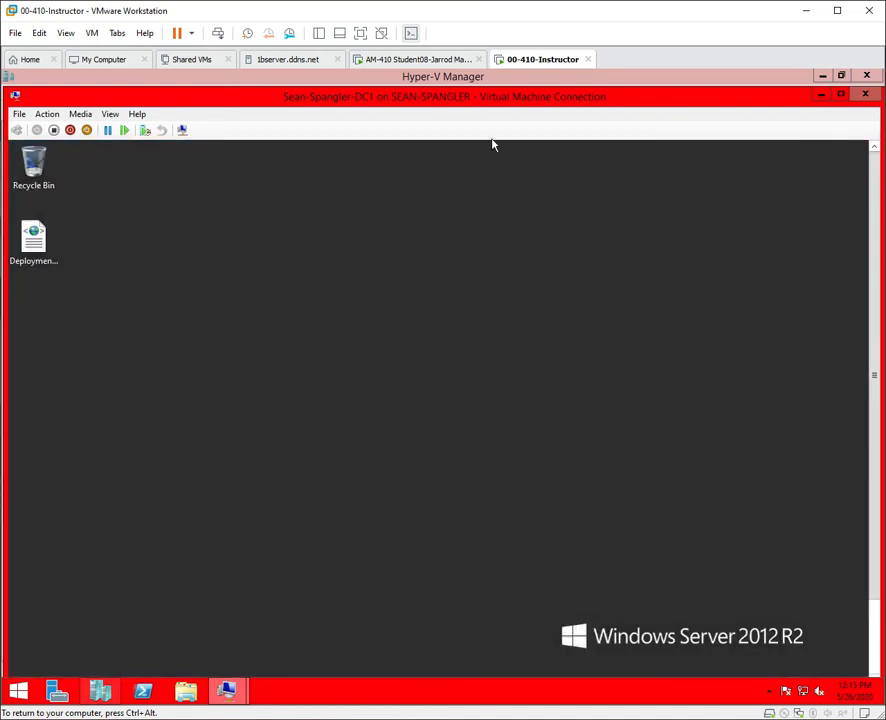
right_click(24, 236)
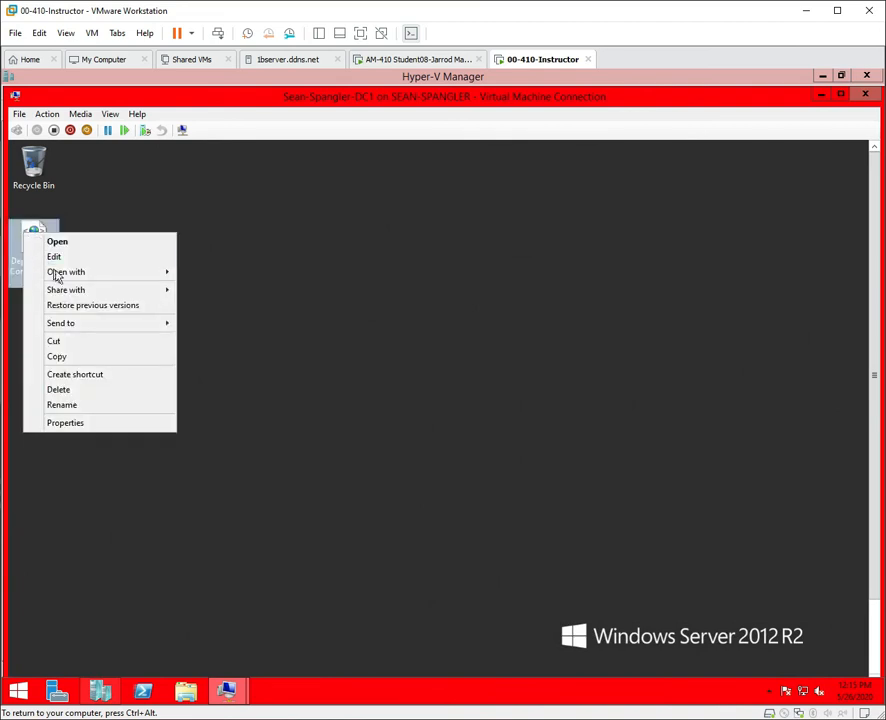
mouse_move(90, 274)
left_click(224, 291)
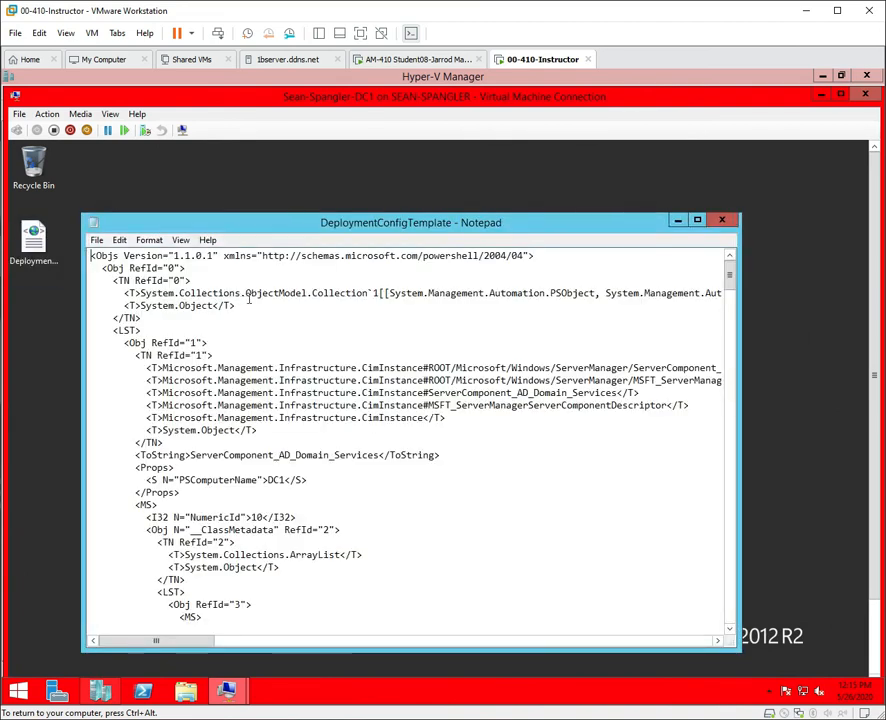
scroll(335, 415, "down", 1)
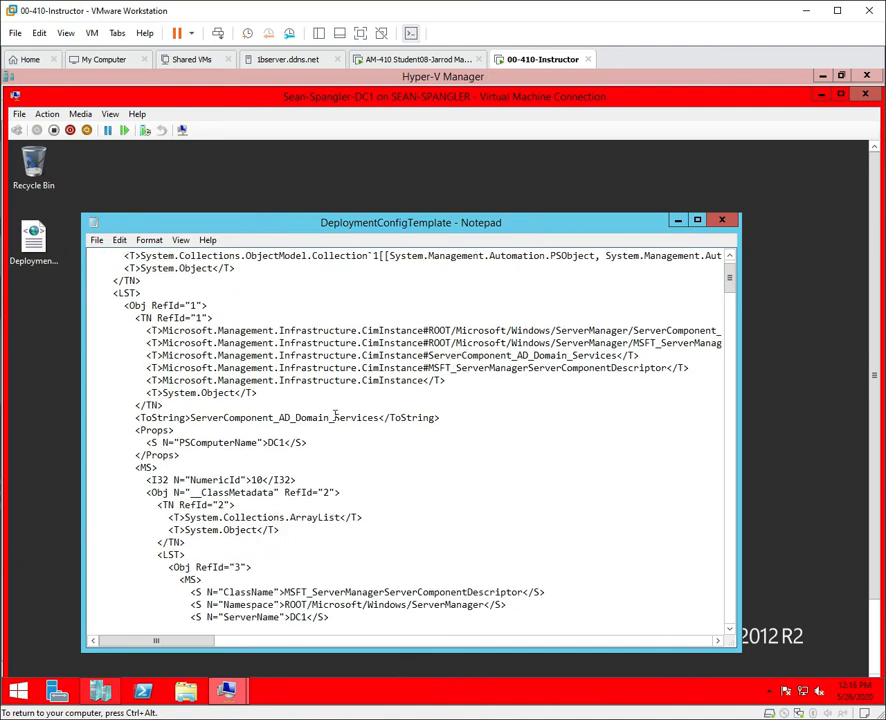
scroll(312, 463, "down", 3)
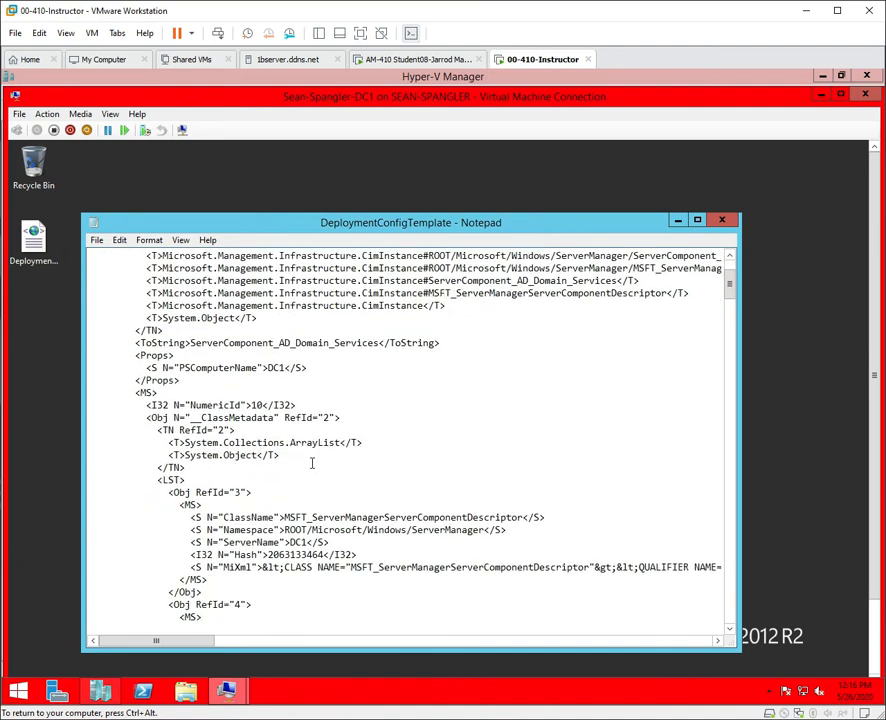
scroll(312, 463, "down", 5)
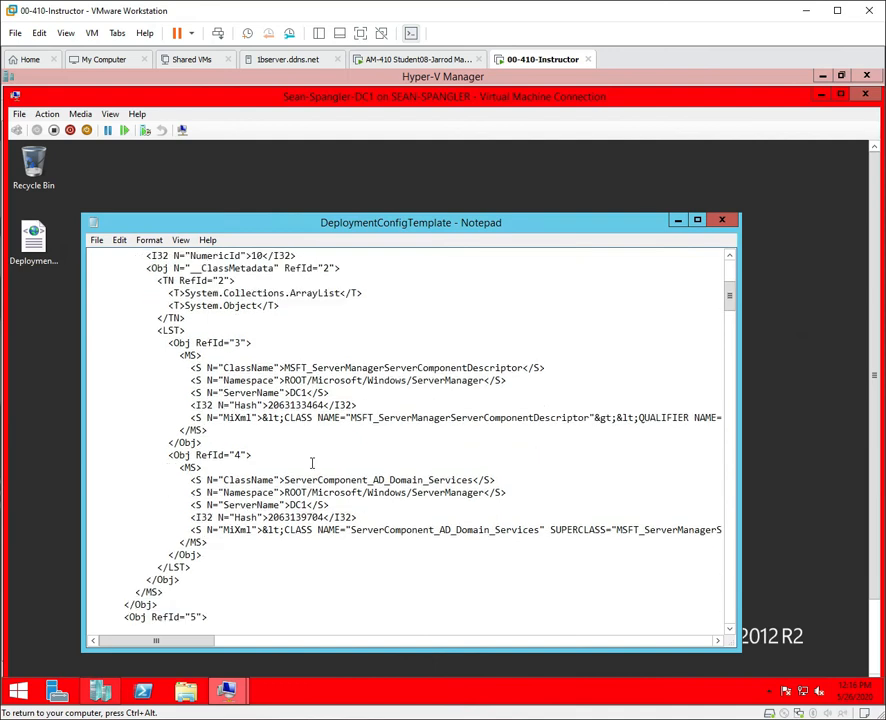
scroll(312, 463, "down", 3)
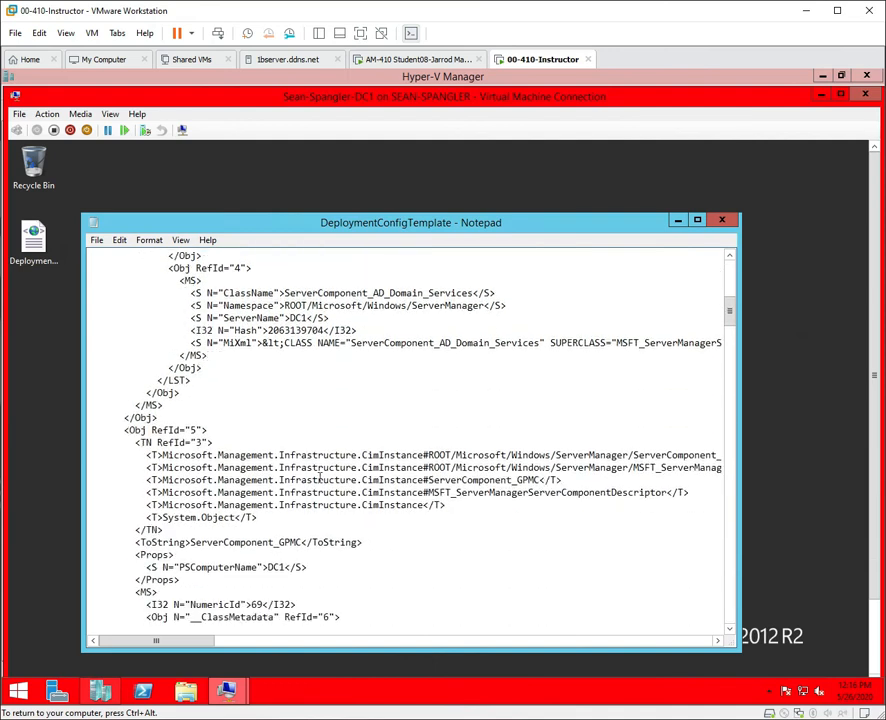
scroll(201, 522, "down", 9)
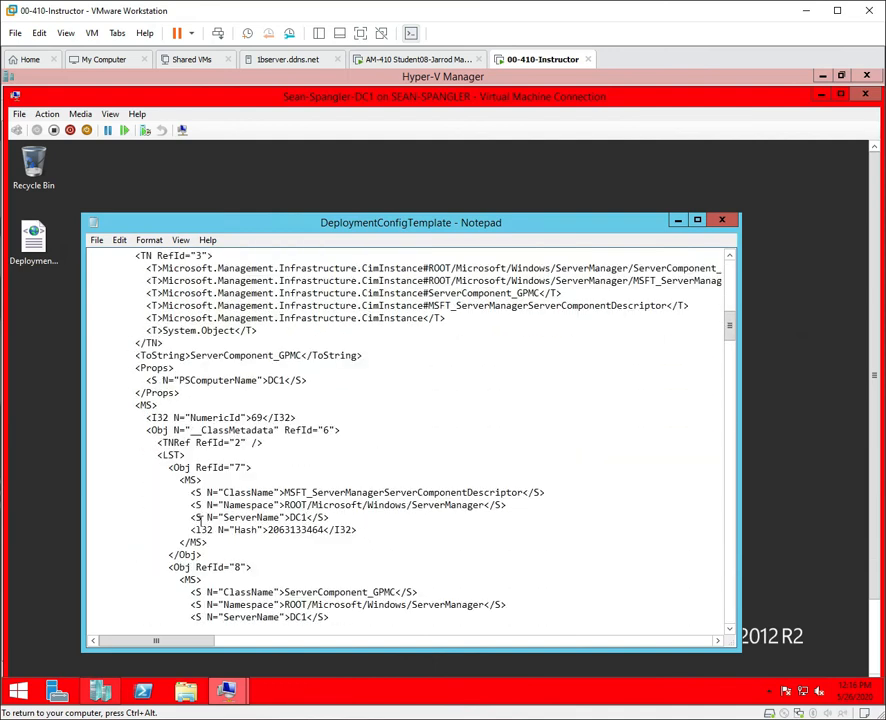
scroll(401, 601, "down", 2)
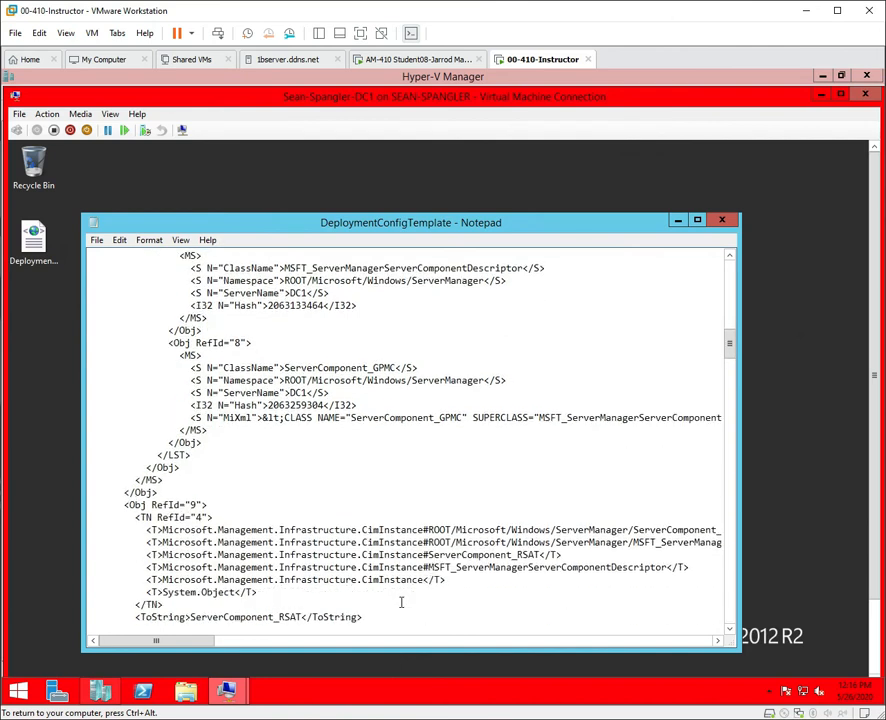
scroll(401, 602, "down", 4)
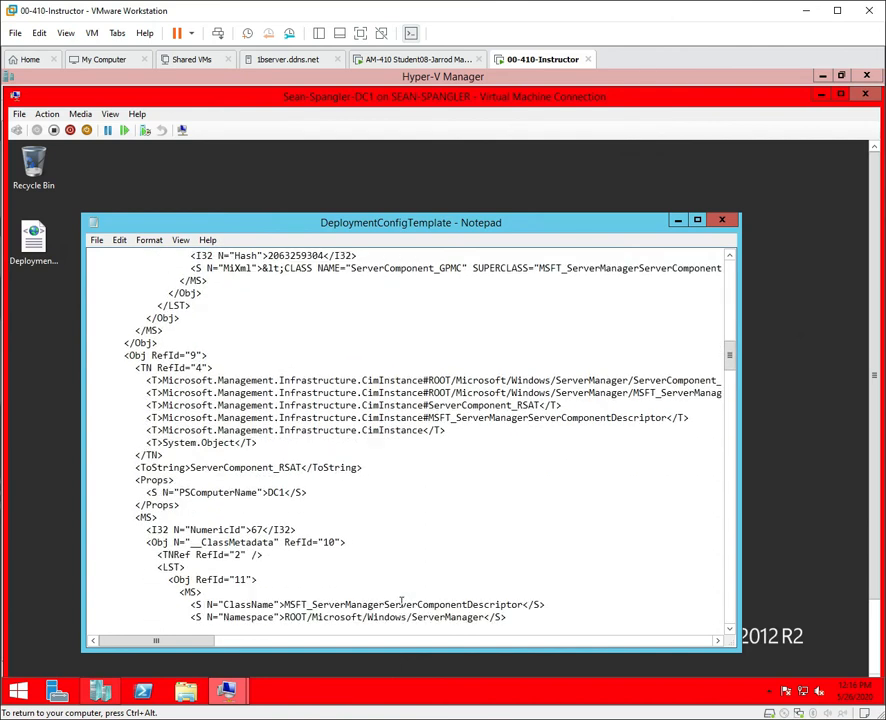
scroll(401, 601, "down", 1)
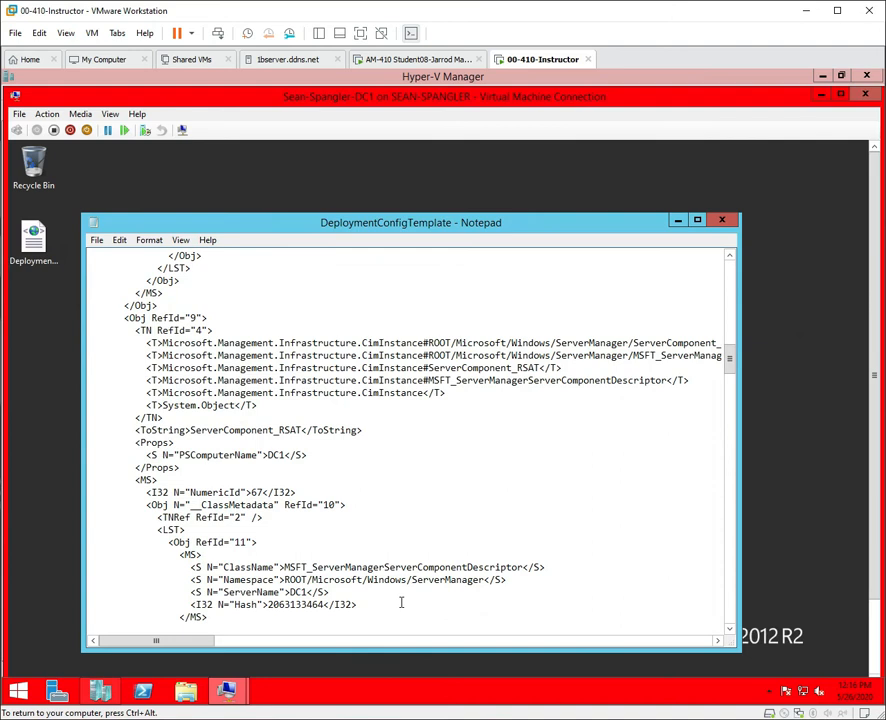
scroll(401, 601, "down", 1)
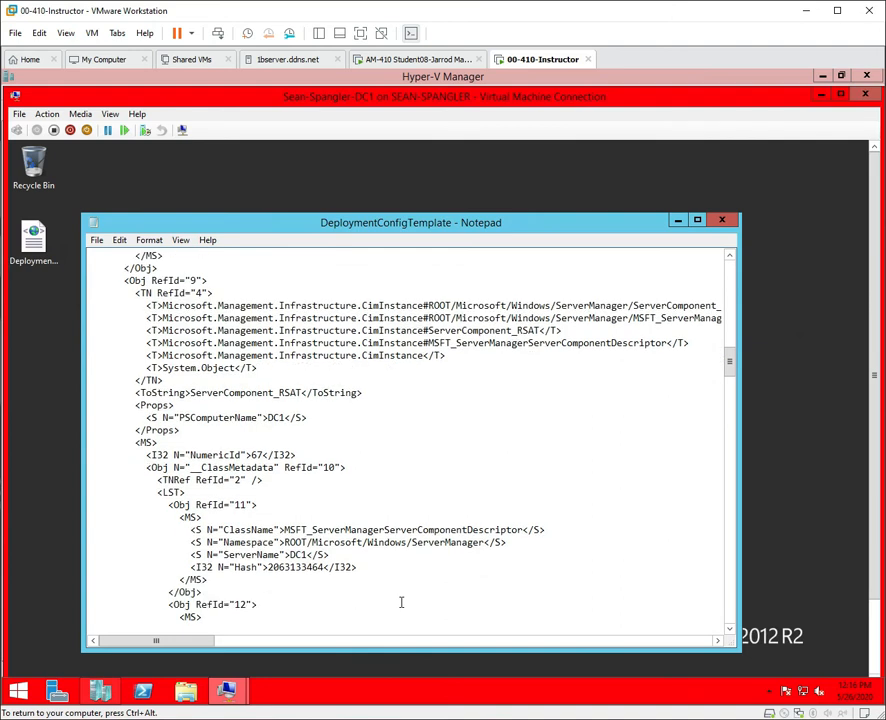
scroll(401, 602, "down", 7)
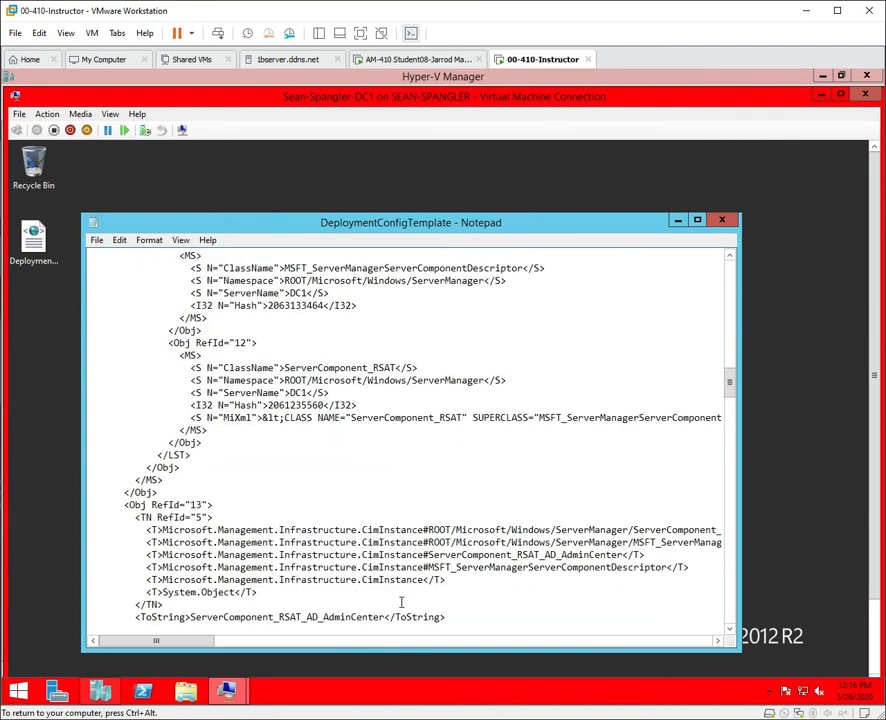
scroll(401, 601, "down", 5)
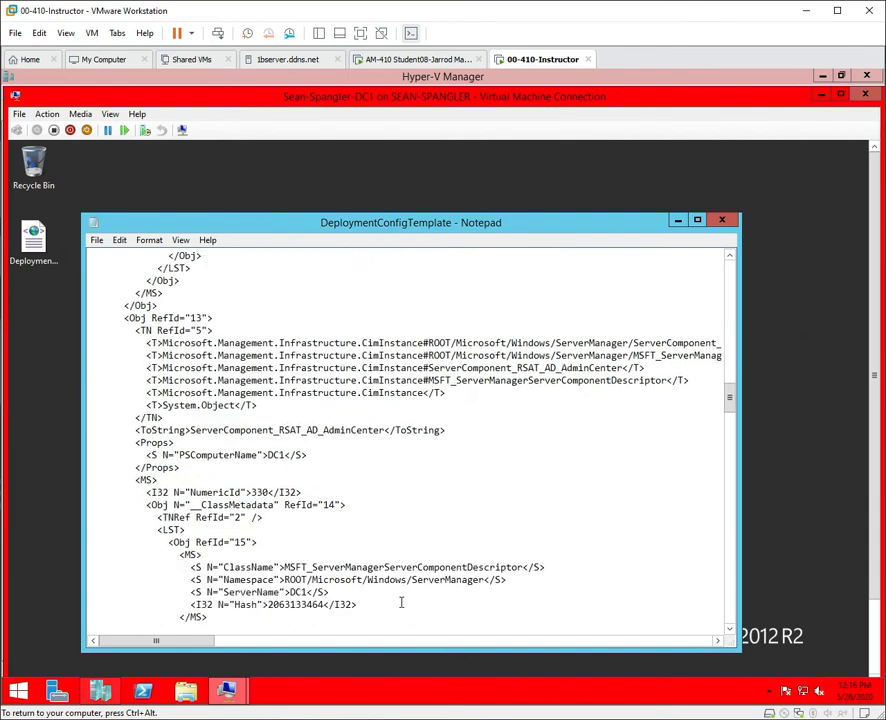
scroll(401, 602, "down", 2)
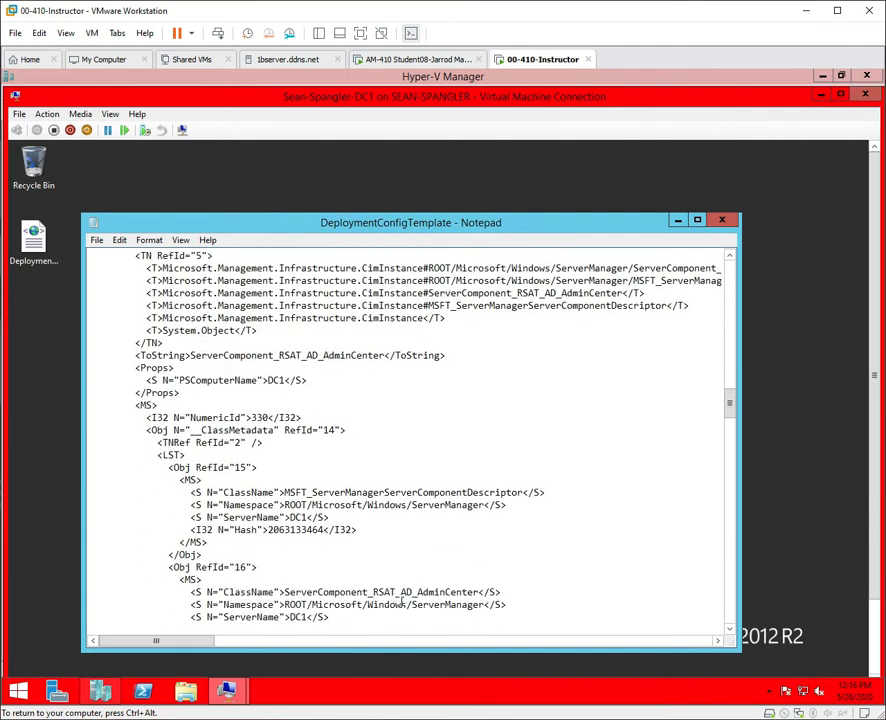
scroll(401, 602, "up", 1)
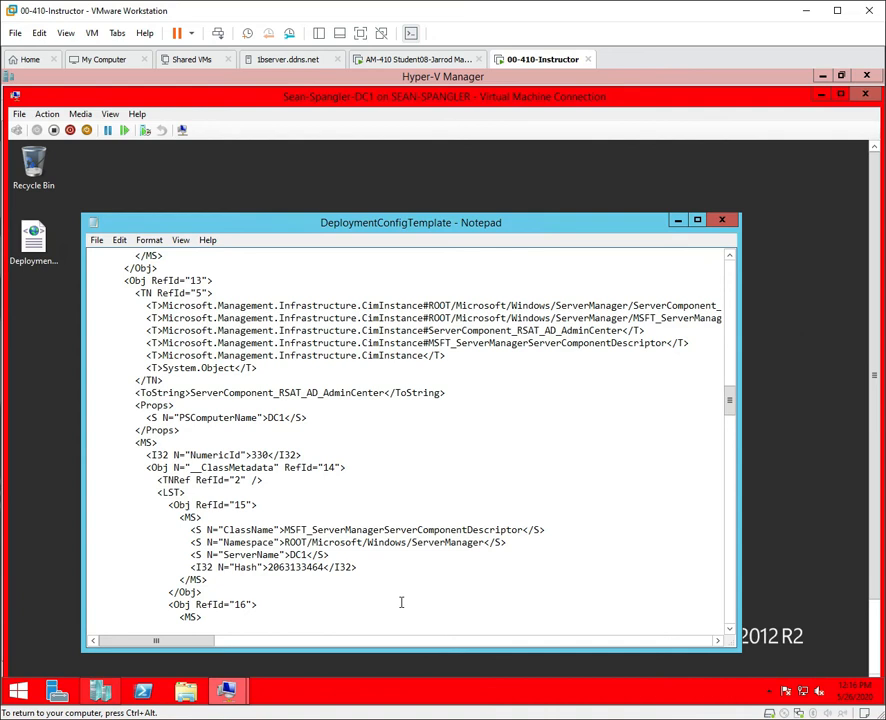
scroll(401, 602, "down", 6)
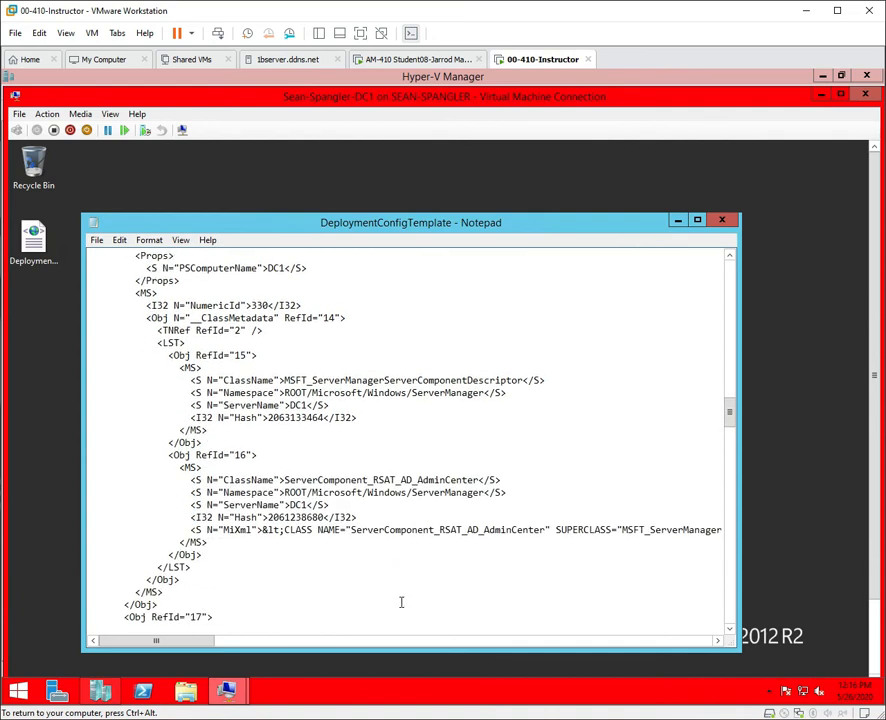
scroll(401, 601, "down", 4)
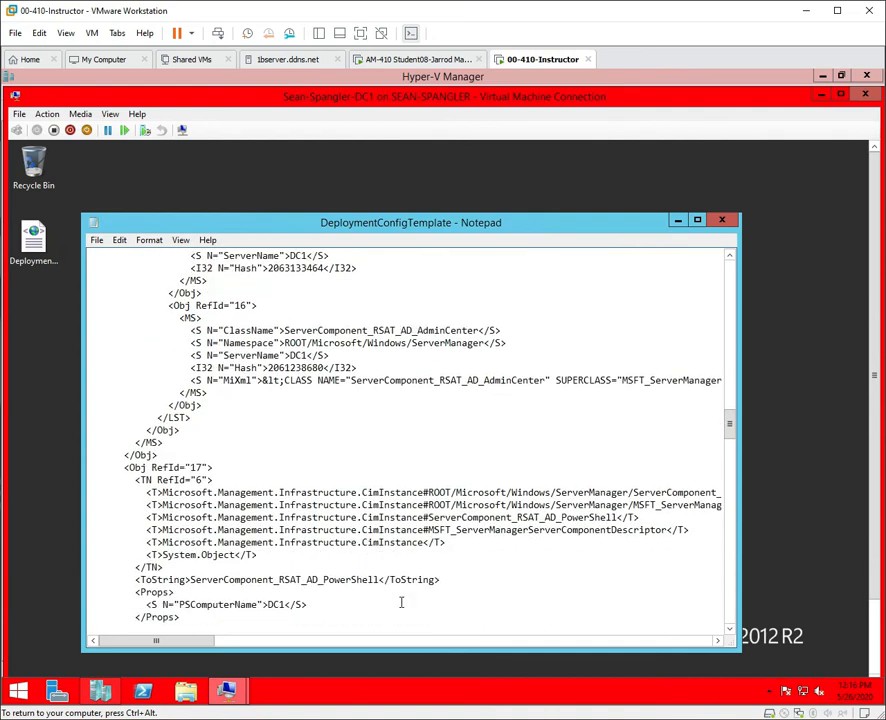
scroll(401, 602, "down", 7)
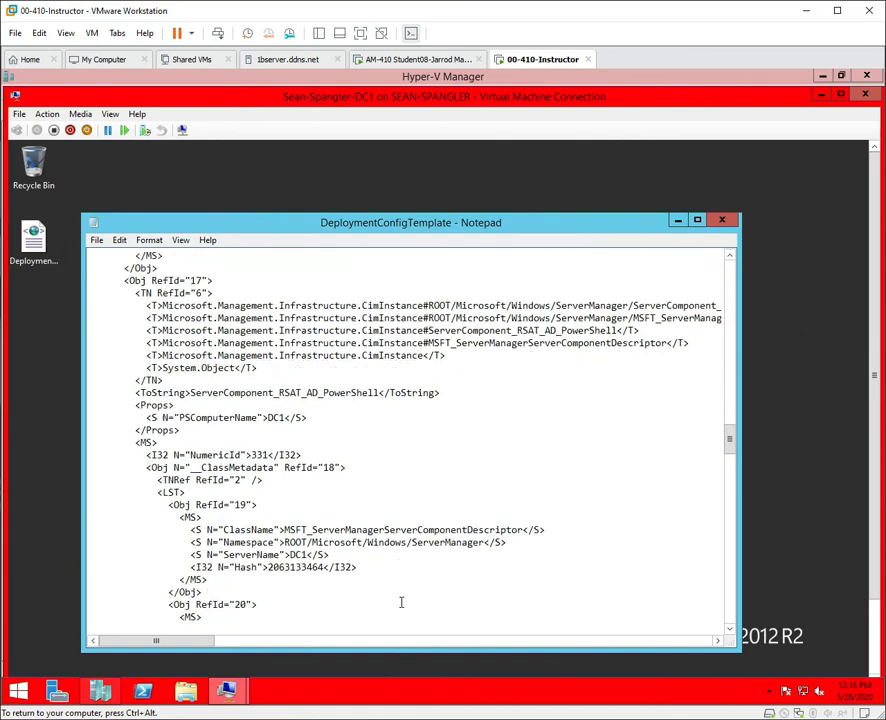
scroll(401, 602, "down", 10)
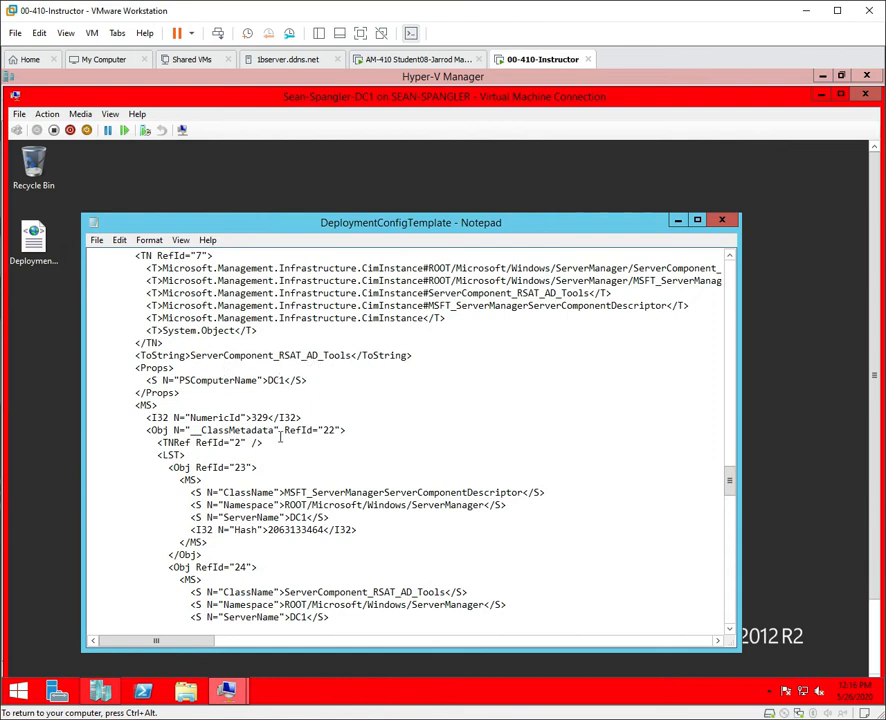
left_click(97, 690)
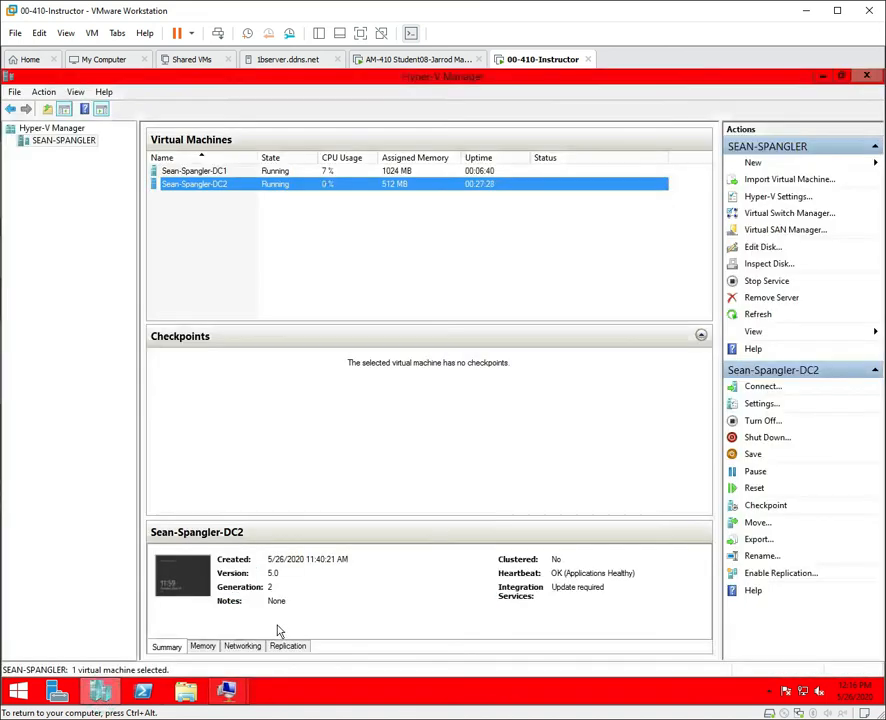
left_click(57, 690)
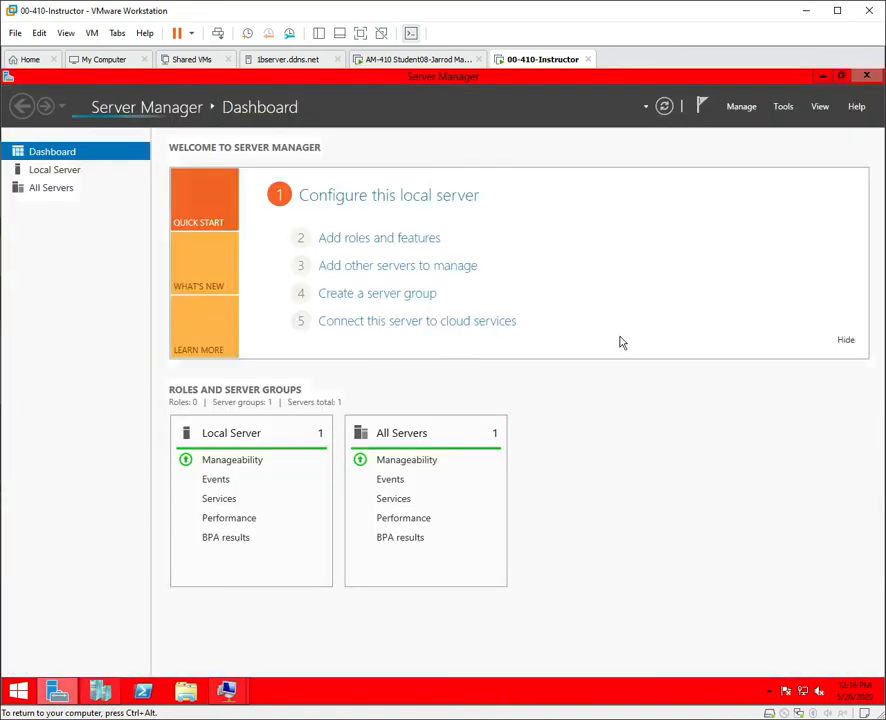
left_click(778, 112)
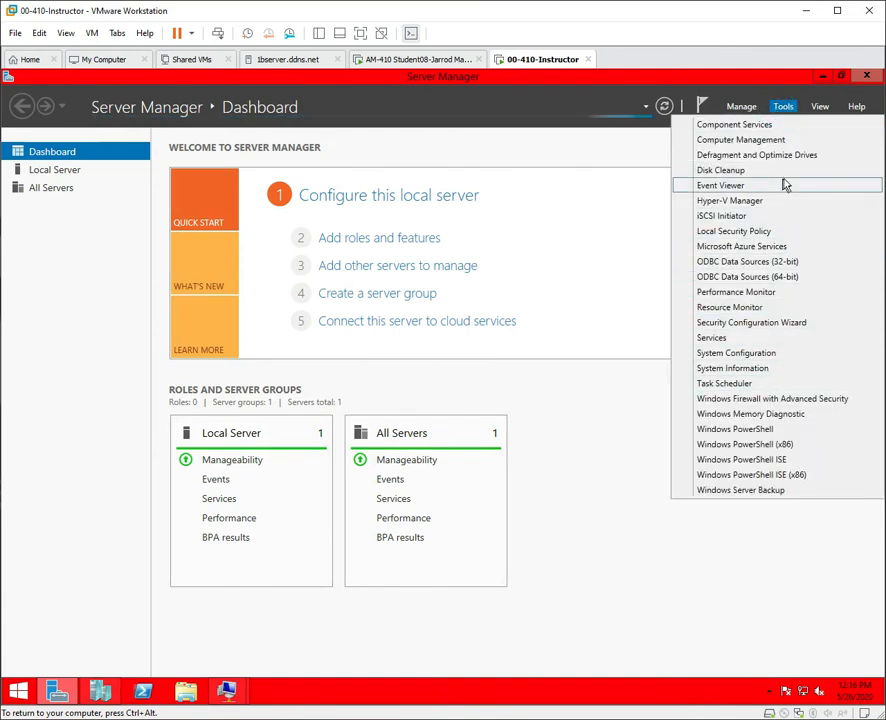
left_click(875, 79)
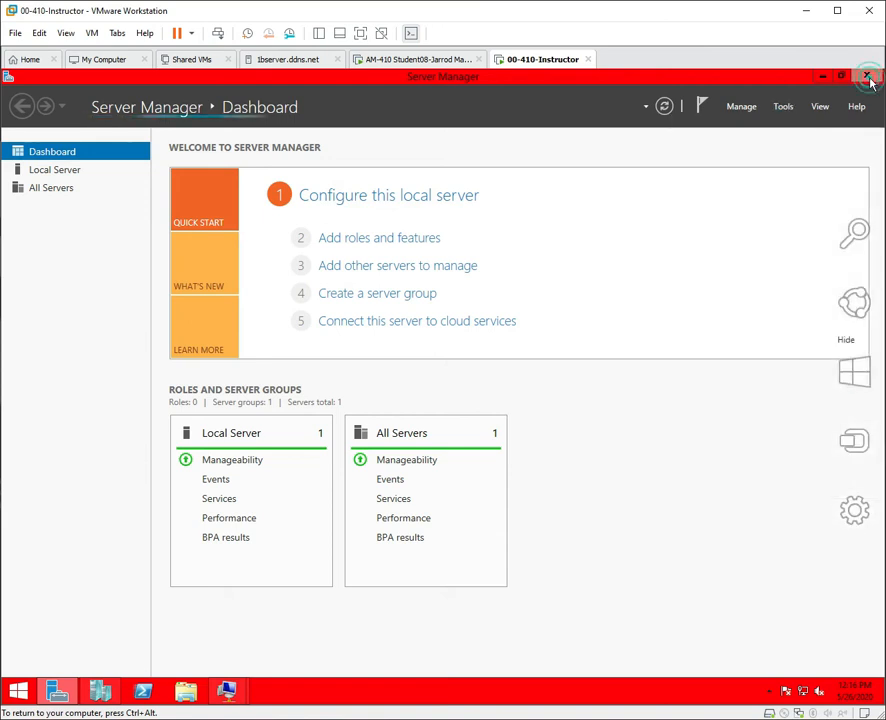
left_click(869, 79)
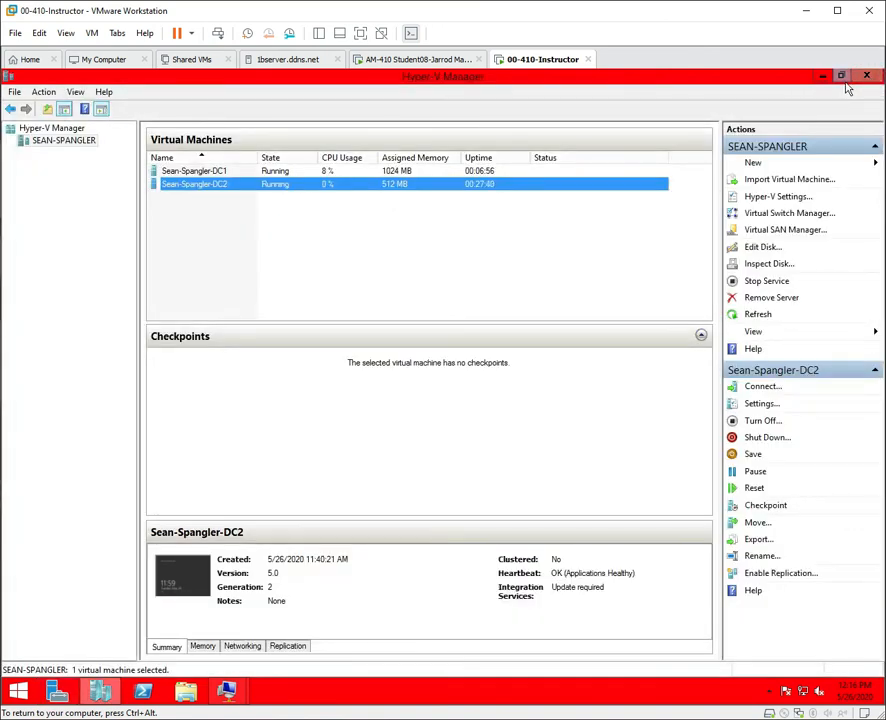
left_click(823, 77)
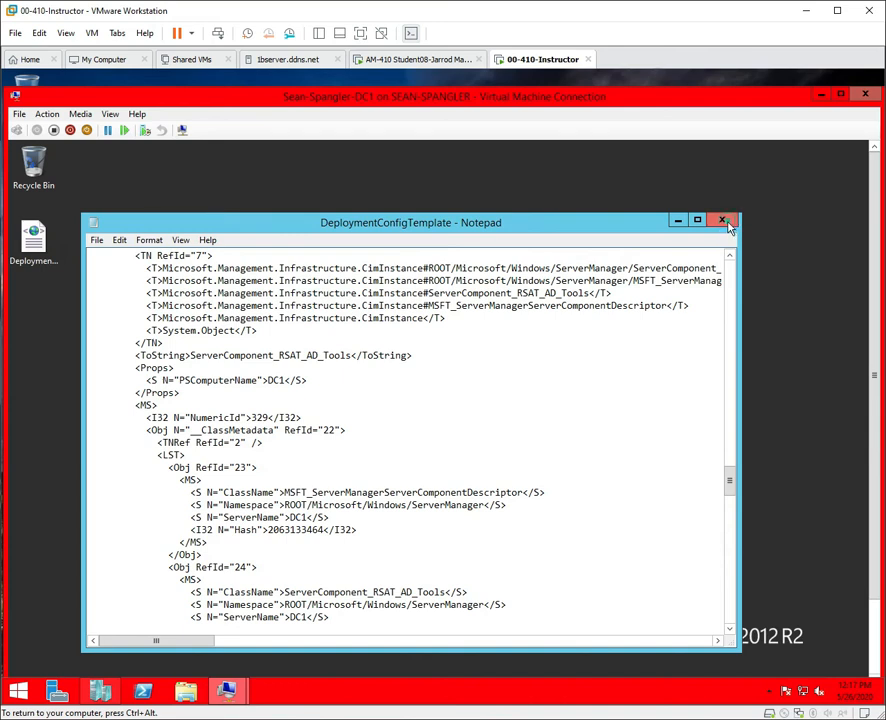
Close the DeploymentConfigTemplate file and restore Server Manager to a smaller window on DC1.
left_click(722, 220)
left_click(57, 691)
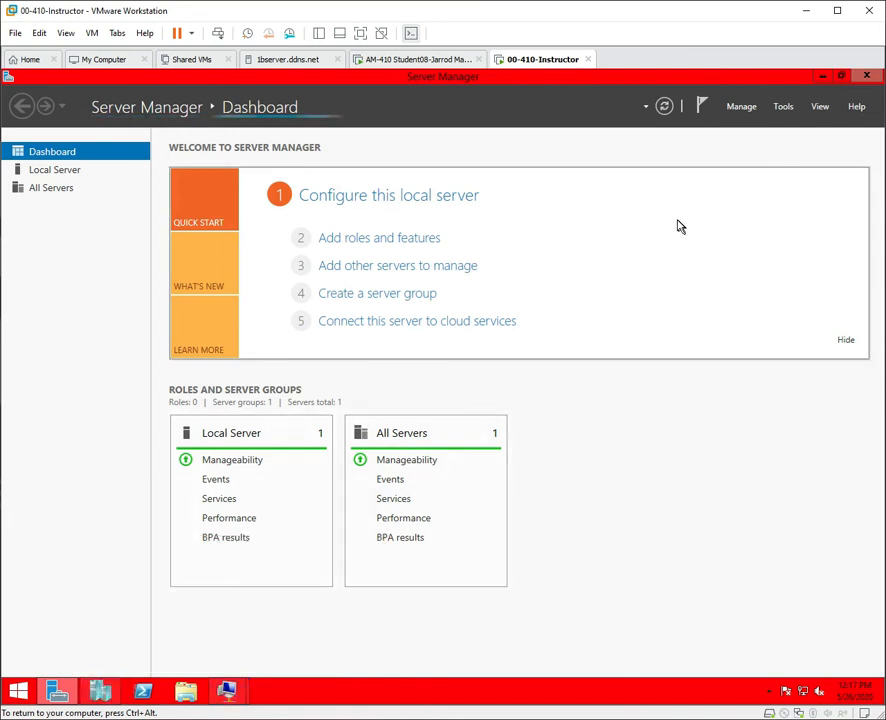
left_click_drag(791, 76, 757, 167)
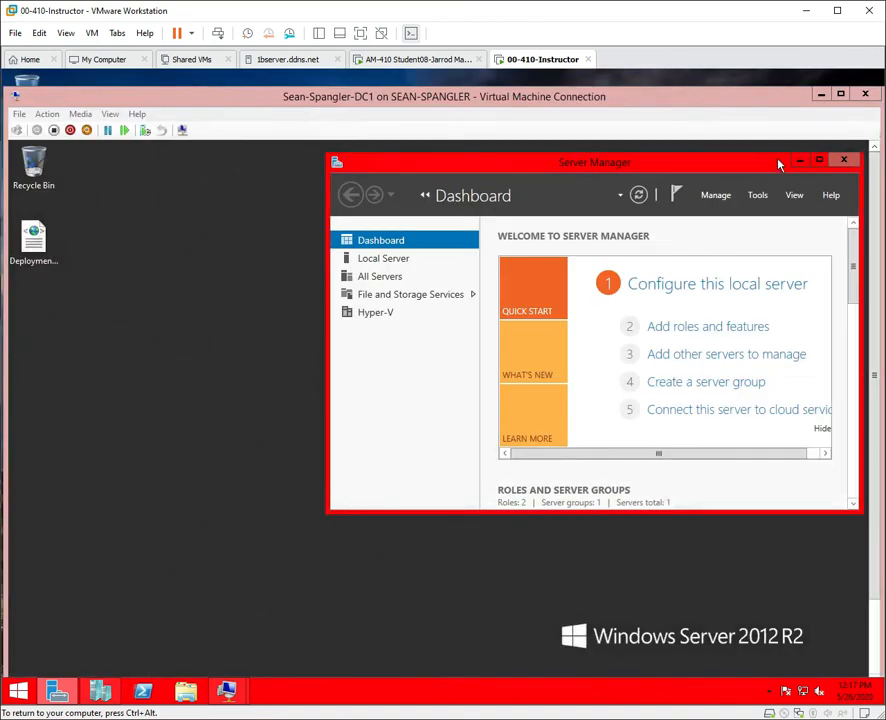
left_click(800, 160)
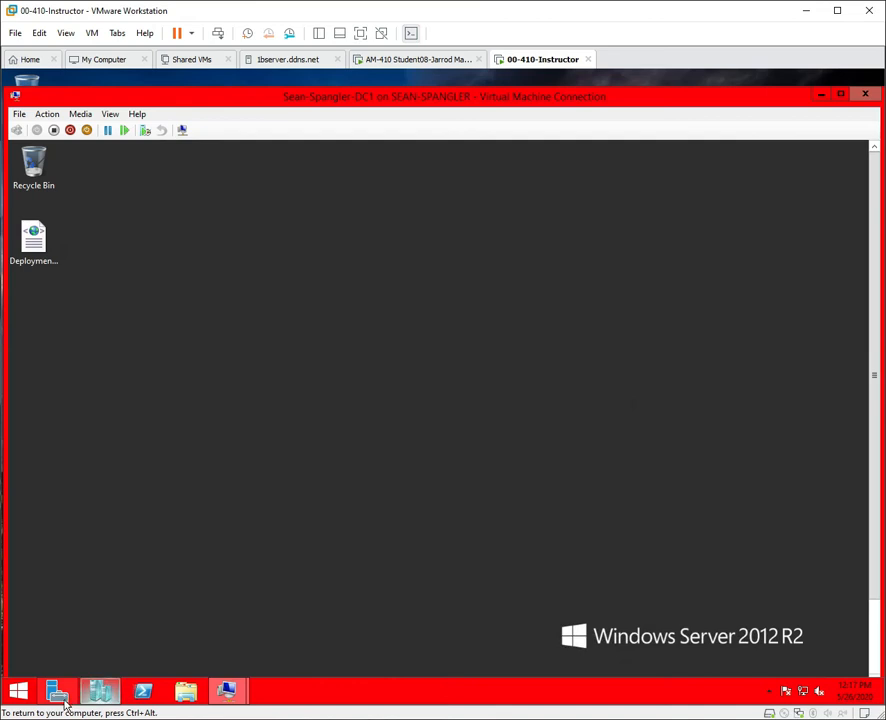
mouse_move(63, 703)
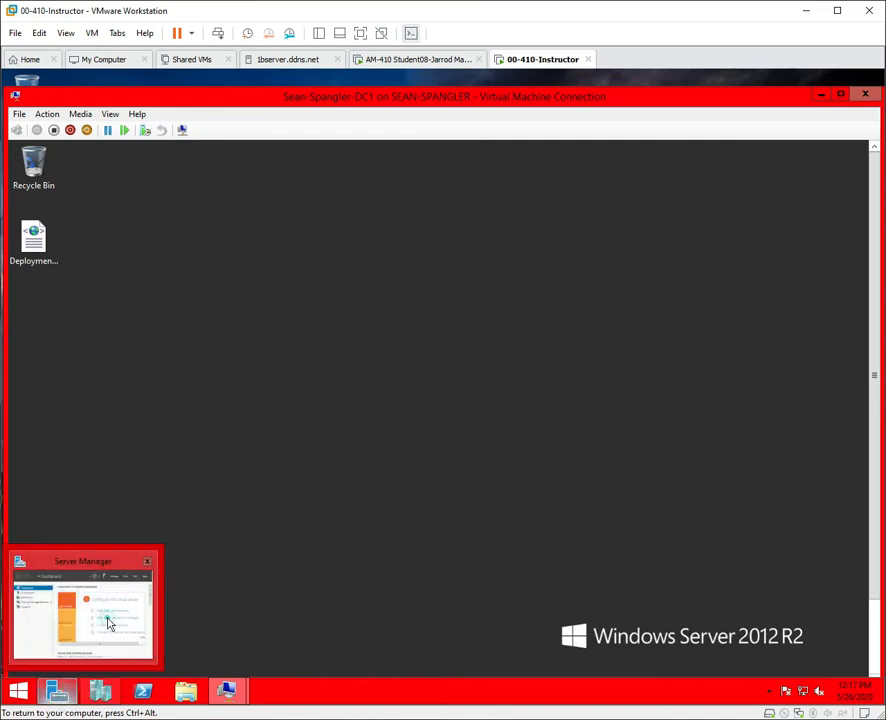
left_click(109, 623)
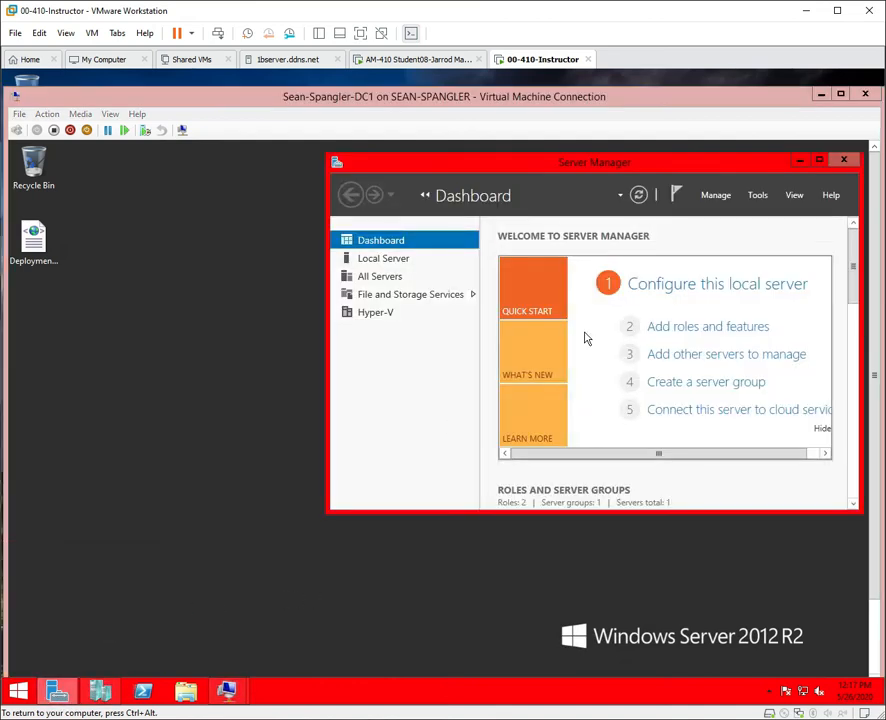
Switch to the DC1 connection window, then reposition and close Server Manager.
left_click(227, 692)
left_click(158, 607)
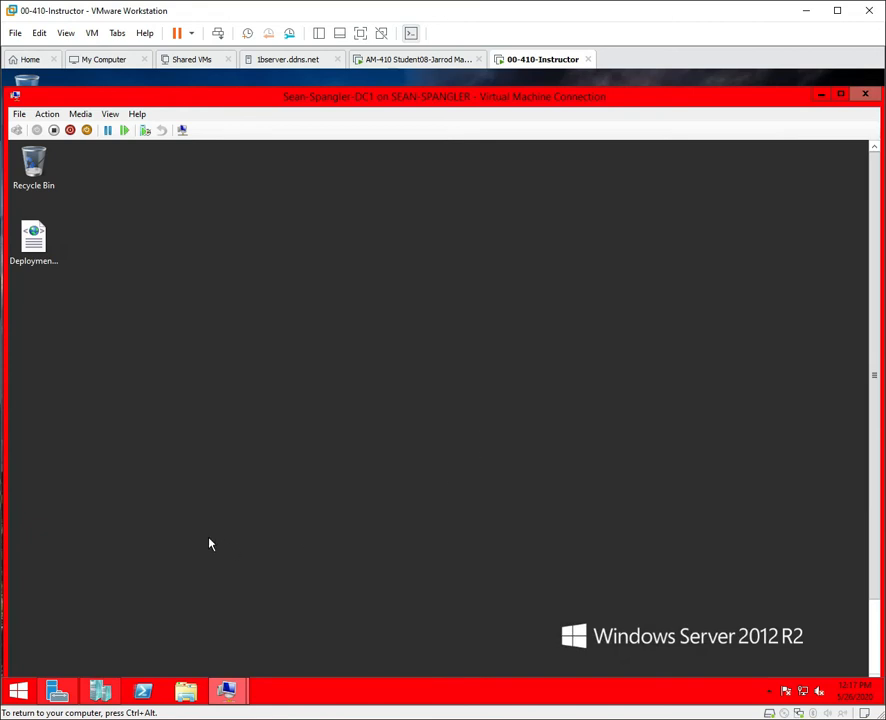
left_click(60, 692)
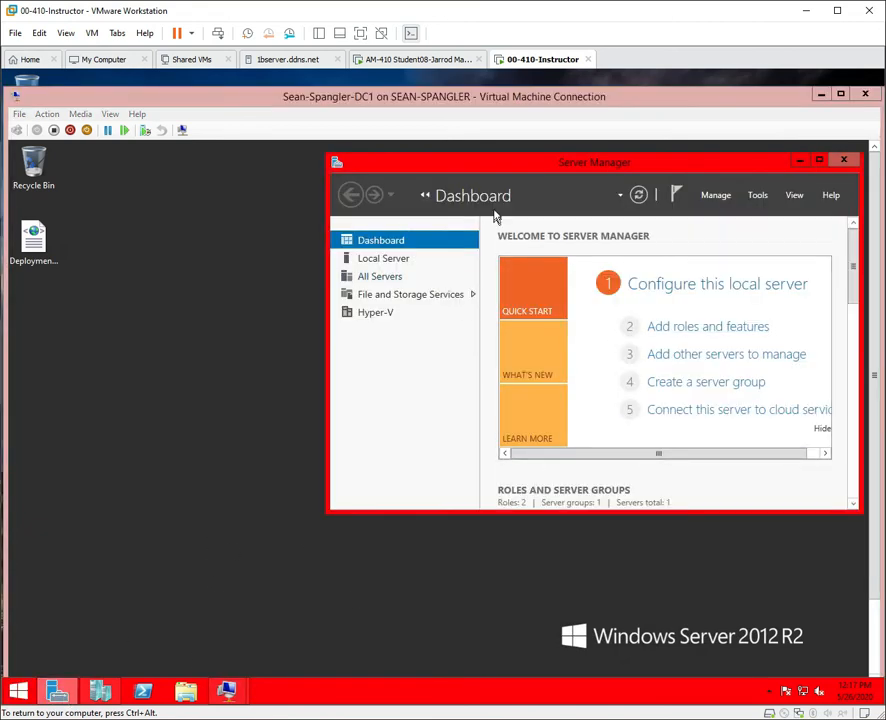
left_click_drag(467, 162, 356, 258)
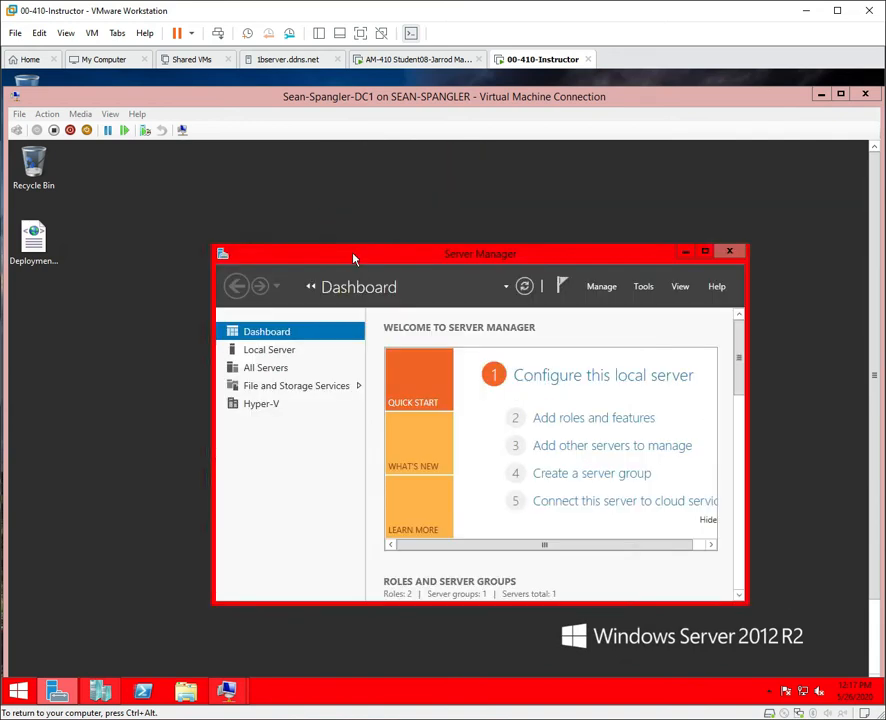
left_click(731, 253)
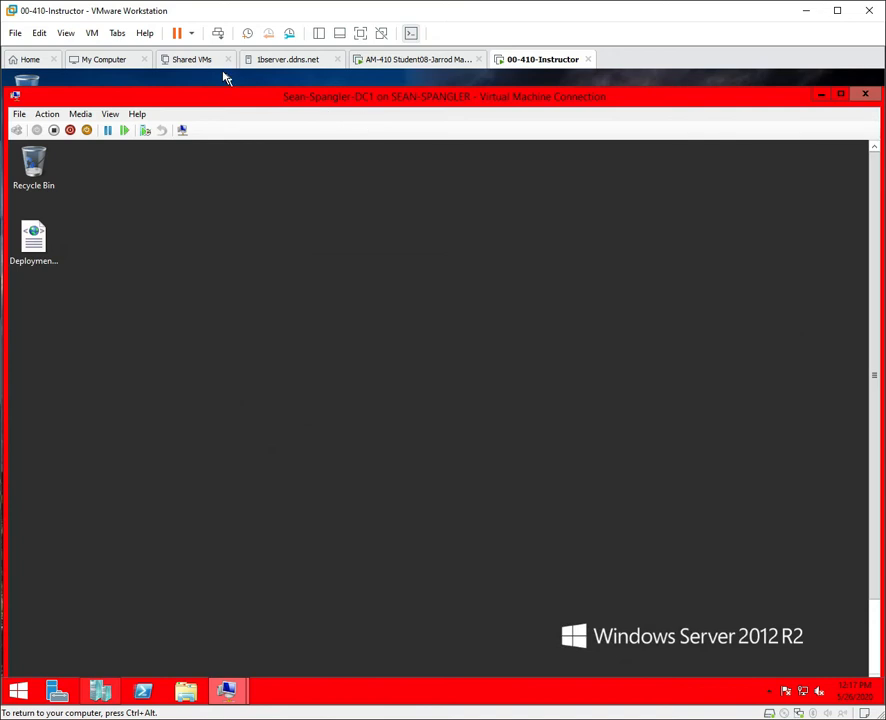
Show the DC1 connection full screen and close the finished Add Roles and Features Wizard.
left_click(110, 115)
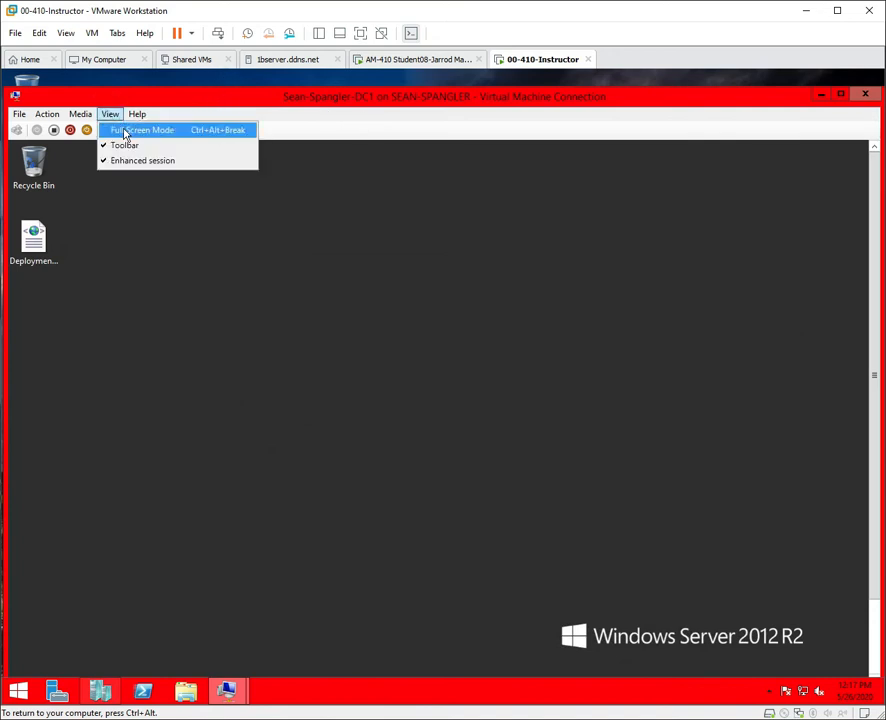
left_click(124, 131)
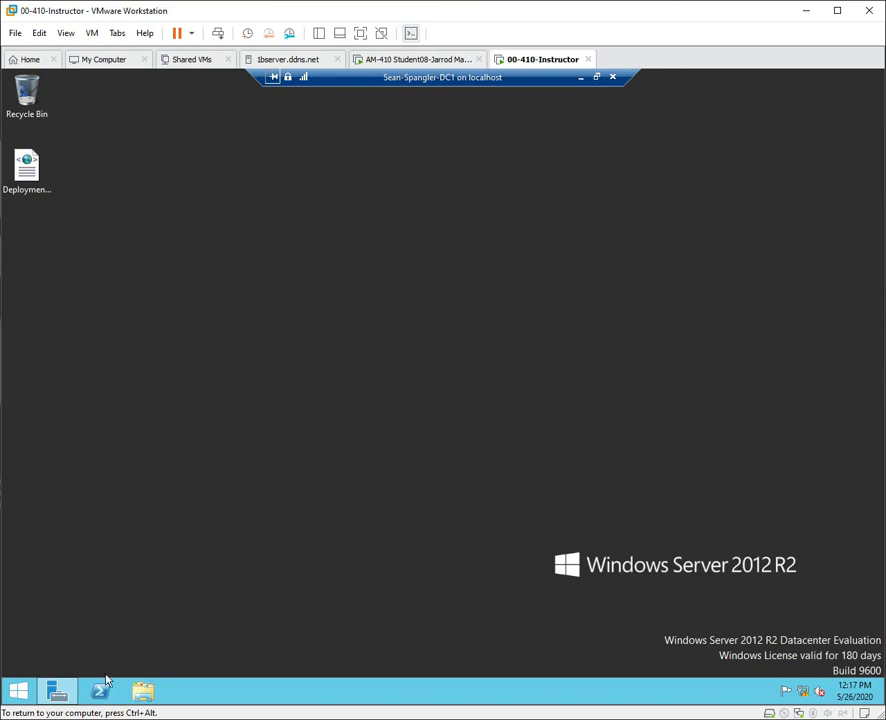
left_click(57, 691)
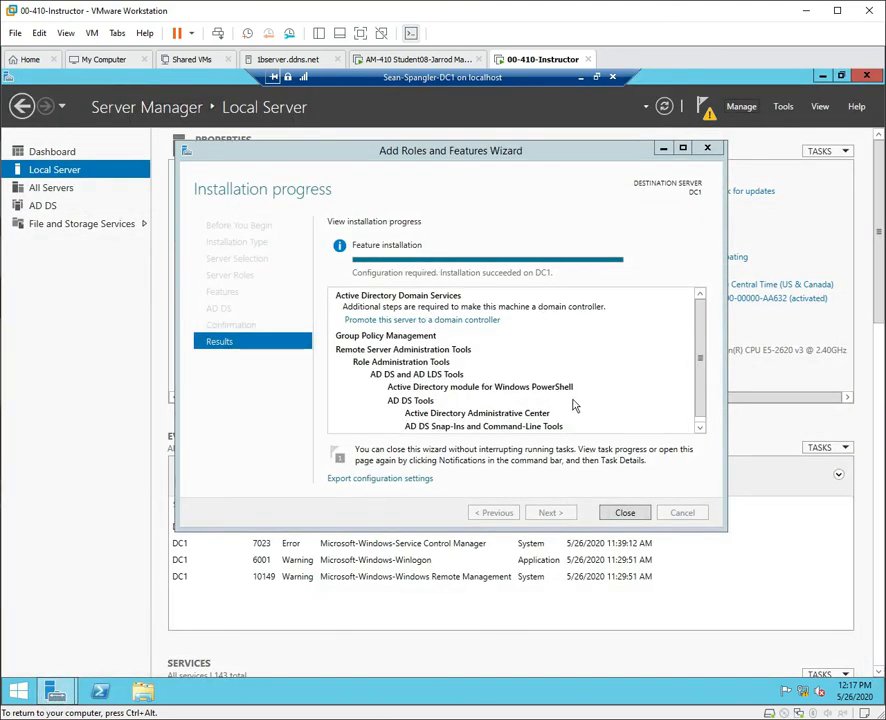
left_click(623, 514)
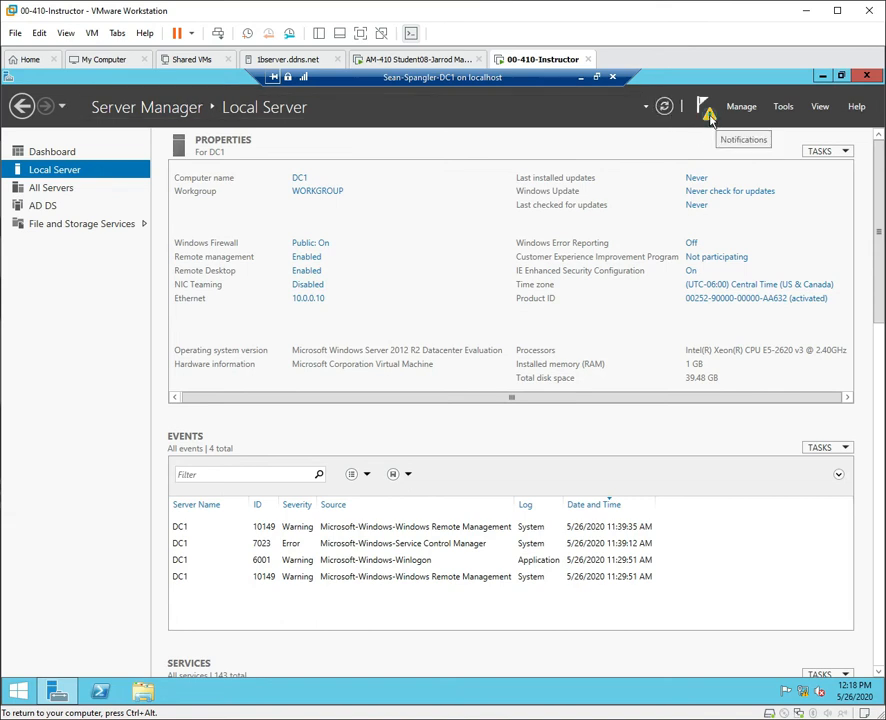
Choose 'Promote this server to a domain controller' from Server Manager's notifications.
left_click(706, 110)
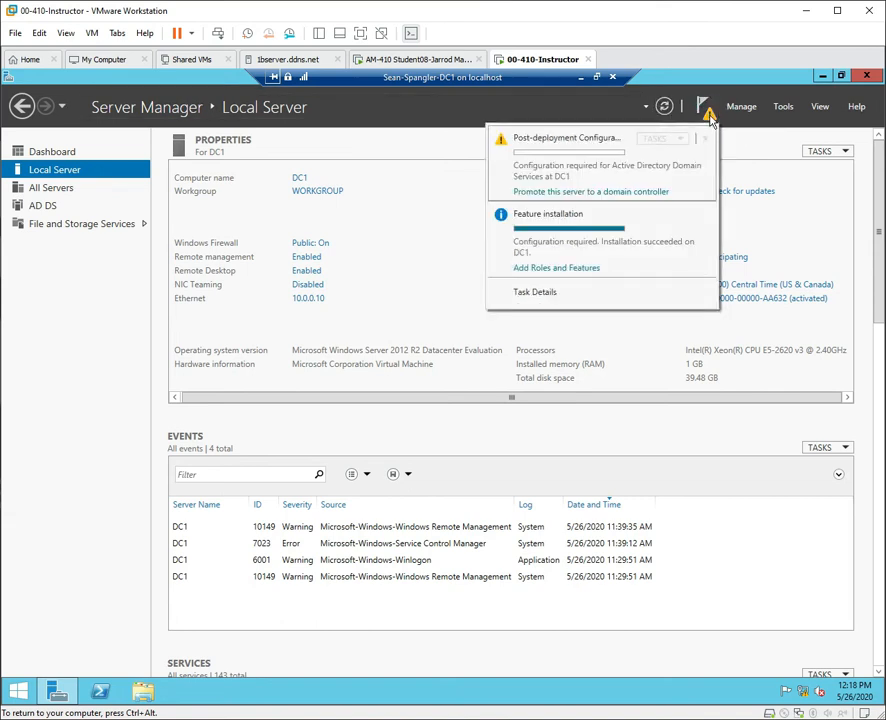
left_click(607, 193)
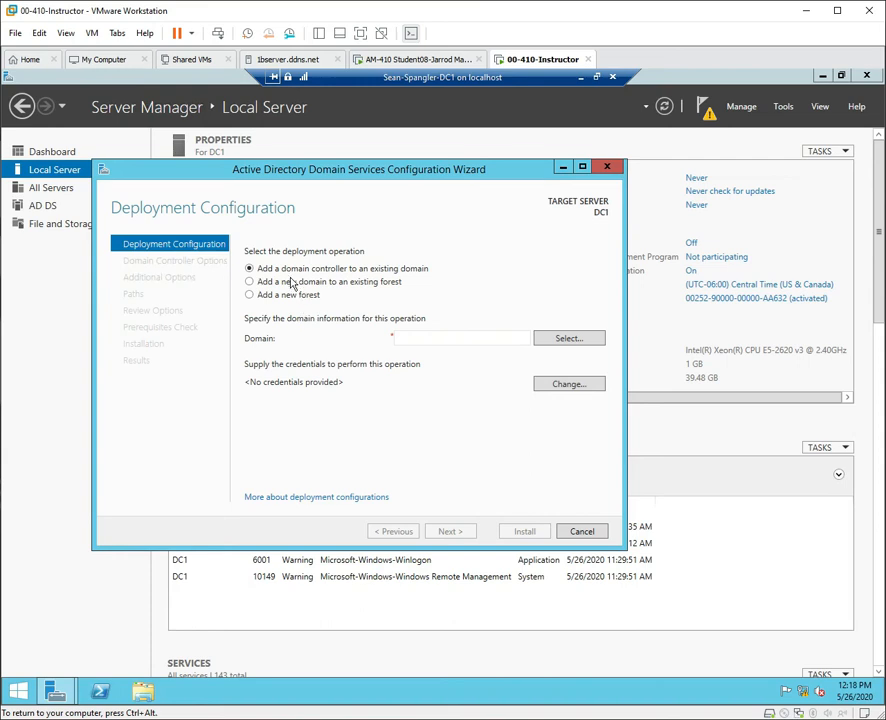
Choose Add a new forest and enter Contoso.com as the root domain name.
left_click(249, 295)
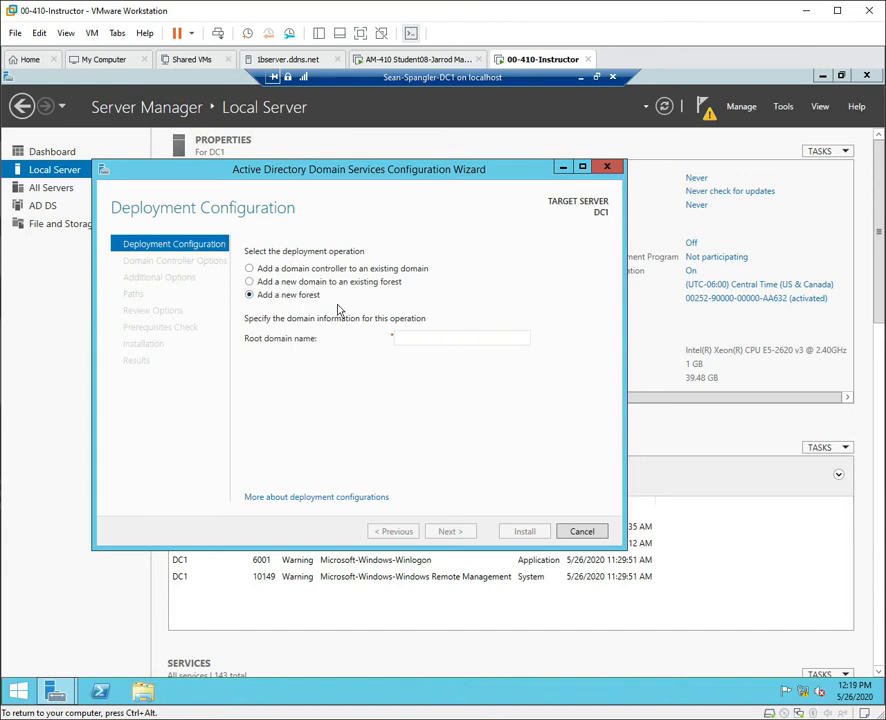
left_click(428, 337)
type("Contoso")
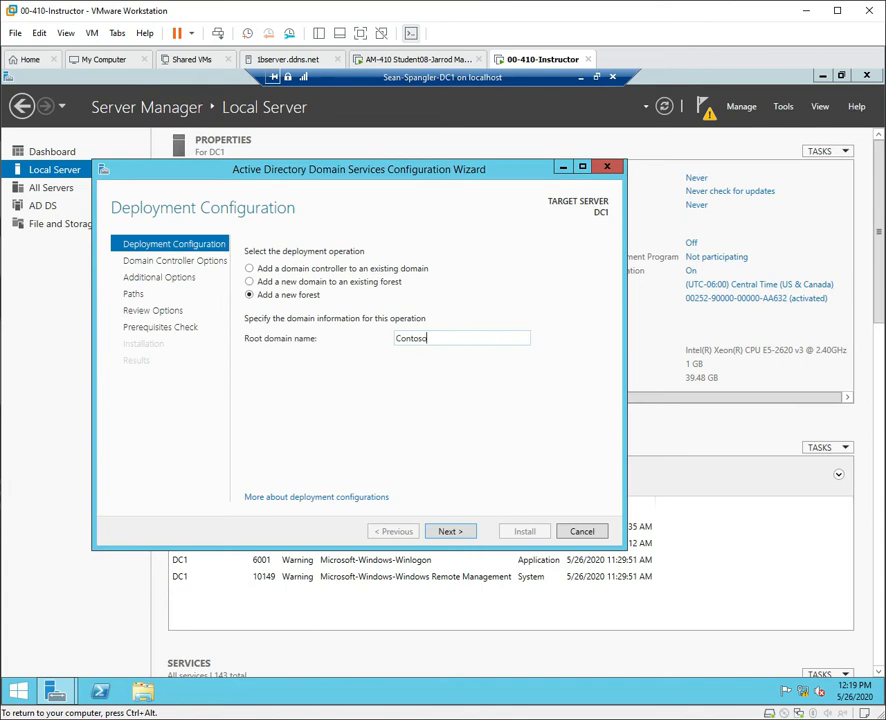
type(".com")
key("BackSpace")
key("BackSpace")
type("la")
key("BackSpace")
key("BackSpace")
key("BackSpace")
type("local")
key("BackSpace")
key("BackSpace")
type("com")
Continue to Domain Controller Options, enter and confirm the DSRM password, and proceed.
left_click(459, 538)
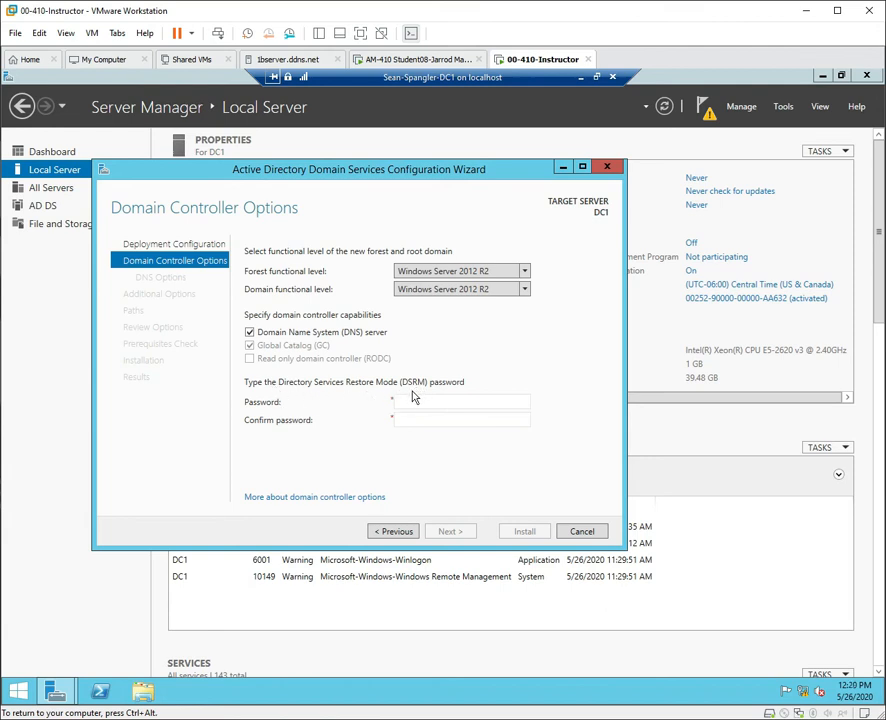
left_click(447, 401)
type("Password1")
key("Tab")
type("Password1")
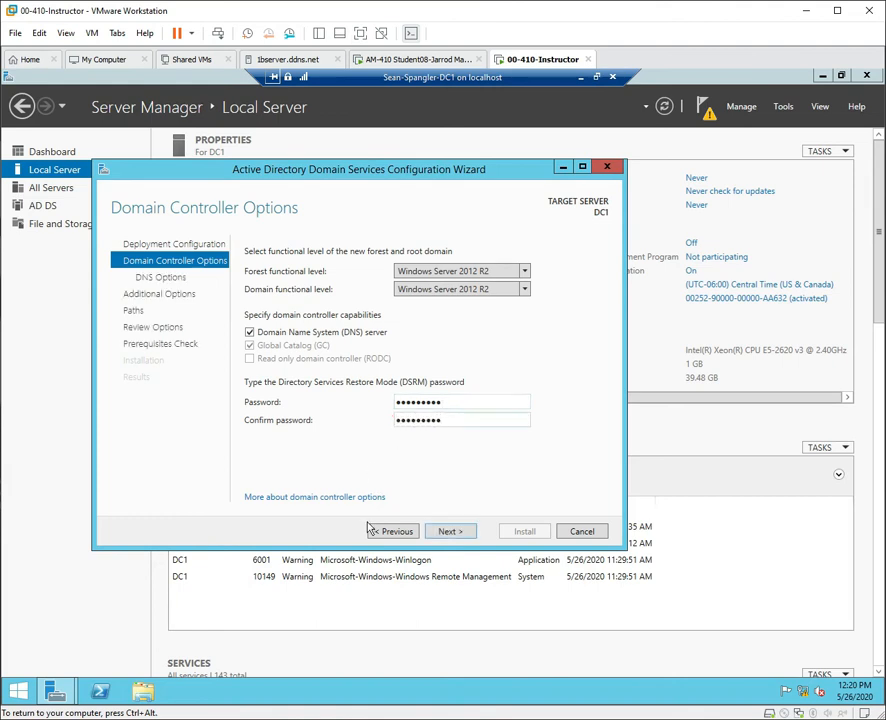
left_click(448, 533)
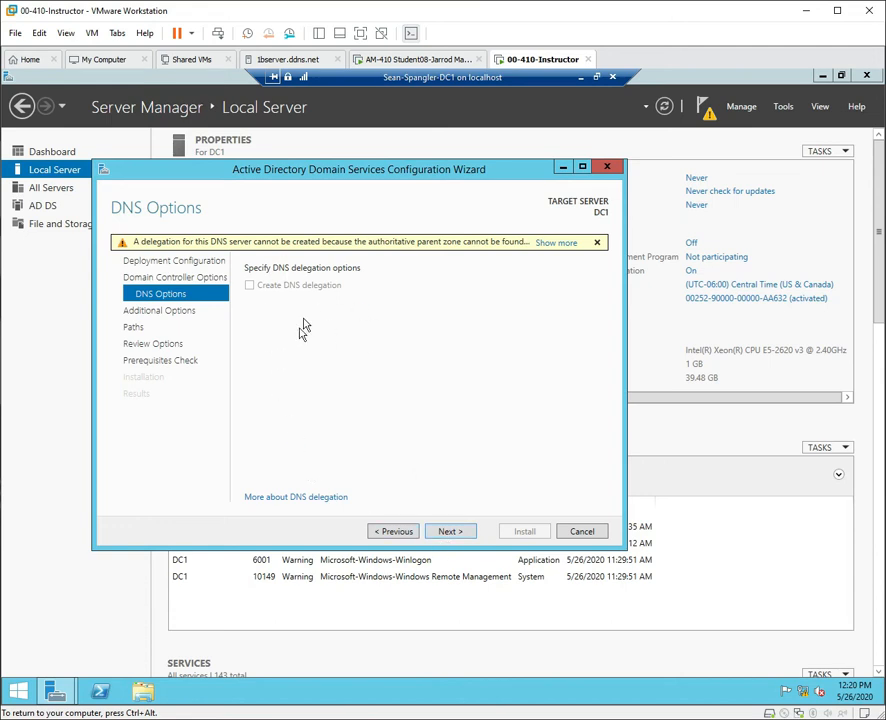
Accept the default DNS options and the CONTOSO NetBIOS name.
left_click(458, 537)
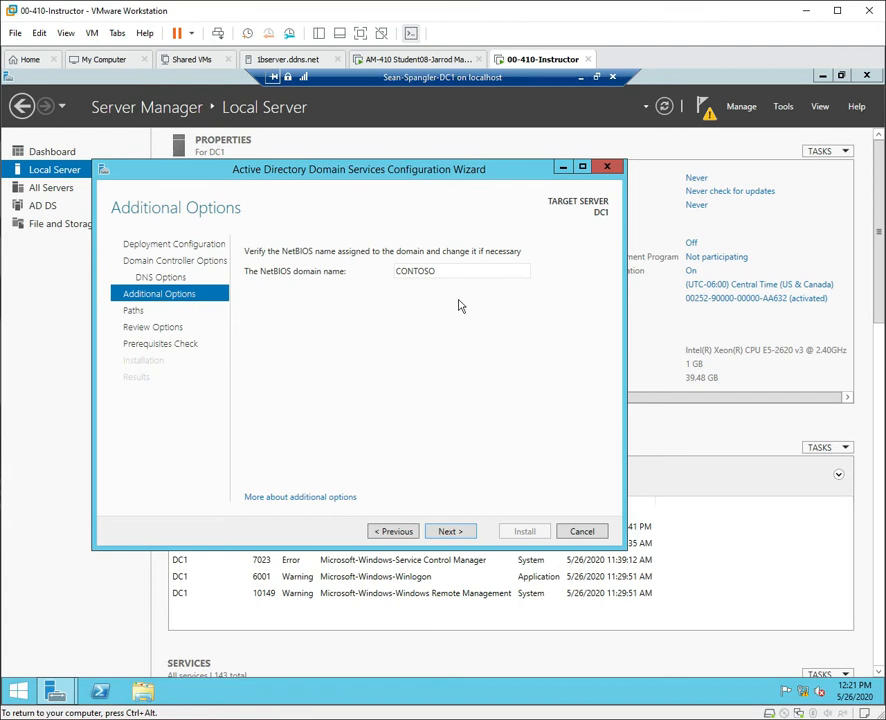
left_click(449, 531)
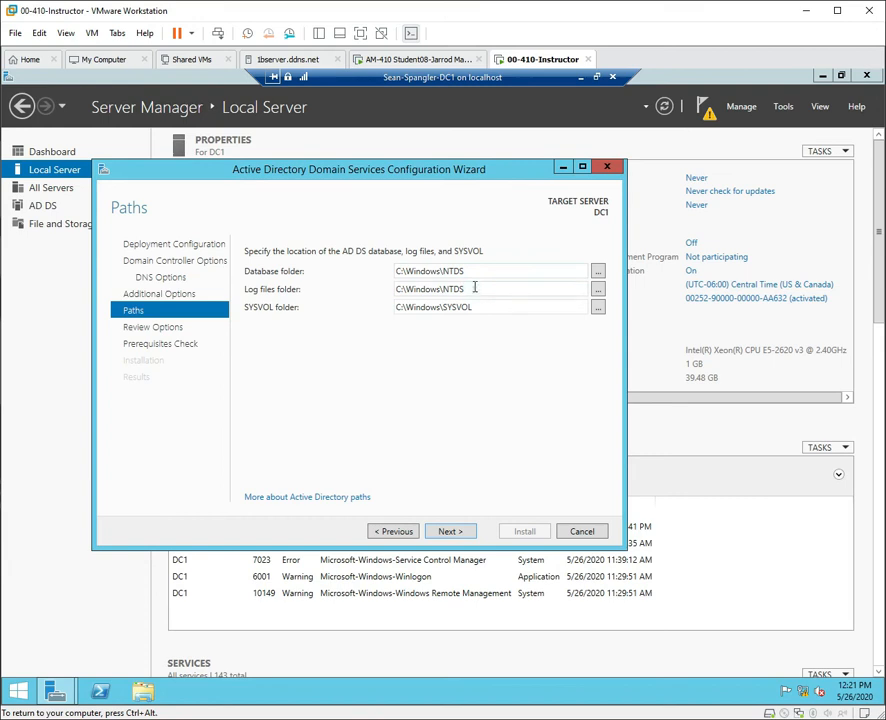
Review the NTDS log and SYSVOL paths, keeping the defaults, and continue to Review Options.
double_click(445, 287)
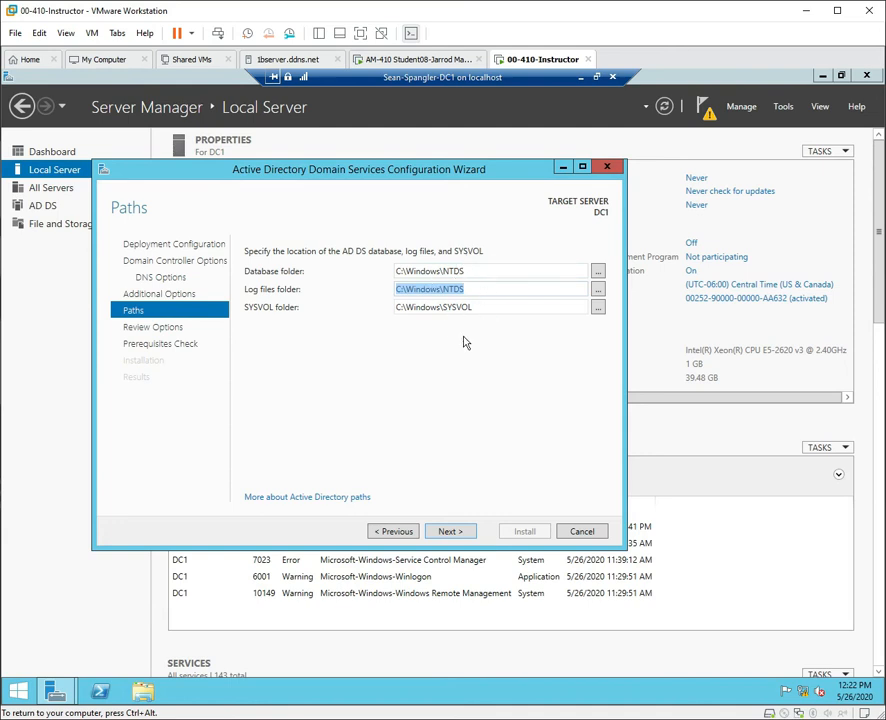
left_click(249, 310)
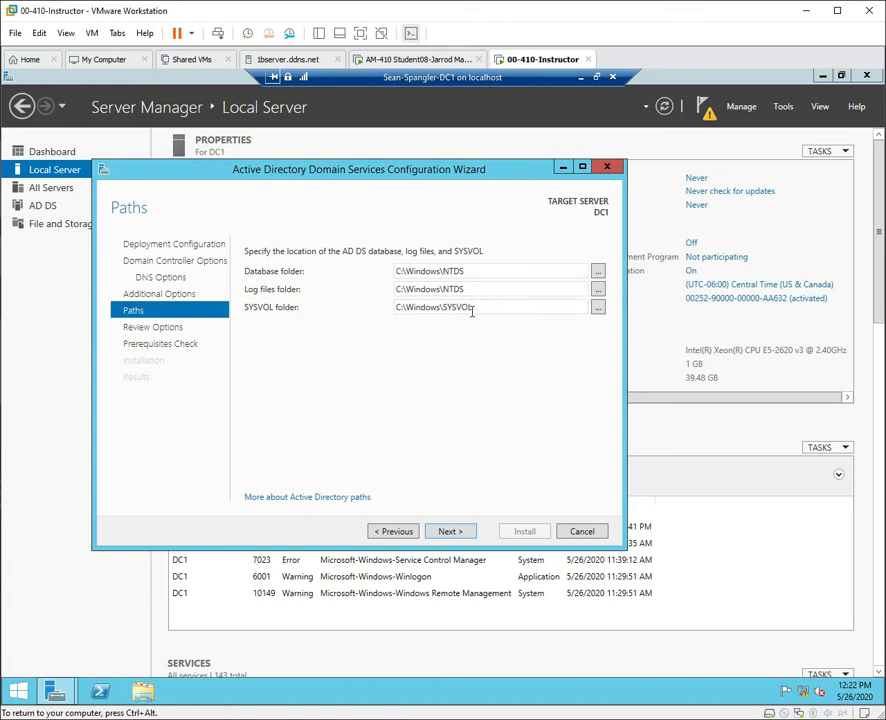
left_click_drag(490, 308, 398, 317)
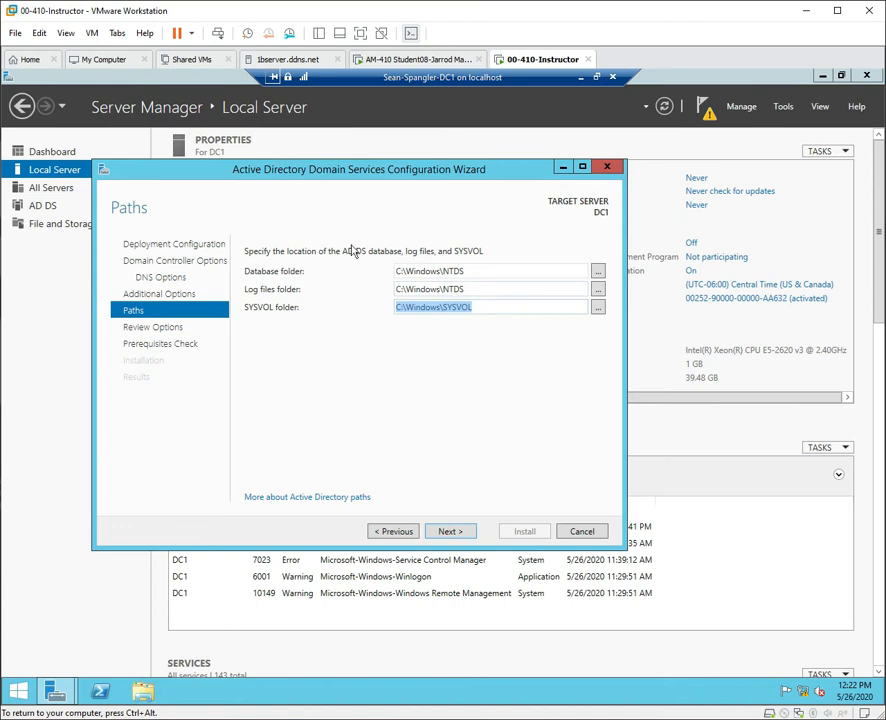
left_click(460, 531)
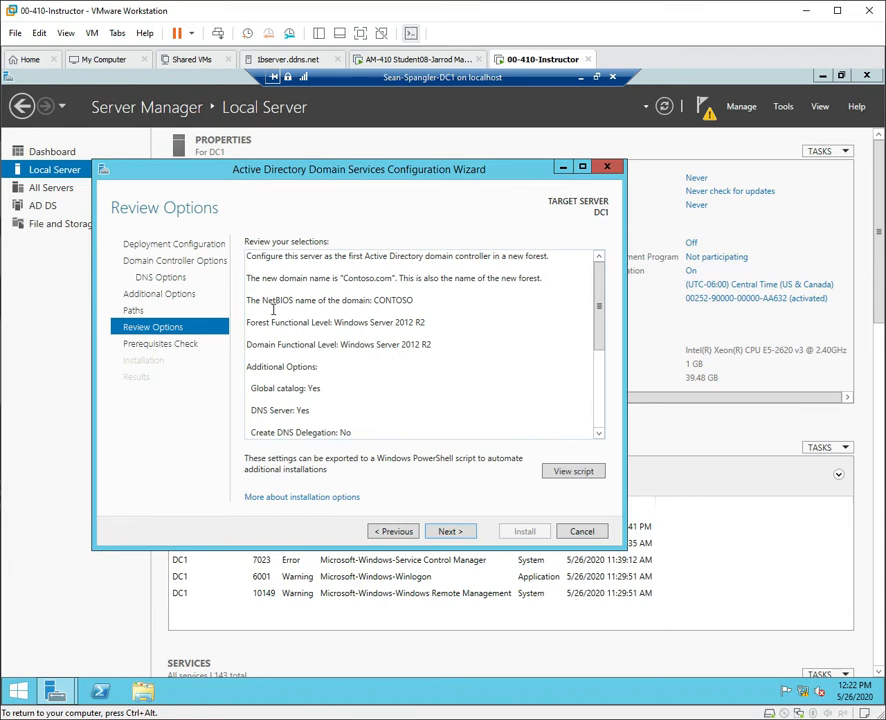
left_click(247, 298)
key("ctrl+a")
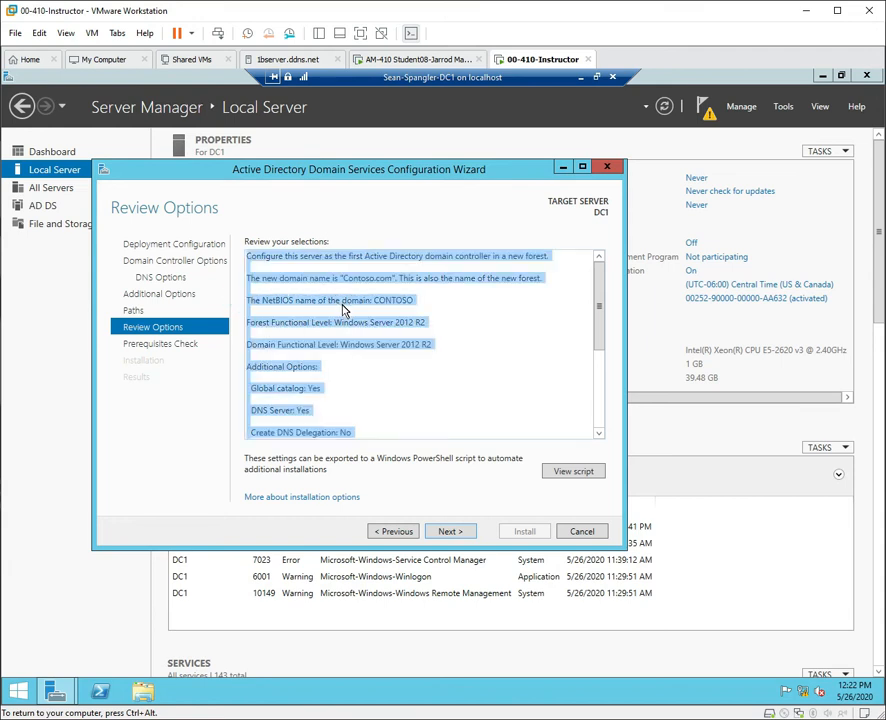
left_click(307, 312)
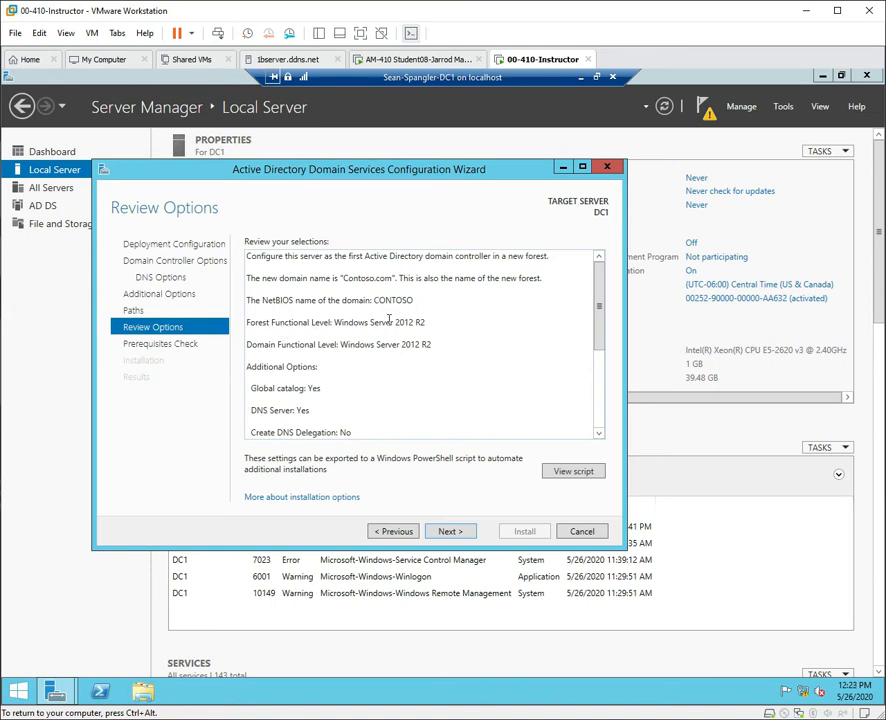
left_click_drag(396, 322, 452, 328)
left_click_drag(401, 344, 432, 345)
left_click_drag(306, 389, 321, 389)
scroll(356, 393, "down", 1)
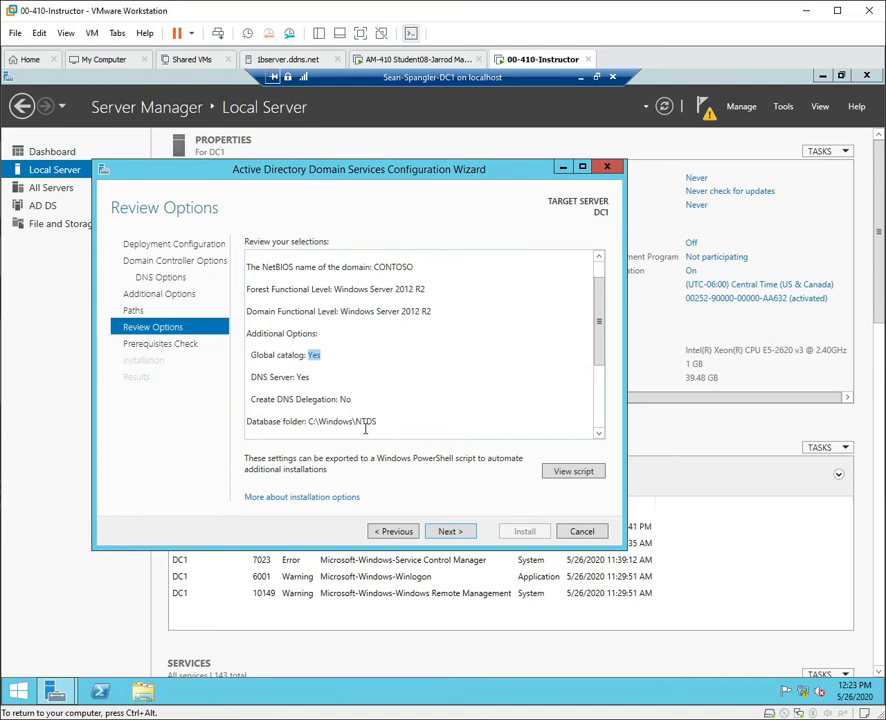
scroll(436, 398, "down", 2)
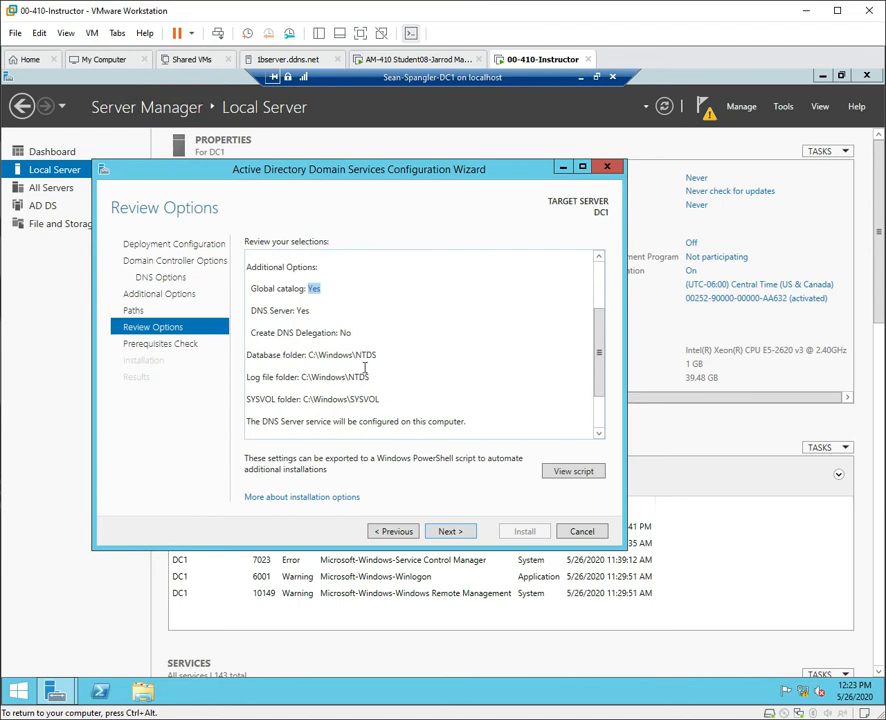
View and close the generated Install-ADDSForest script, then continue to Prerequisites Check.
left_click(578, 475)
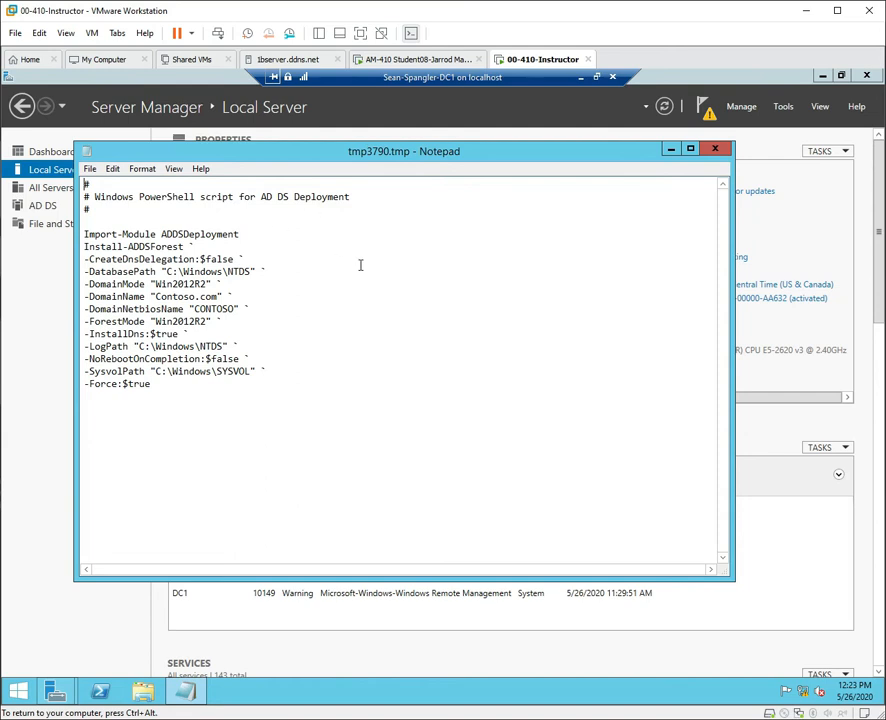
left_click(715, 149)
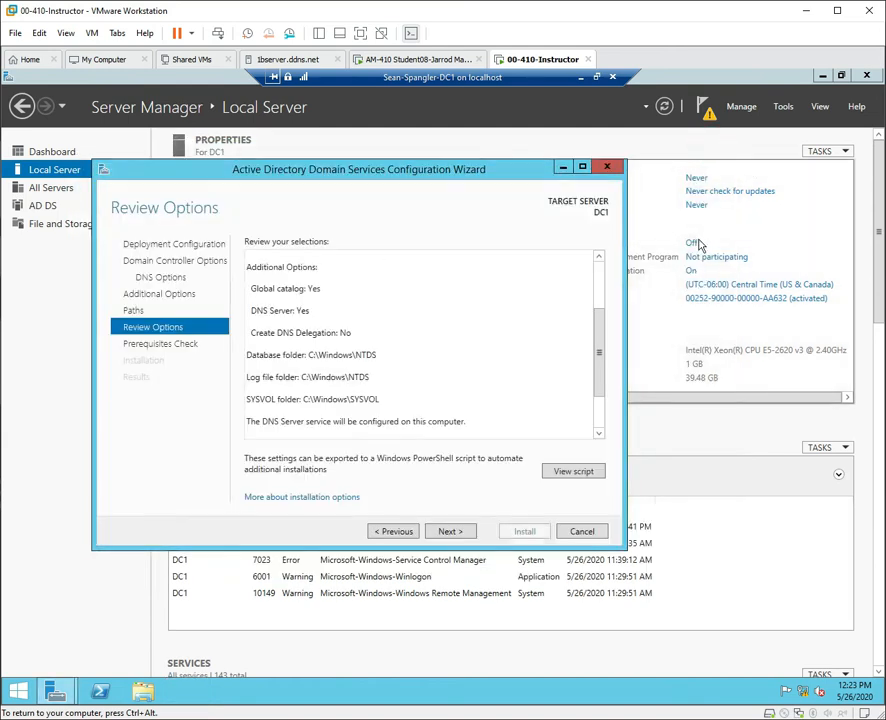
left_click(448, 532)
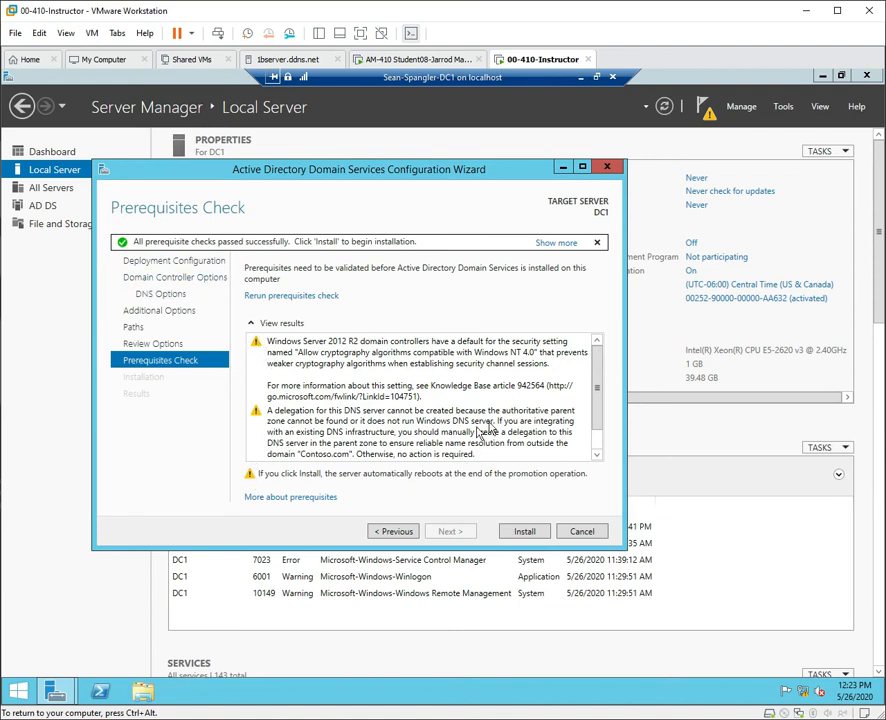
Review the passed prerequisite checks and start installing AD DS on DC1.
scroll(600, 440, "down", 1)
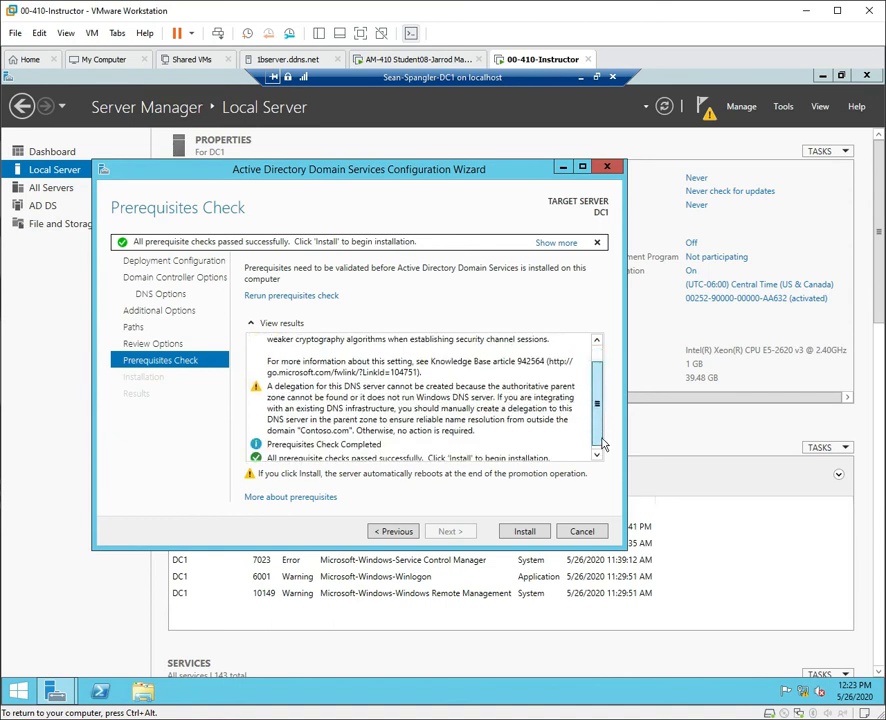
scroll(602, 443, "down", 1)
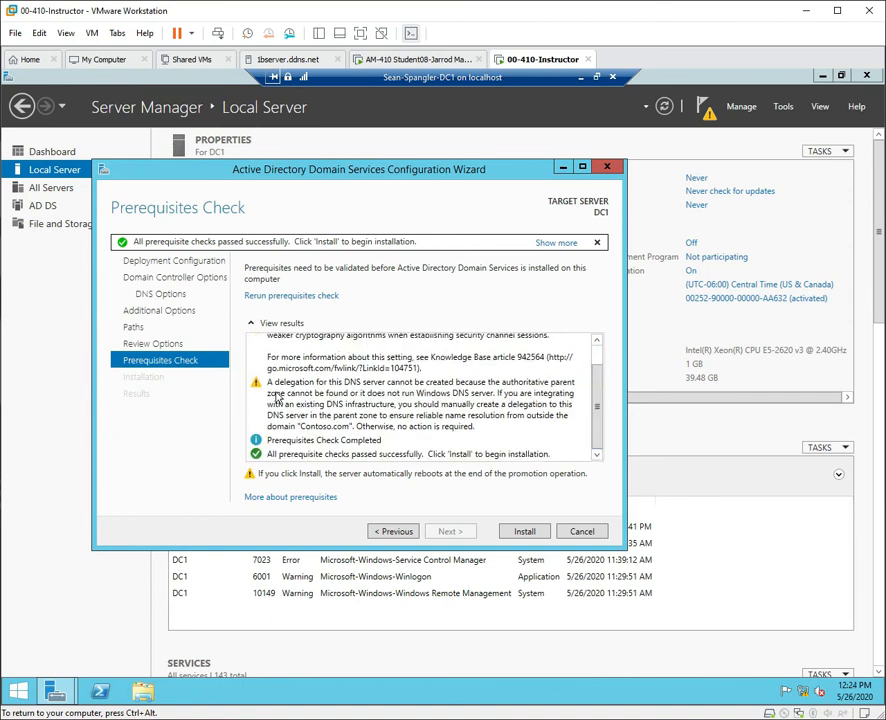
left_click(525, 534)
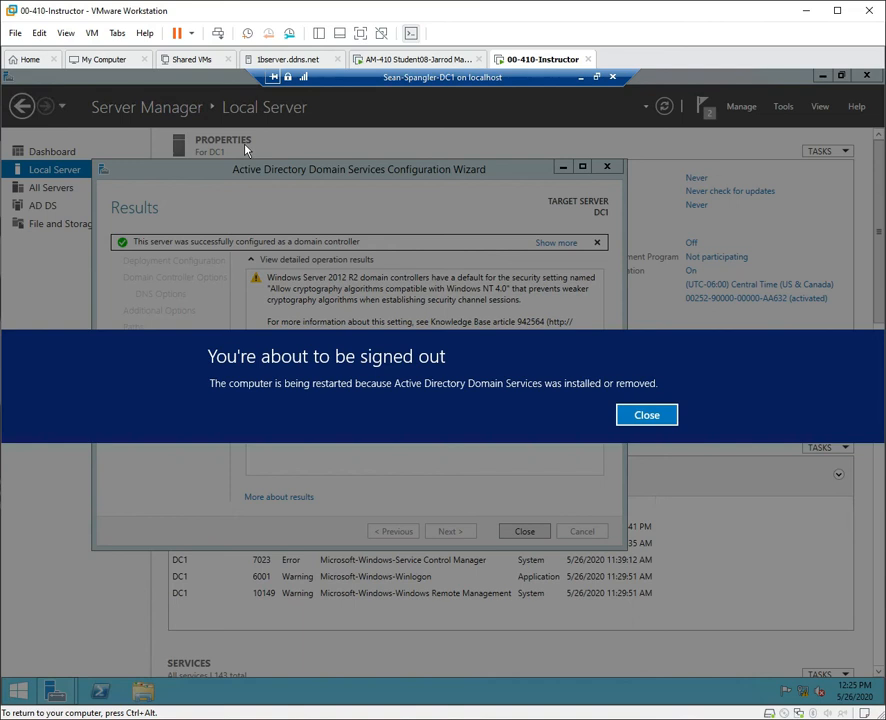
Close the notice that DC1 is about to sign out and restart.
left_click(652, 415)
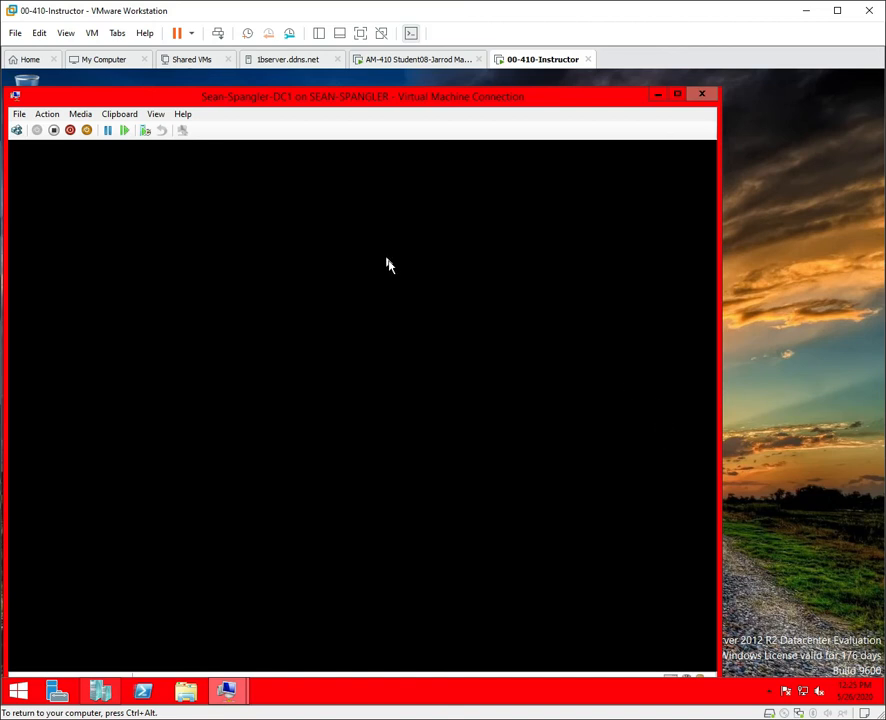
Switch the restarting DC1 console to Full Screen Mode from the View menu.
left_click(296, 543)
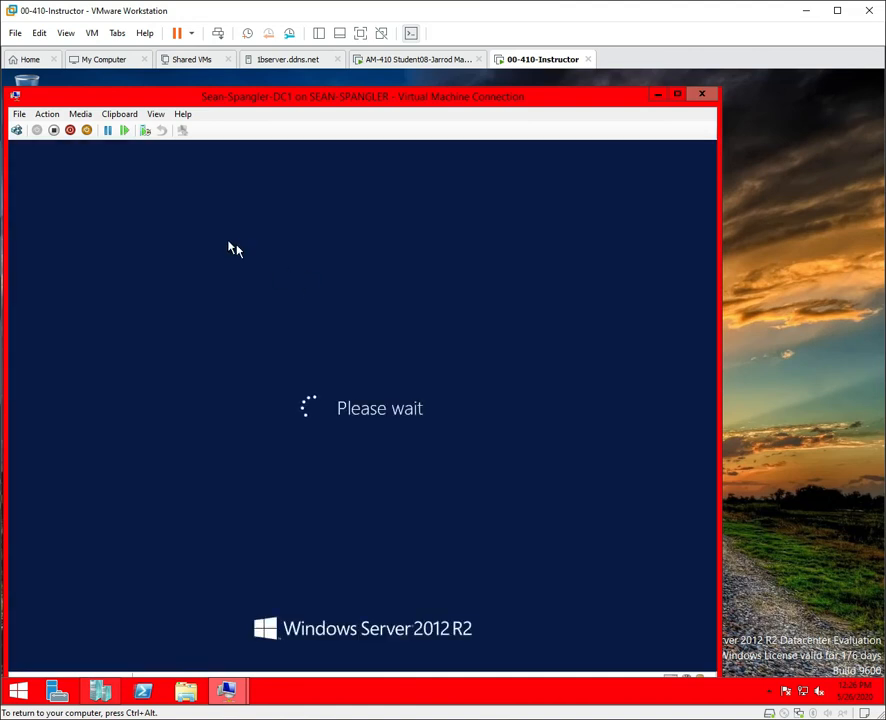
left_click(156, 114)
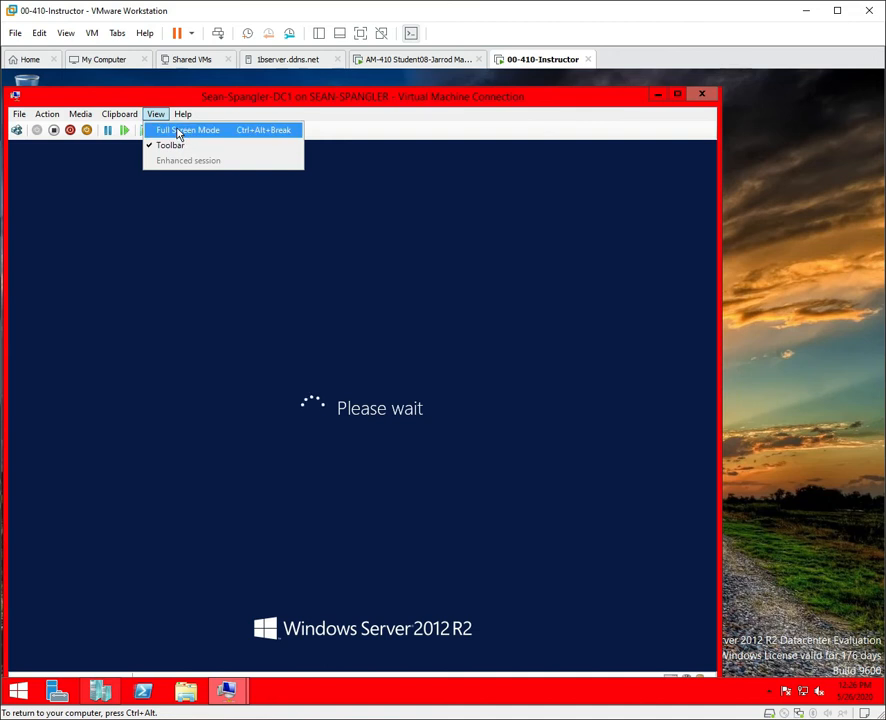
left_click(178, 133)
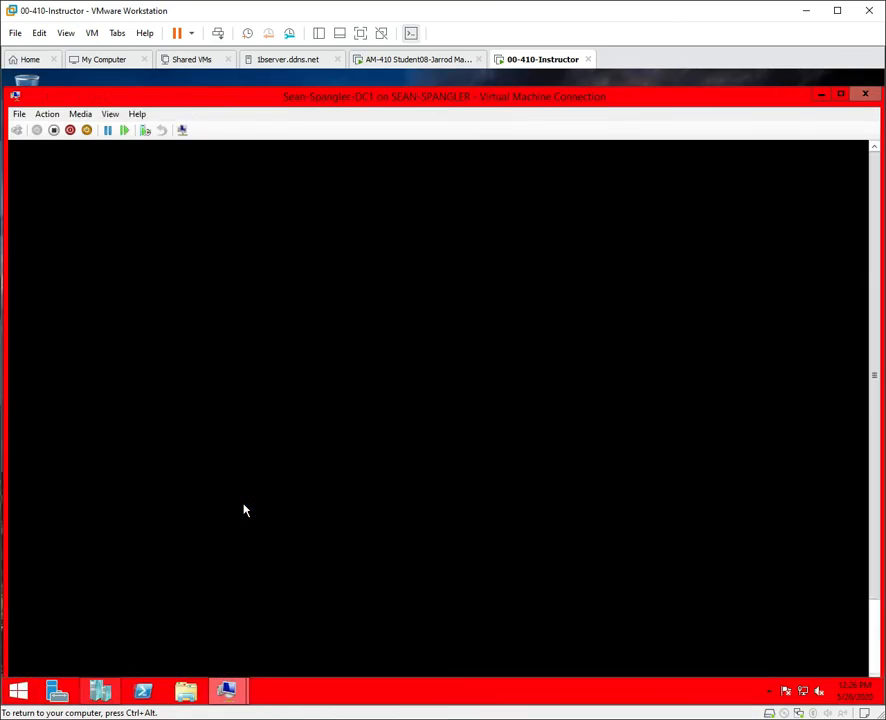
left_click(106, 115)
Keep the DC1 console full screen while it reboots to the CONTOSO sign-in tiles.
left_click(118, 130)
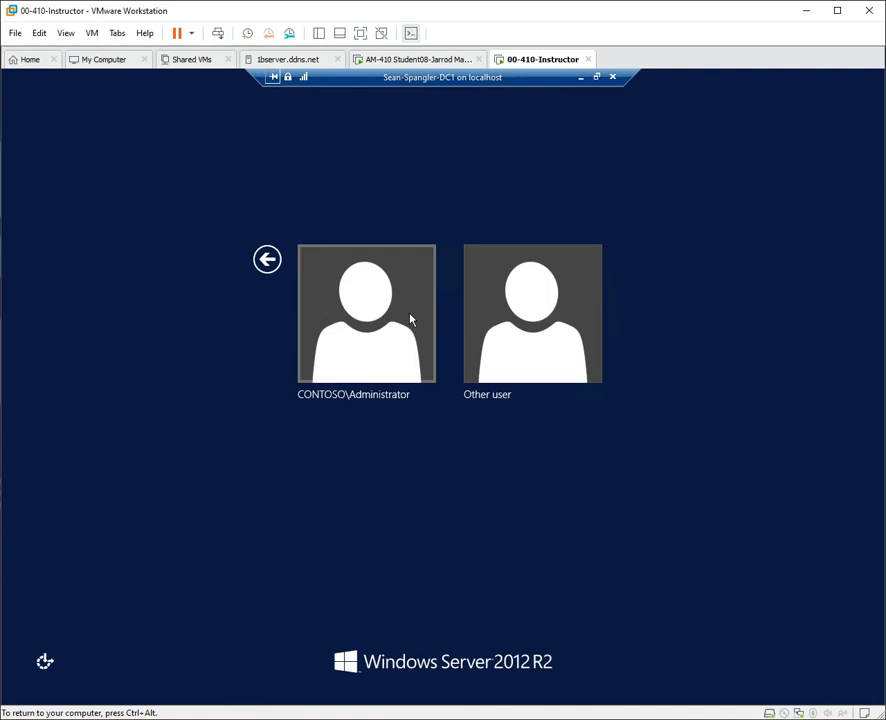
Sign in to DC1 as CONTOSO\Administrator with the account password.
left_click(334, 340)
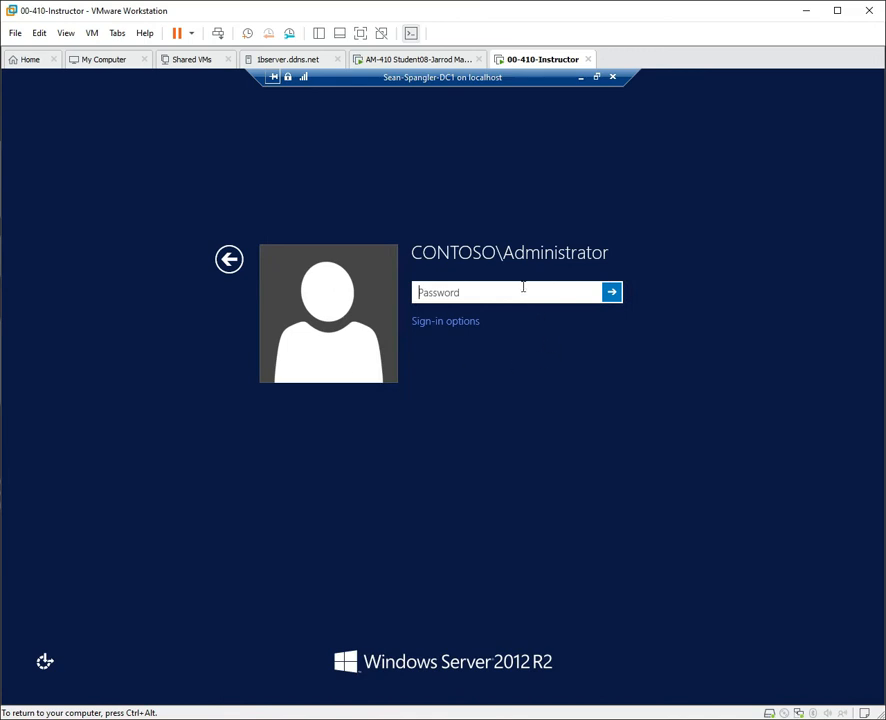
type("Pa$$w0rd")
key("Return")
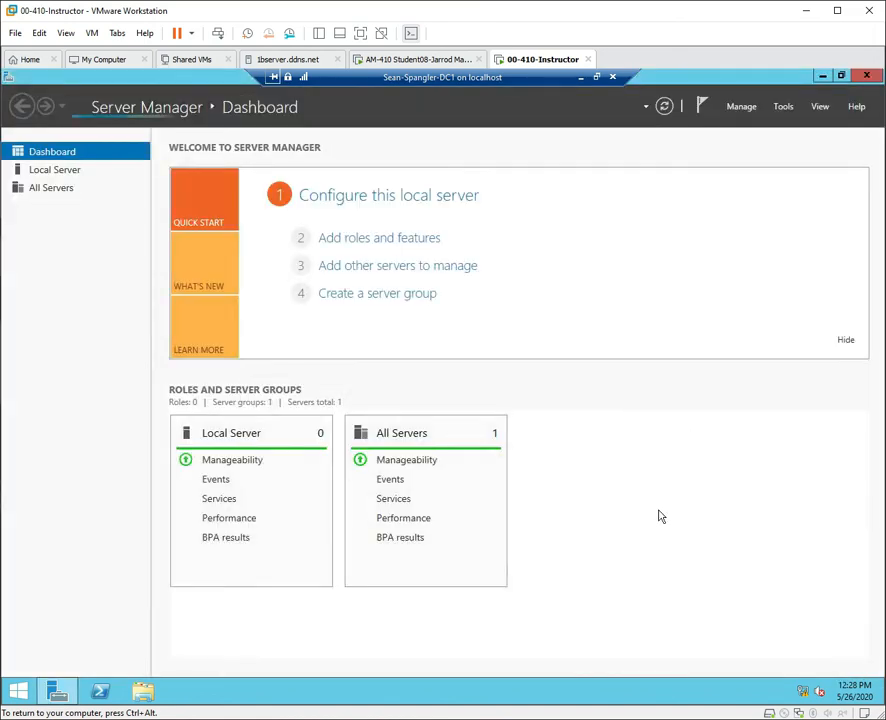
Show DC1's Local Server properties with domain Contoso.com and Ethernet at 10.0.0.10.
mouse_move(804, 698)
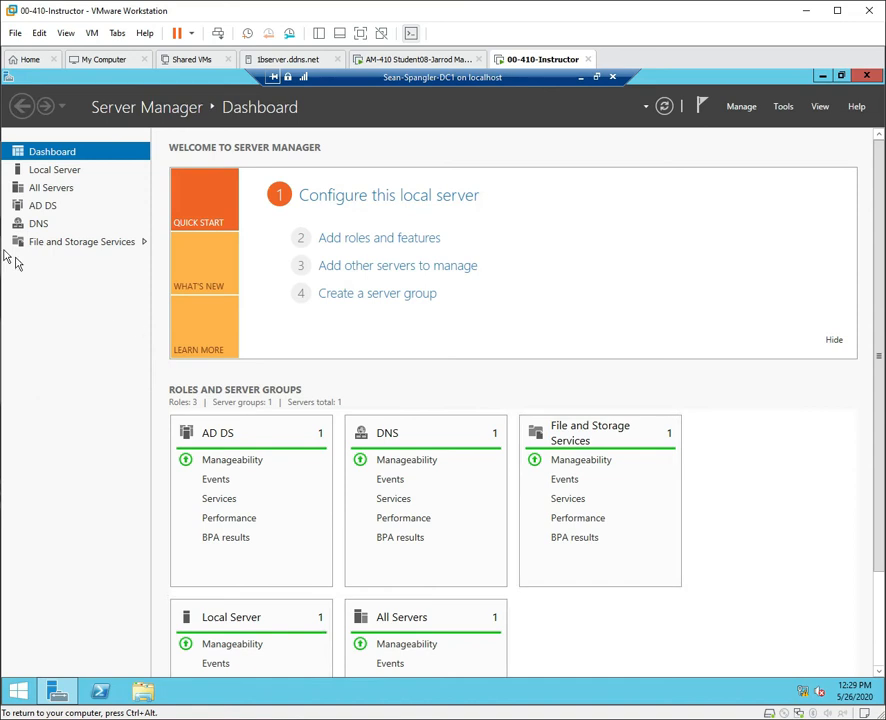
left_click(62, 174)
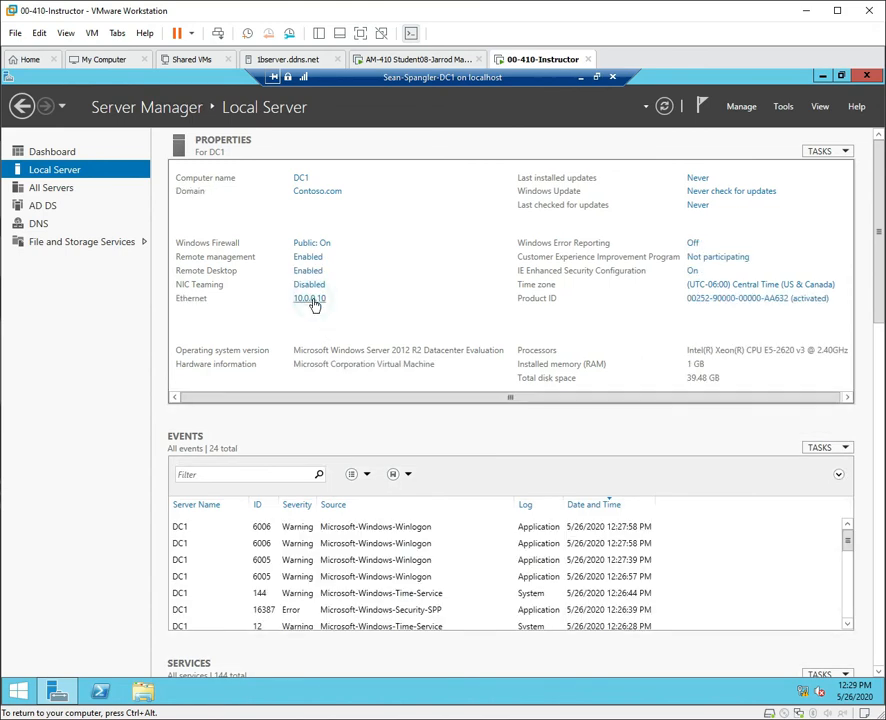
Open DC1's Network Connections window and arrange it alongside System Properties.
left_click(311, 299)
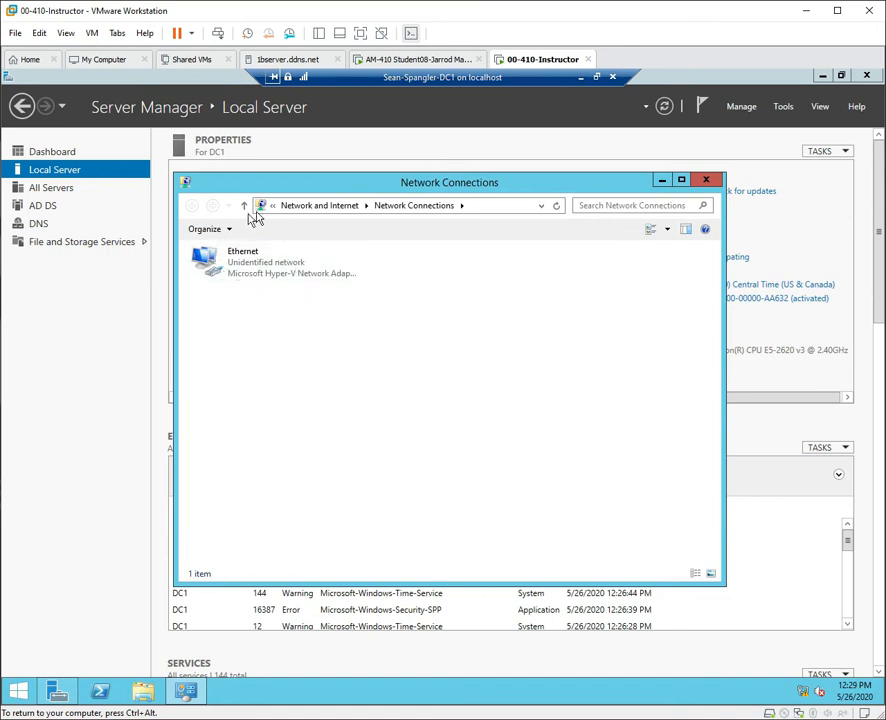
left_click_drag(236, 188, 393, 296)
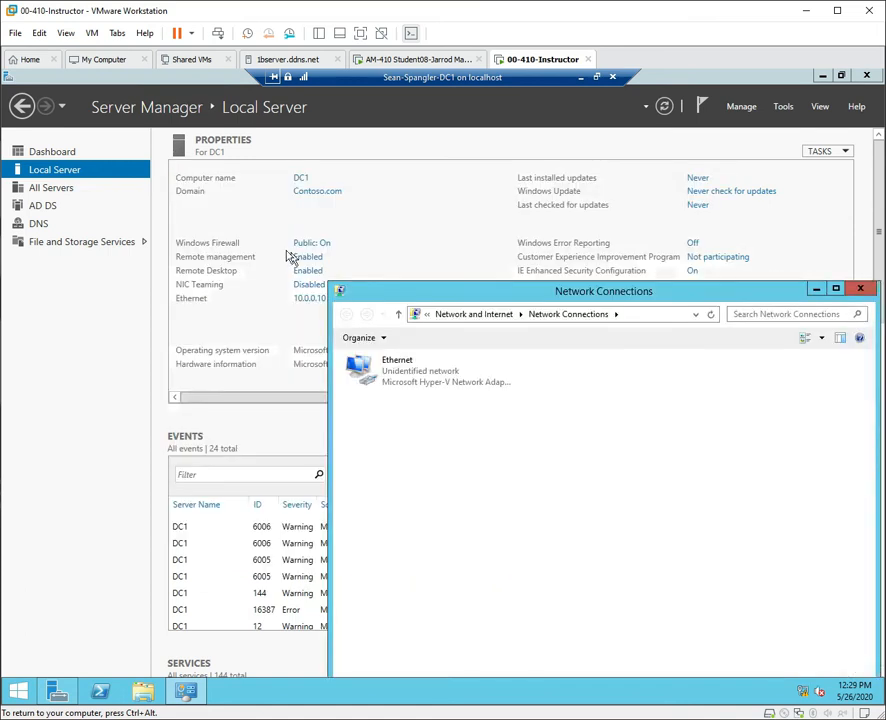
left_click(312, 193)
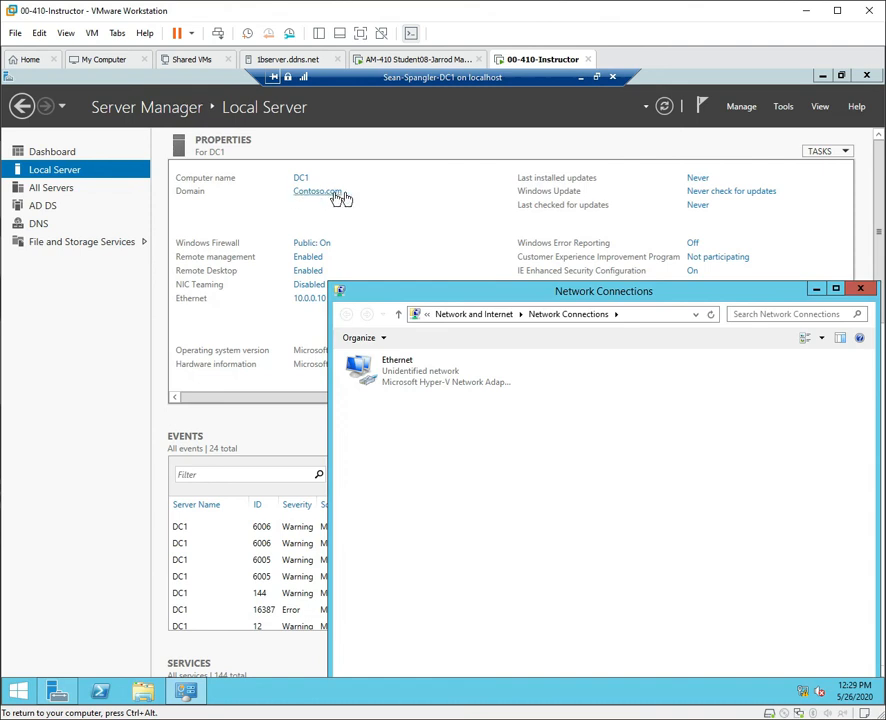
left_click_drag(420, 288, 330, 259)
Disable and re-enable DC1's Ethernet adapter until it identifies Contoso.com.
left_click(324, 348)
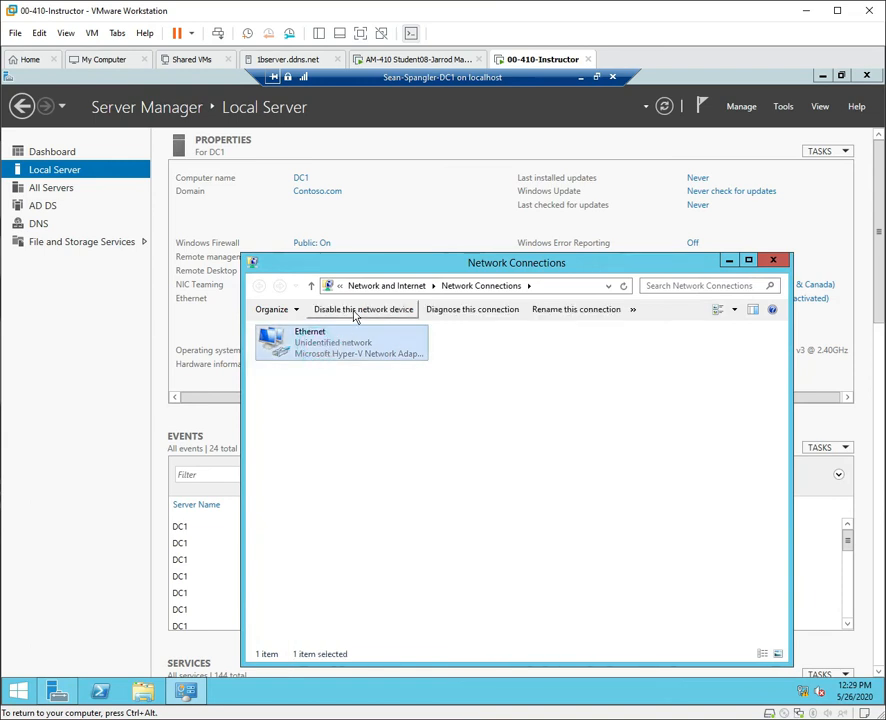
left_click(353, 314)
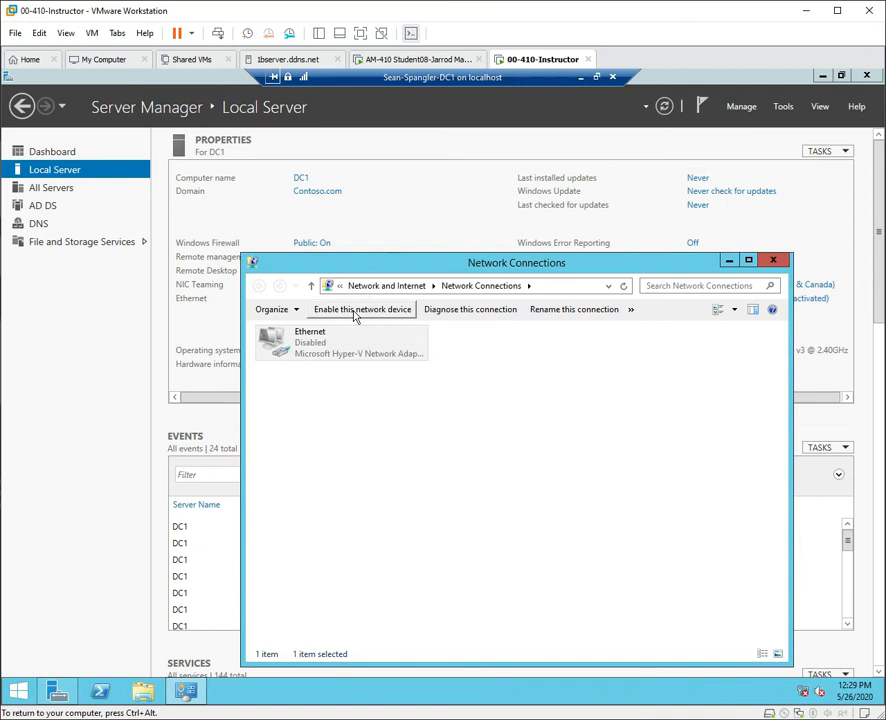
left_click(355, 314)
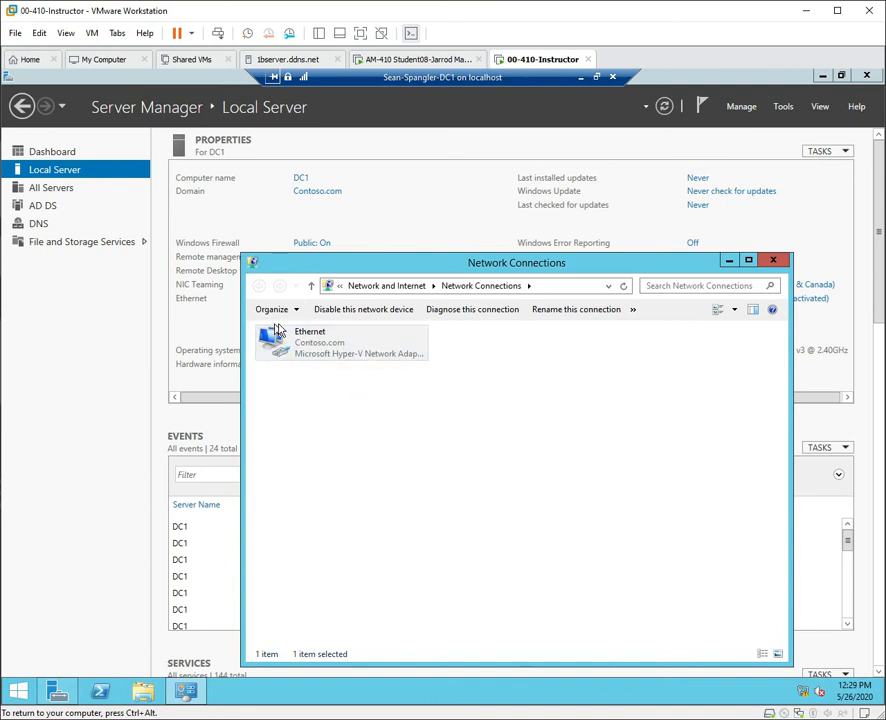
left_click(334, 340)
left_click(317, 316)
Close DC1's Network Connections and bring up the DC2 console, repositioned and full screen.
left_click(774, 261)
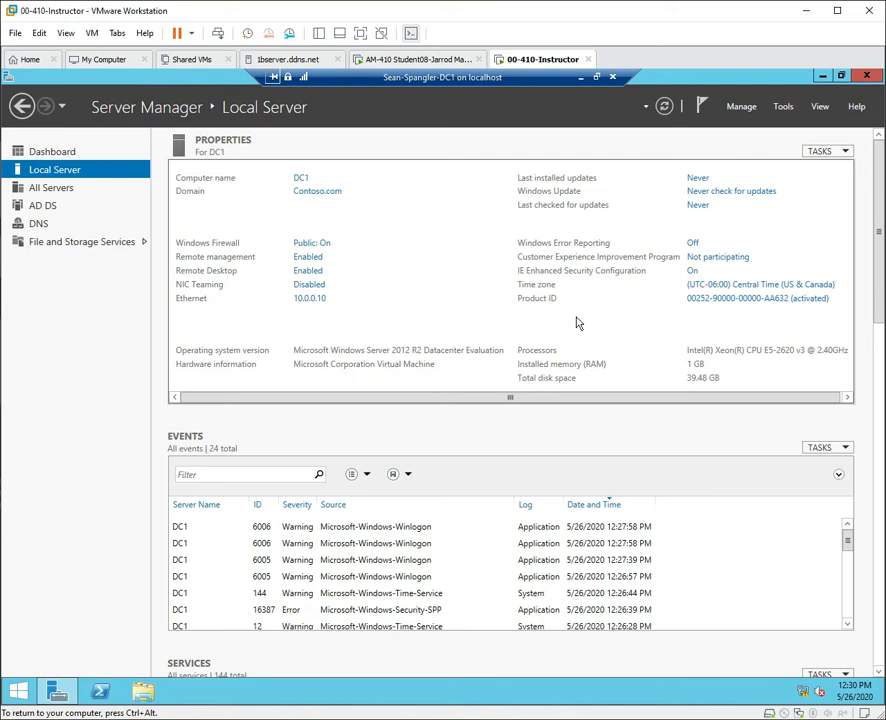
left_click(578, 80)
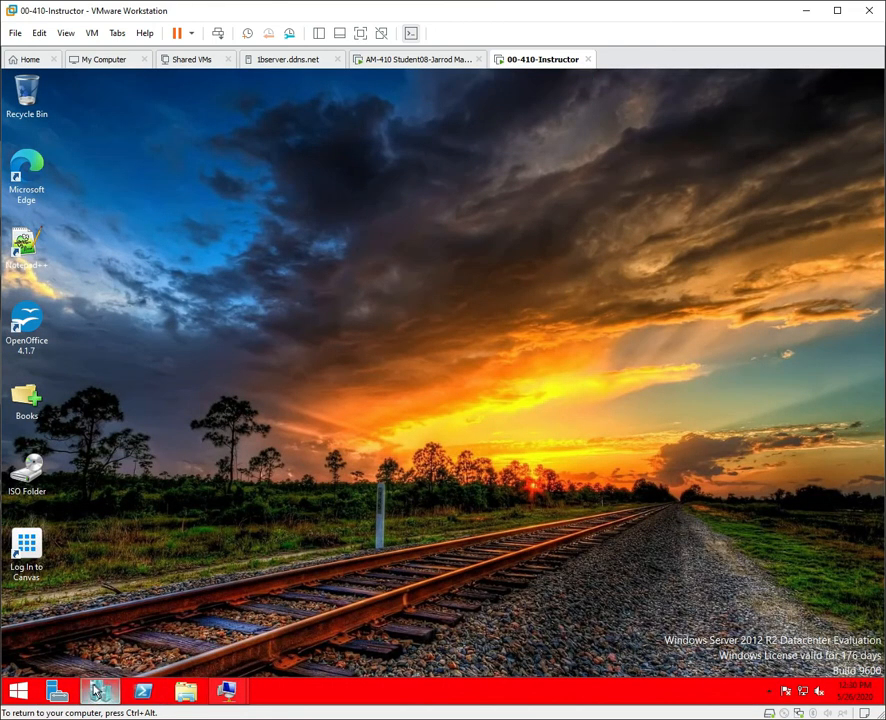
mouse_move(229, 697)
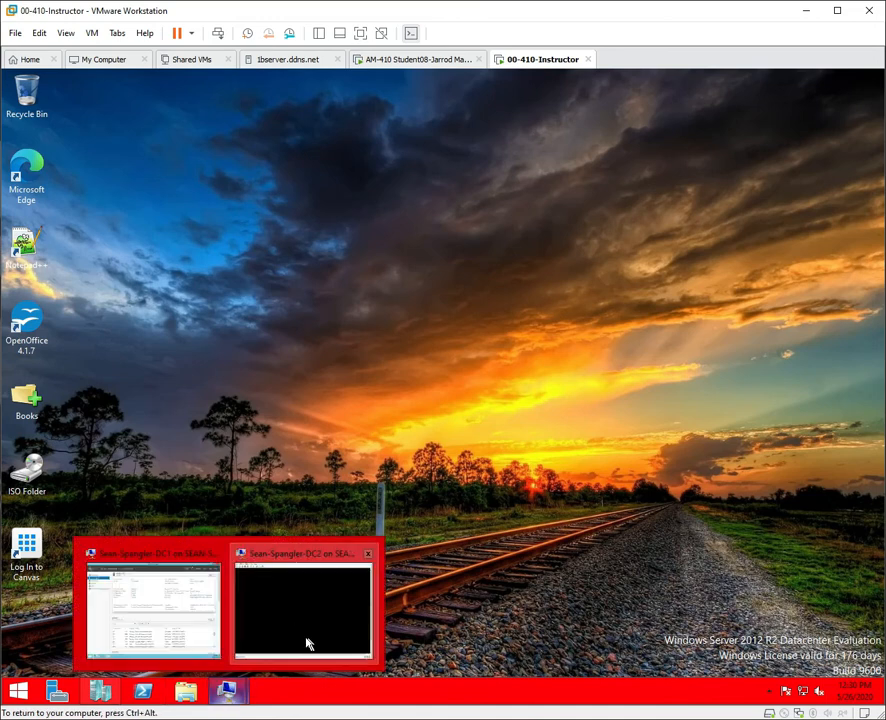
left_click(307, 643)
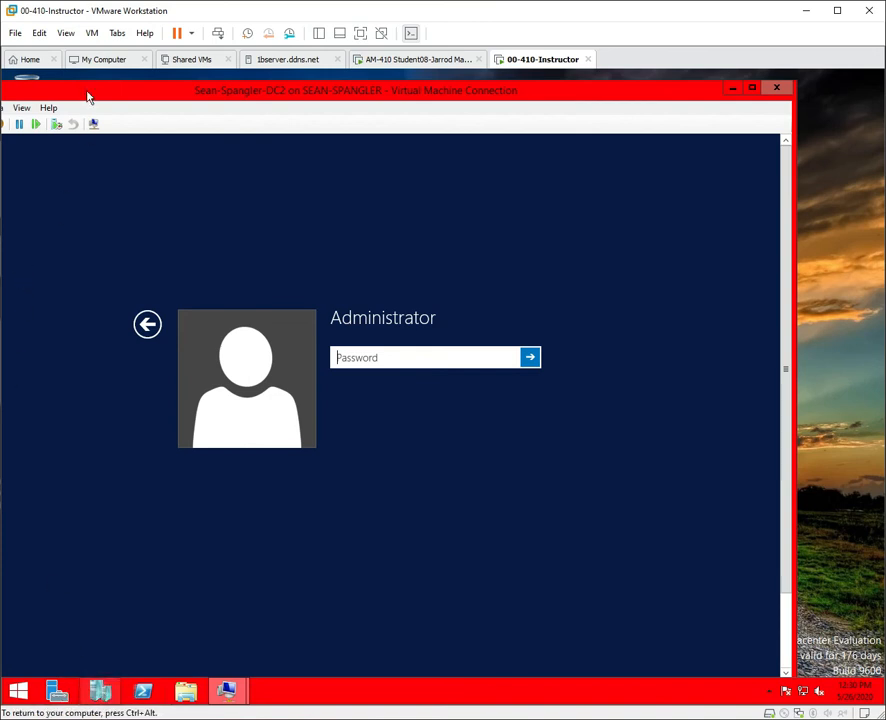
left_click_drag(87, 97, 190, 113)
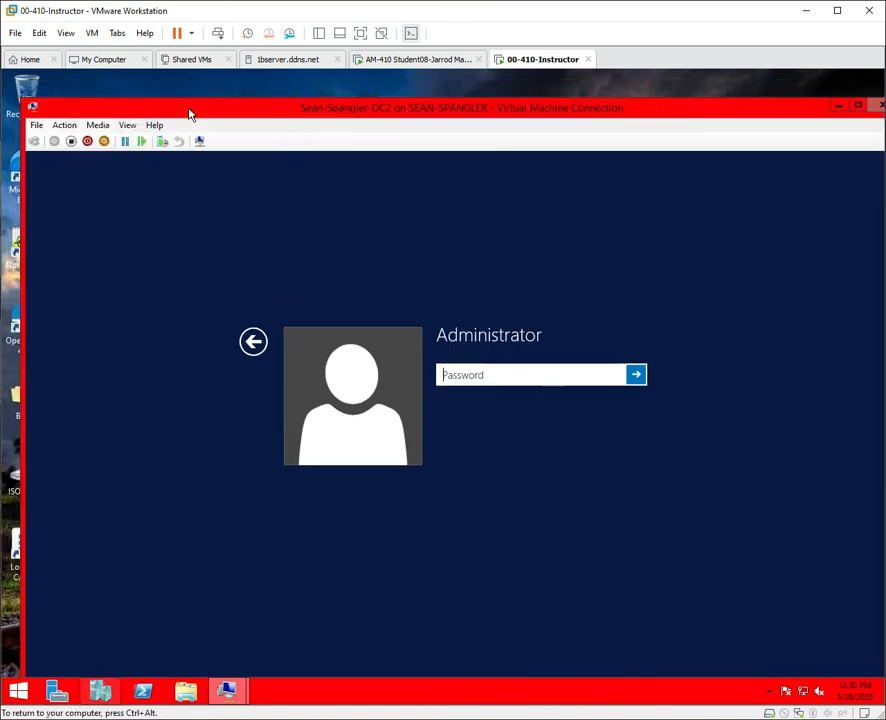
left_click(127, 125)
Make the DC2 session full screen and sign in as Administrator with the password.
left_click(127, 140)
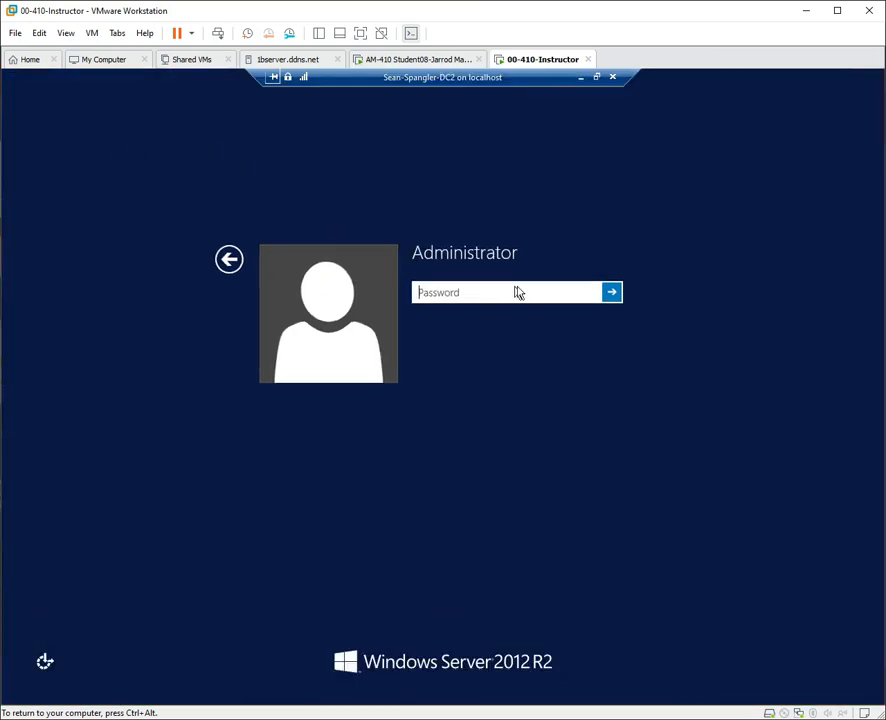
type("P")
key("Return")
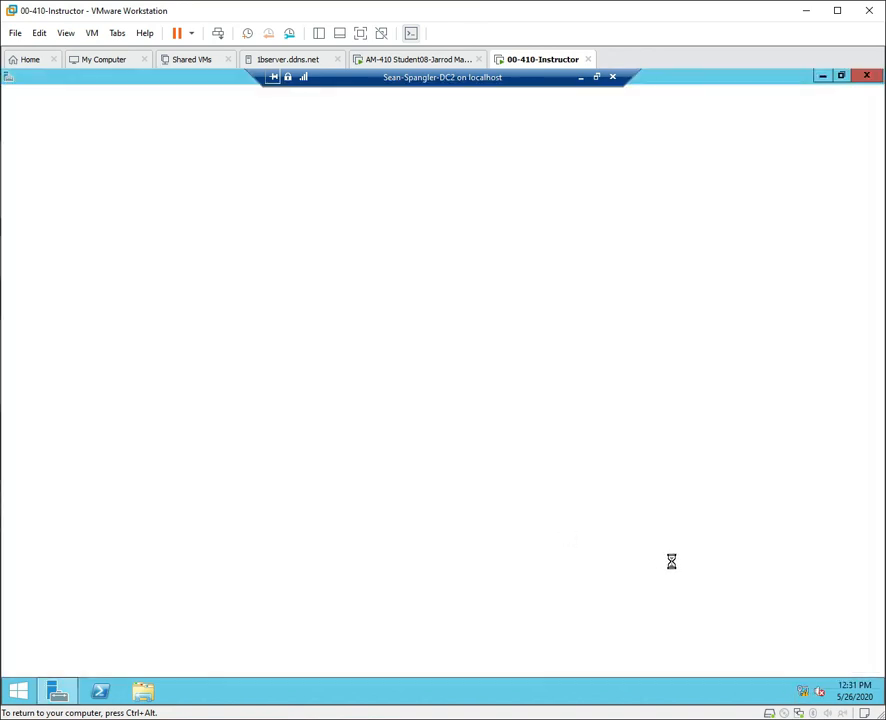
Disable and re-enable DC2's Ethernet adapter via Network and Sharing Center's adapter settings.
right_click(808, 694)
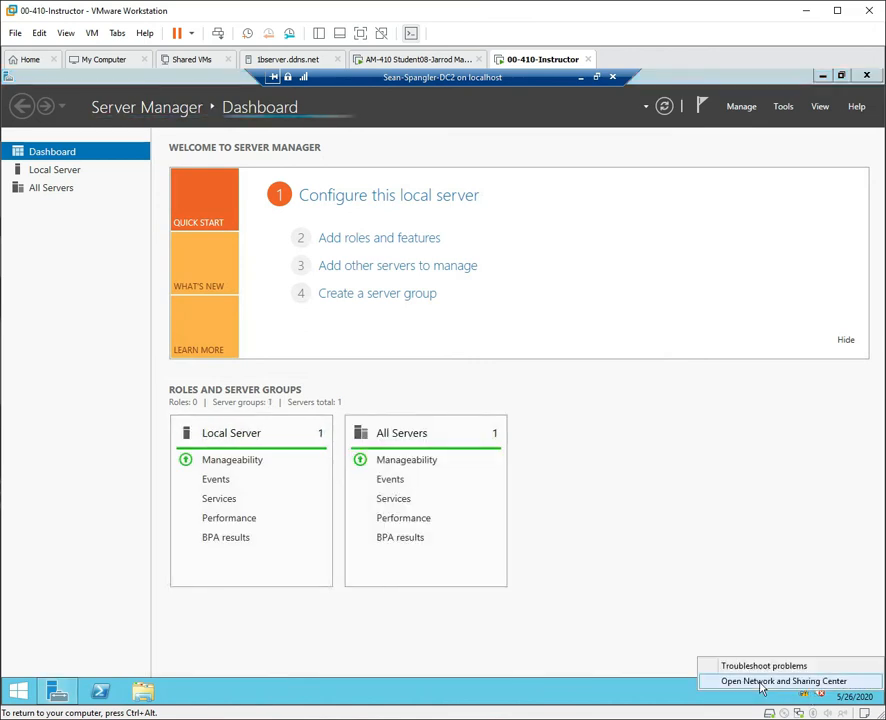
left_click(795, 680)
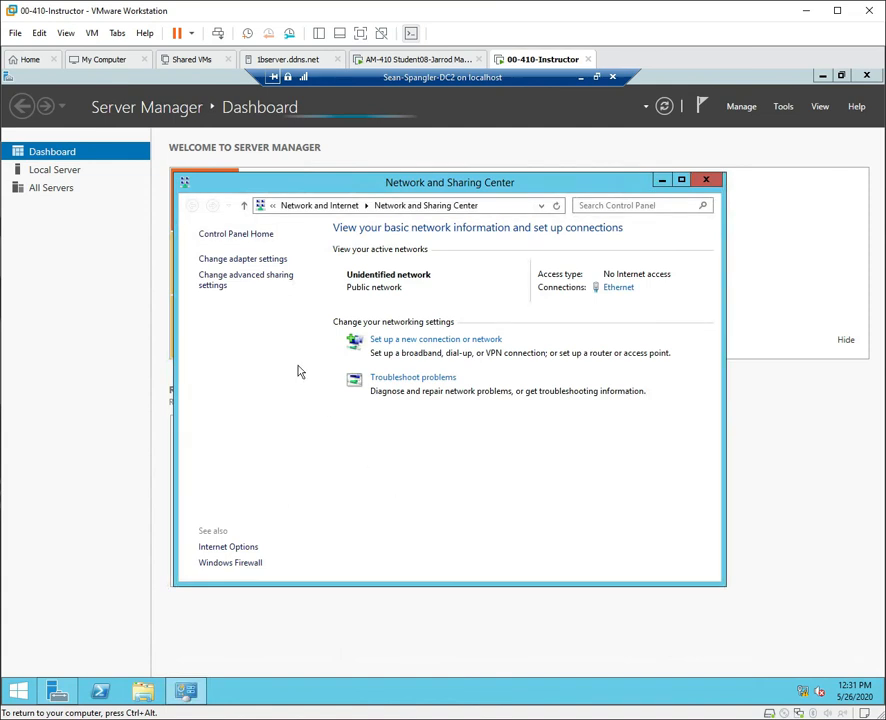
left_click(236, 259)
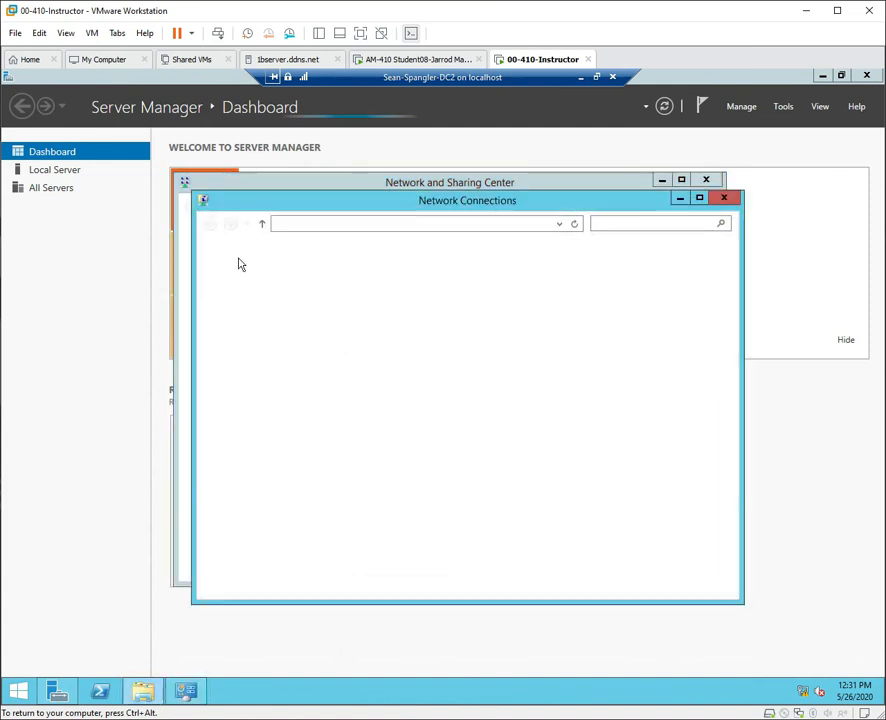
left_click(292, 292)
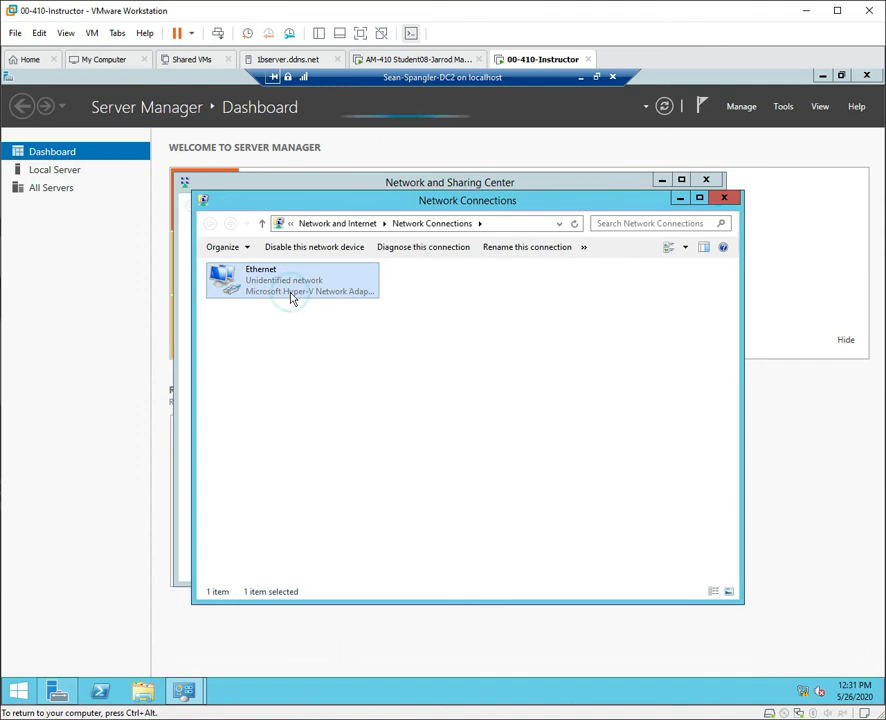
left_click(322, 256)
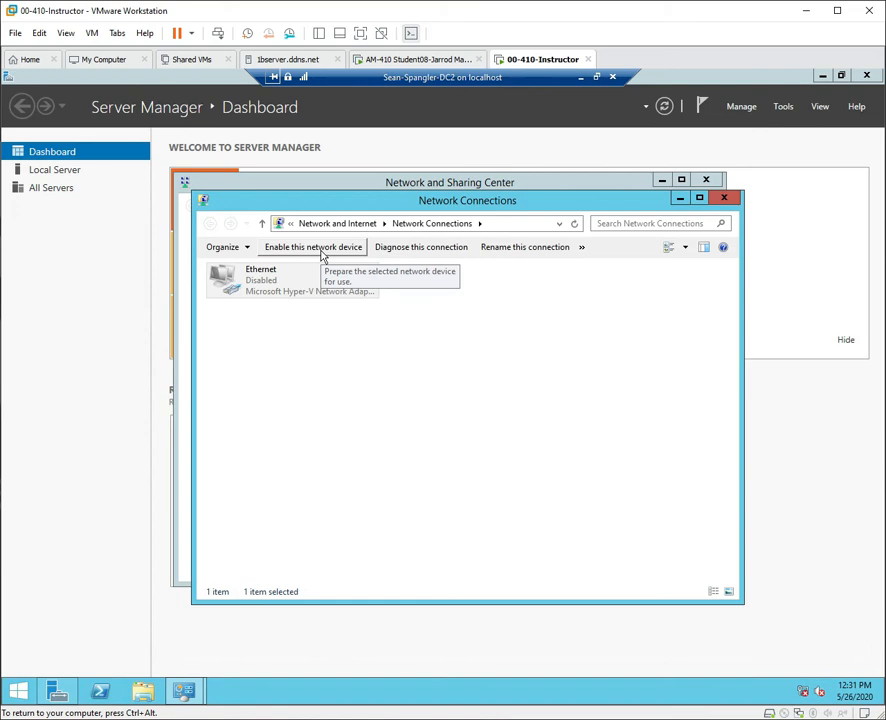
left_click(322, 256)
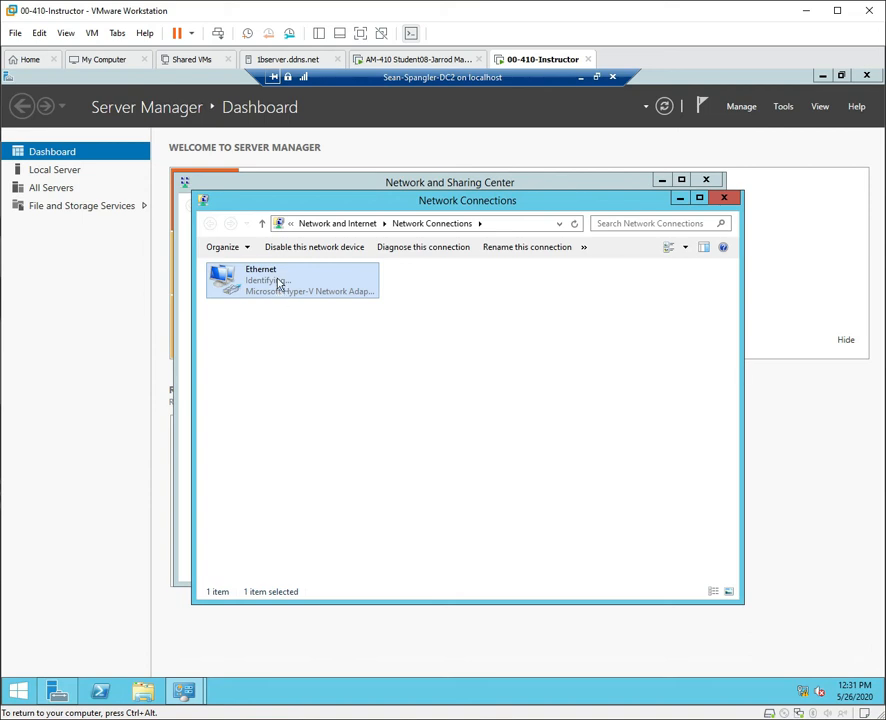
Check Ethernet status details showing 169.254.185.50, then close all network windows.
right_click(279, 282)
left_click(330, 303)
left_click(370, 371)
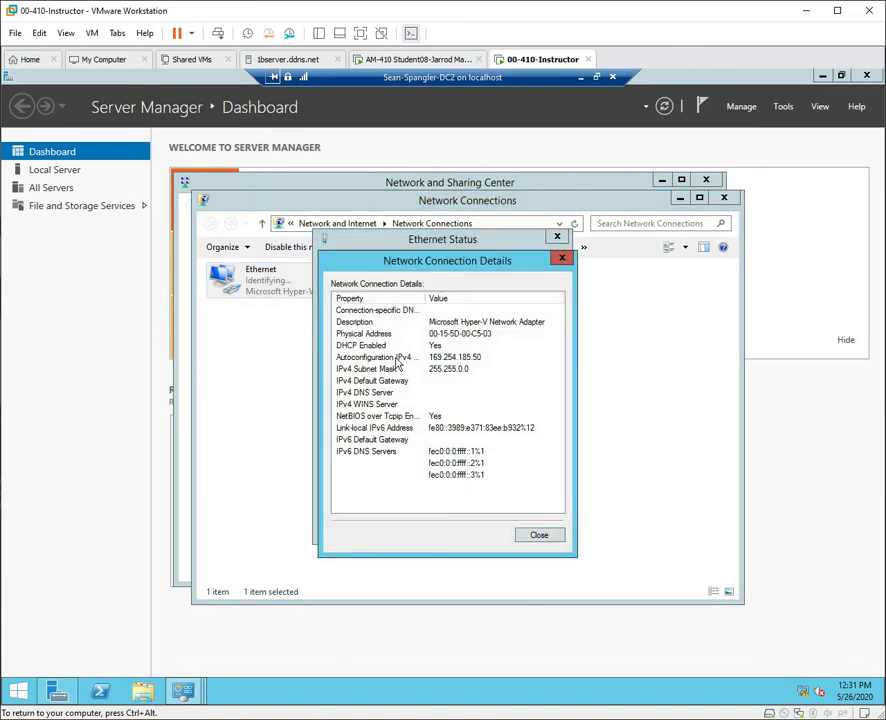
left_click(445, 357)
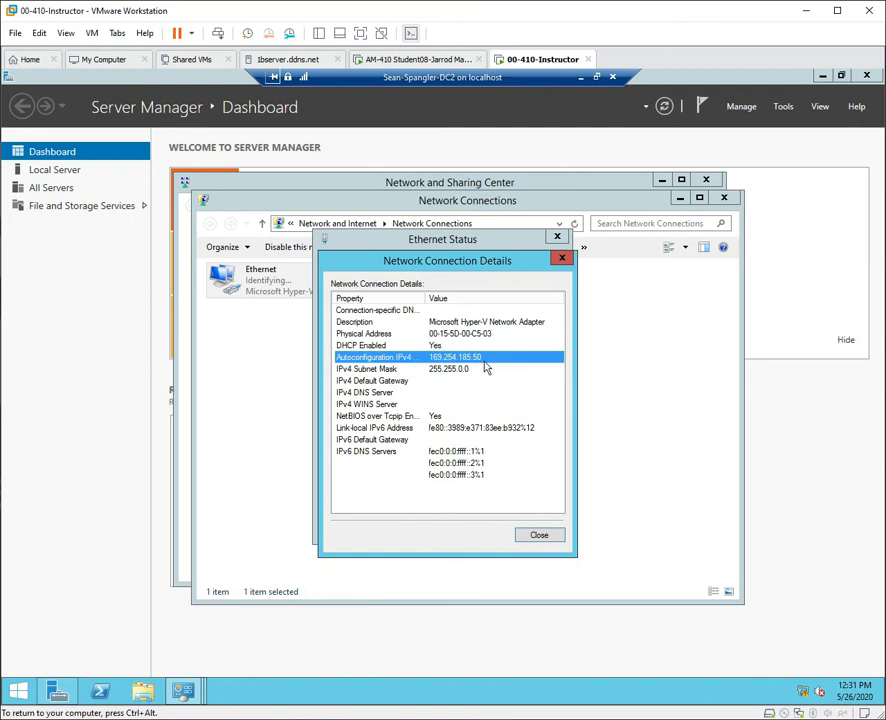
left_click(563, 262)
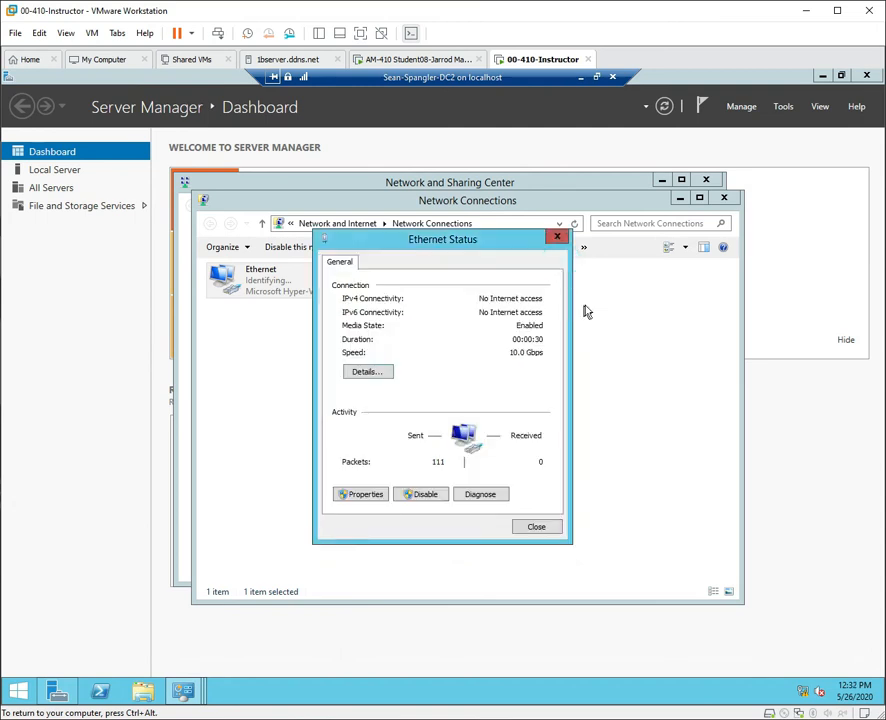
left_click(557, 237)
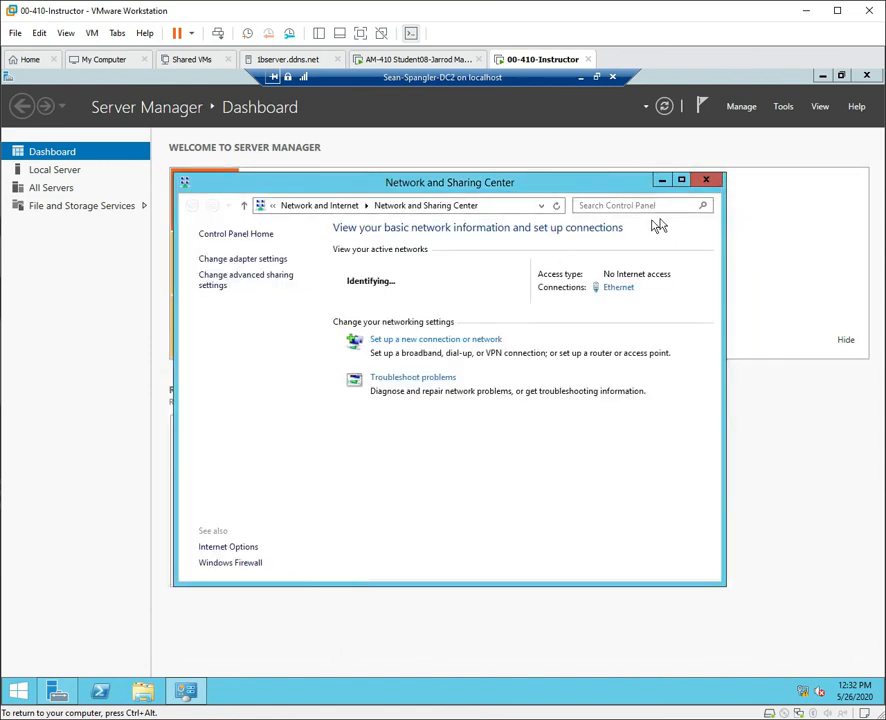
left_click(706, 180)
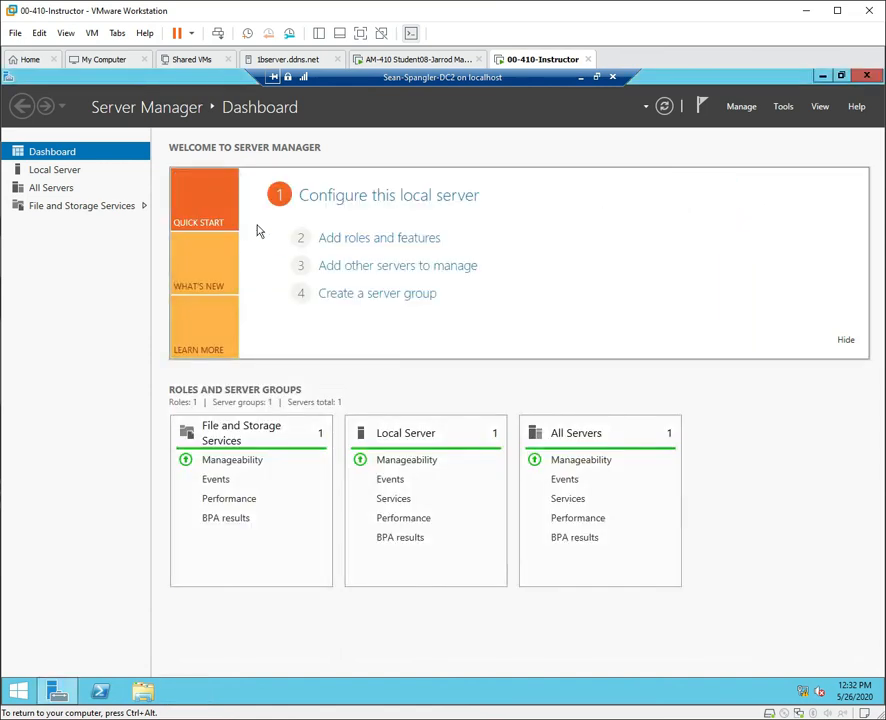
Rename the computer to DC2 in System Properties, acknowledge the restart notice, and close.
left_click(70, 174)
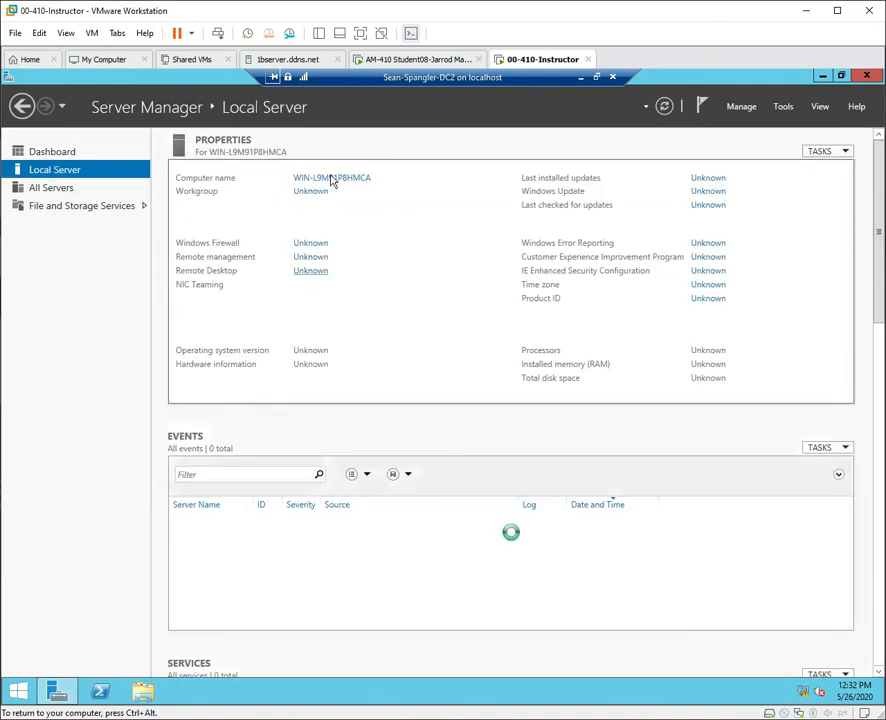
left_click(333, 179)
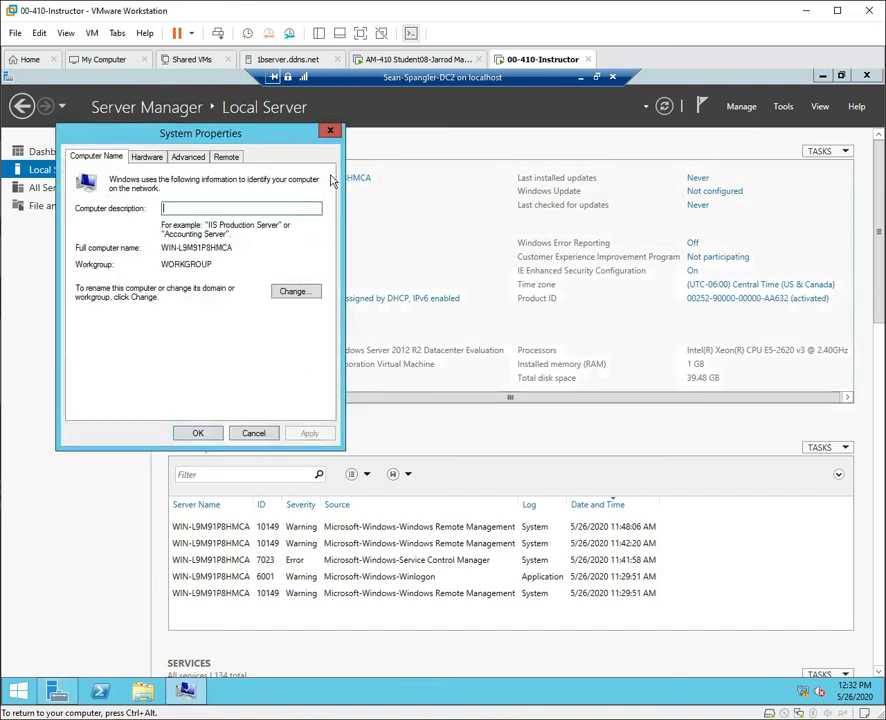
left_click(295, 292)
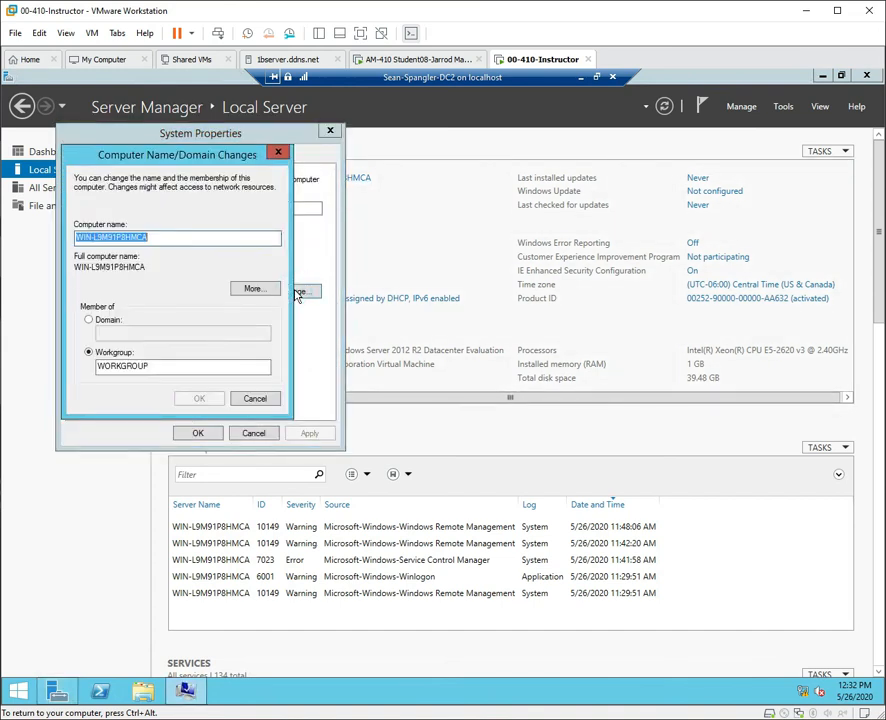
left_click_drag(172, 240, 4, 220)
type("DC")
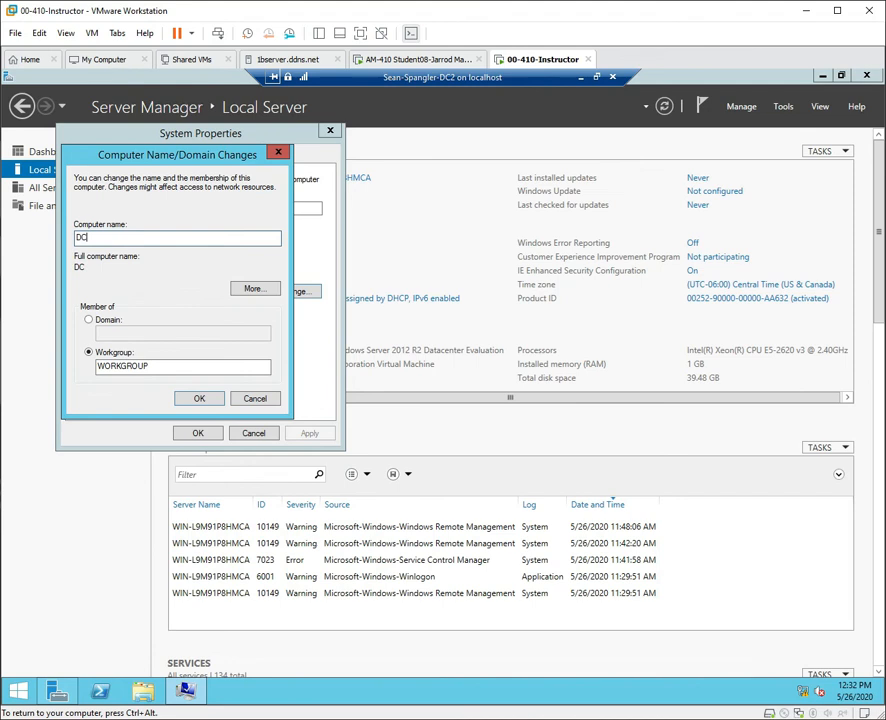
type("2")
left_click(215, 399)
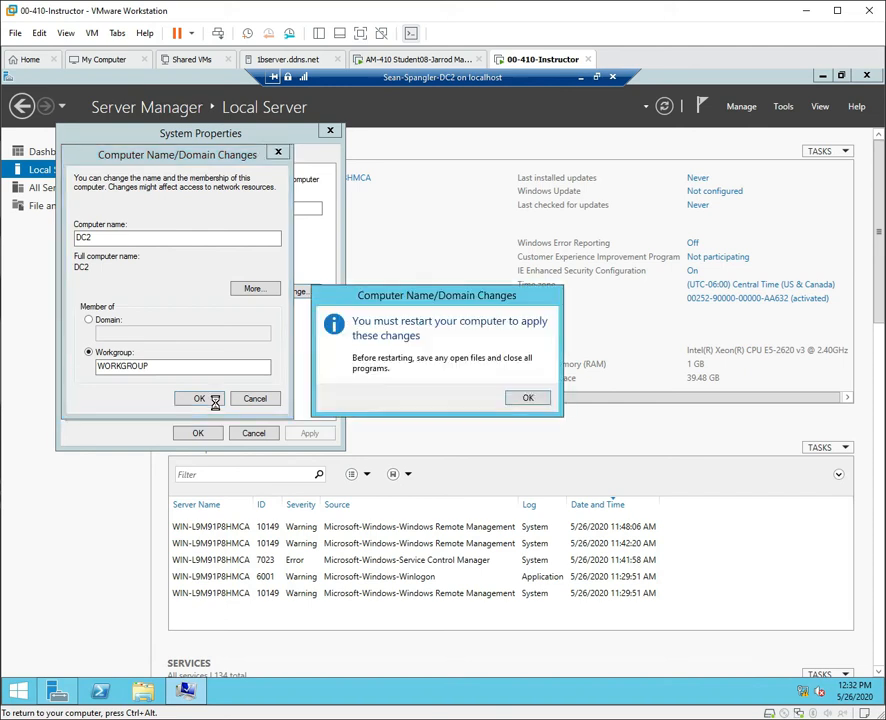
left_click(540, 400)
left_click(198, 433)
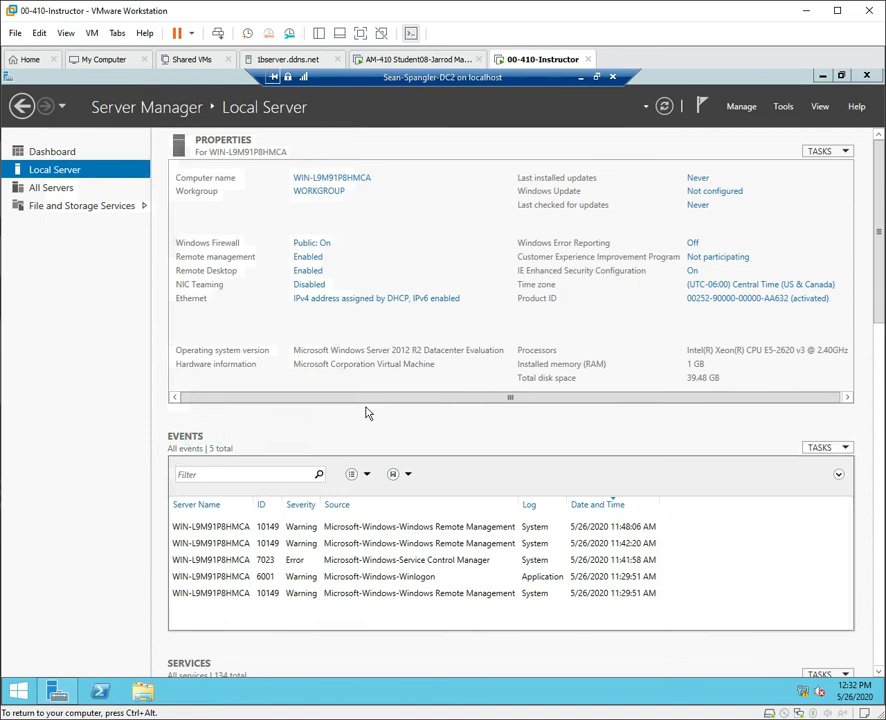
Choose Restart Later, then disable IPv6 in the Ethernet adapter's properties.
left_click(538, 393)
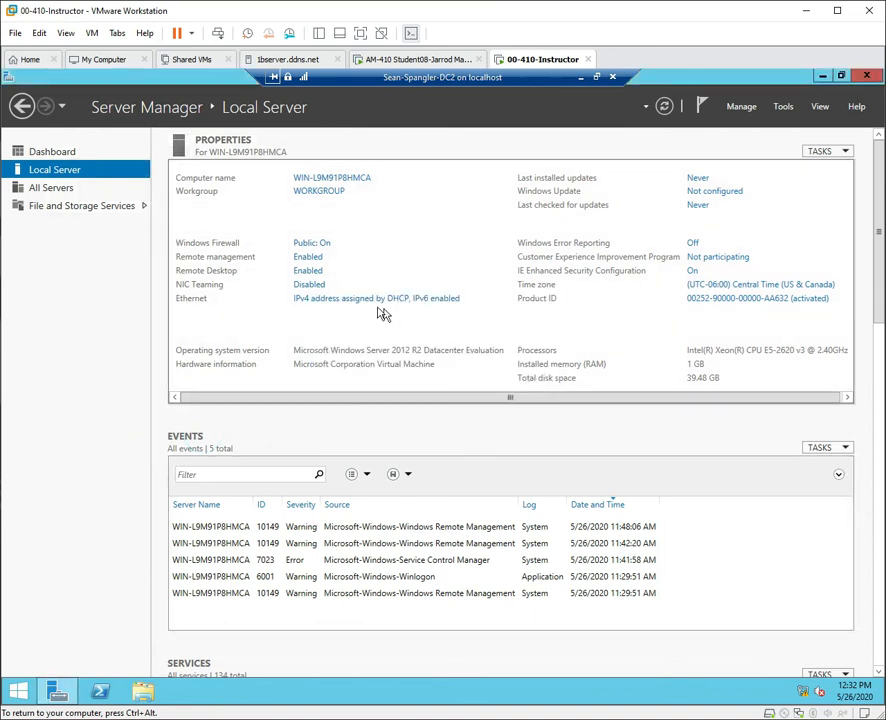
left_click(327, 306)
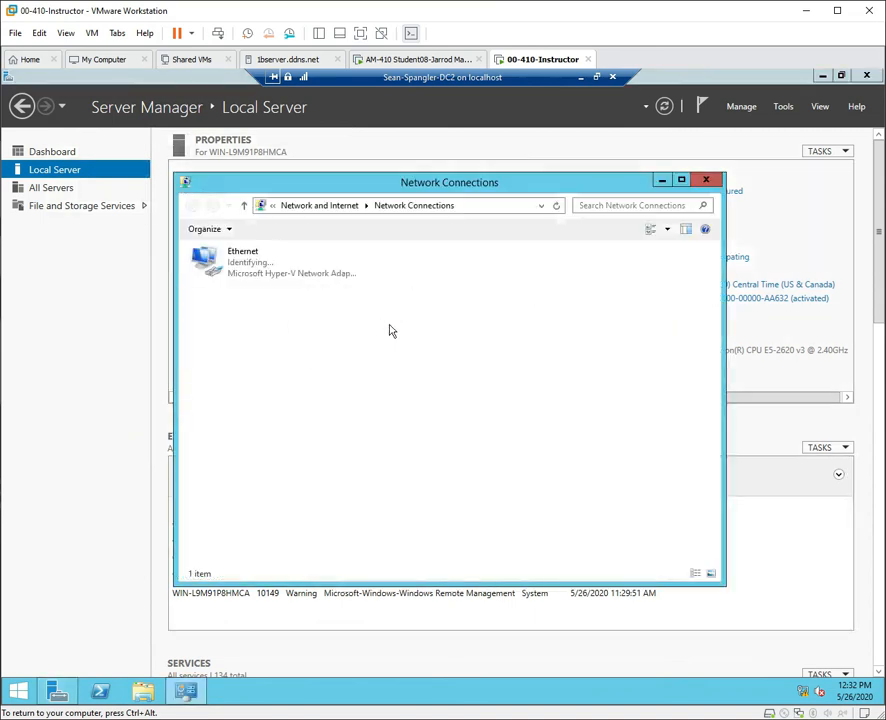
right_click(250, 265)
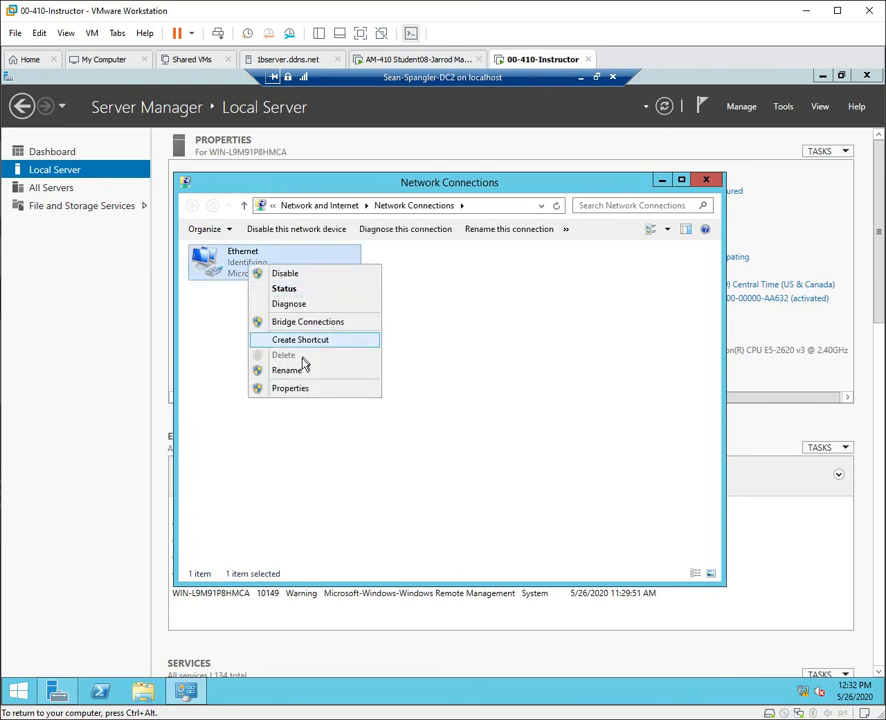
left_click(294, 390)
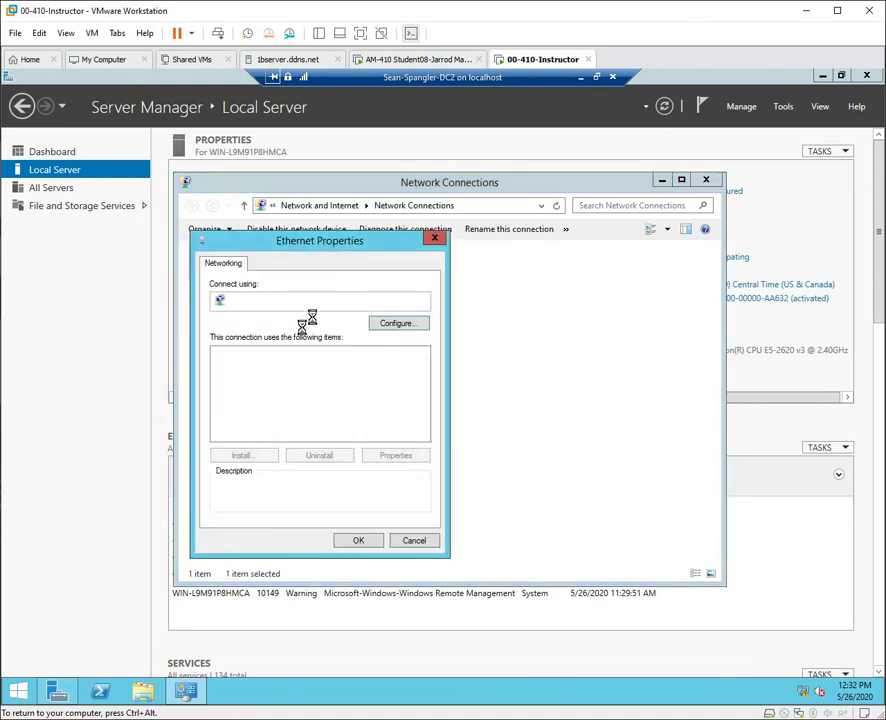
left_click(219, 424)
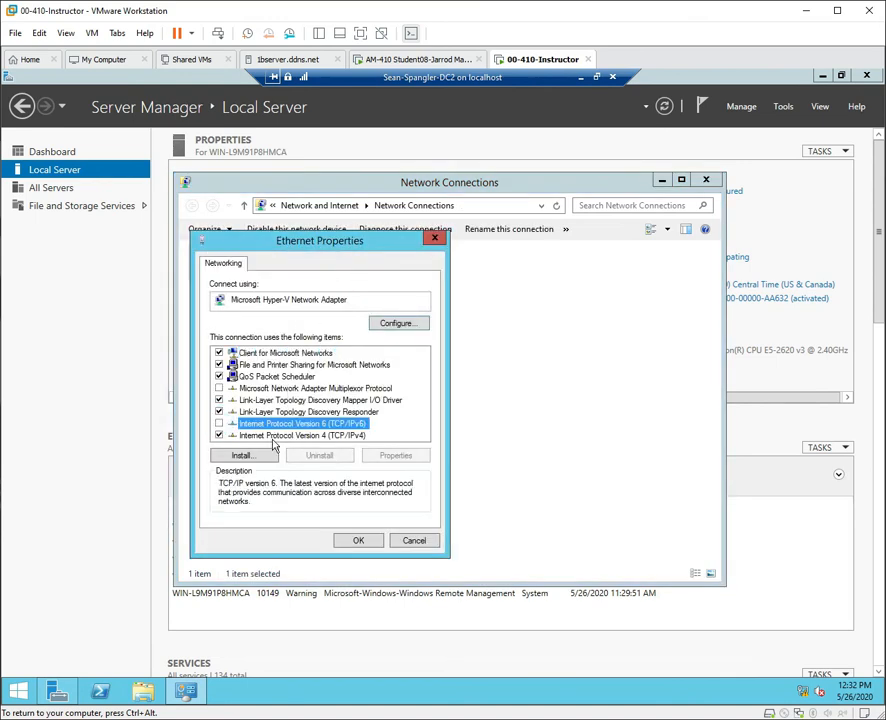
double_click(272, 438)
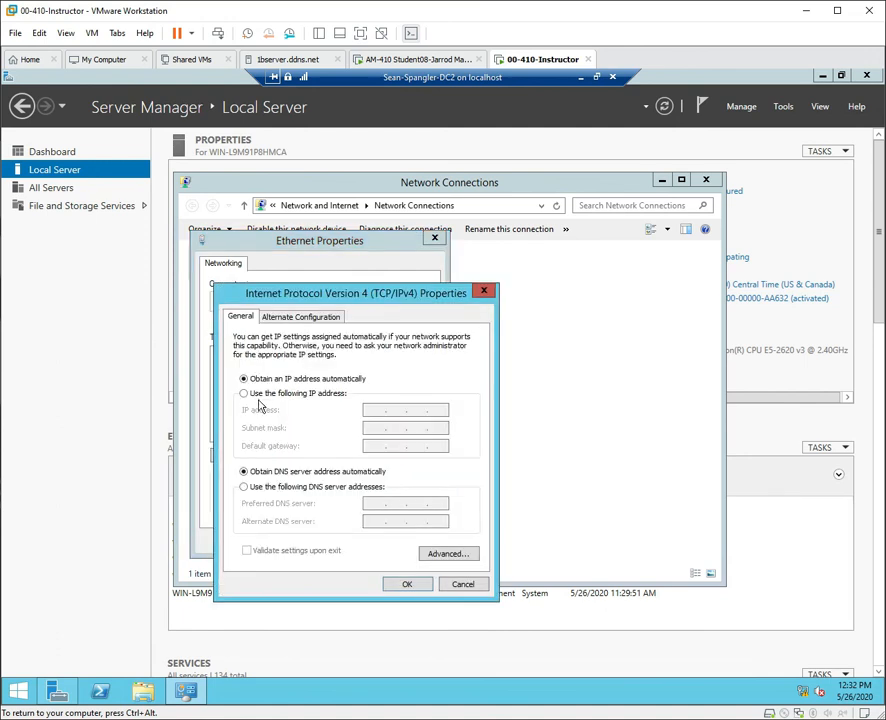
Give IPv4 static address 10.0.0.20, mask 255.0.0.0, and begin preferred DNS with 10.
left_click(243, 395)
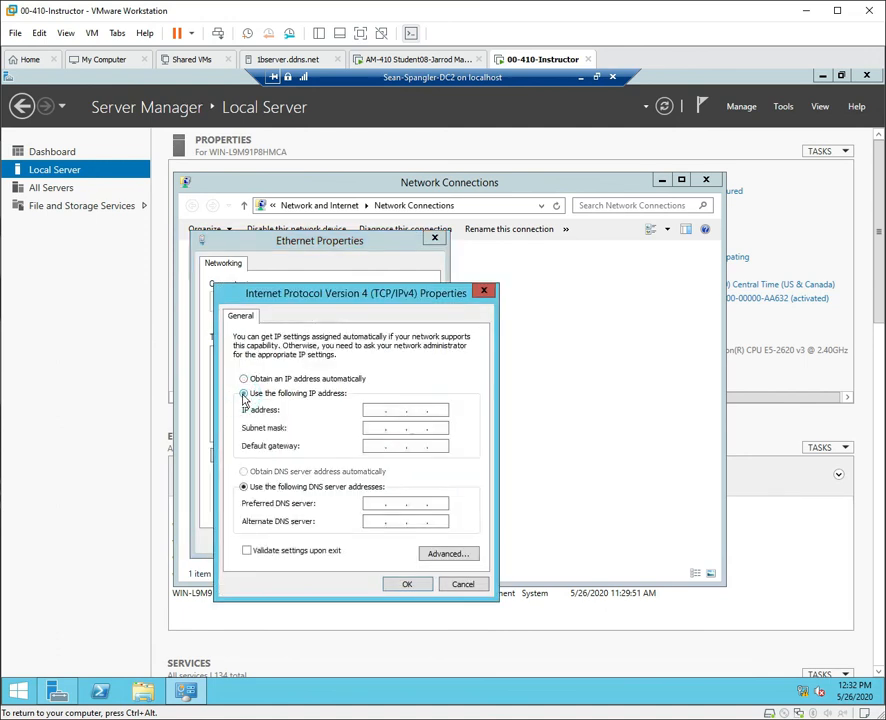
left_click(378, 409)
type("10 . 0 . 0 . 20")
left_click(380, 428)
left_click(378, 504)
type("10.0.0.10")
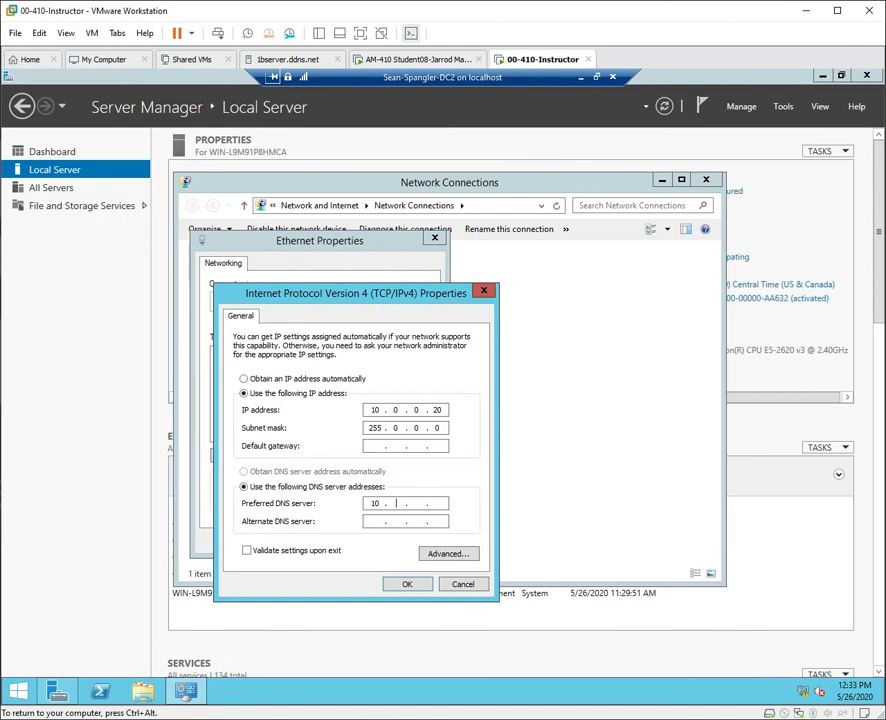
Complete preferred DNS 10.0.0.10, add alternate DNS 10.0.0.20, and save the adapter settings.
type("0")
type("0")
type("10")
left_click(370, 521)
type("10.0.0.20")
left_click(412, 587)
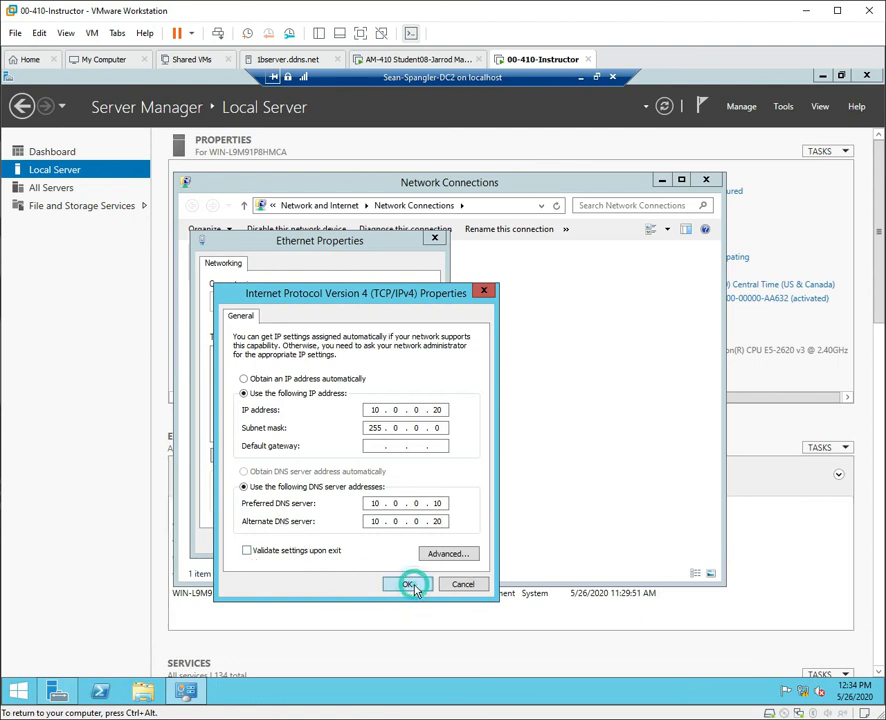
left_click(358, 541)
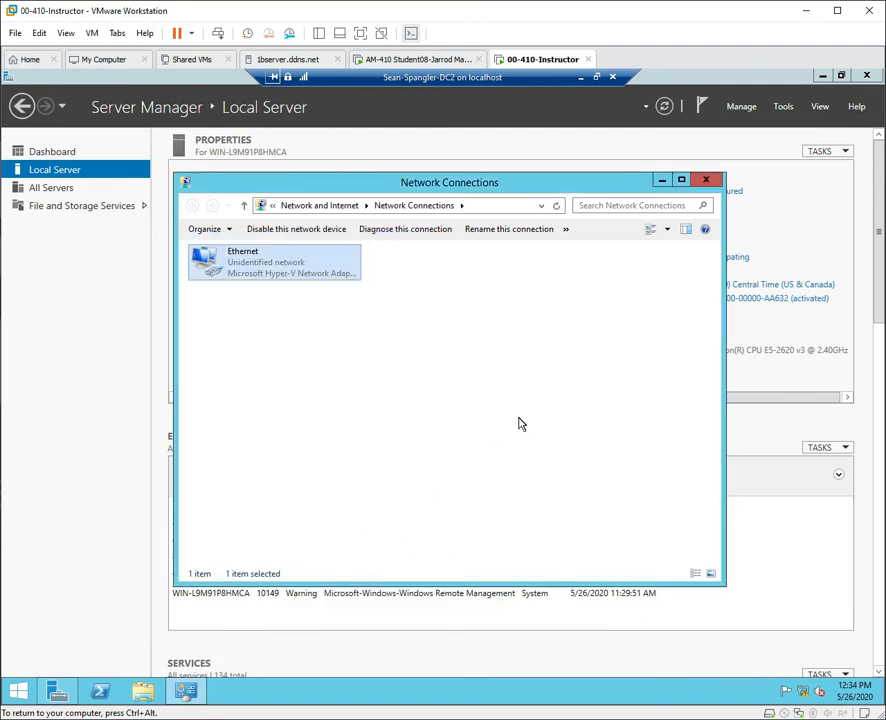
Close Network Connections and refresh Local Server so Ethernet reads 10.0.0.20.
left_click(706, 180)
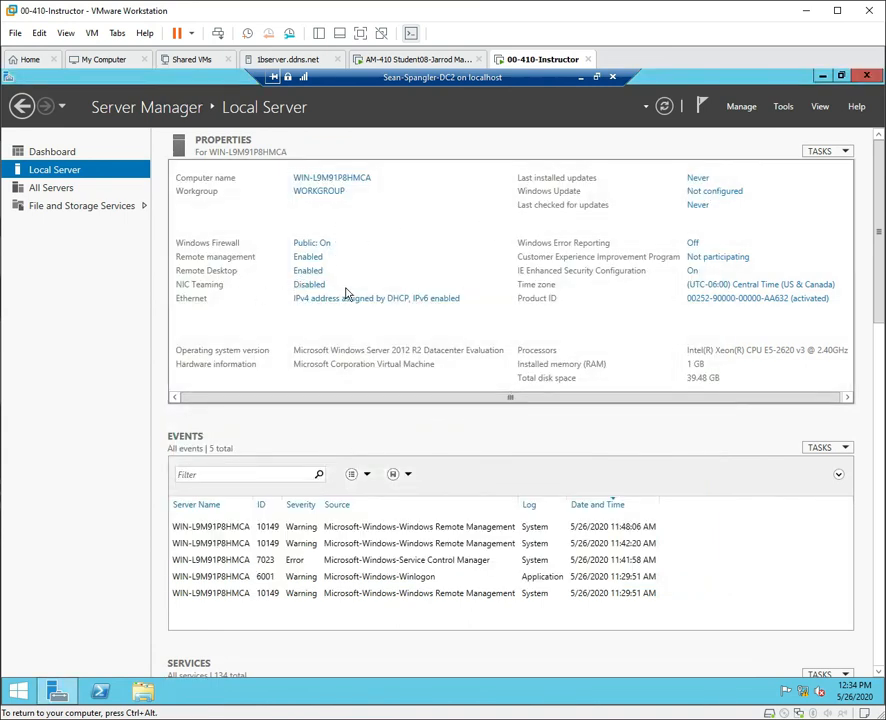
left_click(664, 106)
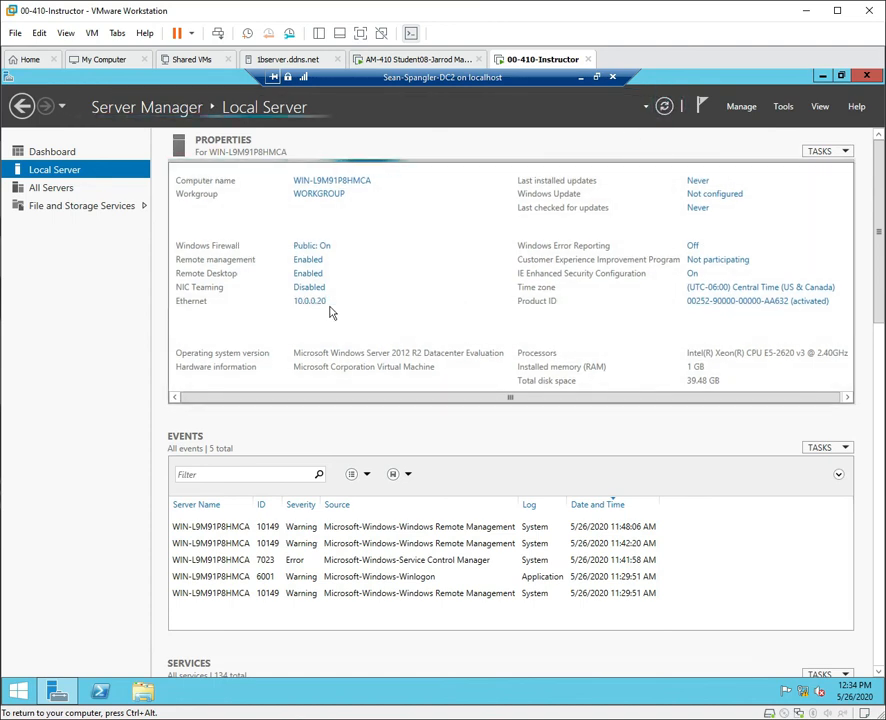
left_click(431, 399)
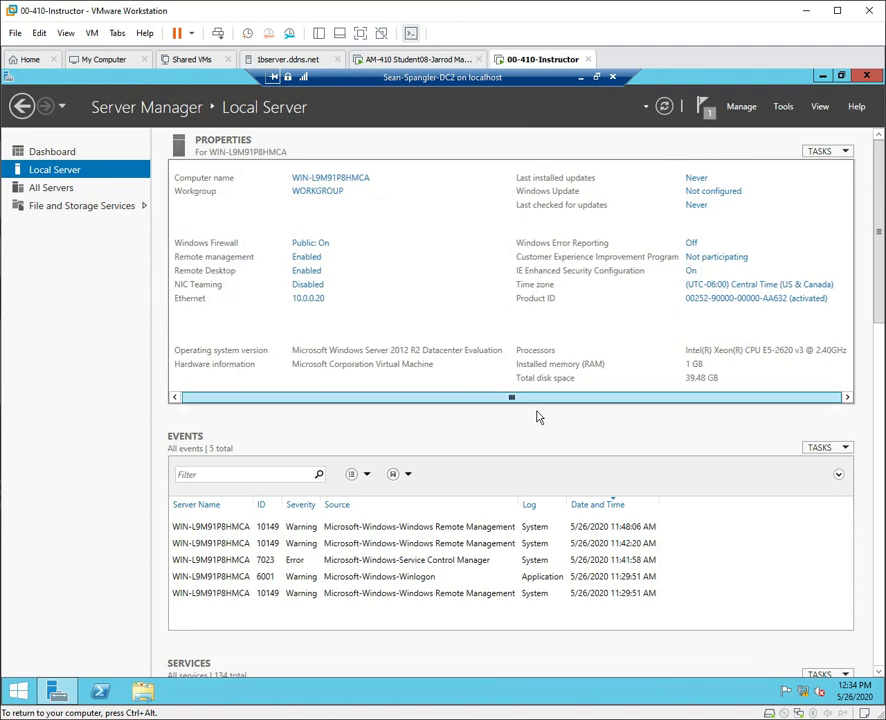
Set Windows Update to 'Never check for updates' and close the Windows Update window.
left_click(728, 196)
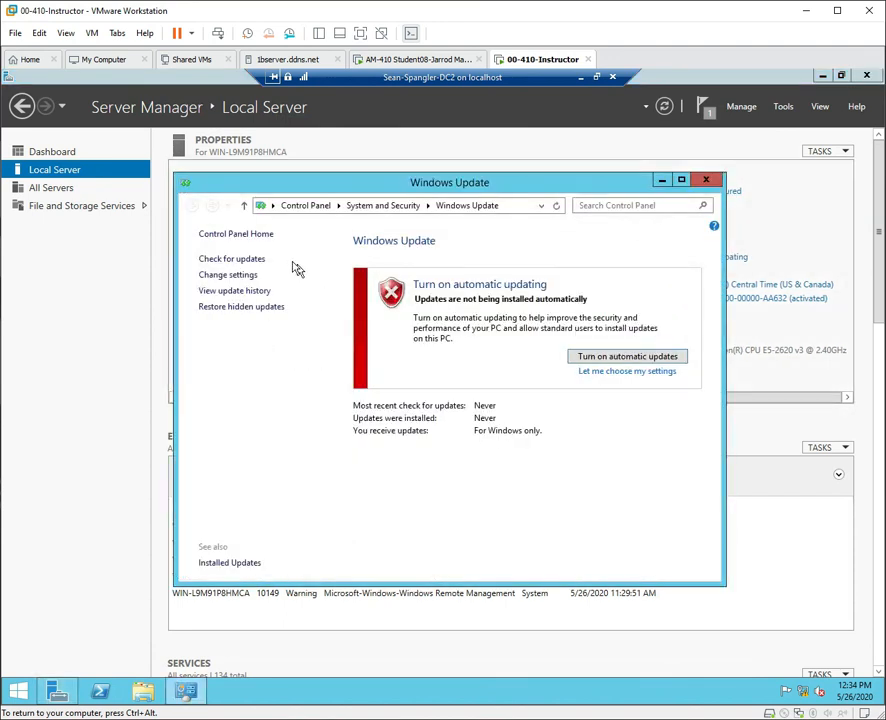
left_click(248, 278)
left_click(463, 320)
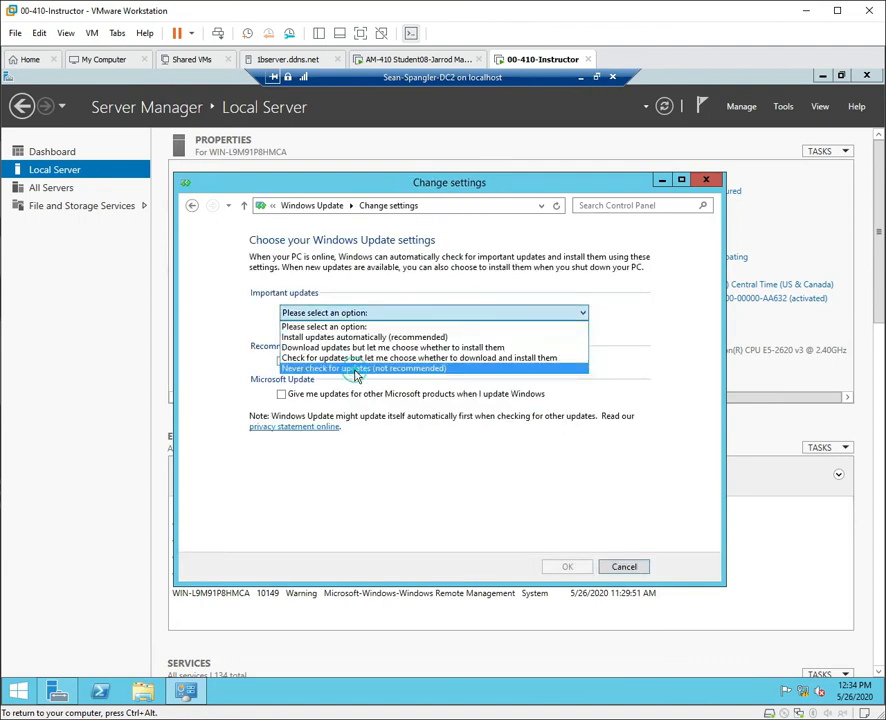
left_click(365, 368)
left_click(568, 567)
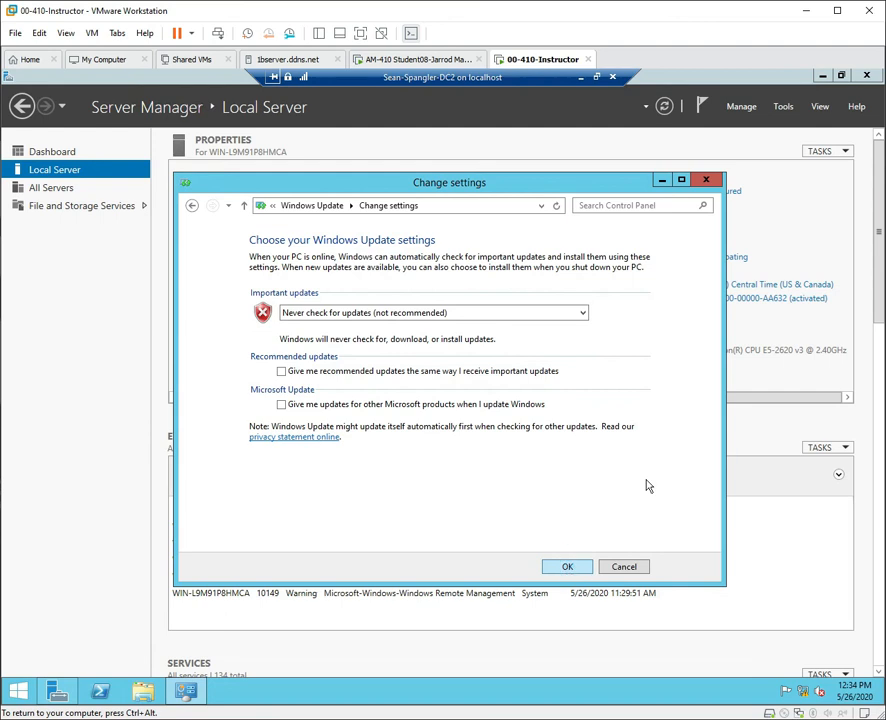
left_click(706, 179)
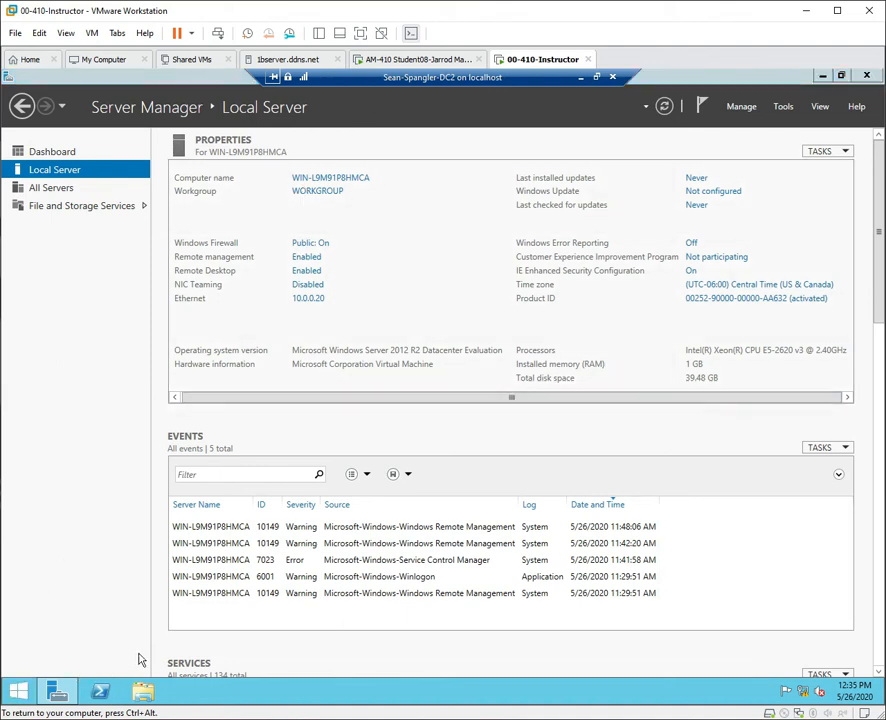
Restart the server from the Start quick menu, confirming with Continue.
right_click(22, 694)
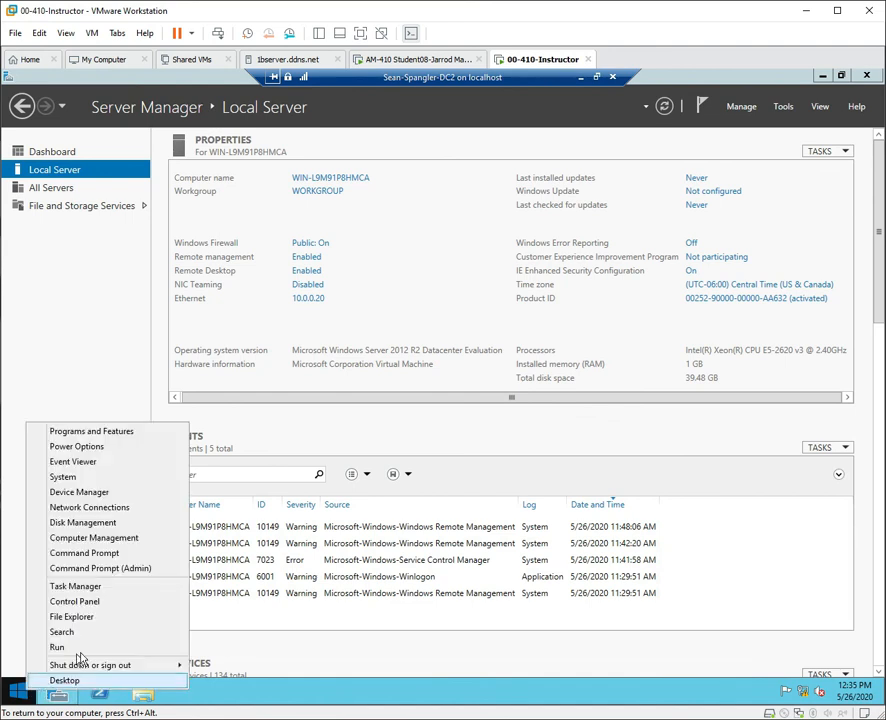
mouse_move(148, 670)
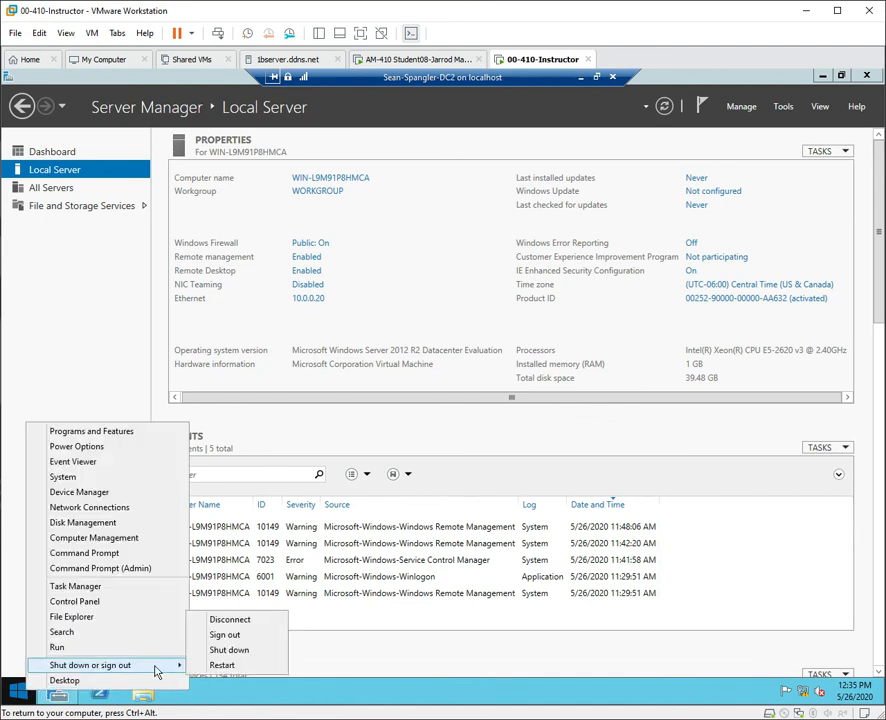
left_click(217, 665)
left_click(154, 459)
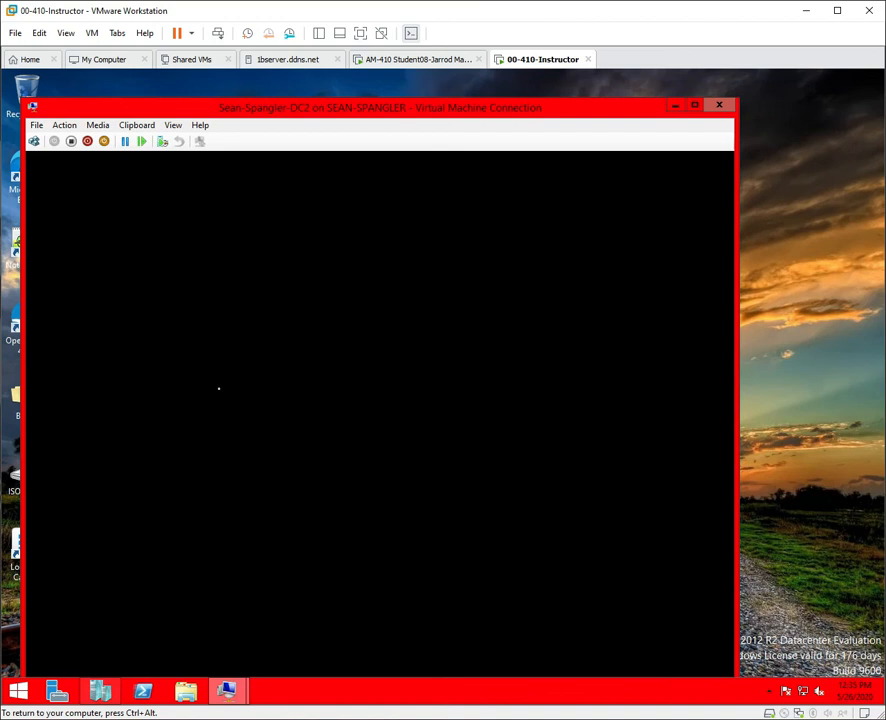
Sign back in as Administrator with the account password and switch the VM to full screen.
left_click(95, 118)
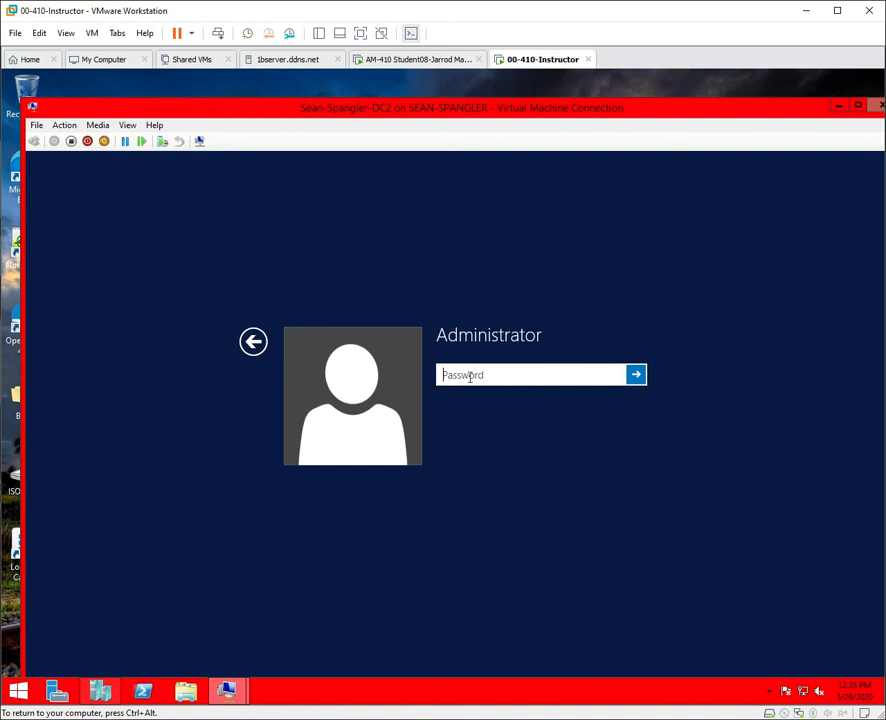
left_click(470, 377)
type("Pa$$w0rd")
key("Return")
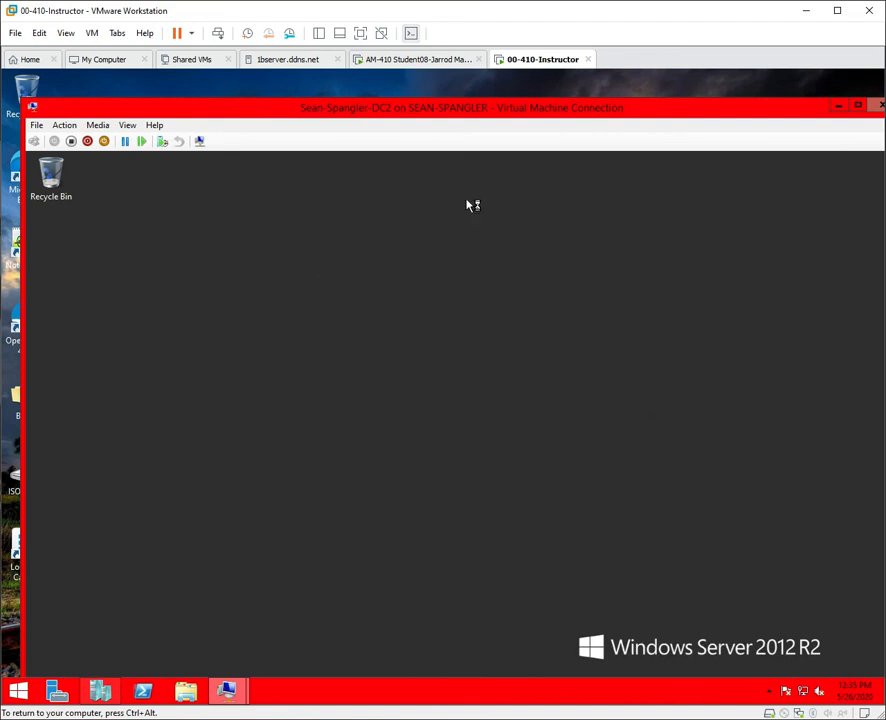
left_click(126, 125)
left_click(133, 142)
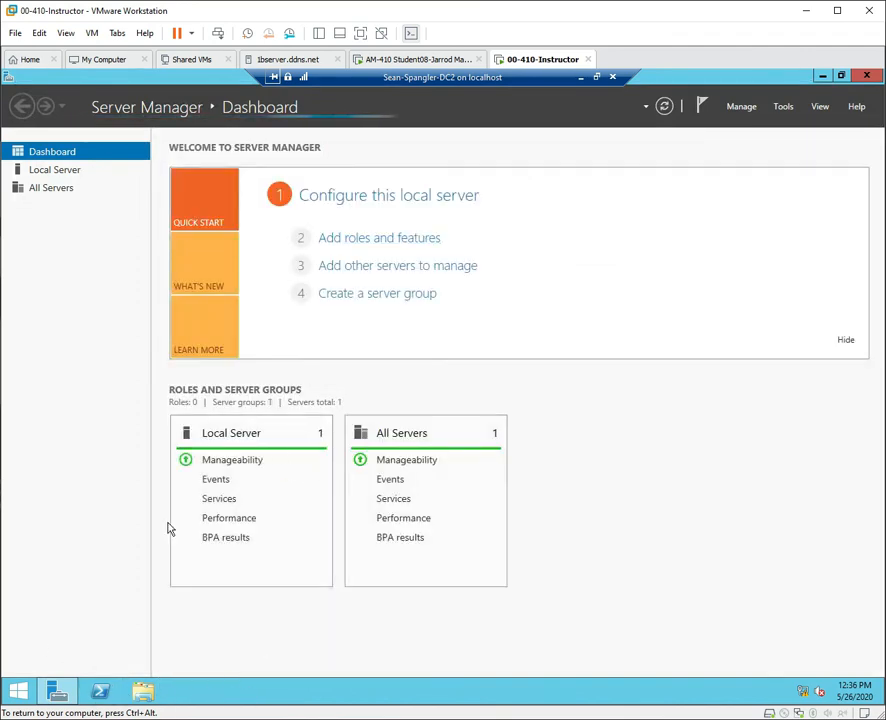
Restore Server Manager to a smaller window, minimize the session bar, and return to DC2.
left_click(839, 77)
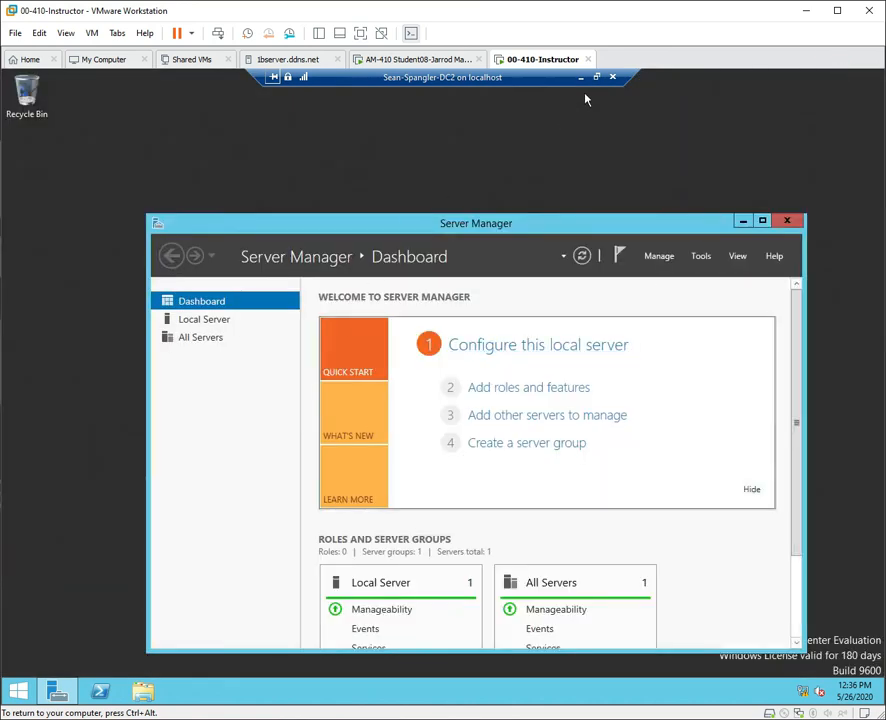
left_click(581, 77)
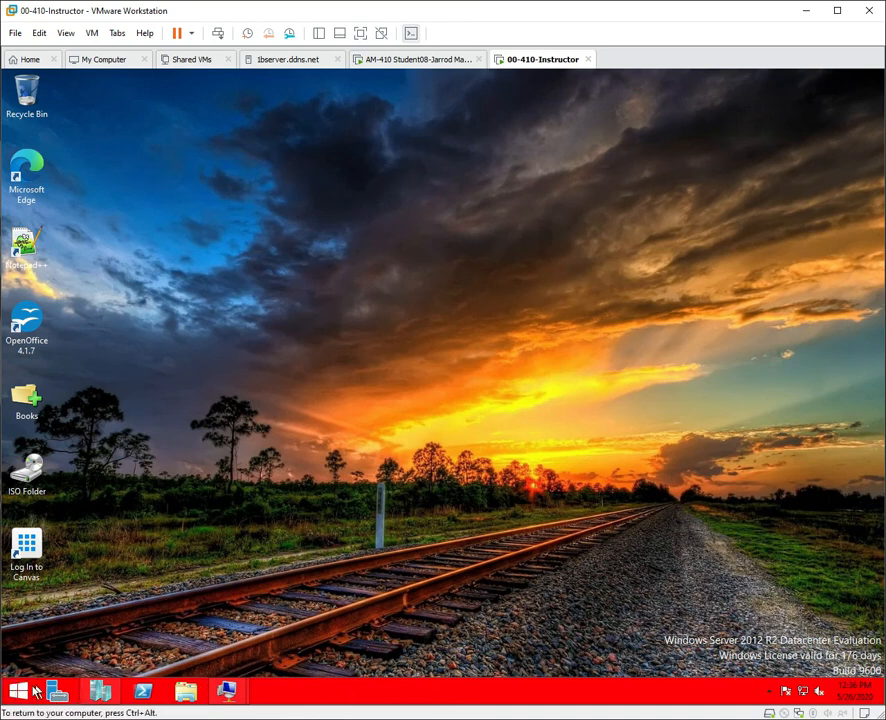
mouse_move(226, 690)
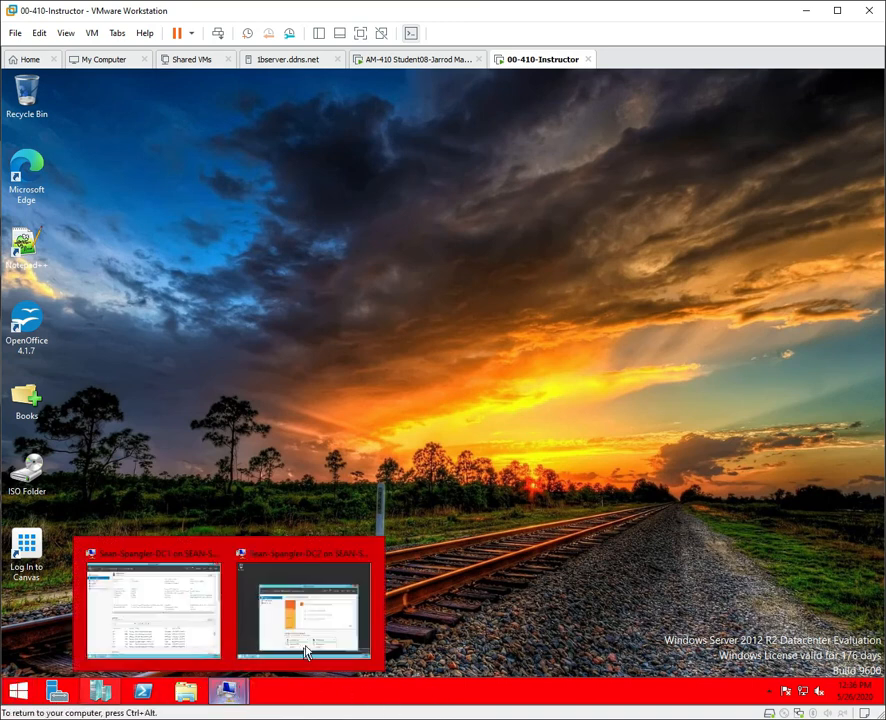
left_click(320, 607)
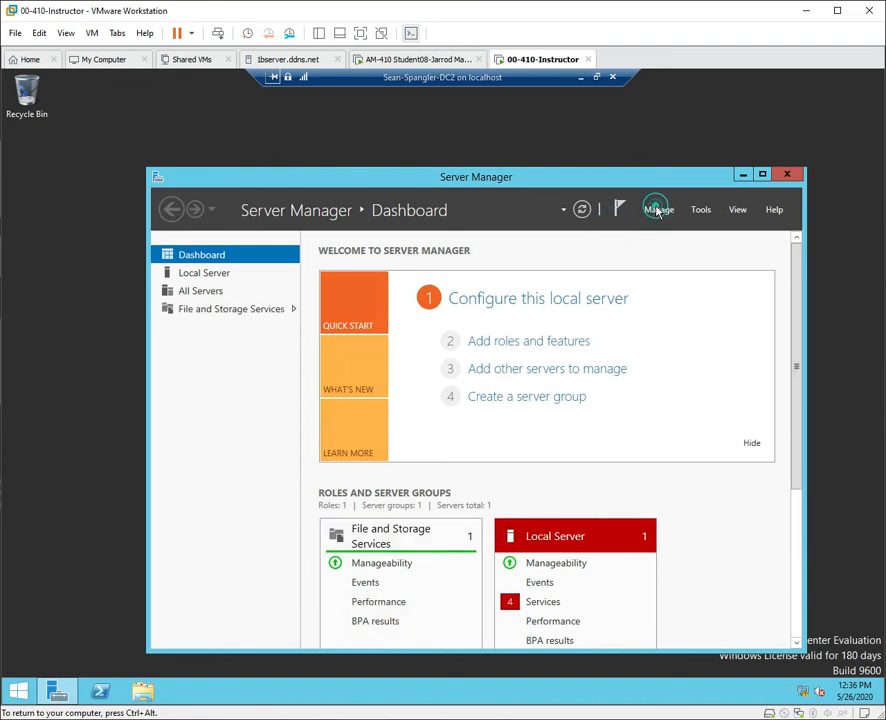
Launch Add Roles and Features as a role-based install on DC2, reaching Server Roles.
left_click(658, 209)
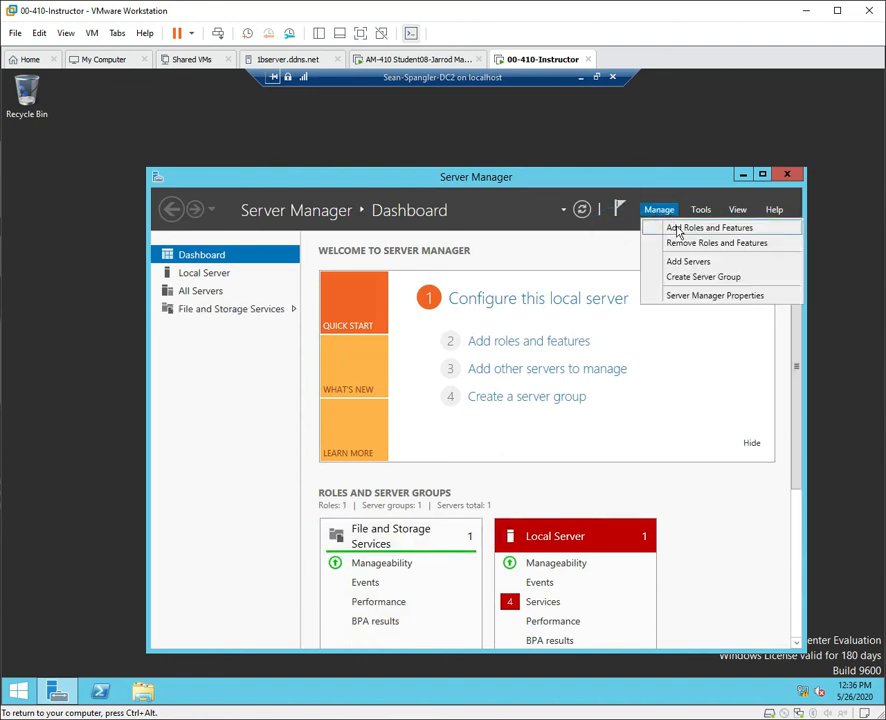
left_click(677, 229)
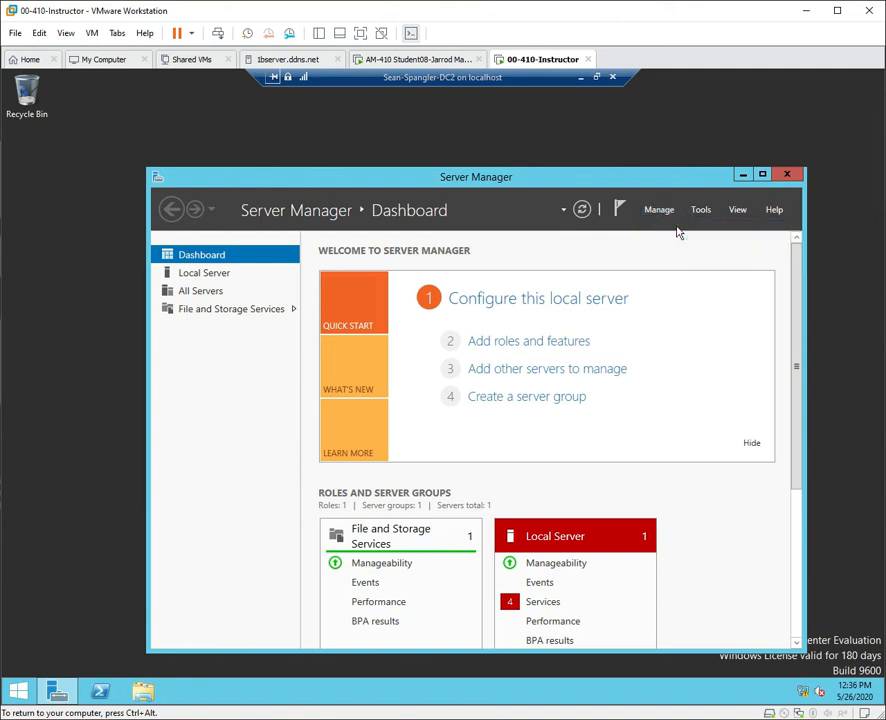
left_click(394, 457)
left_click(382, 460)
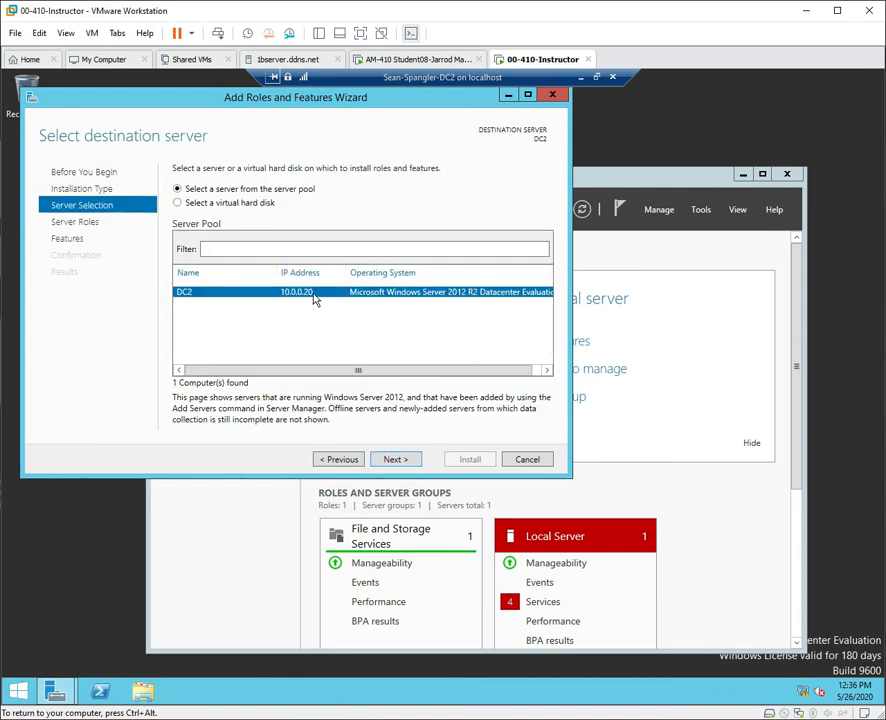
left_click(404, 460)
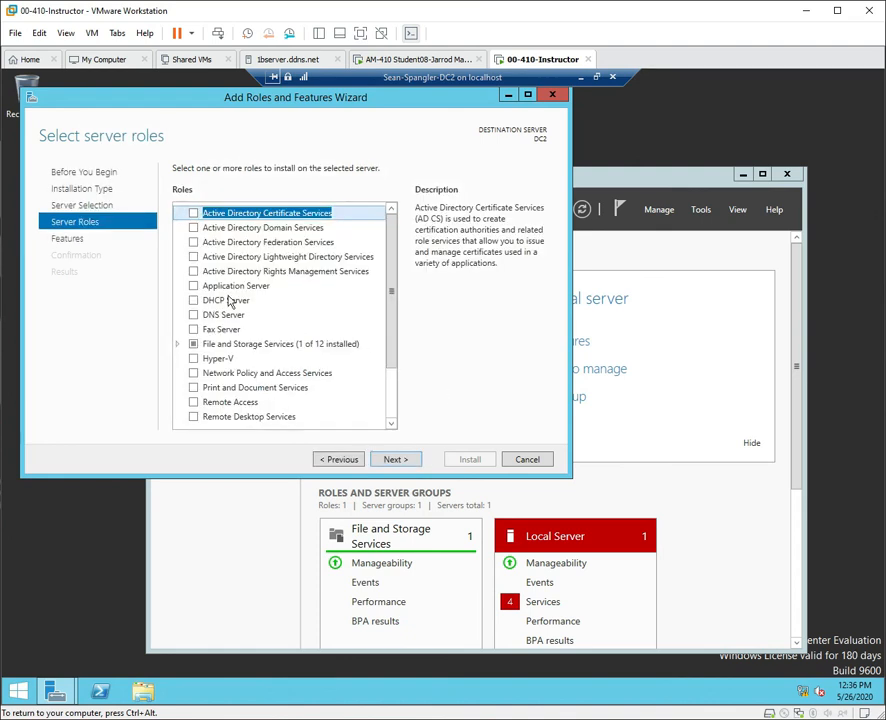
Select Active Directory Domain Services with its management features, allow automatic restart, and install.
left_click(193, 227)
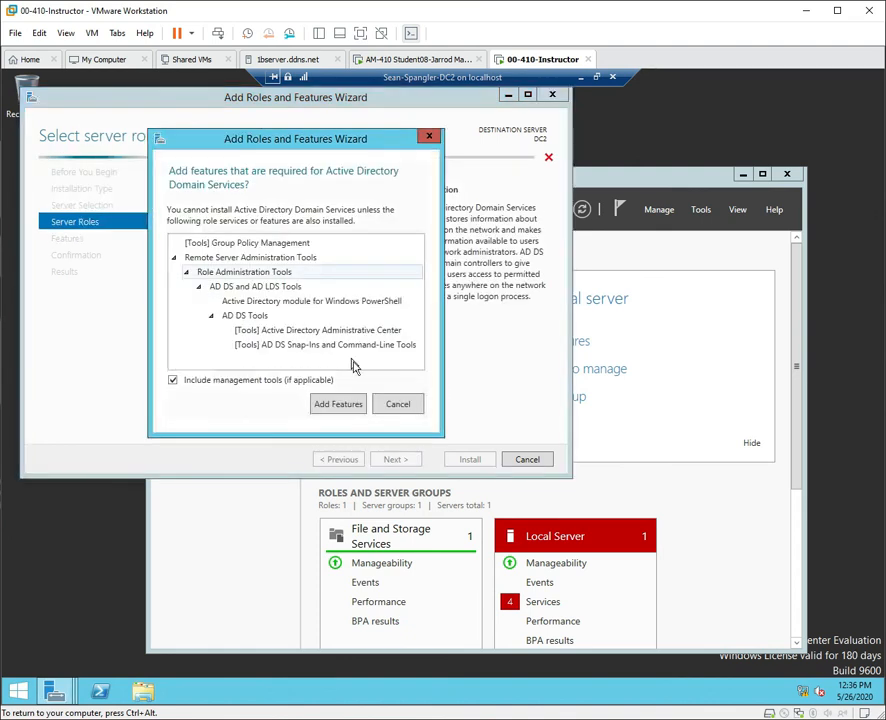
left_click(346, 404)
left_click(394, 459)
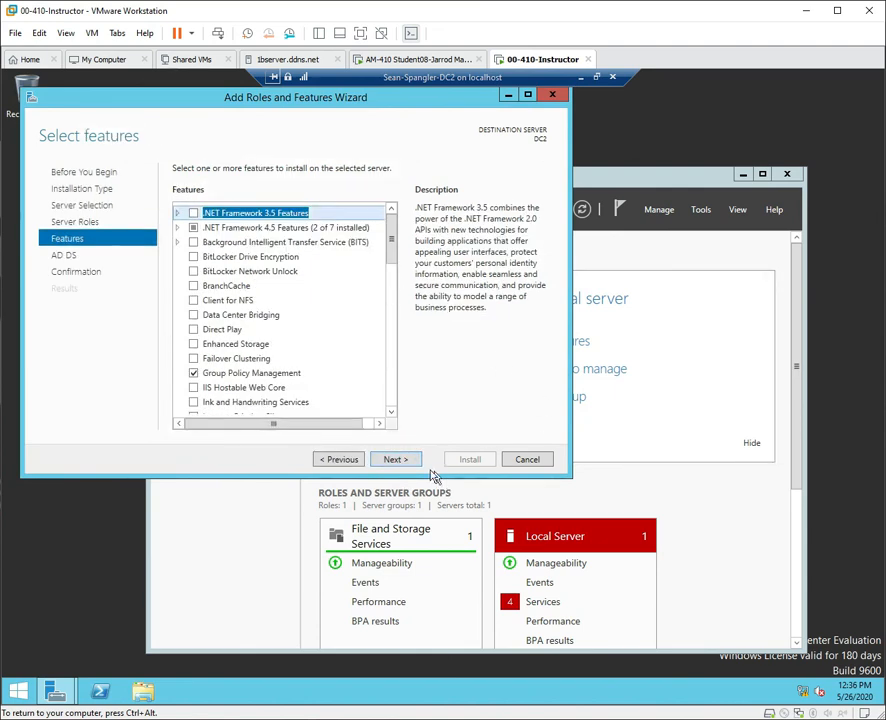
left_click(398, 459)
left_click(398, 459)
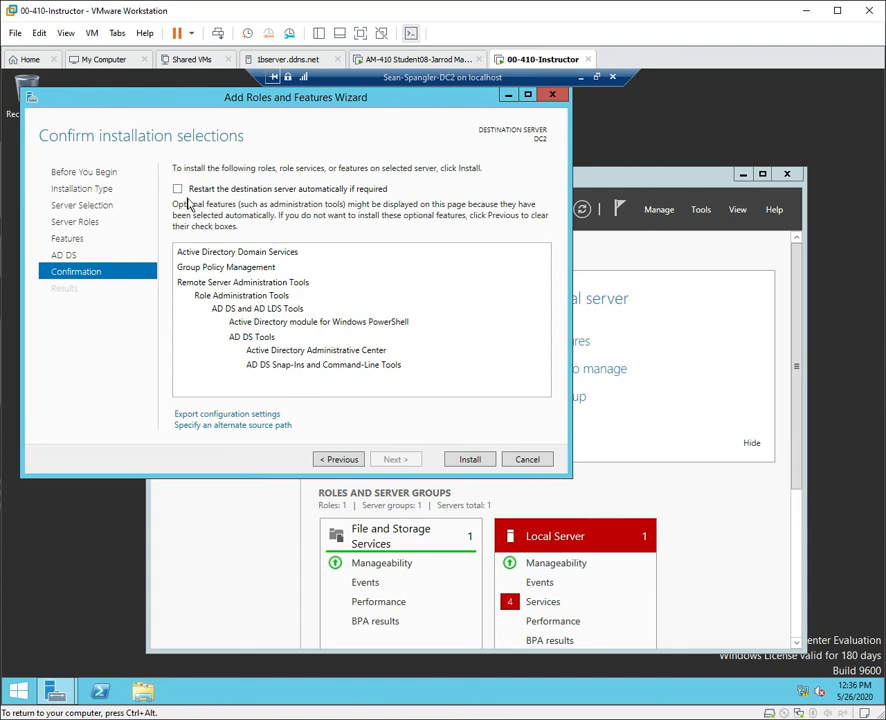
left_click(178, 189)
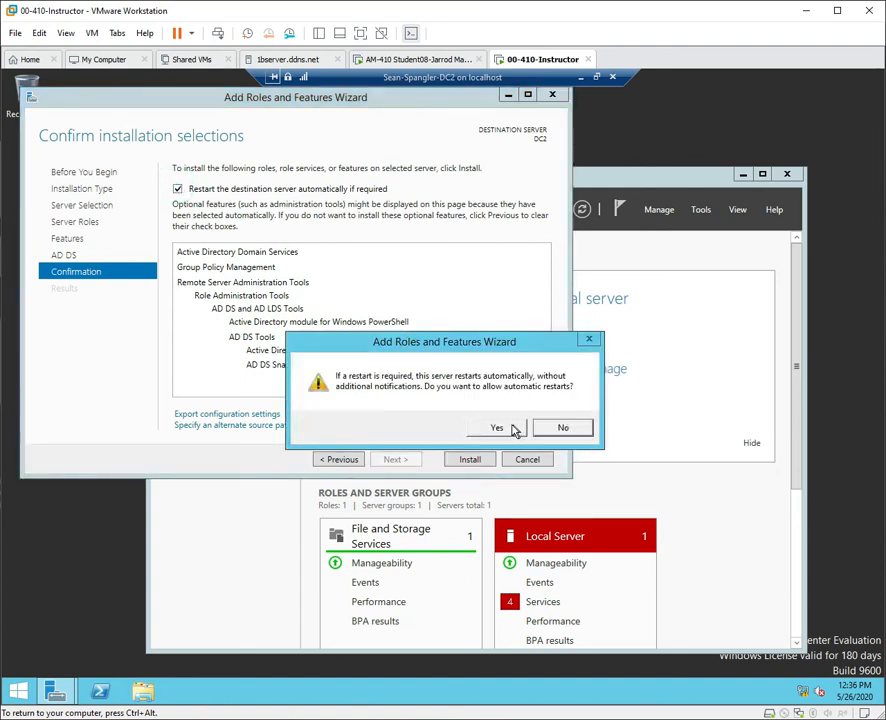
left_click(514, 430)
left_click(467, 462)
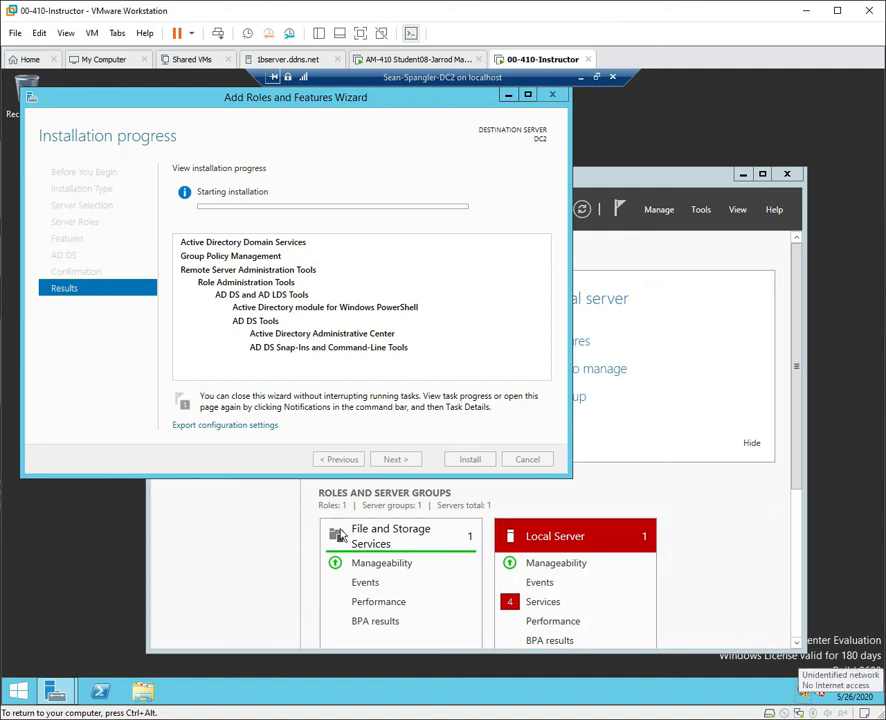
left_click(101, 700)
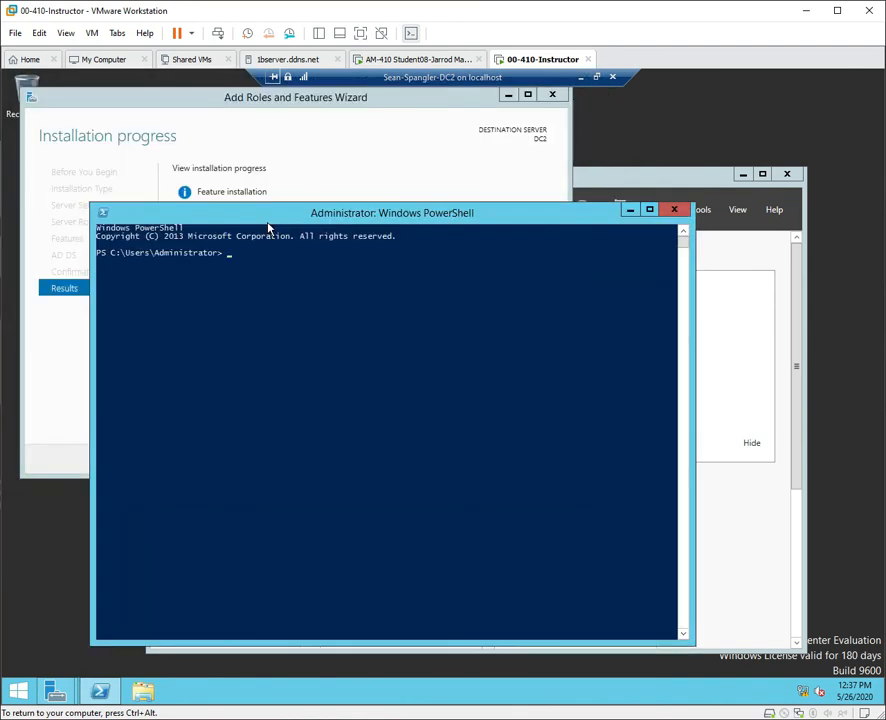
type("ping dc1")
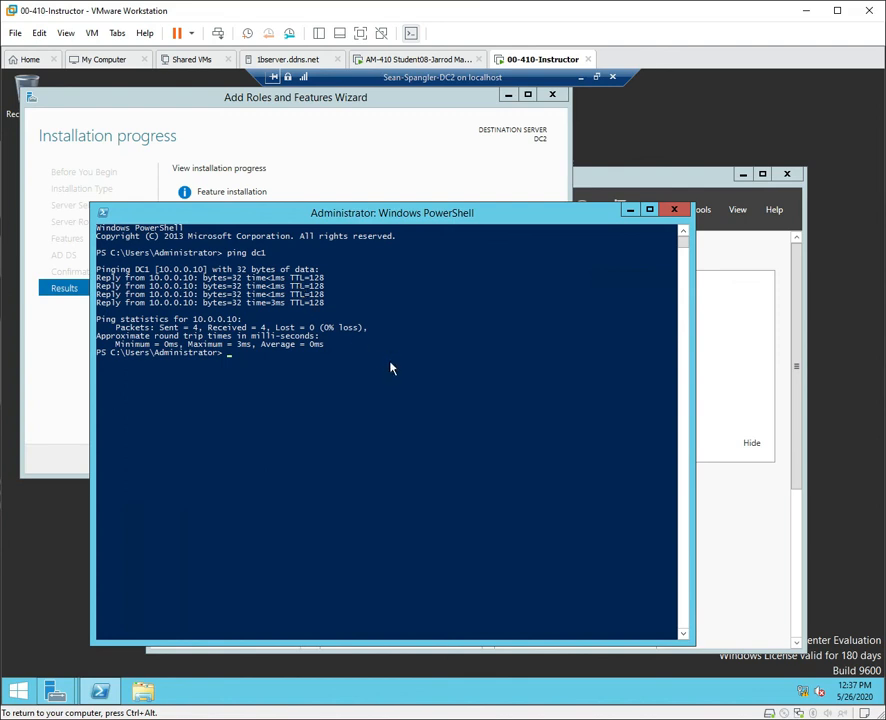
key("Up")
key("BackSpace")
key("BackSpace")
key("BackSpace")
type("10.0.0.10")
key("Return")
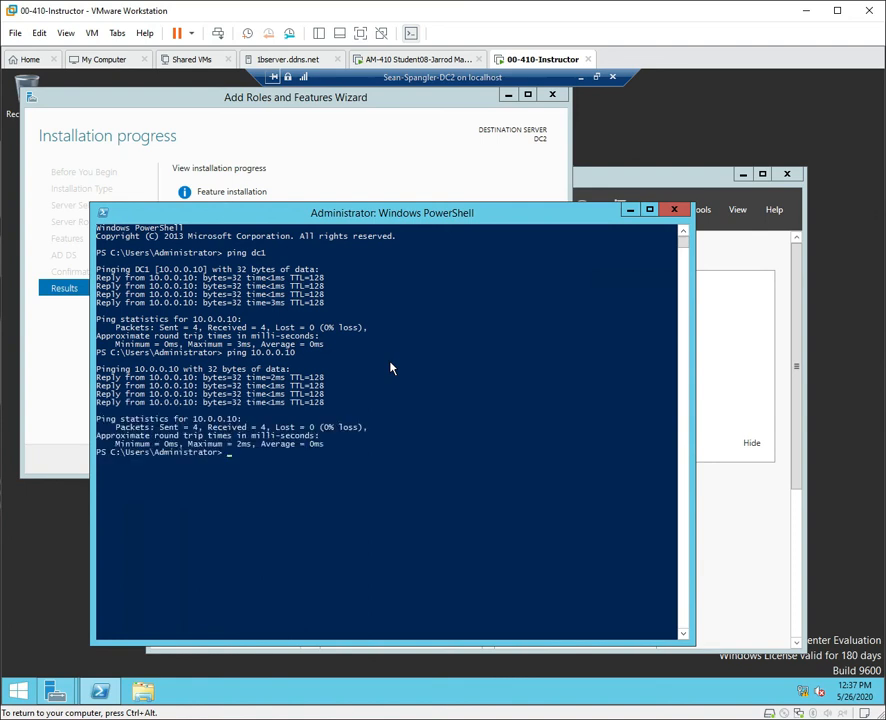
left_click(678, 211)
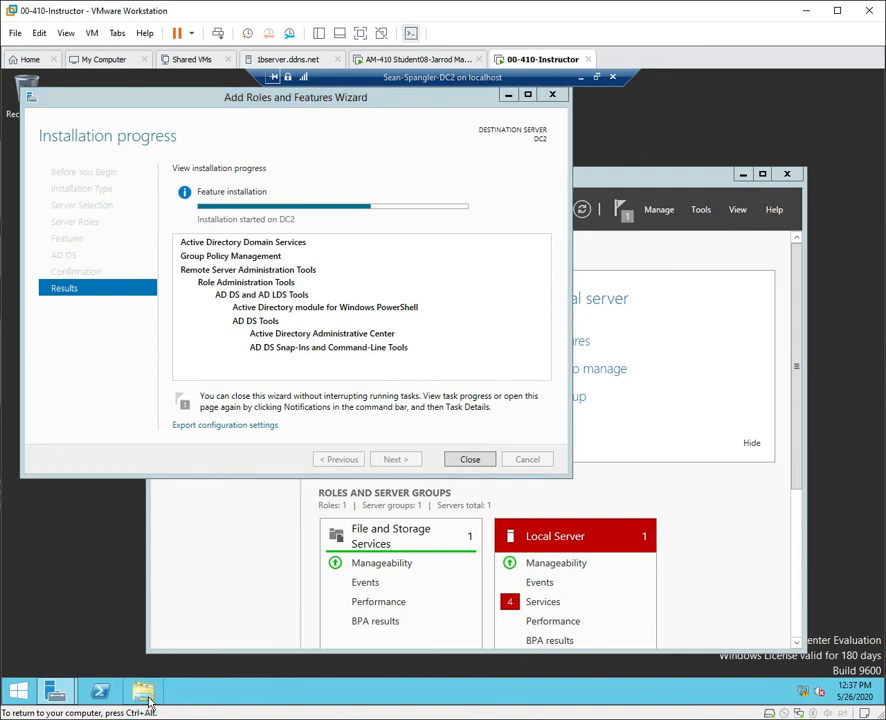
left_click(146, 697)
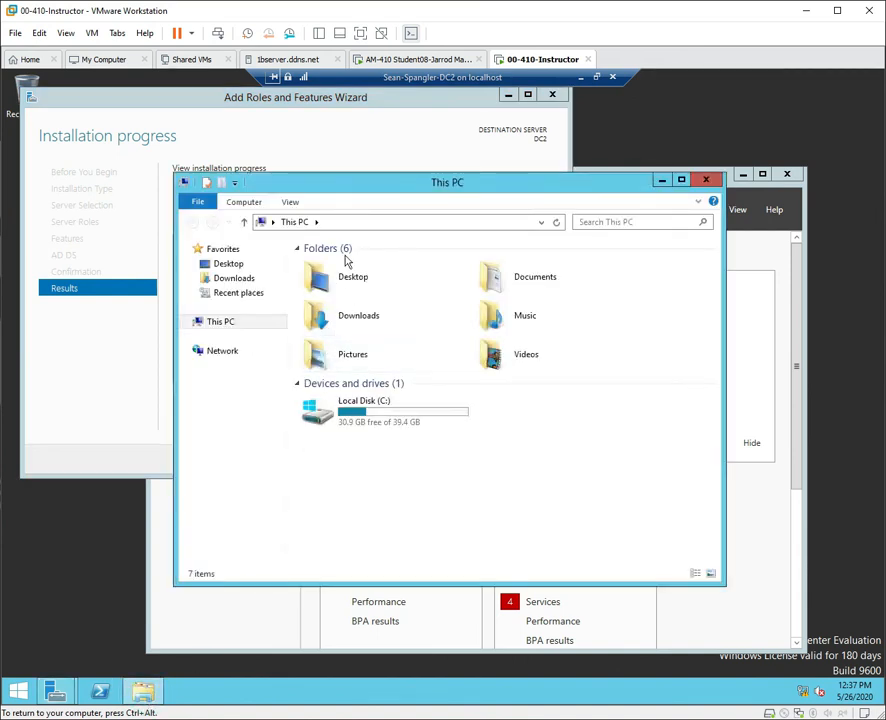
left_click(327, 222)
type("\\\\")
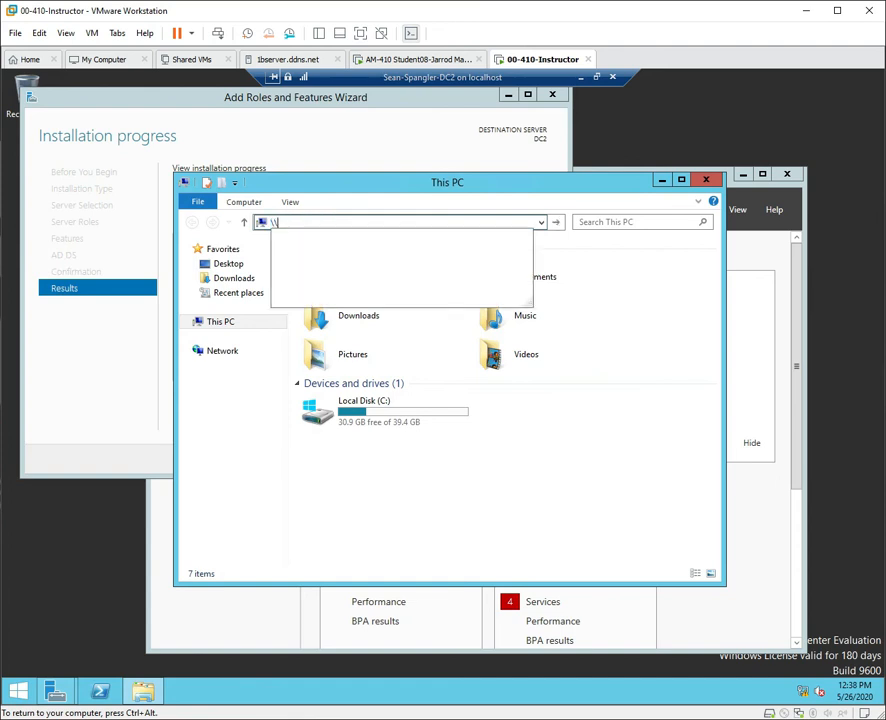
type("dc1")
key("Return")
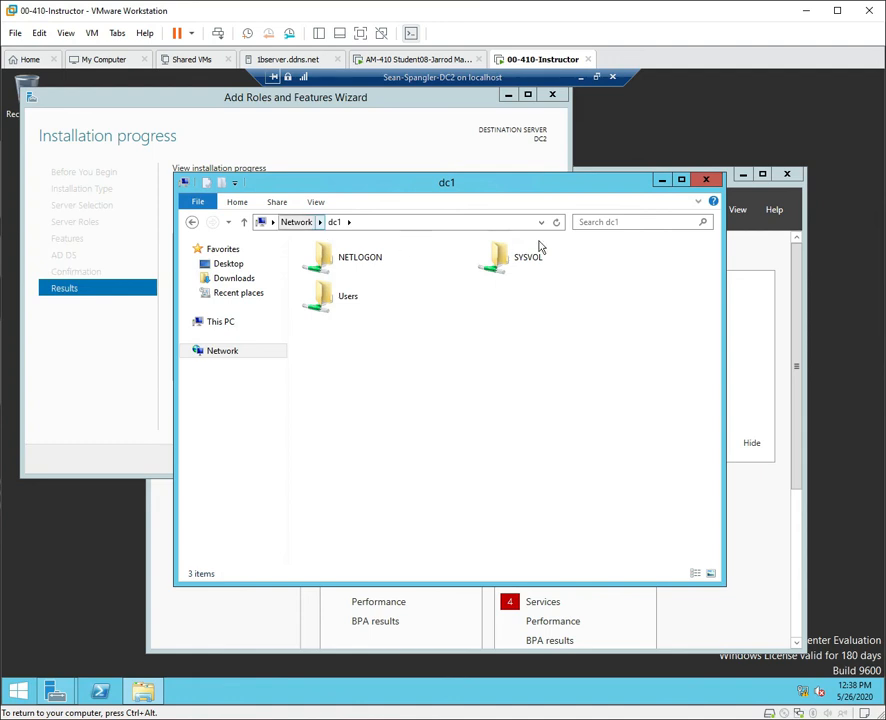
left_click(706, 182)
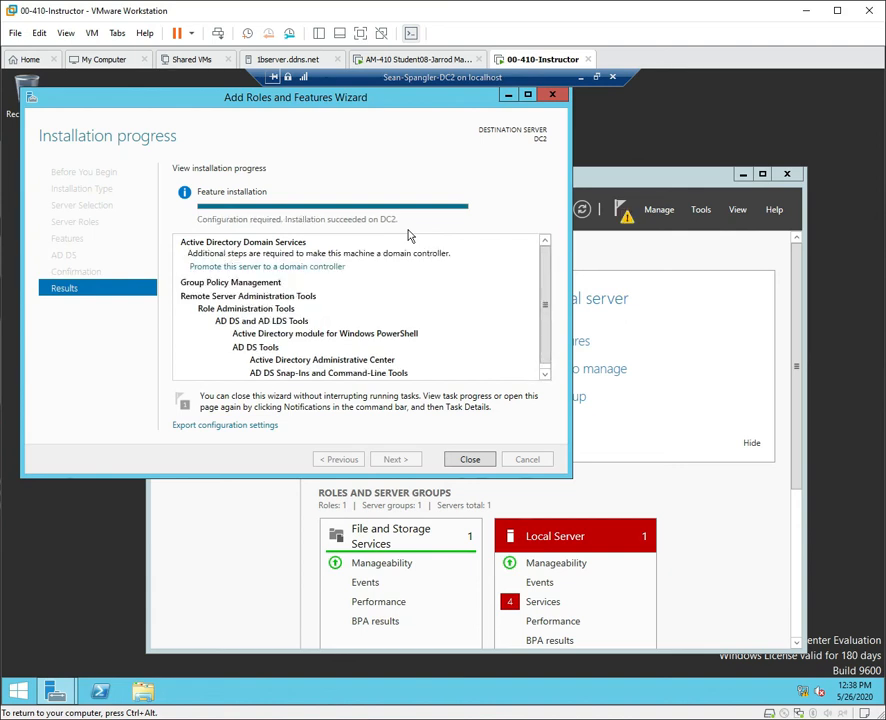
key("super")
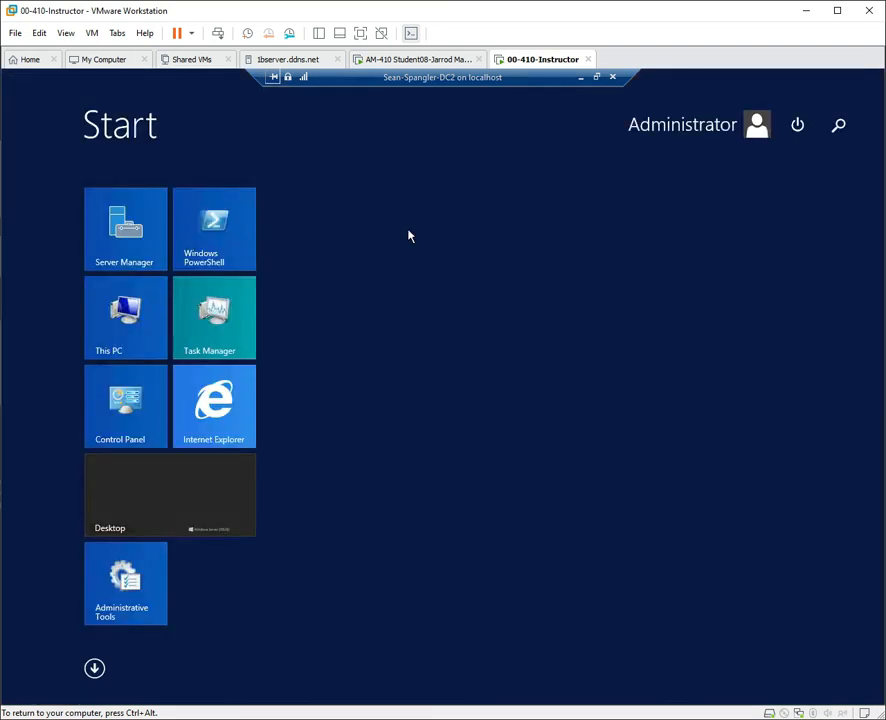
type("\\\\dc1")
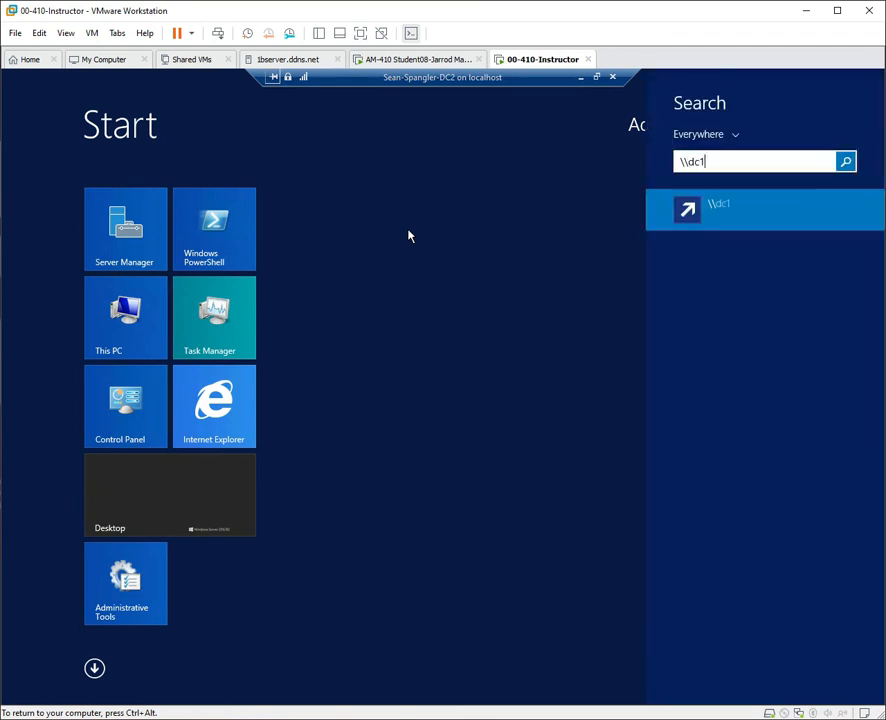
key("Return")
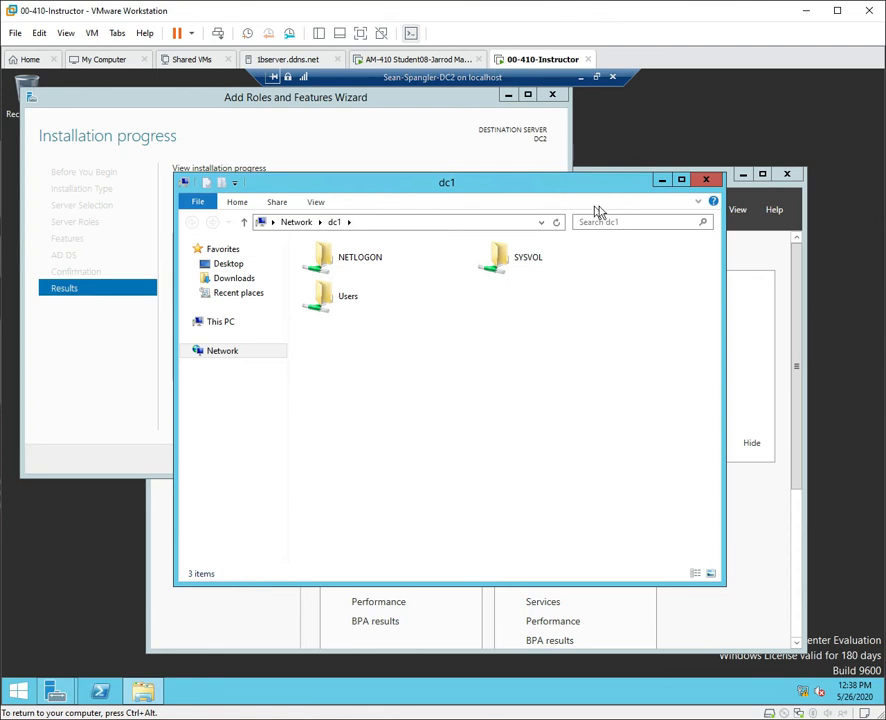
left_click(712, 181)
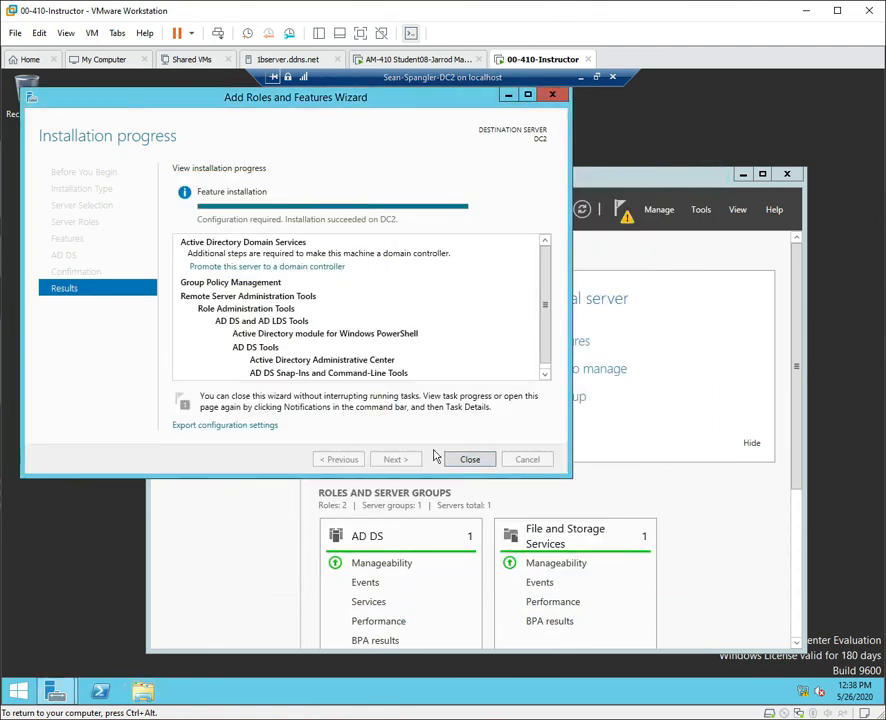
Start promoting DC2 to a domain controller, entering existing domain contoso.com.
left_click(478, 462)
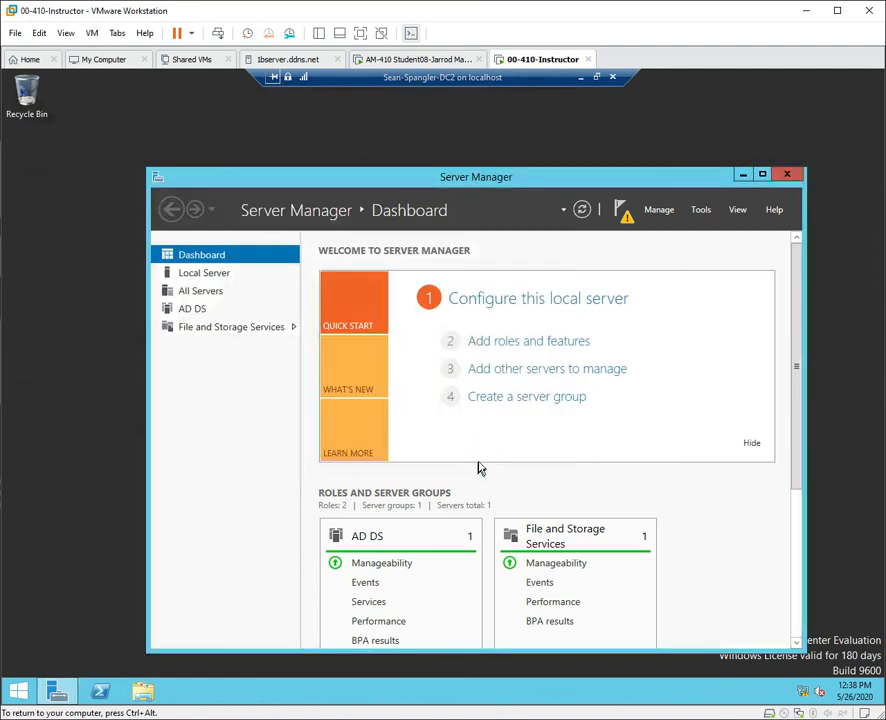
left_click(623, 209)
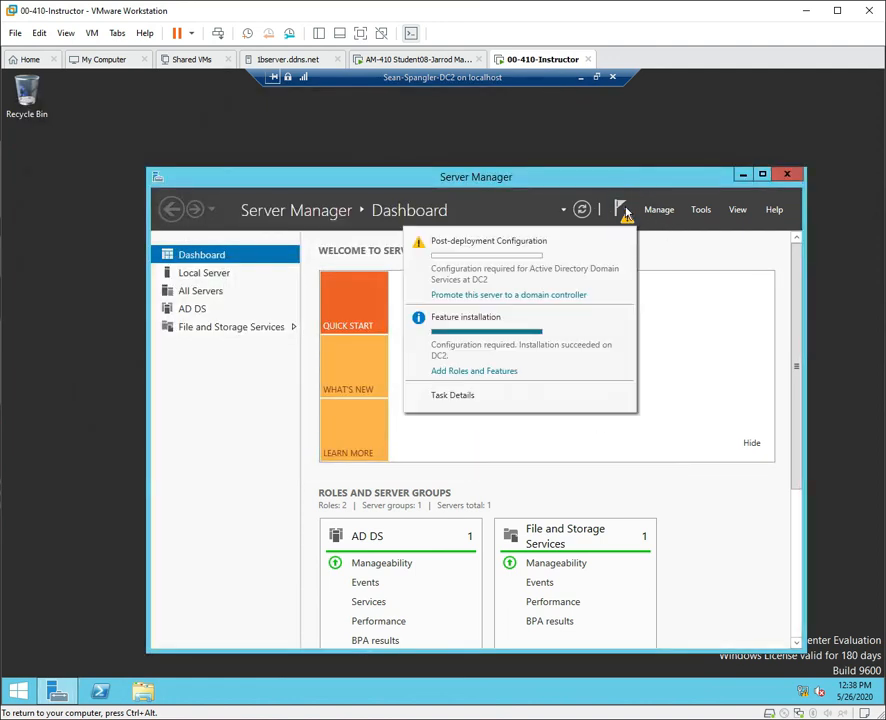
left_click(496, 296)
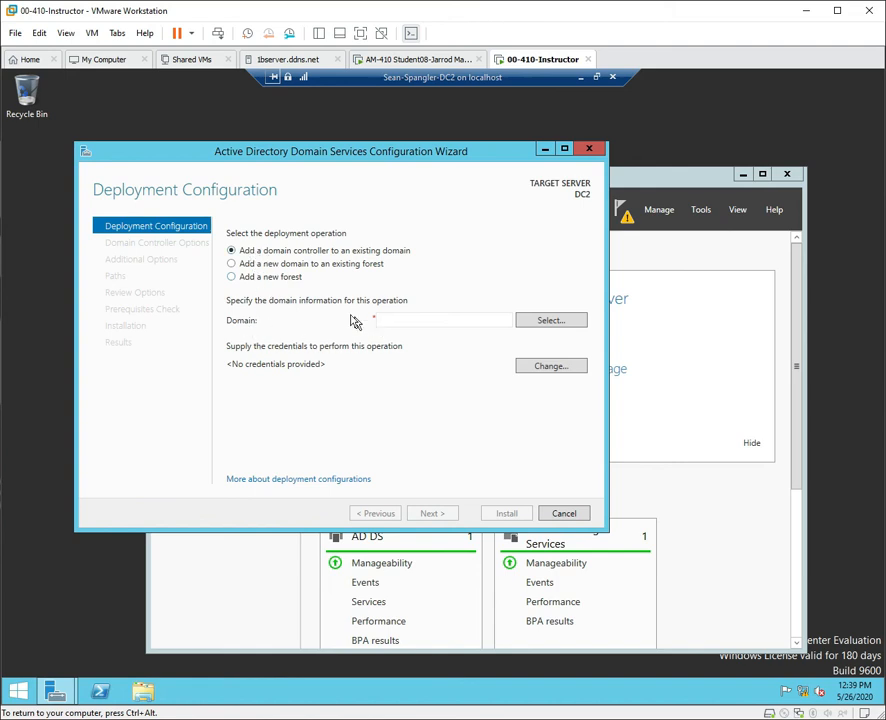
left_click(432, 324)
type("contoso.com")
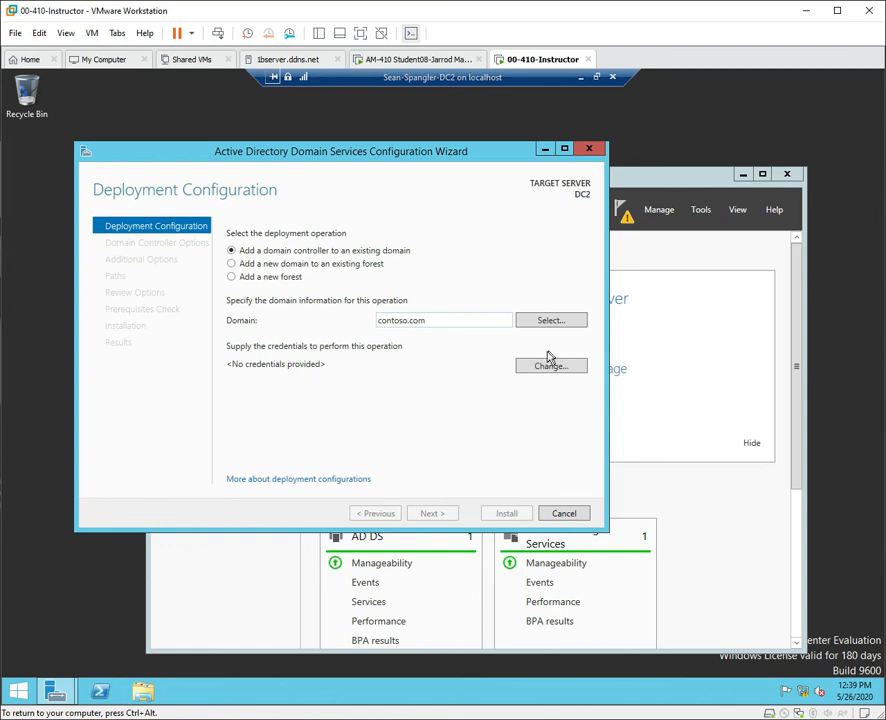
Supply the contoso.com domain Administrator account and its password as deployment credentials.
left_click(553, 321)
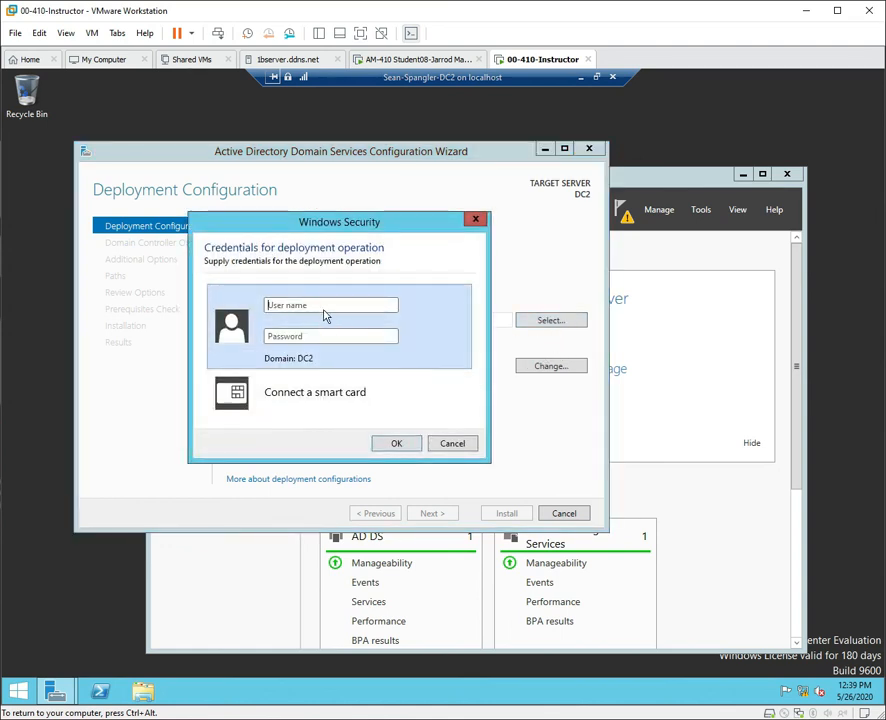
left_click(329, 305)
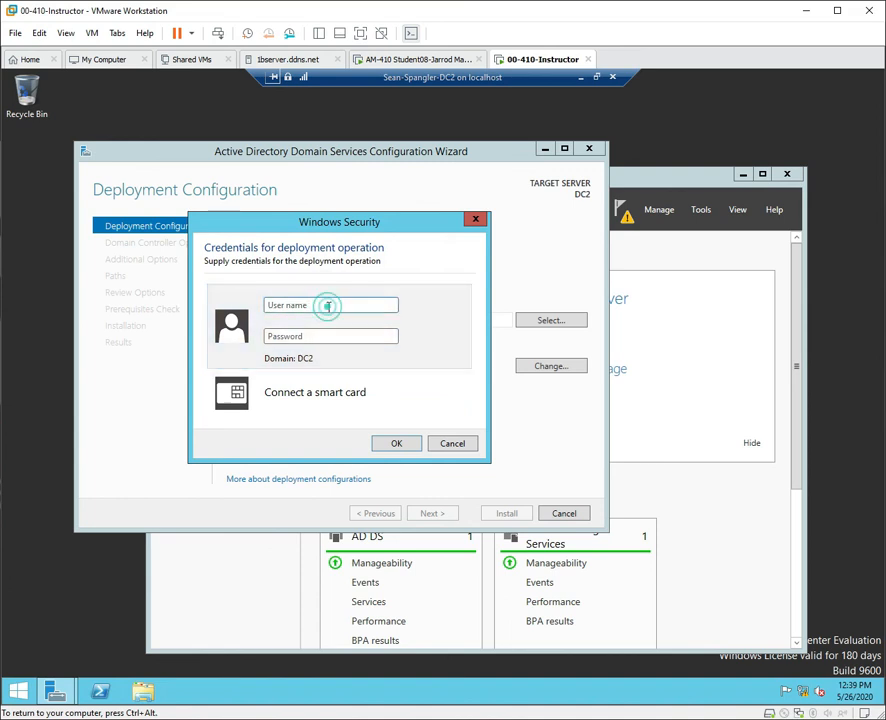
type("a")
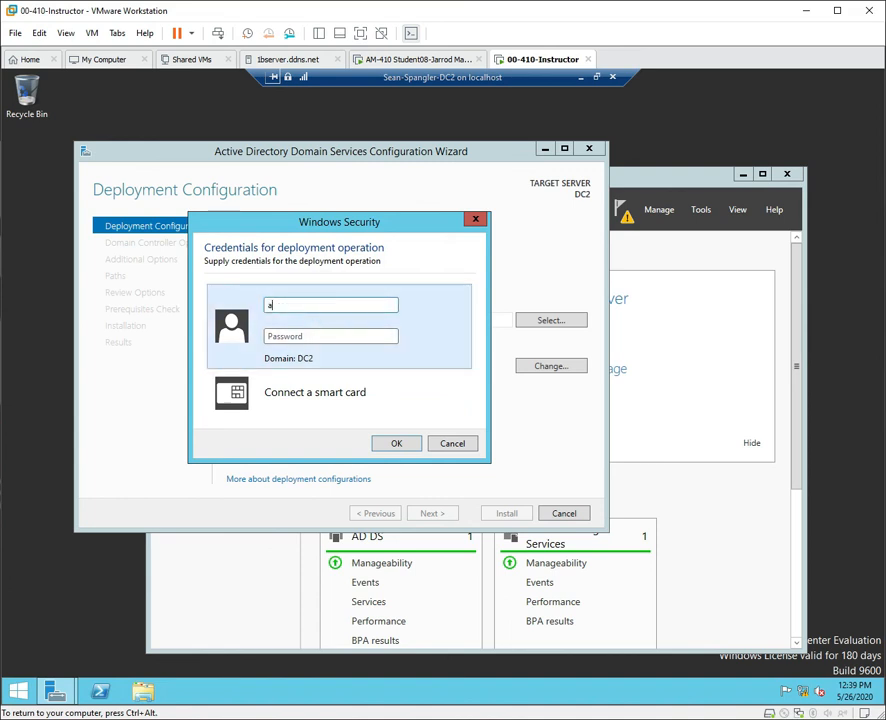
type("dministr")
type("Pa•••••••")
left_click(269, 305)
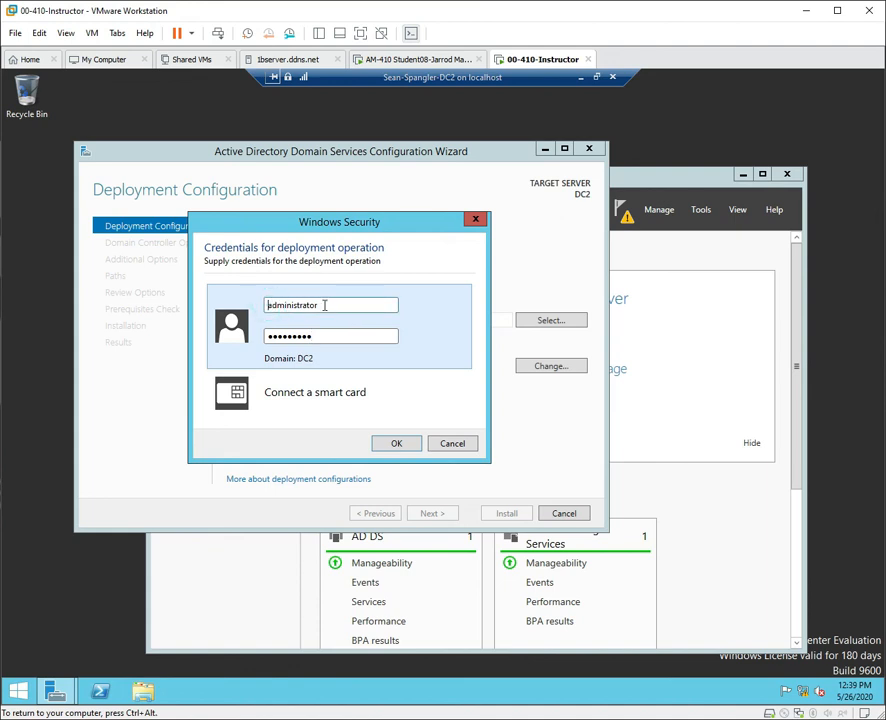
type("contoso\\")
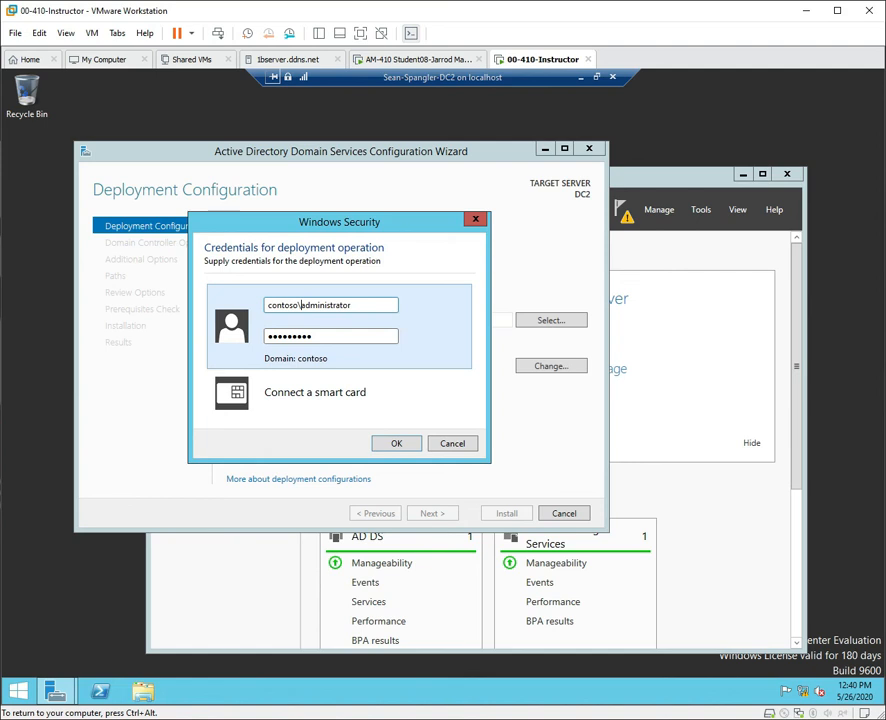
key("BackSpace")
key("BackSpace")
key("BackSpace")
key("BackSpace")
key("BackSpace")
key("BackSpace")
key("BackSpace")
key("BackSpace")
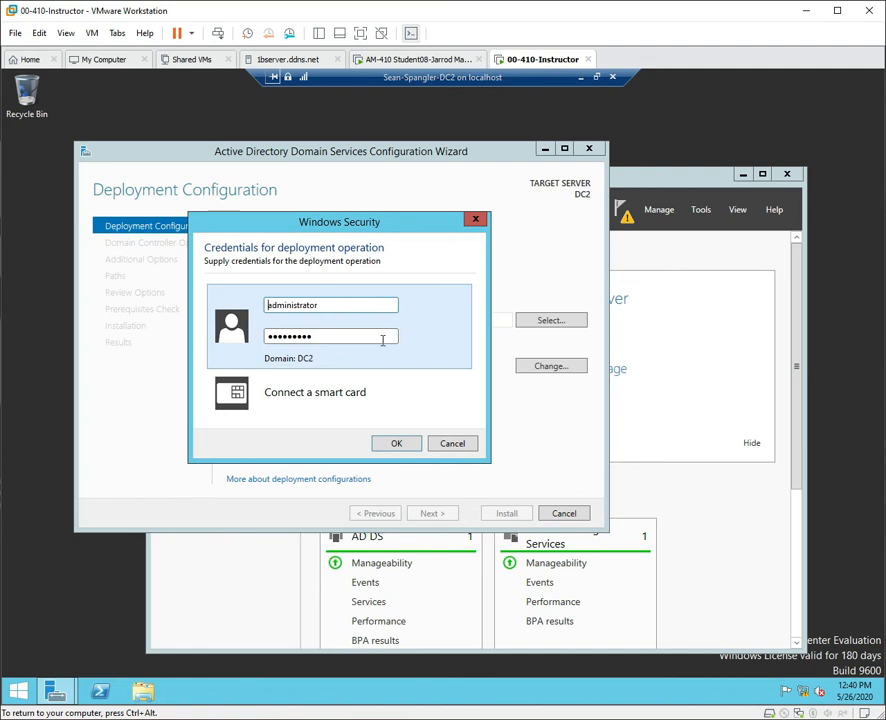
left_click(357, 307)
type("@contoso.com")
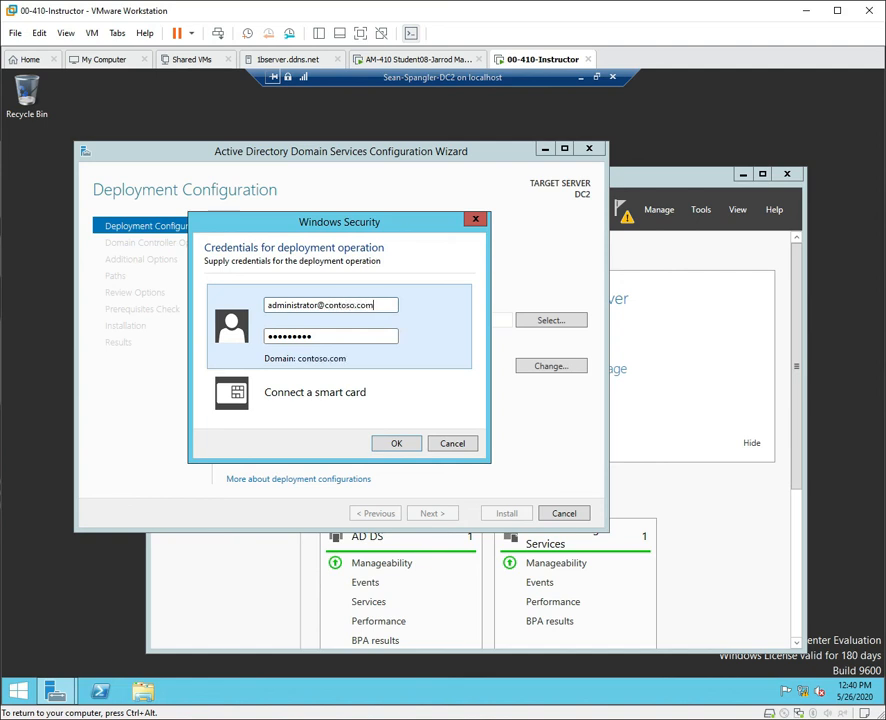
left_click(393, 446)
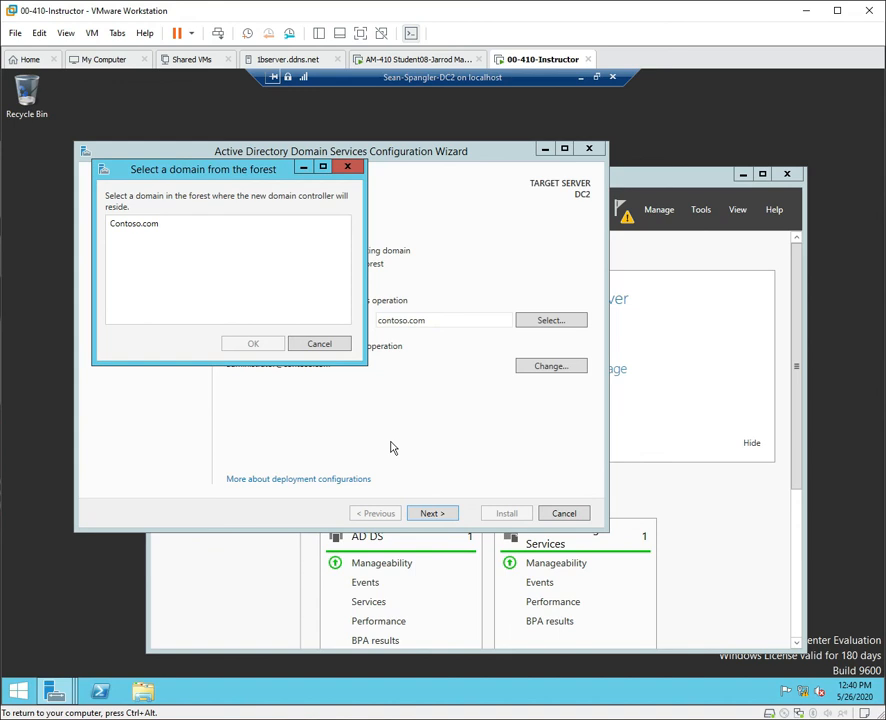
Choose Contoso.com from the forest's domain list and continue to Domain Controller Options.
left_click(145, 224)
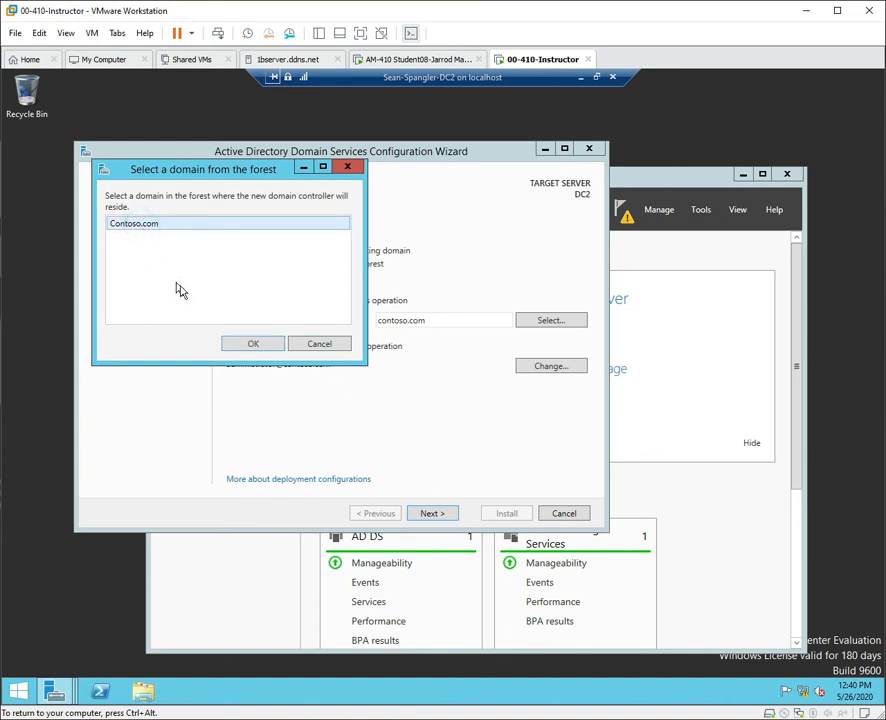
left_click(247, 345)
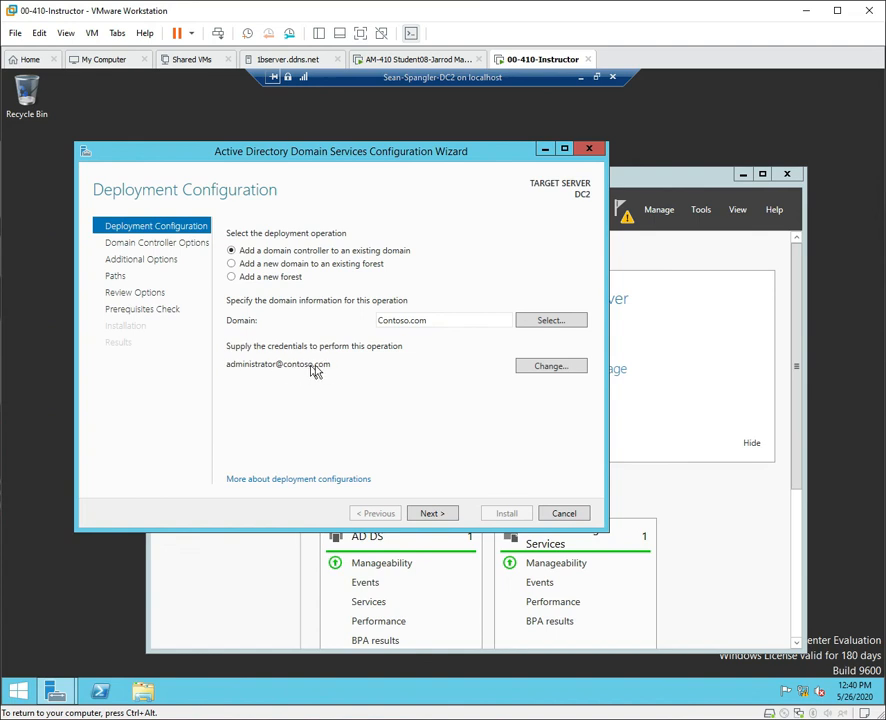
left_click(448, 514)
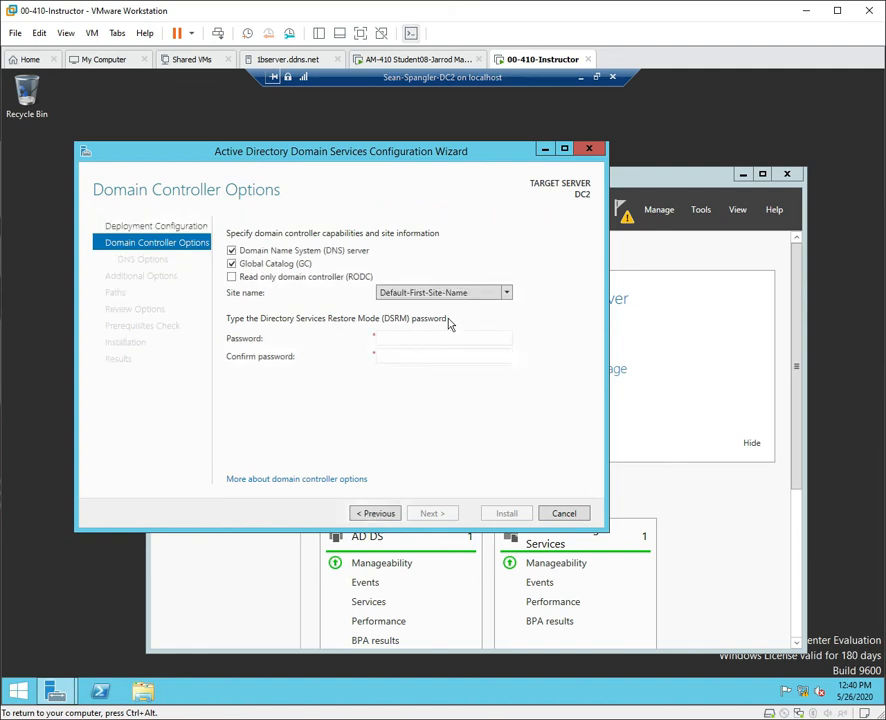
Enter and confirm the DSRM password, then advance past DNS Options to Additional Options.
left_click(421, 342)
type("•••••••••")
key("Tab")
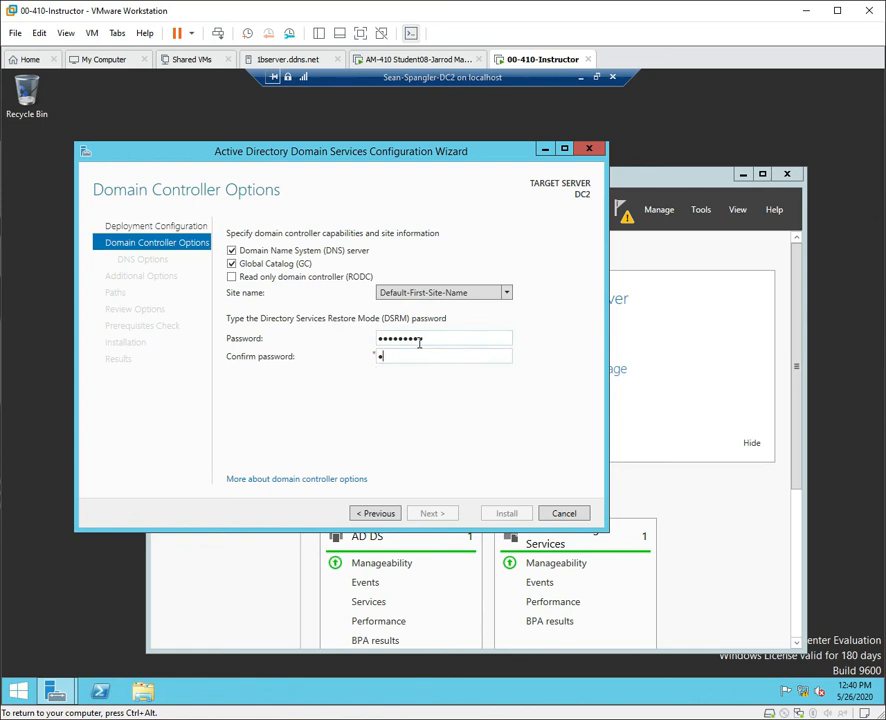
type("•••••••••")
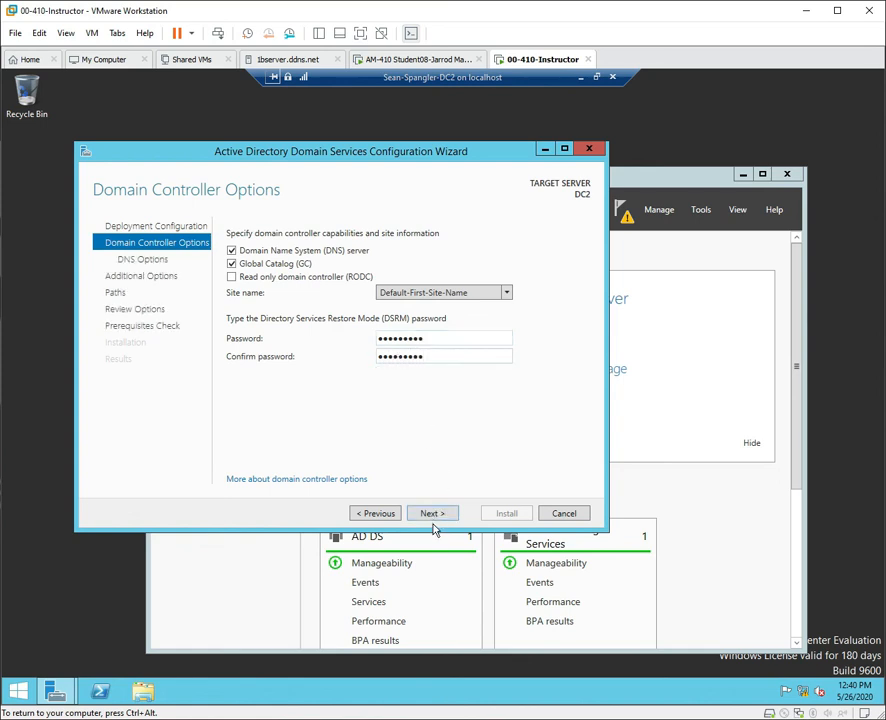
left_click(436, 518)
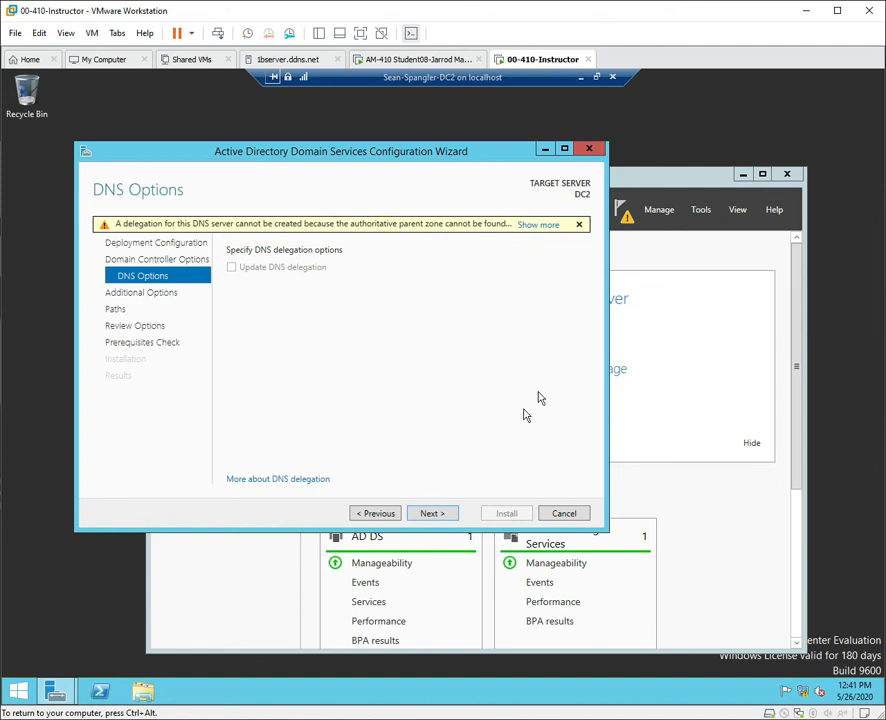
left_click(450, 516)
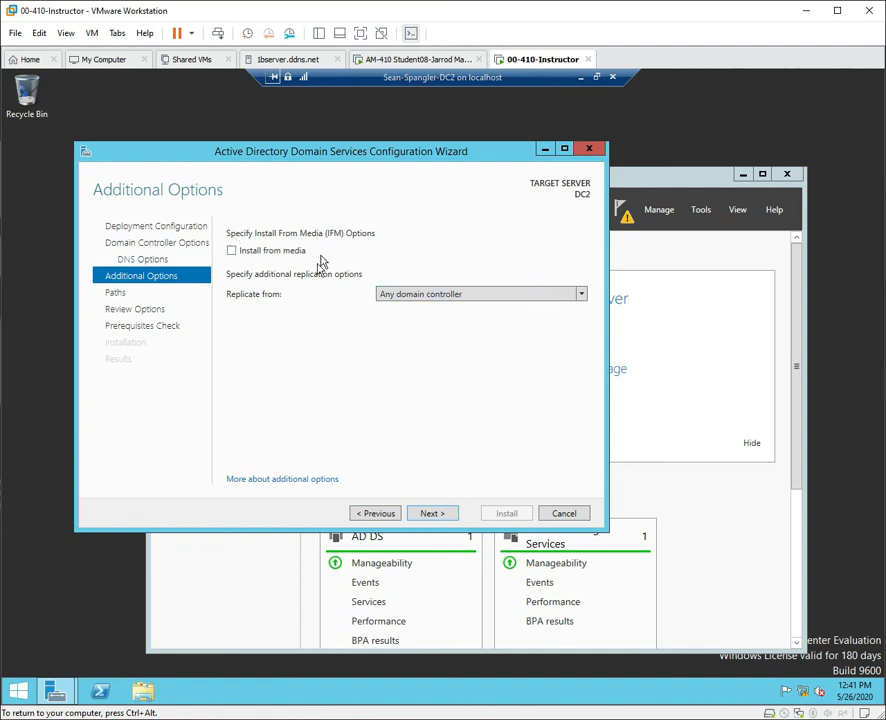
Choose DC1.Contoso.com as the replication source and continue to the Paths page.
left_click(586, 294)
left_click(586, 295)
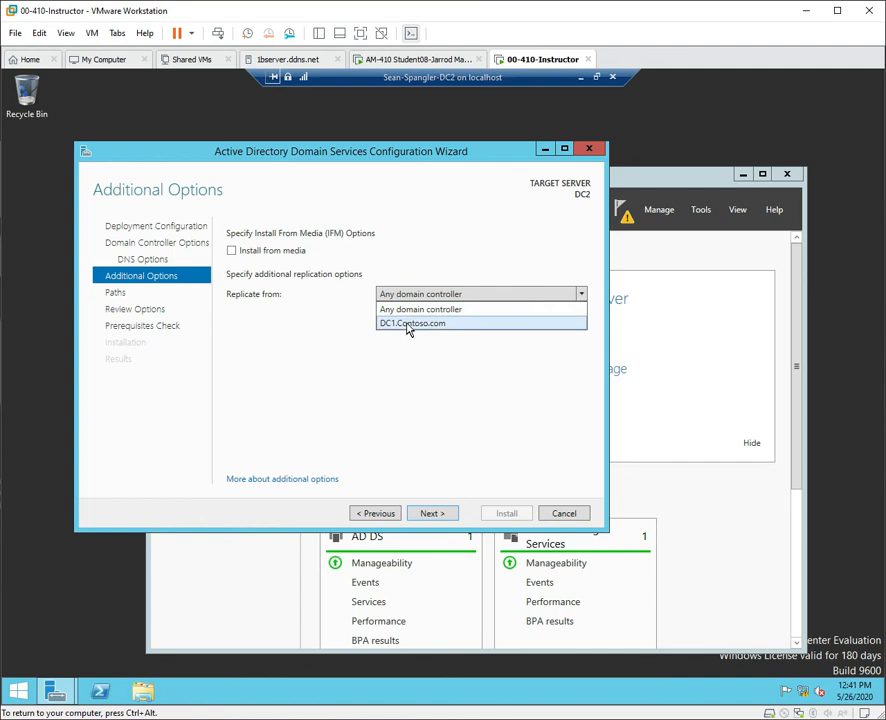
left_click(408, 326)
left_click(439, 517)
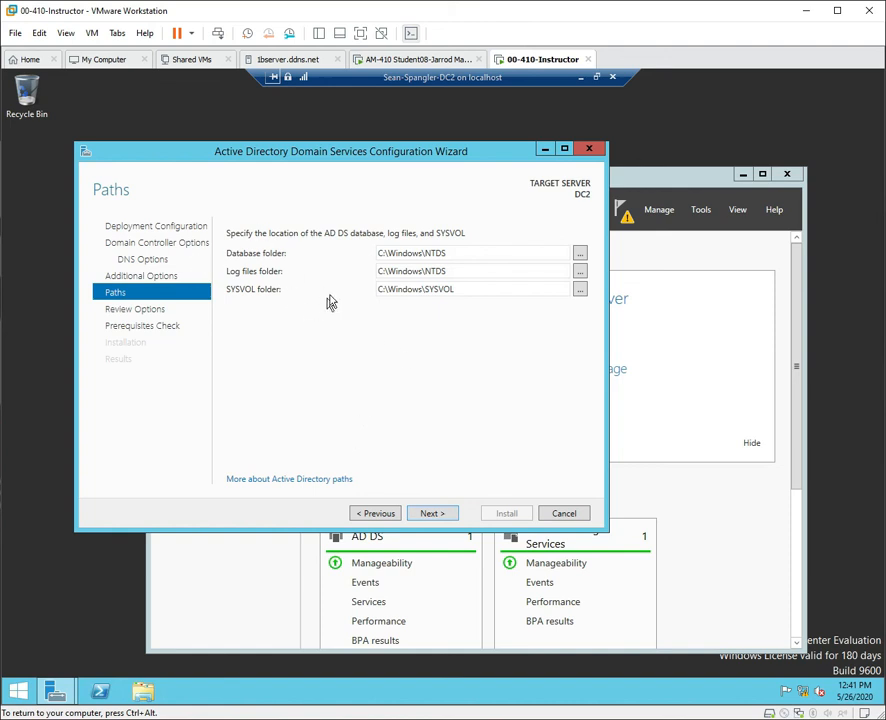
Keep the default C:\Windows paths, check the options and PowerShell script, then run the prerequisites check.
left_click(450, 517)
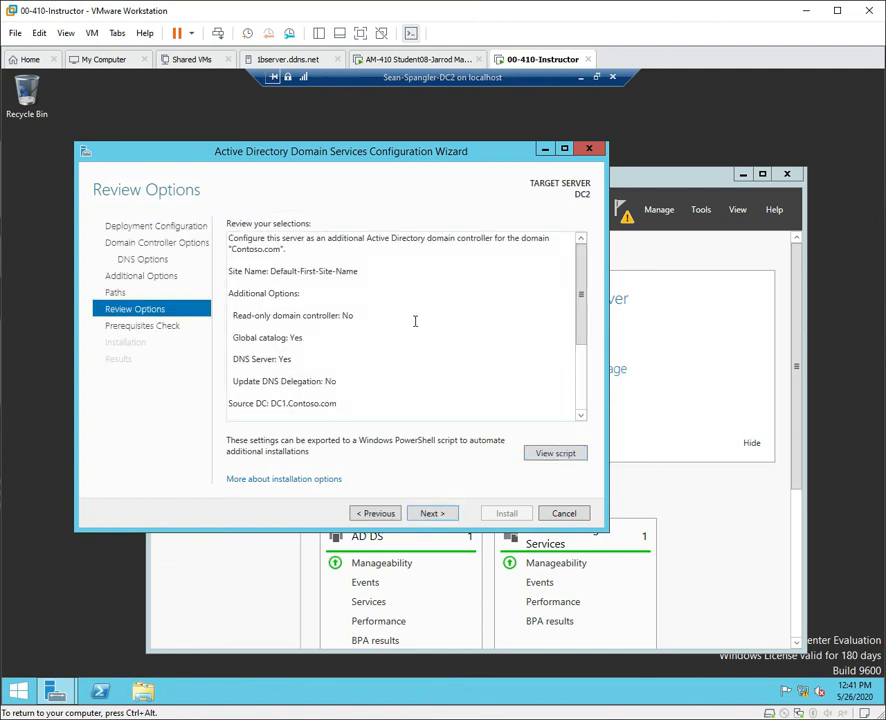
scroll(434, 338, "down", 4)
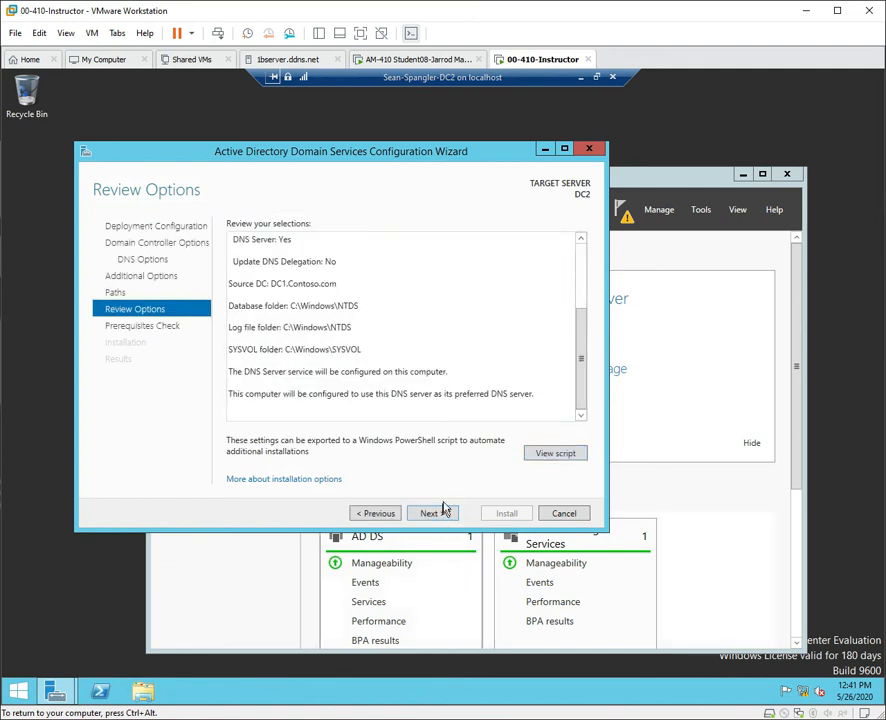
left_click(569, 455)
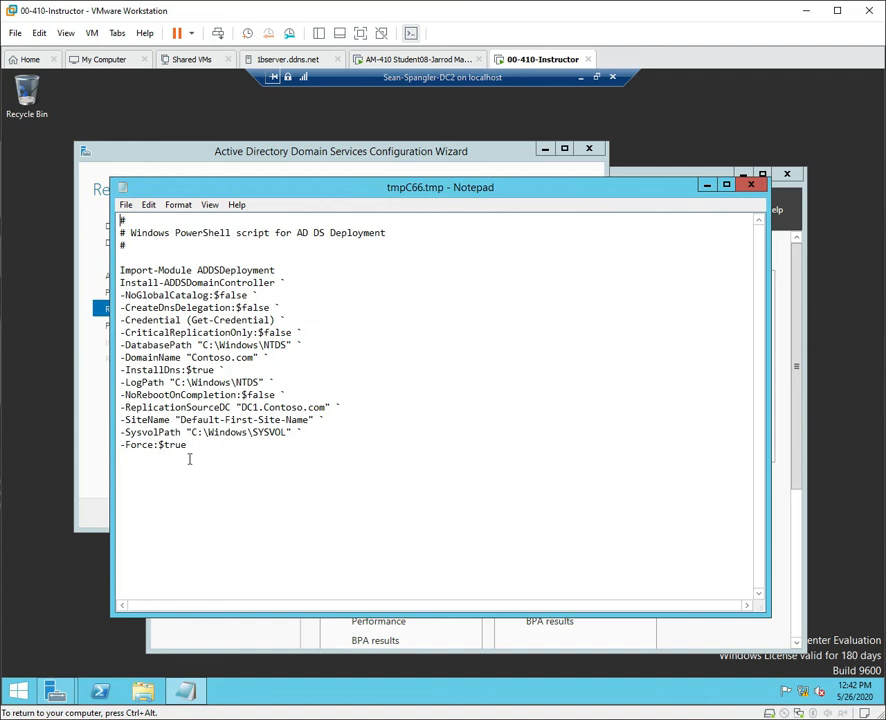
left_click(752, 186)
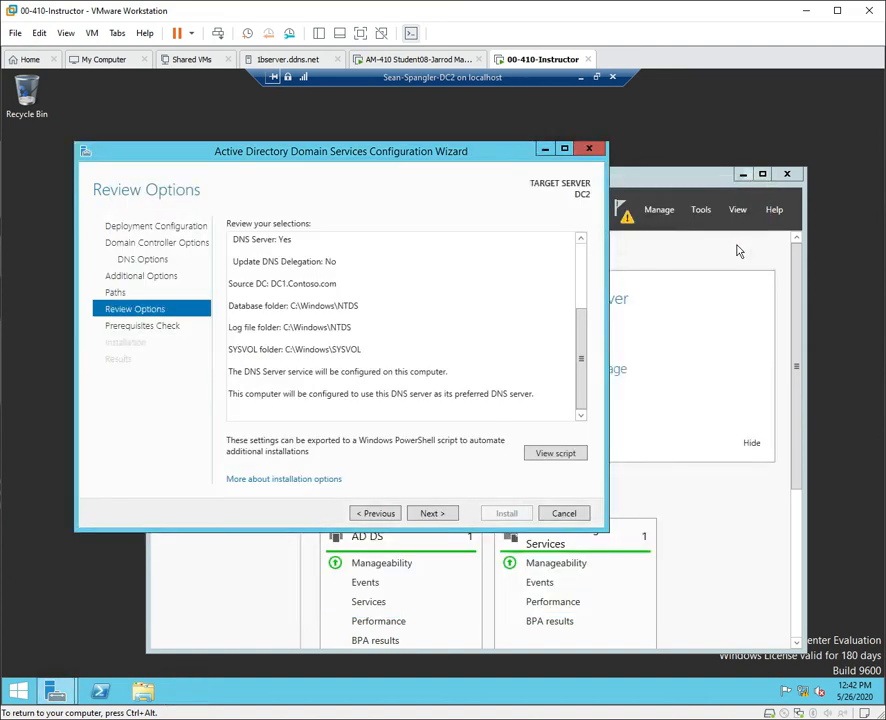
left_click(452, 515)
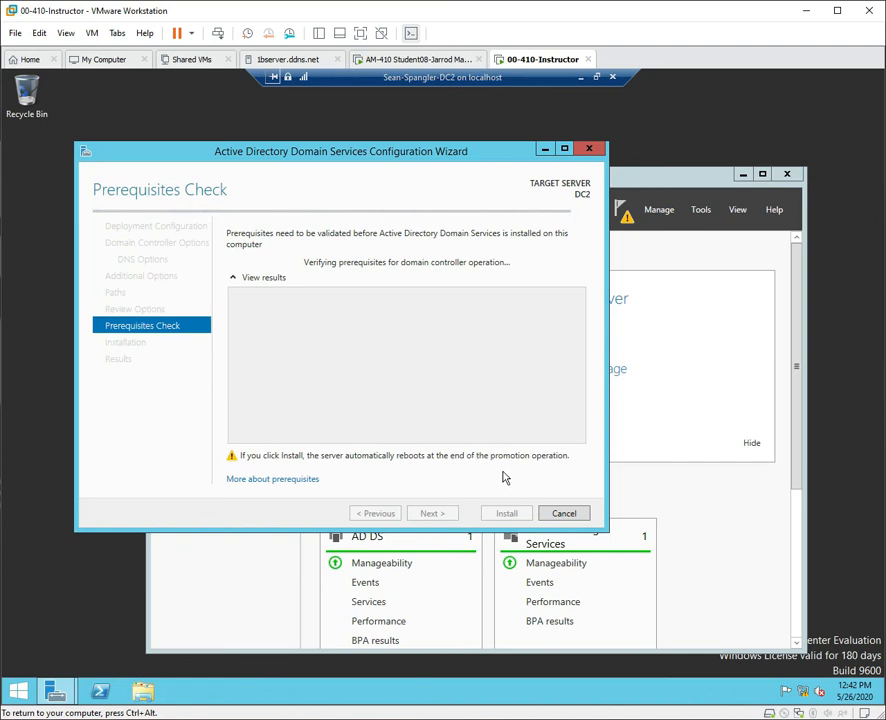
Install AD DS to promote DC2 to a domain controller for Contoso.com.
left_click(506, 515)
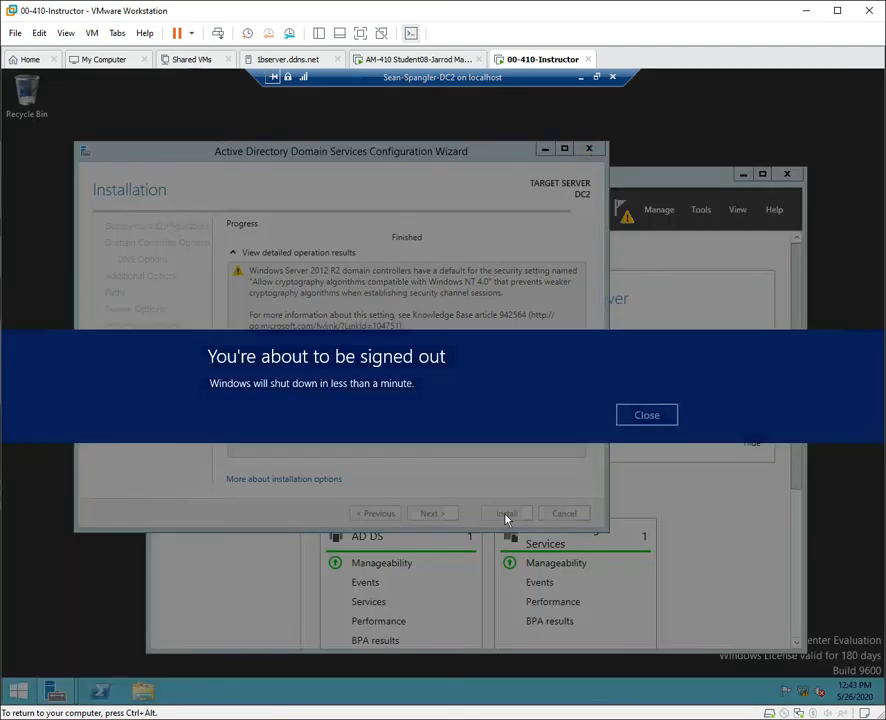
Close the sign-out banner and restart DC2 via Shut down or sign out > Restart, choosing Continue.
left_click(660, 416)
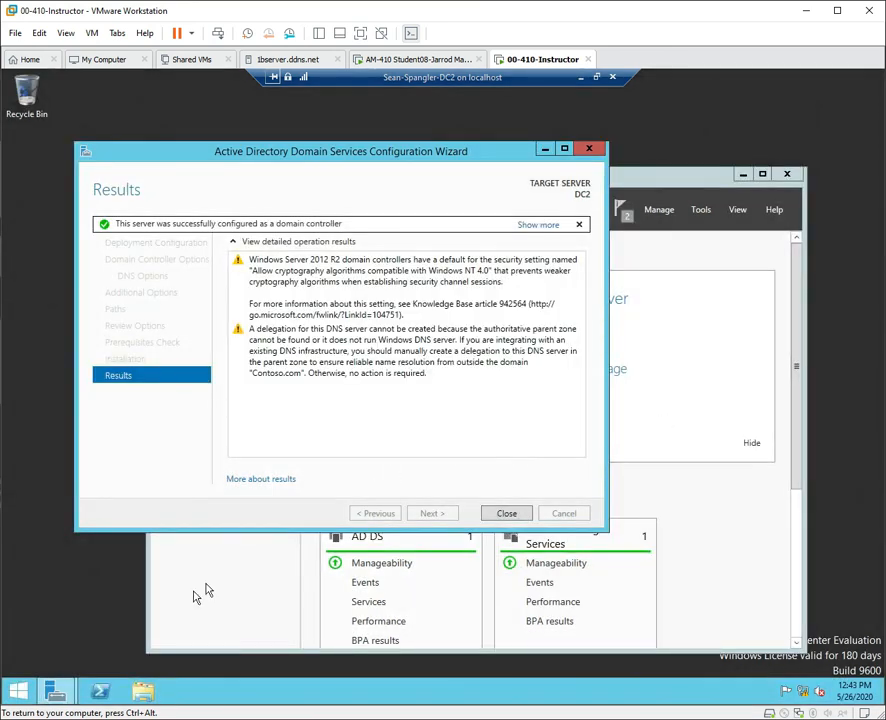
right_click(33, 696)
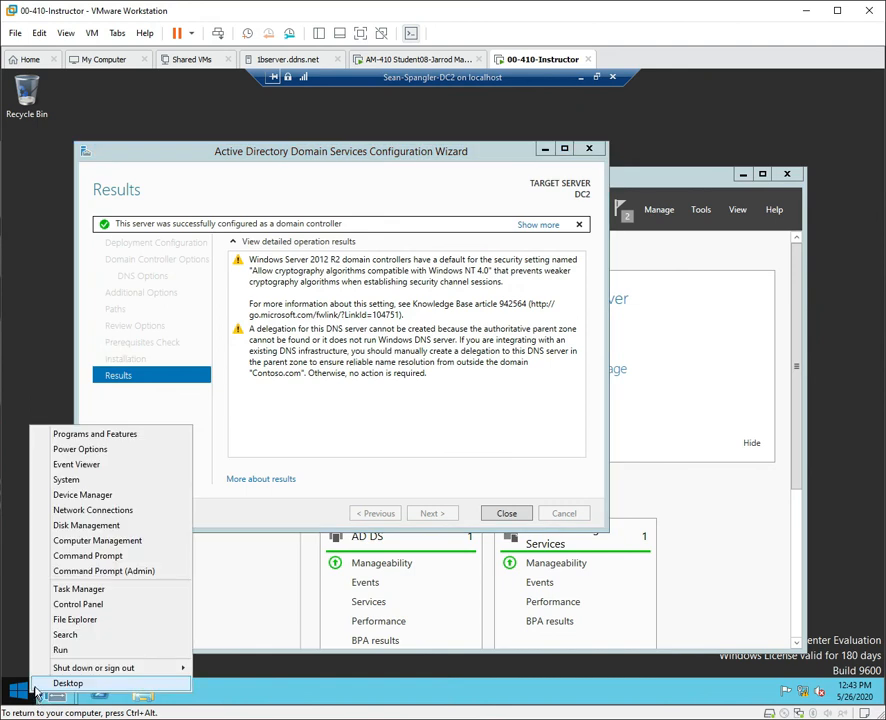
mouse_move(115, 668)
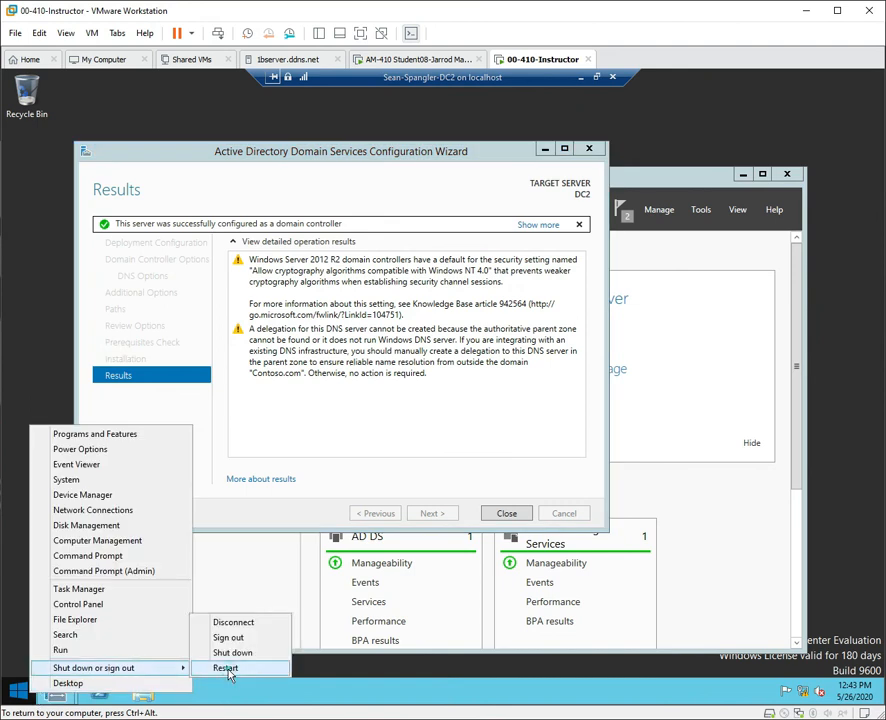
left_click(229, 675)
left_click(210, 642)
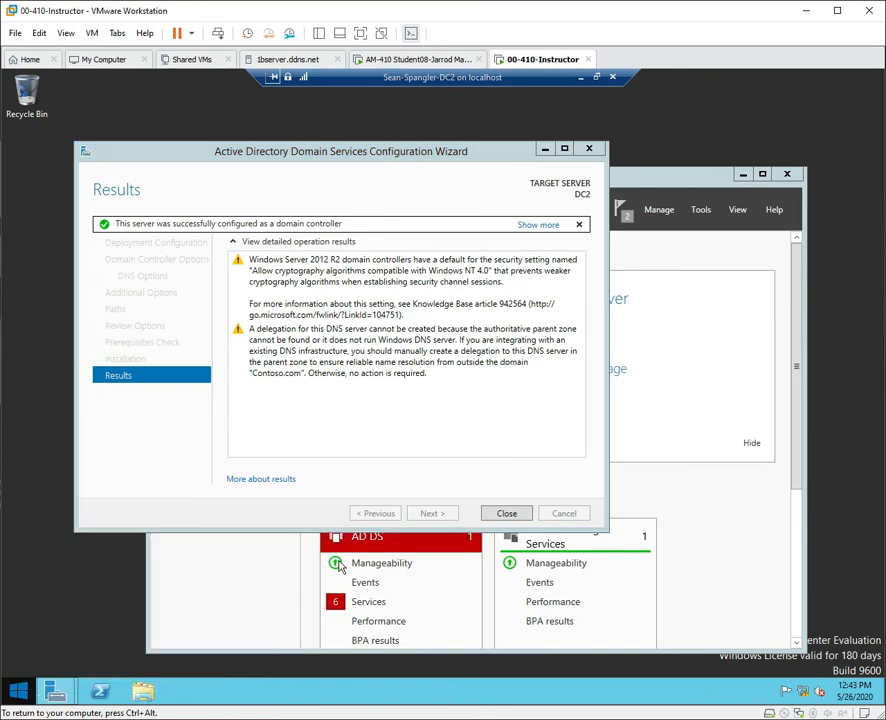
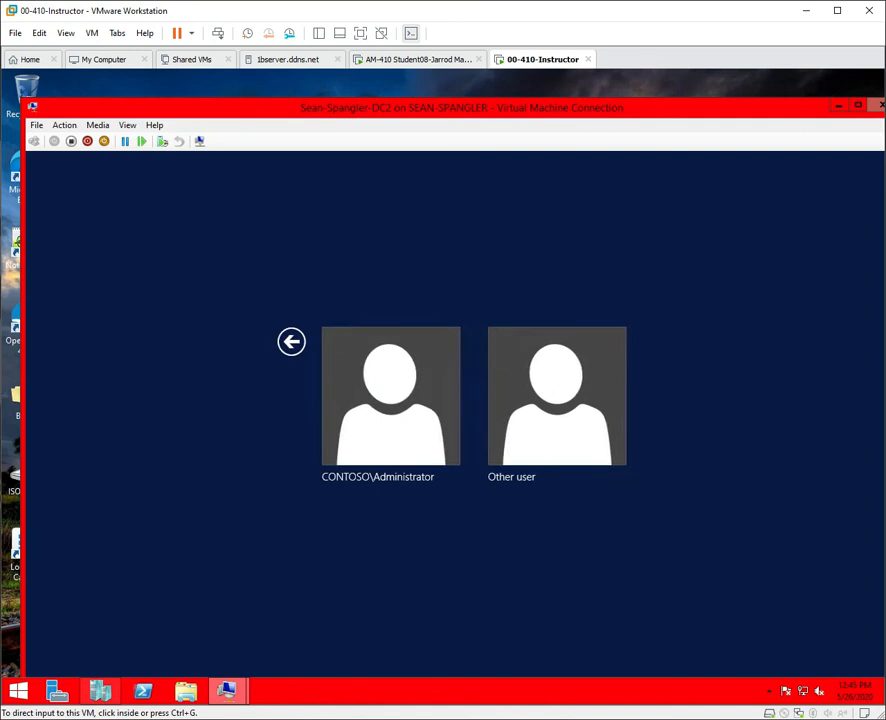
Sign in to DC2 as CONTOSO\Administrator and show the DC2 VM in full-screen mode.
left_click(50, 286)
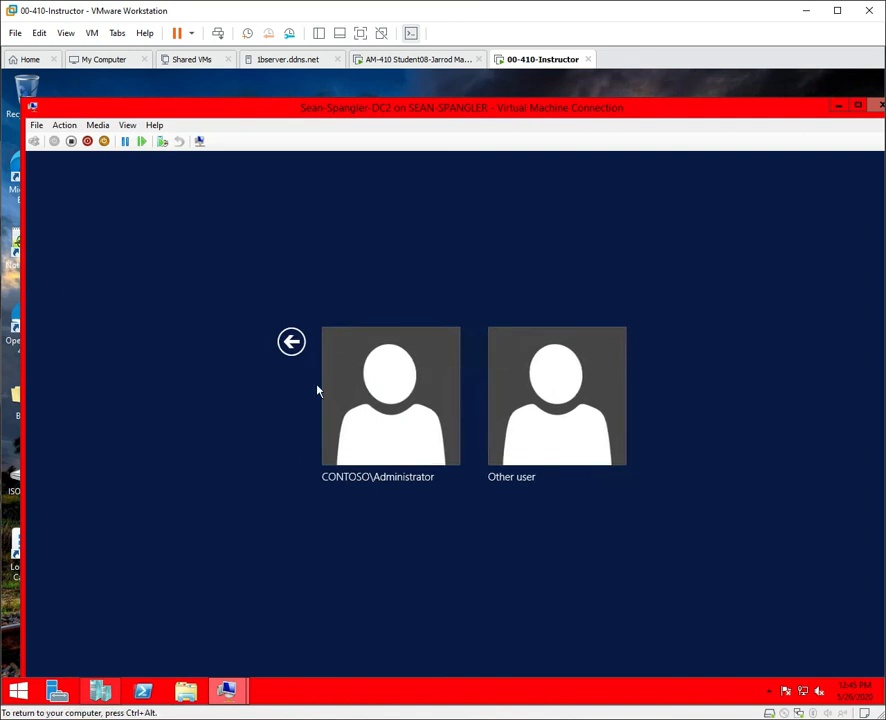
left_click(403, 420)
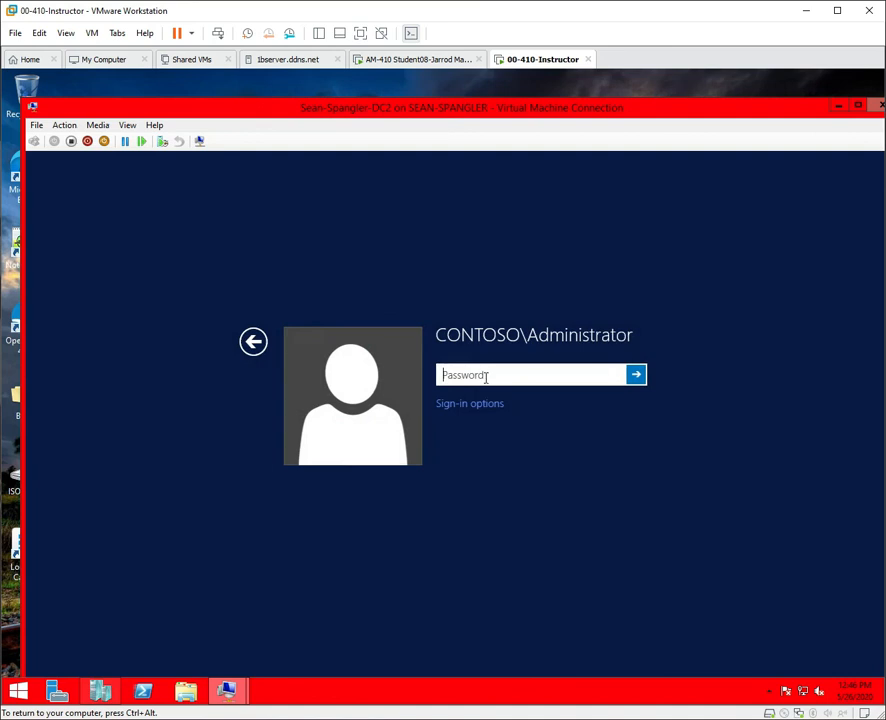
type("Pa$$w0rd!")
key("Return")
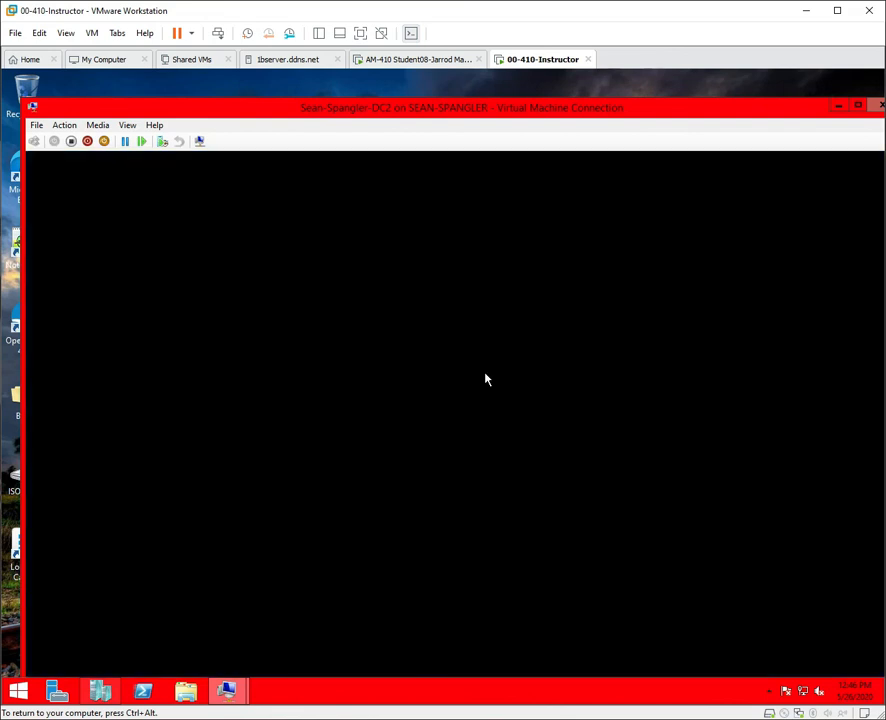
left_click(128, 125)
left_click(140, 141)
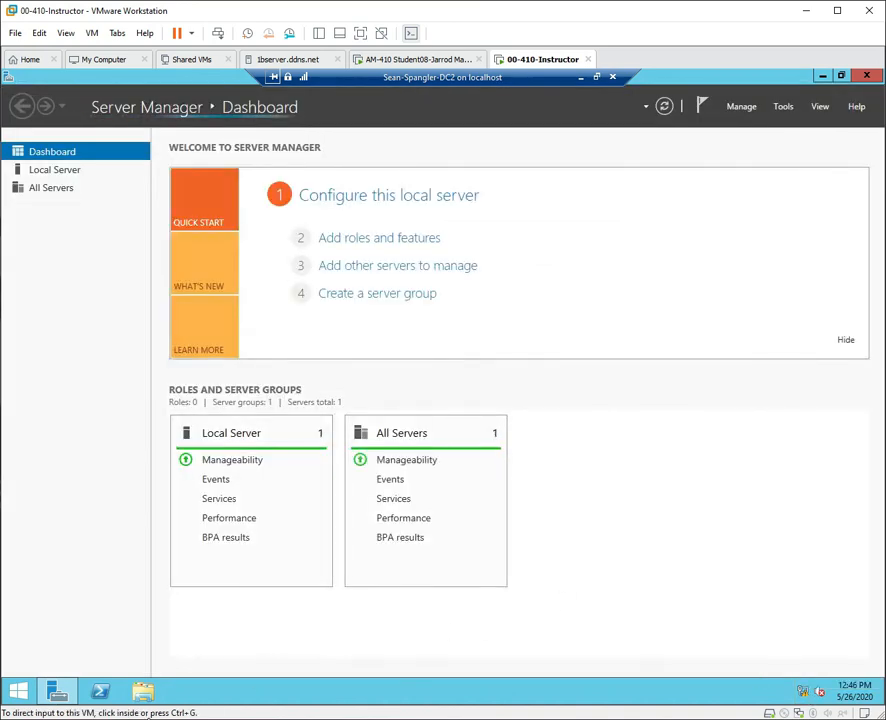
On DC2, browse \\dc1 and then \\dc2 in File Explorer to compare their NETLOGON and SYSVOL shares.
left_click(145, 694)
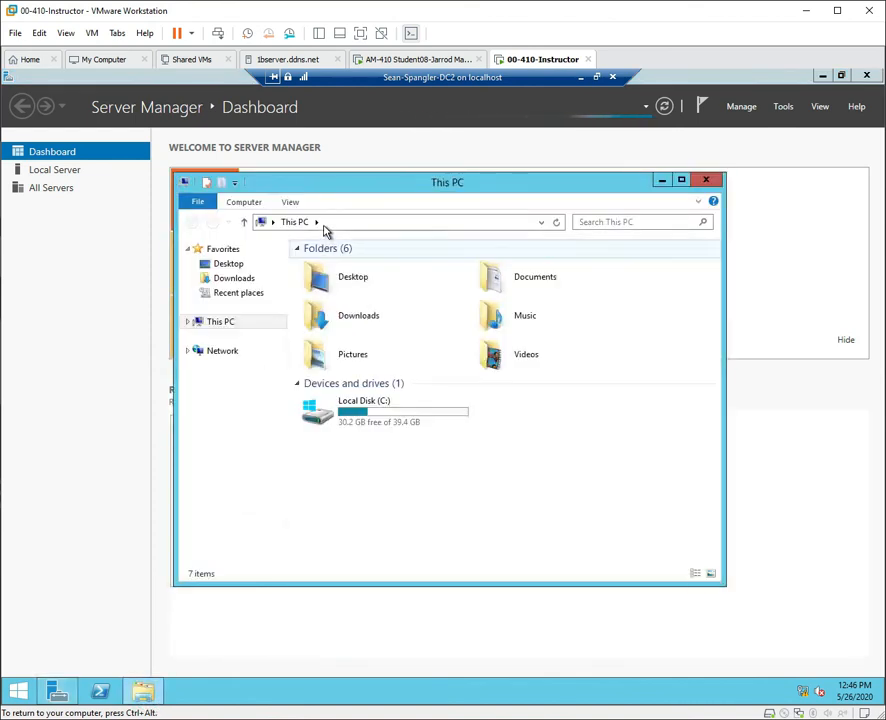
left_click(325, 222)
type("\\dc")
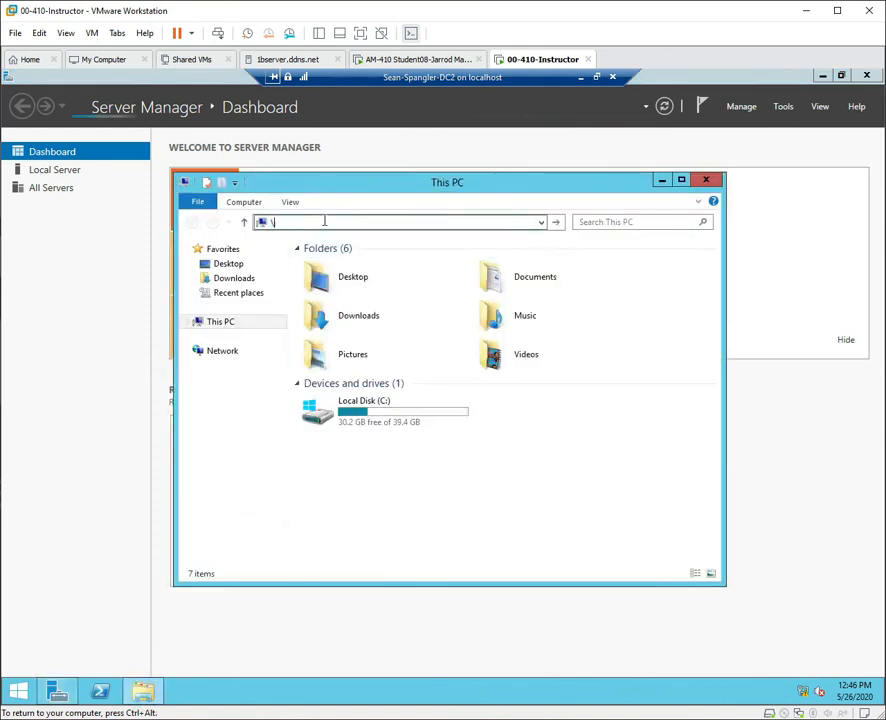
type("1")
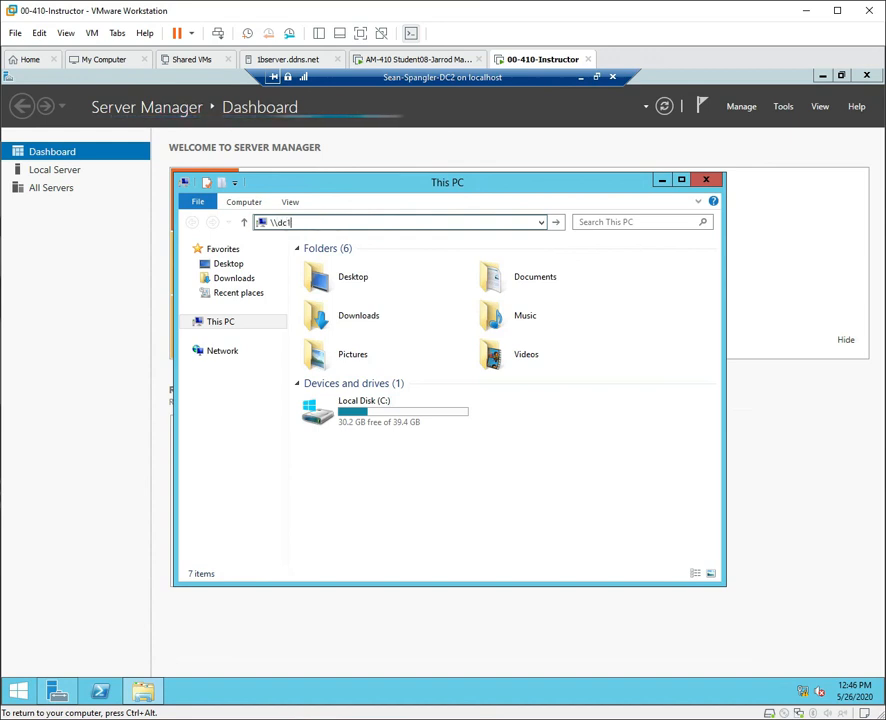
key("Return")
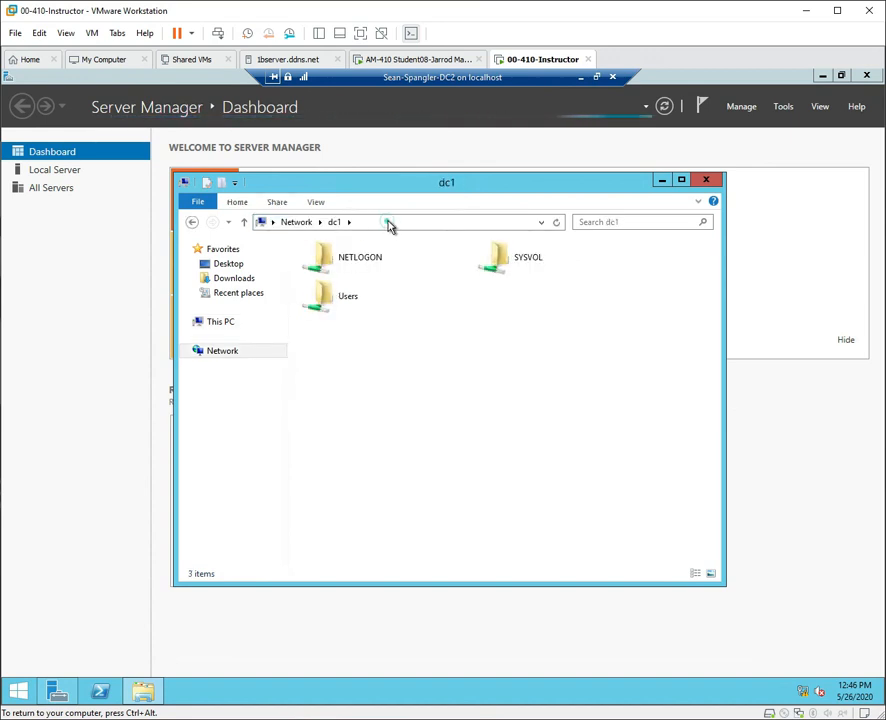
left_click(389, 222)
type("\\dc2")
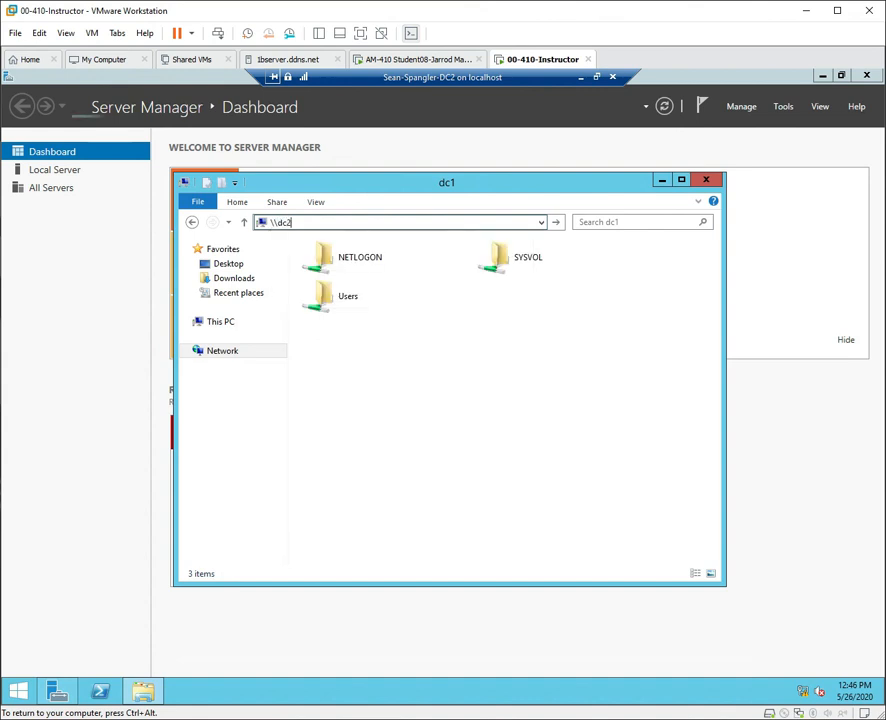
key("Return")
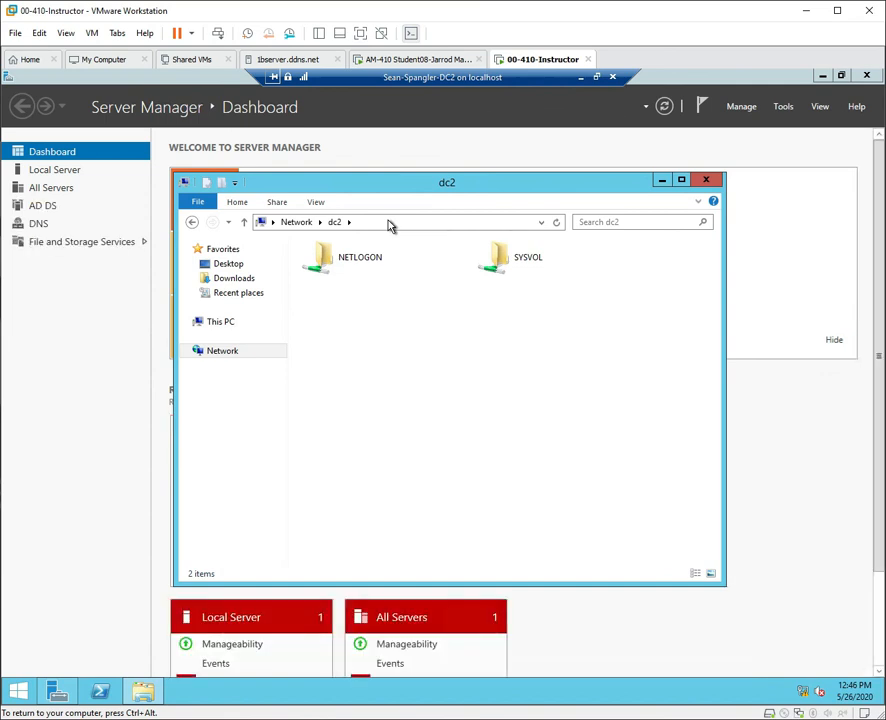
left_click(707, 180)
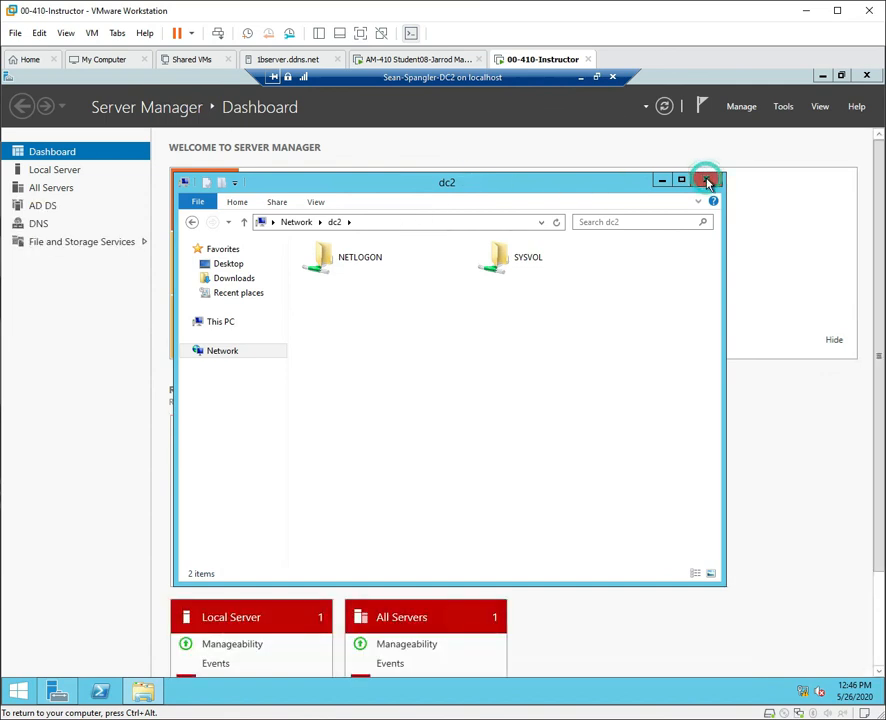
Minimize the DC2 session and bring the DC1 session to the front.
left_click(583, 78)
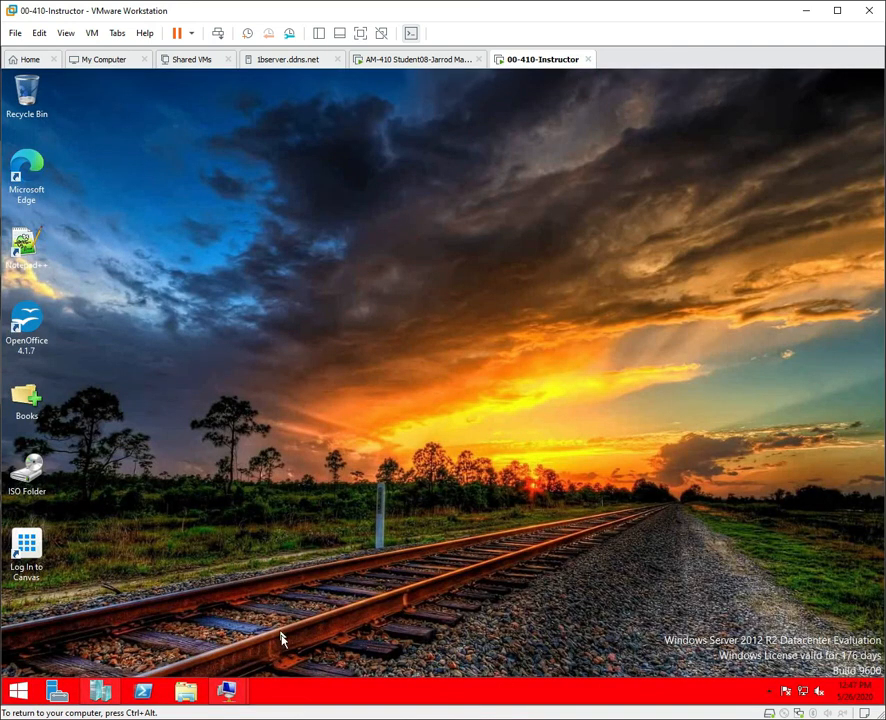
mouse_move(228, 690)
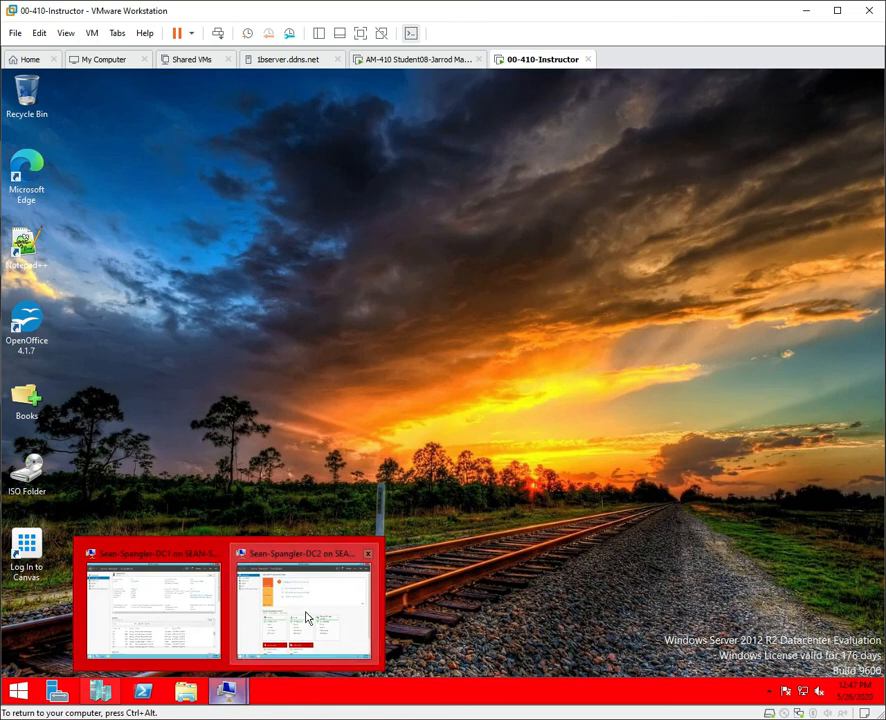
left_click(180, 625)
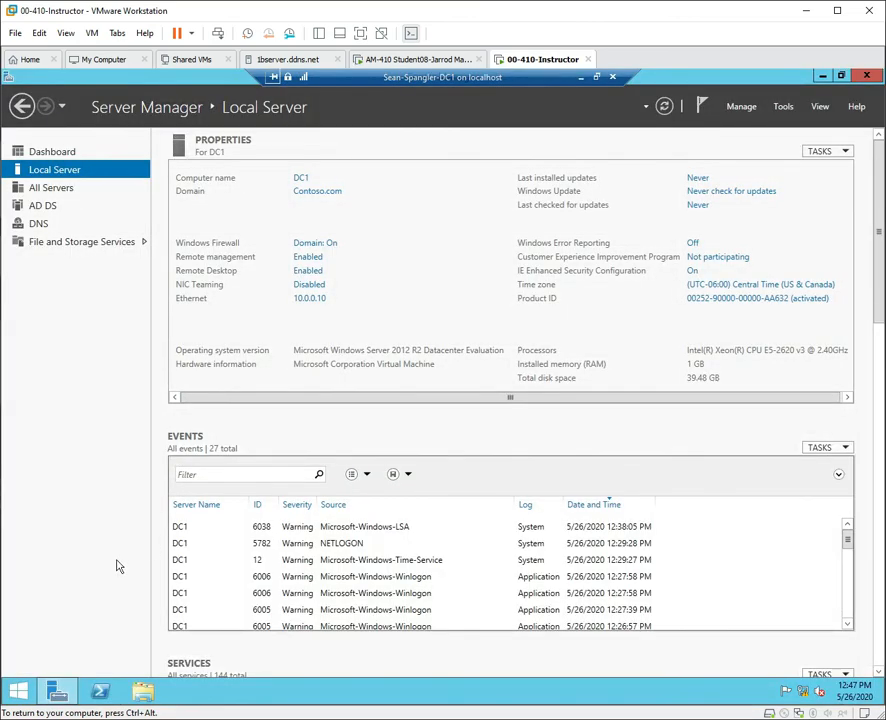
From DC1, browse \\dc2 in File Explorer to confirm its NETLOGON and SYSVOL shares.
key("super+e")
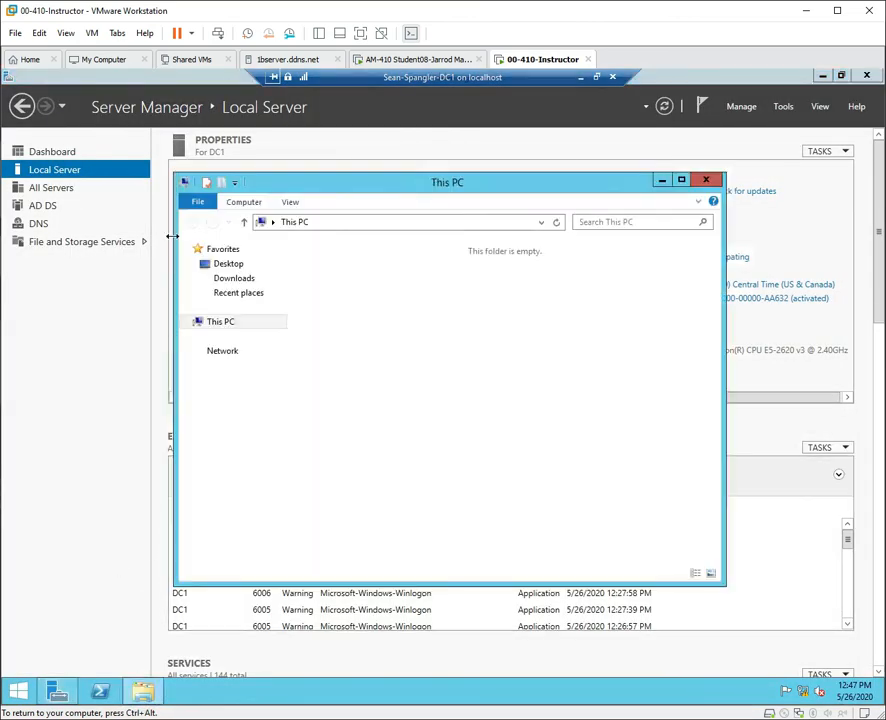
left_click(335, 222)
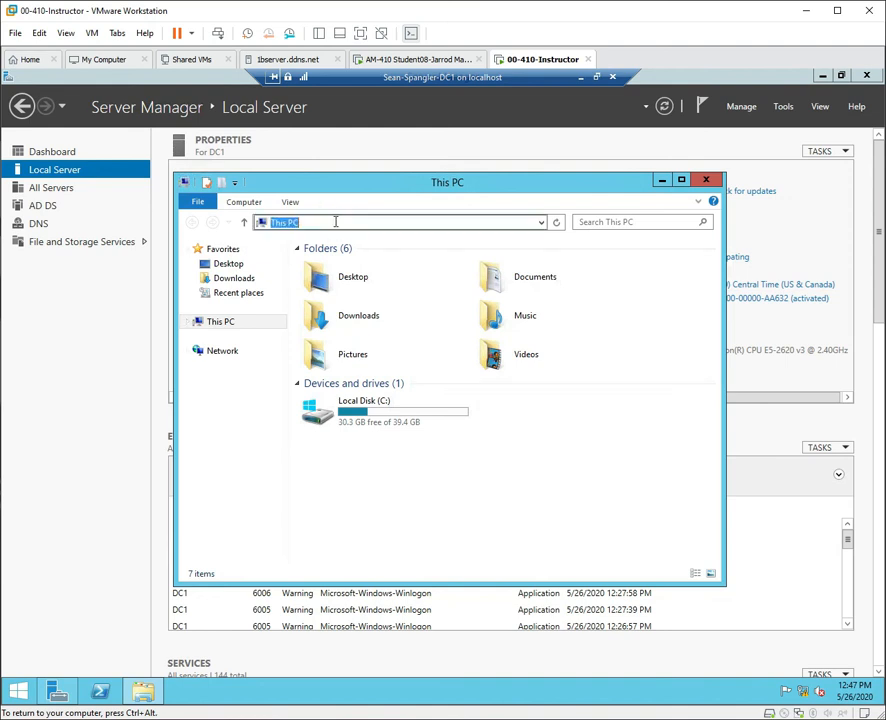
type("\\\\dc2")
key("Return")
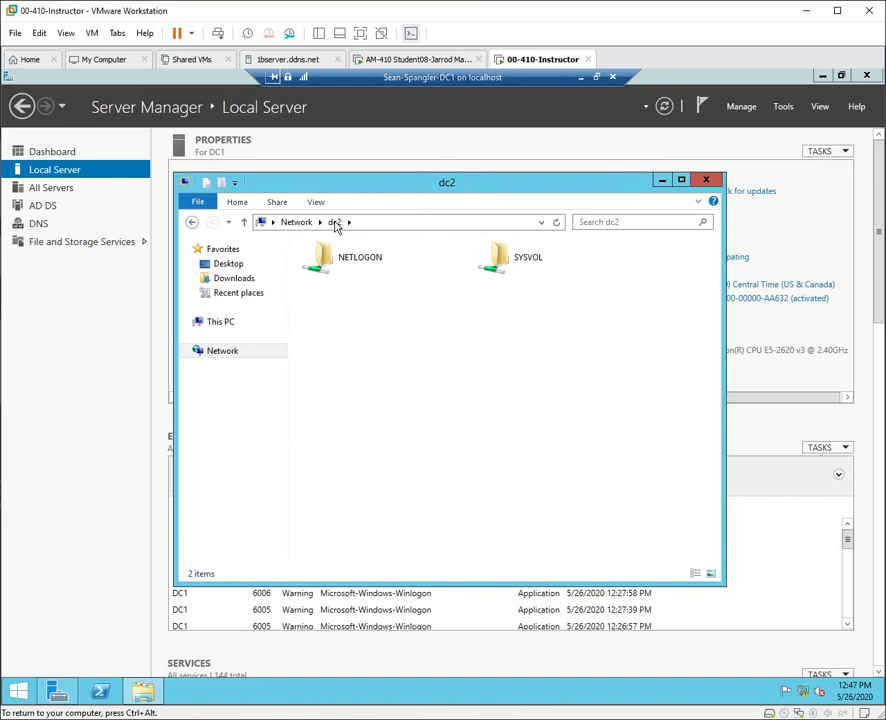
left_click(716, 182)
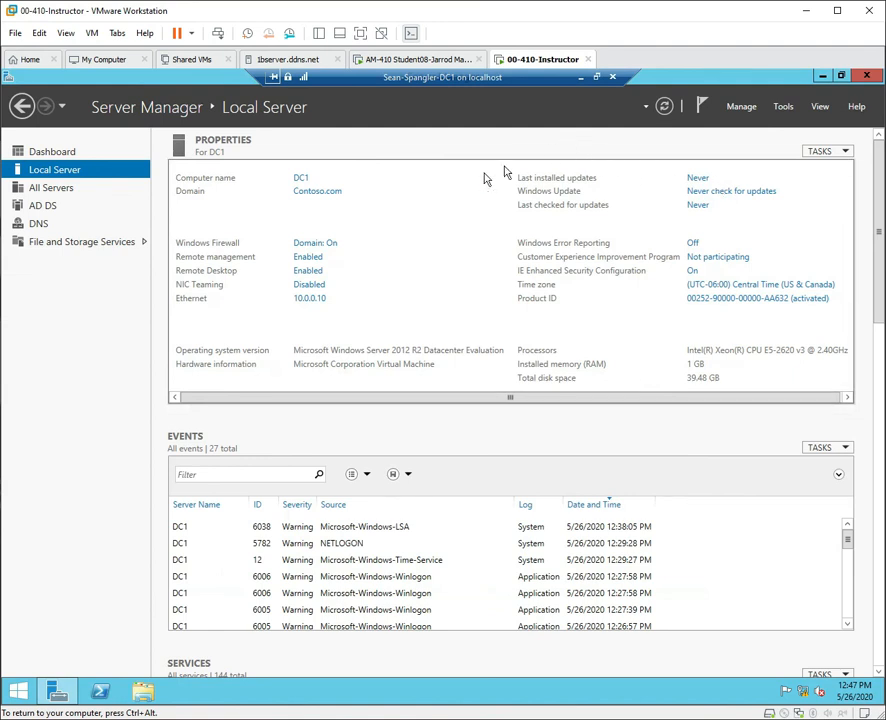
Take DC1 out of full screen and place its window on the right half.
left_click(536, 88)
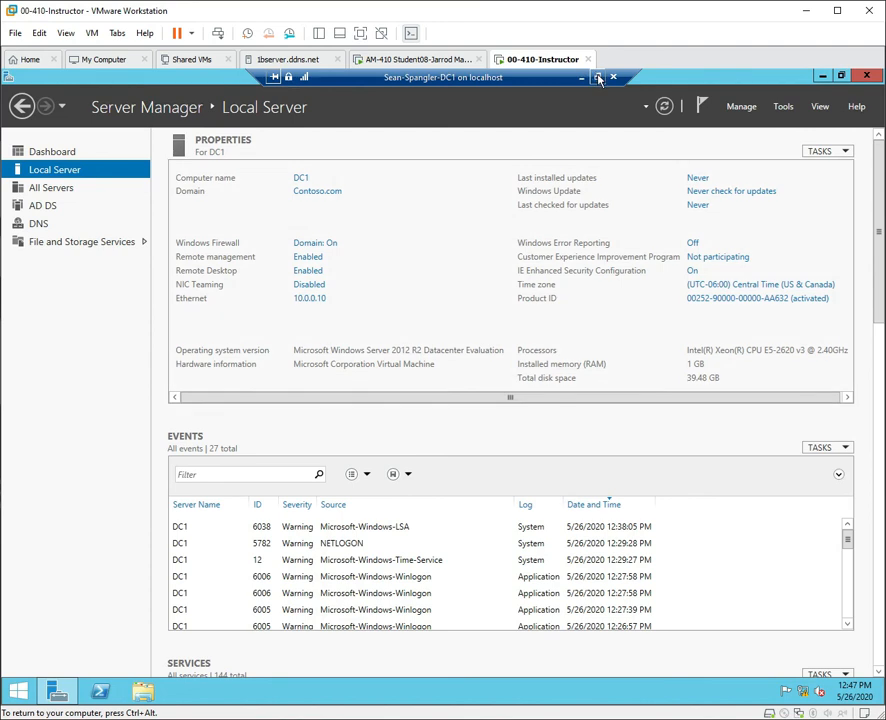
left_click(597, 77)
left_click_drag(371, 93, 884, 116)
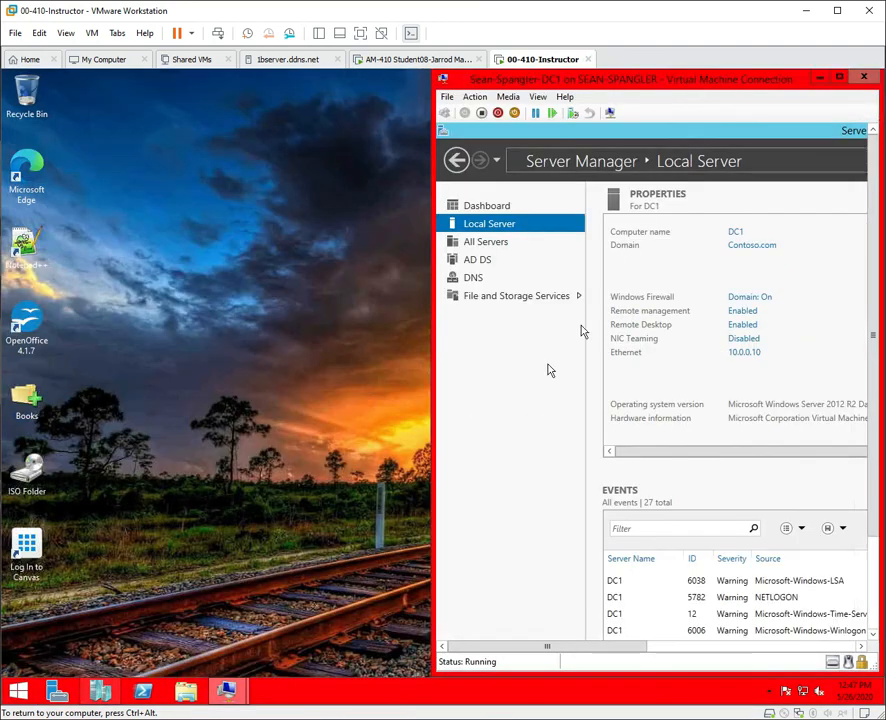
Take DC2 out of full screen and place its window on the left half beside DC1.
mouse_move(226, 690)
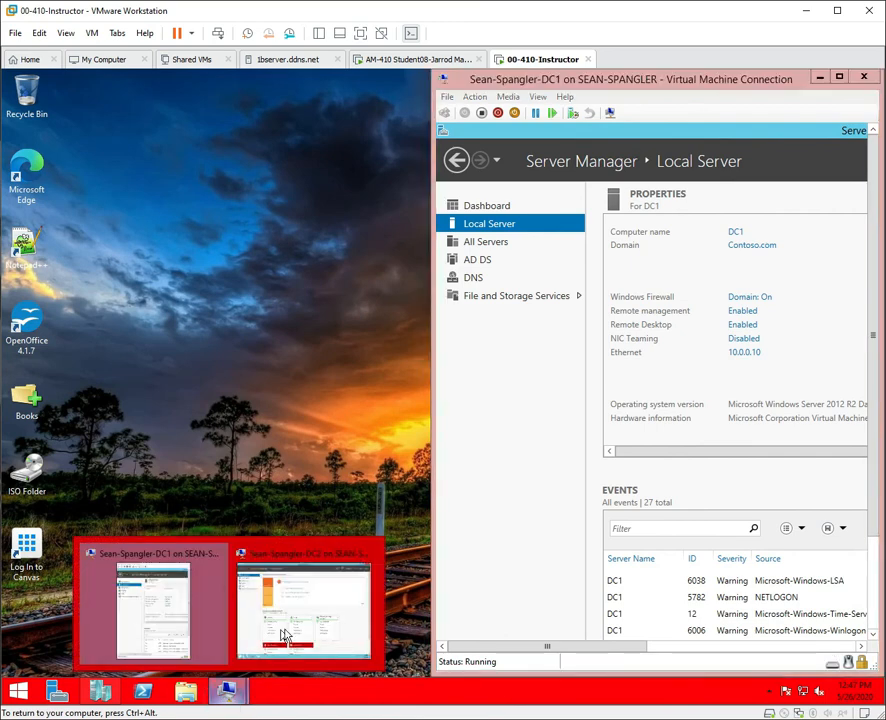
left_click(291, 628)
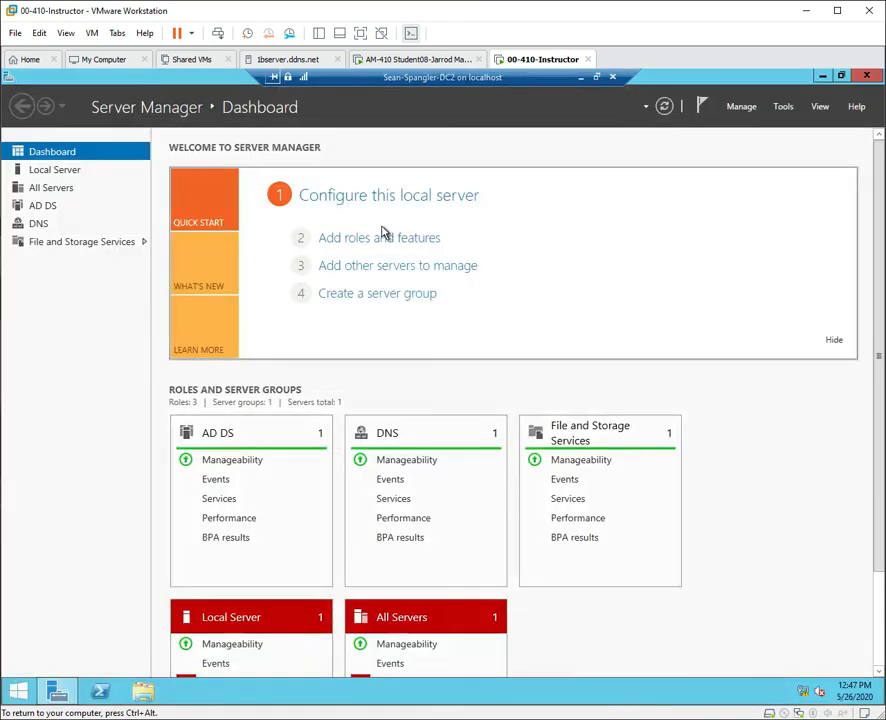
left_click(840, 76)
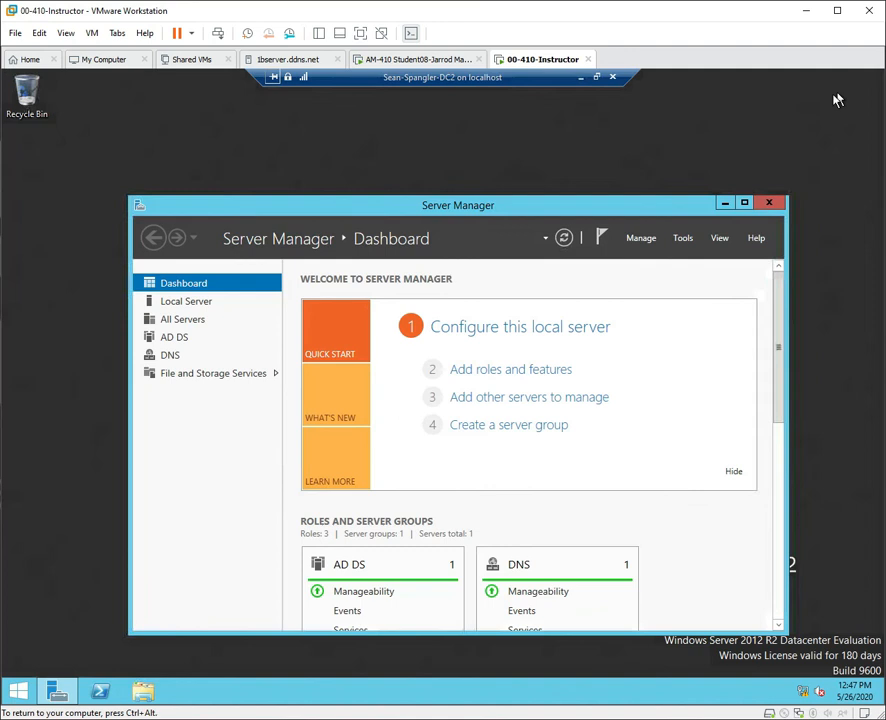
left_click_drag(580, 203, 448, 207)
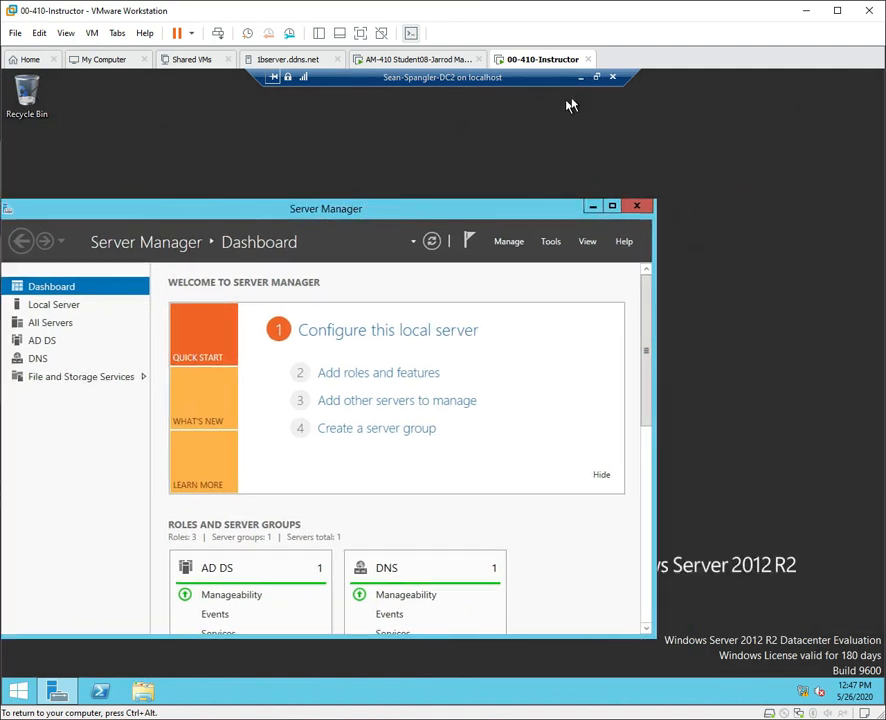
left_click(597, 78)
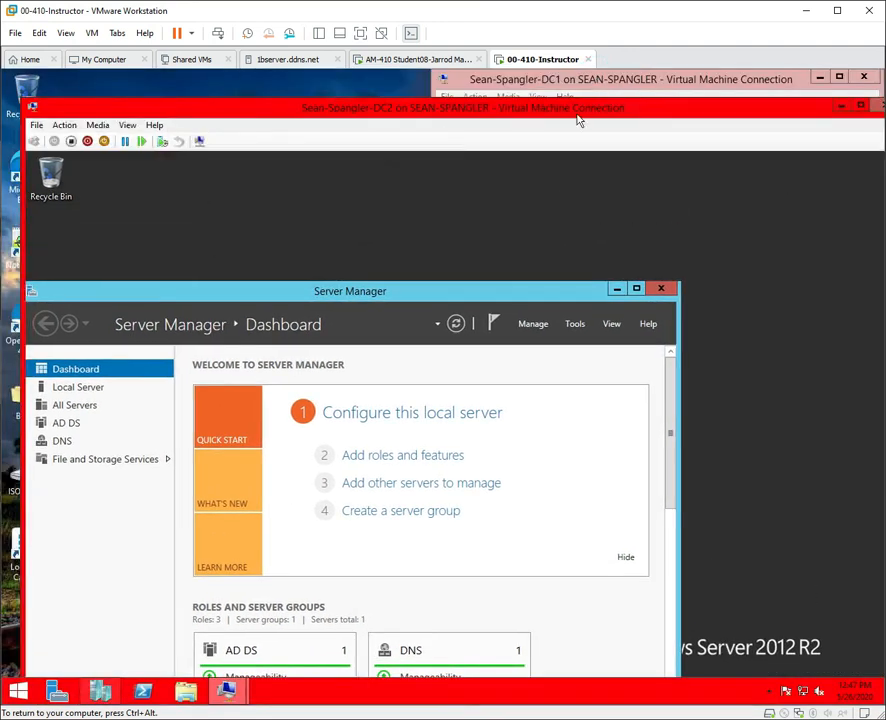
left_click_drag(436, 285, 609, 202)
left_click_drag(43, 163, 1, 144)
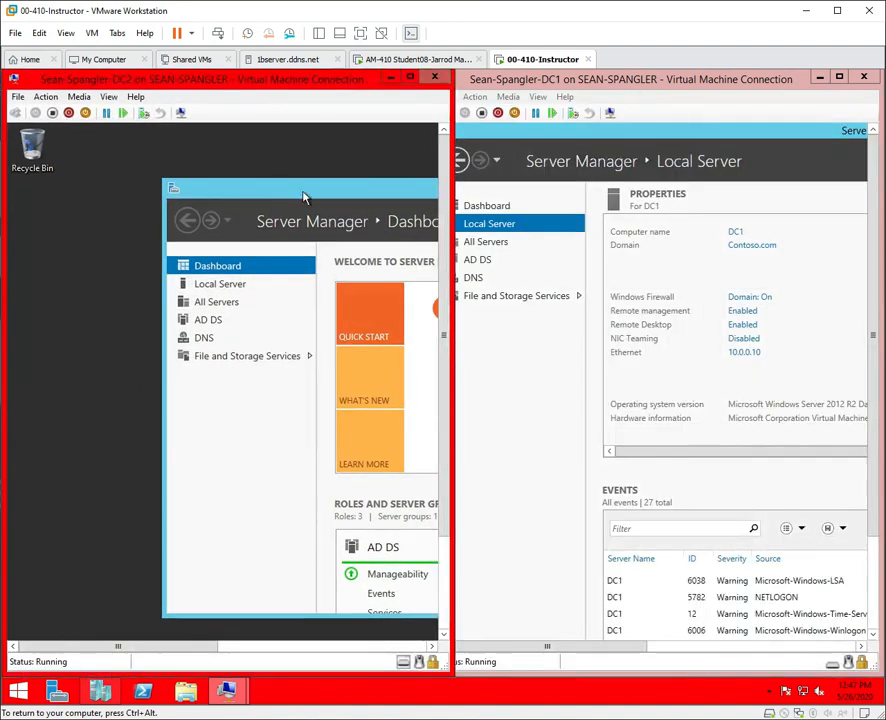
Maximize Server Manager inside DC2 and show its Local Server properties.
left_click_drag(373, 185, 133, 227)
left_click_drag(407, 231, 266, 223)
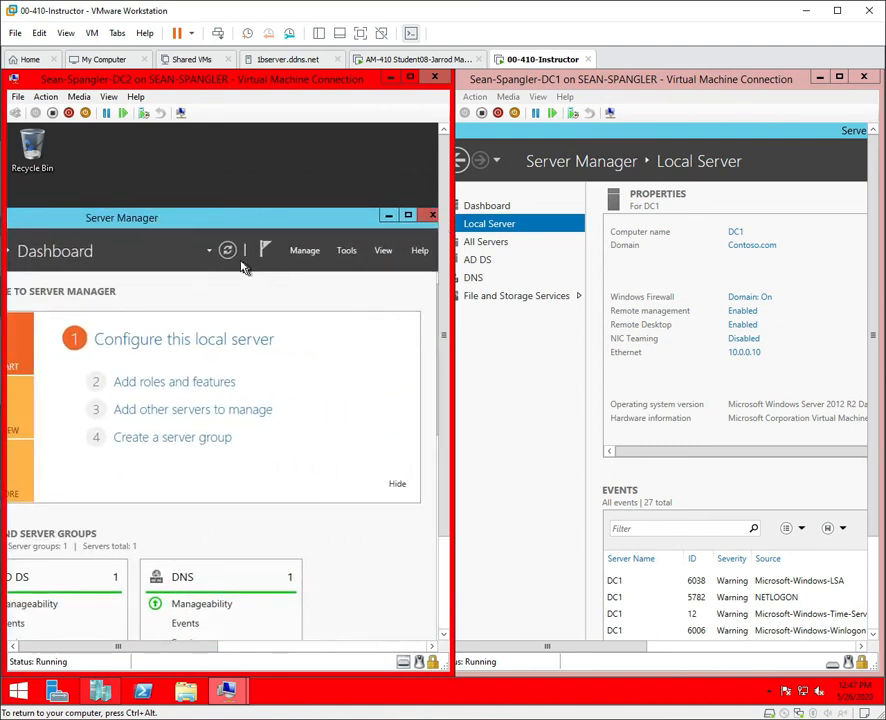
left_click(408, 217)
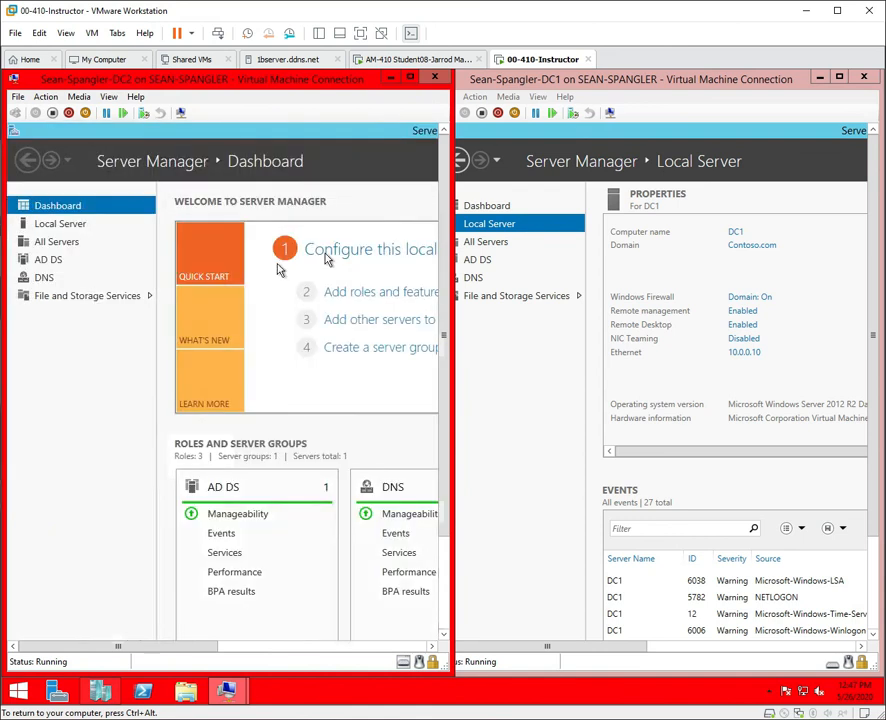
left_click(63, 226)
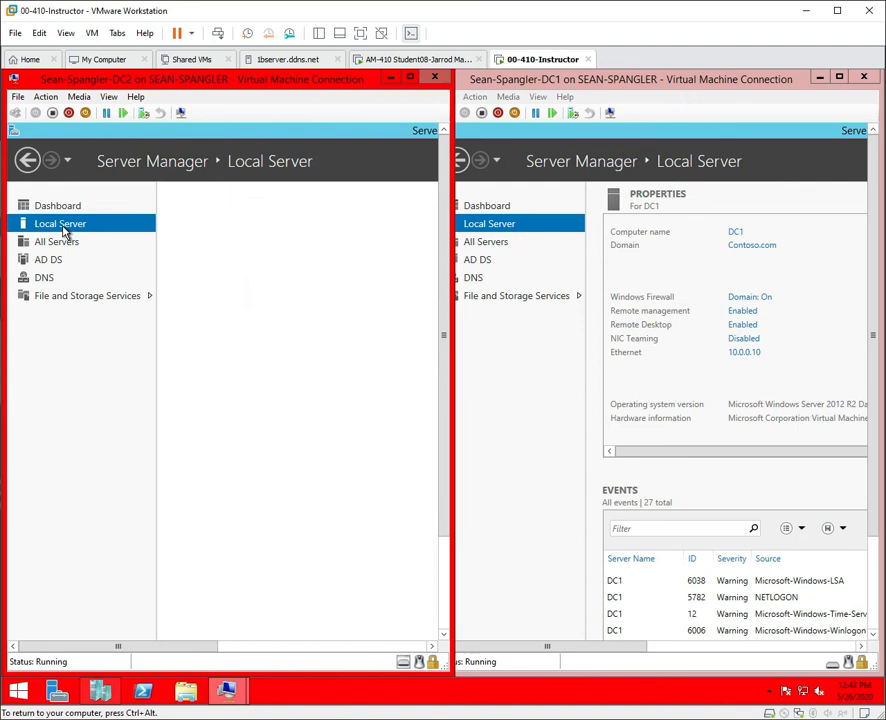